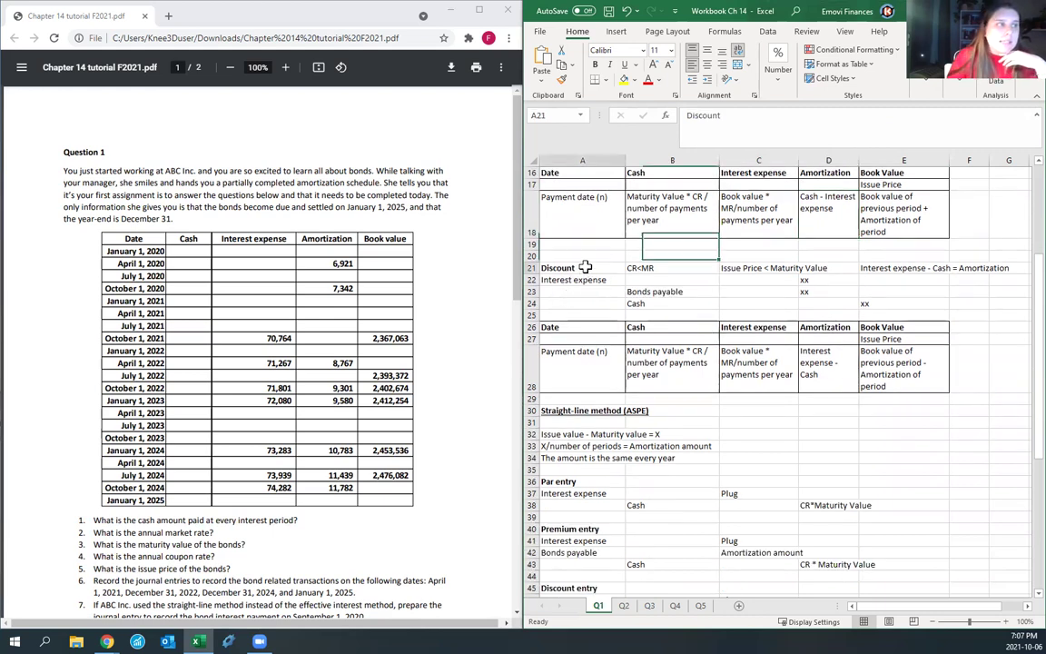
# Step: Review the effective interest notes for discount bonds in rows 21 to 28, including the rate and price conditions and amortization table formulas
pyautogui.click(557, 268)
pyautogui.press('Right')
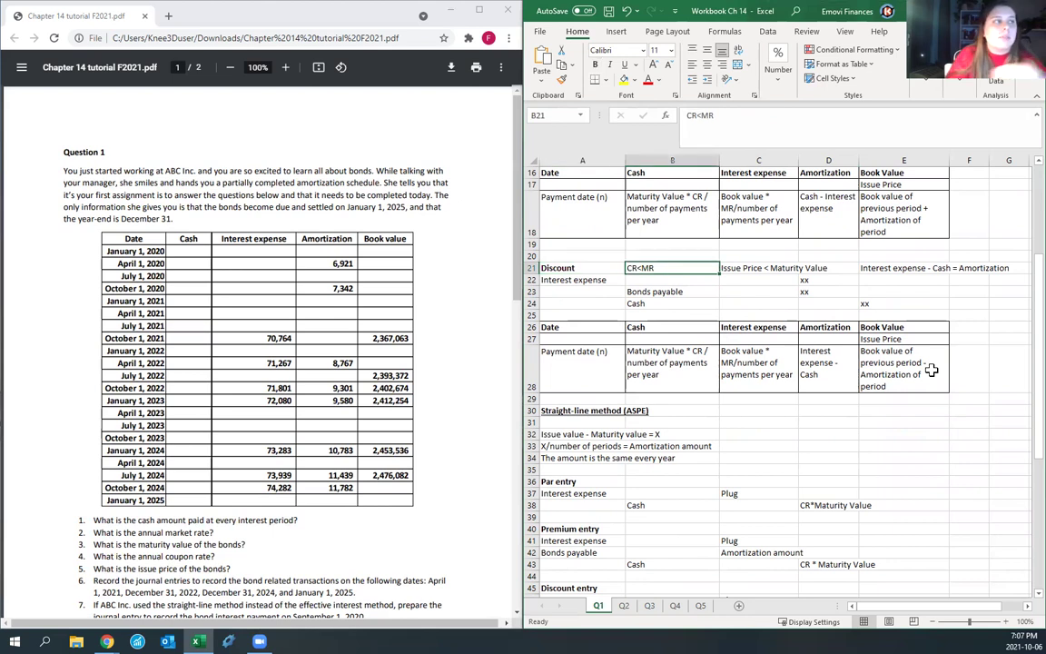
pyautogui.press('Right')
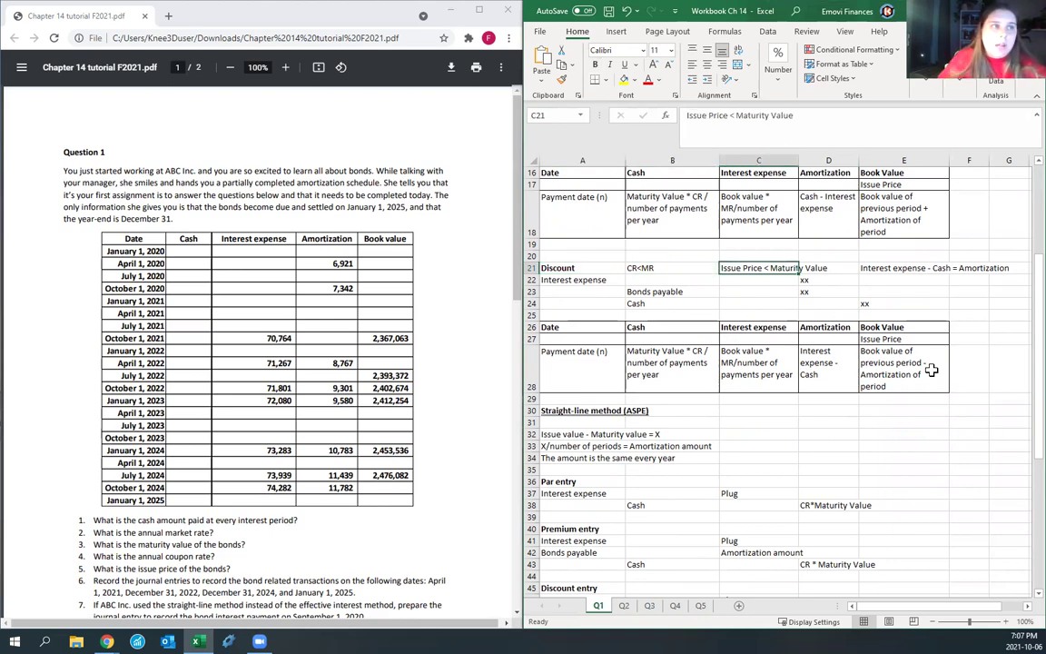
pyautogui.press('Right')
pyautogui.press('Right')
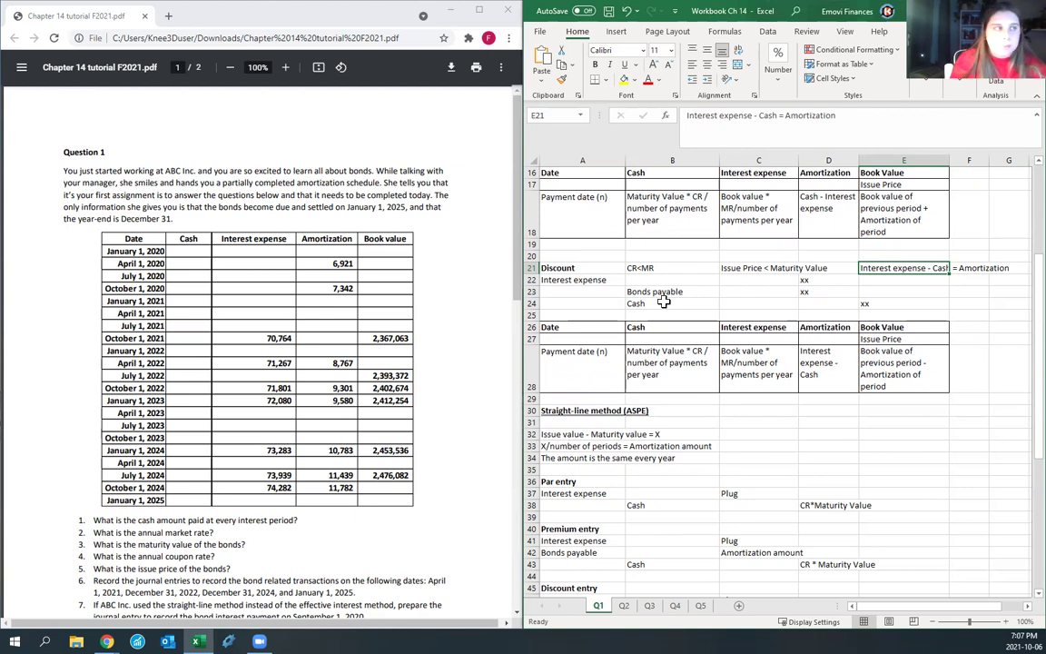
pyautogui.click(872, 339)
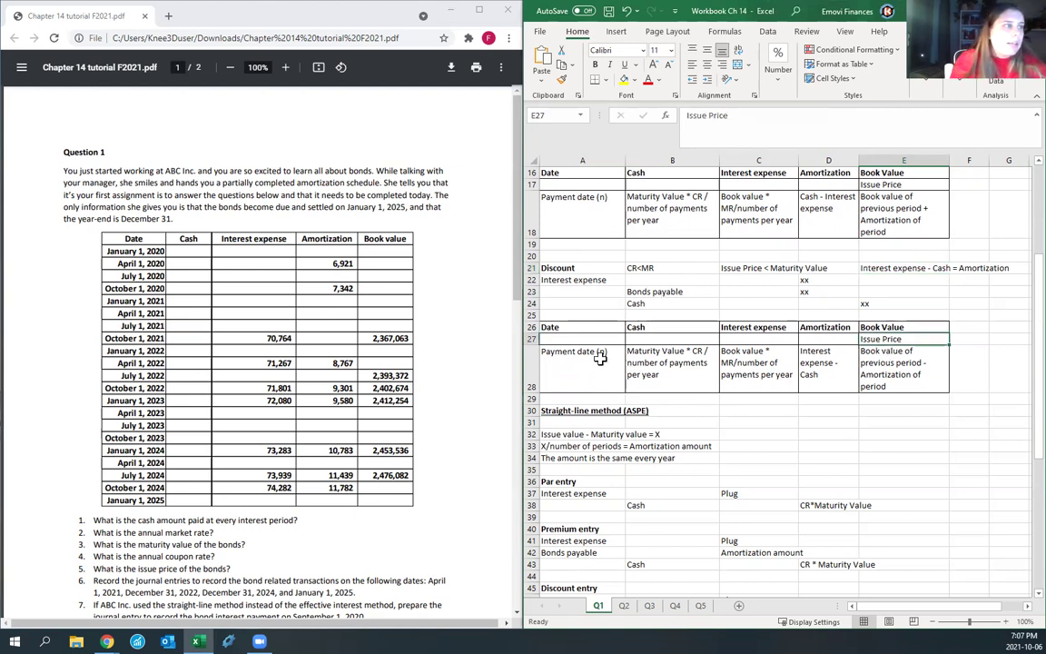
pyautogui.click(827, 374)
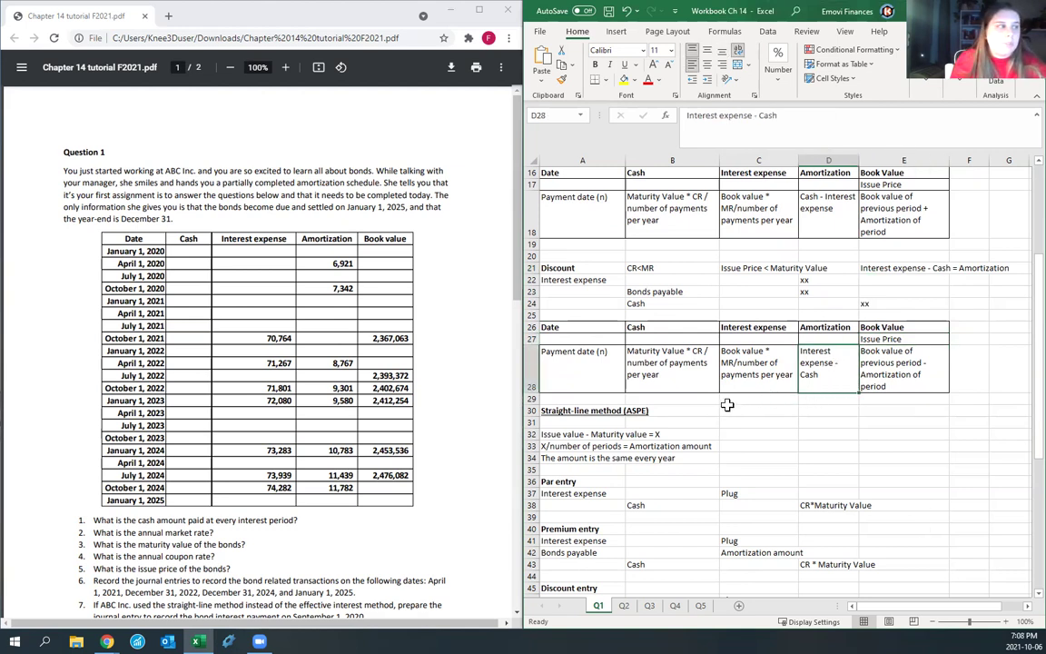
pyautogui.scroll(-3, 731, 405)
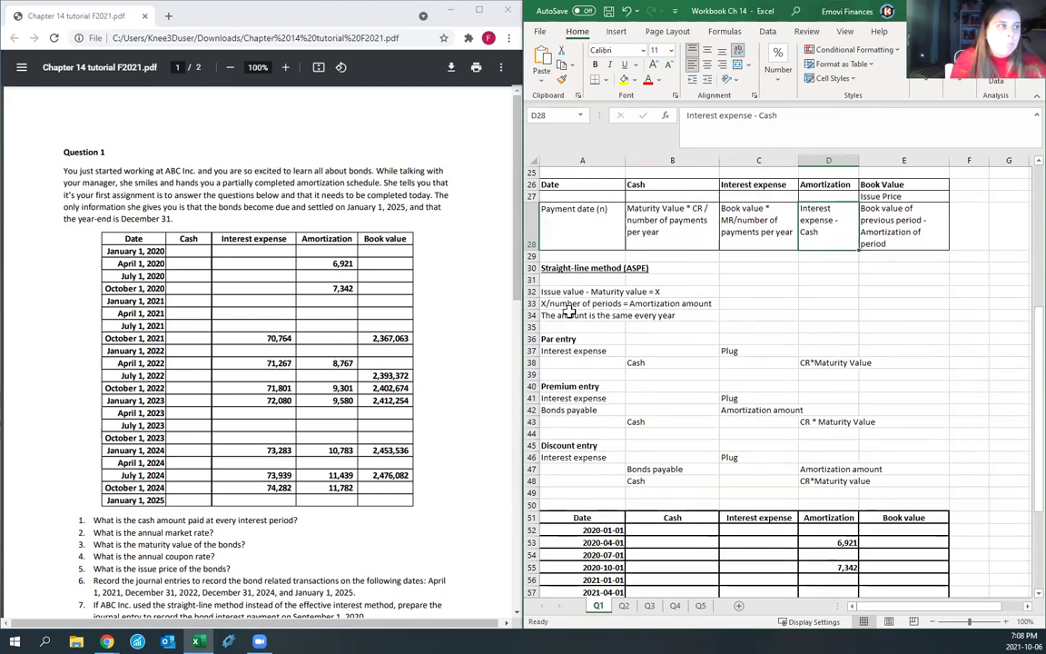
pyautogui.scroll(3, 781, 322)
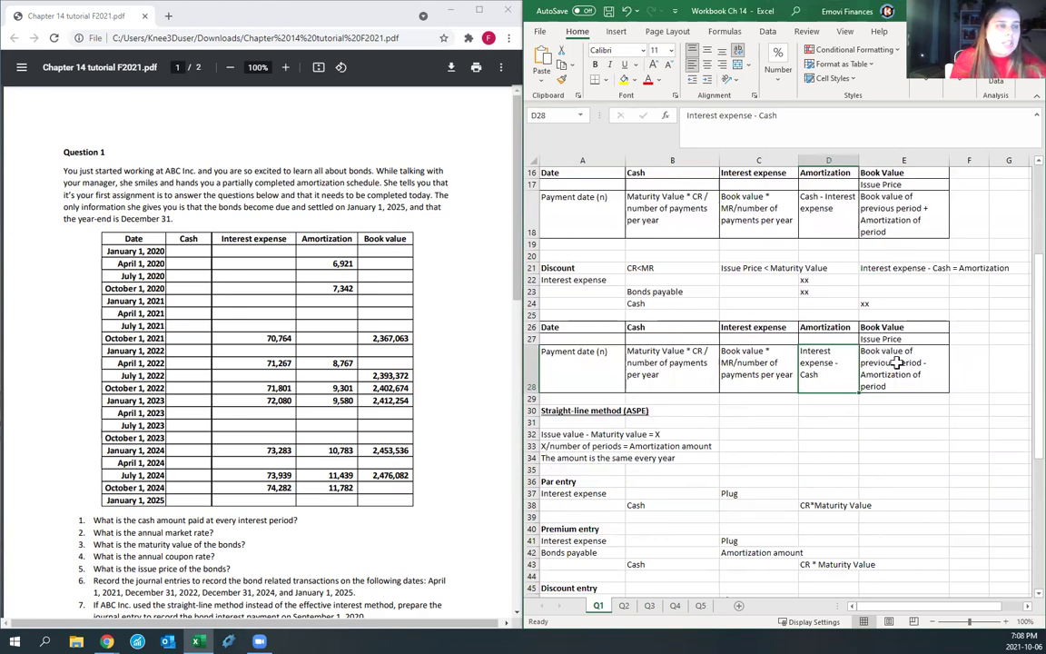
pyautogui.scroll(-1, 851, 404)
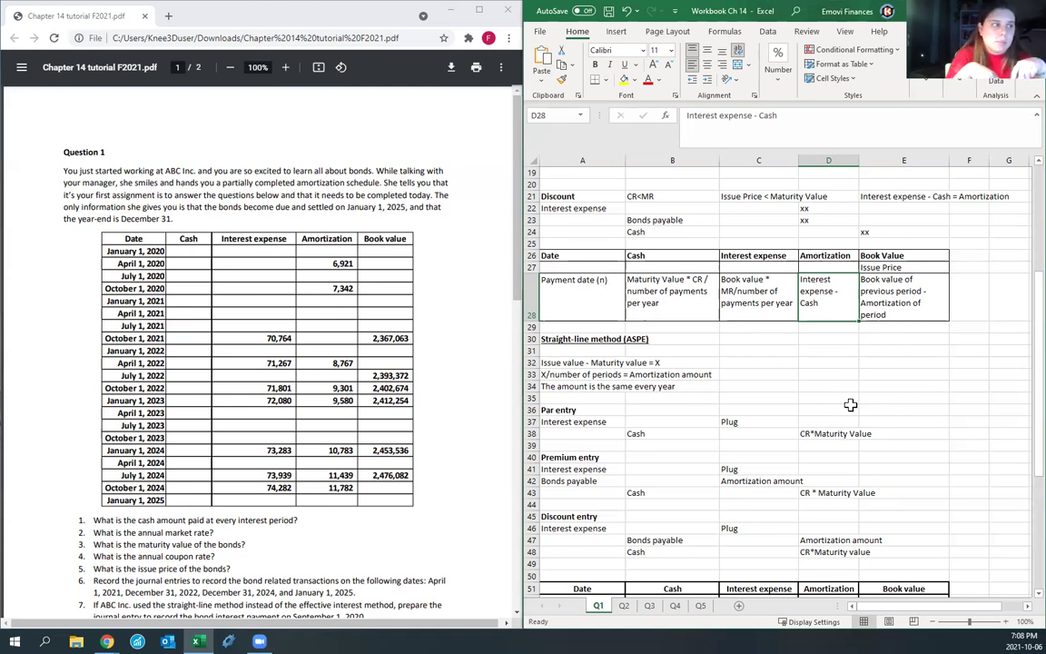
# Step: Examine the straight-line method's par and premium entries, relating the premium's plug and amortization amount to the formulas in A32:A34
pyautogui.click(581, 422)
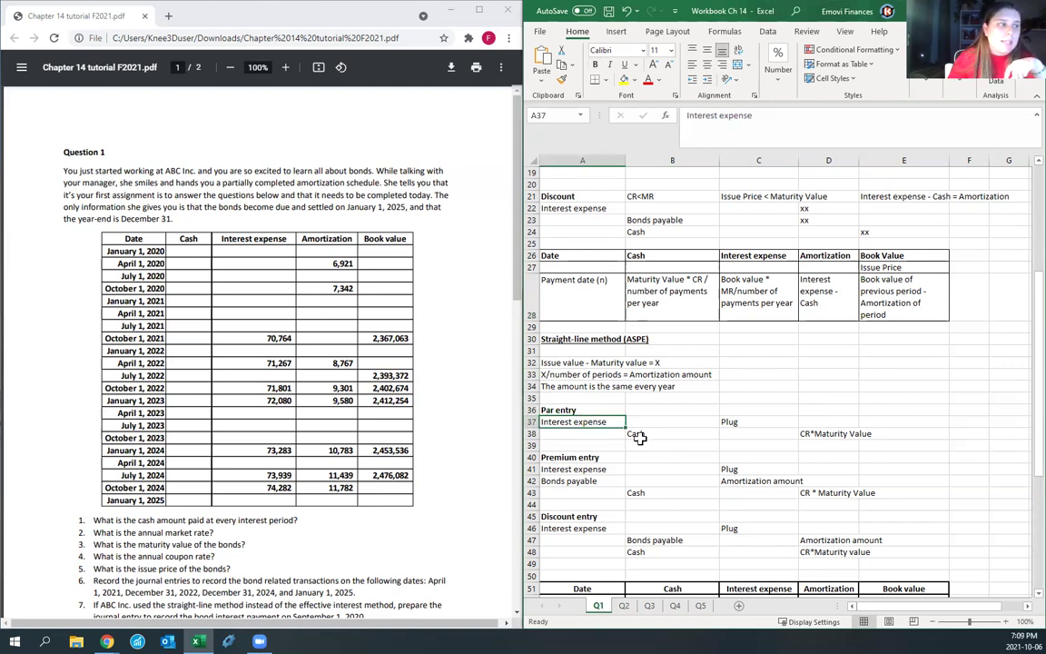
pyautogui.click(639, 435)
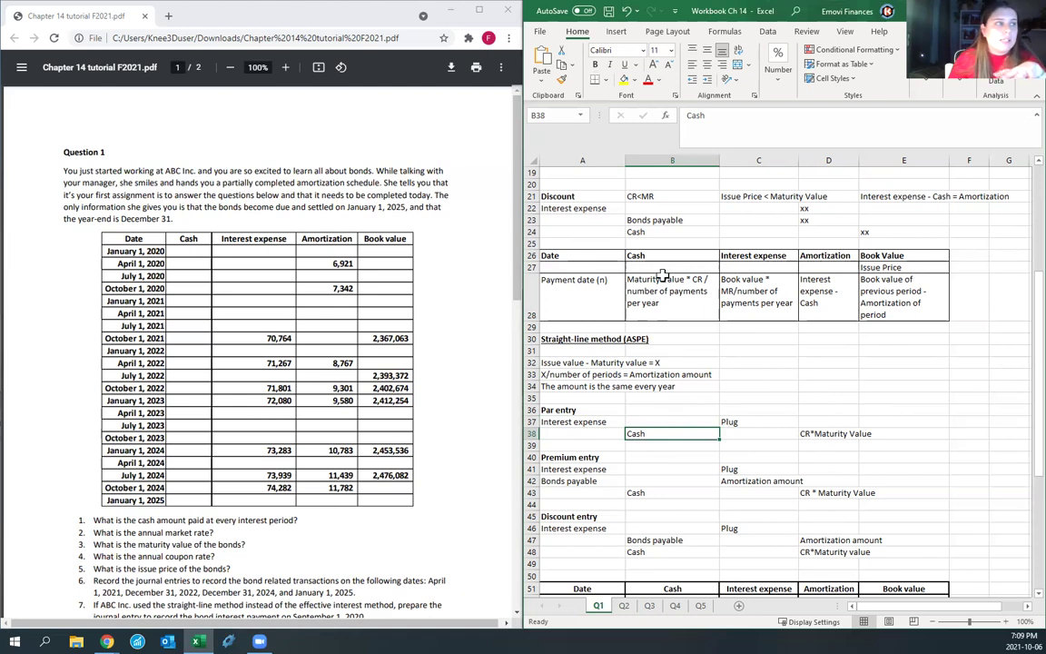
pyautogui.click(810, 434)
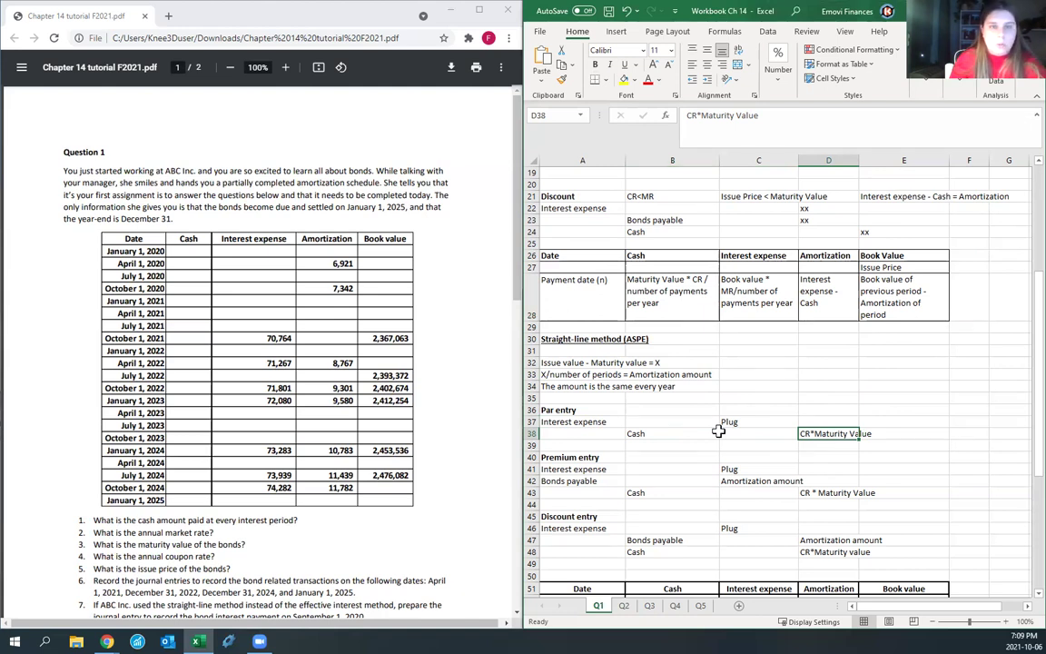
pyautogui.scroll(-1, 718, 432)
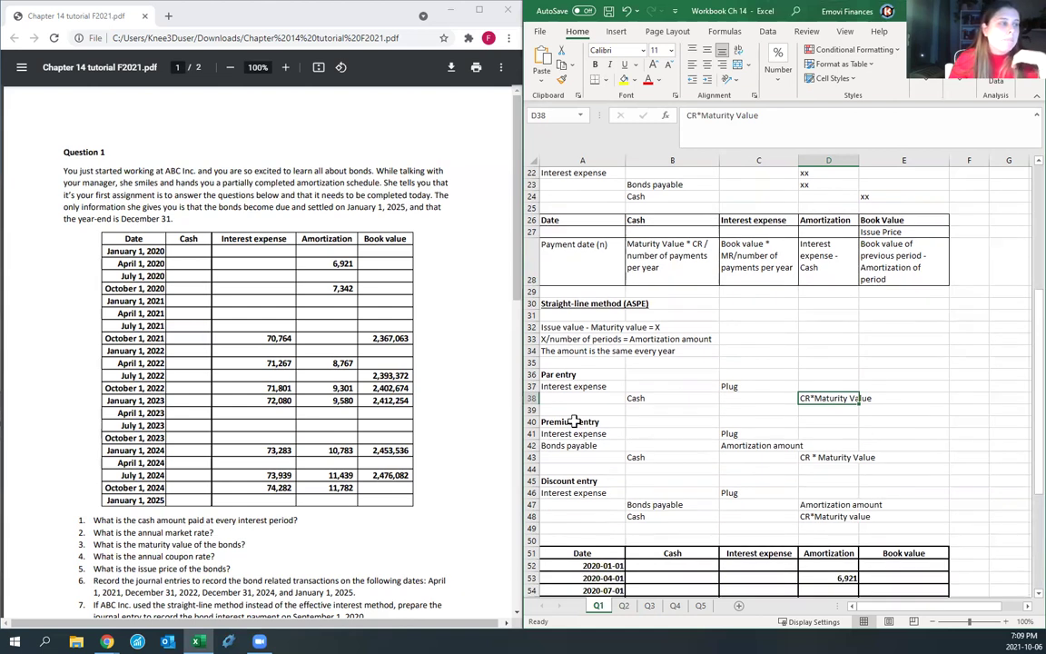
pyautogui.click(590, 422)
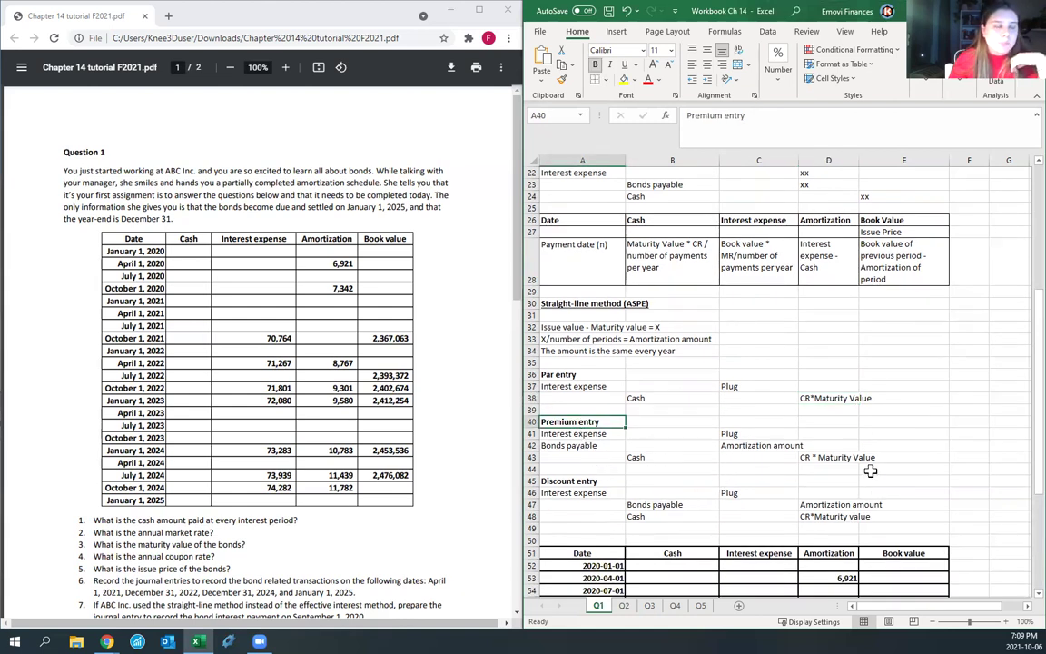
pyautogui.click(823, 456)
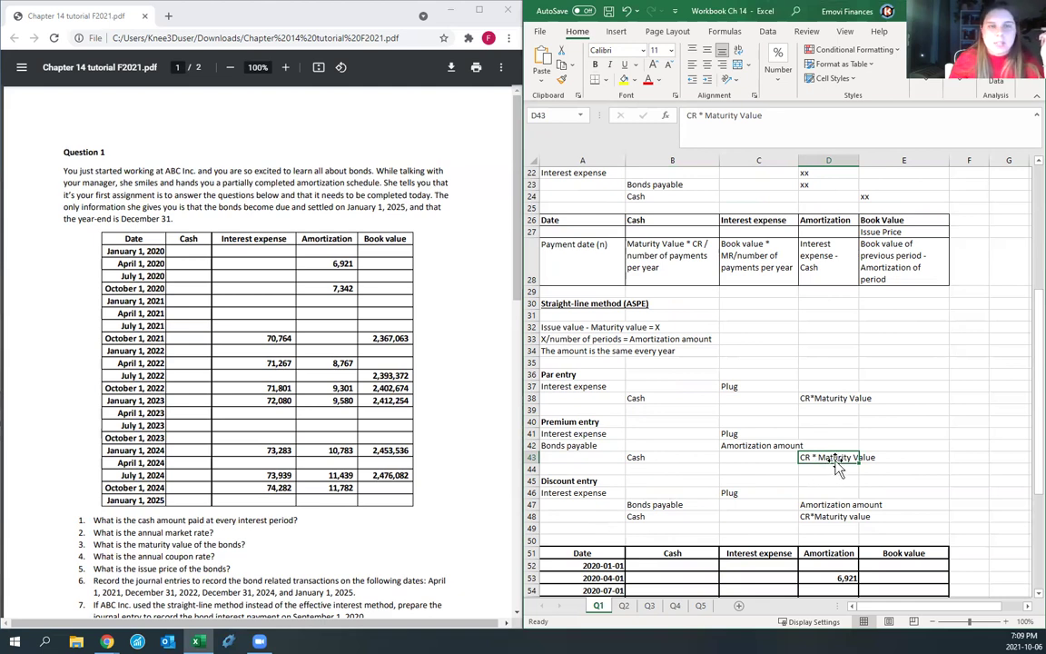
pyautogui.click(758, 445)
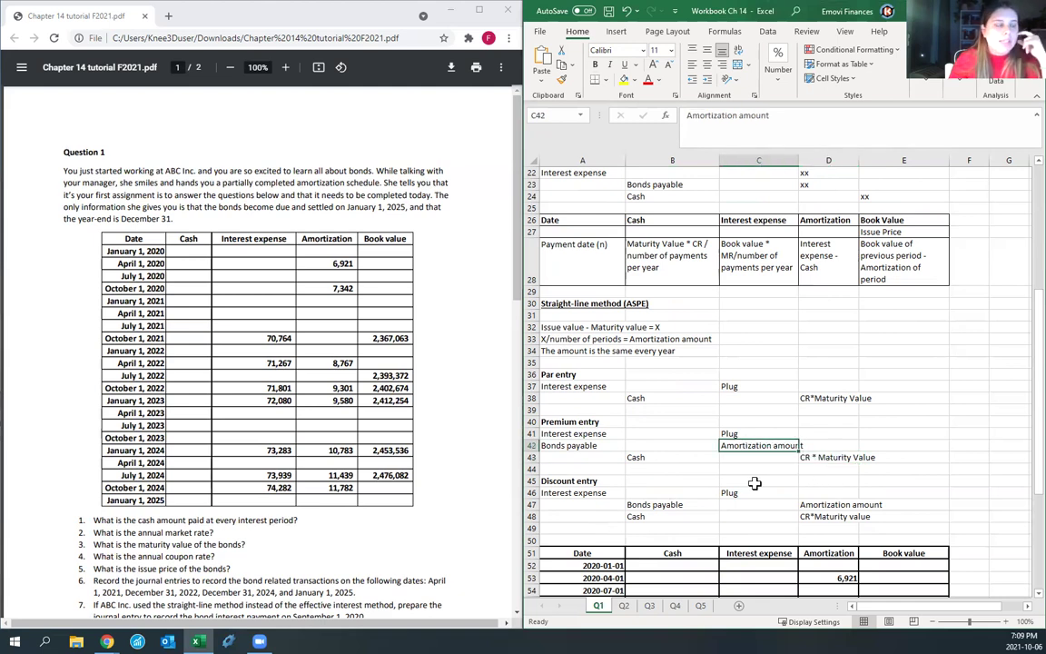
pyautogui.moveTo(545, 327); pyautogui.dragTo(581, 350)
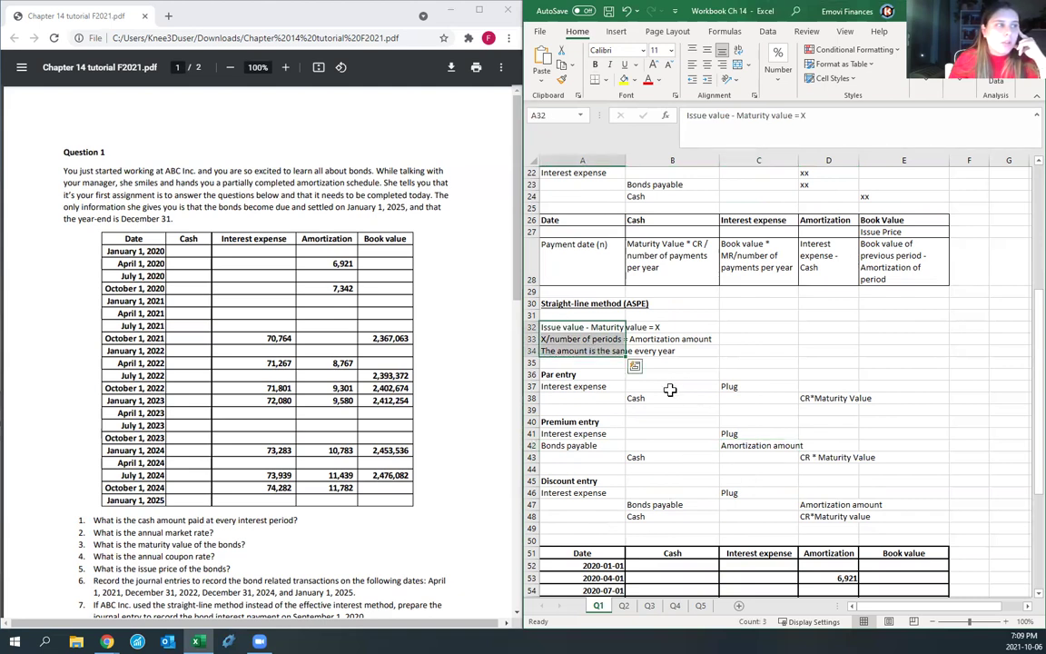
pyautogui.click(695, 480)
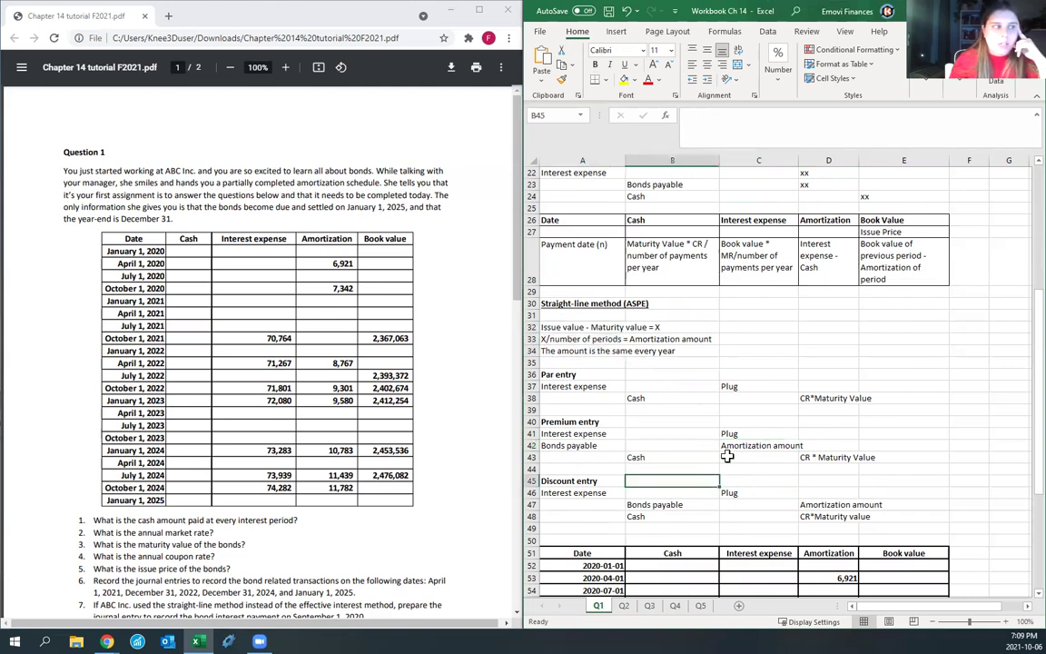
pyautogui.click(752, 434)
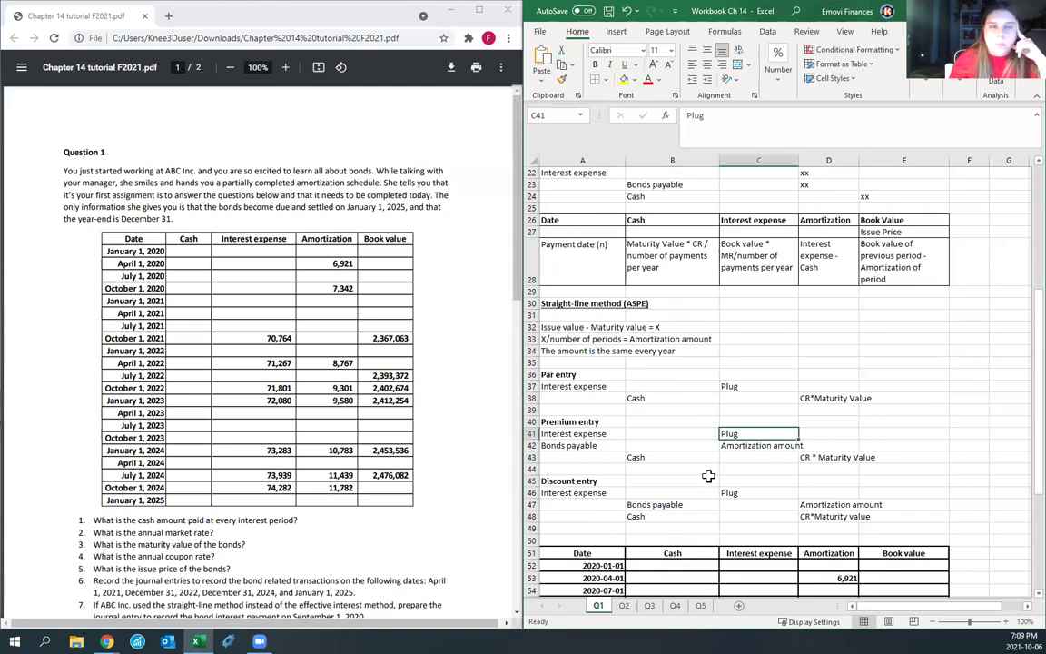
# Step: Examine the straight-line method's discount entry, relating its plug and amortization amount to the formulas in A32:A34
pyautogui.click(591, 480)
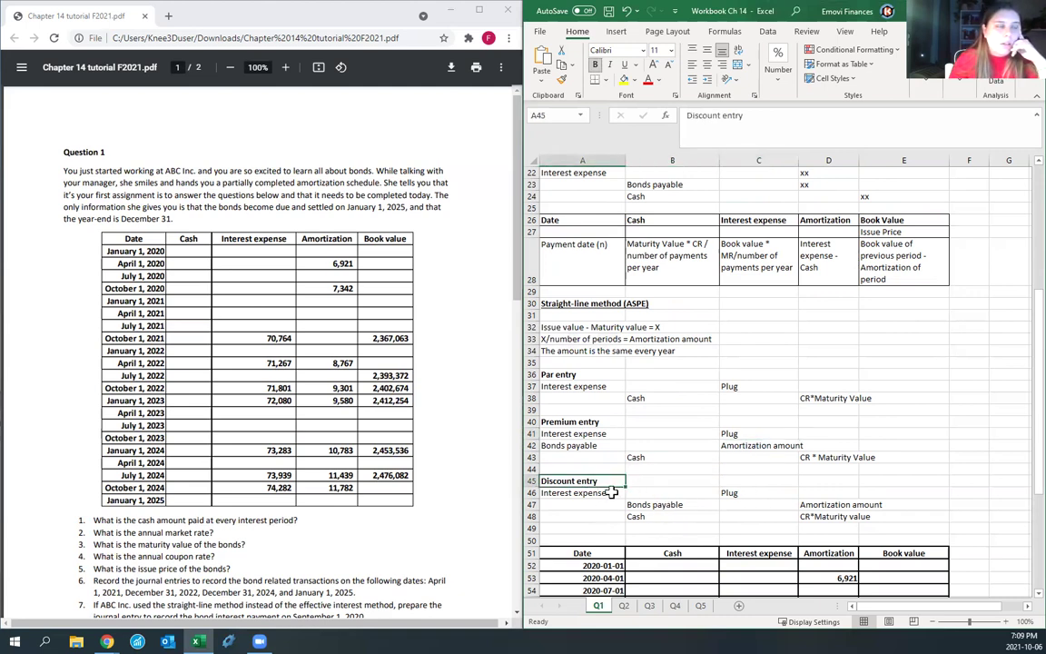
pyautogui.click(815, 505)
pyautogui.click(737, 493)
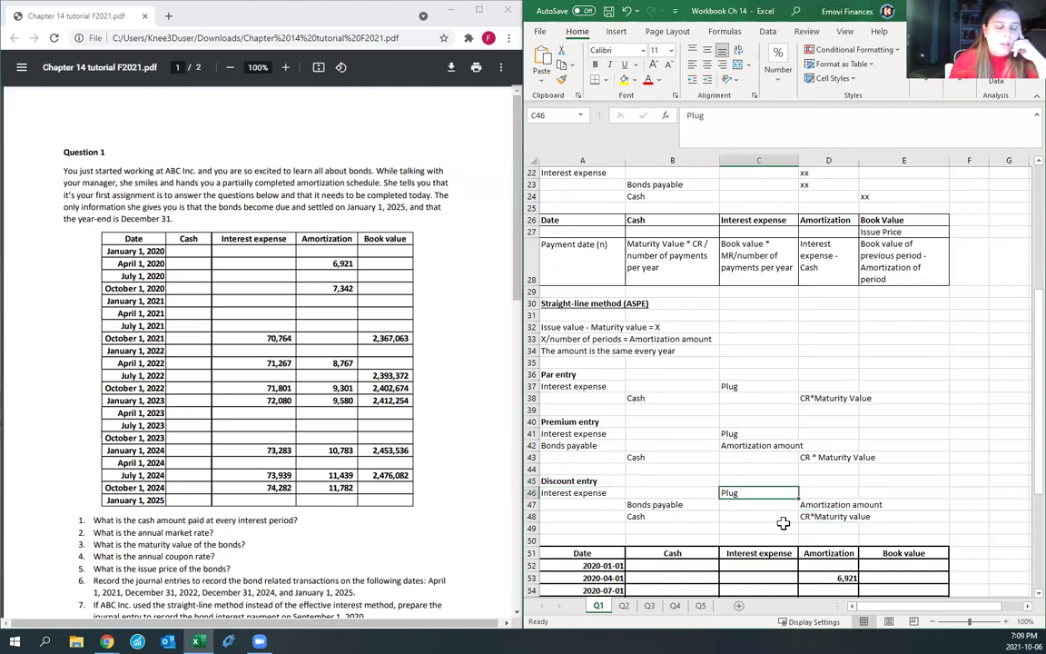
pyautogui.click(807, 505)
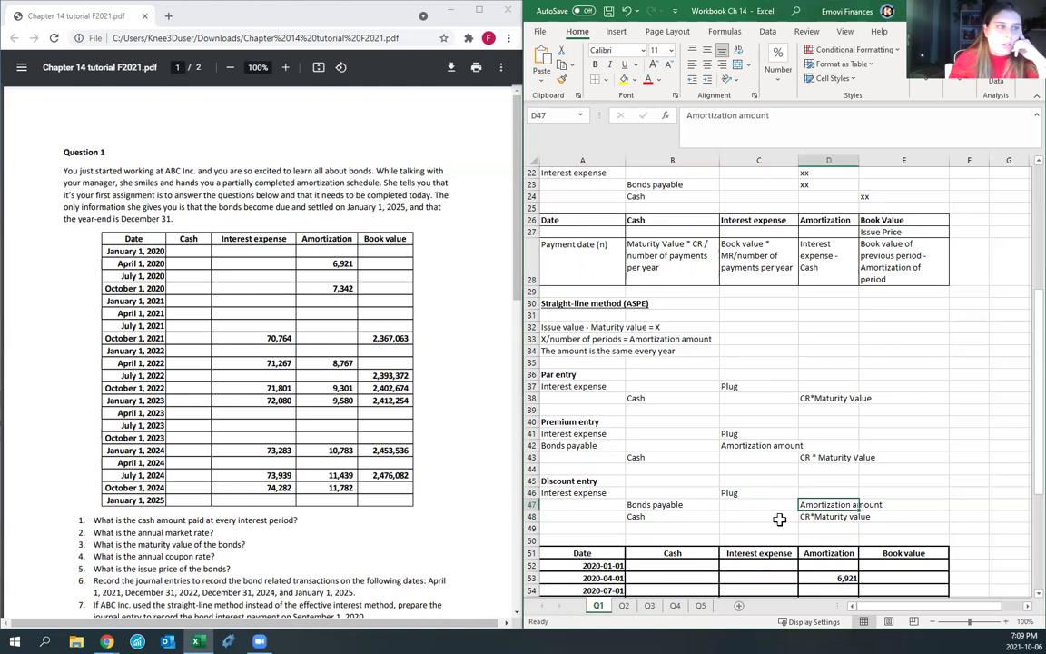
pyautogui.moveTo(550, 327); pyautogui.dragTo(554, 351)
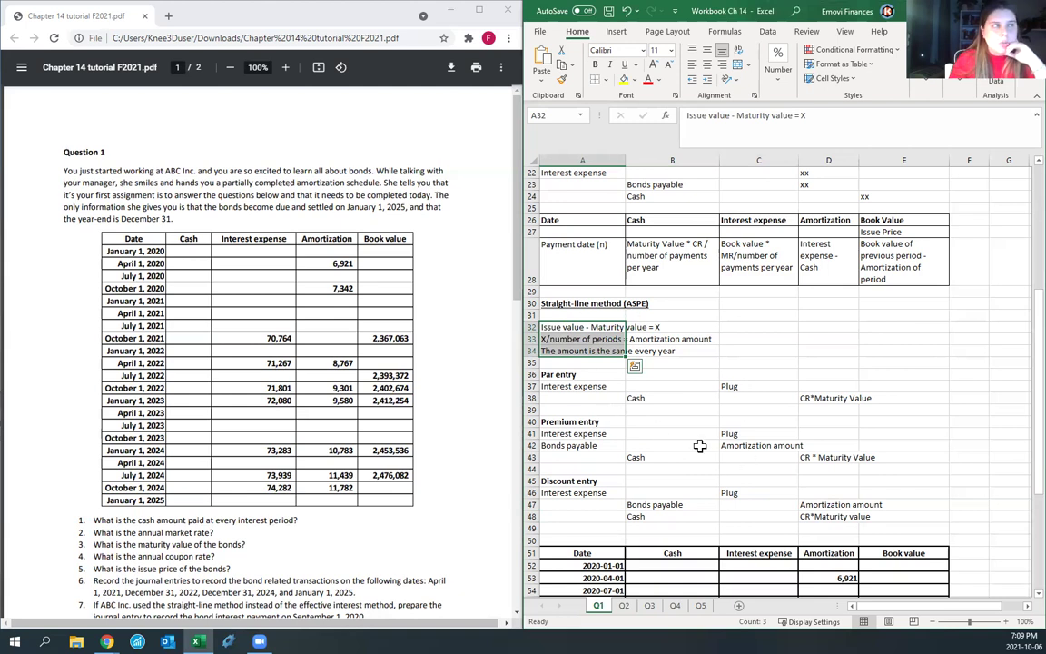
# Step: Look back over the effective interest and straight-line notes, down to the partially completed amortization schedule starting in row 51
pyautogui.scroll(7, 699, 446)
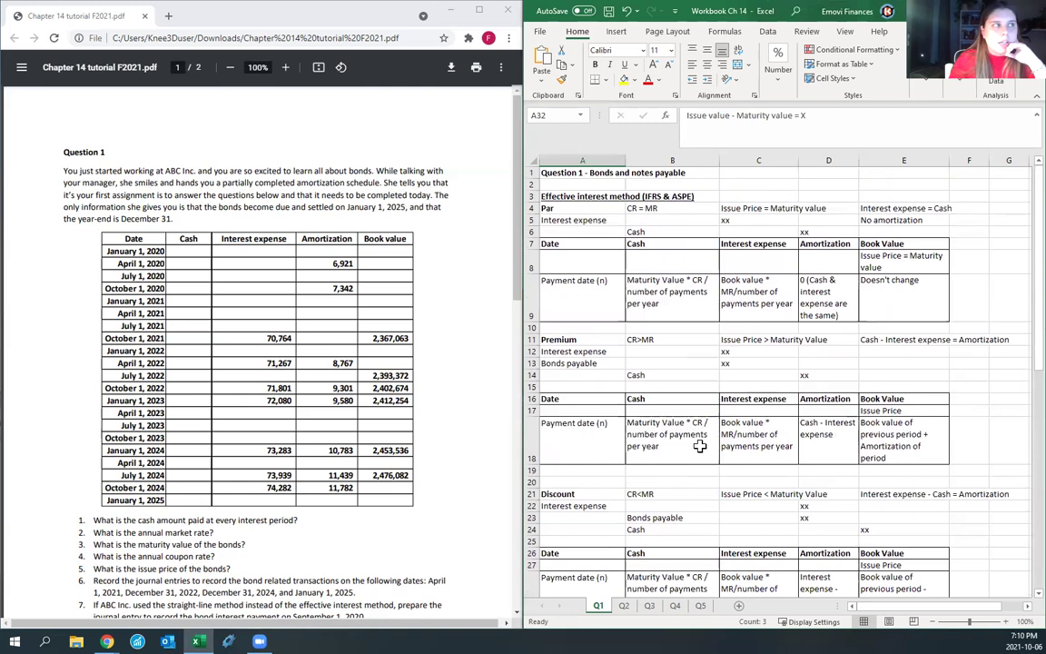
pyautogui.scroll(-8, 699, 446)
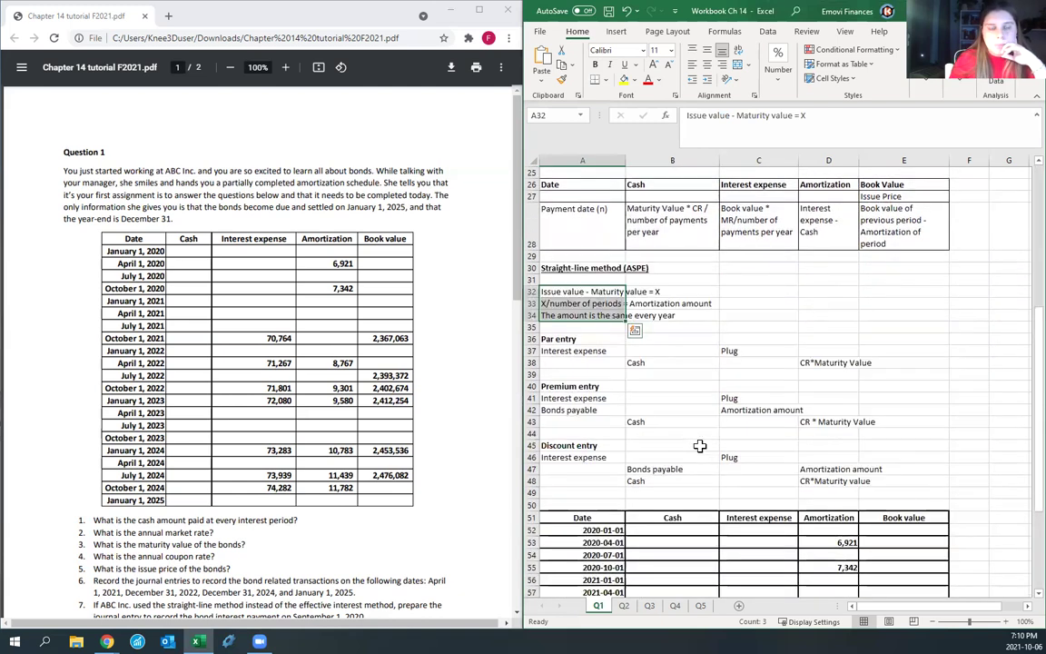
pyautogui.scroll(-2, 699, 446)
pyautogui.scroll(-2, 700, 446)
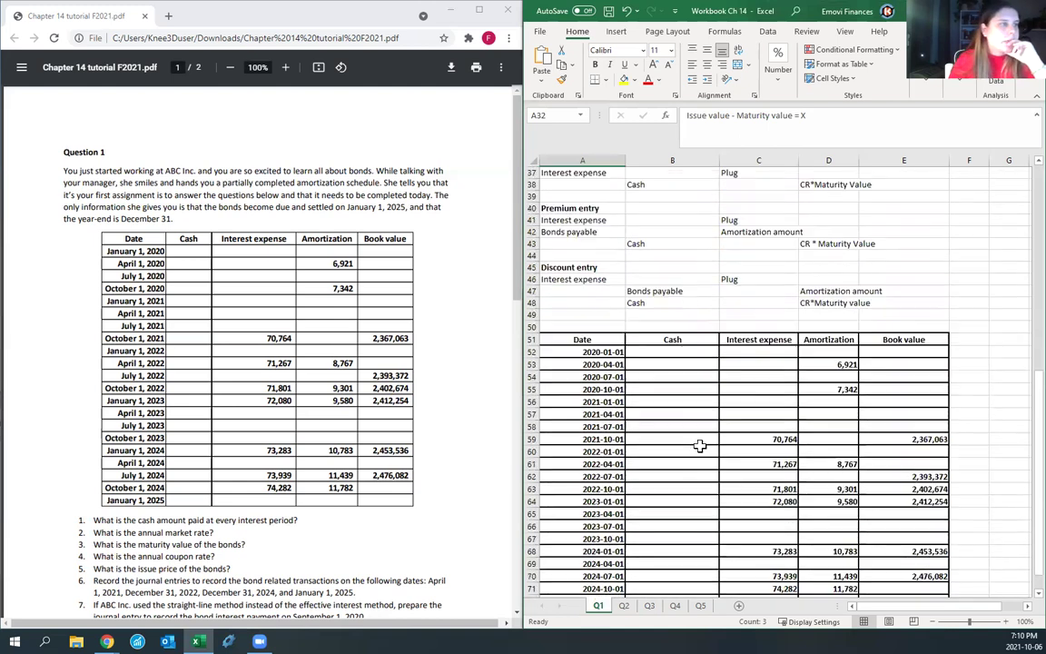
pyautogui.scroll(-3, 720, 452)
pyautogui.scroll(-2, 720, 453)
pyautogui.scroll(1, 722, 450)
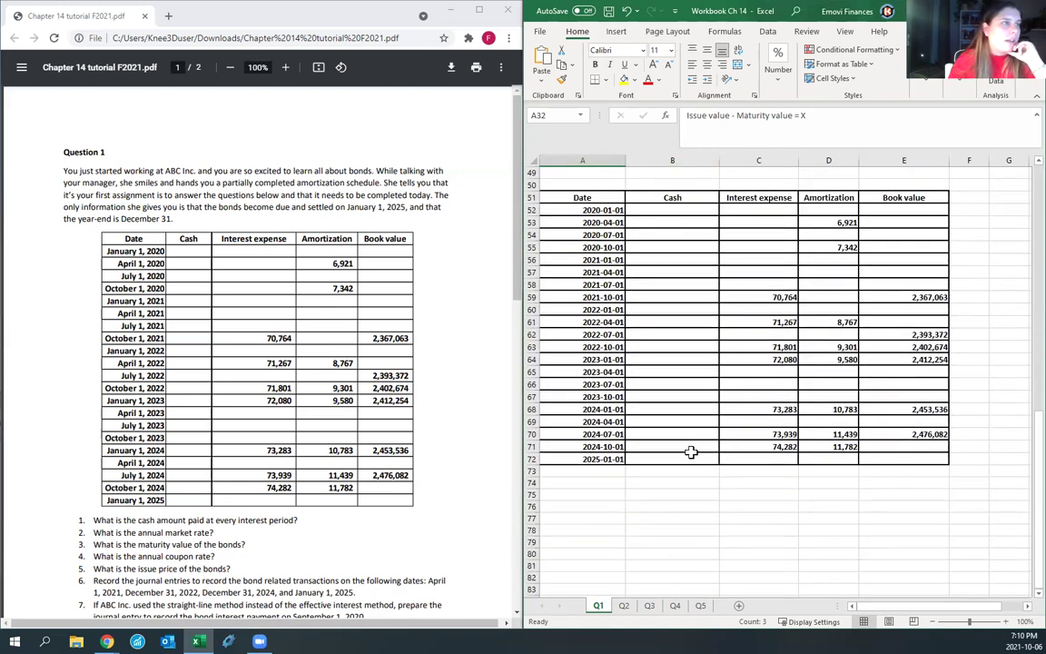
# Step: Check the Question 1 requirements in the PDF and enter 1900-01-01 in cell A74, below the amortization schedule
pyautogui.click(578, 483)
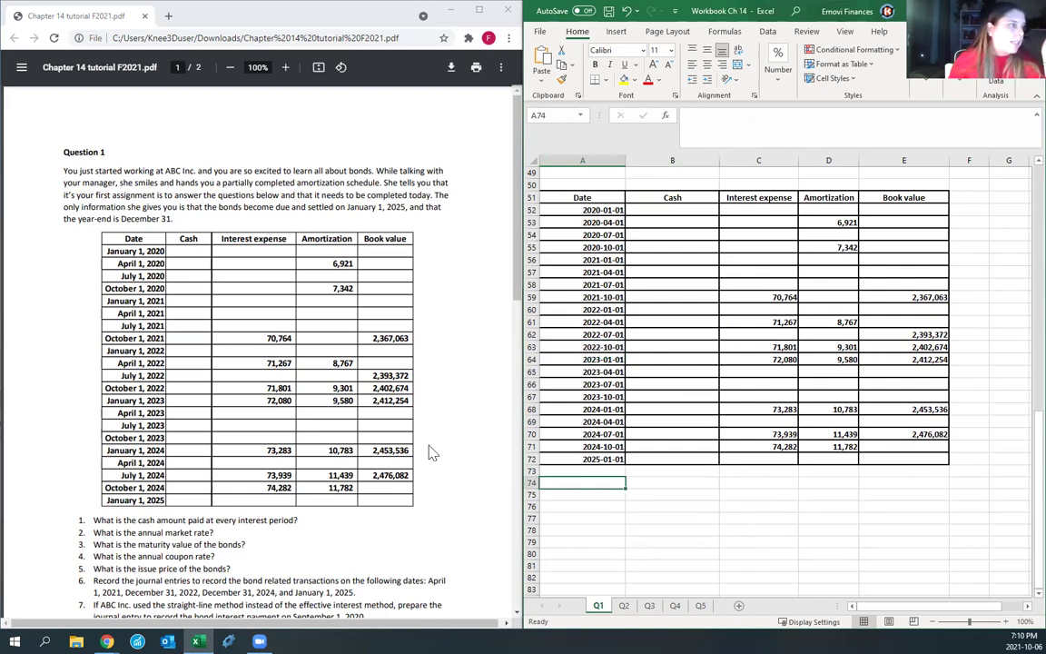
pyautogui.scroll(-3, 434, 448)
pyautogui.scroll(2, 436, 450)
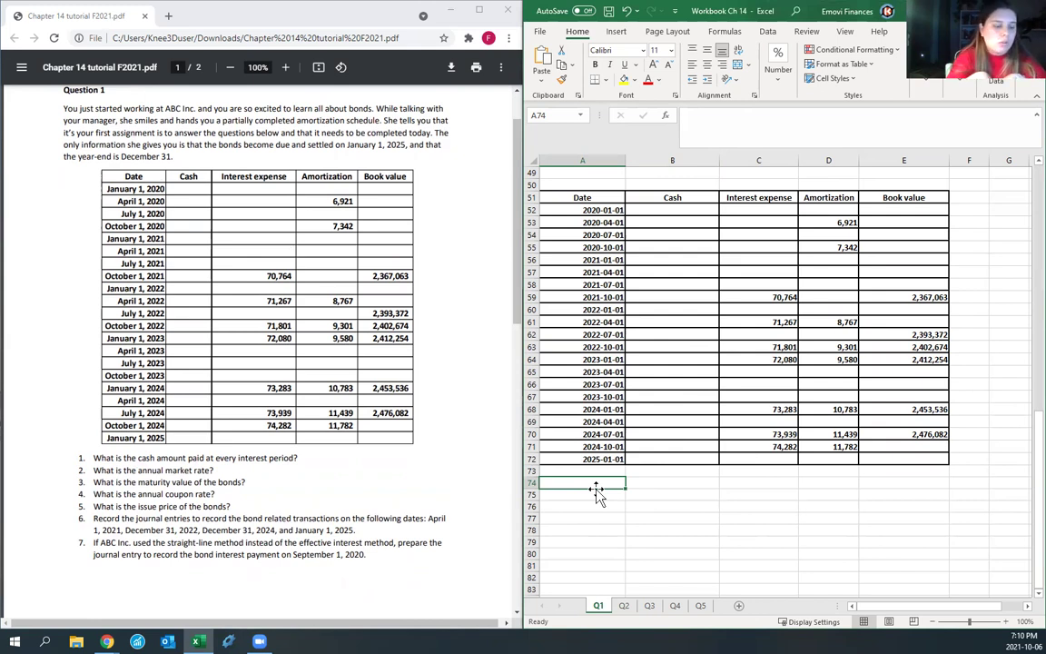
pyautogui.write('1900-01-01')
pyautogui.press('Return')
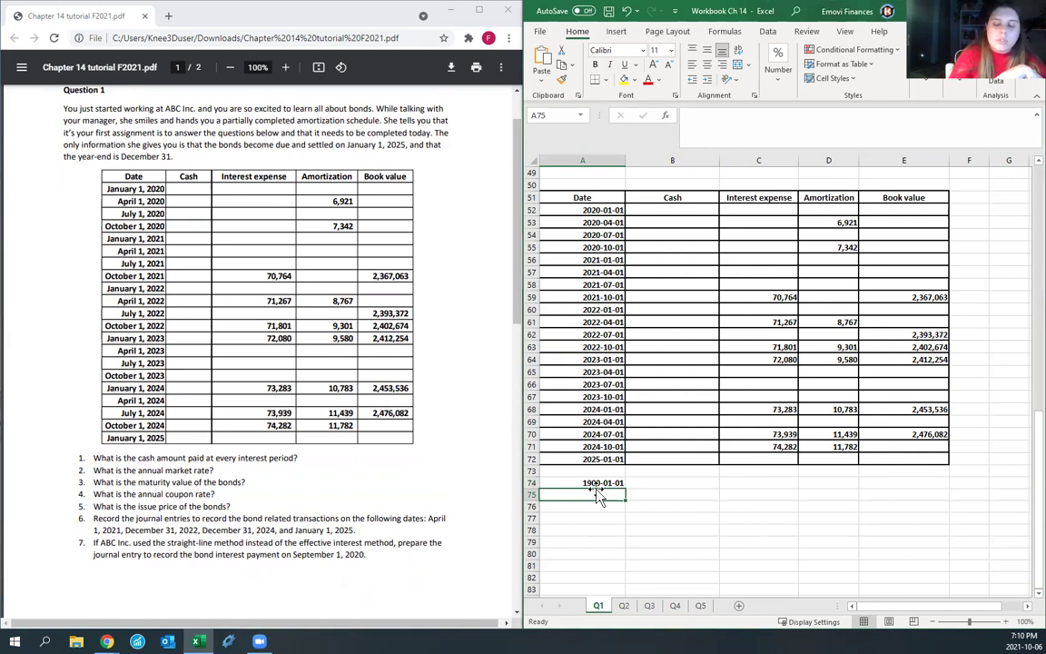
pyautogui.click(598, 484)
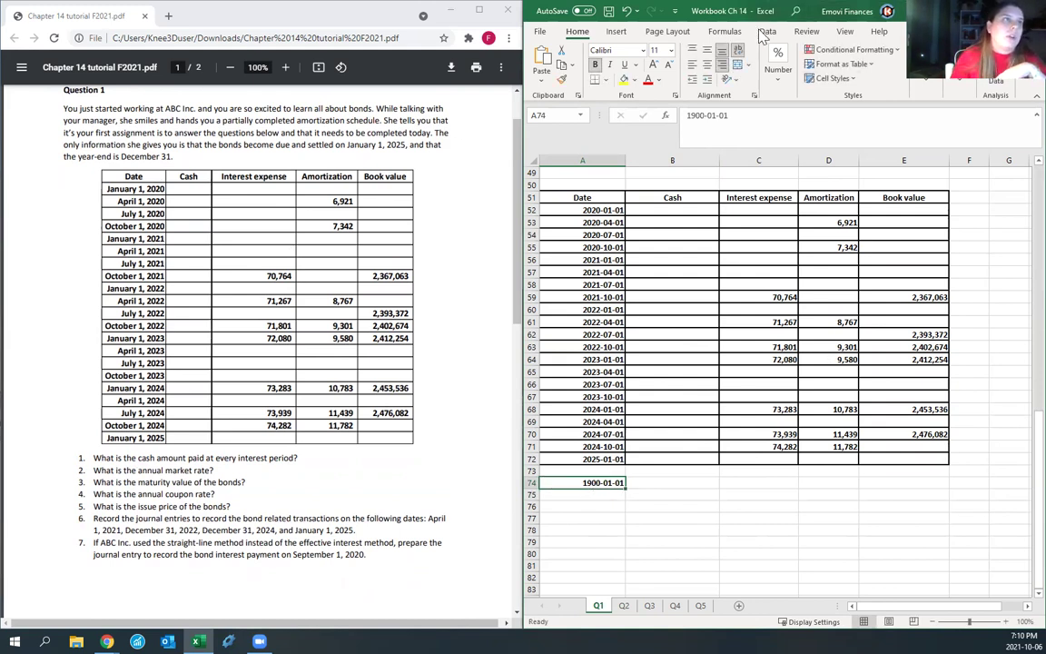
pyautogui.click(777, 63)
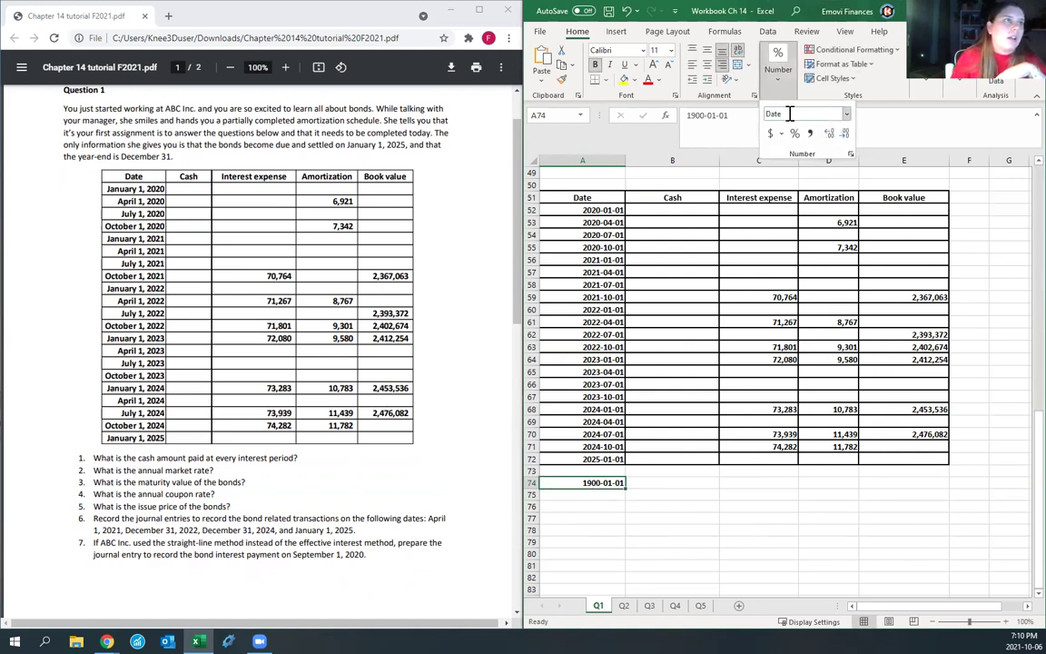
pyautogui.click(847, 115)
pyautogui.click(596, 161)
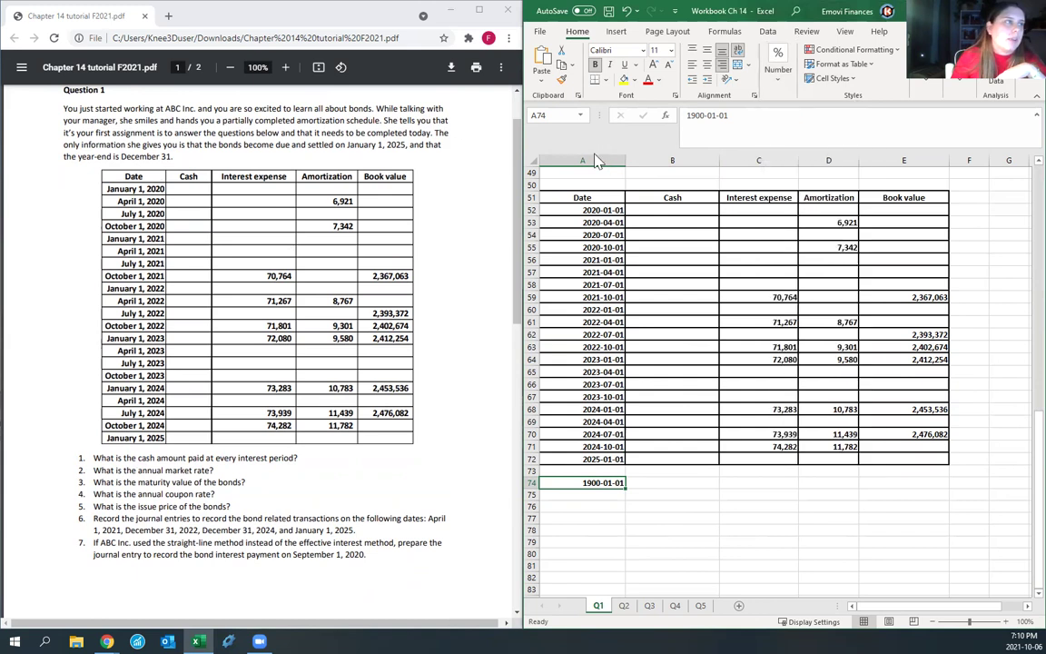
pyautogui.click(597, 161)
pyautogui.click(567, 473)
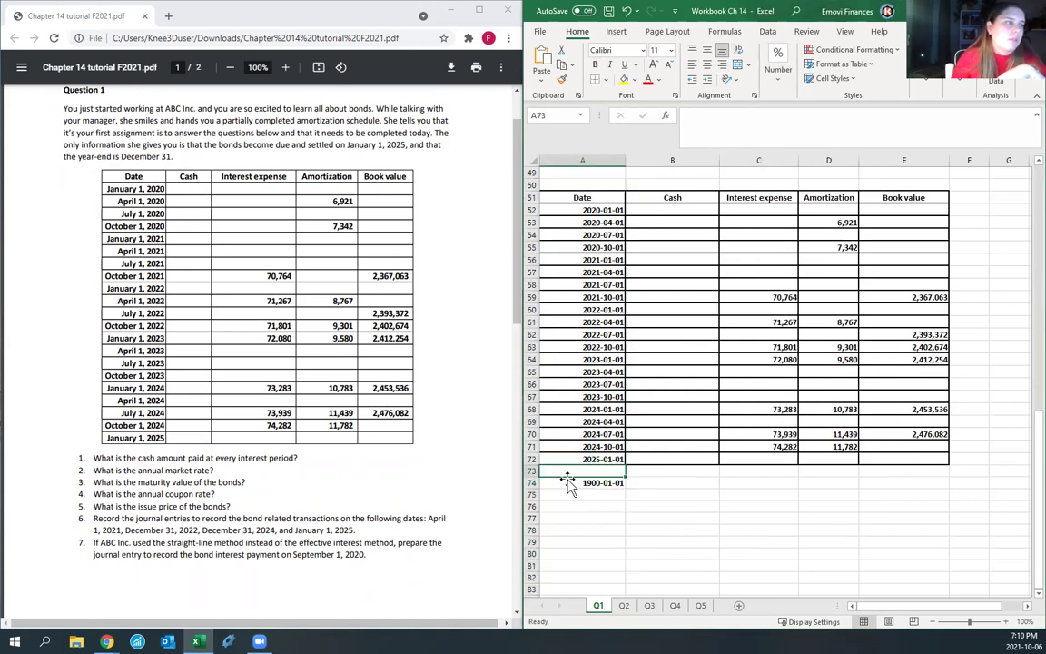
# Step: Enter 1 in cell B74, beside the date below the amortization schedule
pyautogui.click(567, 482)
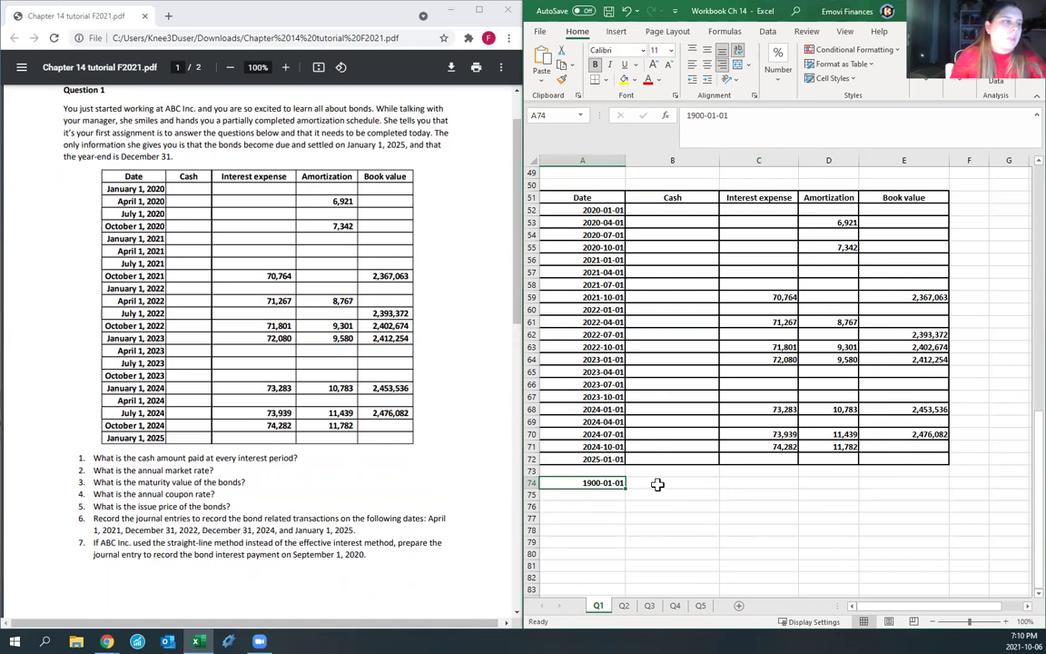
pyautogui.press('Tab')
pyautogui.write('1')
pyautogui.press('Return')
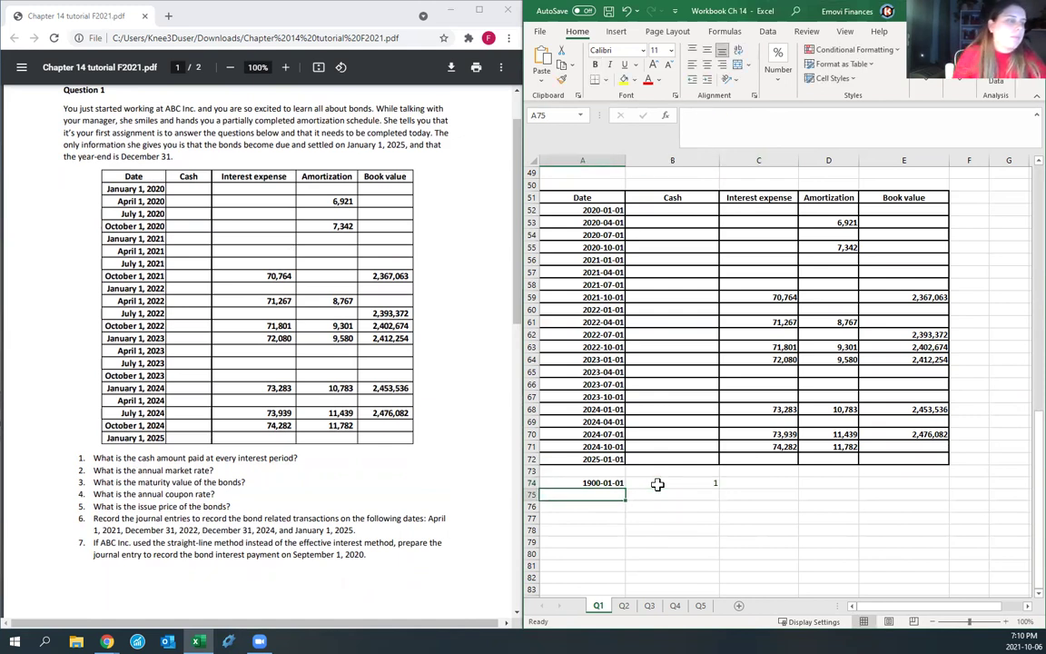
# Step: Clear the 1900-01-01 date from cell A74, below the amortization schedule
pyautogui.click(607, 484)
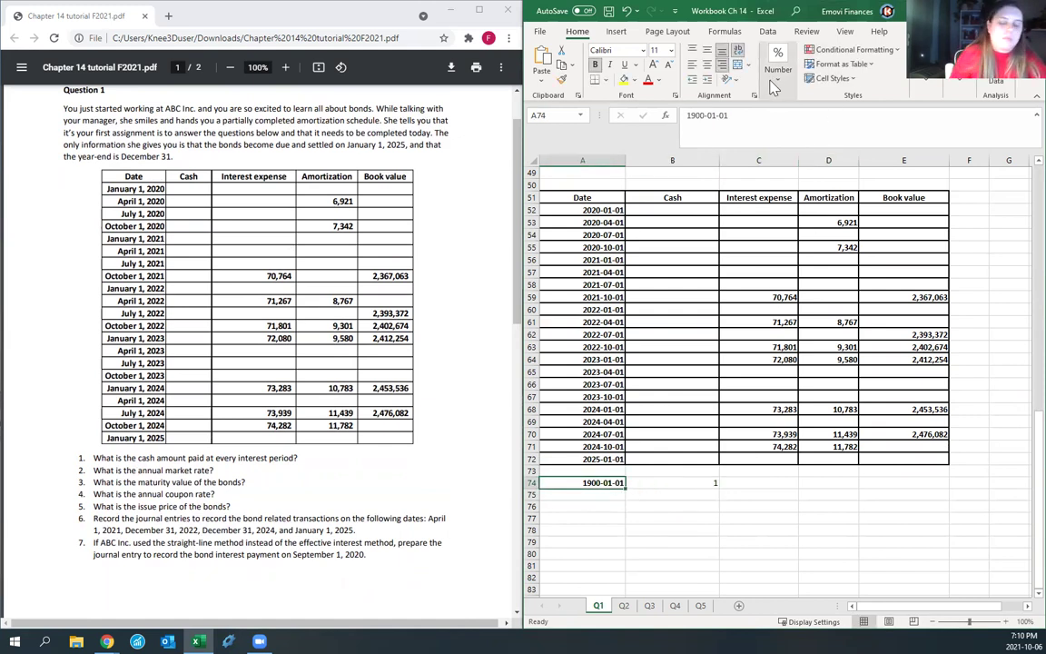
pyautogui.press('Delete')
pyautogui.press('Down')
pyautogui.press('Right')
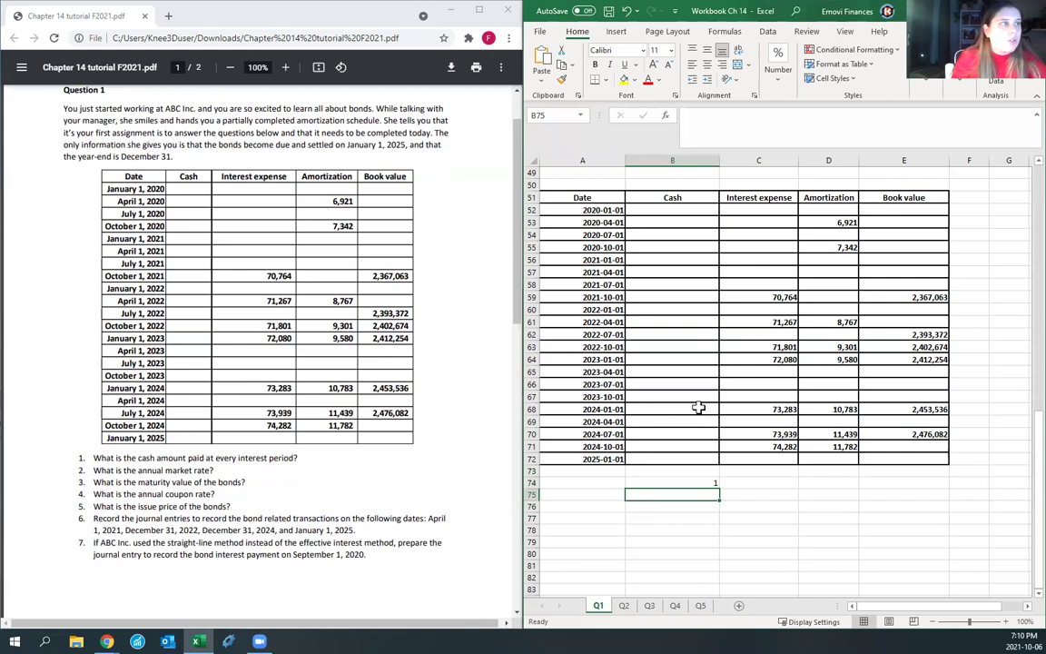
# Step: Examine the schedule's empty Cash column and find a payment date with both interest expense and amortization given, such as 2022-04-01 in row 61
pyautogui.moveTo(661, 209); pyautogui.dragTo(656, 448)
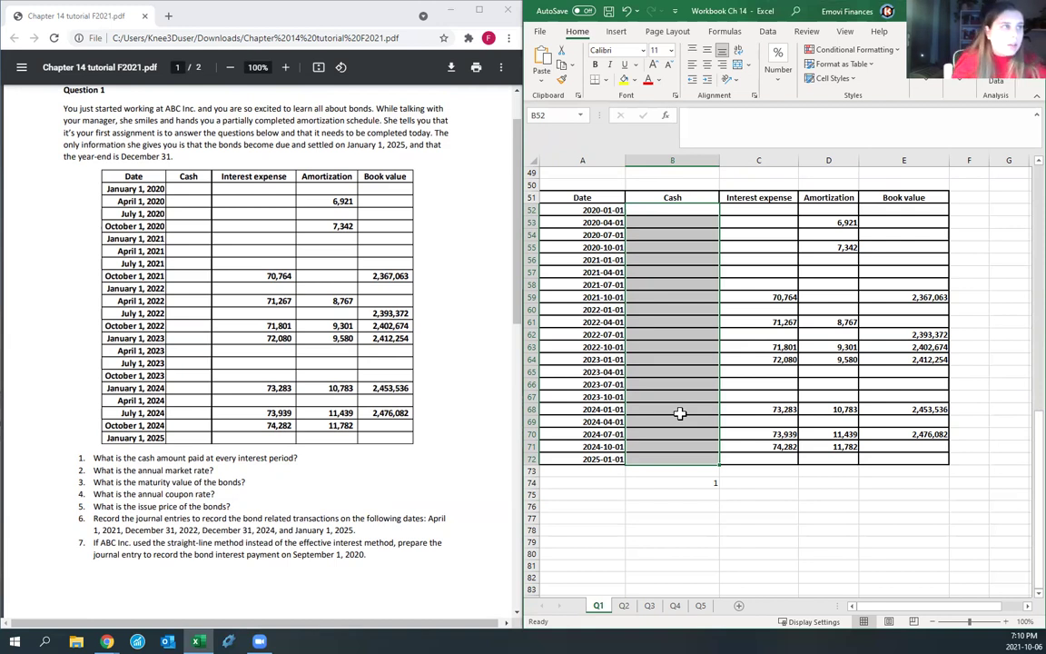
pyautogui.click(781, 198)
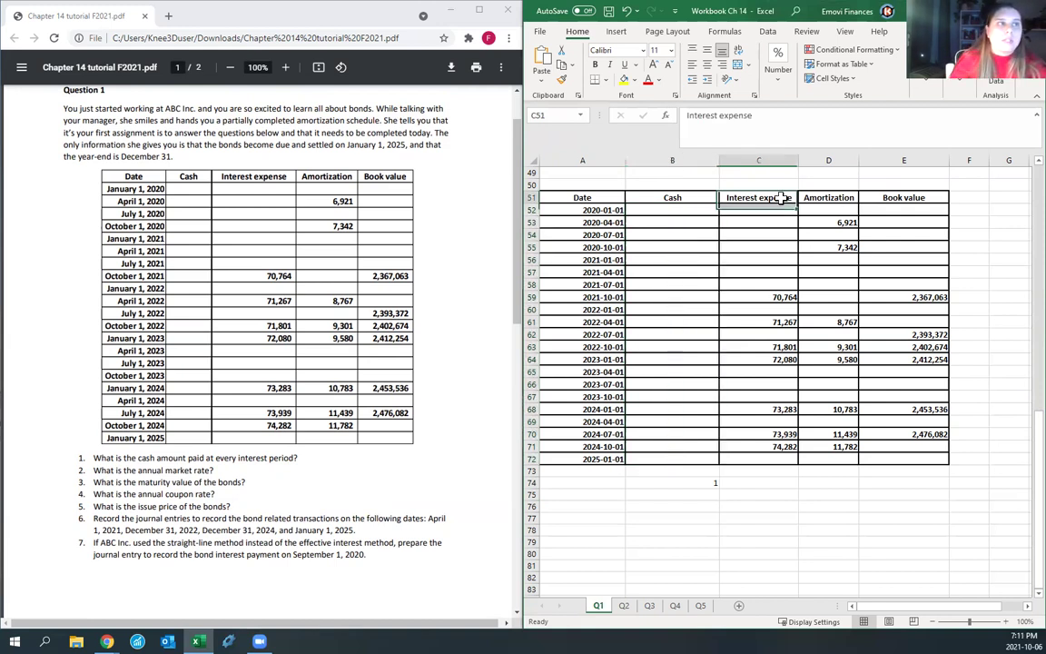
pyautogui.click(824, 199)
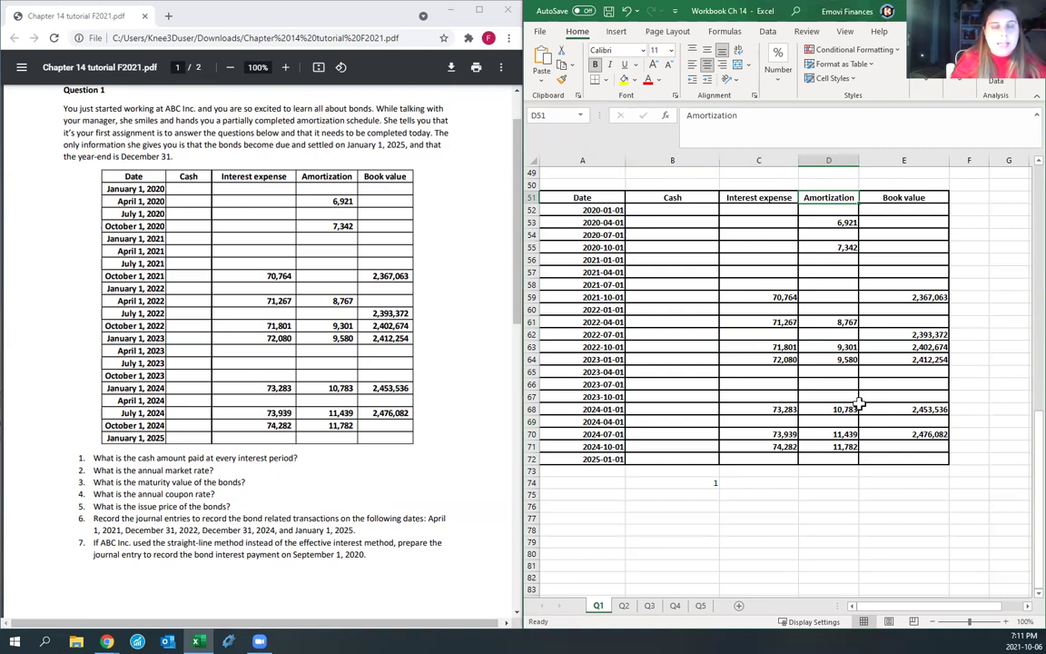
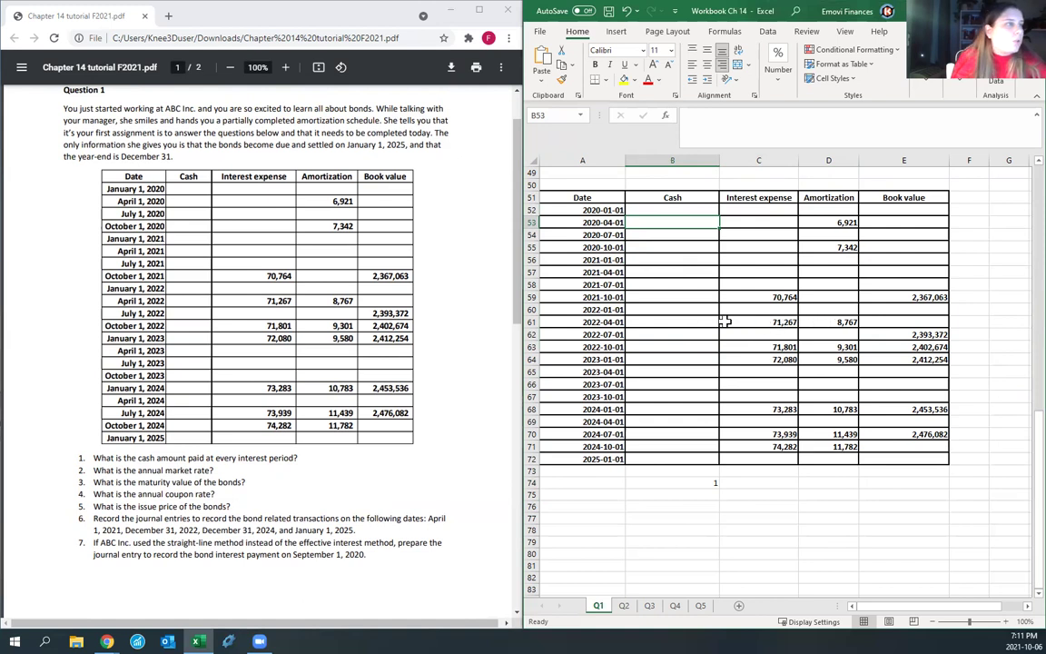
pyautogui.click(788, 322)
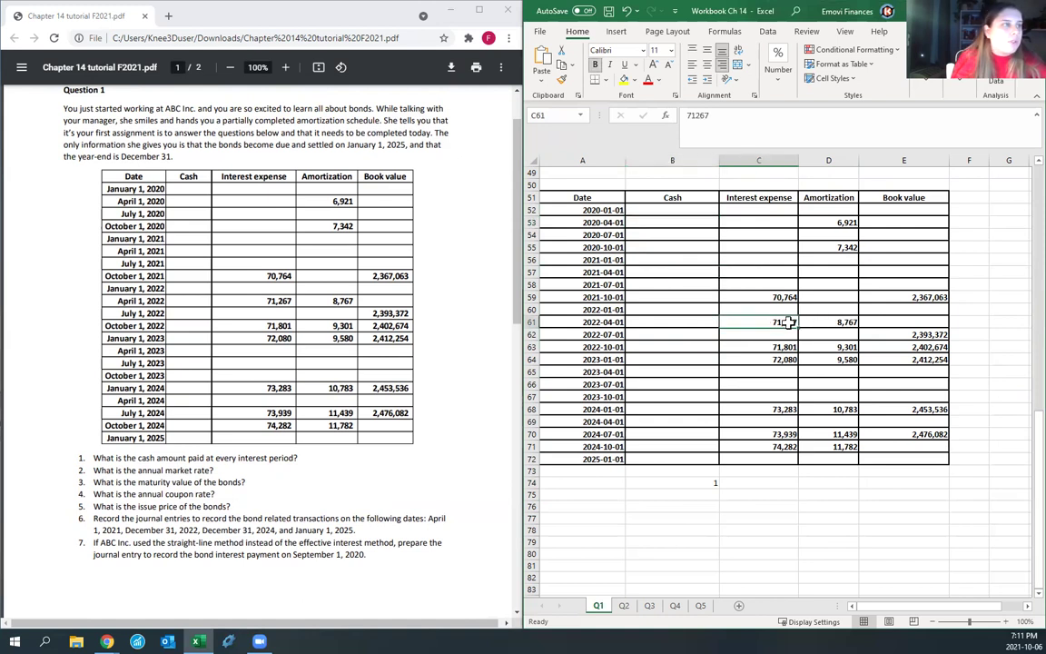
pyautogui.press('Right')
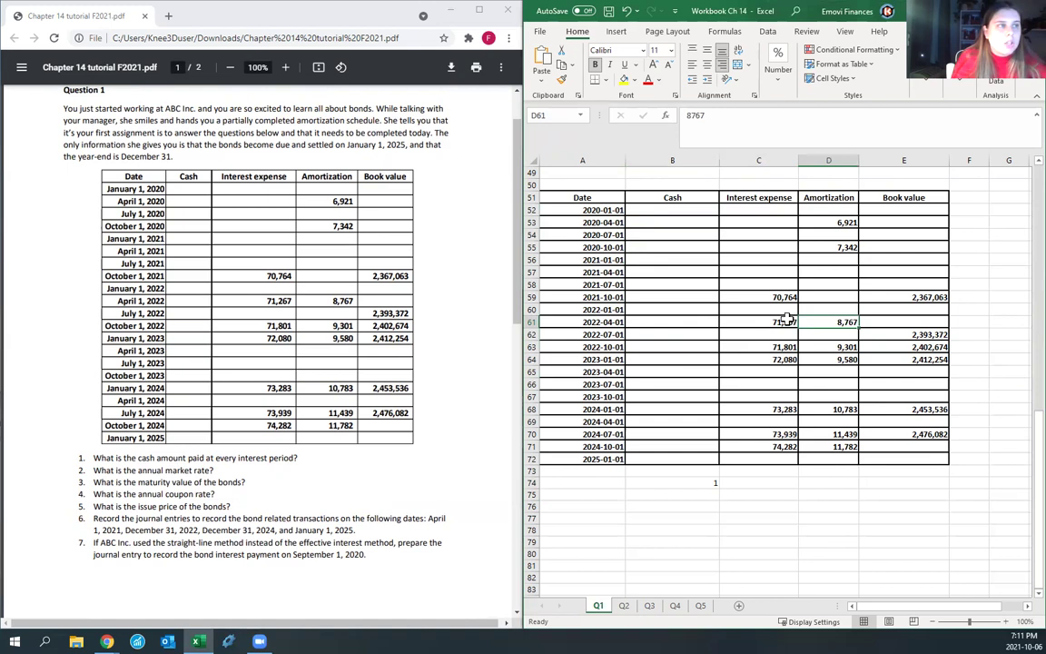
pyautogui.click(763, 324)
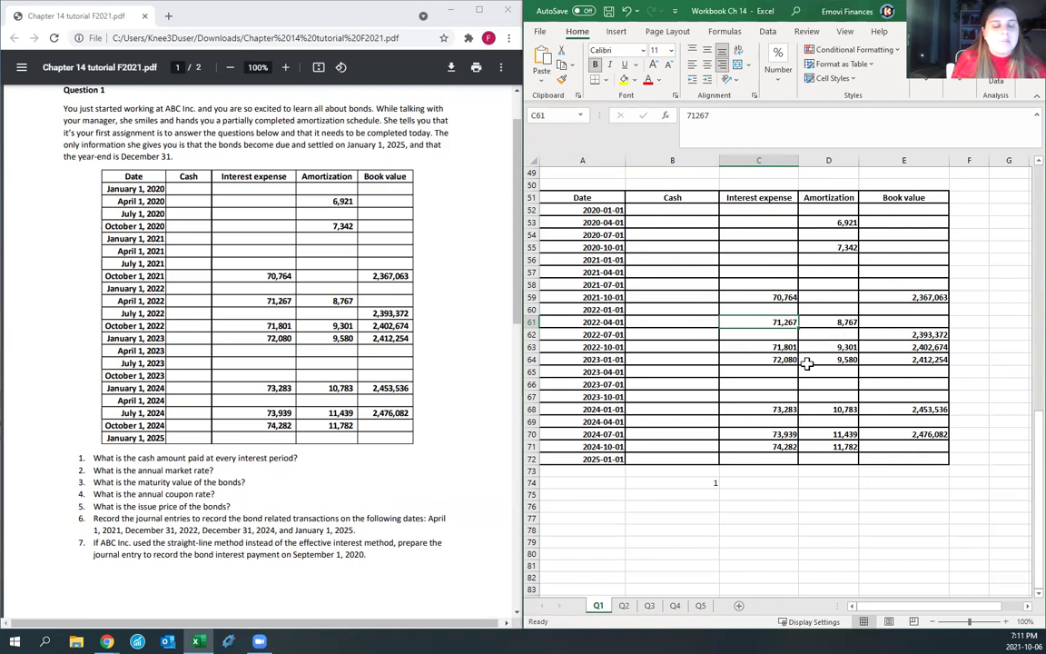
pyautogui.scroll(-1, 818, 368)
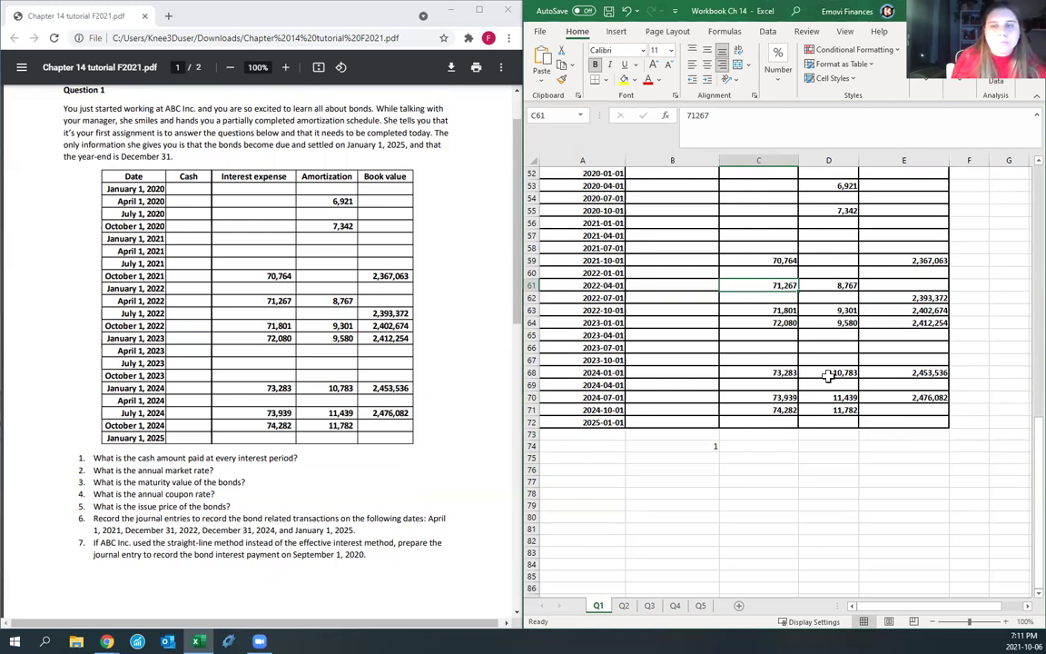
pyautogui.scroll(1, 841, 373)
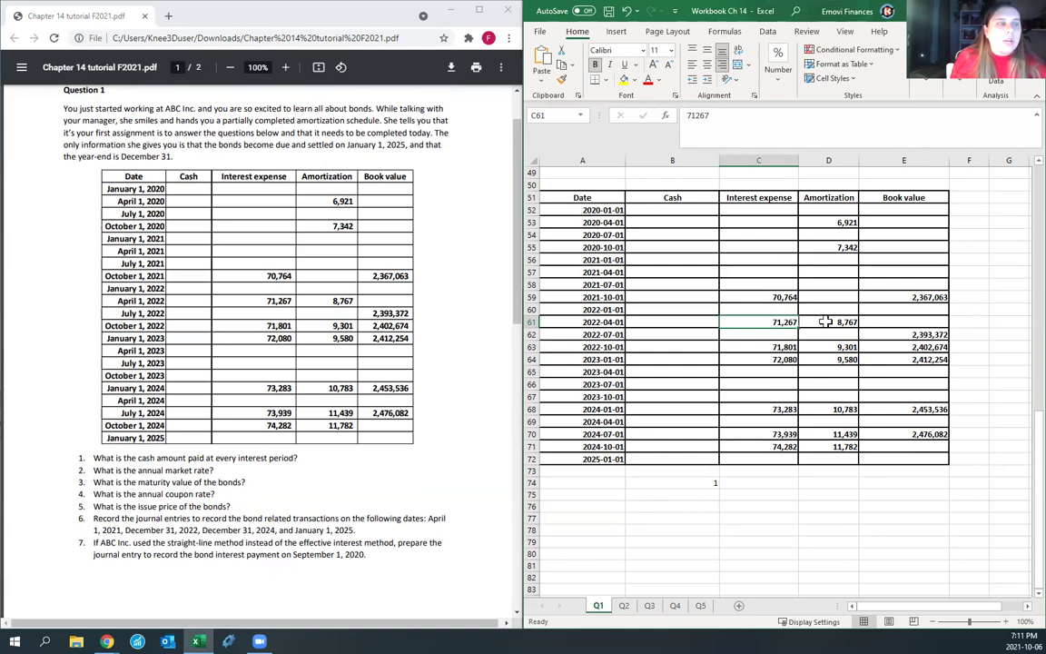
pyautogui.click(695, 322)
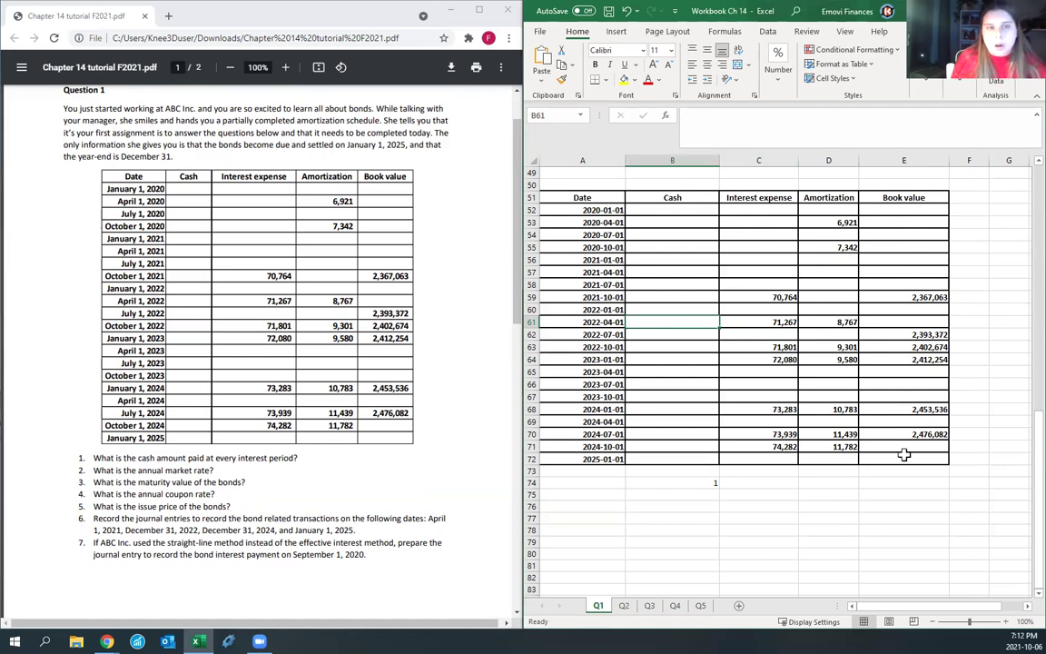
# Step: Check how the book values in column E change over time and relate them to the premium and discount notes, including the amortization formula in E21
pyautogui.click(877, 298)
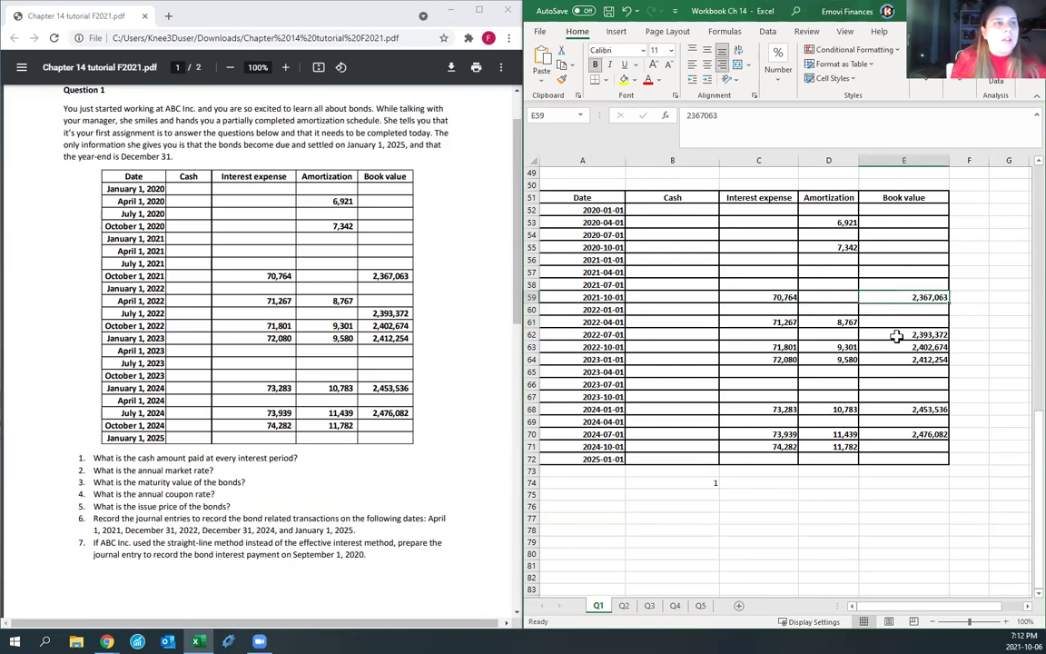
pyautogui.click(894, 347)
pyautogui.click(913, 434)
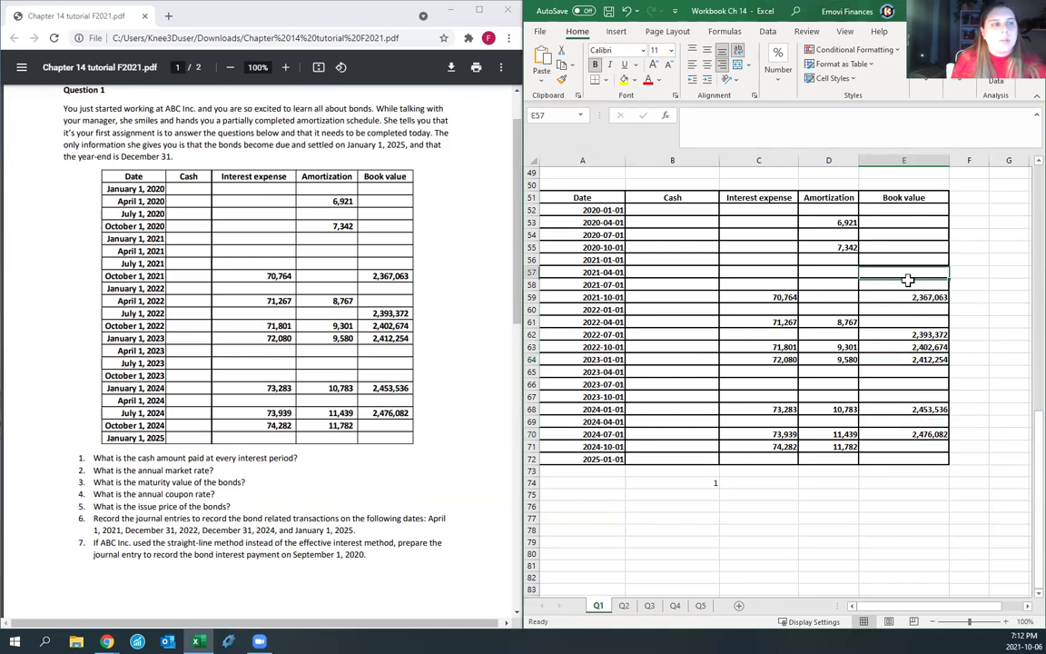
pyautogui.click(935, 384)
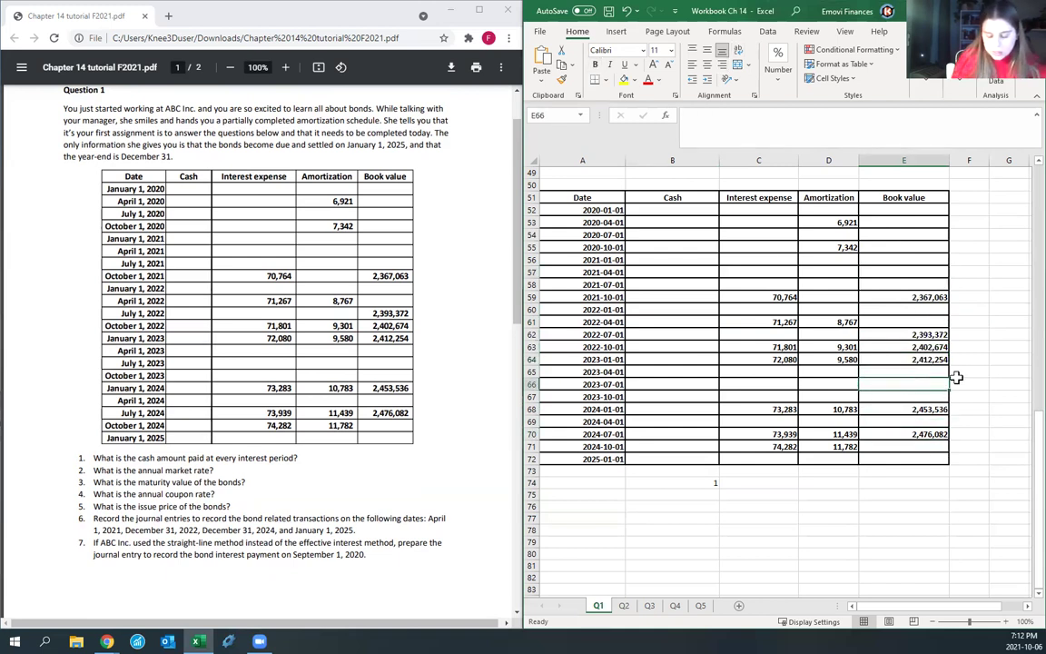
pyautogui.click(869, 297)
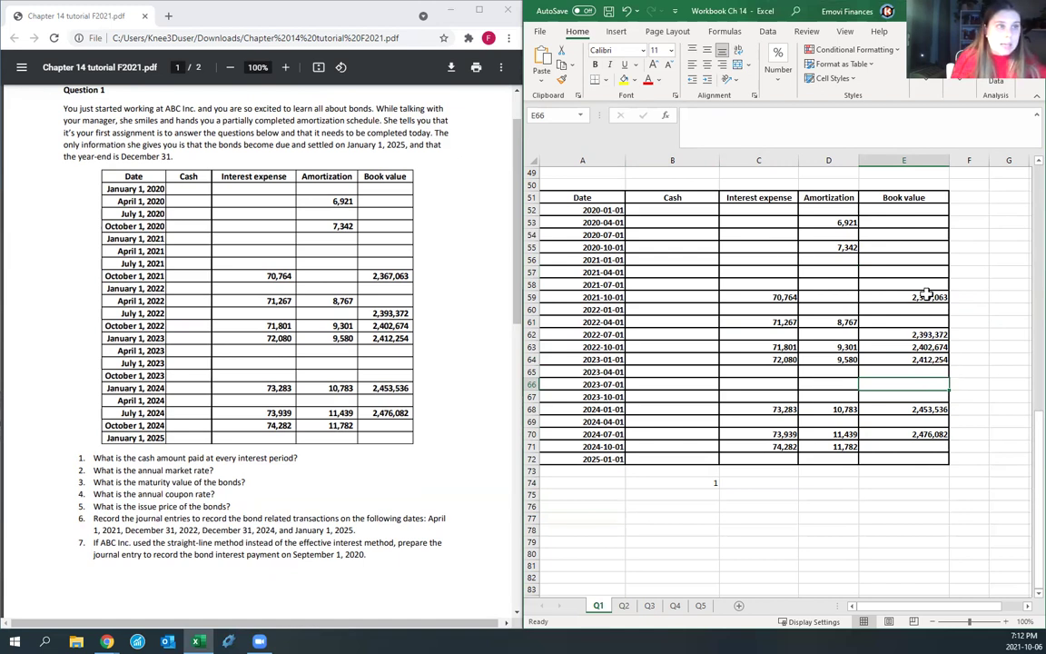
pyautogui.scroll(13, 910, 313)
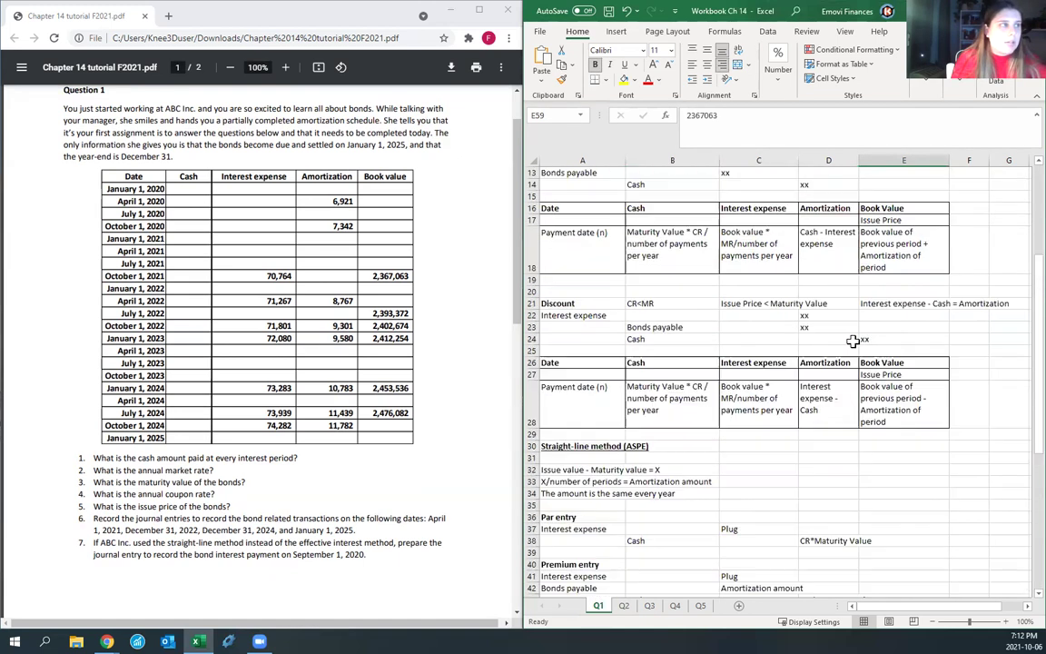
pyautogui.scroll(3, 852, 342)
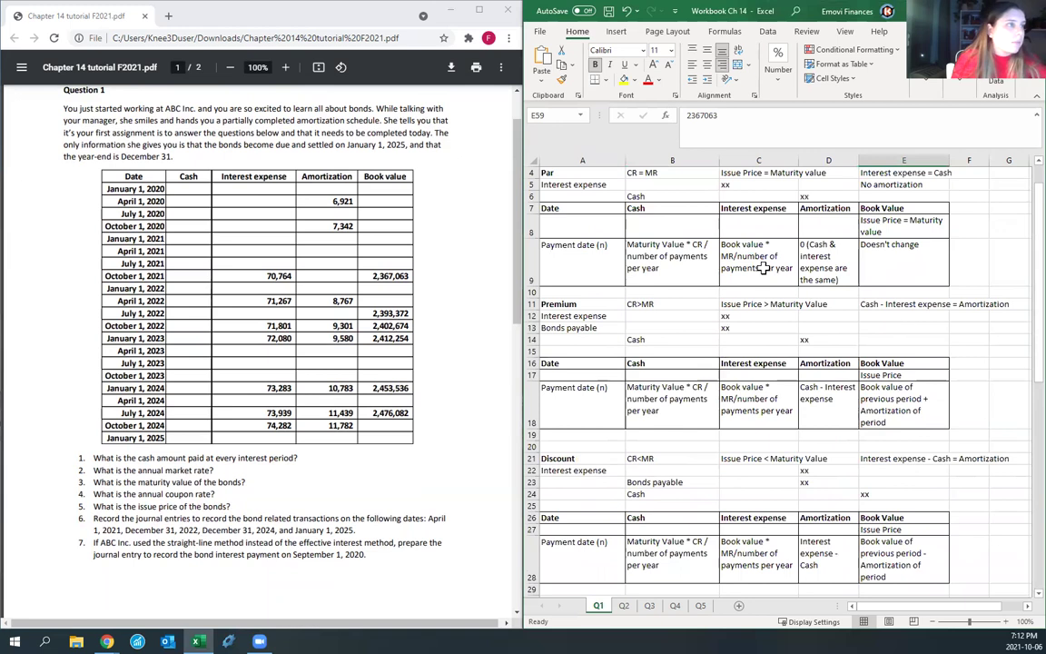
pyautogui.scroll(-2, 681, 350)
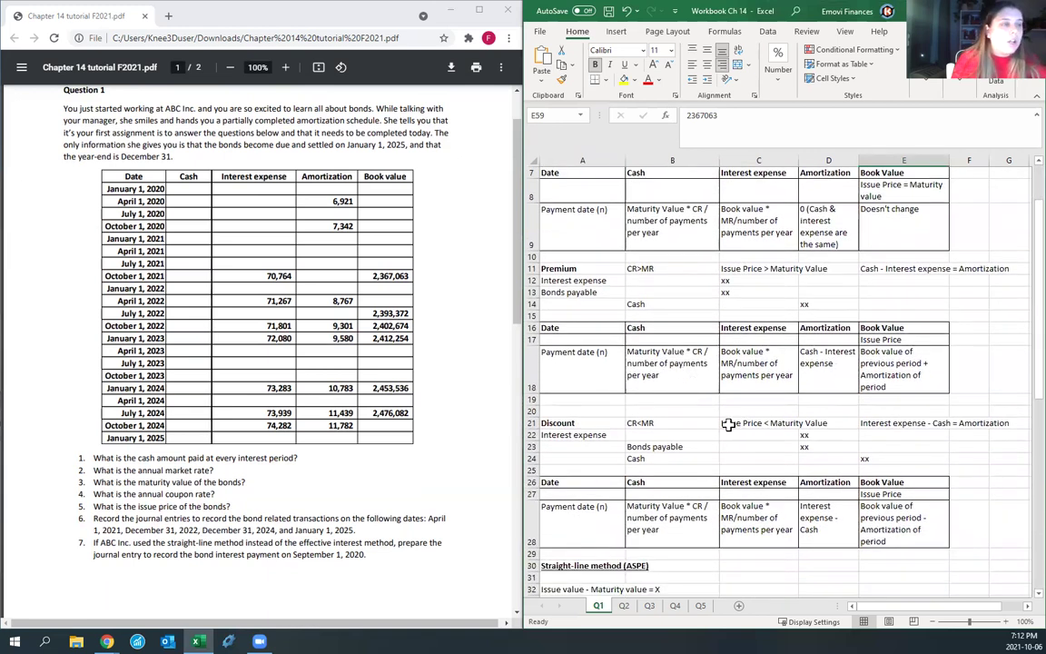
pyautogui.click(726, 423)
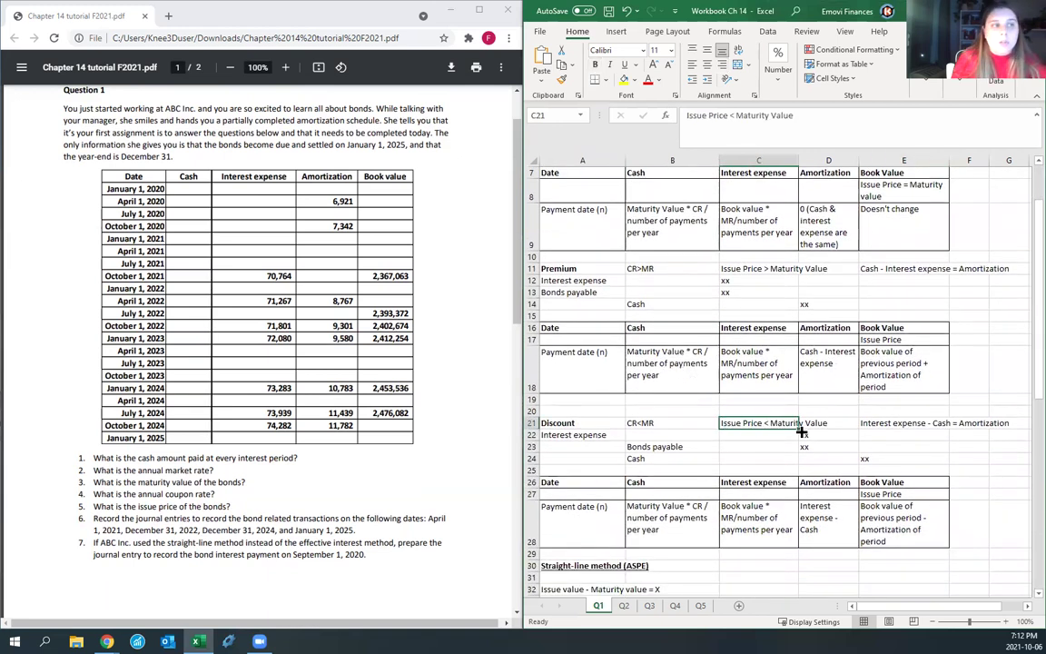
pyautogui.click(692, 447)
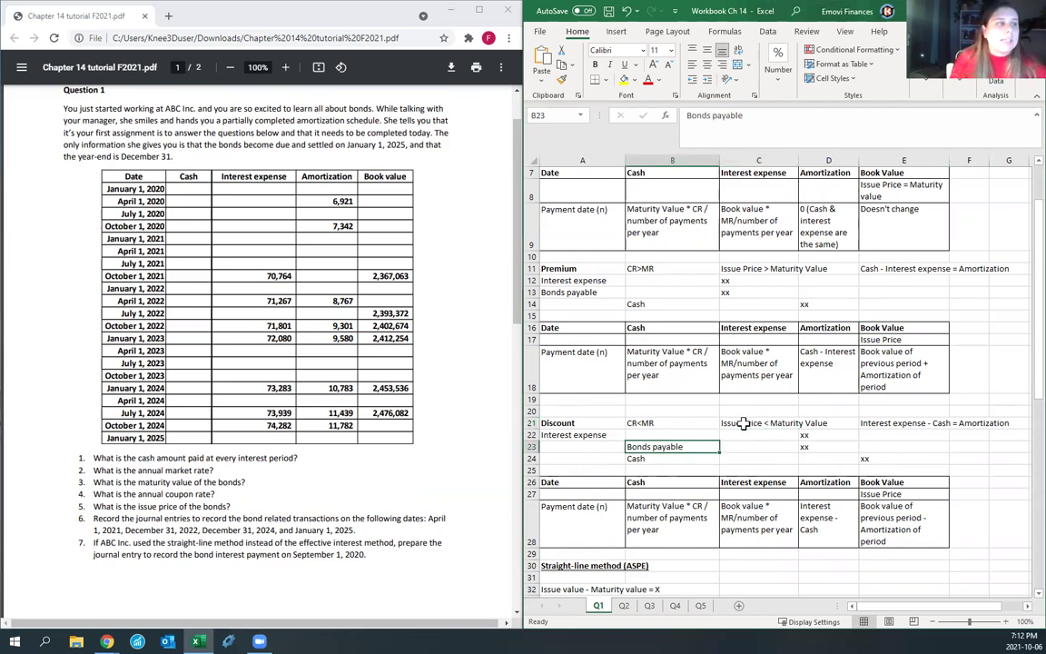
pyautogui.click(902, 423)
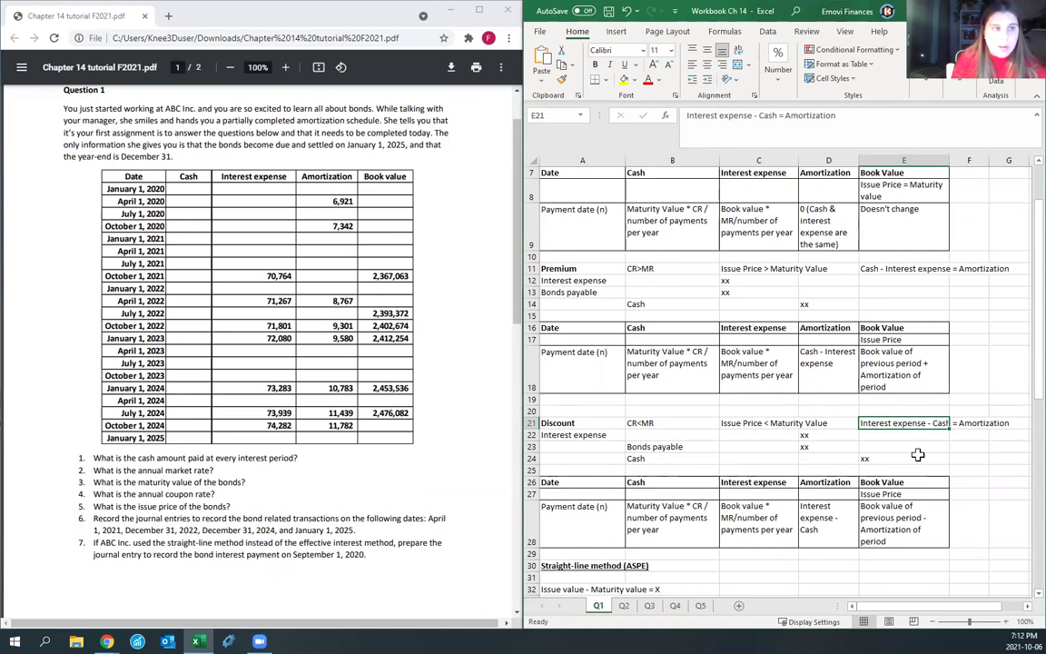
# Step: Calculate the cash paid per interest period in cell B75 with the formula =C61-D61, subtracting amortization from interest expense
pyautogui.scroll(-13, 917, 455)
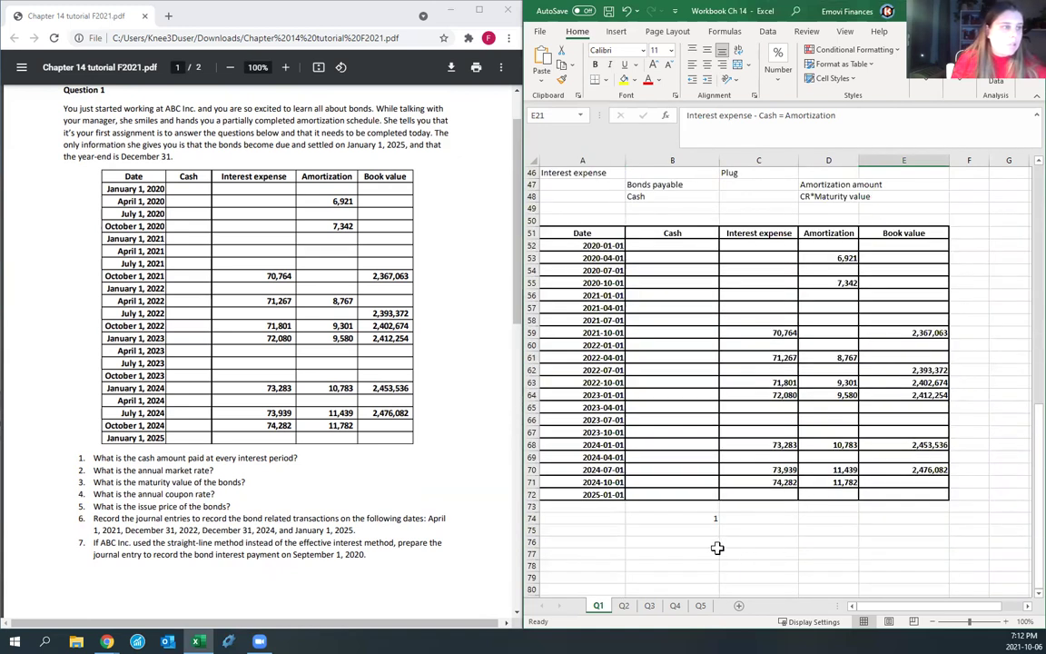
pyautogui.click(690, 531)
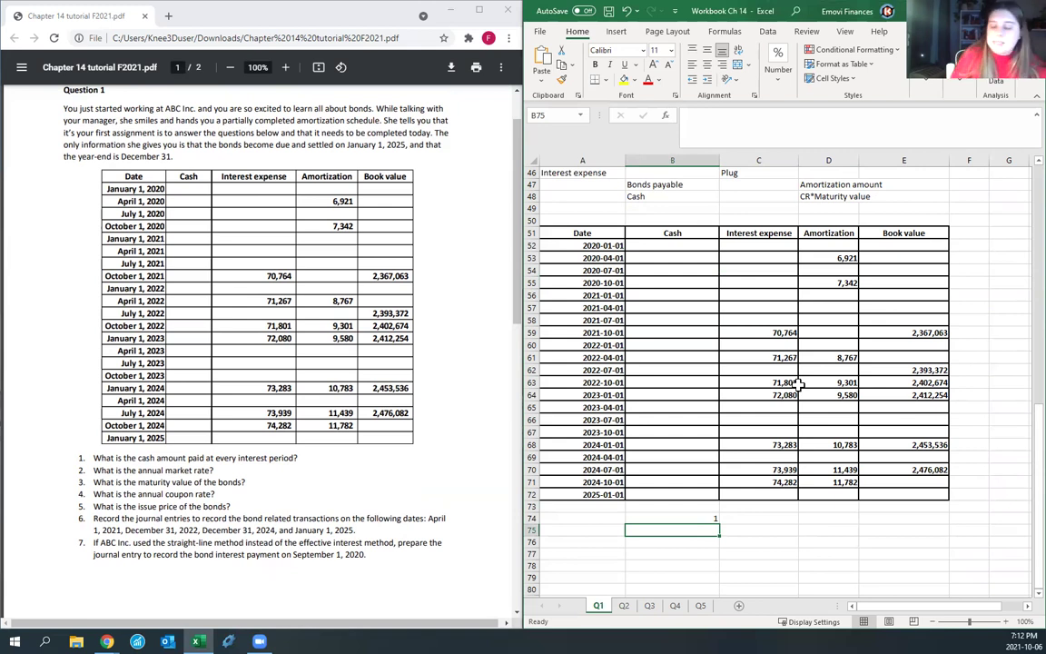
pyautogui.write('=7')
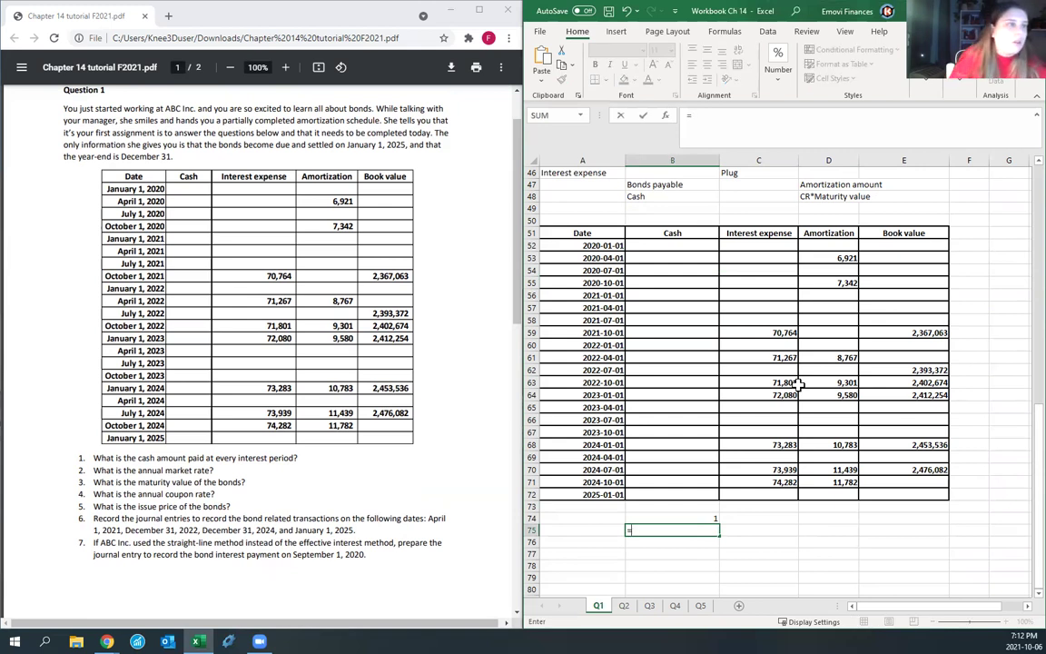
pyautogui.click(773, 357)
pyautogui.write('-')
pyautogui.click(840, 358)
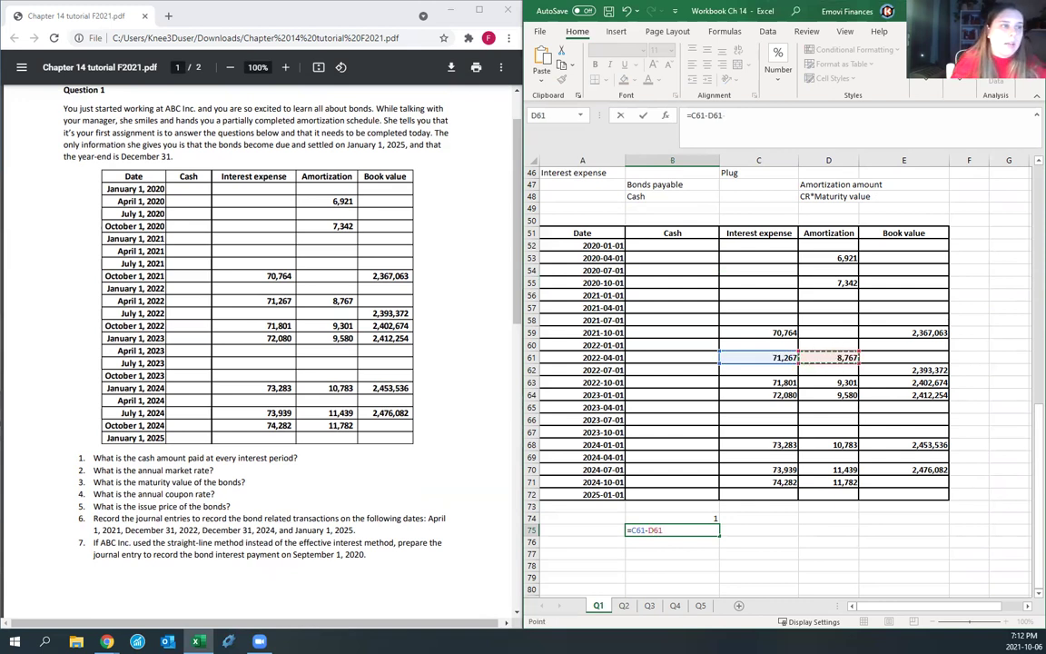
pyautogui.press('Return')
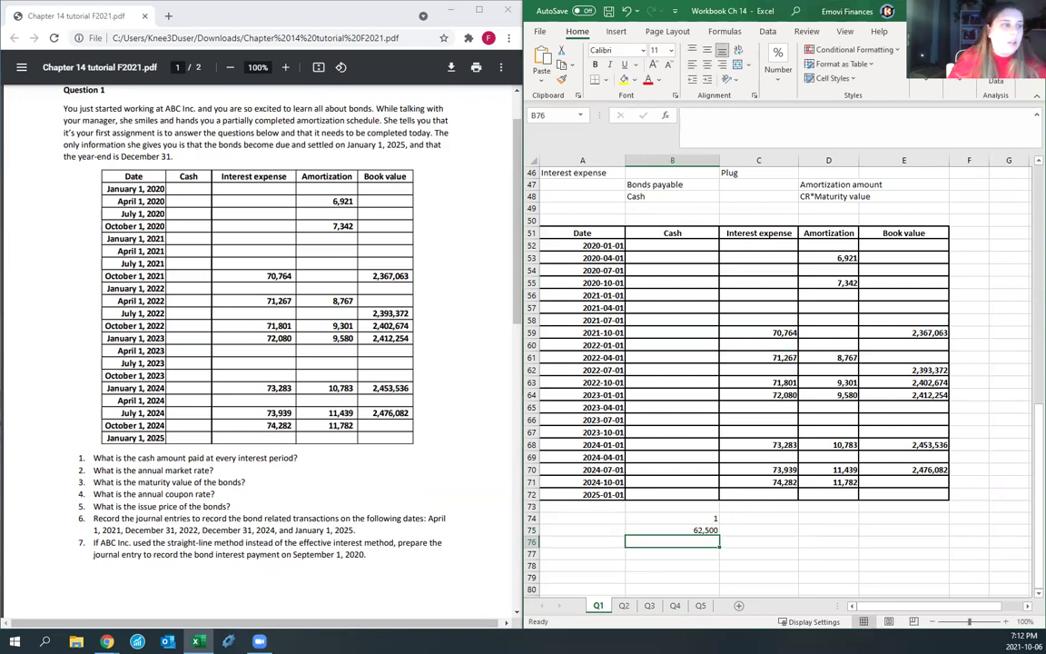
# Step: Enter 62500 as the Cash amount for 2022-04-01 in cell B61 of the amortization schedule
pyautogui.click(677, 530)
pyautogui.click(669, 355)
pyautogui.write('62500')
pyautogui.press('Return')
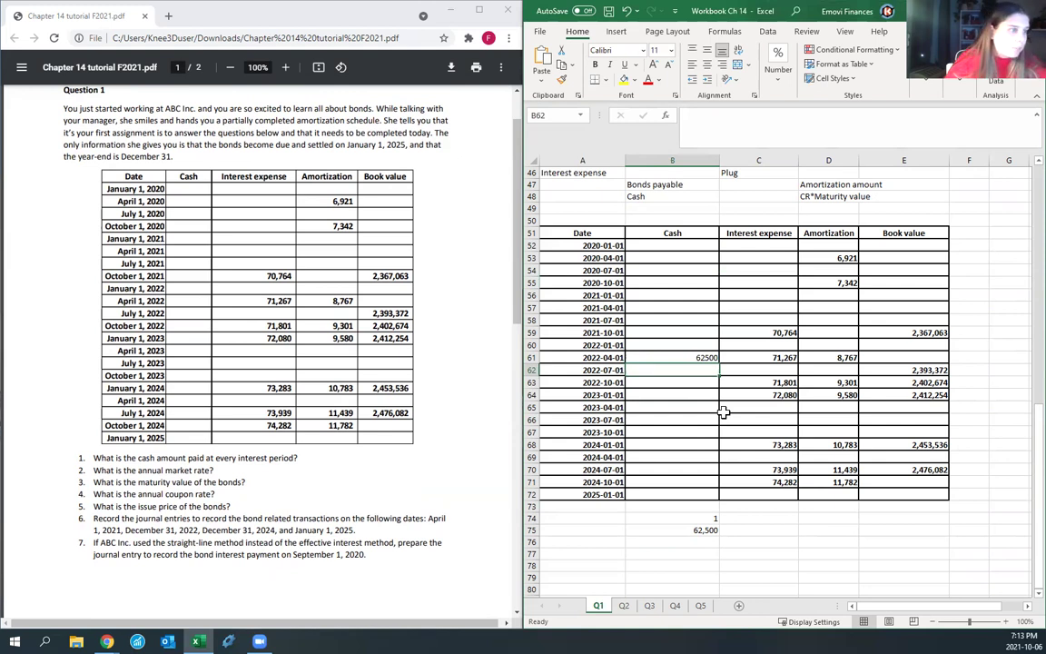
# Step: Enter 2 in cell B77 to number the answer to the annual market rate question
pyautogui.click(694, 556)
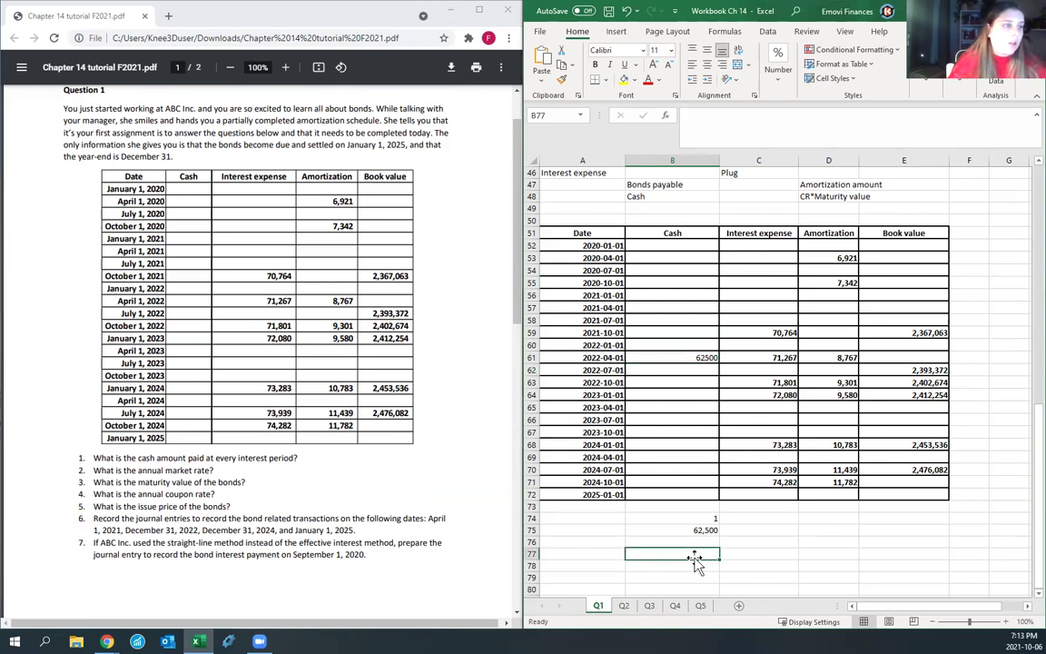
pyautogui.write('2')
pyautogui.press('Return')
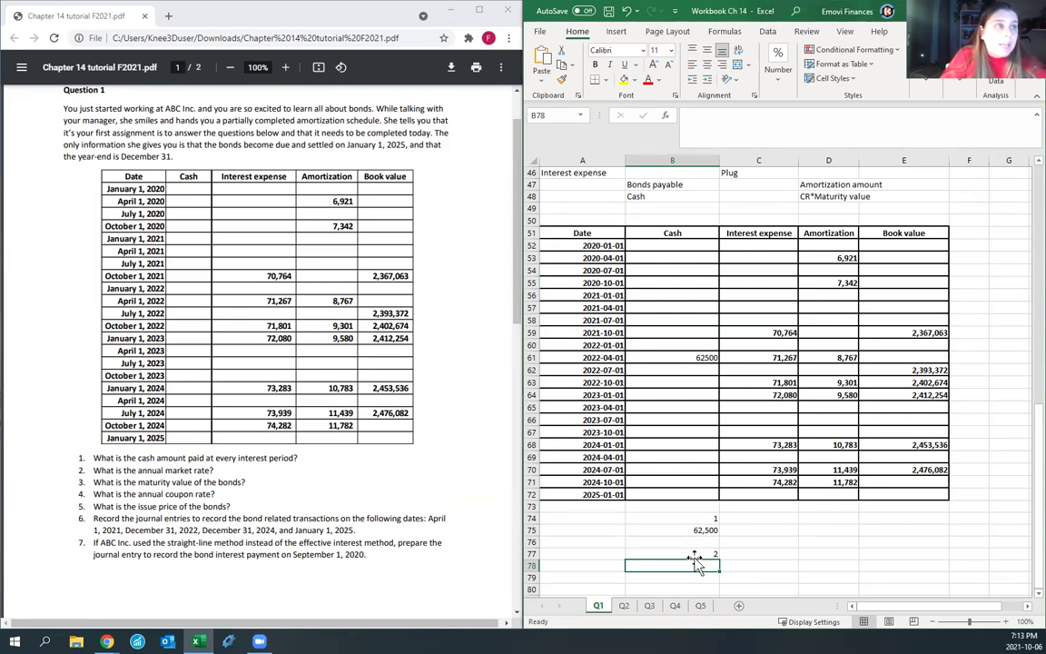
# Step: Compare the 2022-10-01 interest expense in C63 with the preceding period's book value in E62 of the amortization schedule
pyautogui.click(736, 234)
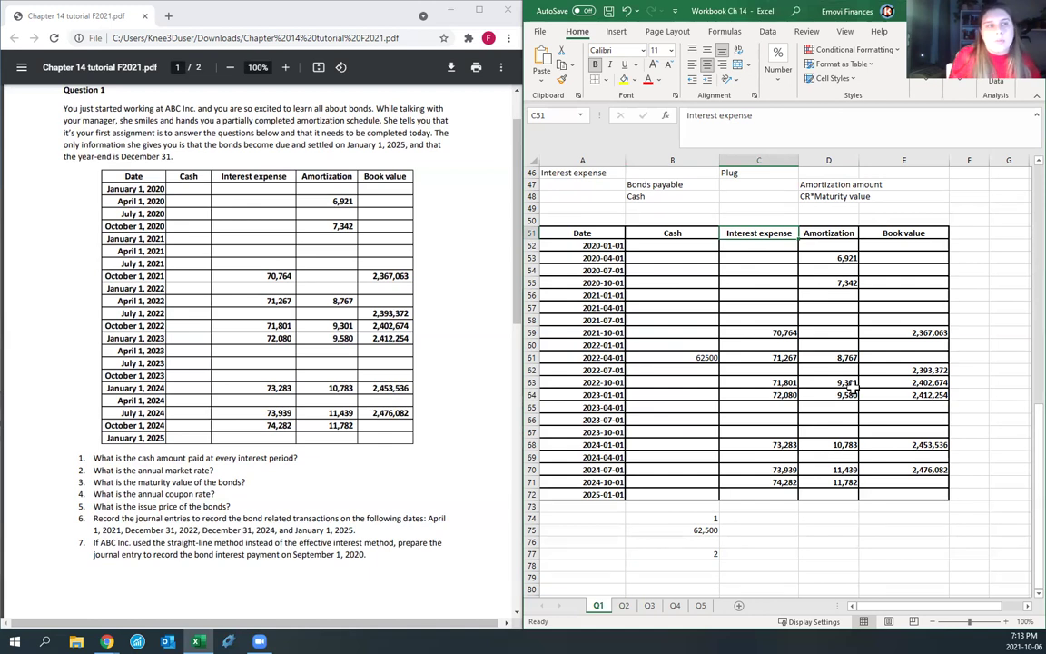
pyautogui.scroll(-1, 767, 349)
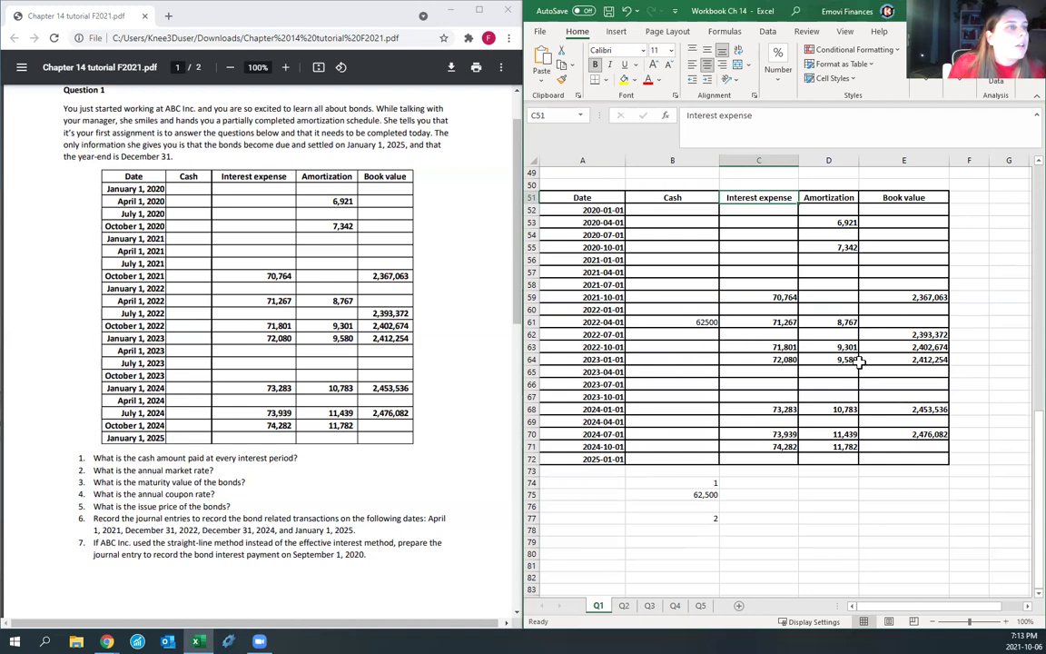
pyautogui.click(772, 346)
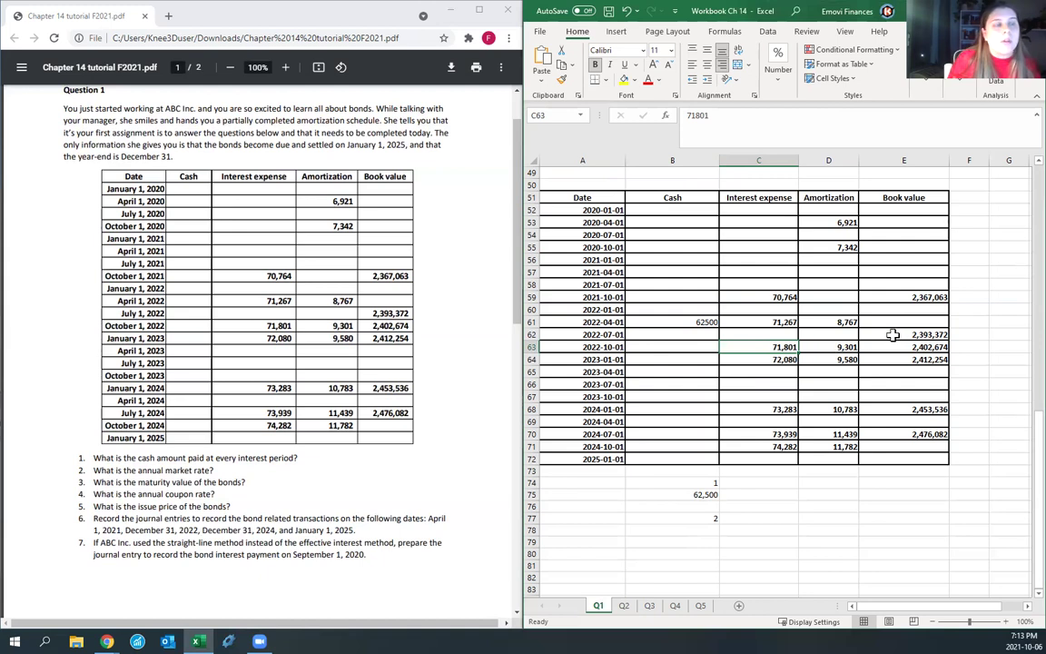
pyautogui.press('Up')
pyautogui.press('Right')
pyautogui.press('Right')
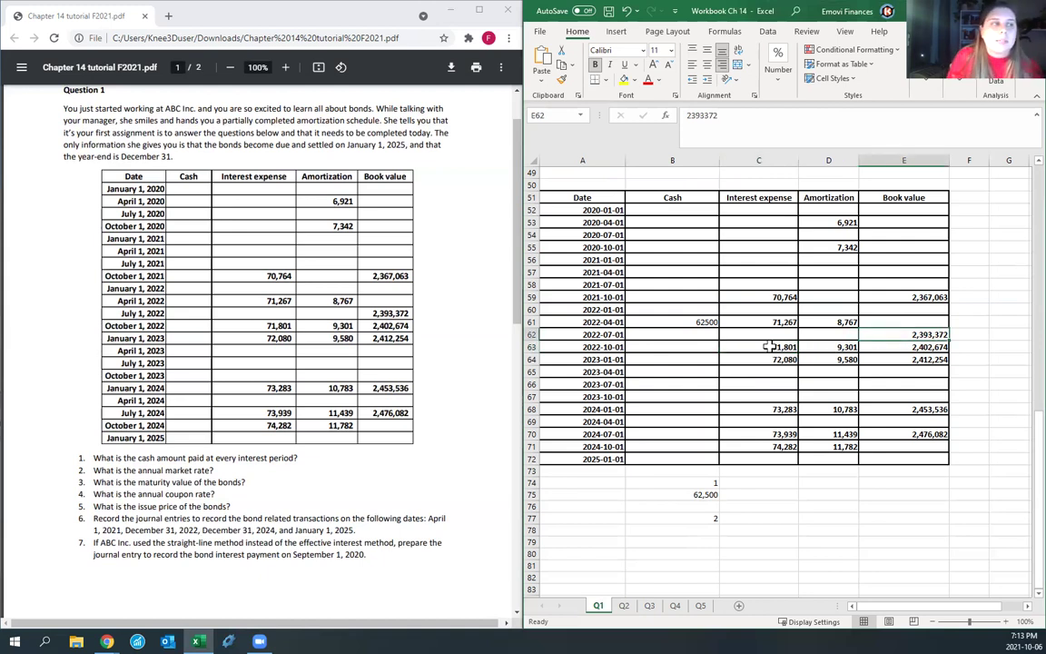
pyautogui.click(770, 346)
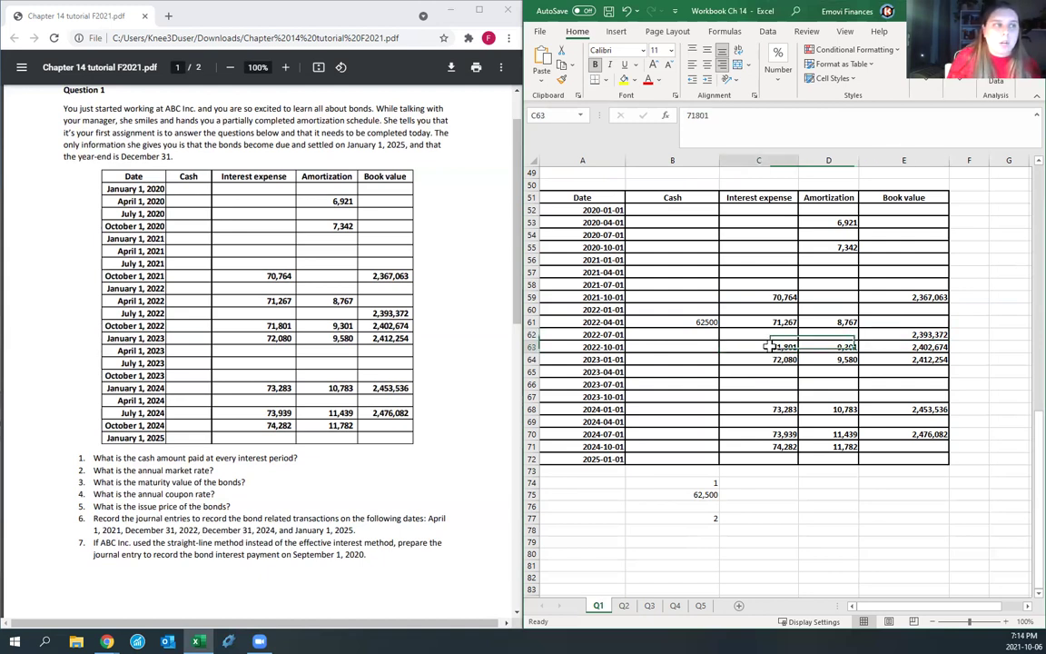
# Step: Write the market rate equation 71801=2393372*k/4 as text in cell B79
pyautogui.click(683, 542)
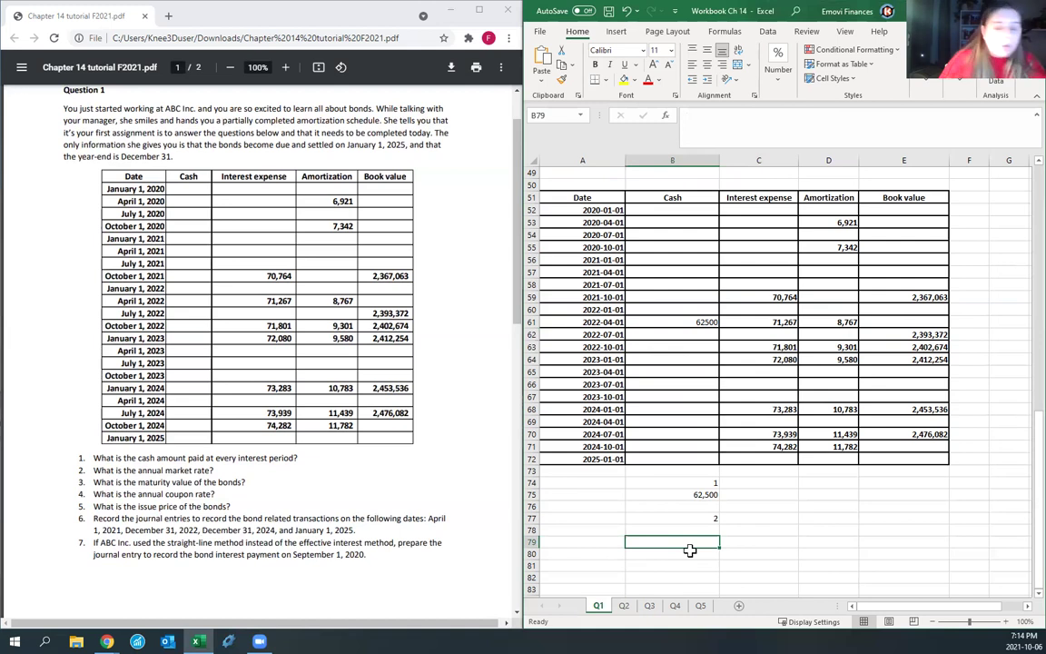
pyautogui.write('71801')
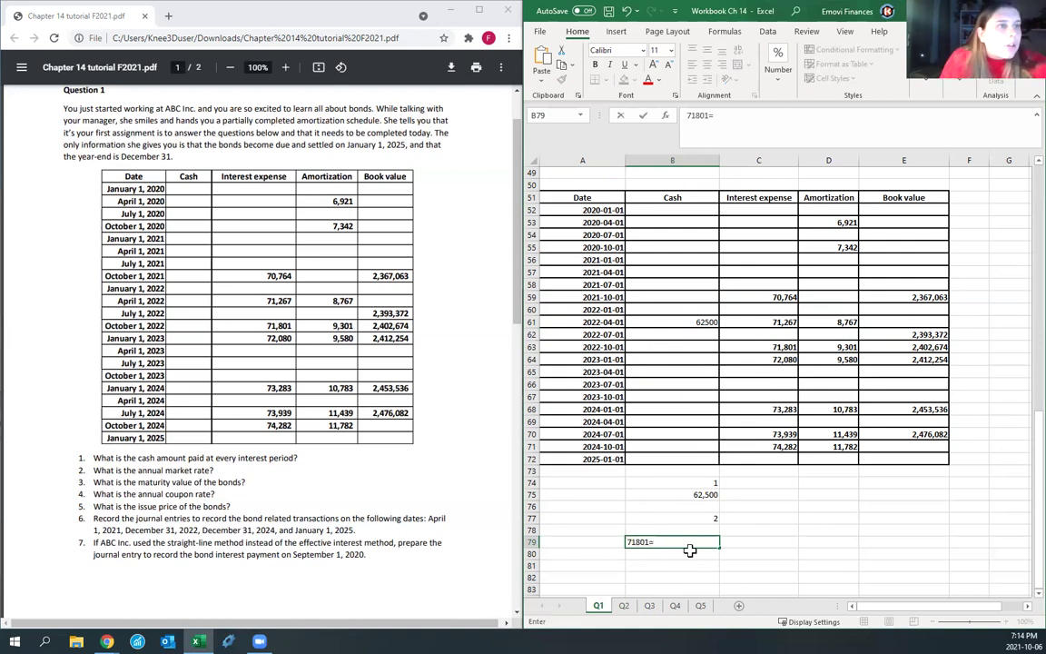
pyautogui.write('=23')
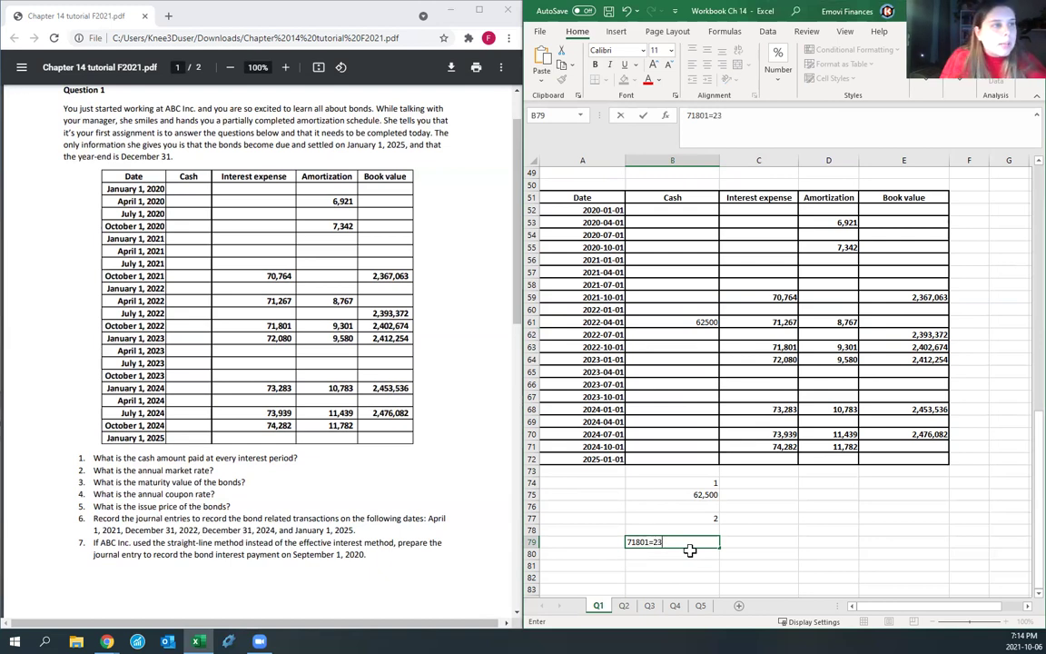
pyautogui.write('93372')
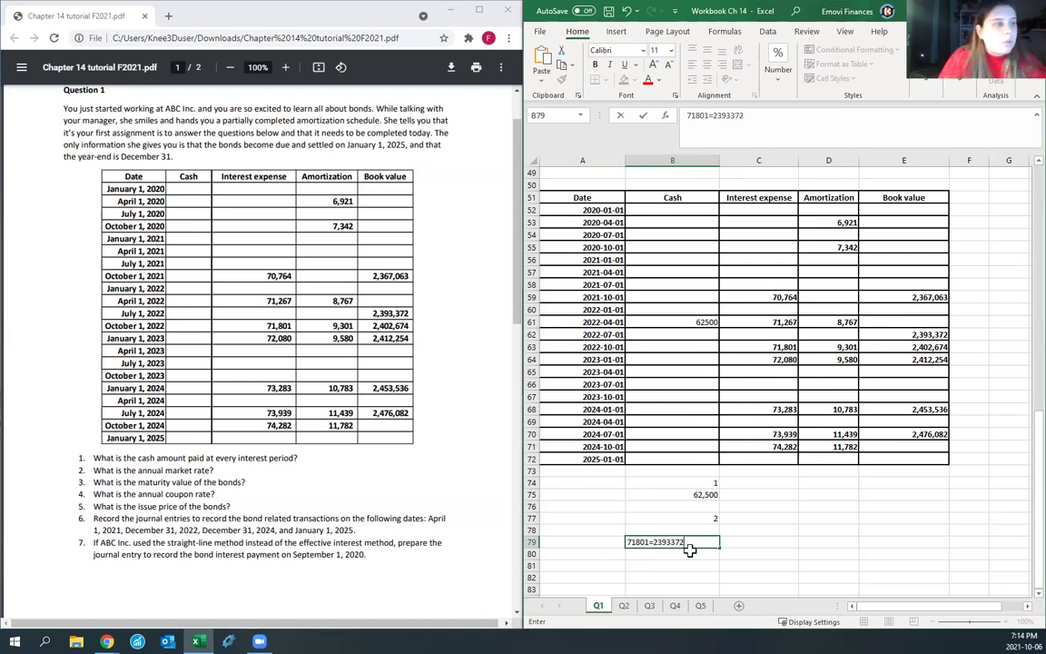
pyautogui.write('*k/4')
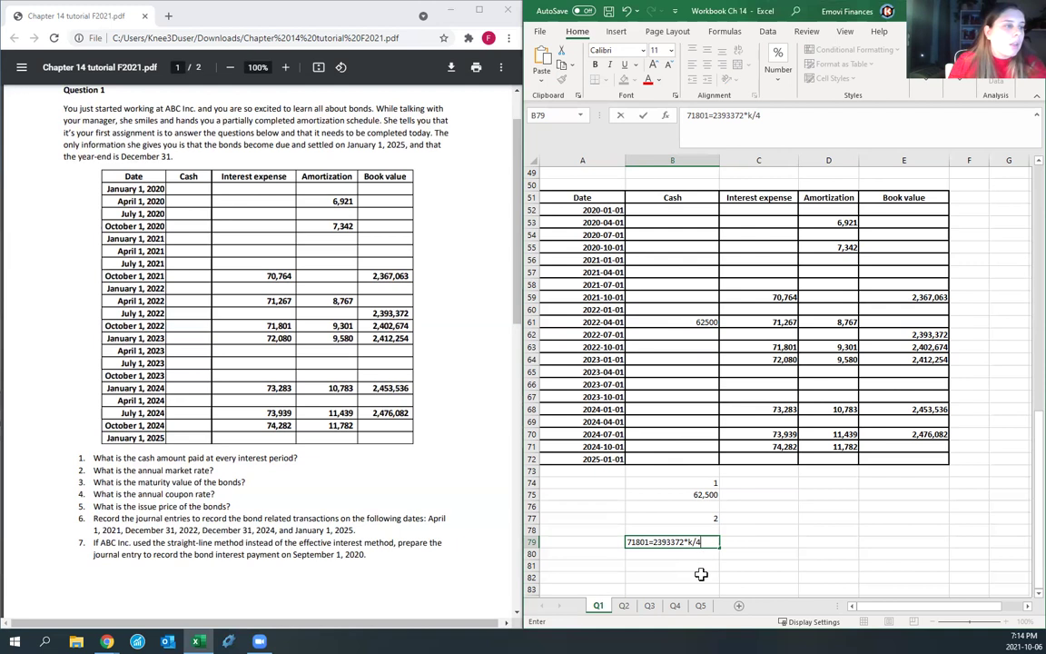
pyautogui.press('Return')
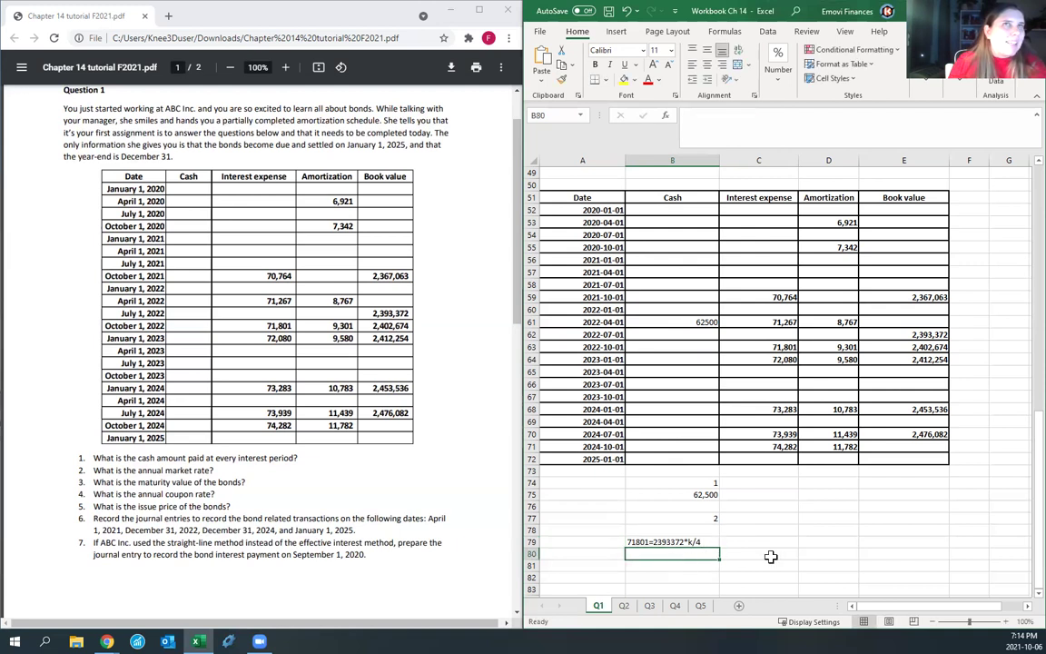
# Step: Write the equation rearranged for k in cell B80 as k=(71801*74)/2393372
pyautogui.write('k')
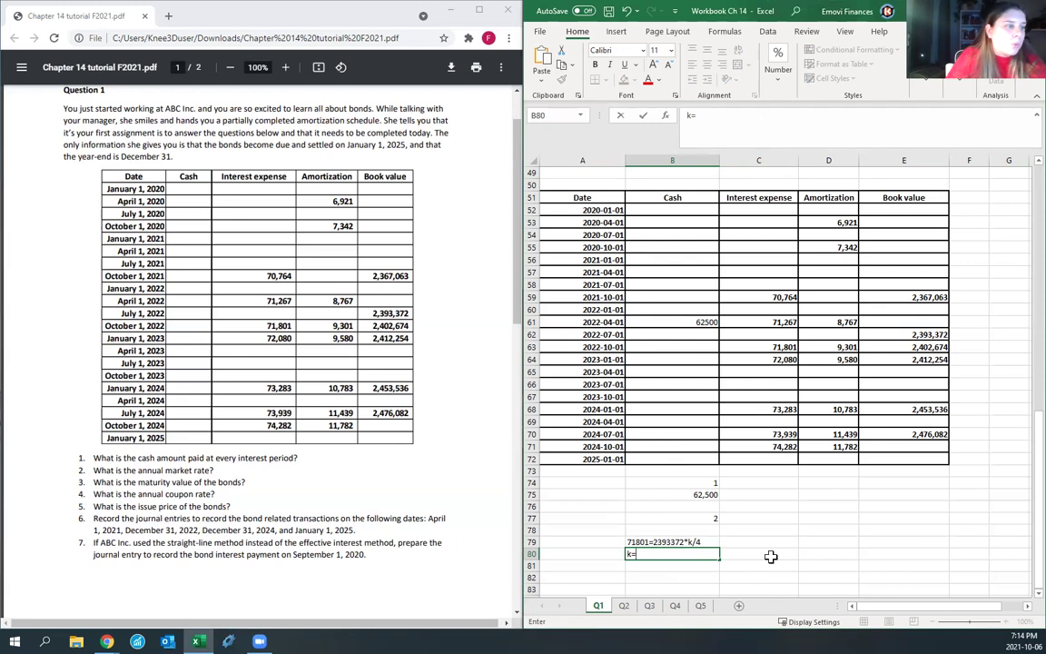
pyautogui.write('=(71')
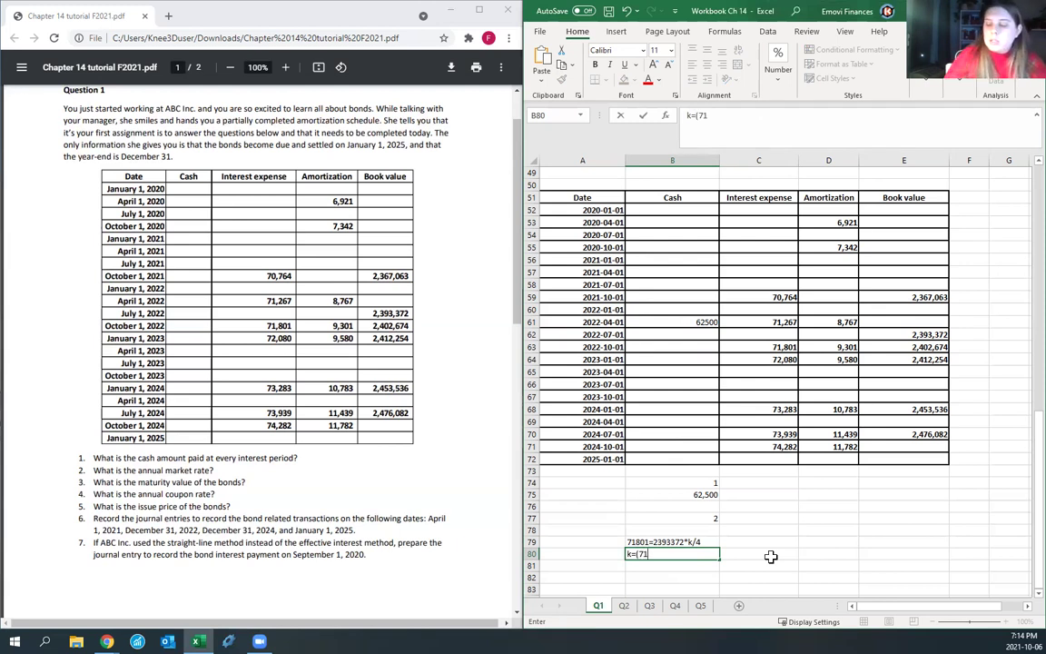
pyautogui.write('801*74)')
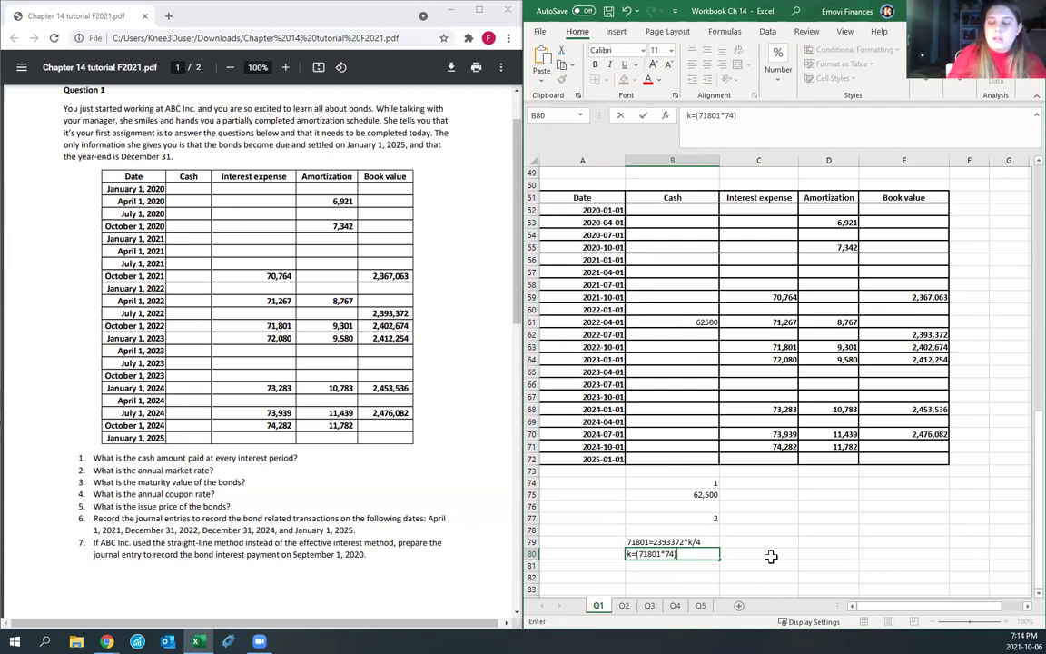
pyautogui.write('/')
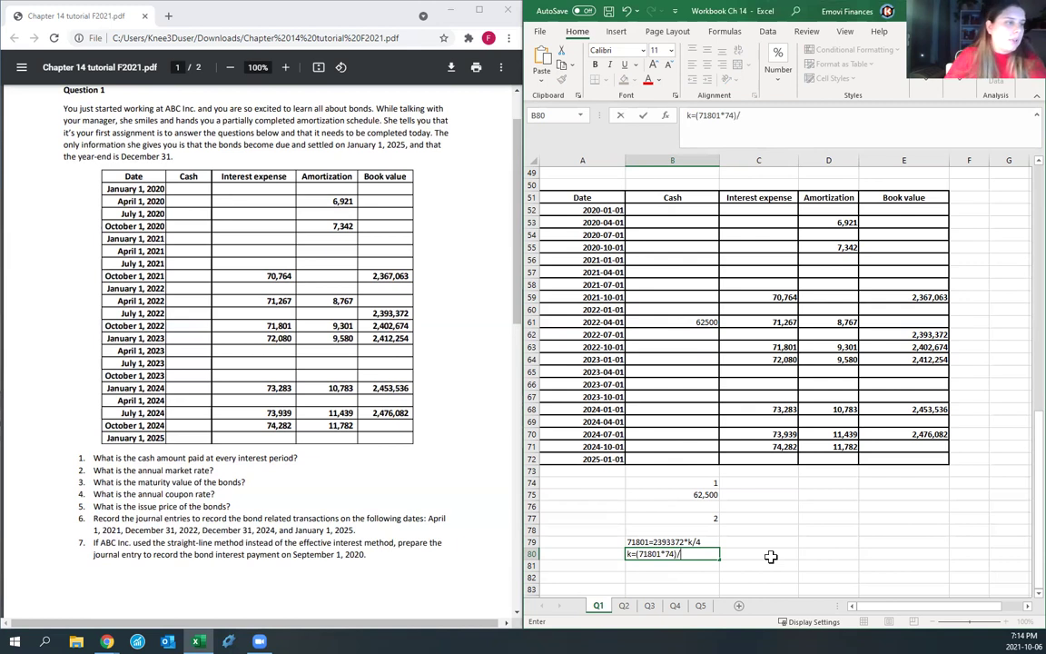
pyautogui.write('2393')
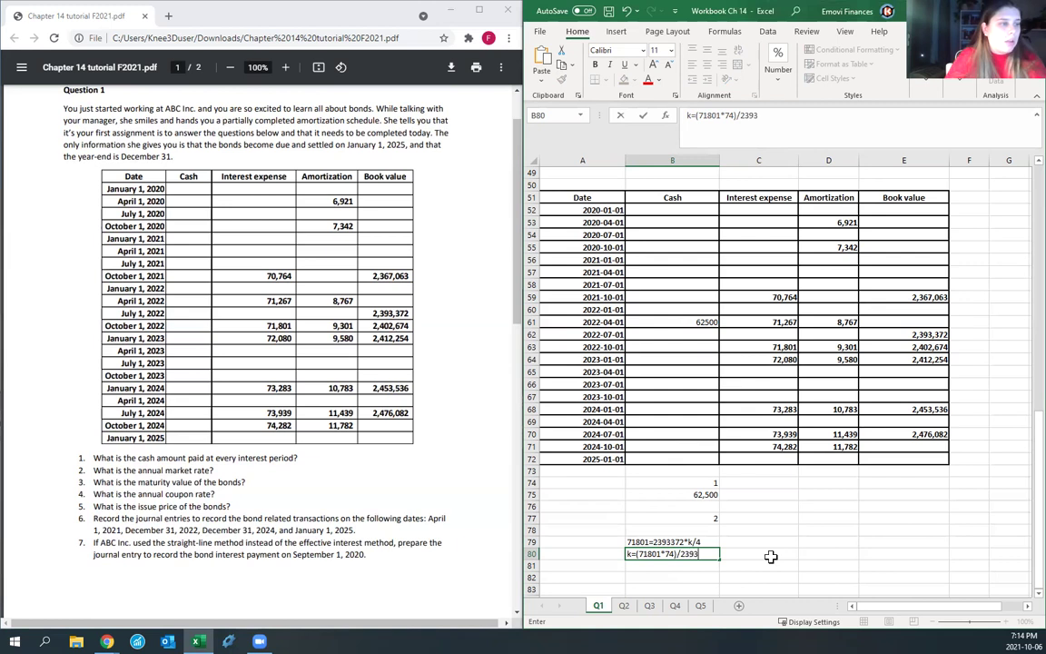
pyautogui.write('2')
pyautogui.press('Return')
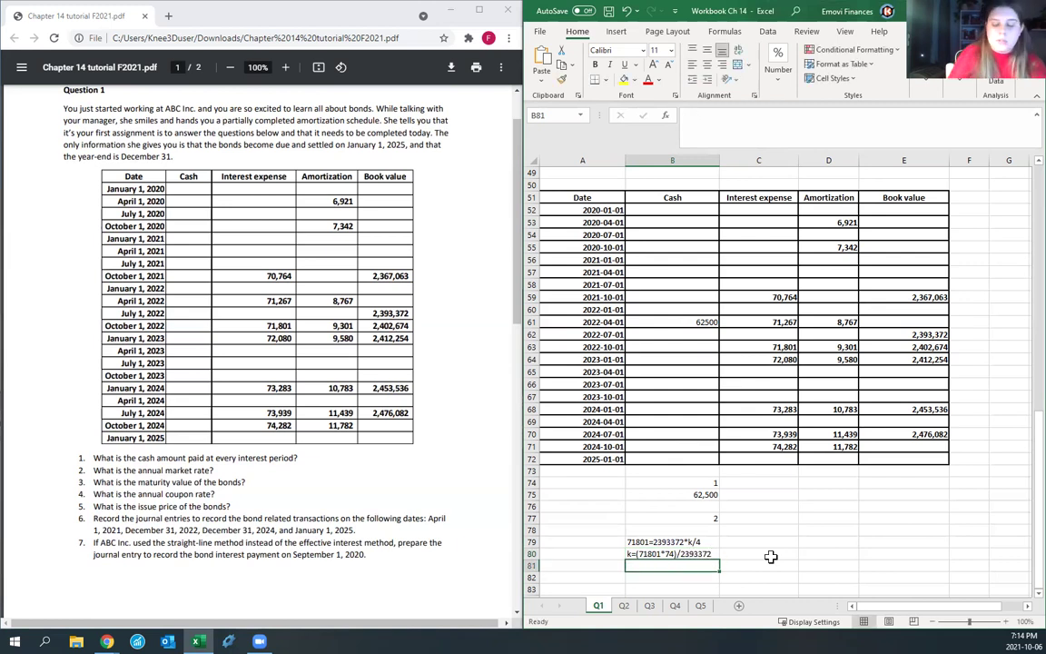
# Step: Calculate the annual market rate in cell B81 with the formula =(71801*4)/E62 and format it as a percentage
pyautogui.write('=(7180')
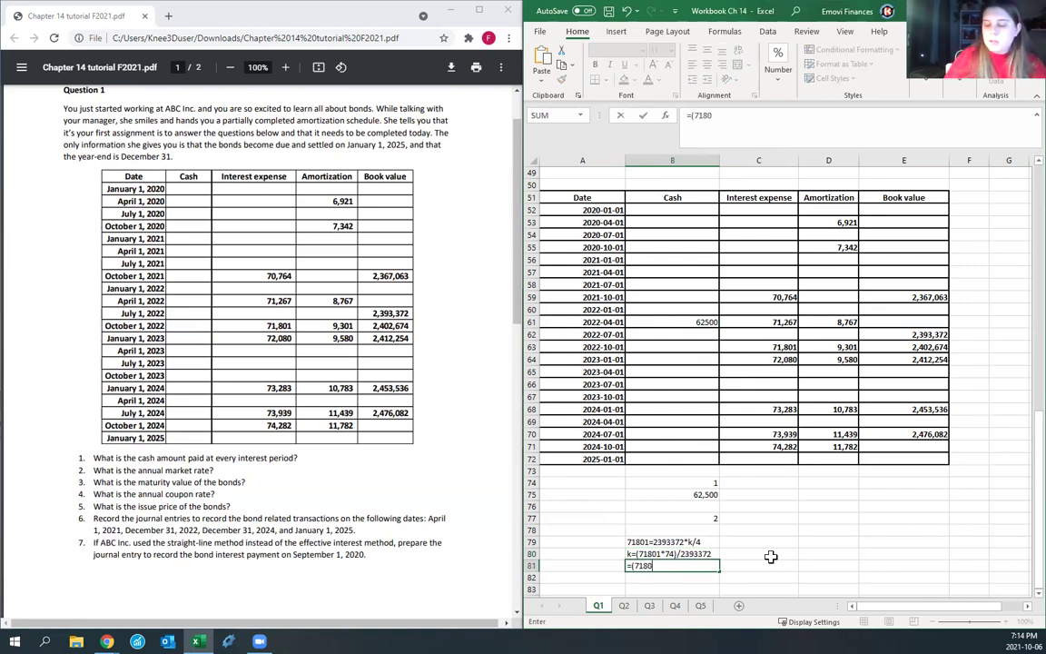
pyautogui.write('1*4)/')
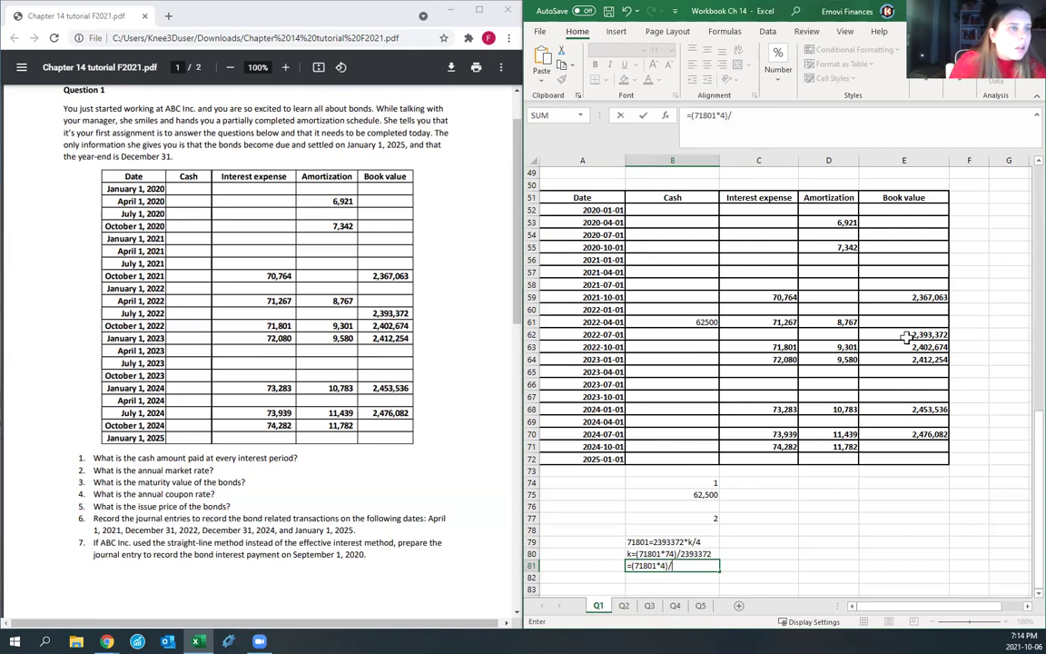
pyautogui.click(900, 334)
pyautogui.press('Return')
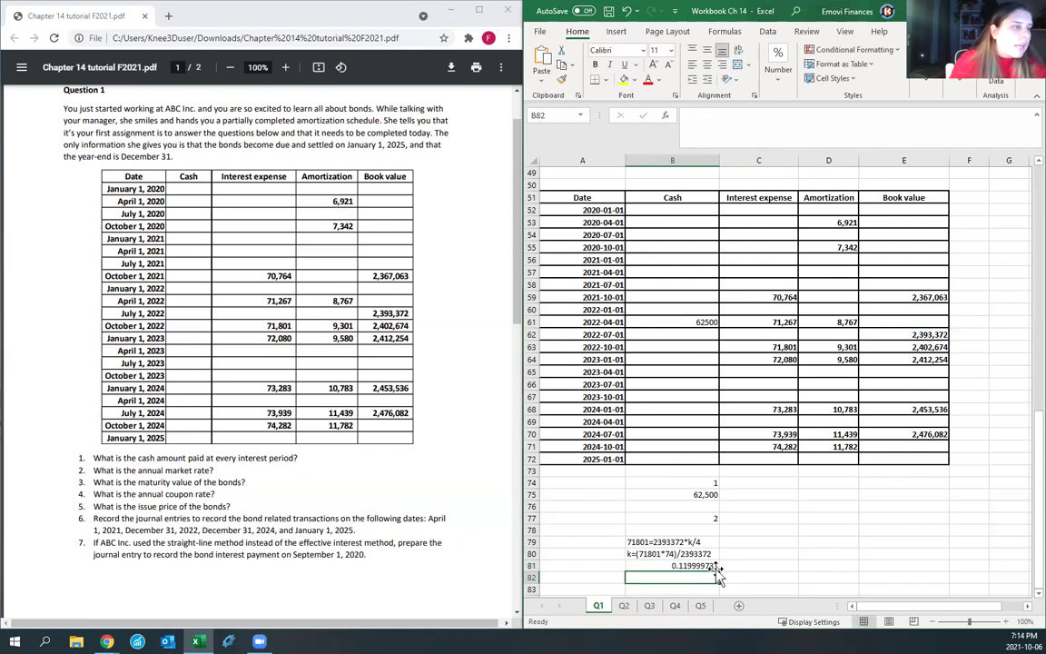
pyautogui.click(695, 566)
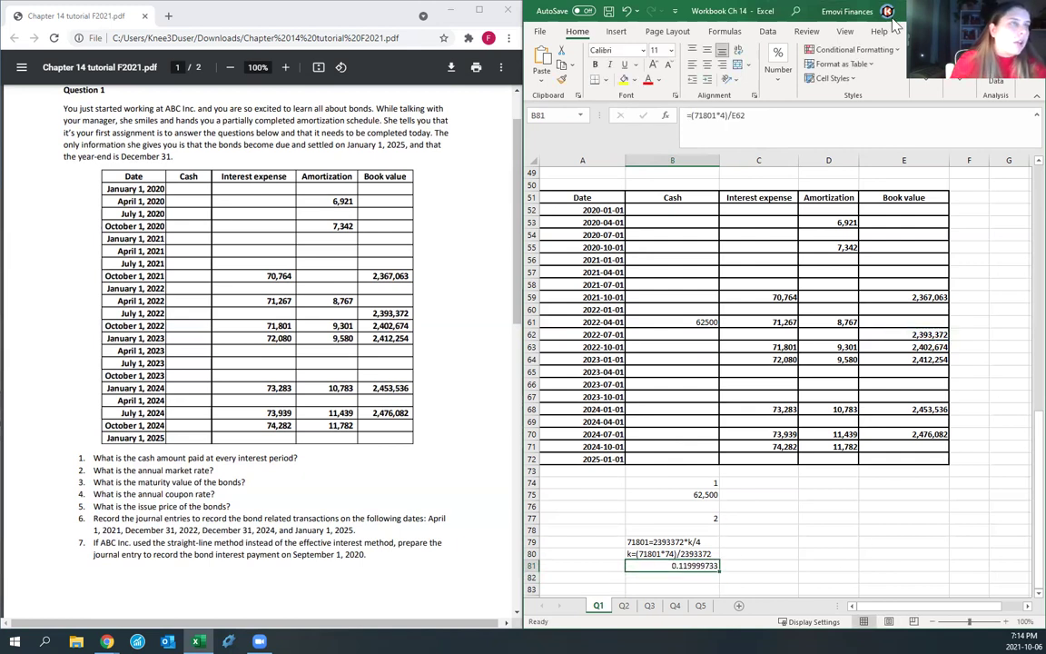
pyautogui.click(778, 66)
pyautogui.click(789, 136)
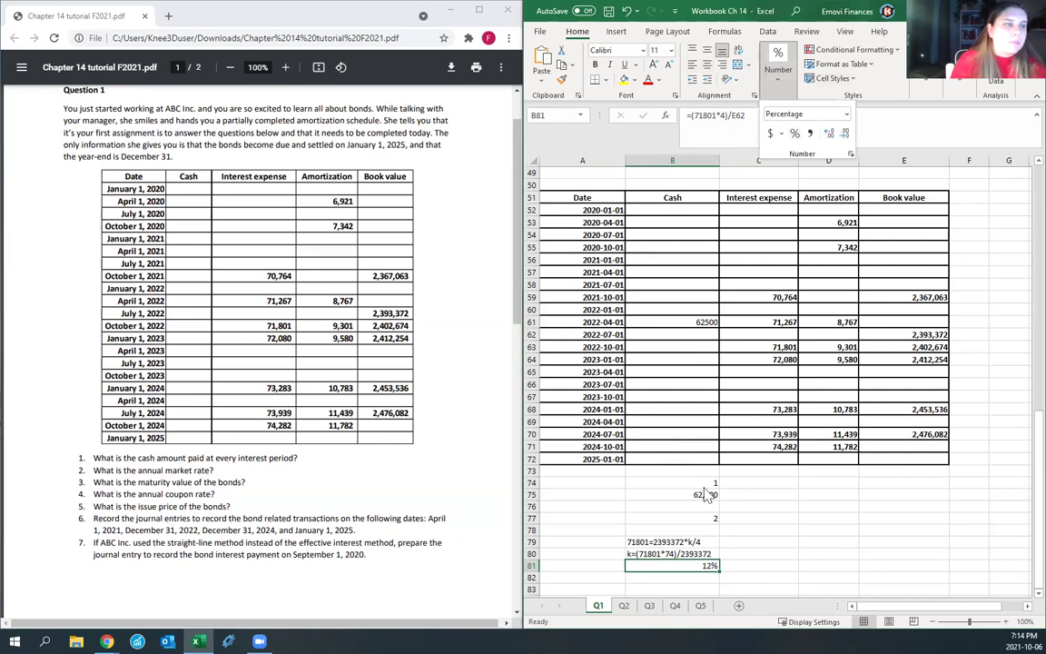
# Step: Correct the multiplier in the B80 equation so it reads k=(71801*4)/2393372
pyautogui.press('Up')
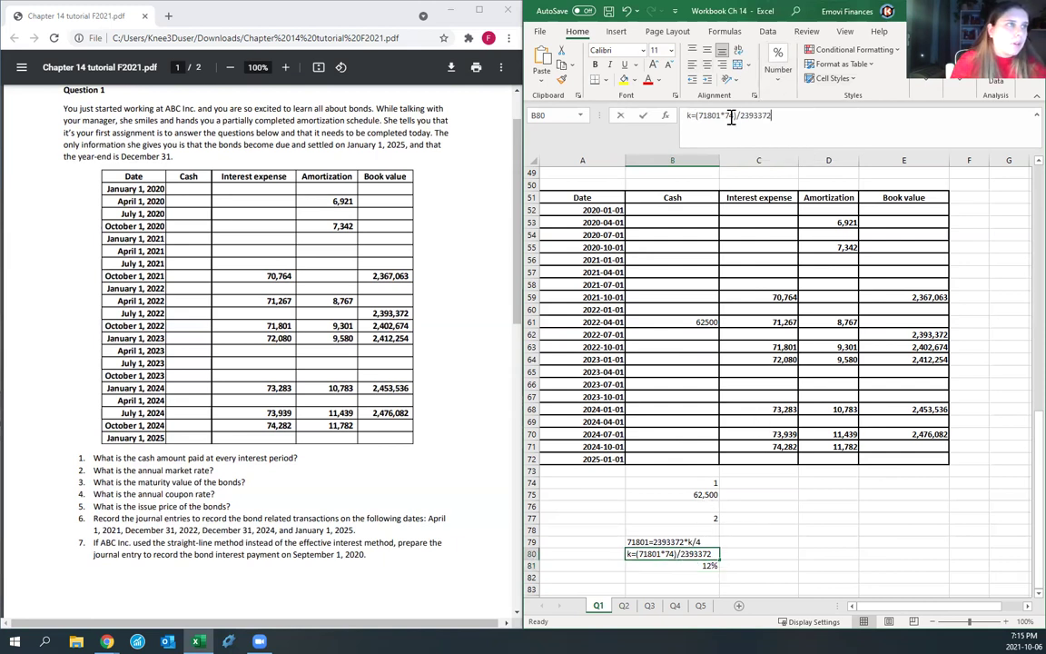
pyautogui.click(729, 116)
pyautogui.press('BackSpace')
pyautogui.press('Return')
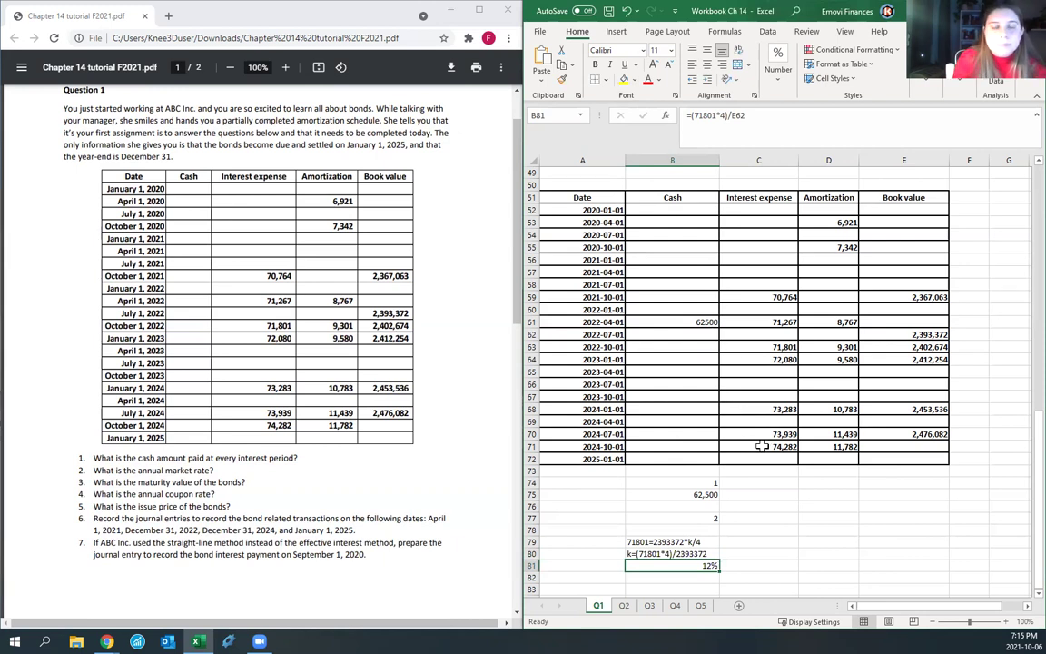
# Step: Enter 3 in cell B83 to number the answer to the maturity value question
pyautogui.scroll(-1, 722, 498)
pyautogui.click(706, 552)
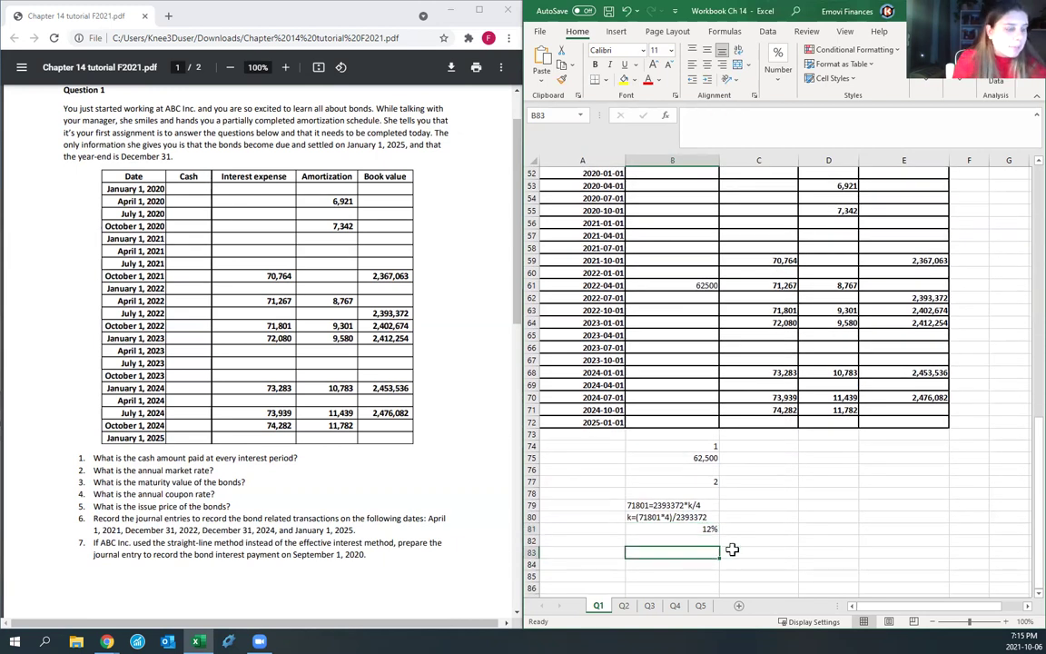
pyautogui.write('3')
pyautogui.press('Return')
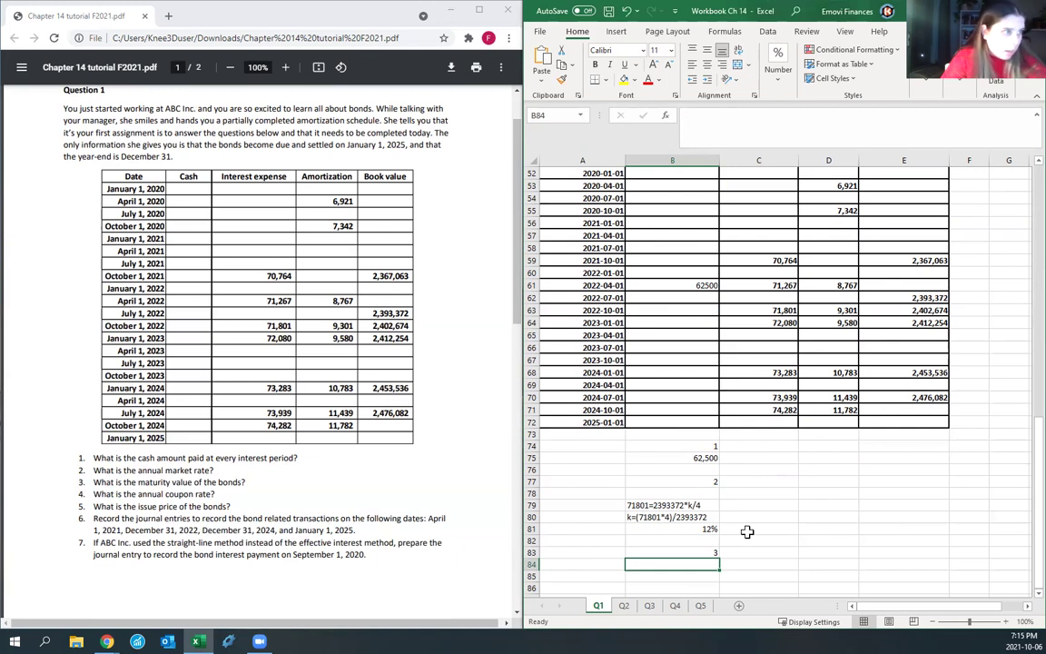
# Step: Highlight the 2025-01-01 book value cell E72 with a yellow fill
pyautogui.click(930, 422)
pyautogui.scroll(4, 926, 442)
pyautogui.scroll(-2, 929, 490)
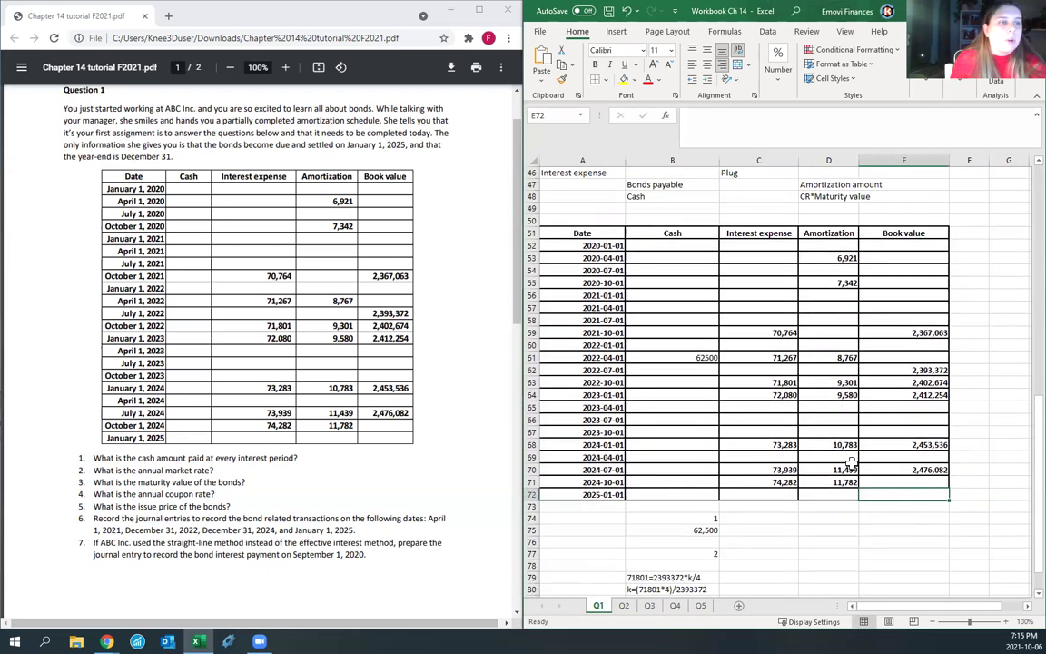
pyautogui.click(628, 80)
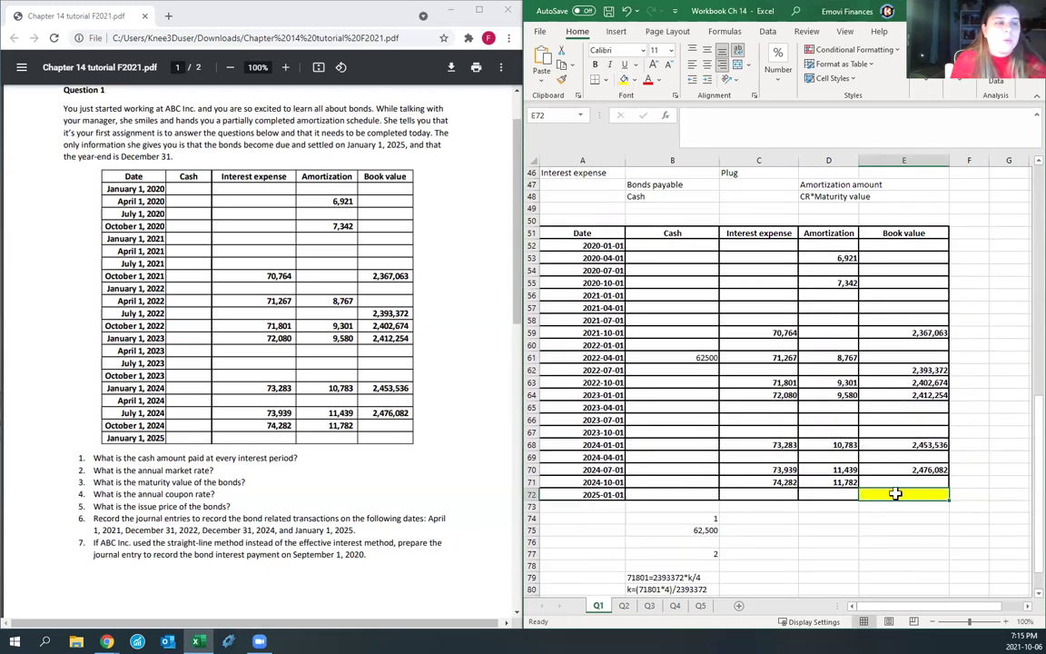
pyautogui.press('Up')
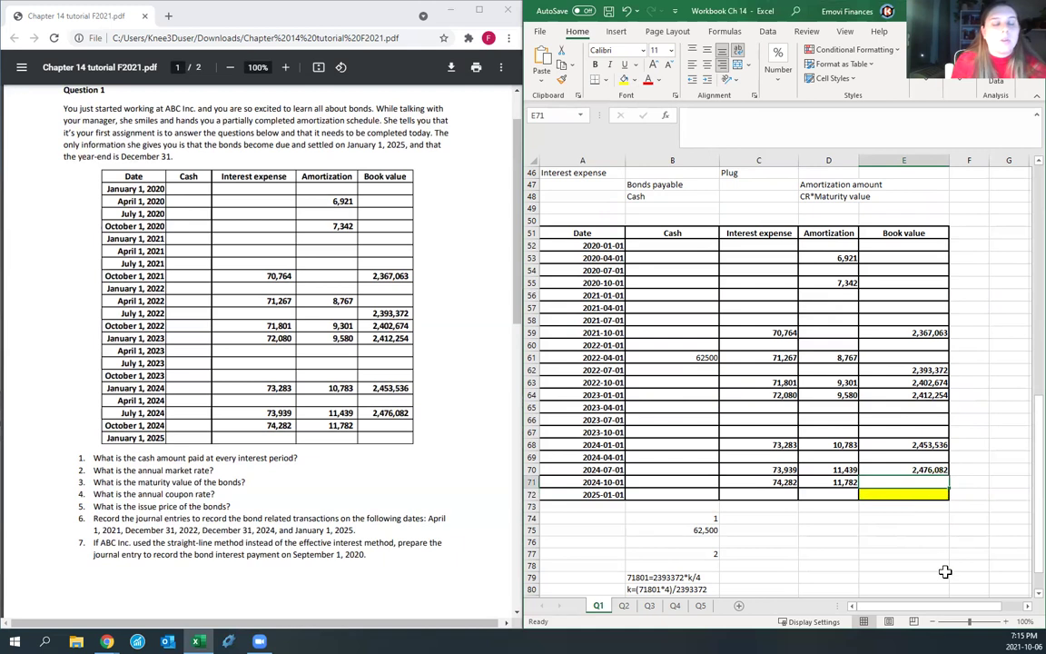
# Step: Enter 62500 as the Cash amount for 2025-01-01 in cell B72 of the amortization schedule
pyautogui.click(678, 495)
pyautogui.write('62500')
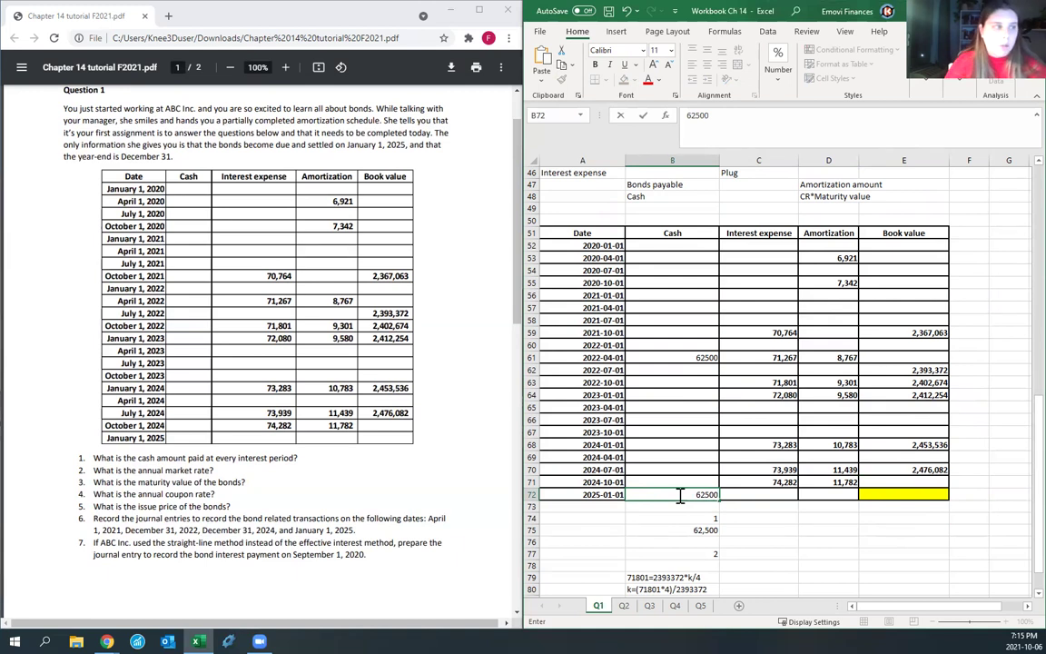
pyautogui.press('Tab')
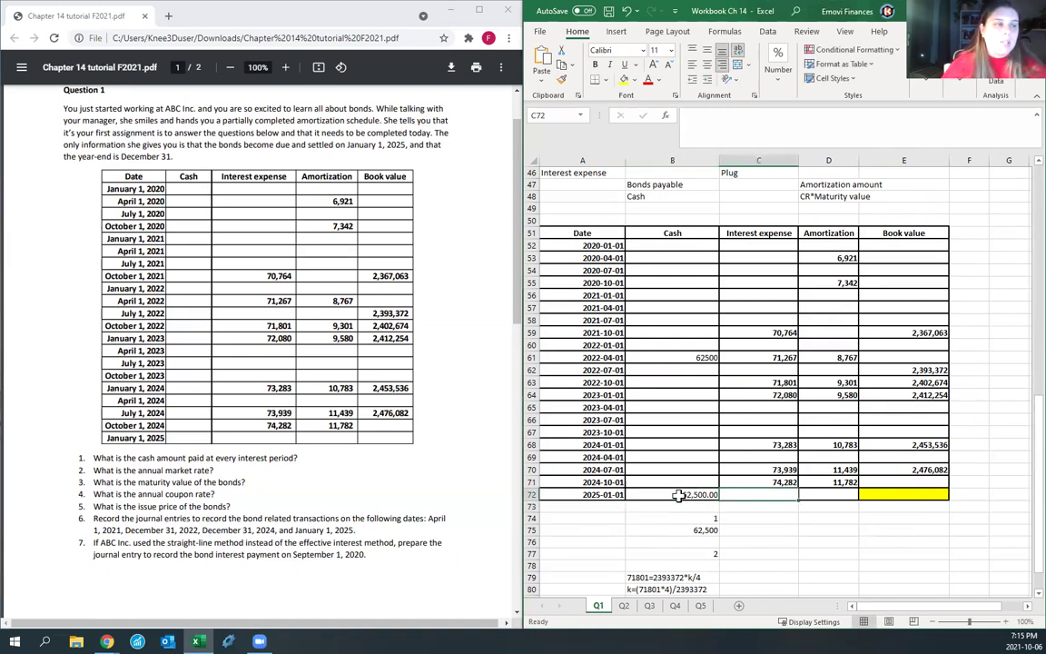
pyautogui.press('Tab')
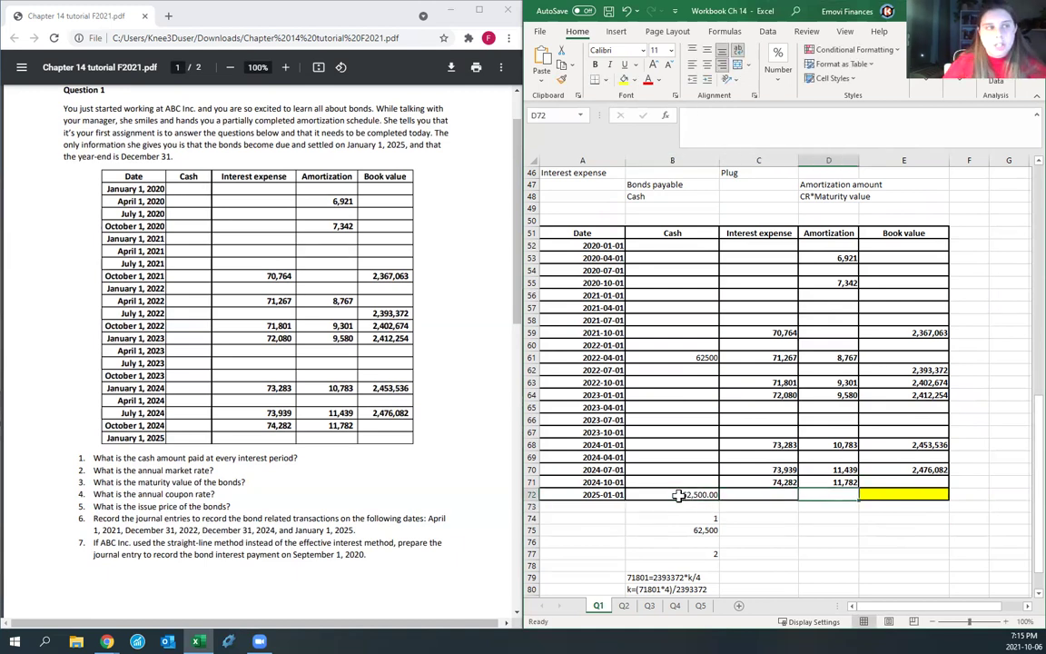
# Step: Calculate the 2024-10-01 book value in E71 by adding that date's amortization to the prior book value, =E70+D71
pyautogui.click(885, 482)
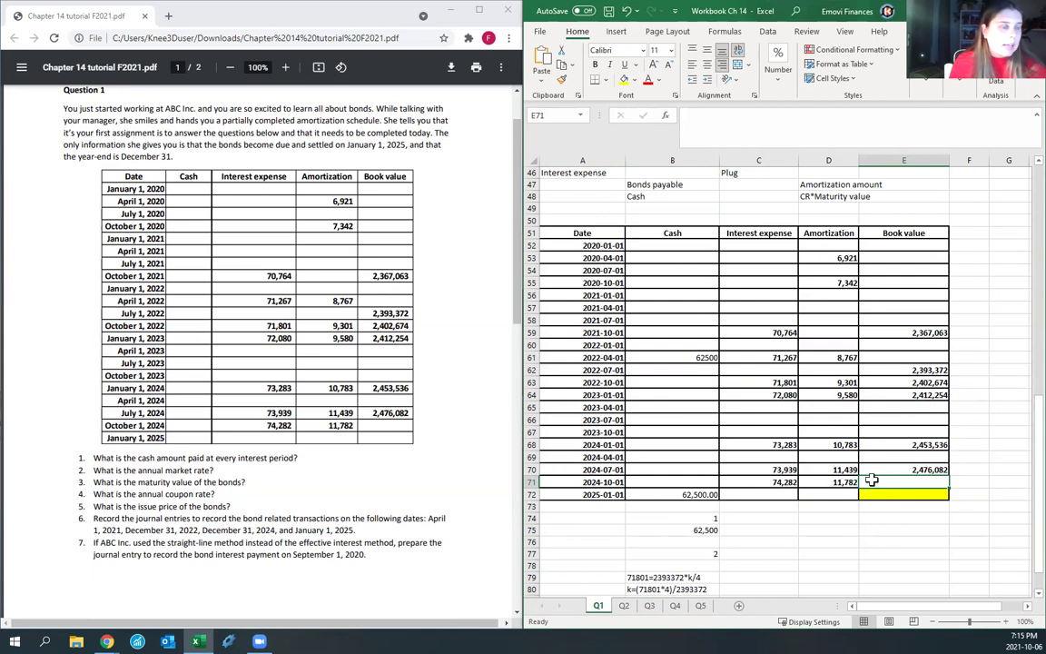
pyautogui.write('=')
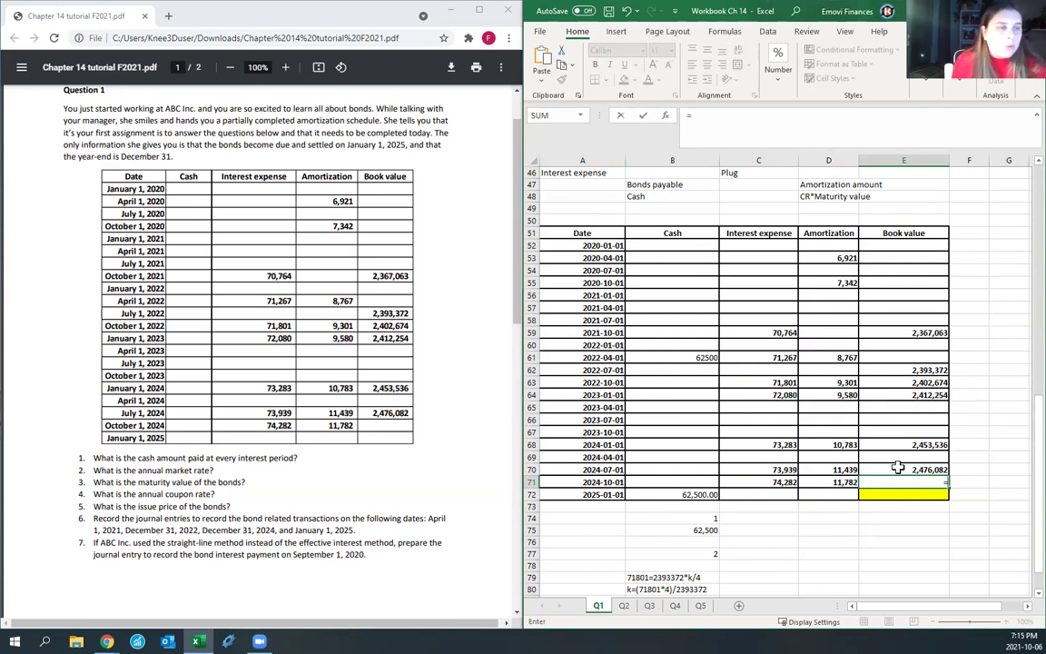
pyautogui.click(897, 469)
pyautogui.write('+')
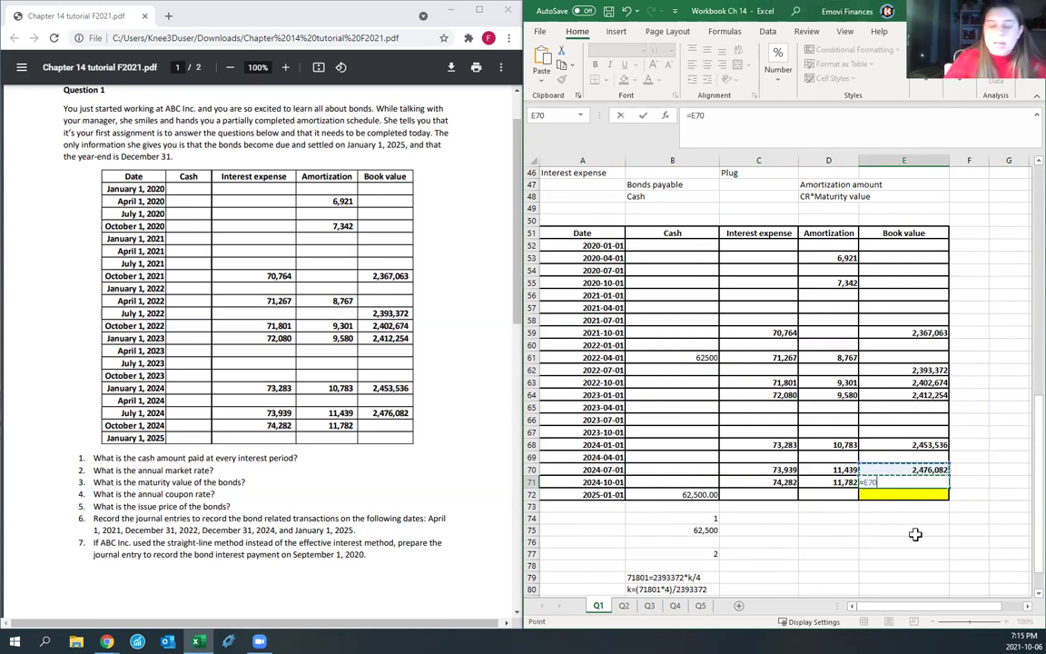
pyautogui.click(833, 482)
pyautogui.press('Return')
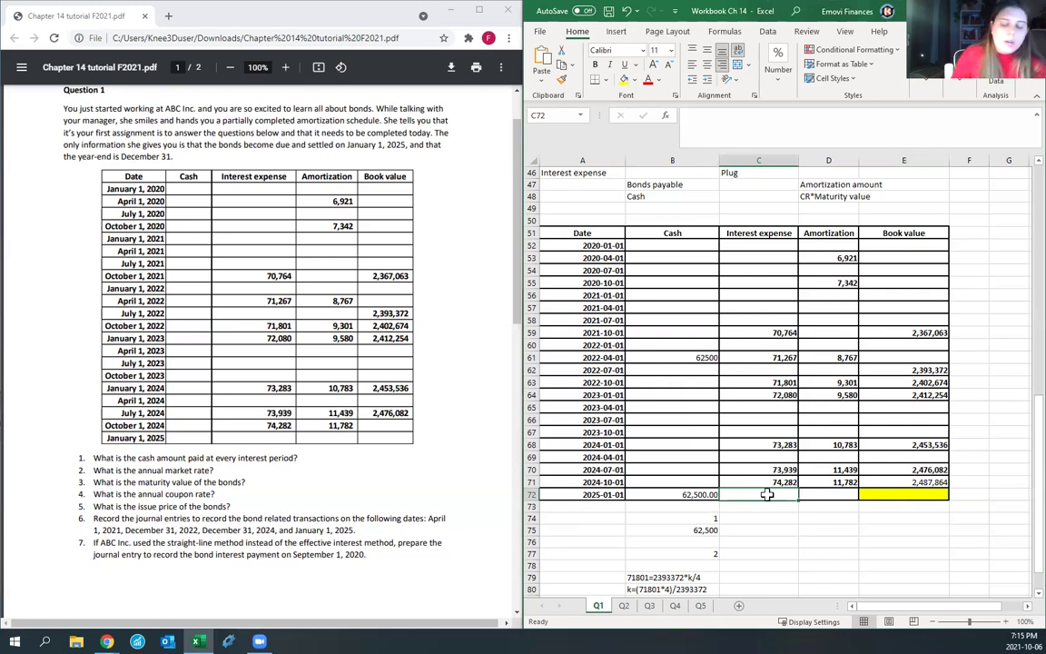
# Step: Calculate the 2025-01-01 interest expense in C72 with the formula =E71*.12/4
pyautogui.click(767, 494)
pyautogui.write('=')
pyautogui.click(876, 482)
pyautogui.write('*.12')
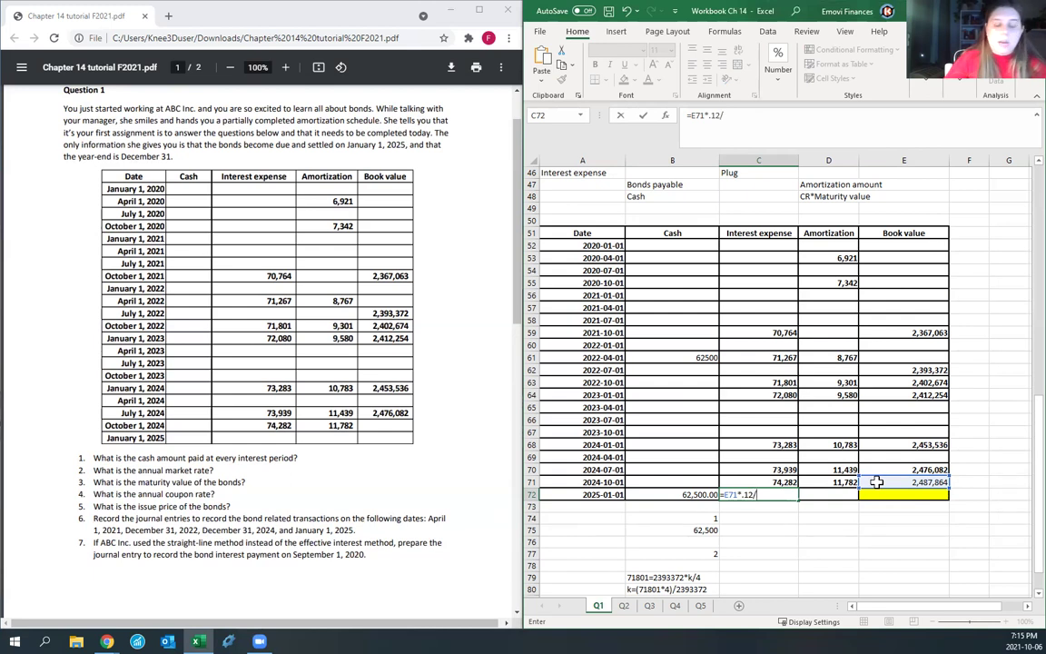
pyautogui.write('/4')
pyautogui.press('Return')
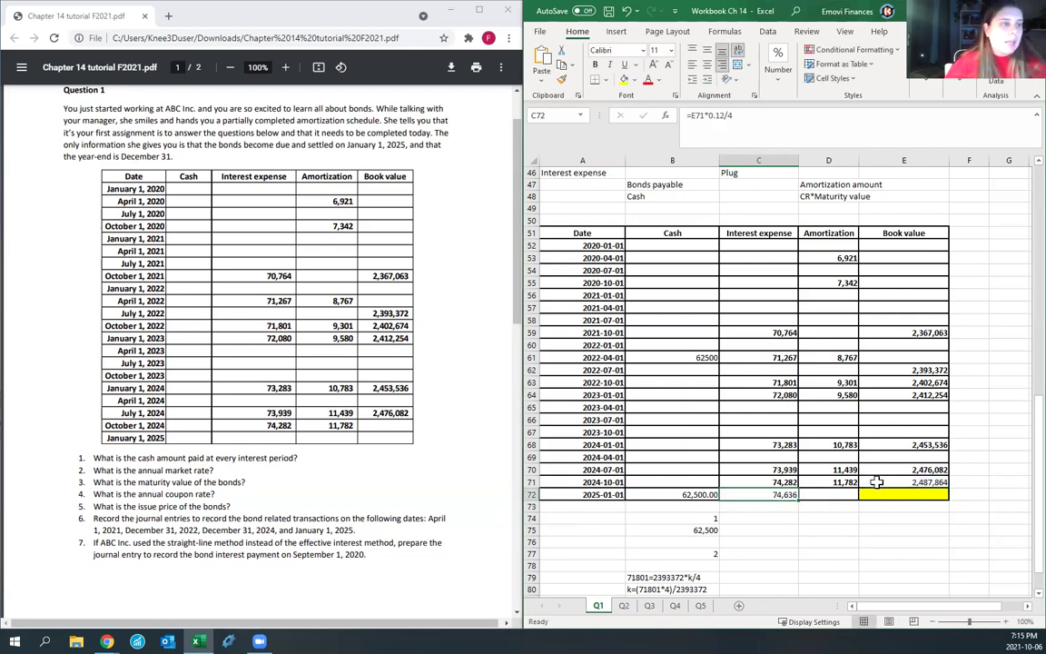
# Step: Calculate the 2025-01-01 amortization in D72 as interest expense minus cash, =C72-B72
pyautogui.write('=')
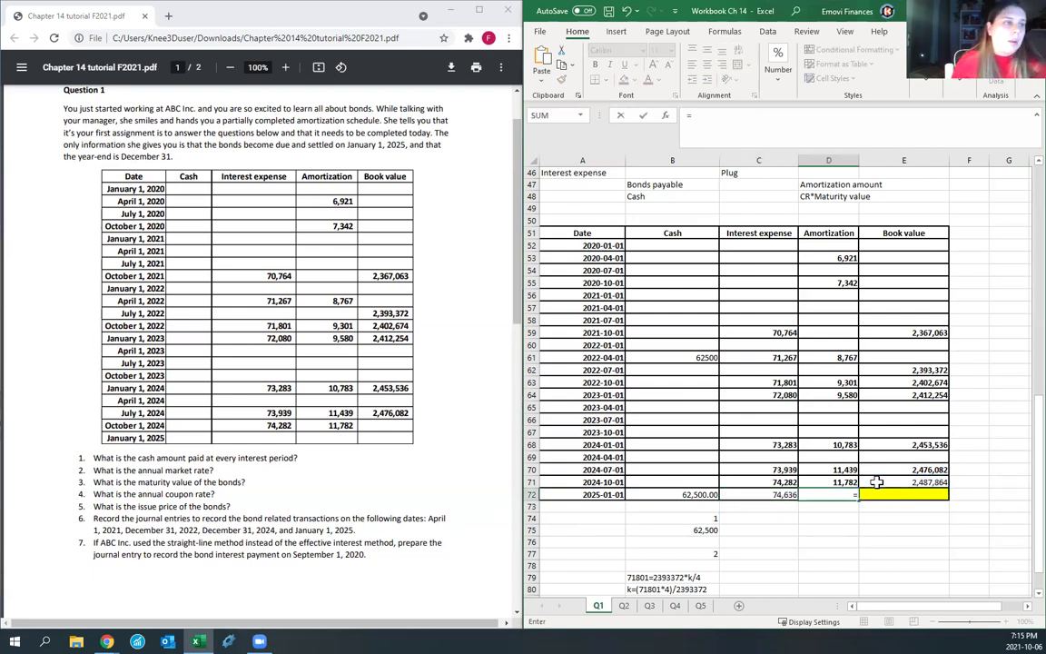
pyautogui.click(778, 494)
pyautogui.write('-')
pyautogui.click(688, 493)
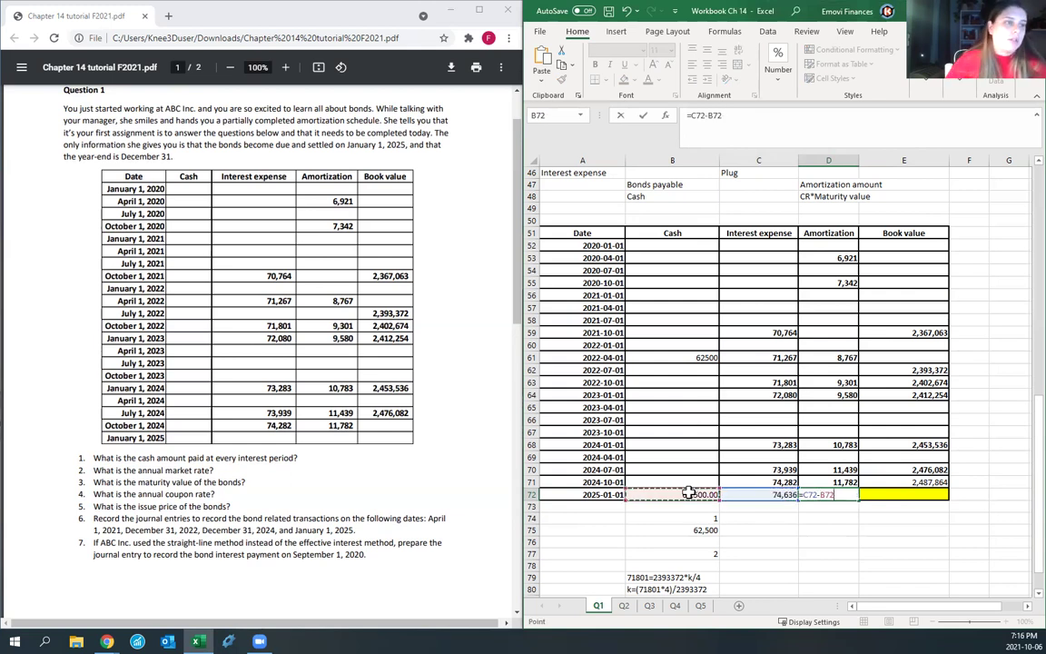
pyautogui.press('Tab')
# Step: Calculate the final 2025-01-01 book value in the yellow cell E72 with =E71+D72
pyautogui.write('=')
pyautogui.click(884, 487)
pyautogui.write('+')
pyautogui.click(814, 494)
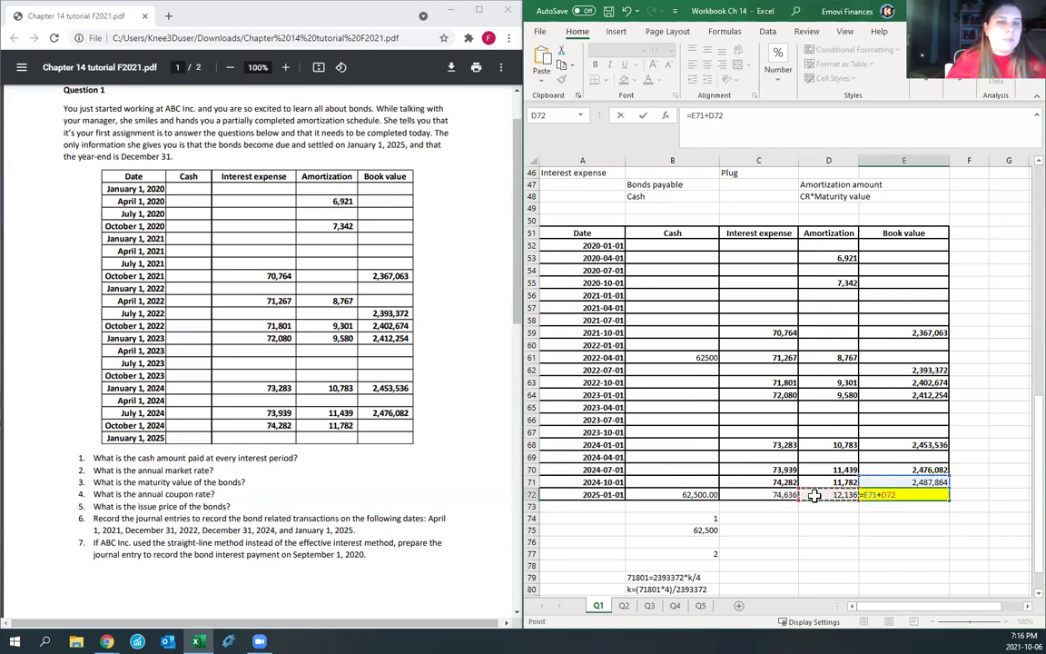
pyautogui.press('Return')
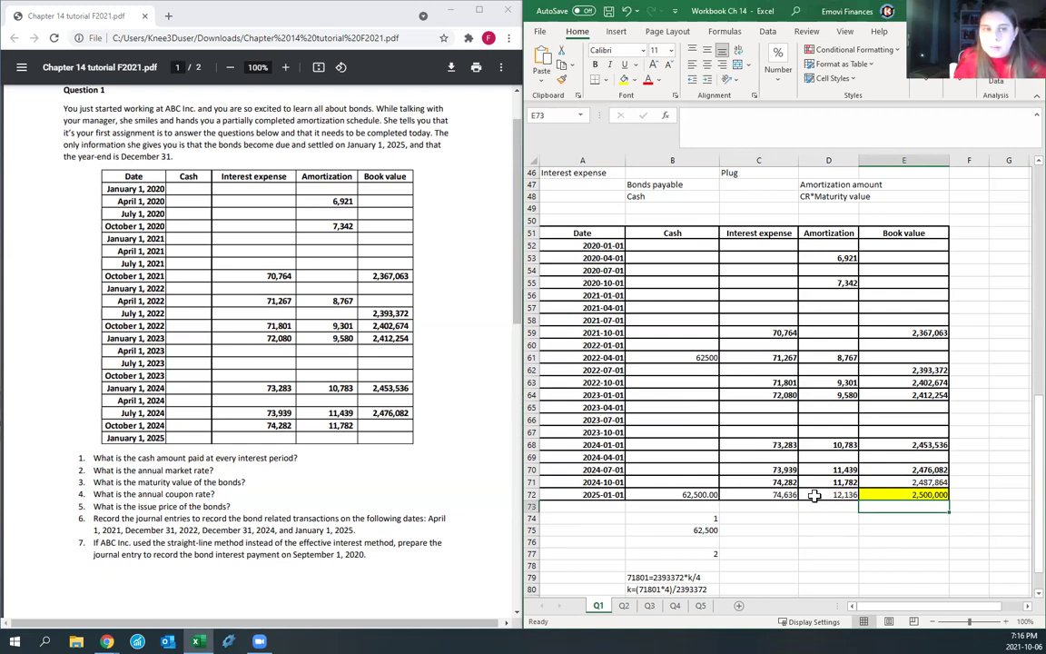
# Step: Enter 2500000 in B85 as the maturity value answer to question 3
pyautogui.scroll(-2, 713, 445)
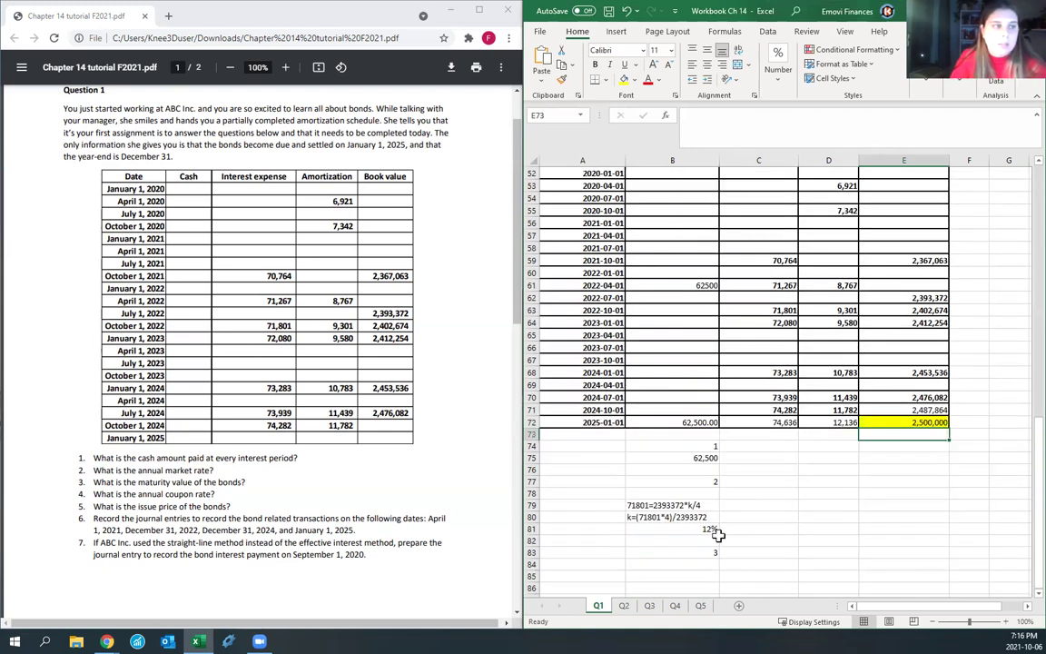
pyautogui.click(694, 575)
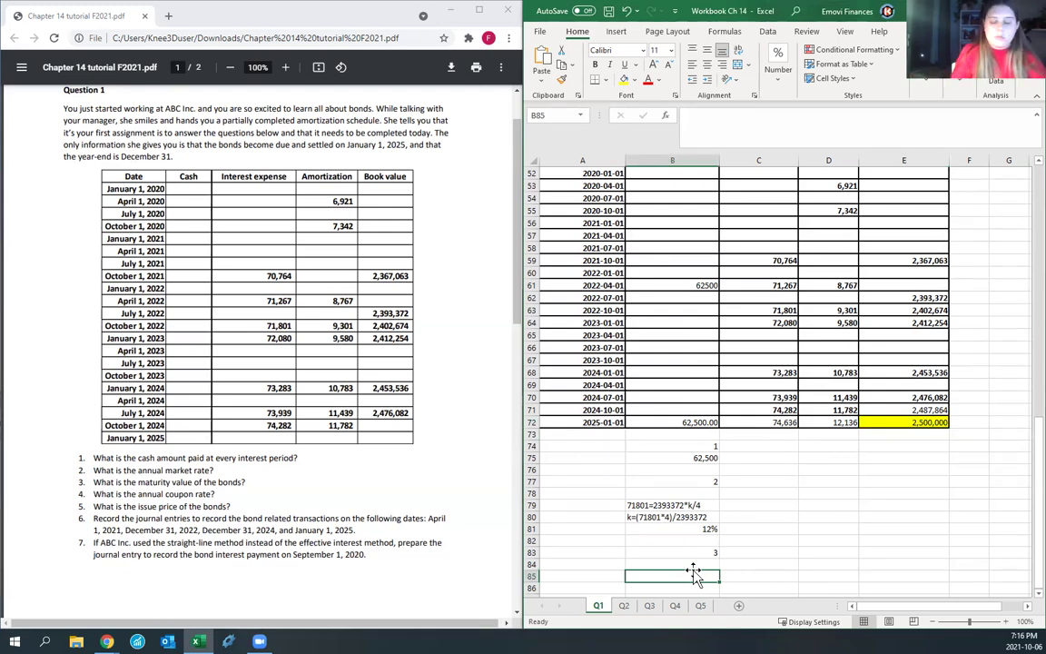
pyautogui.write('2500')
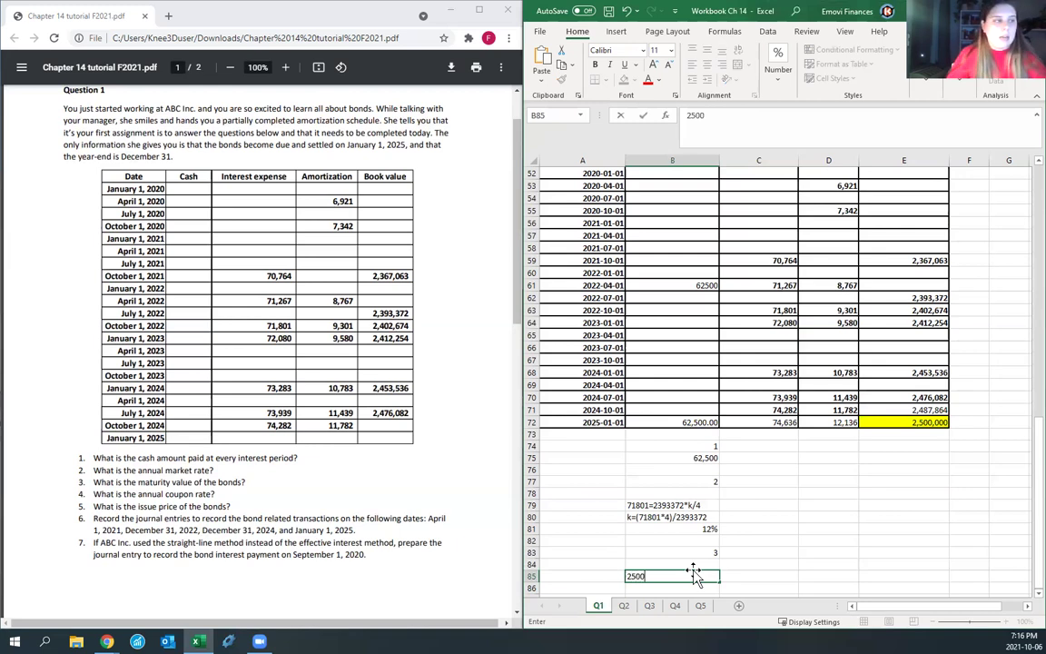
pyautogui.write('000')
pyautogui.press('Return')
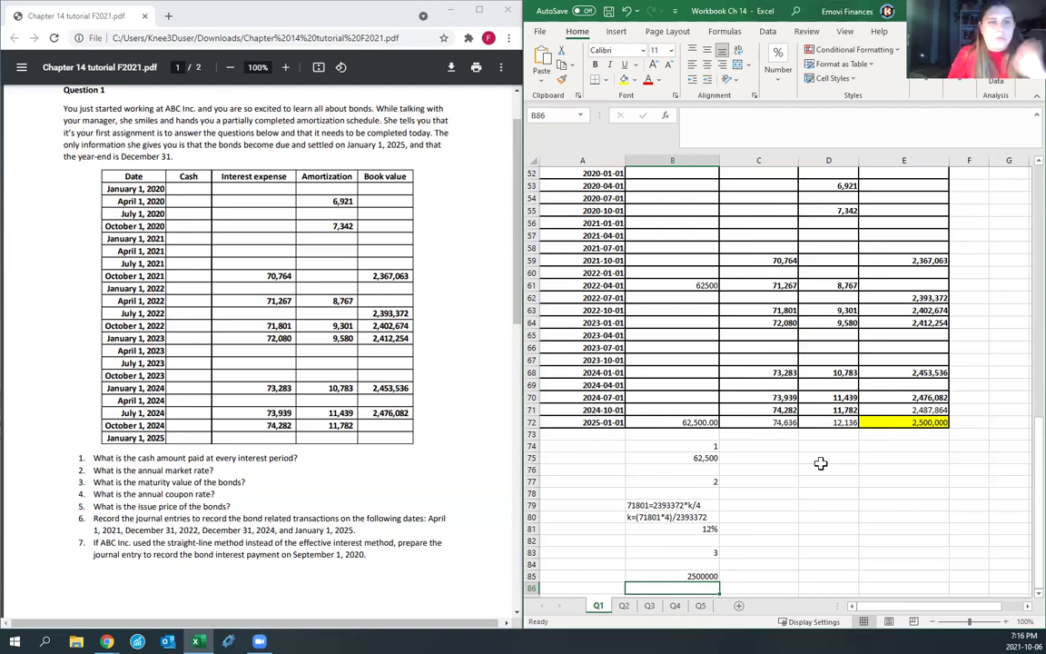
# Step: Enter 4 in cell B87 to number the answer to the annual coupon rate question
pyautogui.scroll(-1, 802, 463)
pyautogui.scroll(-2, 801, 463)
pyautogui.click(716, 487)
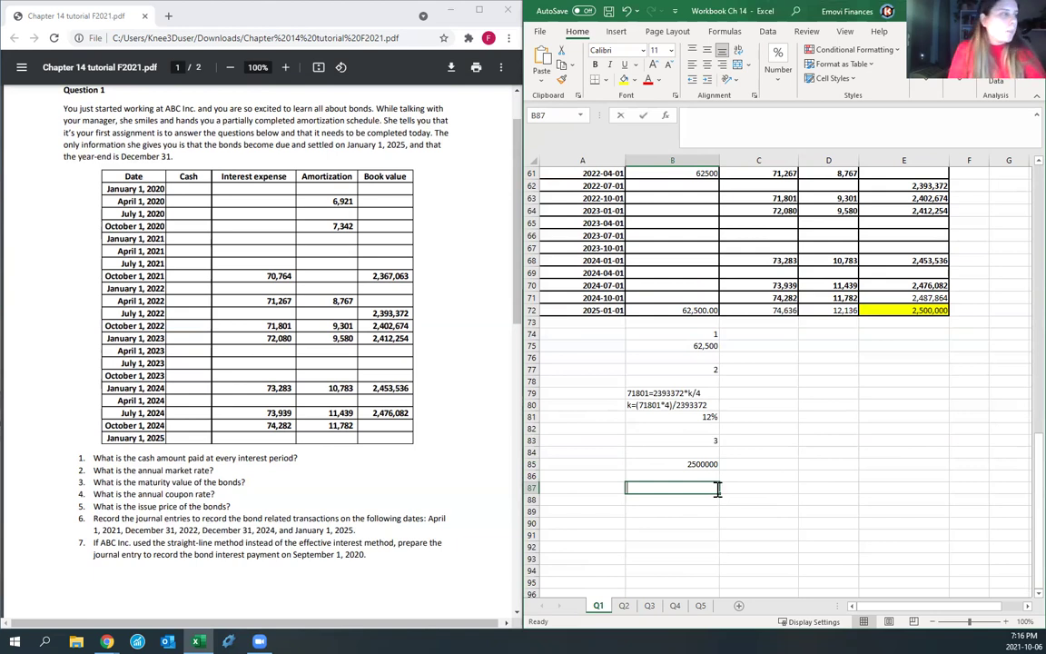
pyautogui.write('4')
pyautogui.press('Return')
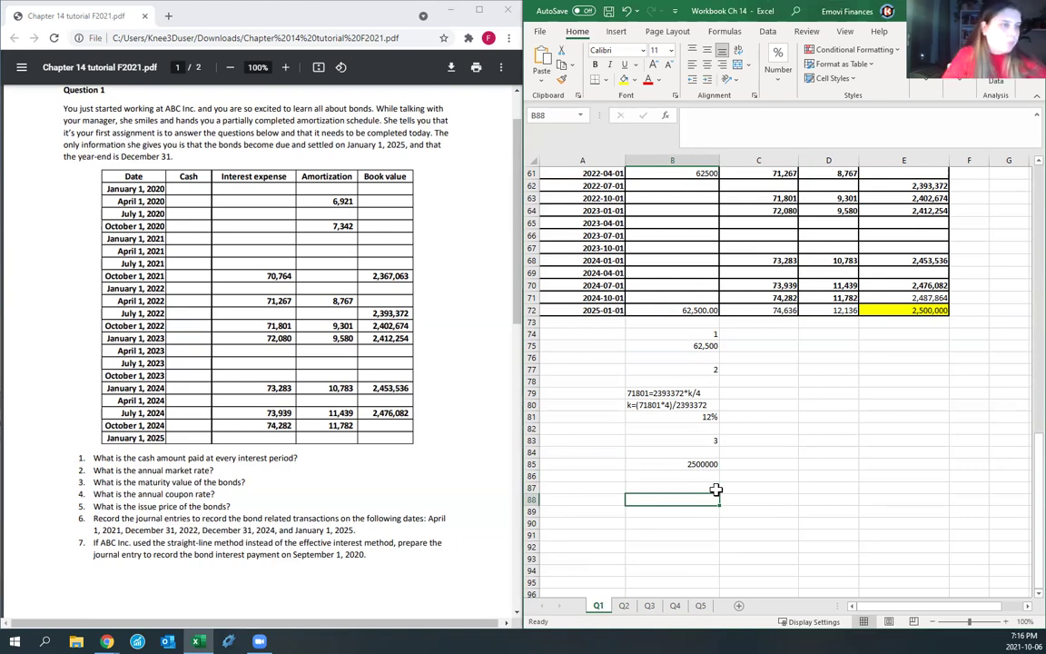
# Step: Write the coupon payment equation 62500=2500000*CR/4 as text in cell B88
pyautogui.scroll(4, 759, 420)
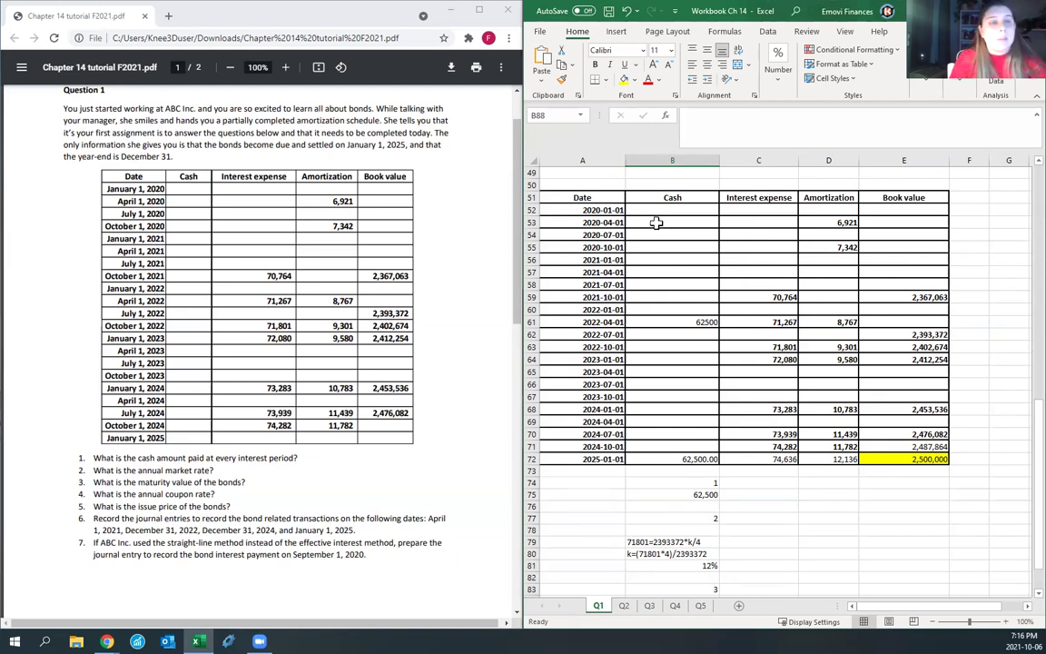
pyautogui.scroll(-3, 661, 364)
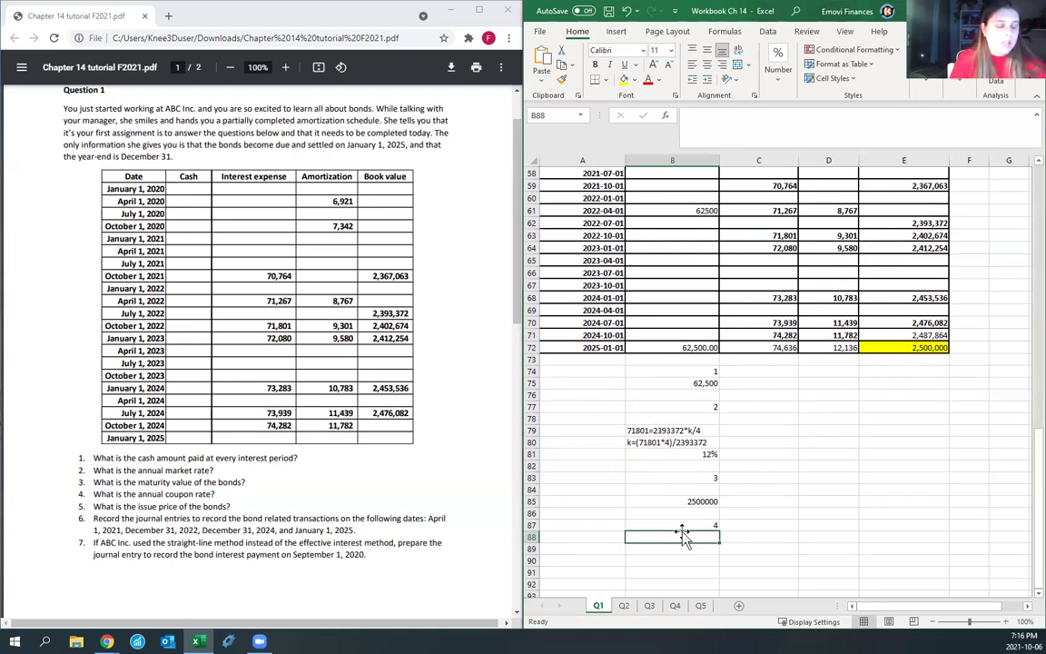
pyautogui.write('=')
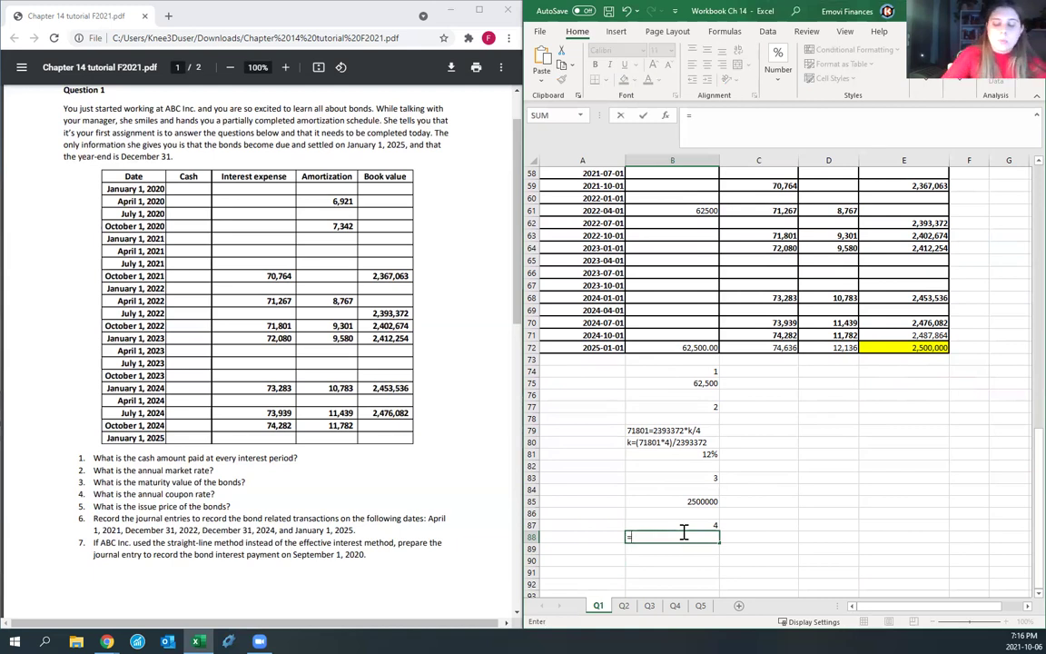
pyautogui.press('BackSpace')
pyautogui.write('62500')
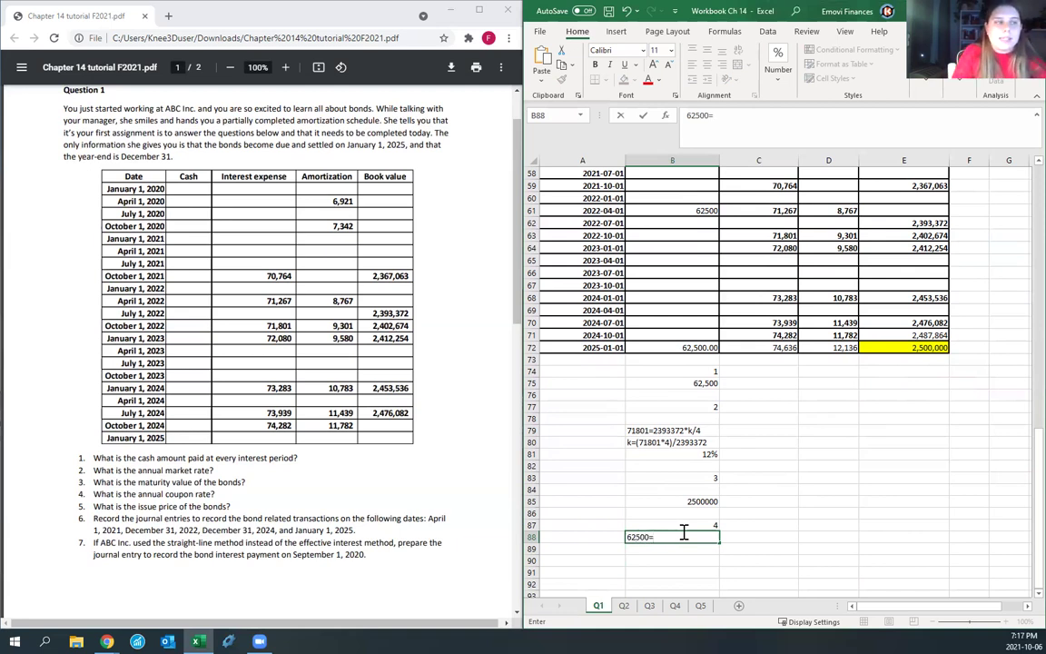
pyautogui.write('=2500000*')
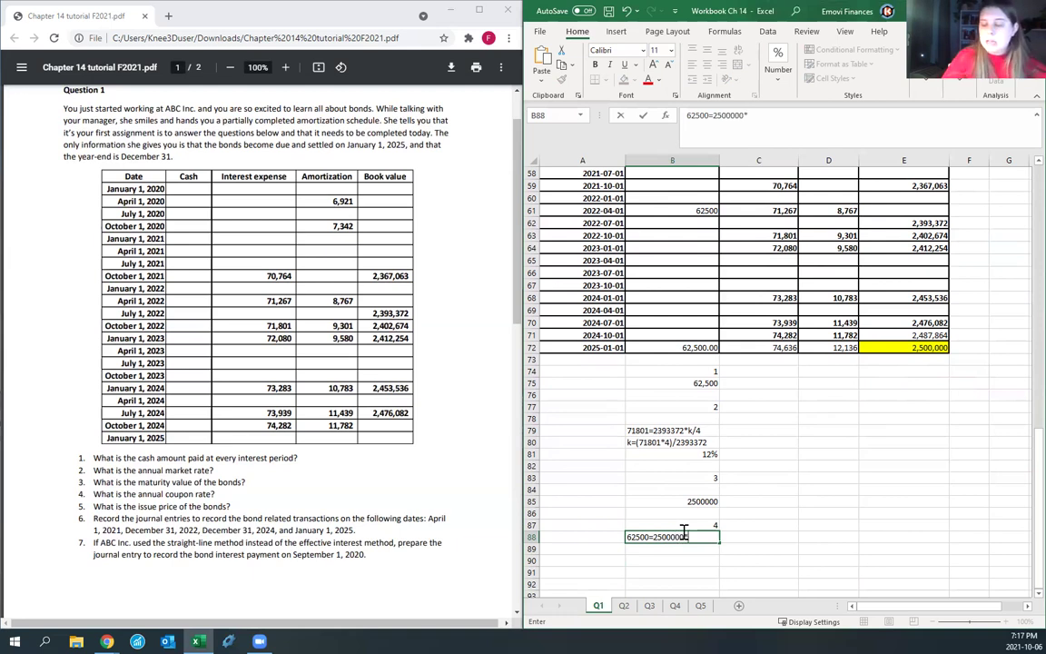
pyautogui.write('CR/4')
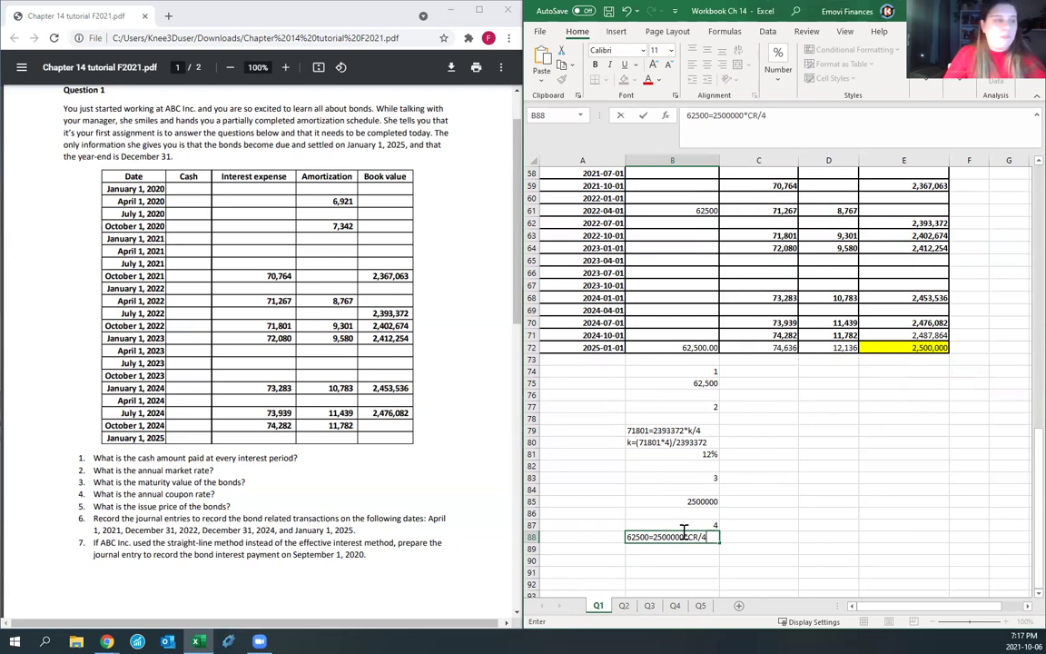
pyautogui.press('Return')
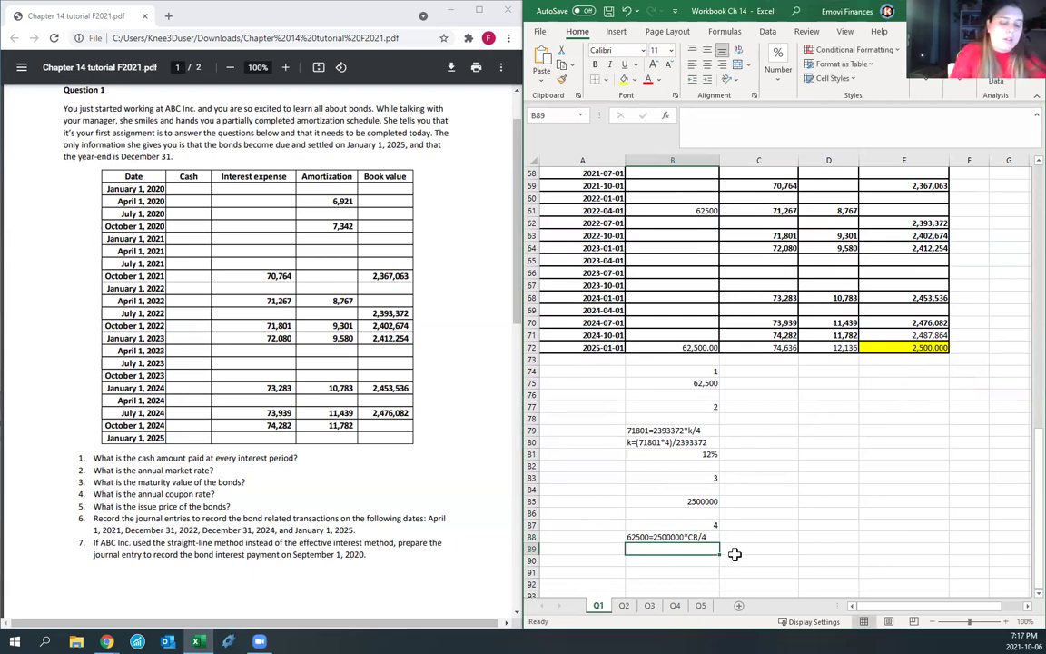
# Step: Label B89 "CR=" and calculate the coupon rate in C89 with =(62500*4)/2500000, formatted as a percentage
pyautogui.write('CR=')
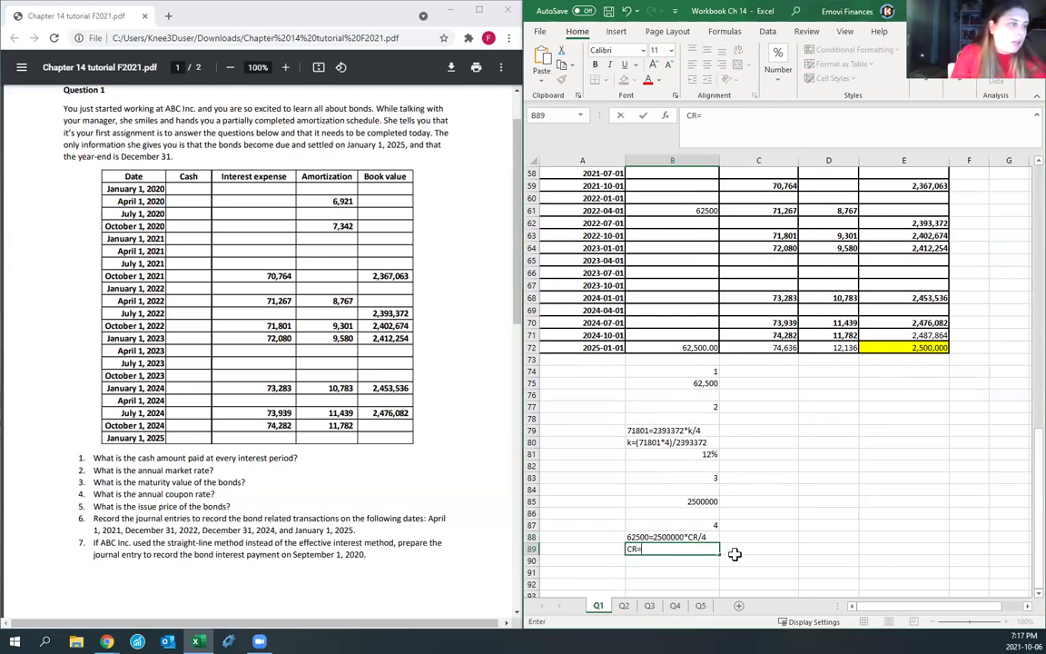
pyautogui.click(735, 550)
pyautogui.write('=')
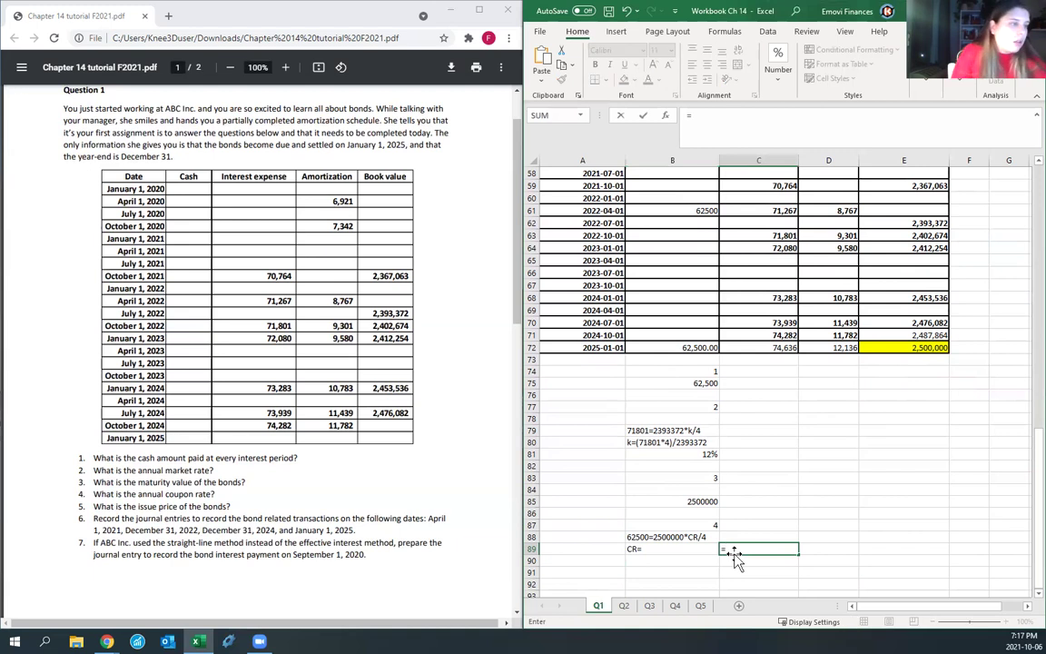
pyautogui.write('(62500*')
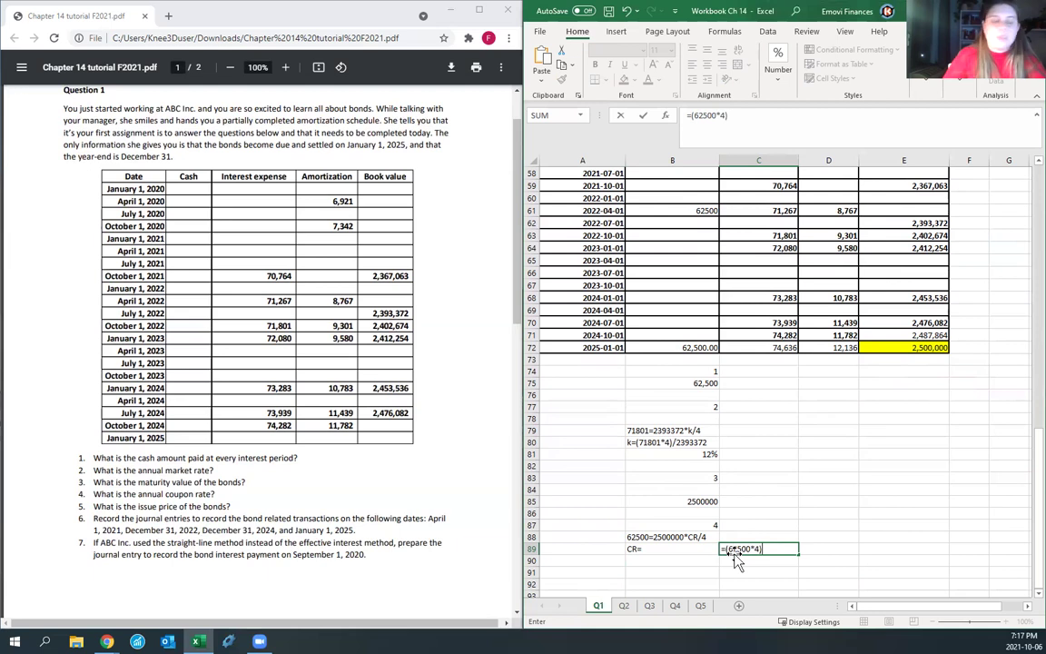
pyautogui.write('4)/2500')
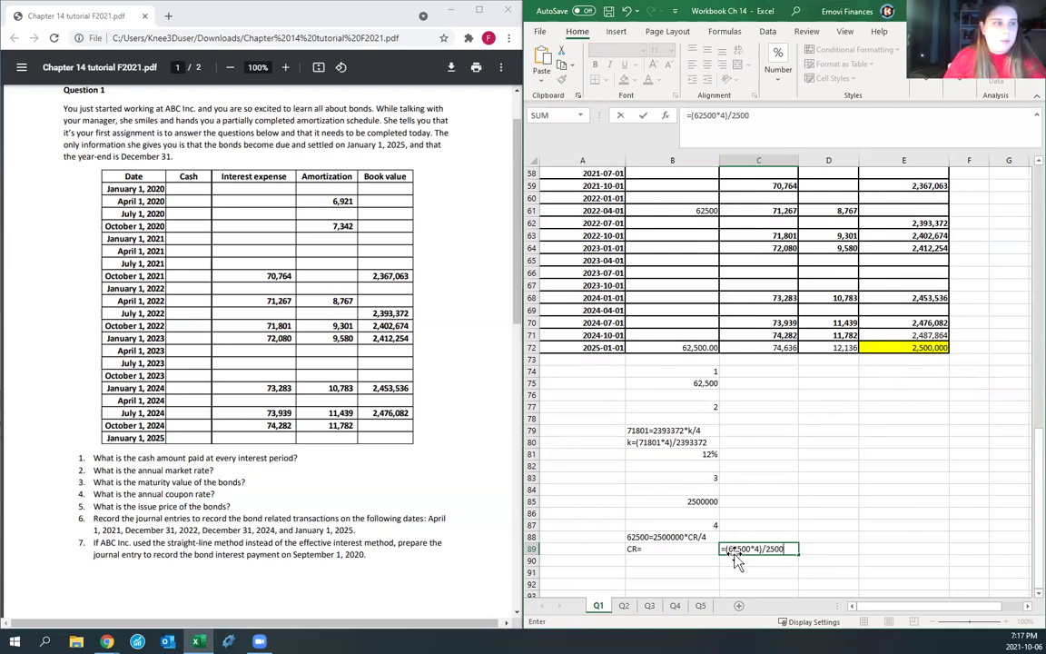
pyautogui.write('000')
pyautogui.click(734, 548)
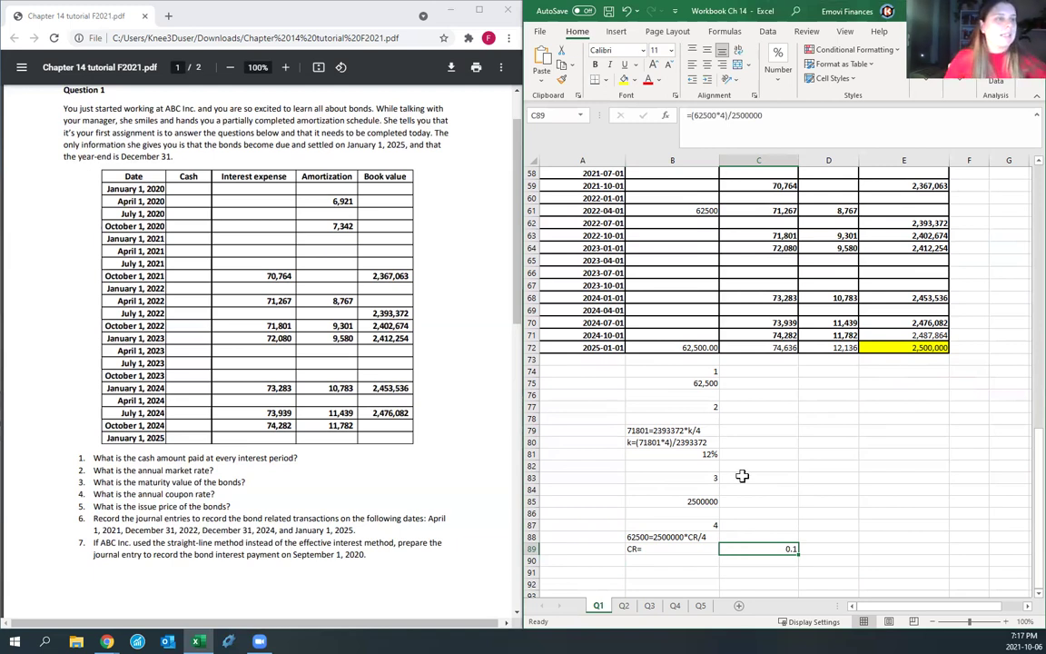
pyautogui.click(778, 64)
pyautogui.click(717, 127)
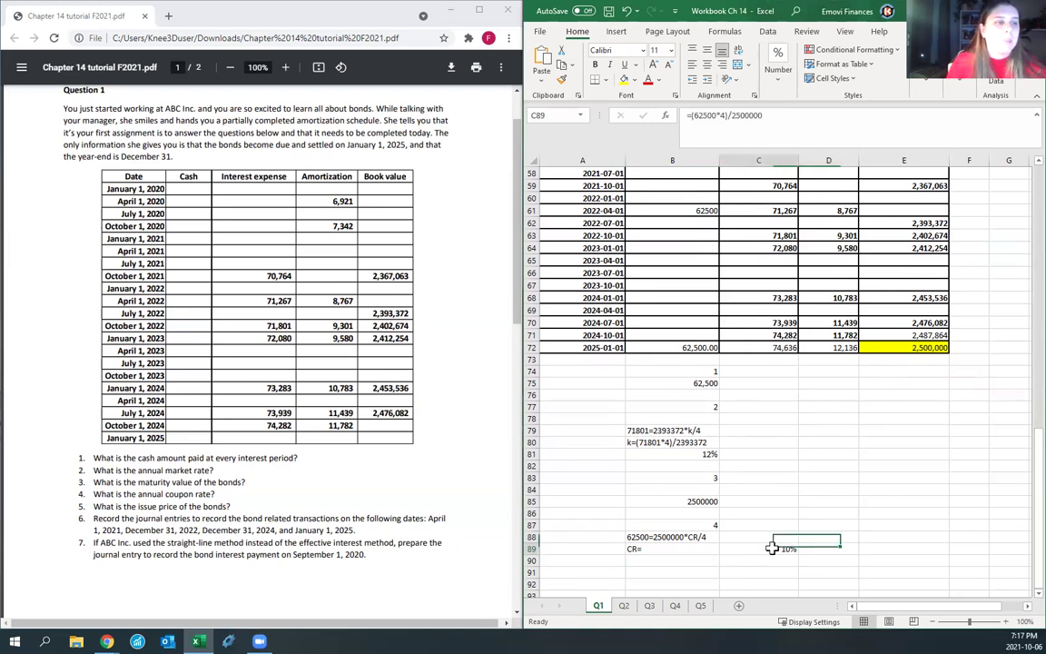
# Step: Check the market rate formula in B81 and enter 5 in B91 to number the issue price answer
pyautogui.scroll(3, 860, 467)
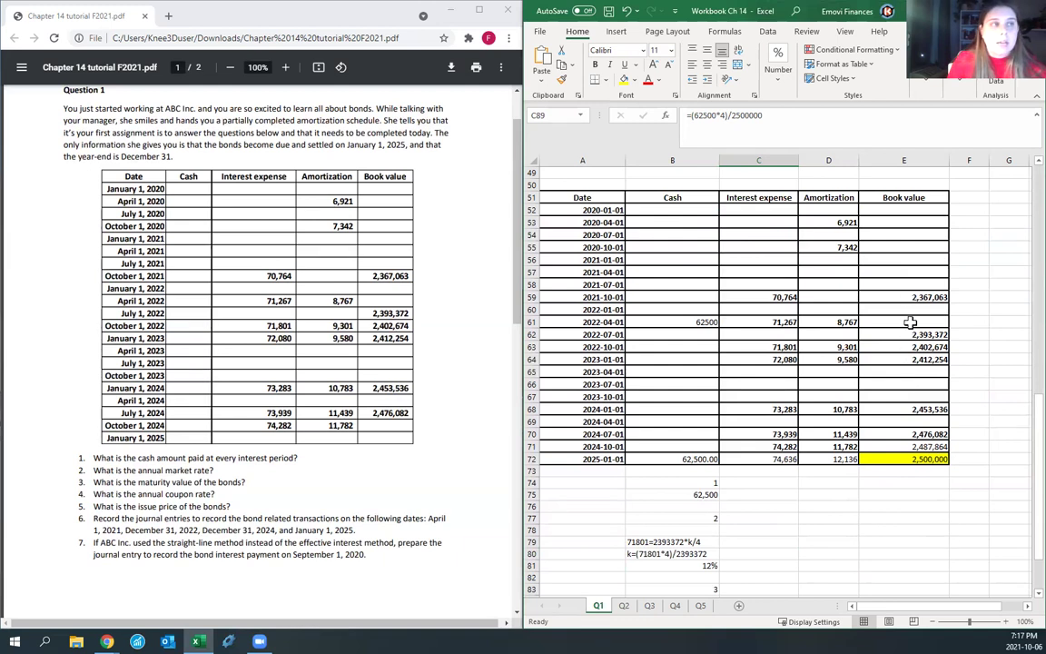
pyautogui.scroll(-3, 832, 442)
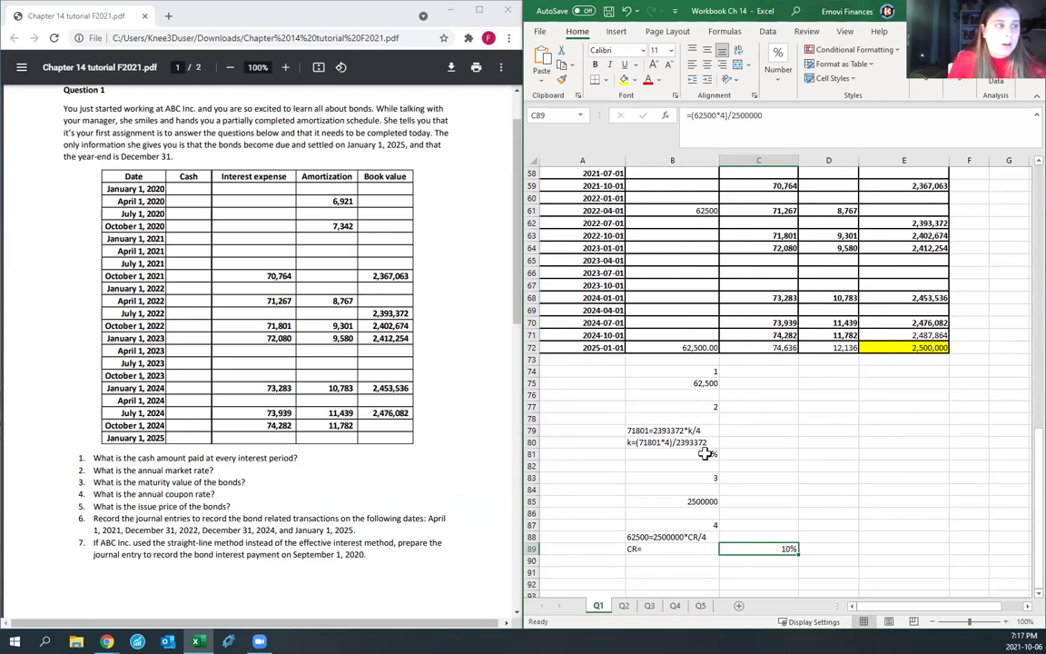
pyautogui.click(673, 454)
pyautogui.scroll(-3, 781, 559)
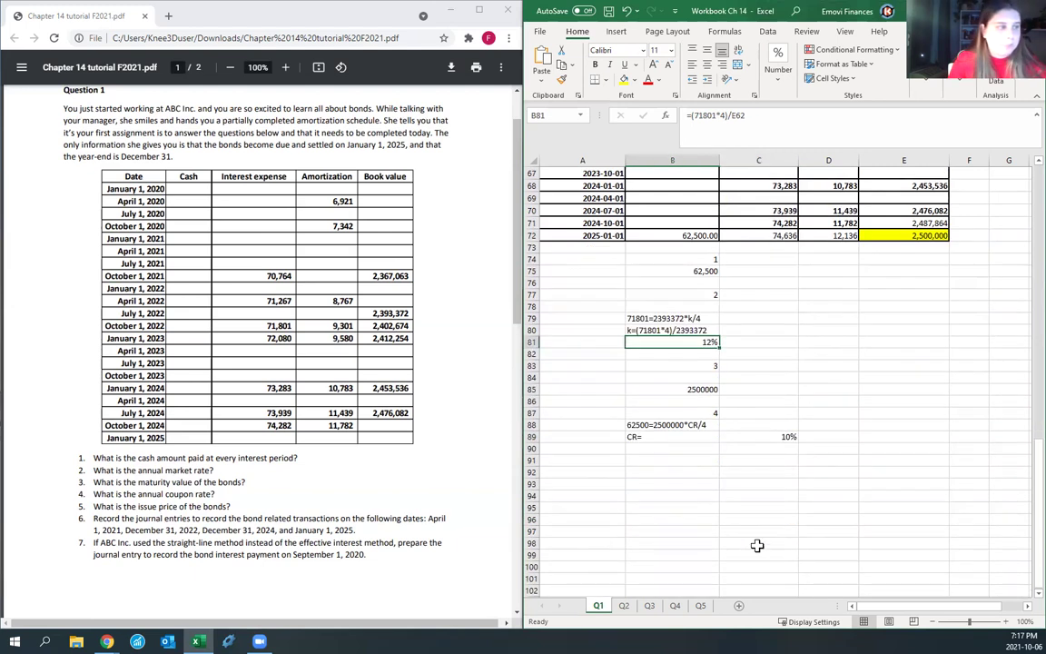
pyautogui.click(704, 459)
pyautogui.write('5')
pyautogui.press('Return')
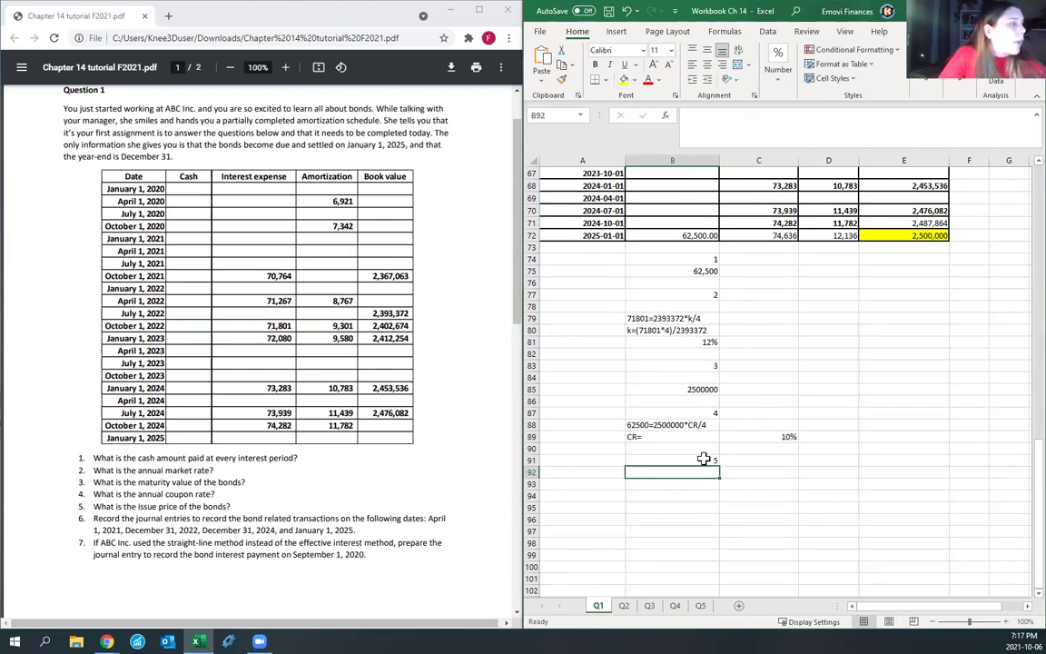
# Step: Highlight the 2020-01-01 book value cell E52 with a yellow fill
pyautogui.scroll(7, 747, 408)
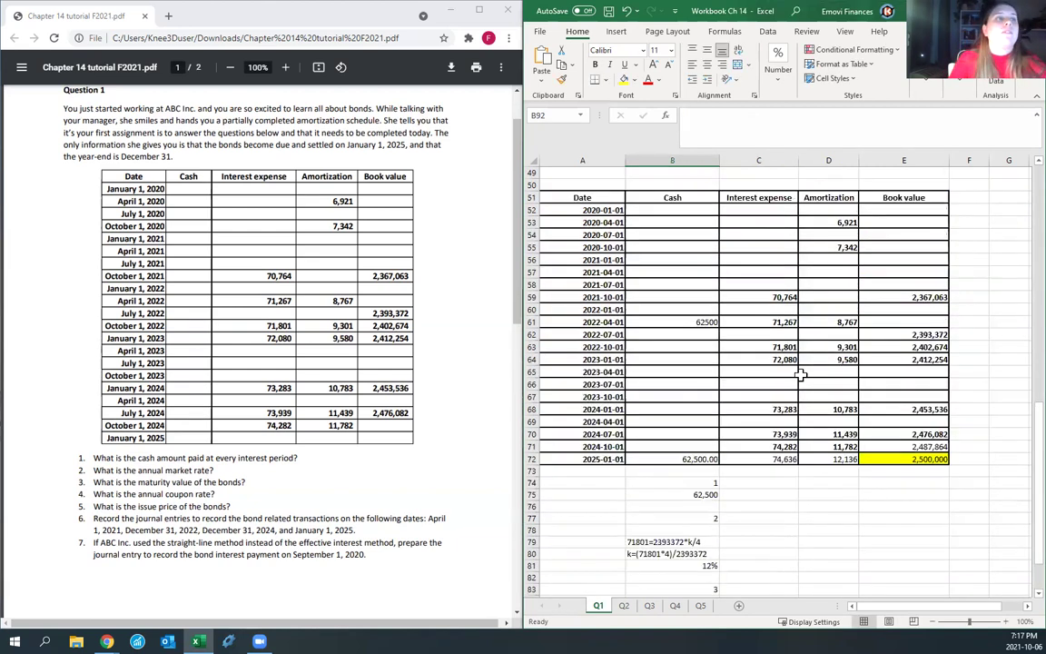
pyautogui.click(870, 245)
pyautogui.click(624, 79)
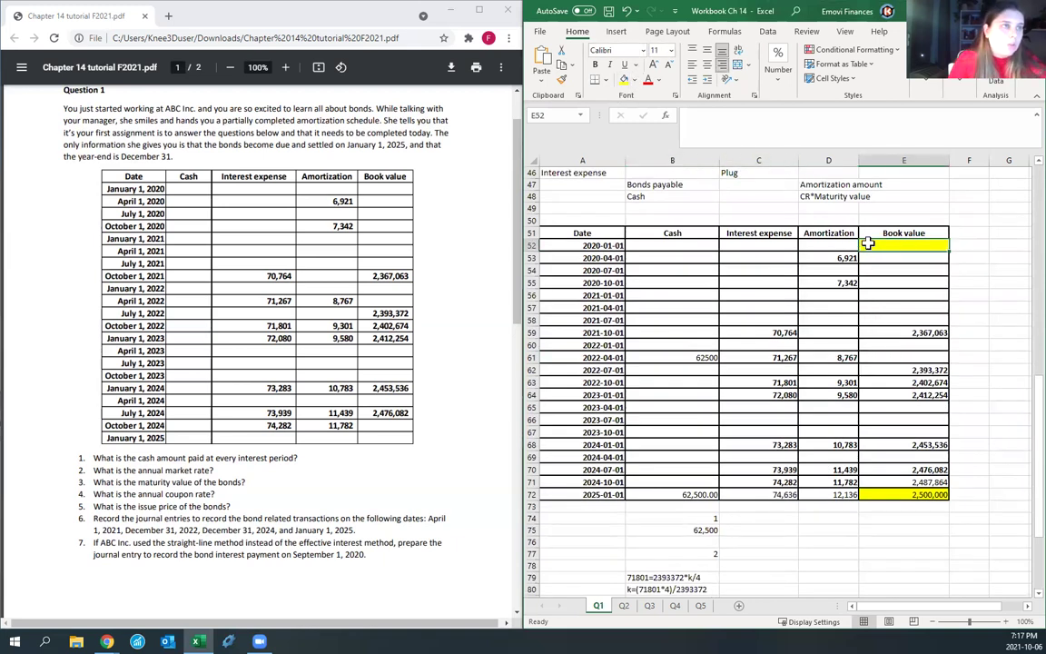
# Step: Label B93 "PV" with "?" in C93, and label B94 "FV" with 2500000 in C94
pyautogui.scroll(-2, 889, 449)
pyautogui.scroll(-6, 886, 448)
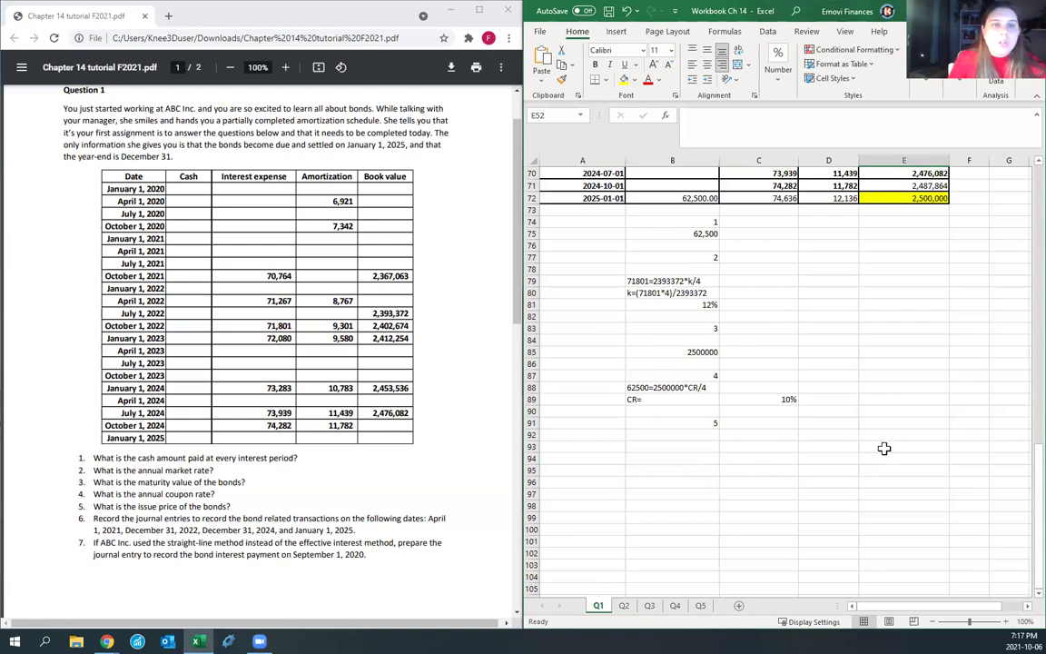
pyautogui.click(664, 445)
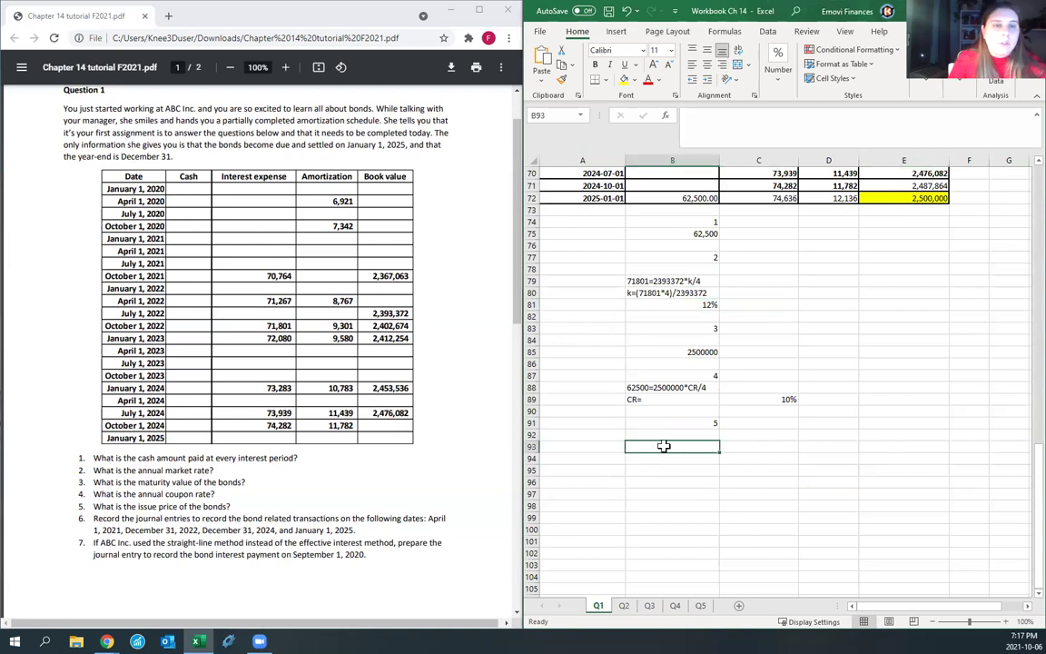
pyautogui.write('PV')
pyautogui.press('Tab')
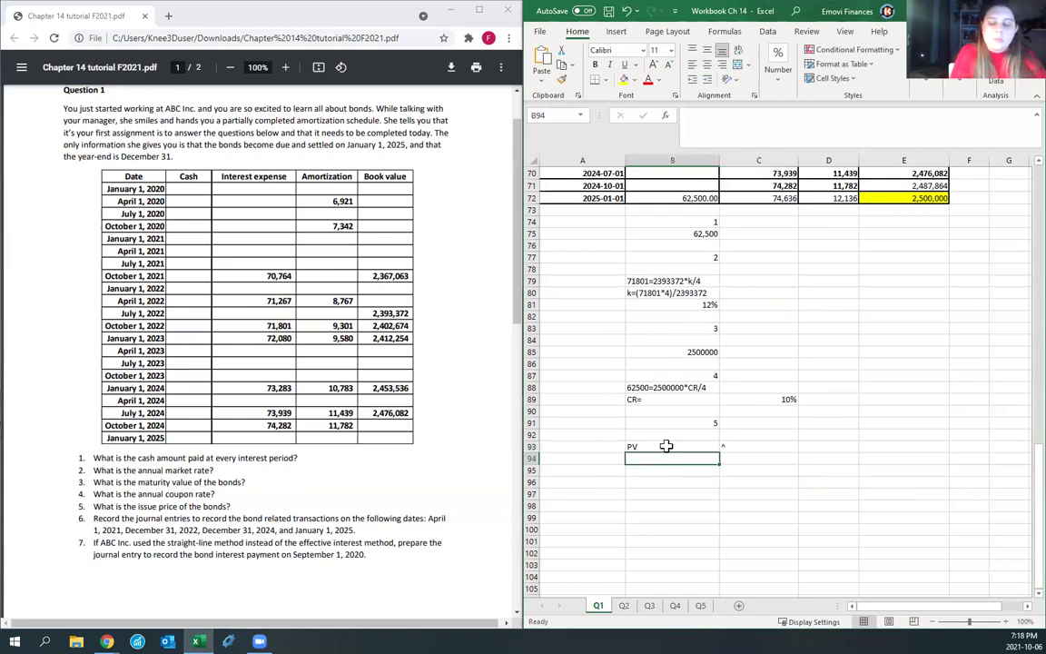
pyautogui.press('Right')
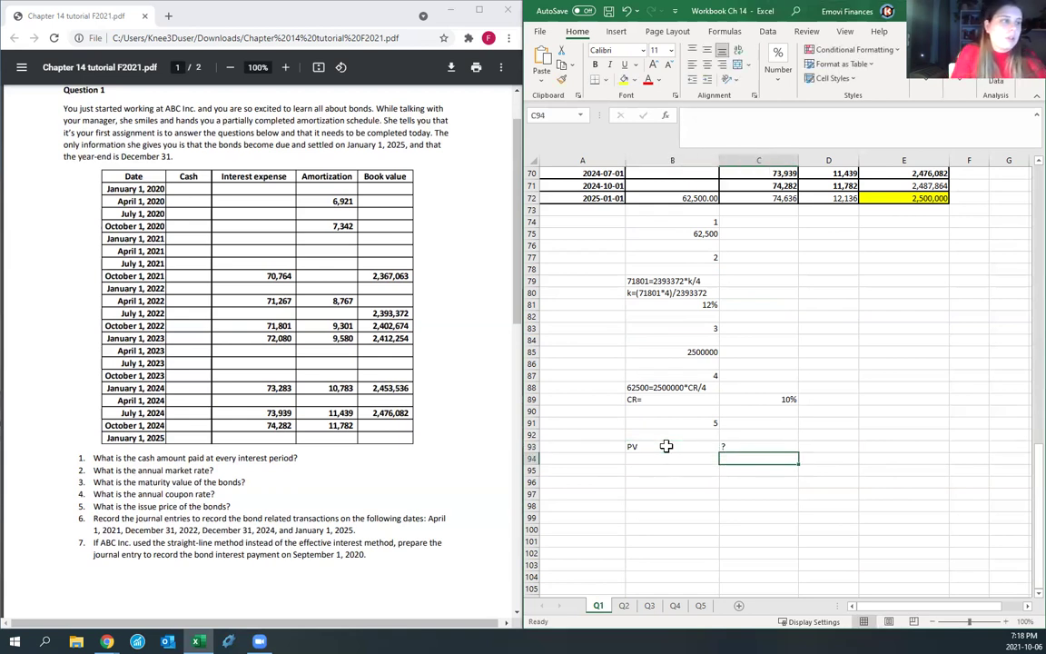
pyautogui.press('Left')
pyautogui.write('FV')
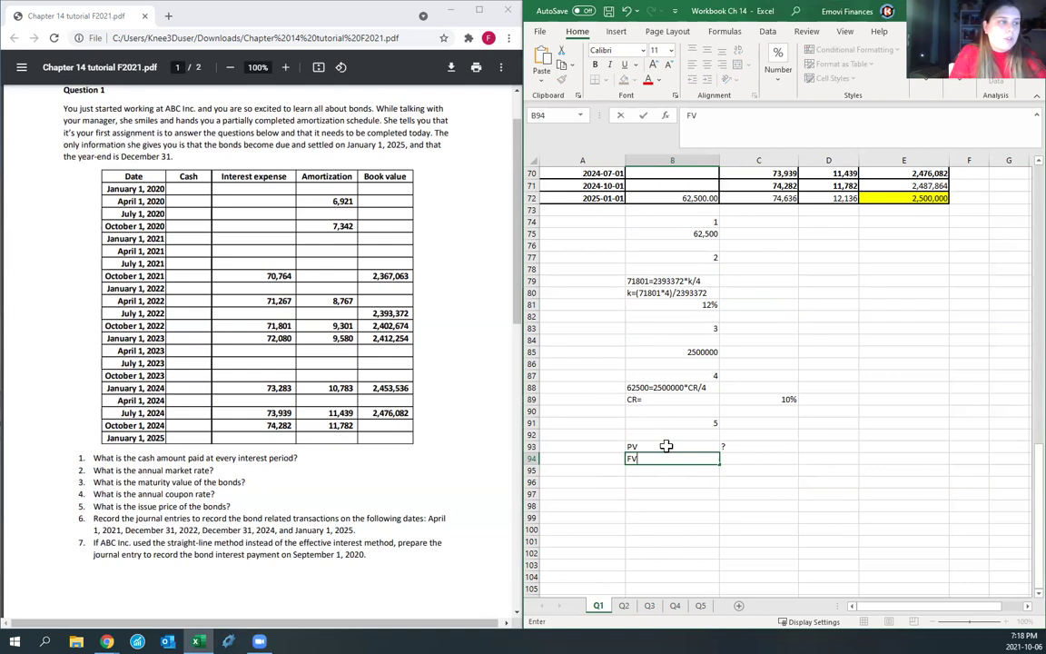
pyautogui.press('Right')
pyautogui.write('2500000')
pyautogui.press('Return')
# Step: Label B95 "PMT" with 62500 in C95, and label B96 "k" with the quarterly rate =.12/4 in C96
pyautogui.write('PMT')
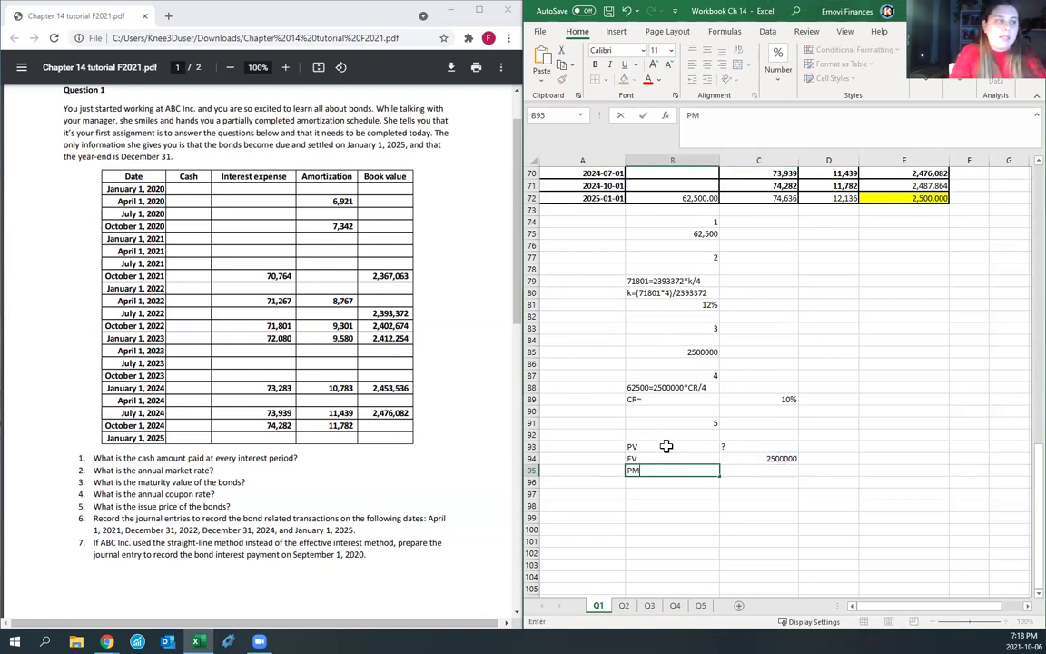
pyautogui.press('Right')
pyautogui.write('62500')
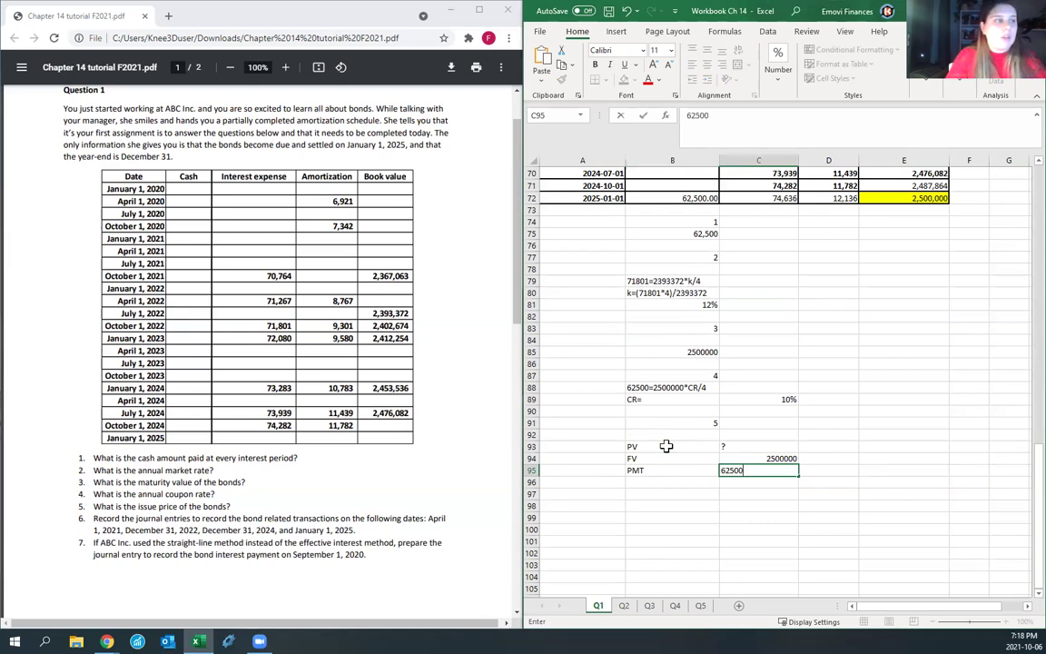
pyautogui.press('Return')
pyautogui.write('k')
pyautogui.press('Right')
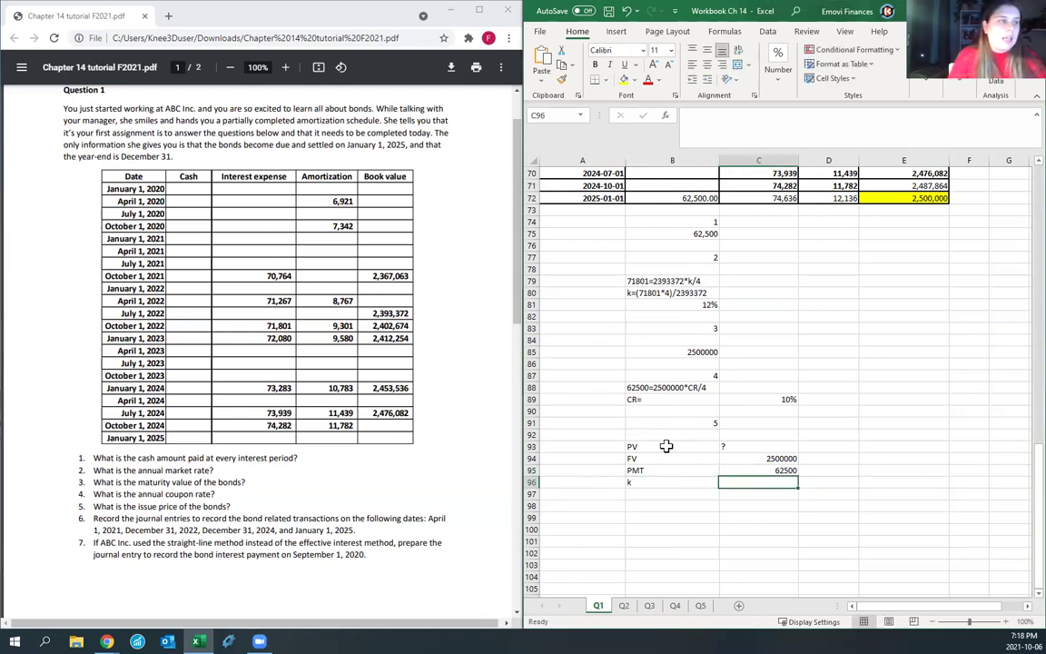
pyautogui.write('=.12/4')
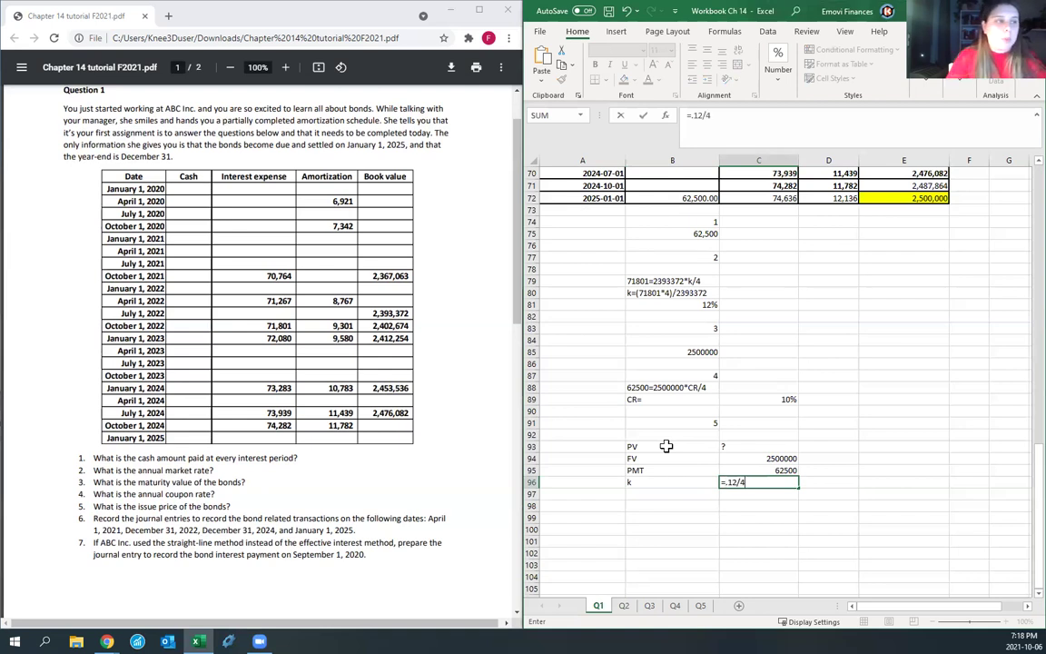
pyautogui.press('Return')
# Step: Label B97 "n", count the schedule's interest dates from 2020-04-01 to 2025-01-01, and enter 20 in C97
pyautogui.write('n')
pyautogui.press('Right')
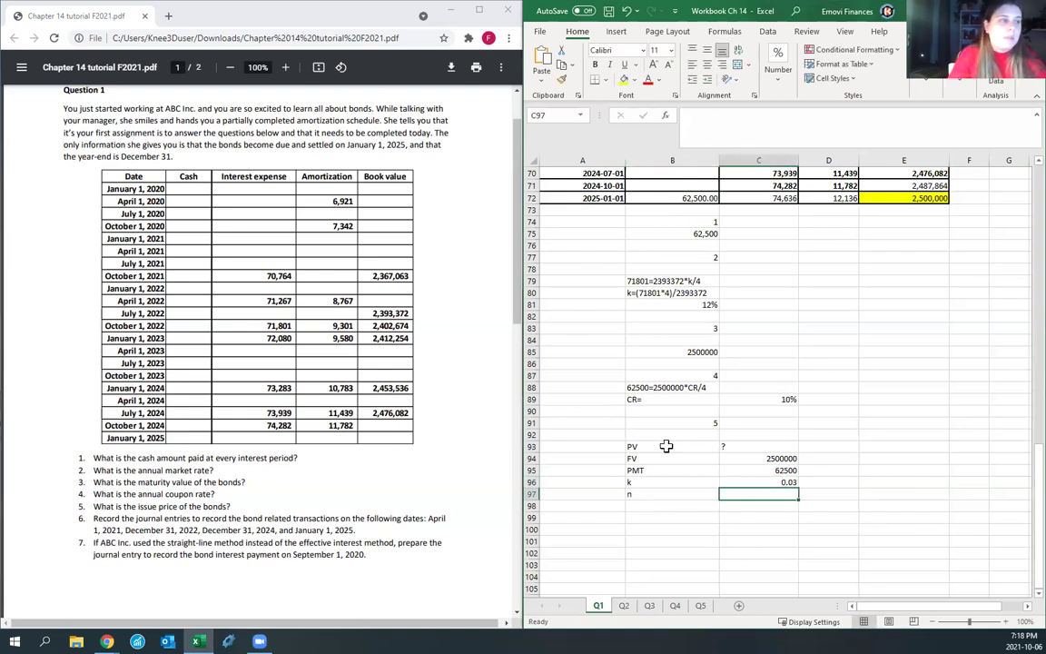
pyautogui.scroll(9, 665, 445)
pyautogui.moveTo(599, 293); pyautogui.dragTo(599, 529)
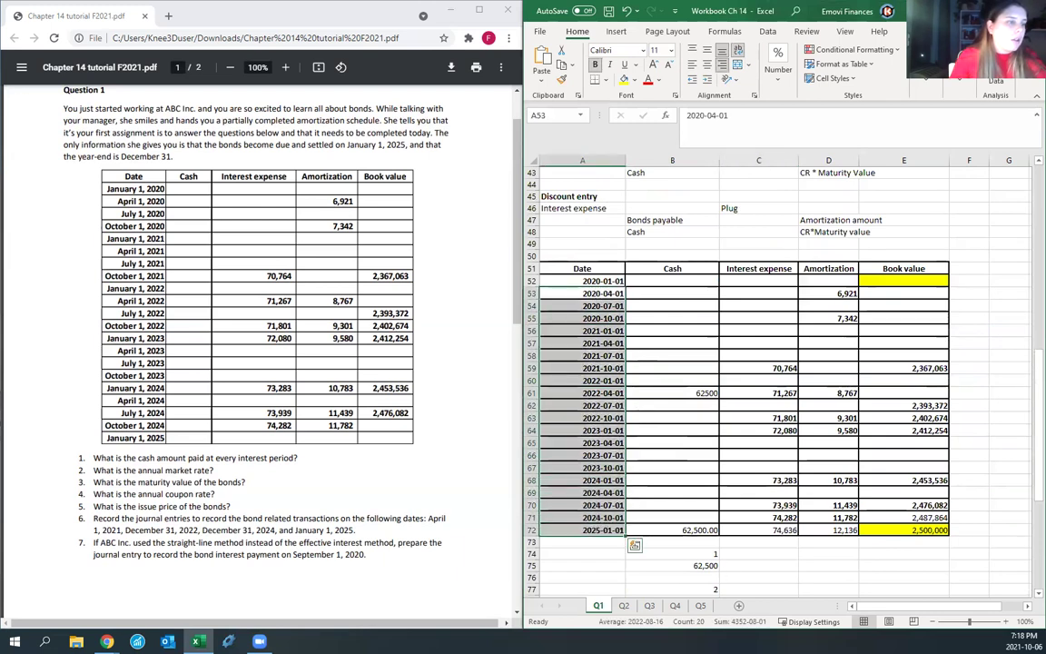
pyautogui.click(755, 565)
pyautogui.scroll(-10, 774, 537)
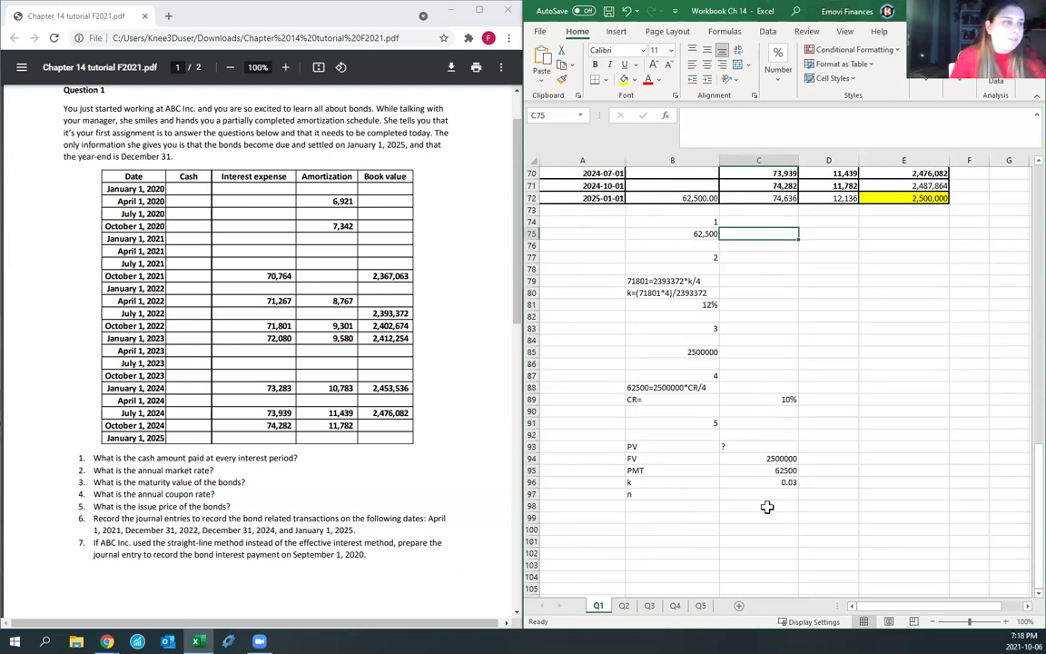
pyautogui.click(759, 456)
pyautogui.write('20')
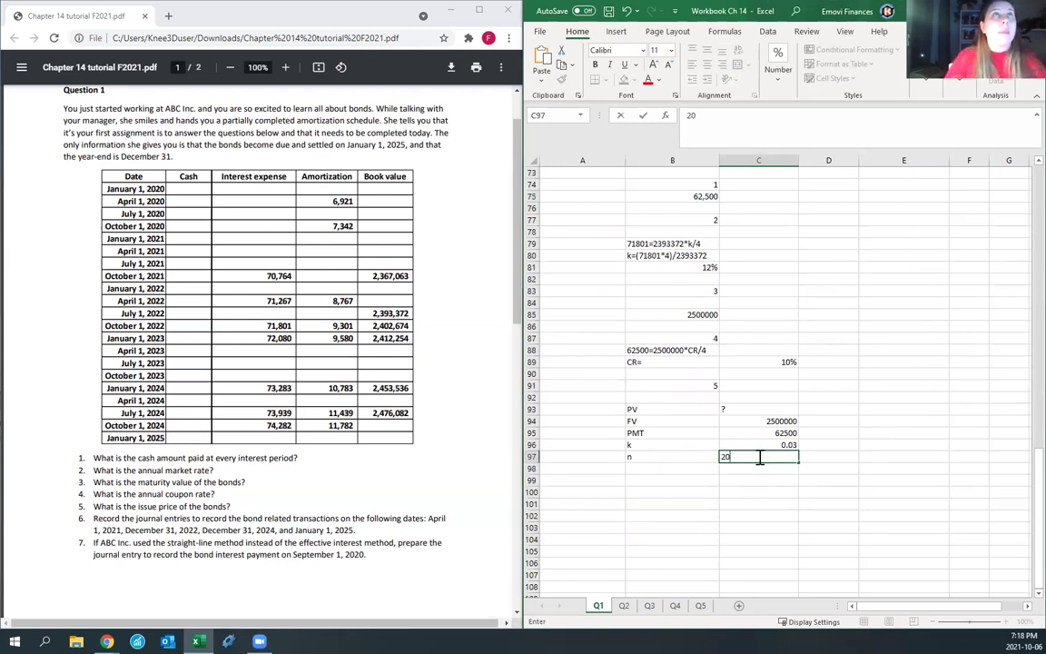
pyautogui.press('Return')
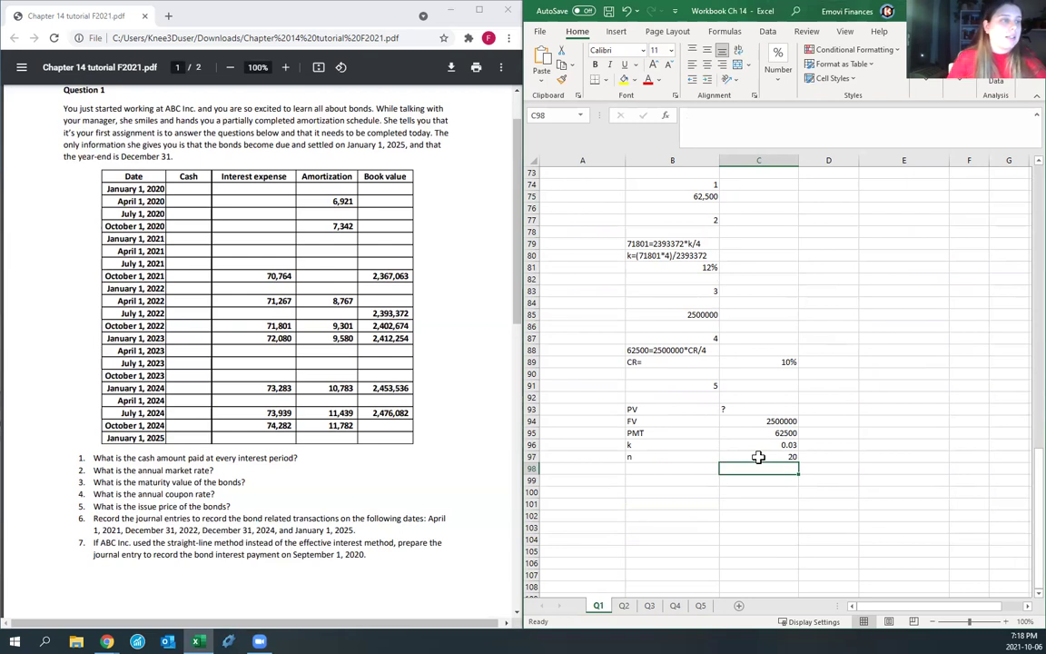
# Step: Calculate the issue price in D93 with =-PV(C96,C97,C95,C94,0) and highlight the cell with a yellow fill
pyautogui.click(827, 409)
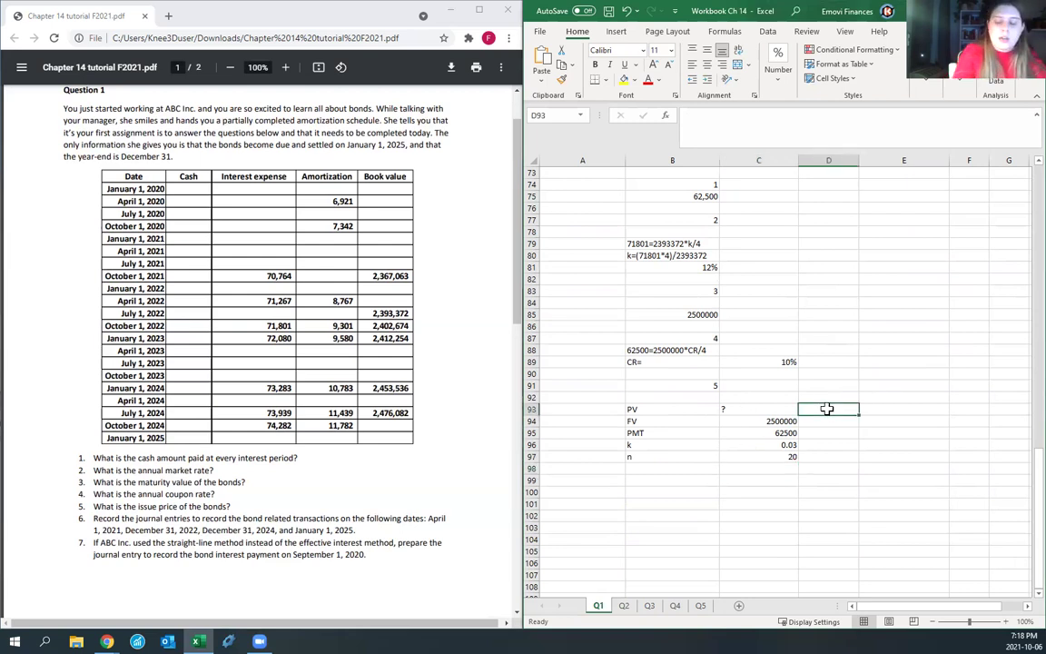
pyautogui.write('=-PV(')
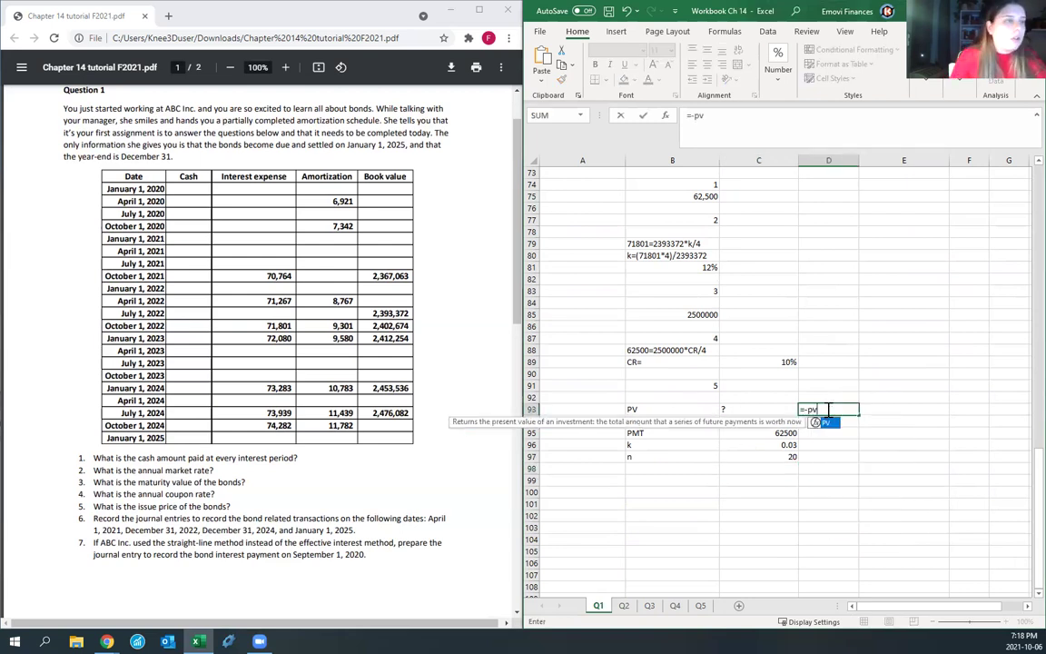
pyautogui.click(741, 444)
pyautogui.write(',')
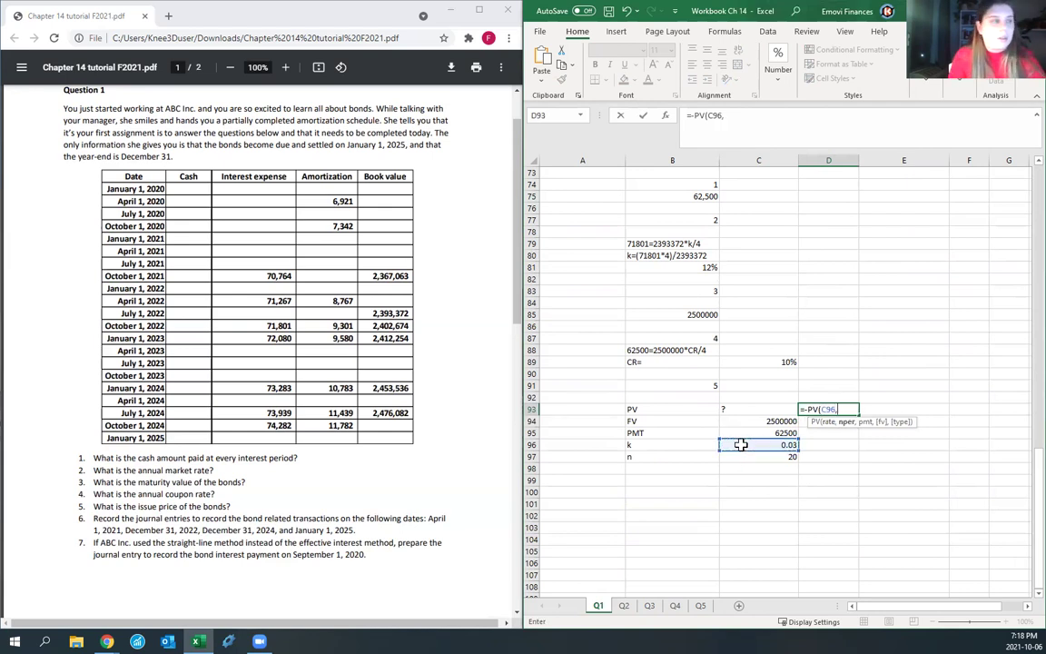
pyautogui.click(741, 456)
pyautogui.write(',')
pyautogui.click(750, 432)
pyautogui.write(',')
pyautogui.click(746, 421)
pyautogui.write(', ')
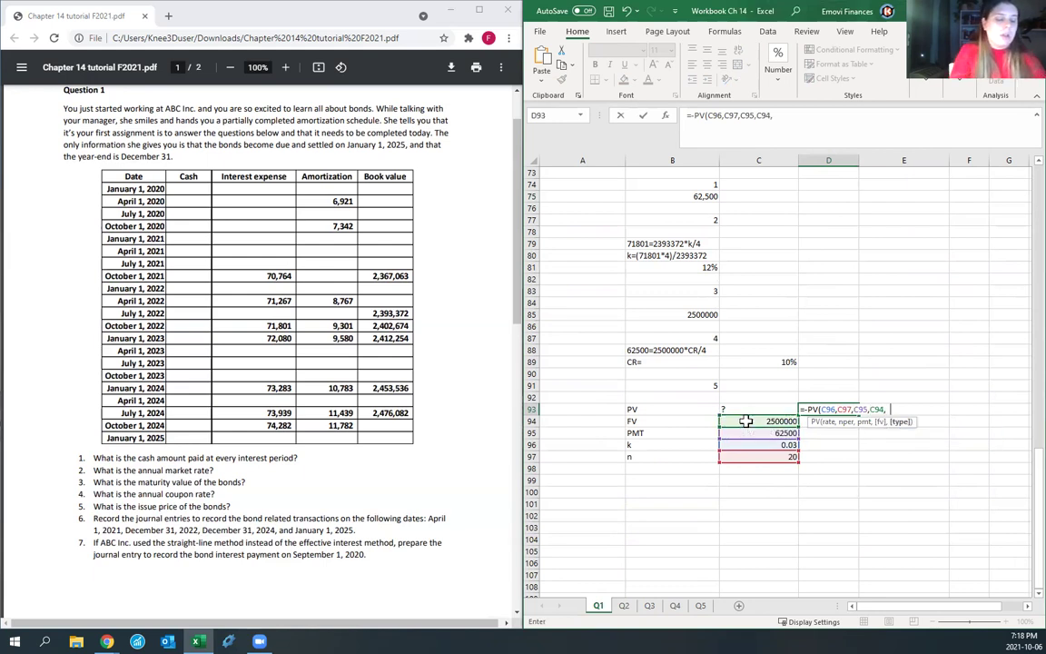
pyautogui.write('0')
pyautogui.hotkey('ctrl', 'Return')
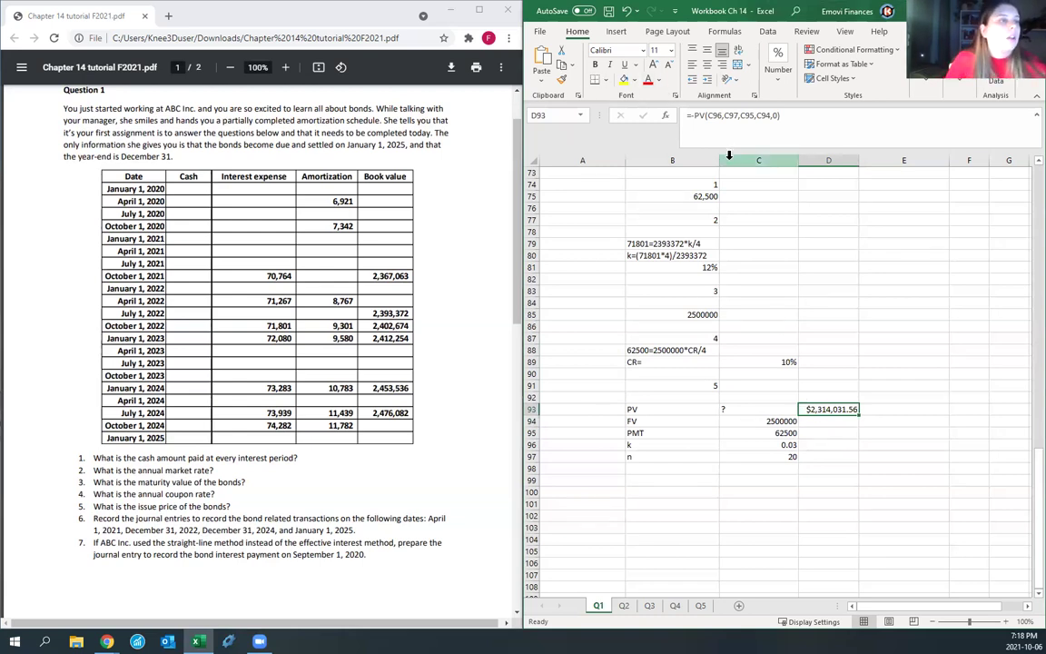
pyautogui.click(625, 80)
pyautogui.click(808, 516)
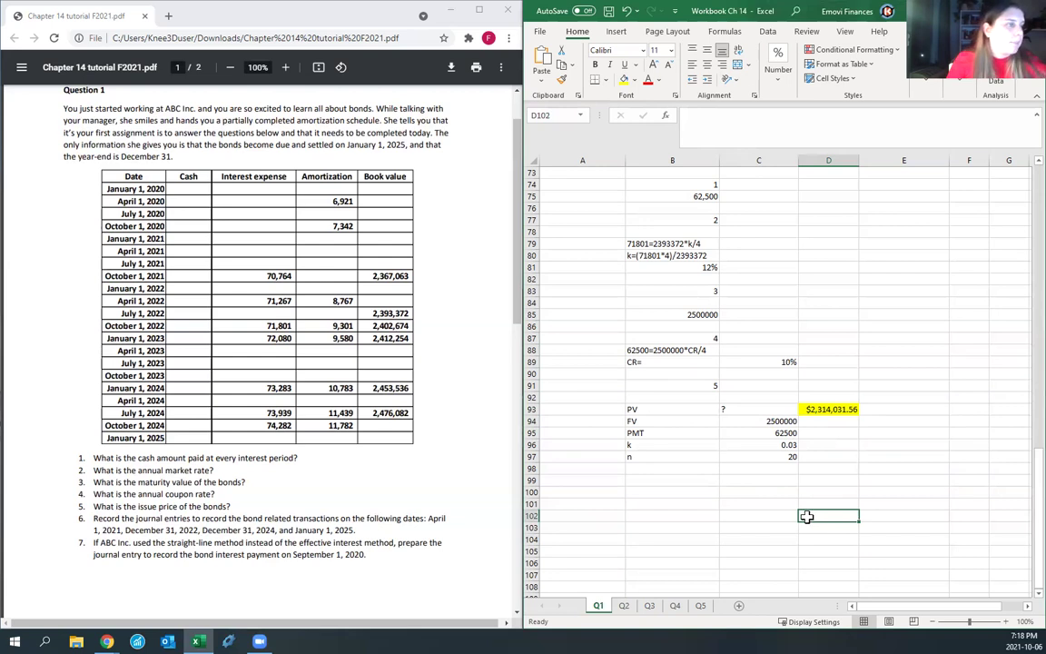
# Step: Enter 6 in B99 to number the journal entries answer and write the entry date April 1 2021 in A101
pyautogui.click(704, 481)
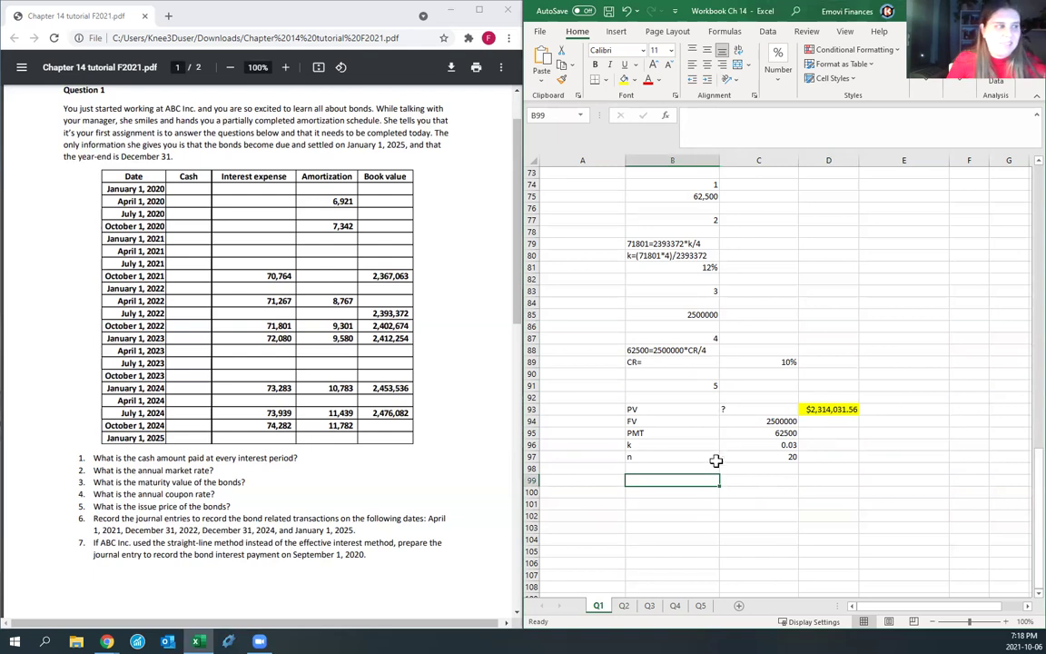
pyautogui.write('6')
pyautogui.press('Return')
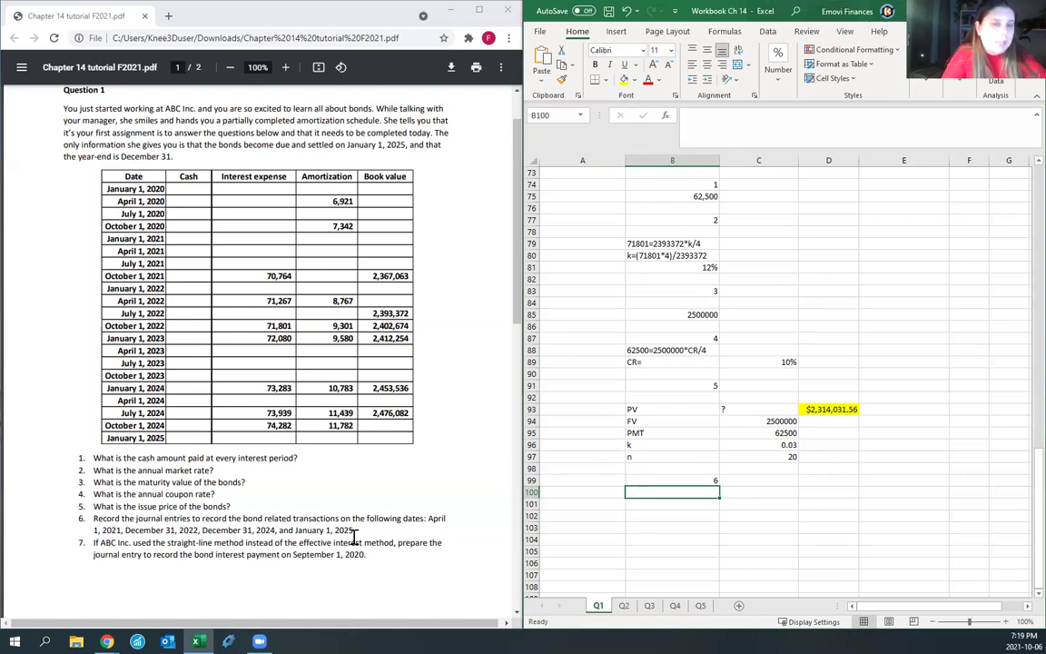
pyautogui.click(566, 502)
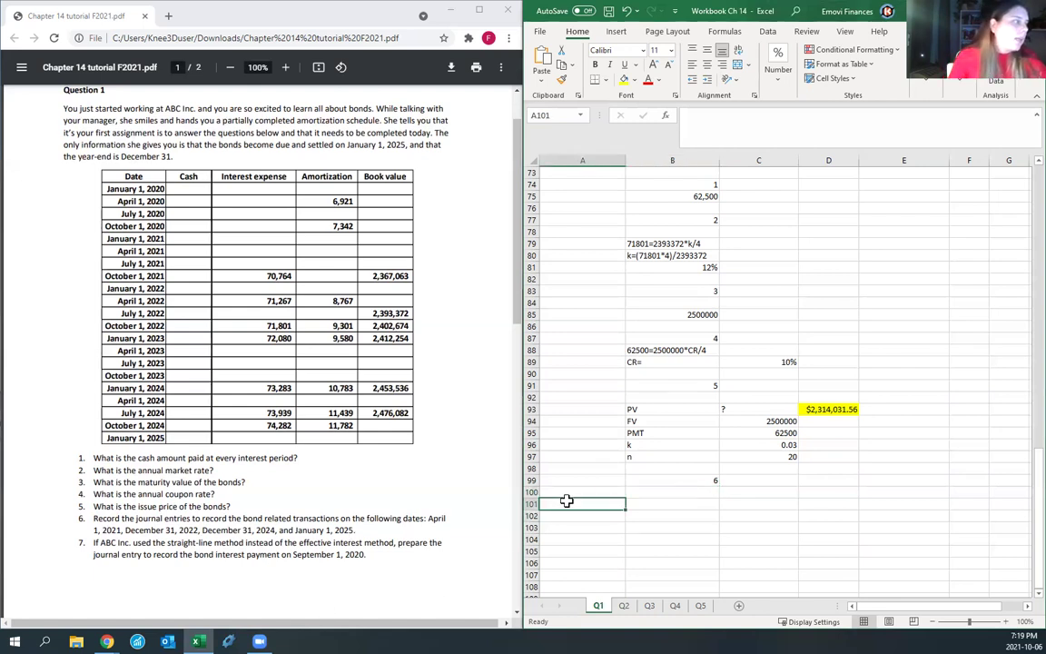
pyautogui.write('Apri')
pyautogui.write('l 1, 2021')
pyautogui.press('Return')
pyautogui.press('Return')
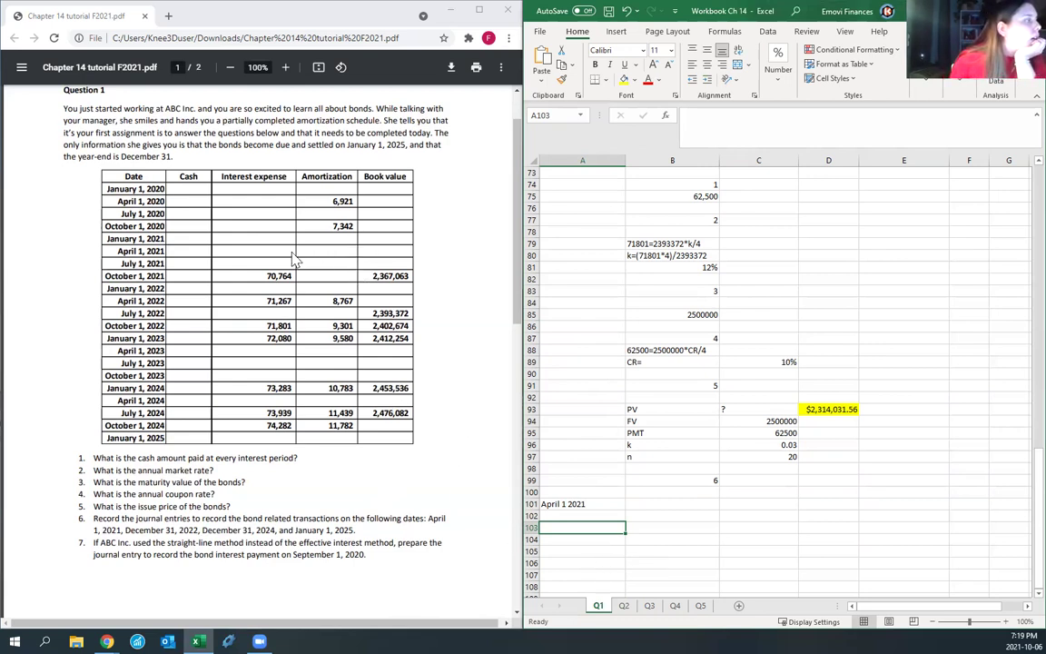
# Step: Write the date January 1 2020 in A103 and leave B103 empty
pyautogui.click(172, 232)
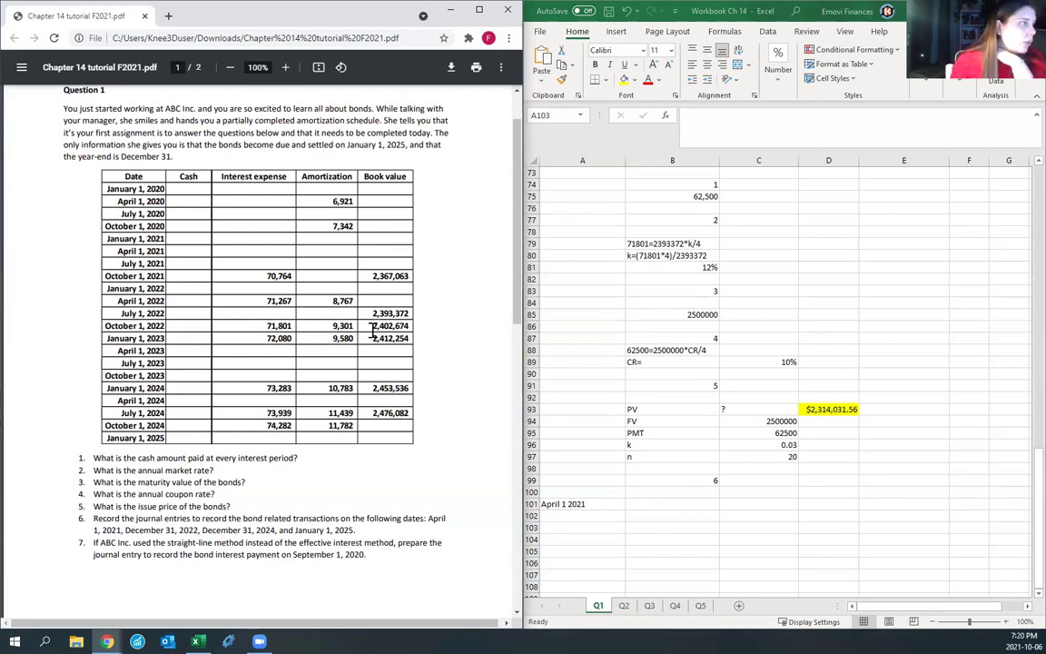
pyautogui.click(601, 526)
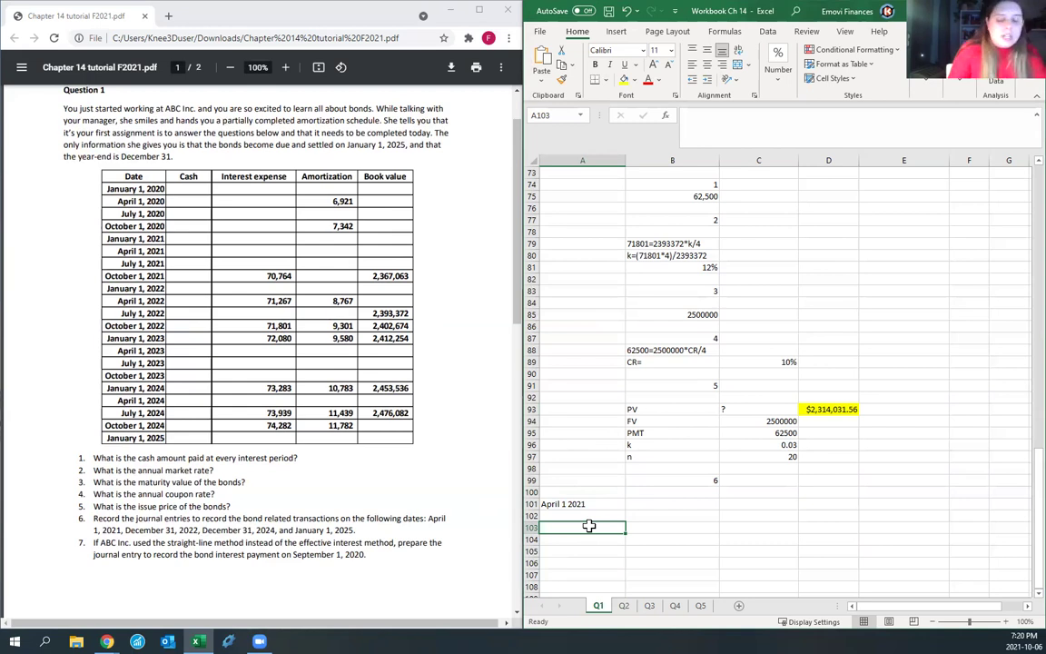
pyautogui.write('January 1 2020')
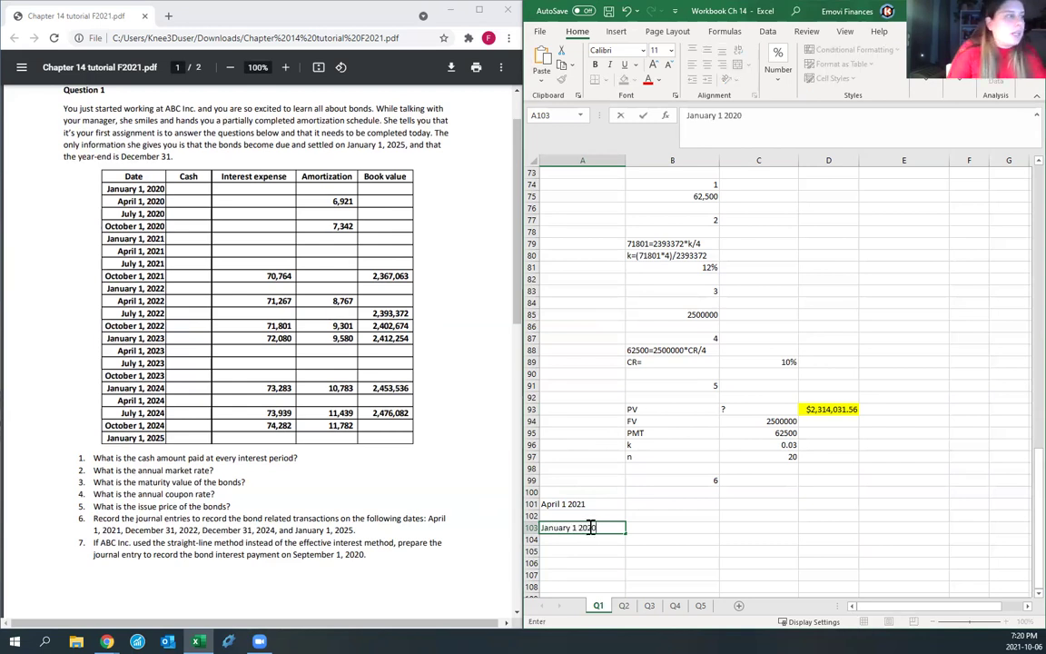
pyautogui.press('Tab')
pyautogui.write('=')
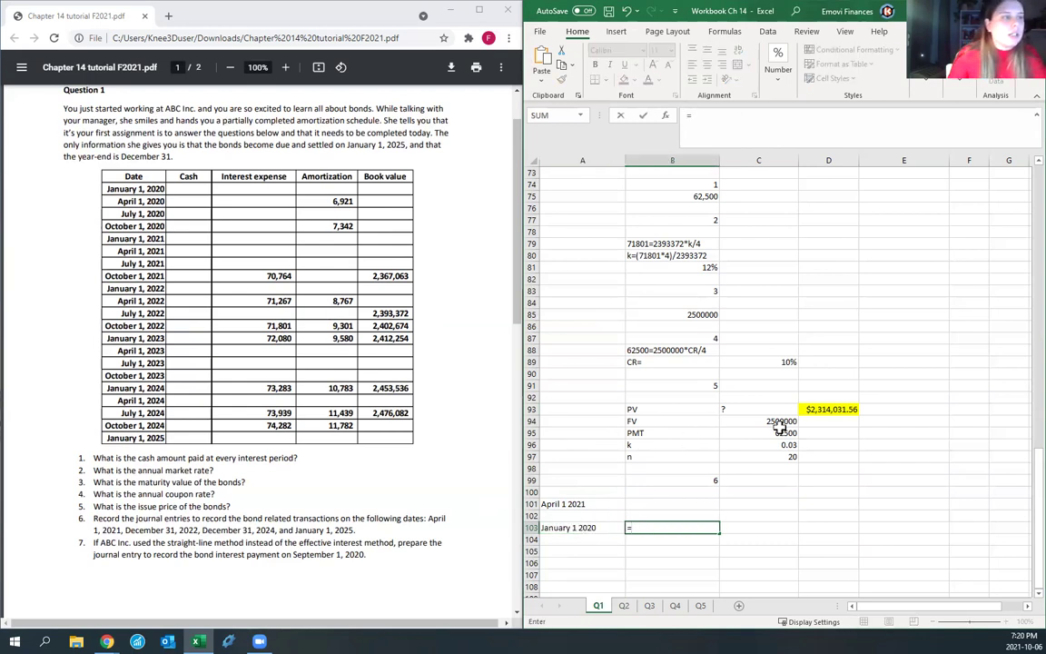
pyautogui.press('BackSpace')
# Step: Fill the 2020-01-01 book value in E52 by linking it to the issue price in D93
pyautogui.scroll(10, 749, 362)
pyautogui.scroll(-6, 766, 363)
pyautogui.scroll(8, 766, 363)
pyautogui.click(890, 389)
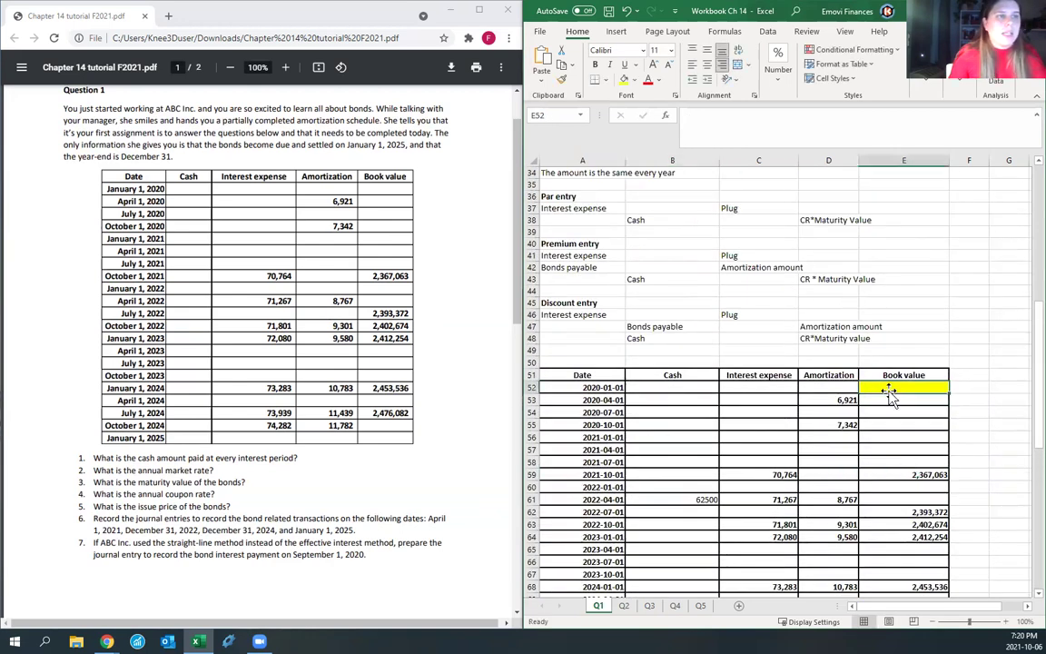
pyautogui.write('=')
pyautogui.scroll(-11, 822, 454)
pyautogui.click(822, 486)
pyautogui.press('Return')
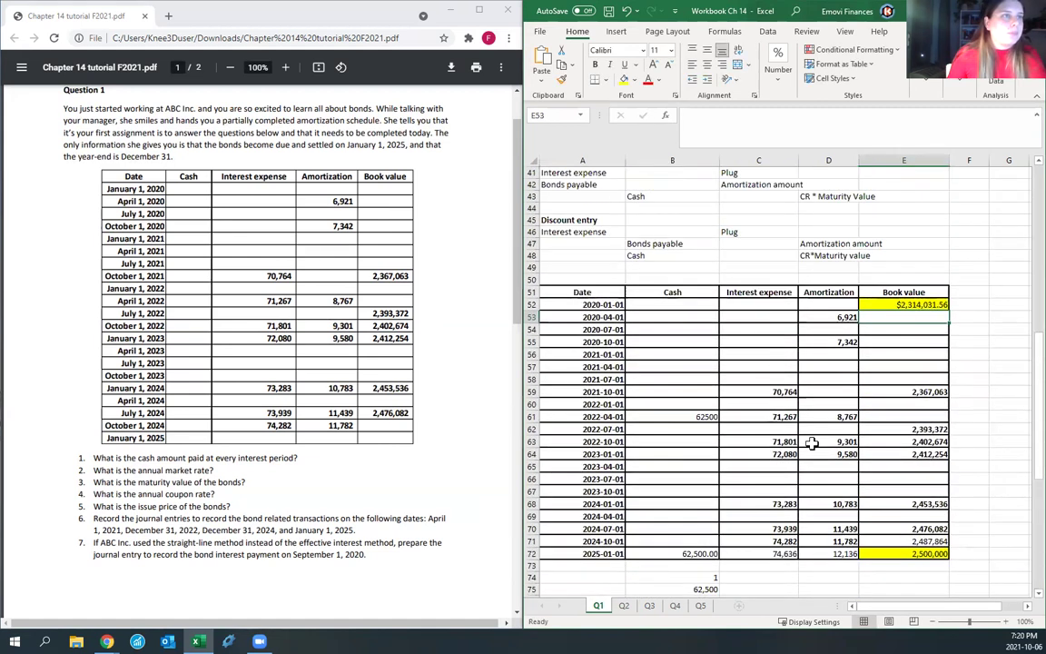
# Step: Calculate the 2020-04-01 book value in E53 by adding the amortization in D53 to the prior book value in E52
pyautogui.write('=')
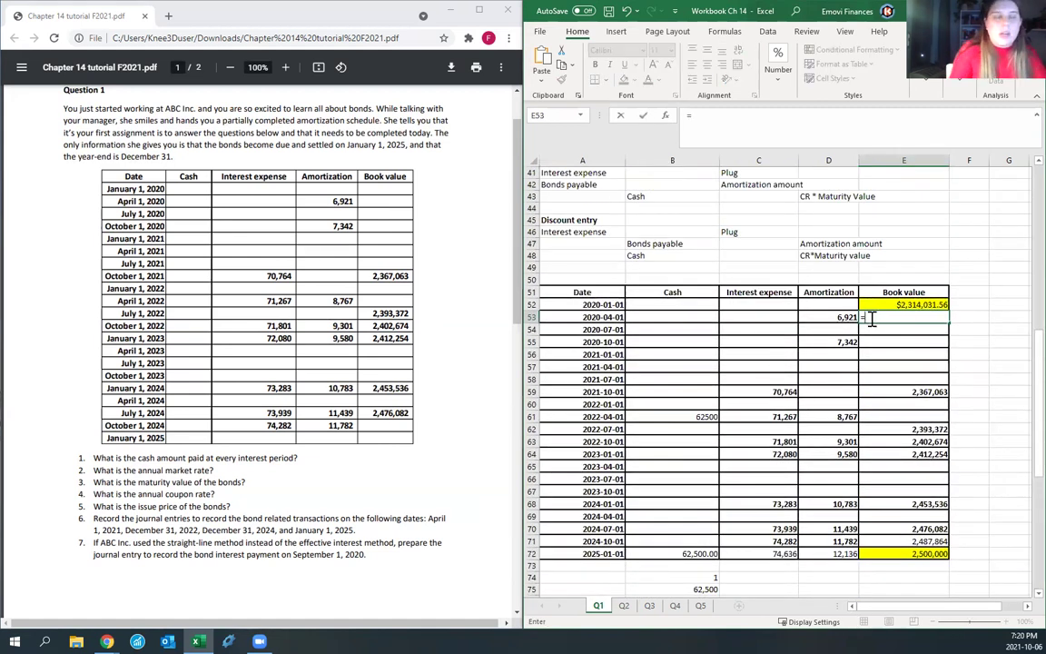
pyautogui.press('Up')
pyautogui.write('+')
pyautogui.click(830, 316)
pyautogui.press('Return')
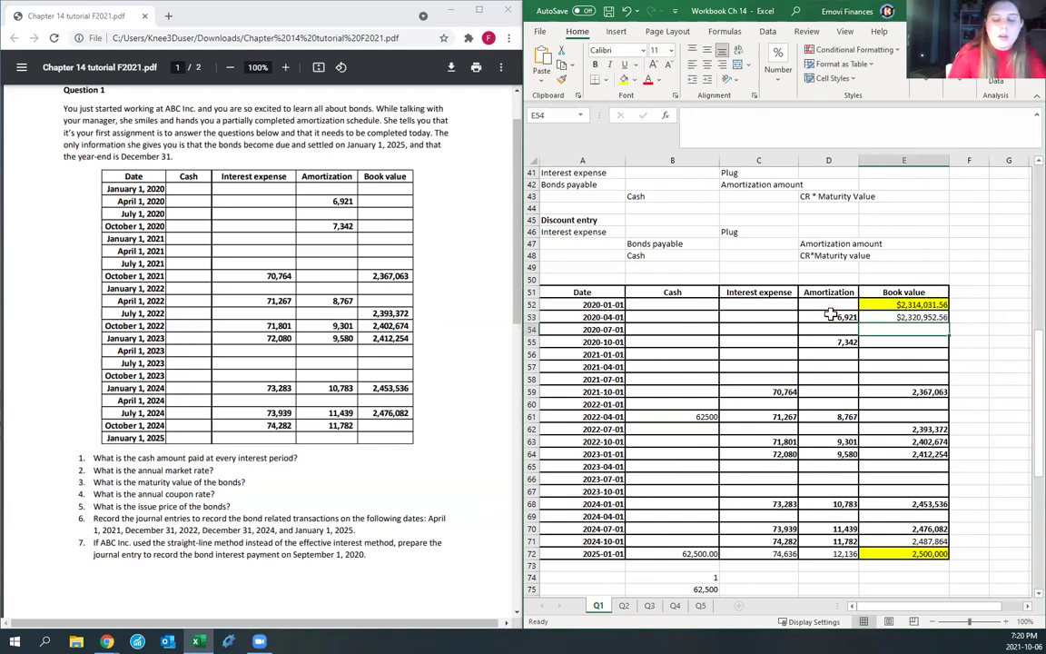
# Step: Calculate the 2020-07-01 interest expense in C54 as .12/4 times the prior book value in E53
pyautogui.press('Left')
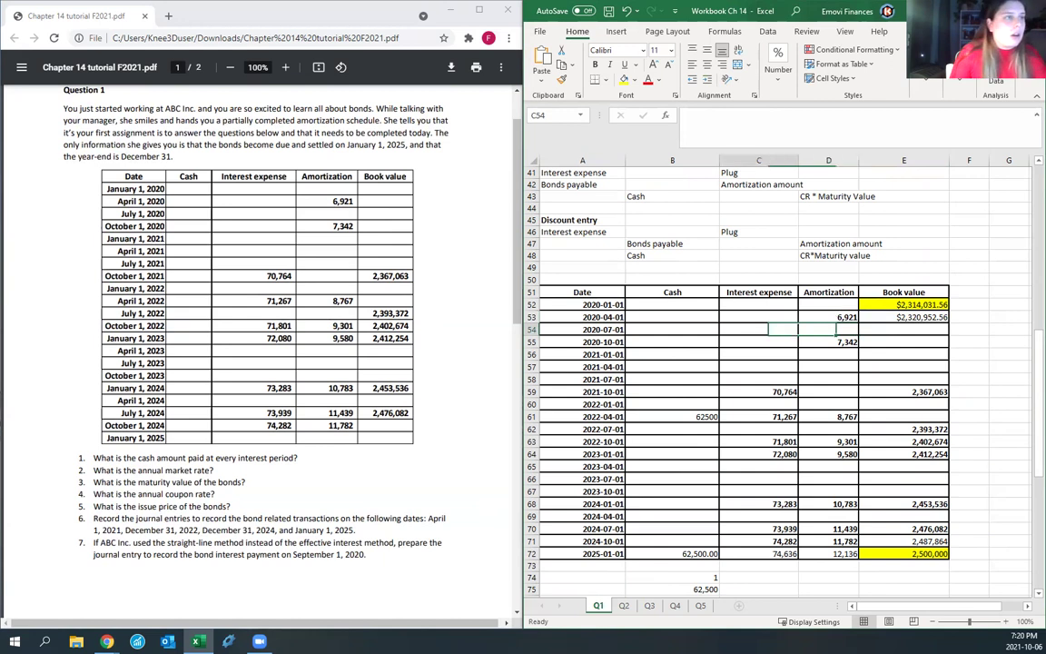
pyautogui.press('Left')
pyautogui.write('=0')
pyautogui.write('.12')
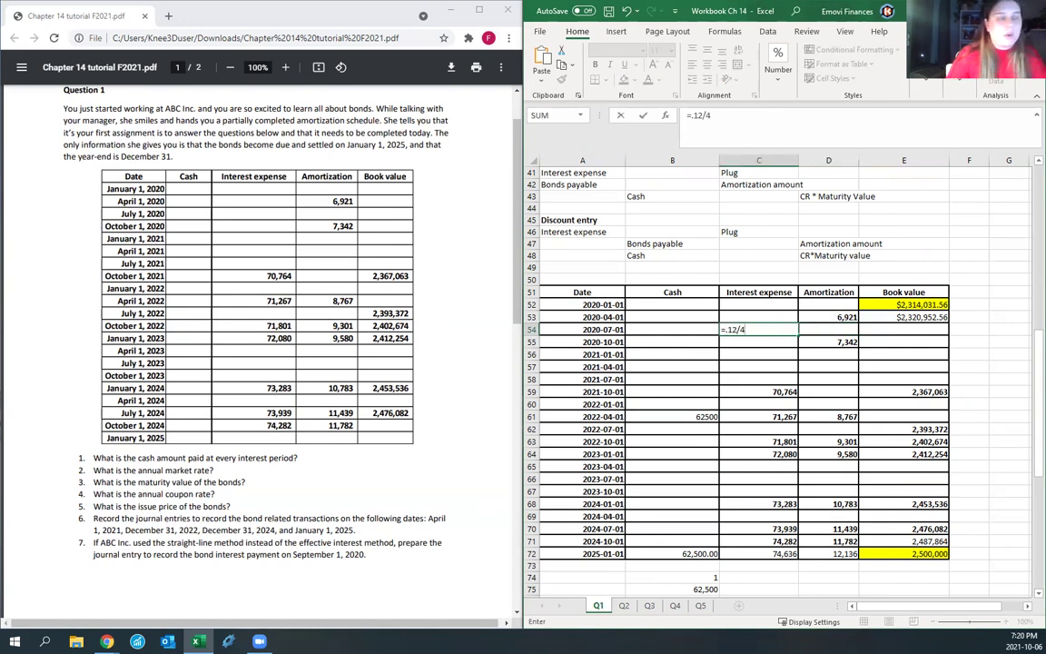
pyautogui.write('/4*E53')
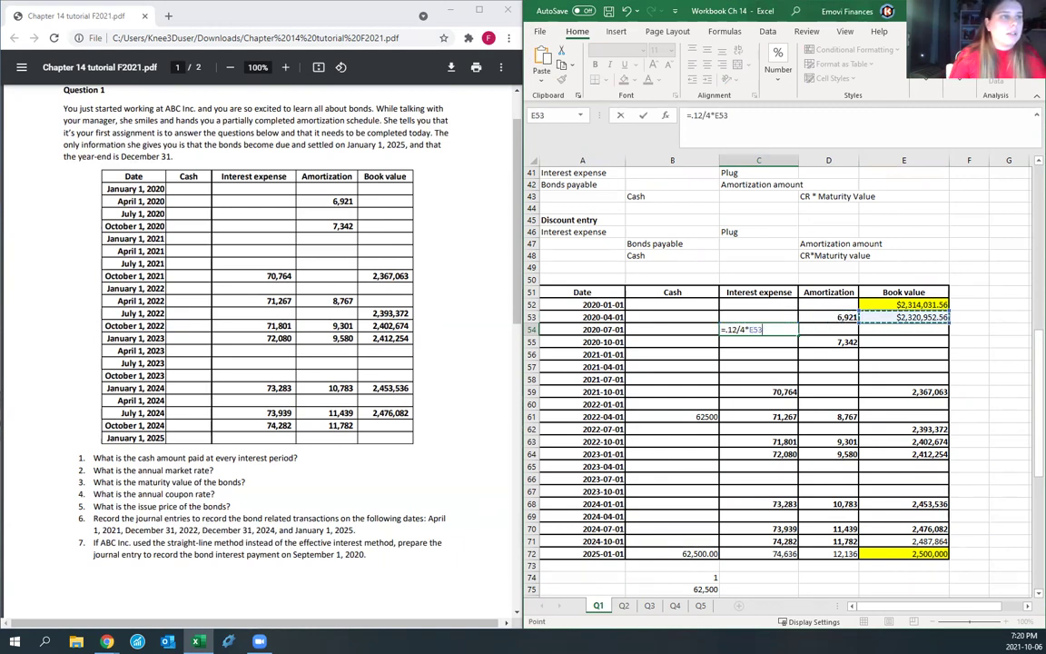
pyautogui.hotkey('ctrl', 'Return')
# Step: Calculate the 2020-07-01 amortization in D54 by subtracting the 62500 cash payment from the interest expense in C54
pyautogui.press('Right')
pyautogui.write('=')
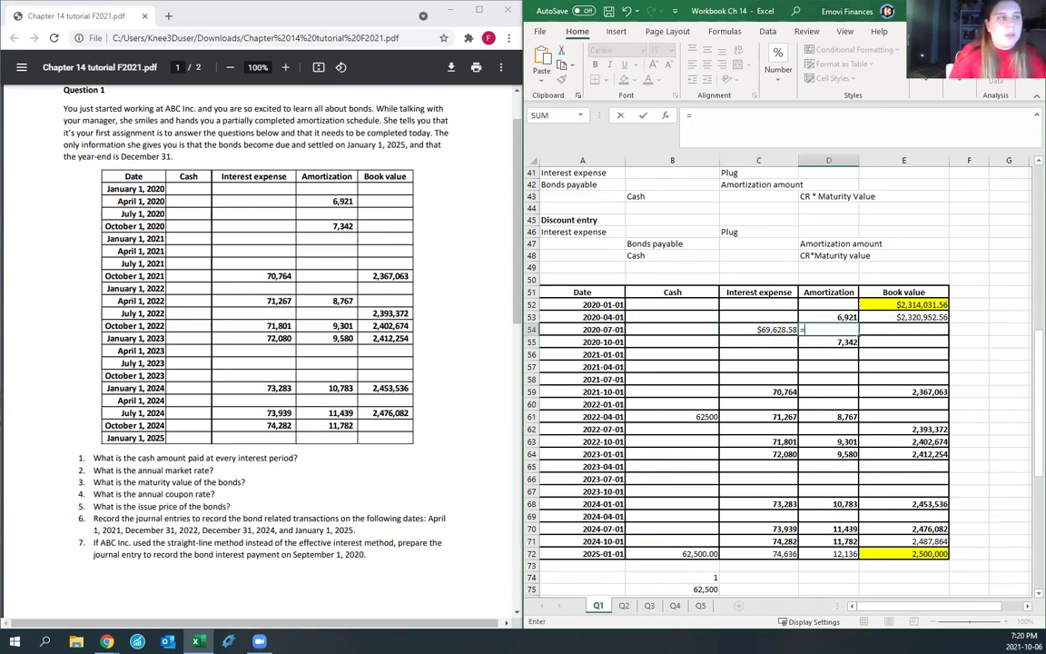
pyautogui.write('C54-625')
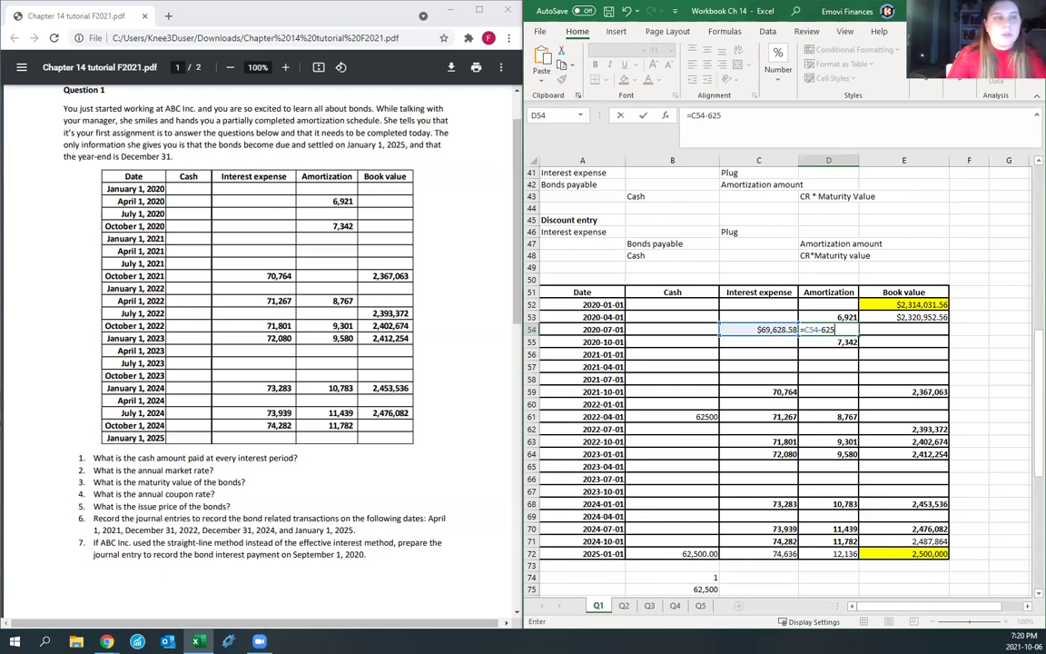
pyautogui.press('Right')
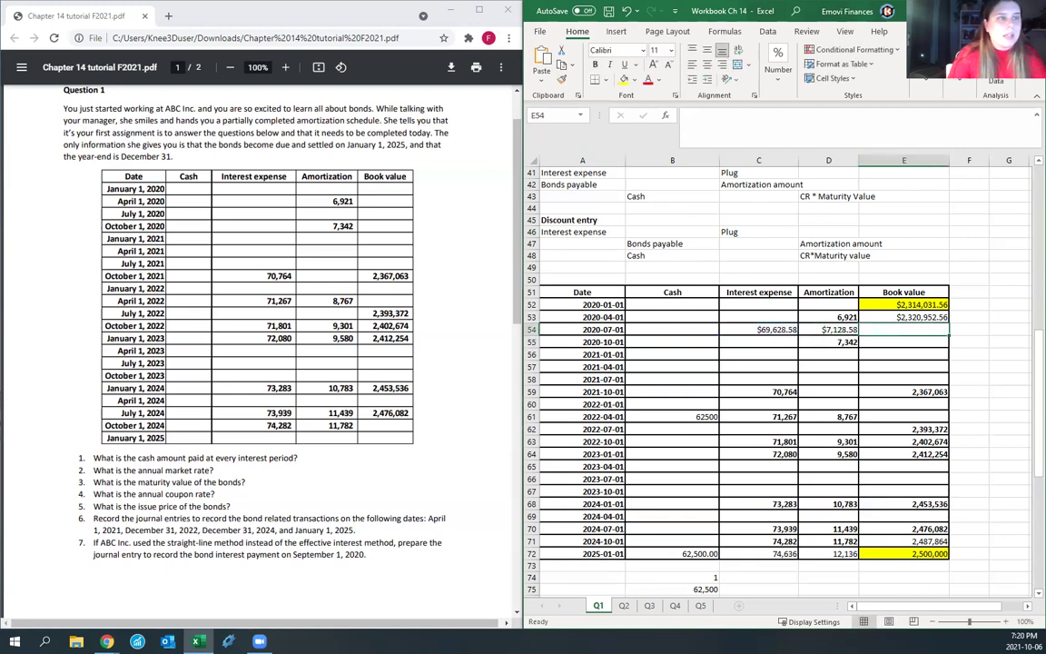
# Step: Calculate the 2020-07-01 book value in E54 by adding the amortization in D54 to the prior book value in E53
pyautogui.write('=')
pyautogui.press('Up')
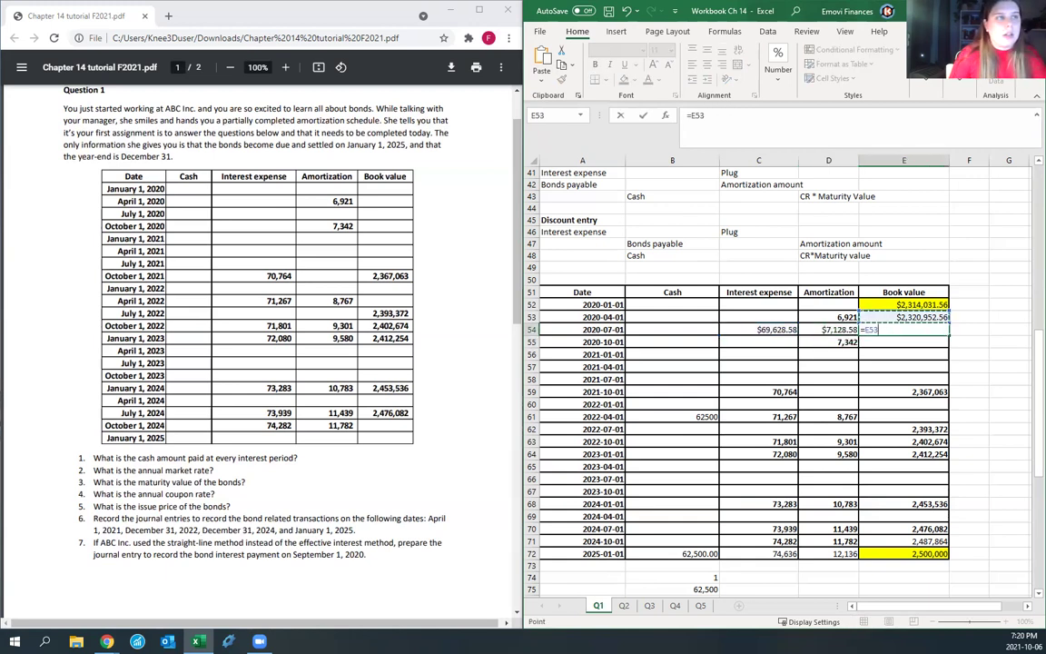
pyautogui.write('+')
pyautogui.press('Left')
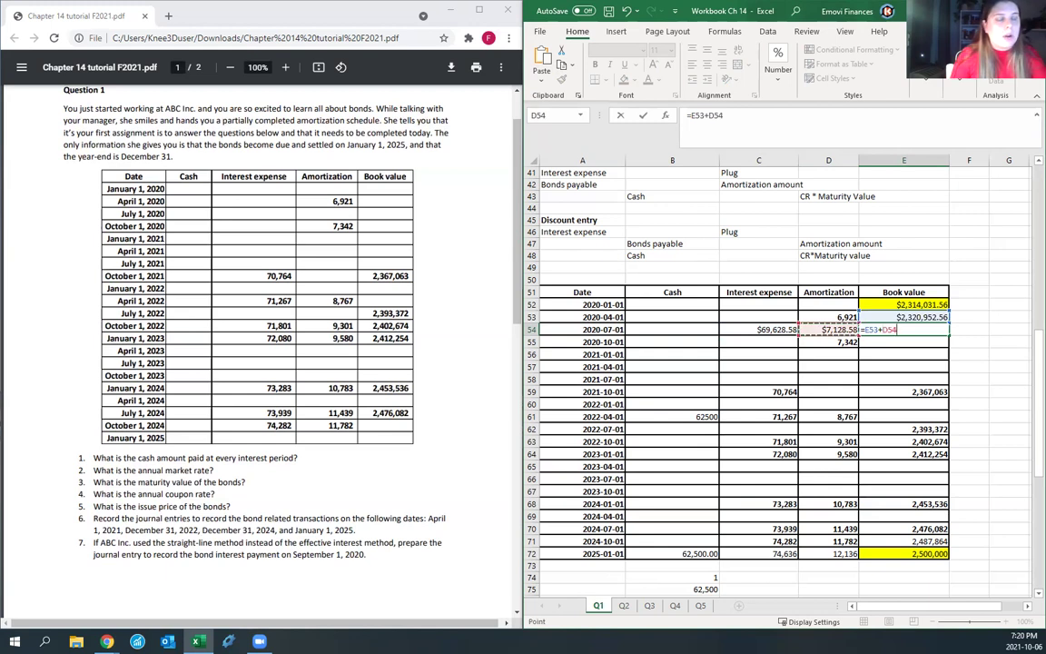
pyautogui.press('Return')
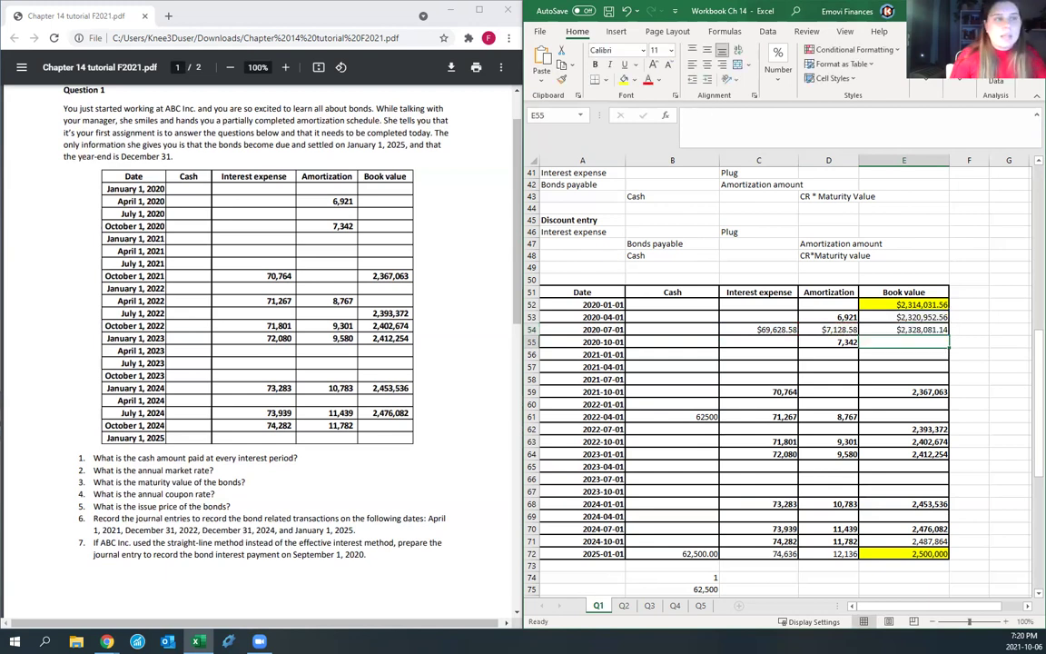
# Step: Calculate the 2020-10-01 book value in E55 by adding the amortization in D55 to the prior book value in E54
pyautogui.write('=')
pyautogui.press('Left')
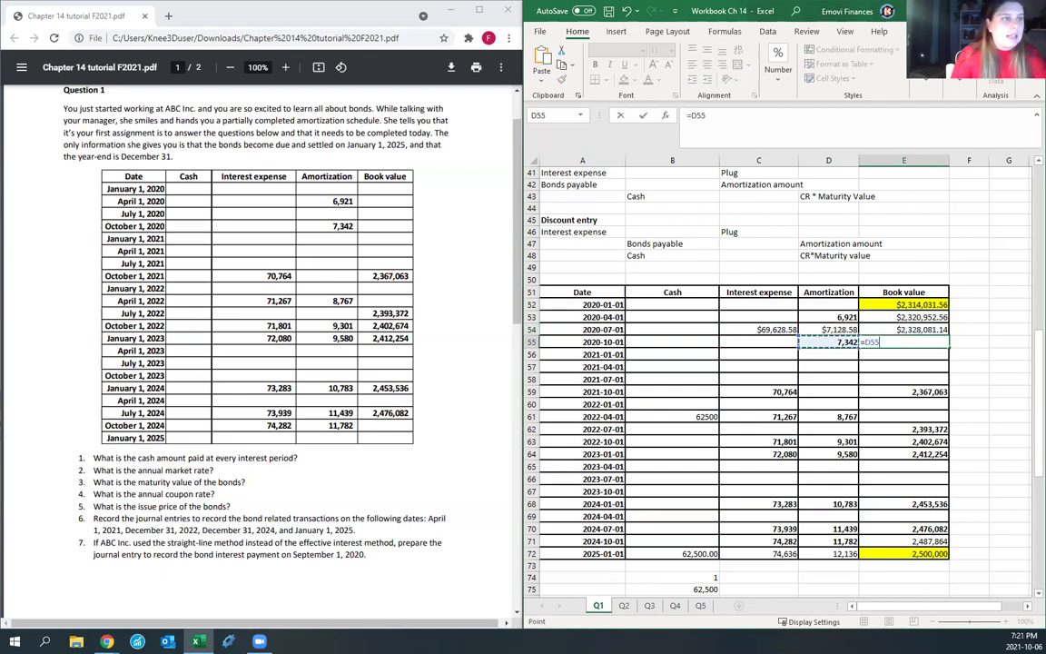
pyautogui.write('+')
pyautogui.press('Up')
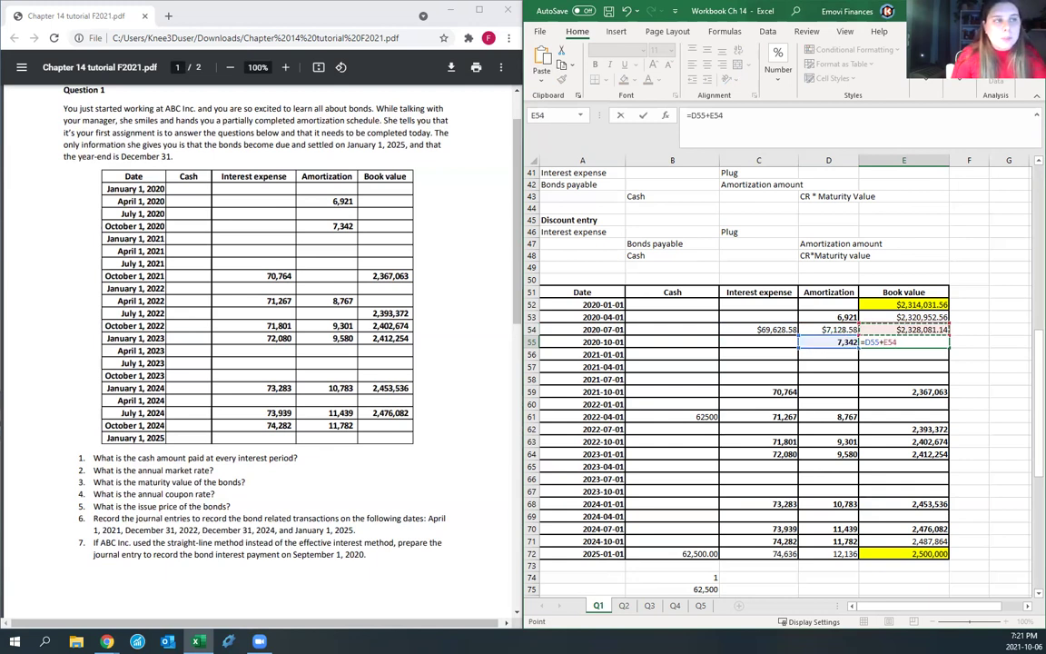
pyautogui.press('Return')
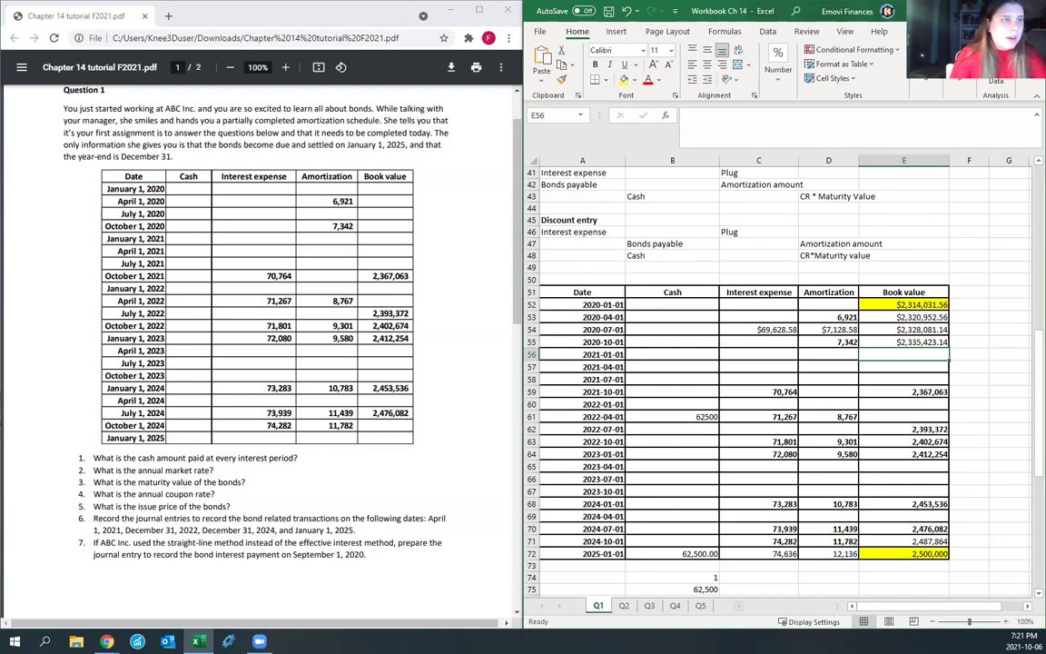
# Step: Calculate the 2021-01-01 interest expense in C56 as .12/4 times the prior book value in E55
pyautogui.click(758, 354)
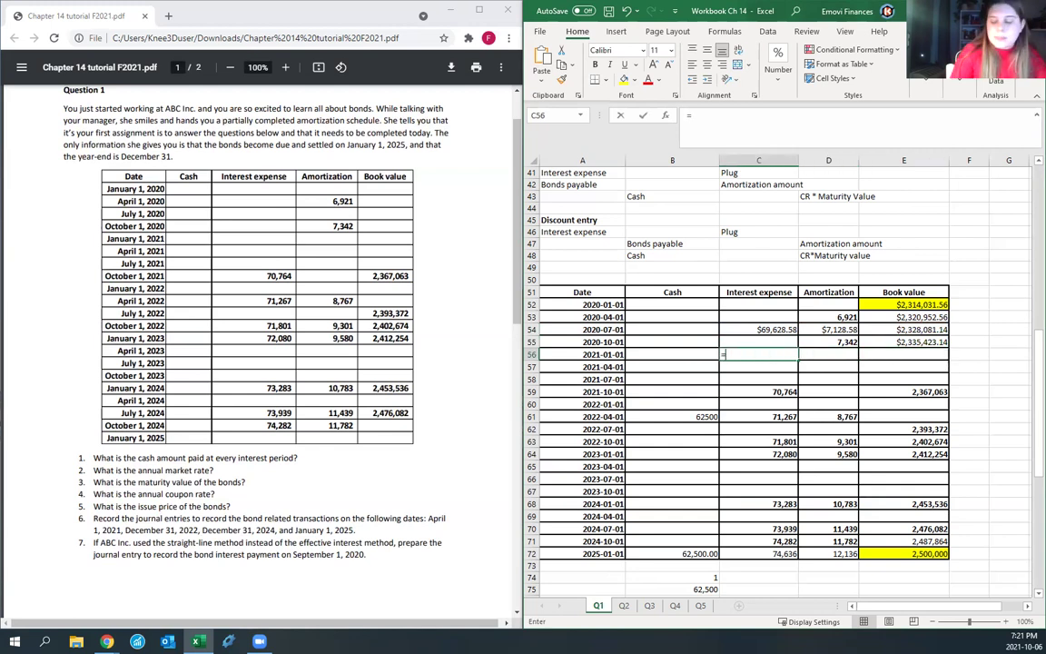
pyautogui.write('=.12')
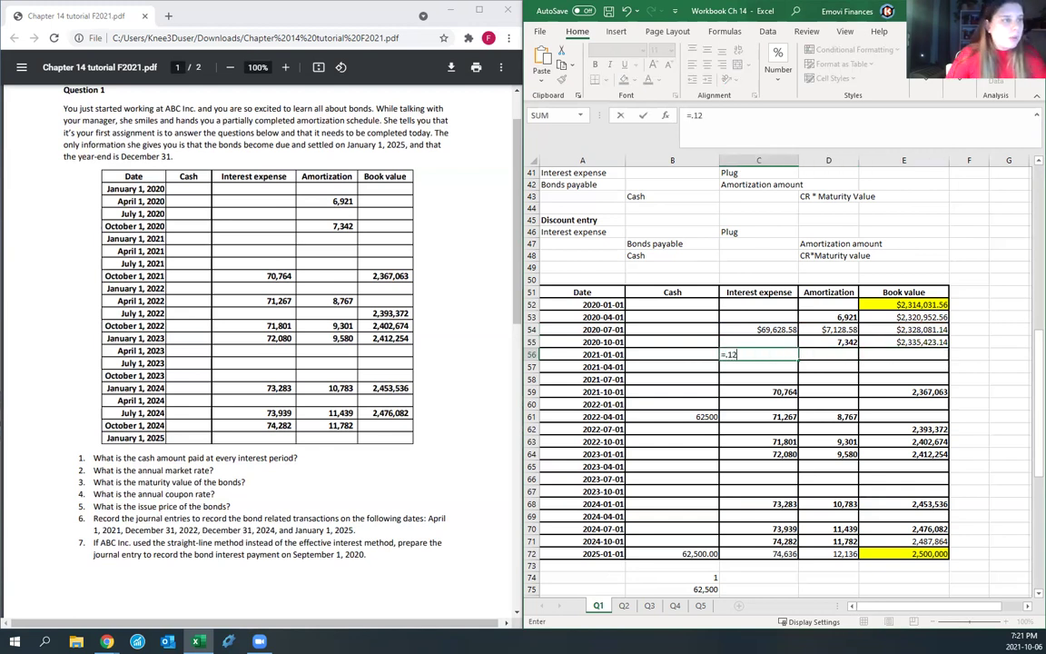
pyautogui.write('/4*E55')
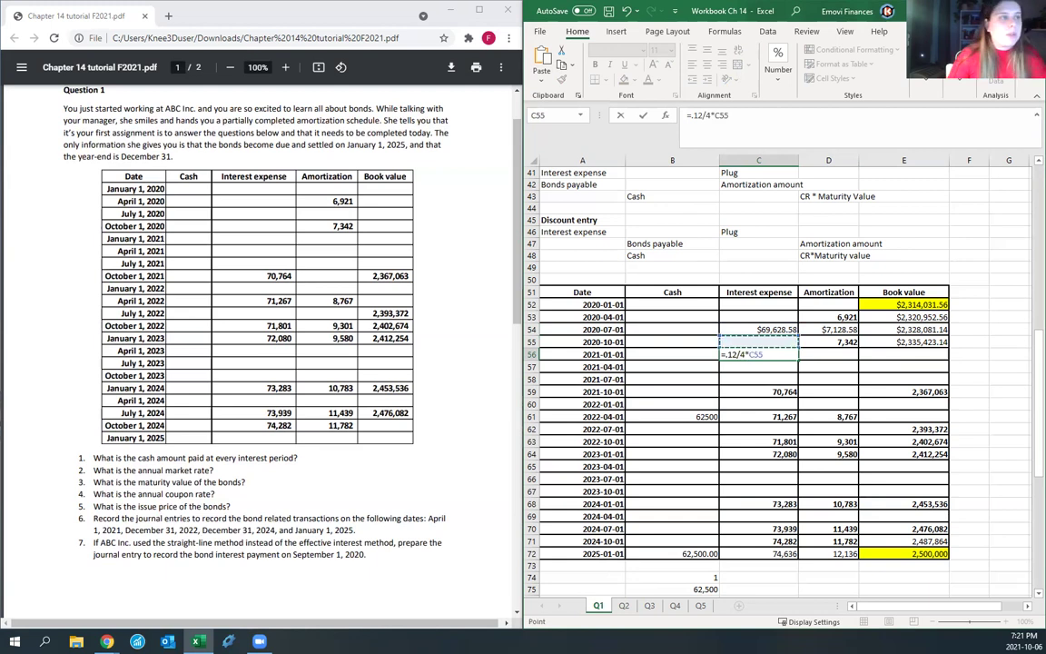
pyautogui.press('Return')
# Step: Calculate the 2021-01-01 amortization in D56 by subtracting 62500 from the interest expense in C56
pyautogui.click(828, 355)
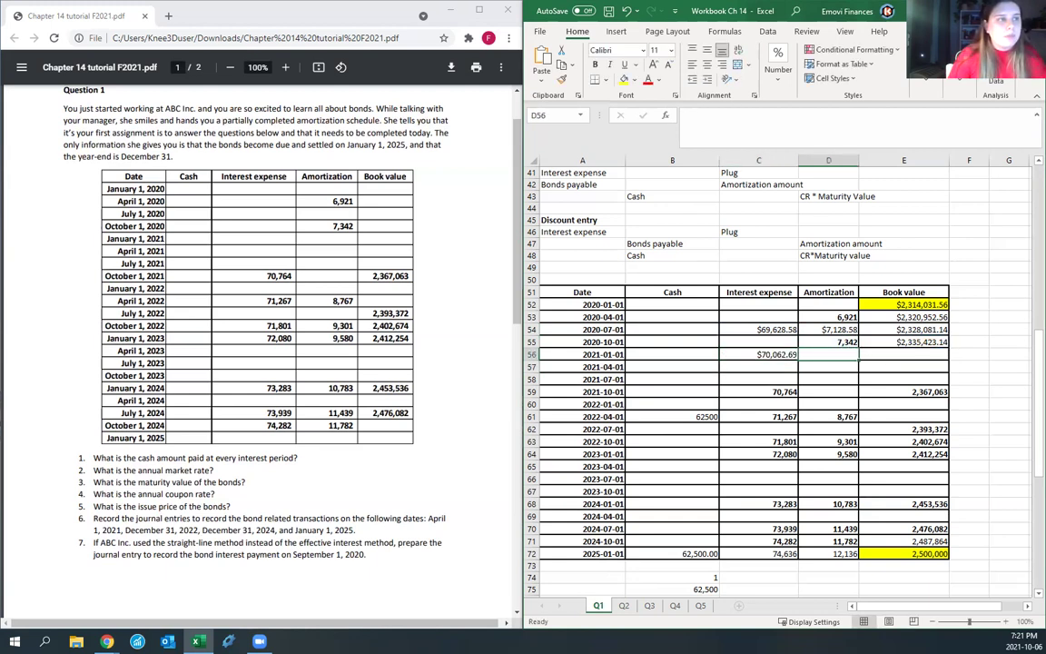
pyautogui.write('=')
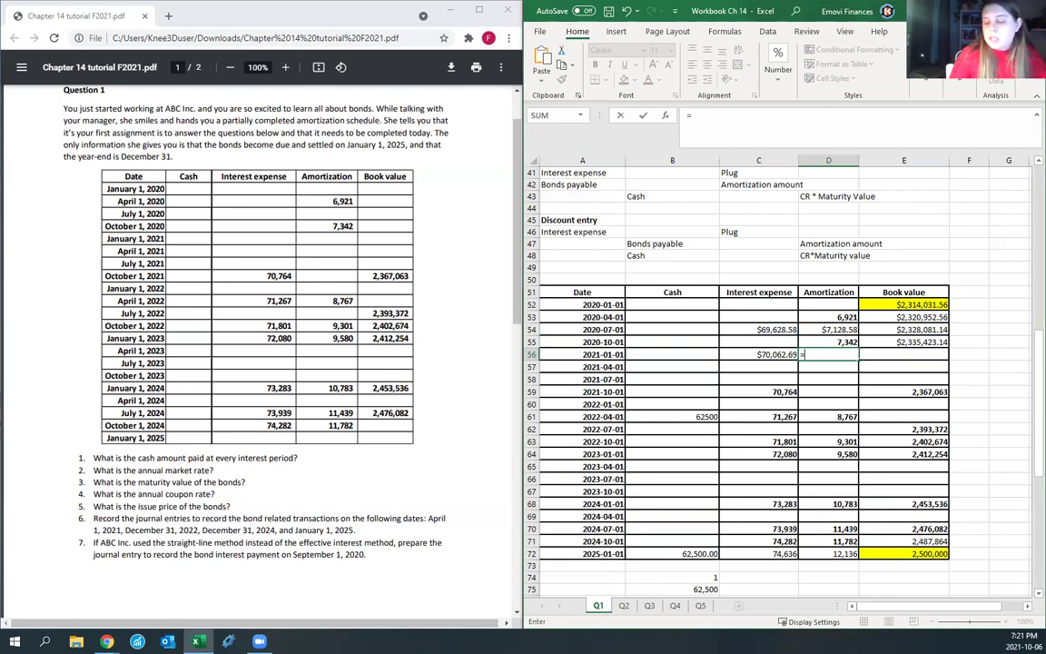
pyautogui.press('Left')
pyautogui.write('-62500')
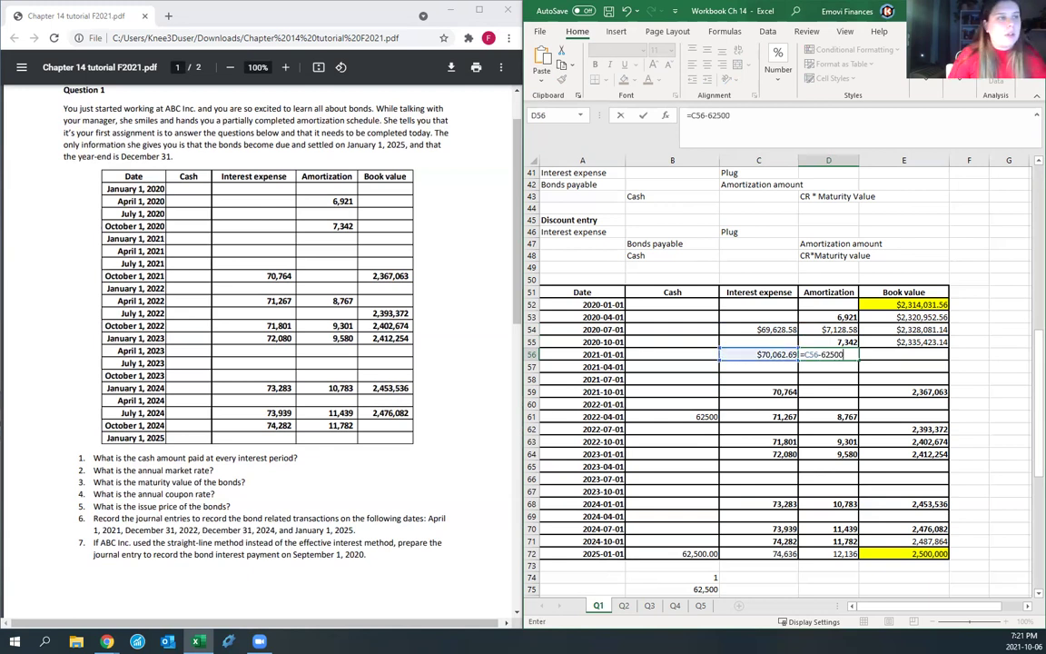
pyautogui.press('Return')
# Step: Calculate the 2021-01-01 book value in E56 by adding the amortization in D56 to the prior book value in E55
pyautogui.click(903, 354)
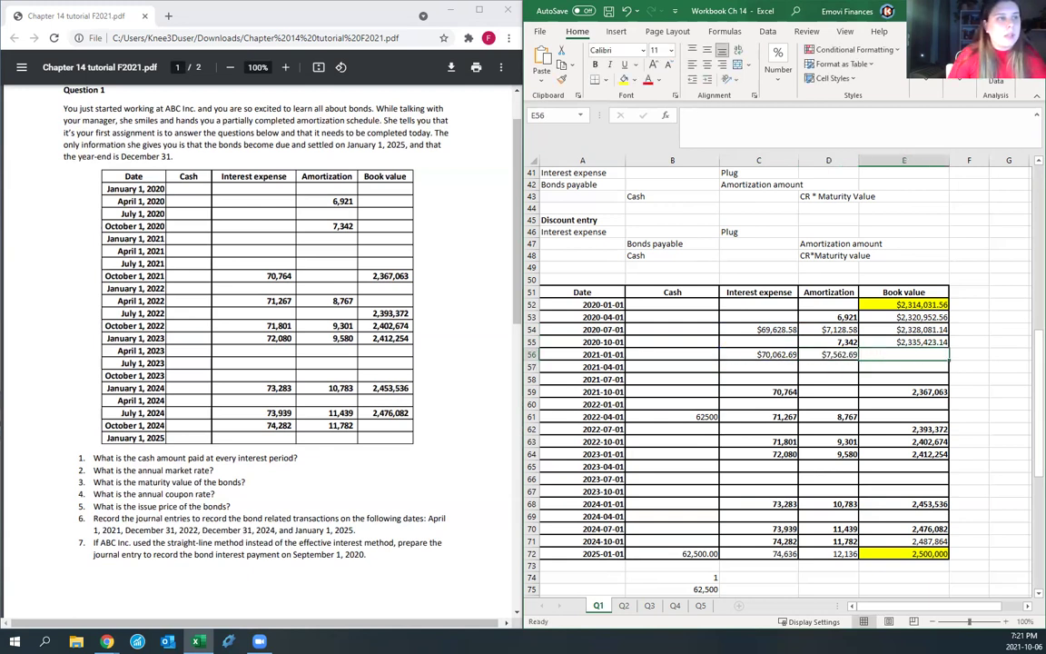
pyautogui.write('=')
pyautogui.write('D56')
pyautogui.press('Return')
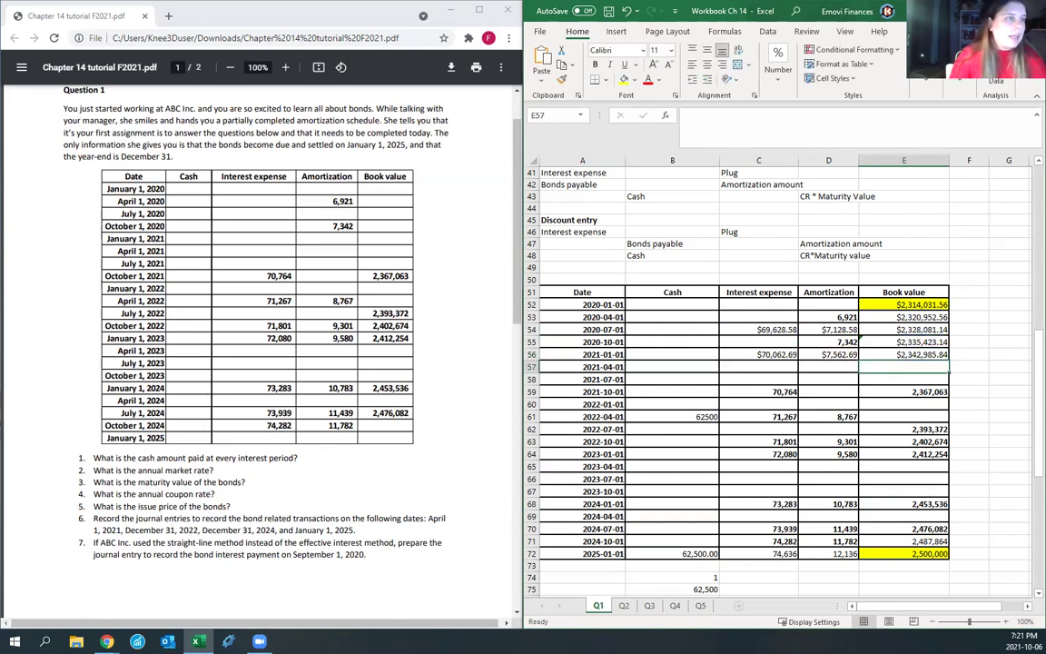
# Step: Enter 62500 as the 2021-04-01 cash payment in B57
pyautogui.press('Left')
pyautogui.press('Left')
pyautogui.press('Left')
pyautogui.press('Left')
pyautogui.press('Right')
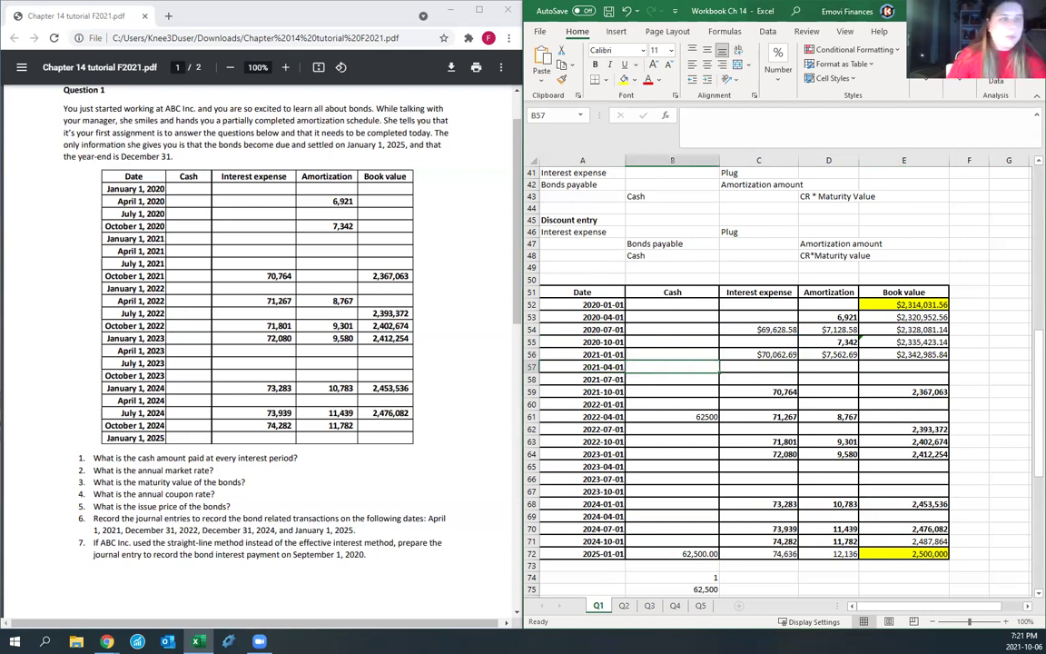
pyautogui.write('62500')
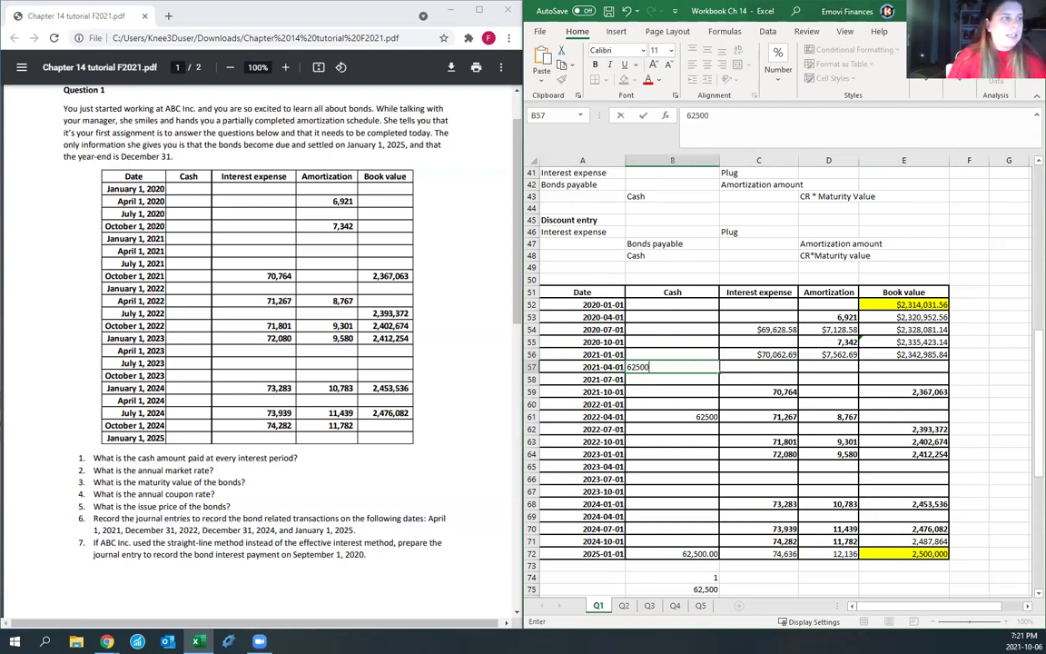
pyautogui.press('Tab')
# Step: Calculate the 2021-04-01 interest expense in C57 as the prior book value in E56 times .12/4
pyautogui.write('=')
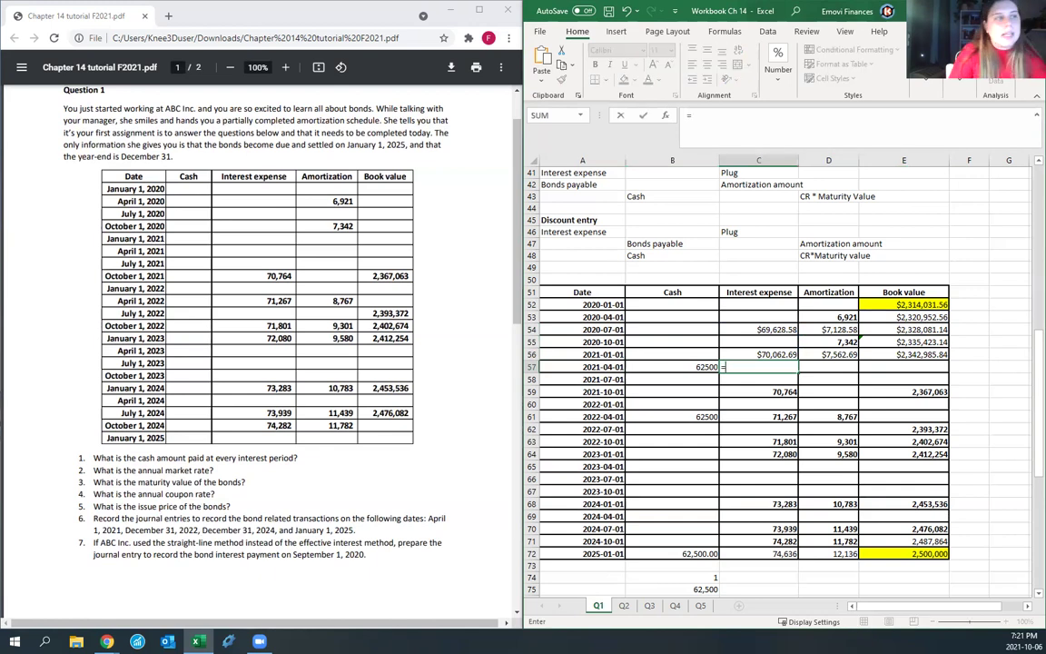
pyautogui.press('Up')
pyautogui.press('Right')
pyautogui.press('Right')
pyautogui.write('*.12/')
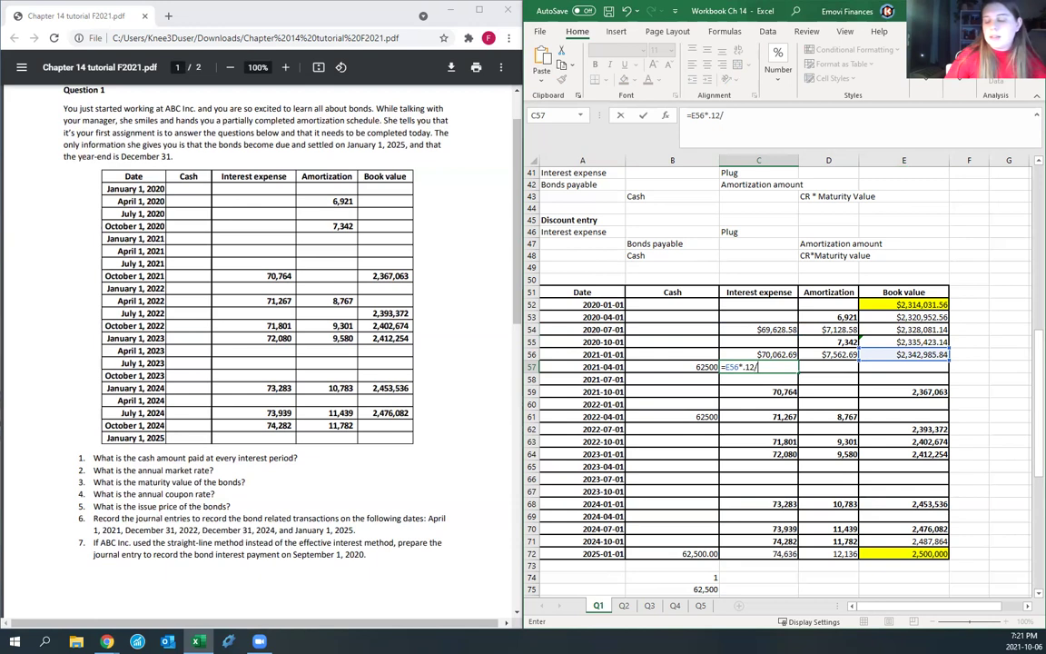
pyautogui.write('4')
pyautogui.press('Tab')
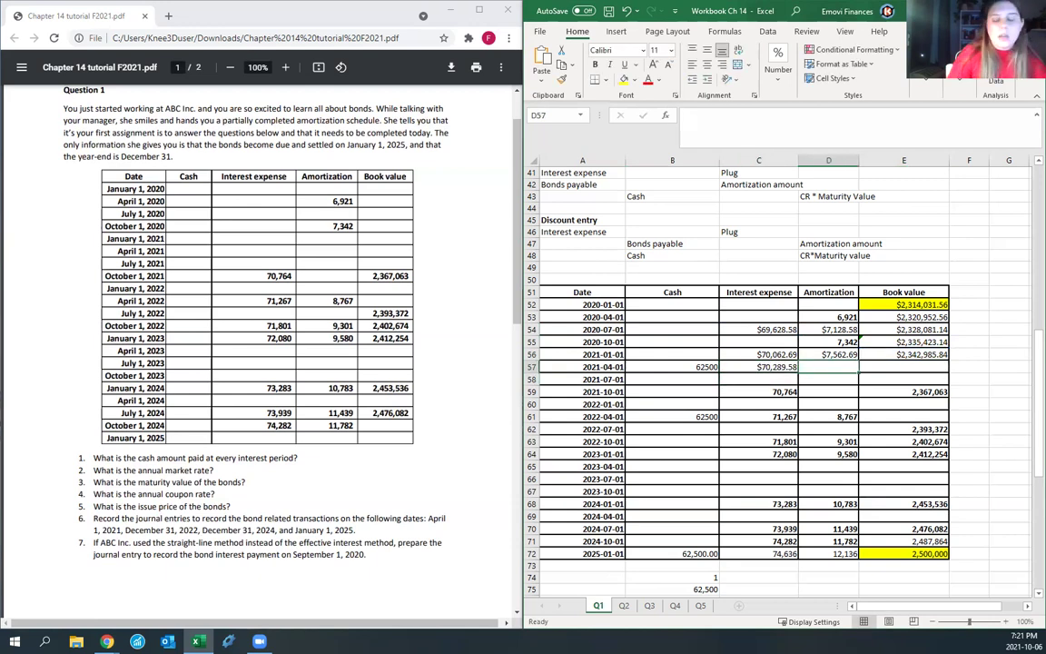
# Step: Calculate the 2021-04-01 amortization in D57 by subtracting the cash in B57 from the interest expense in C57
pyautogui.write('=')
pyautogui.press('Left')
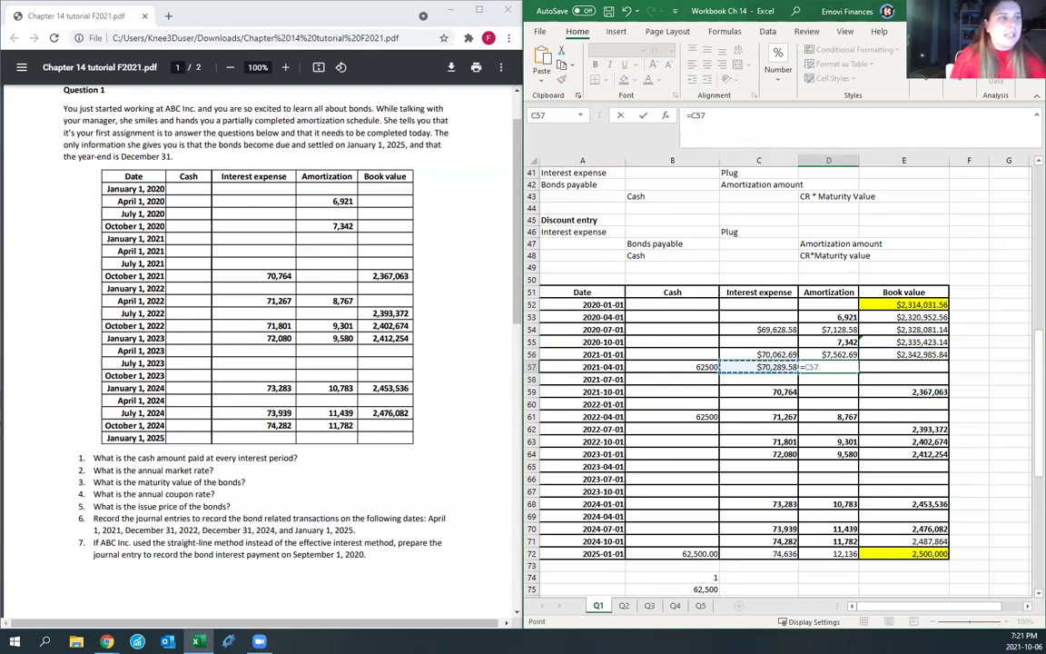
pyautogui.write('-')
pyautogui.press('Left')
pyautogui.press('Left')
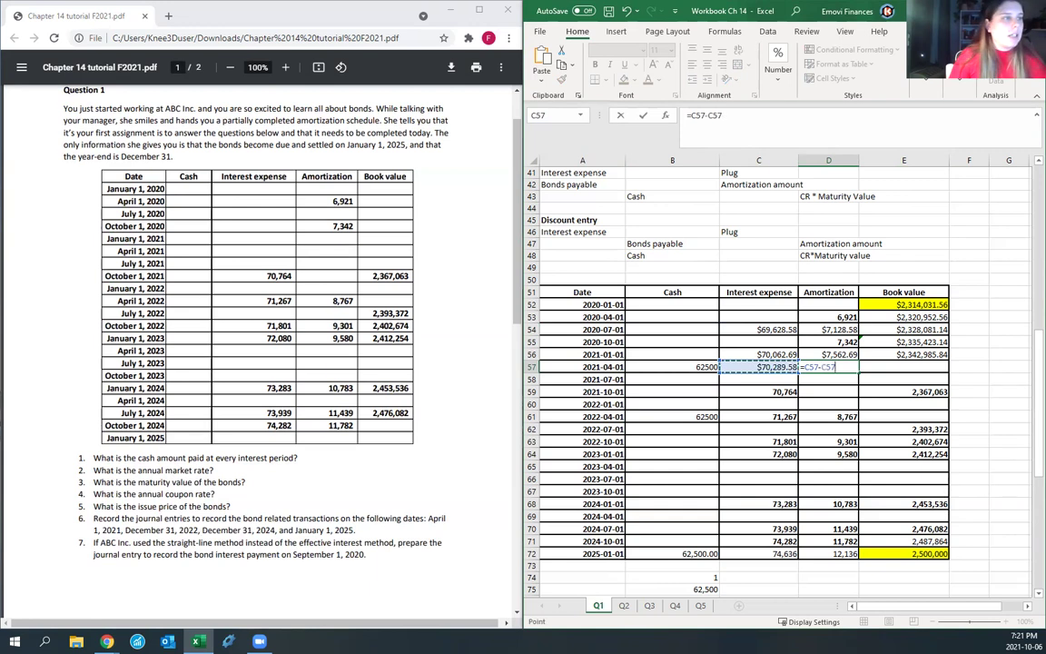
pyautogui.press('Tab')
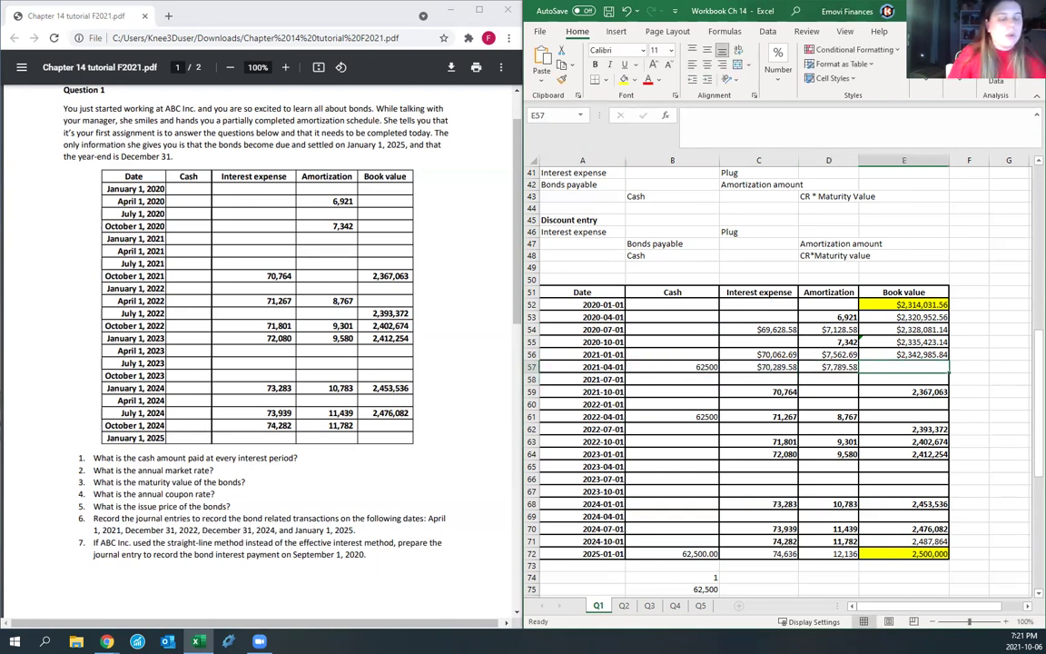
# Step: Calculate the 2021-04-01 book value in E57 by adding the amortization in D57 to the prior book value in E56
pyautogui.write('=')
pyautogui.press('Up')
pyautogui.write('+')
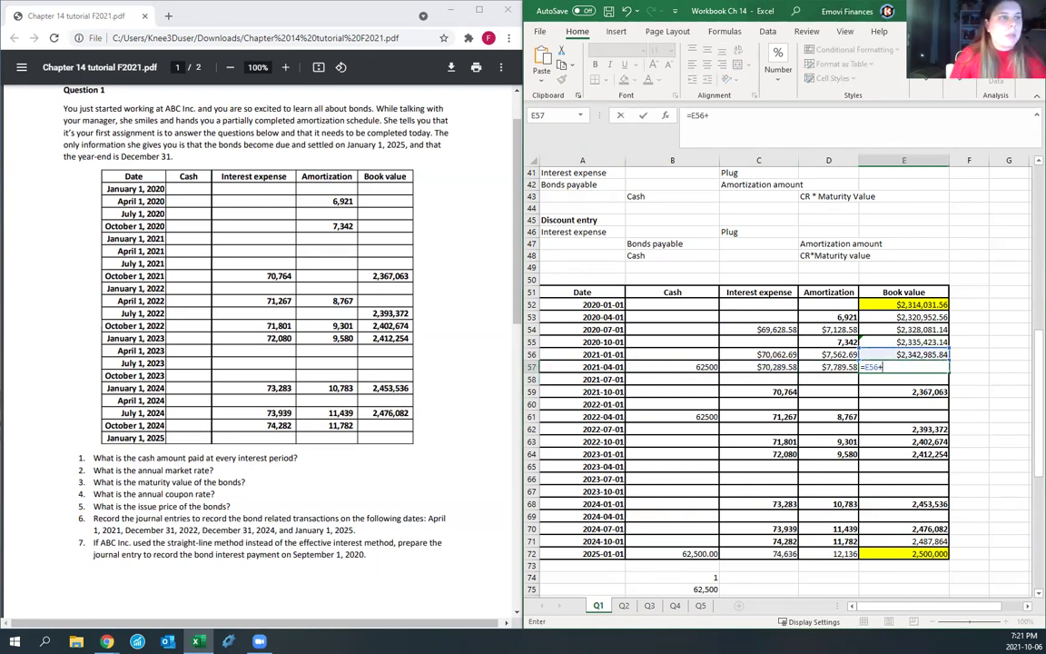
pyautogui.press('Left')
pyautogui.press('Return')
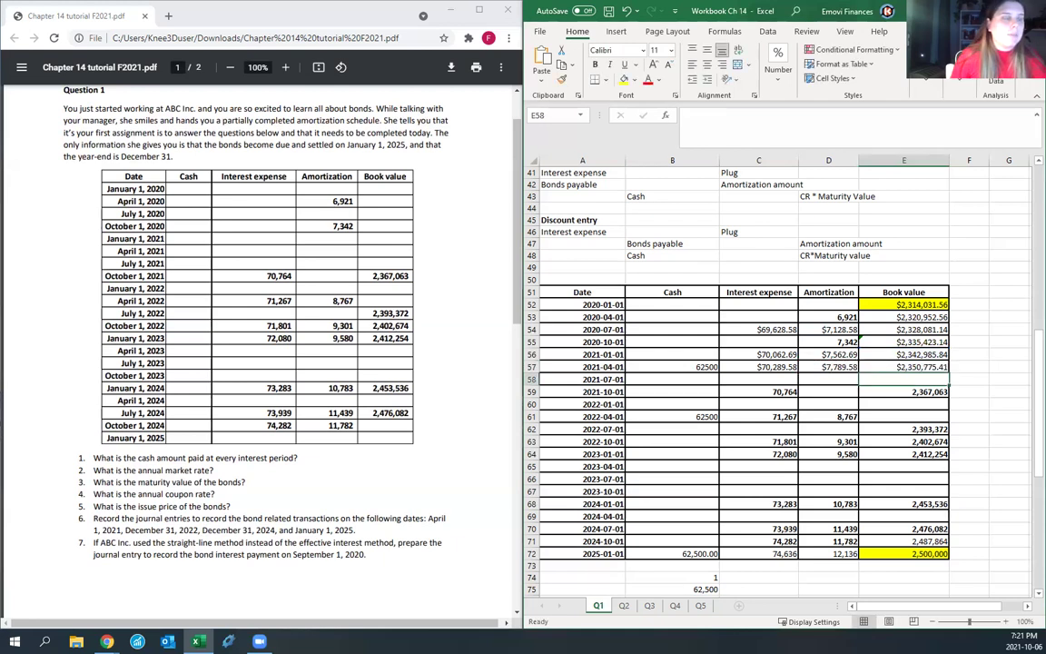
# Step: Highlight the 2021-04-01 schedule values in B57 to E57 in yellow
pyautogui.scroll(-2, 726, 336)
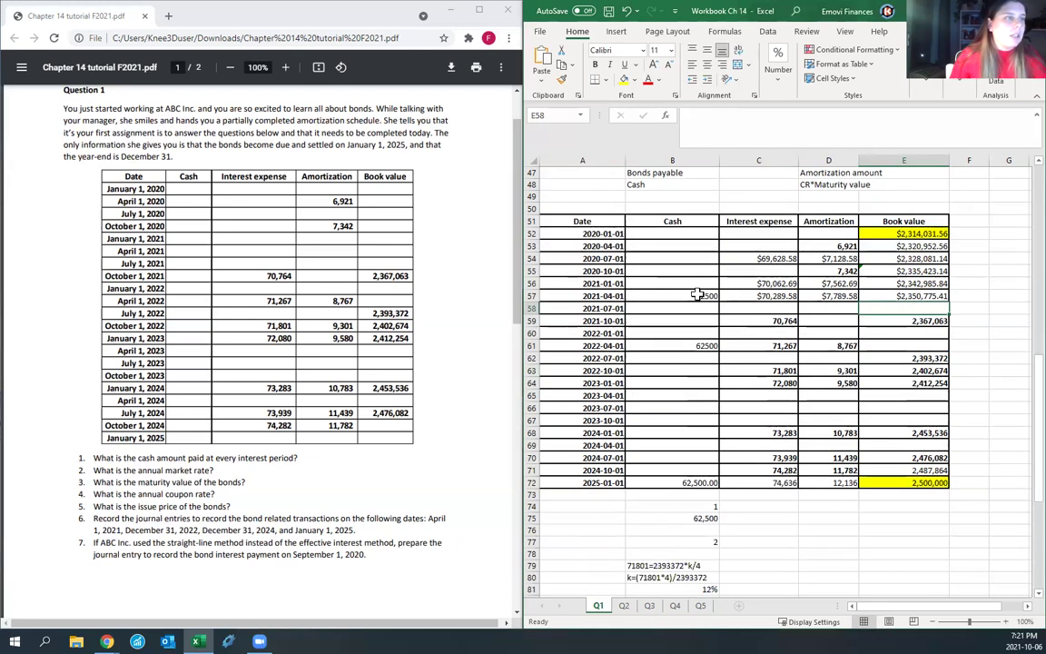
pyautogui.moveTo(701, 296); pyautogui.dragTo(866, 293)
pyautogui.click(623, 79)
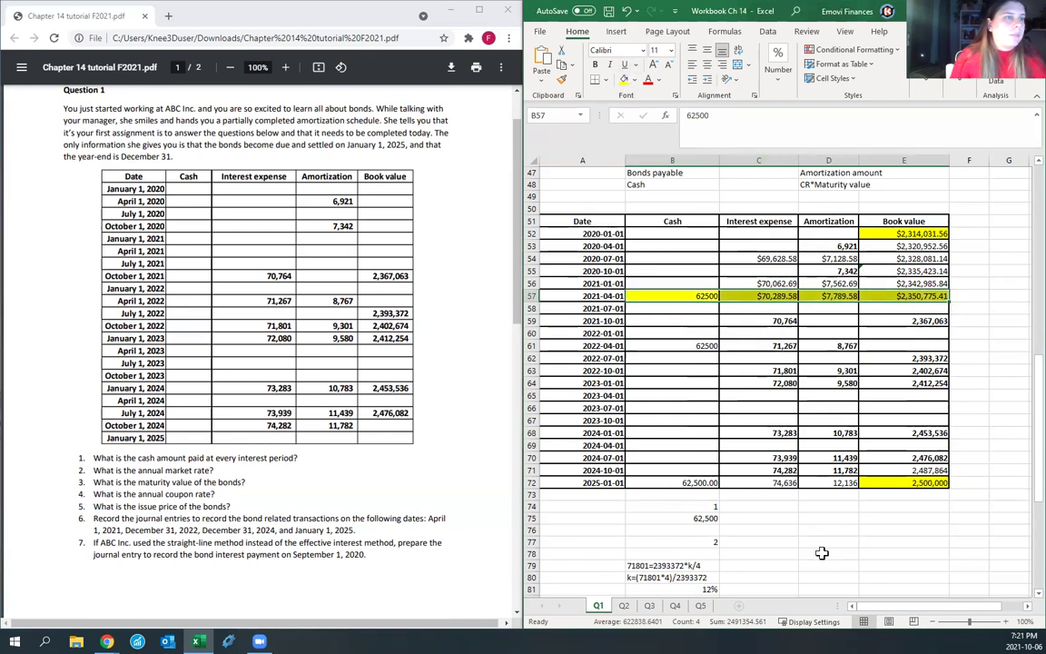
# Step: Enter Interest expense in A105 as the debit account of the journal entry below the dates
pyautogui.scroll(-1, 799, 508)
pyautogui.click(799, 542)
pyautogui.scroll(-6, 792, 503)
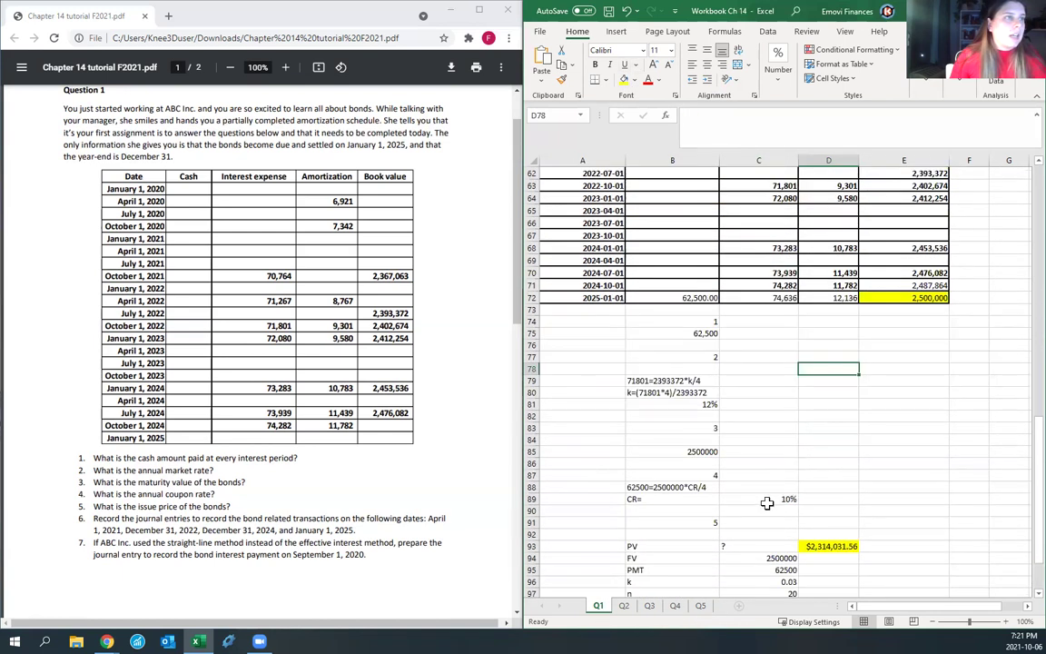
pyautogui.scroll(-6, 767, 502)
pyautogui.scroll(-1, 763, 503)
pyautogui.click(558, 395)
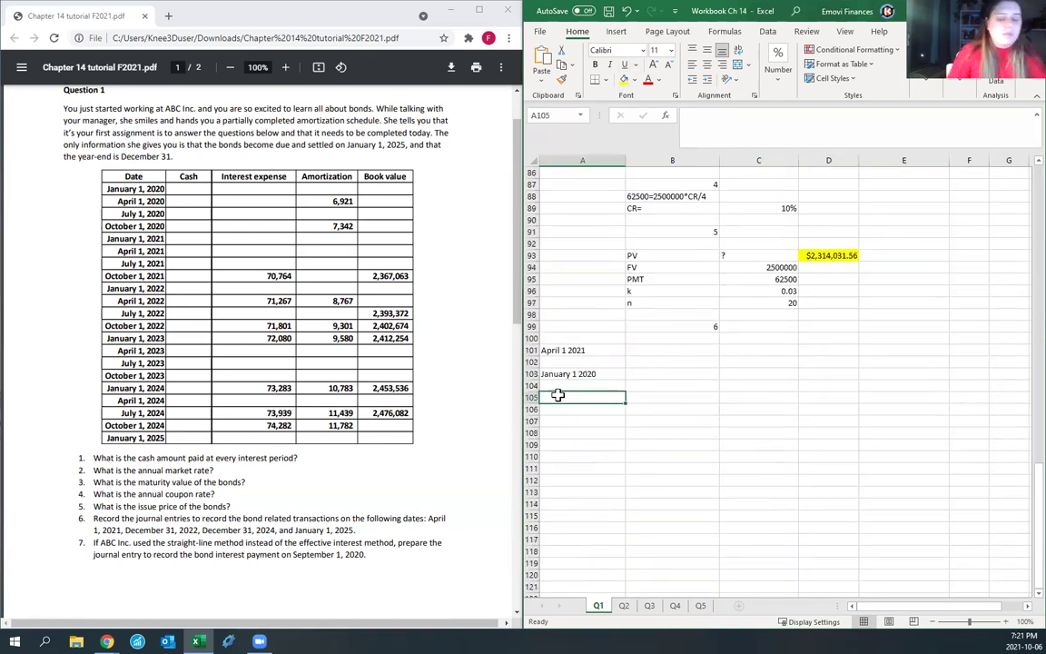
pyautogui.write('Interest expense')
pyautogui.press('Return')
pyautogui.press('Right')
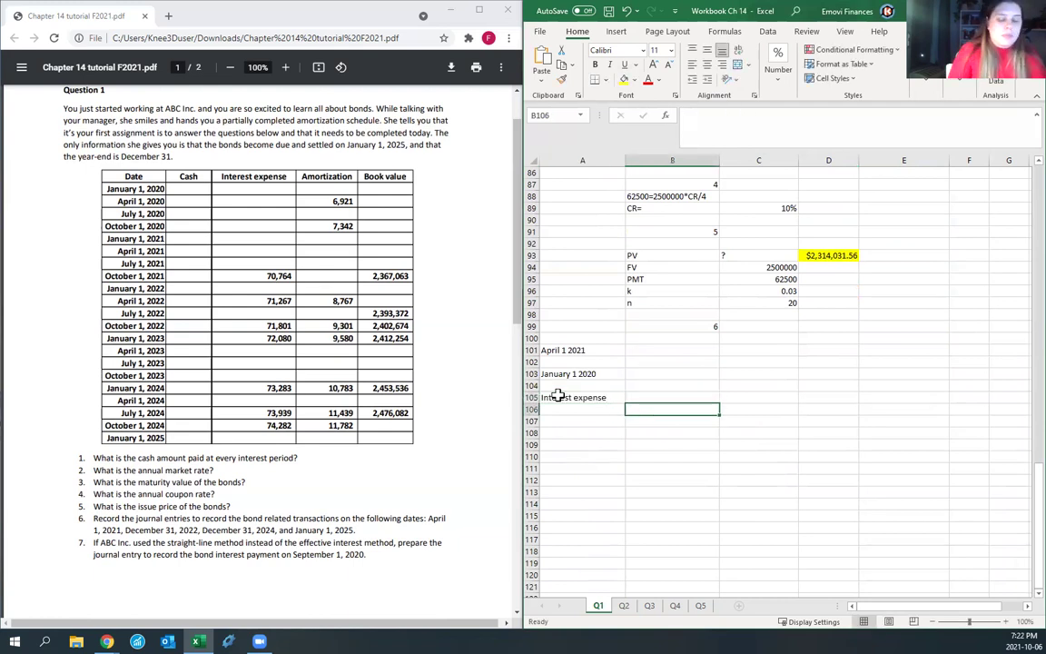
# Step: Enter Bonds payable in B106 and Cash in B107 as the credit accounts of the journal entry
pyautogui.write('Bonds payable')
pyautogui.press('Return')
pyautogui.write('Cas')
pyautogui.press('Up')
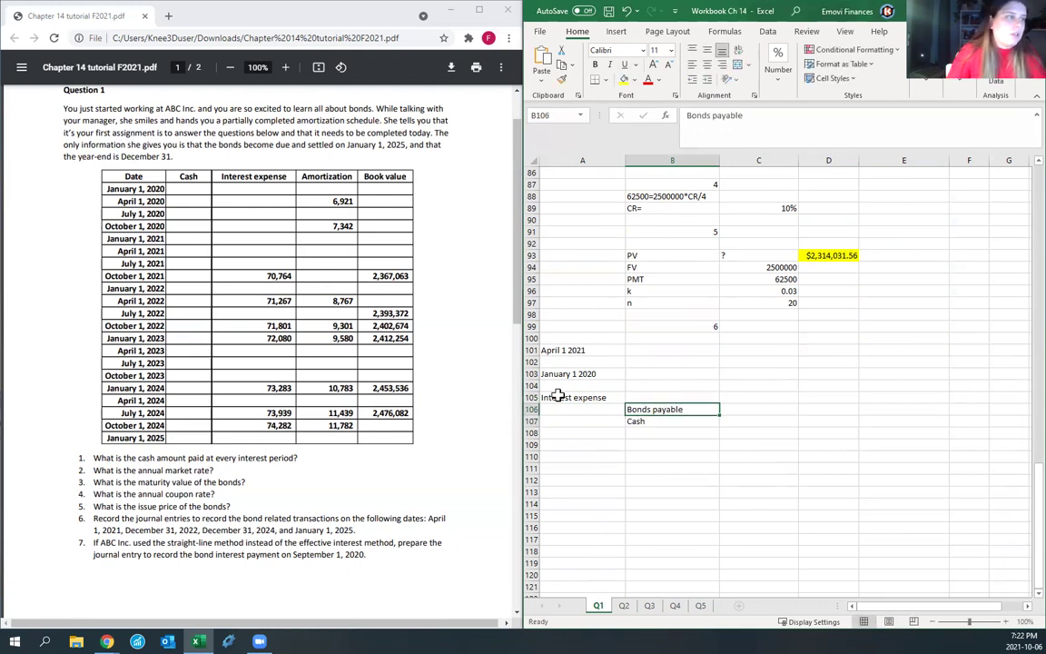
# Step: Link the interest expense debit in C105 to the 2021-04-01 interest expense in C57
pyautogui.press('Up')
pyautogui.press('Right')
pyautogui.write('=')
pyautogui.click(556, 374)
pyautogui.press('BackSpace')
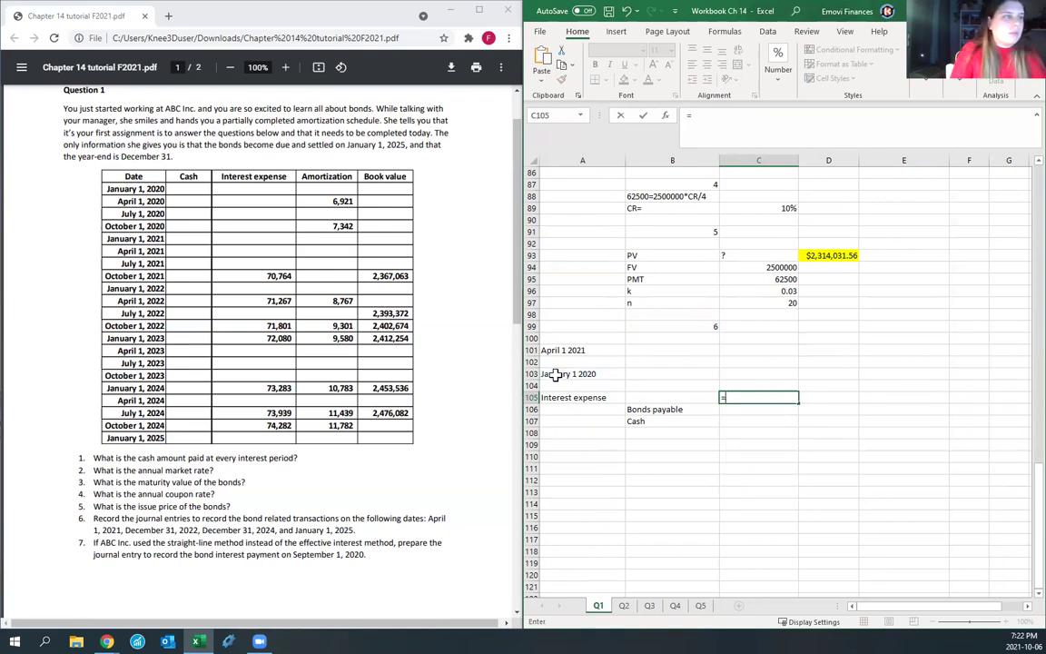
pyautogui.write('=')
pyautogui.scroll(6, 688, 361)
pyautogui.scroll(7, 688, 361)
pyautogui.click(754, 297)
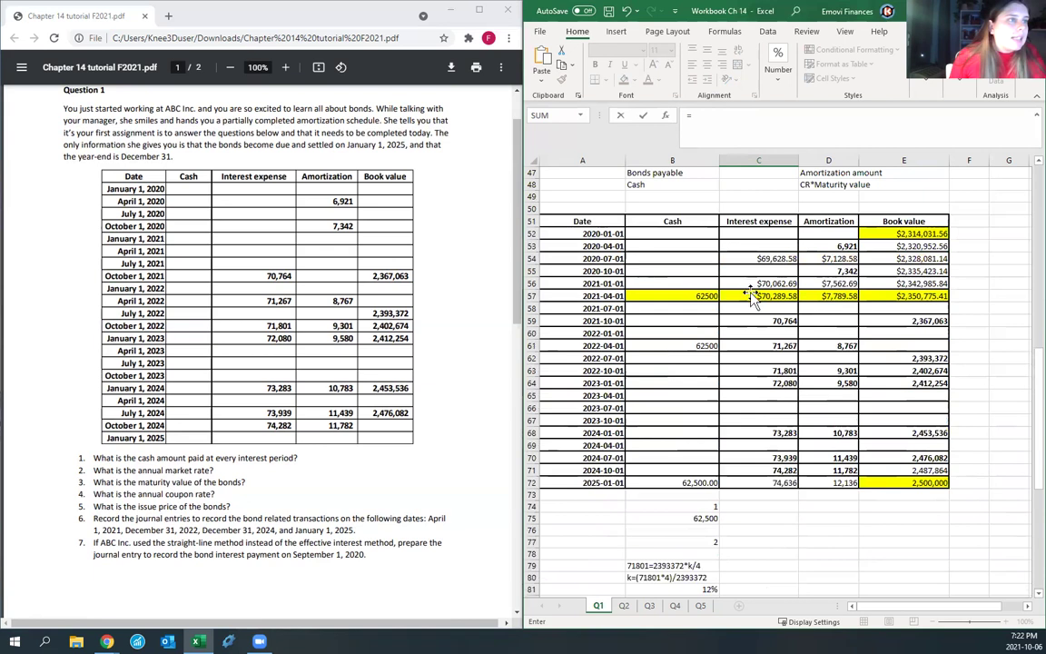
pyautogui.press('Return')
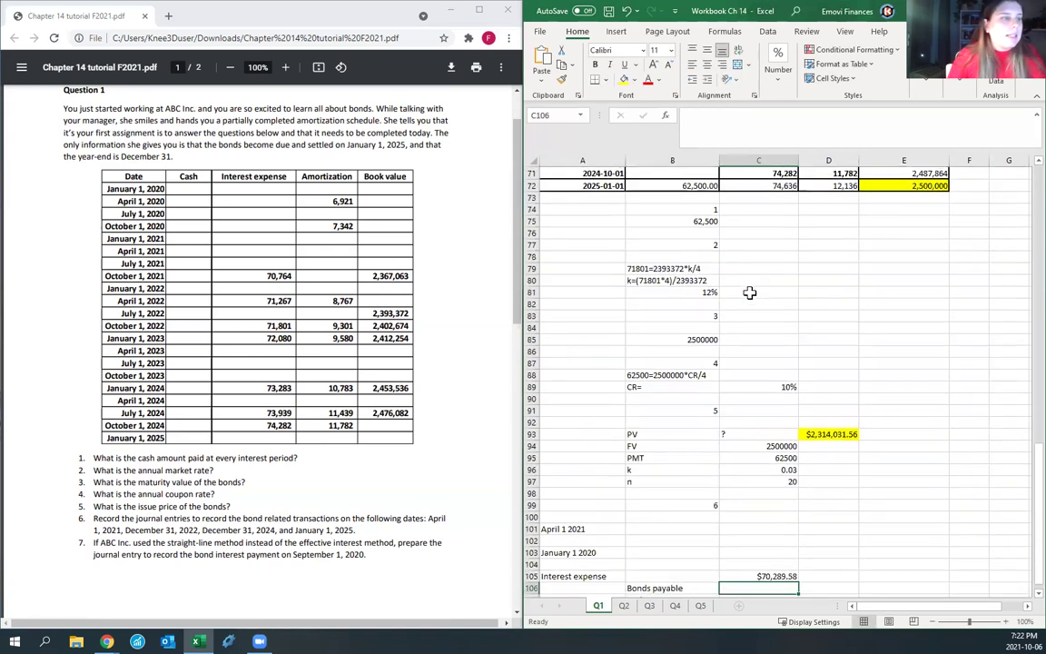
# Step: Link the bonds payable credit in D106 to the amortization in D57 and the cash credit in D107 to the schedule's 62500 cash payment
pyautogui.write('=')
pyautogui.scroll(8, 762, 272)
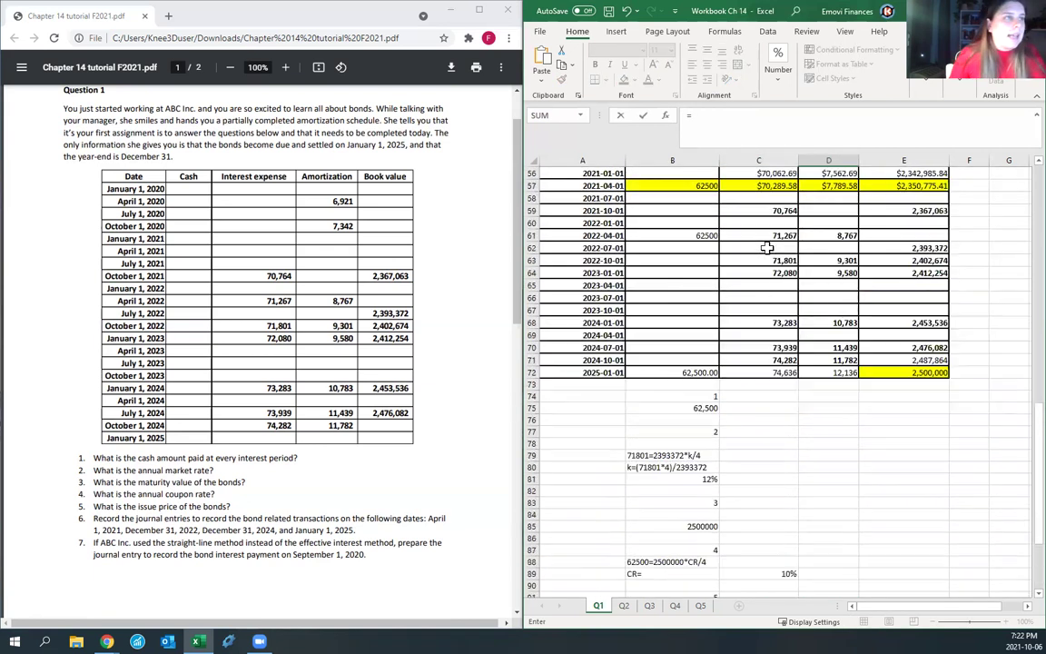
pyautogui.click(816, 293)
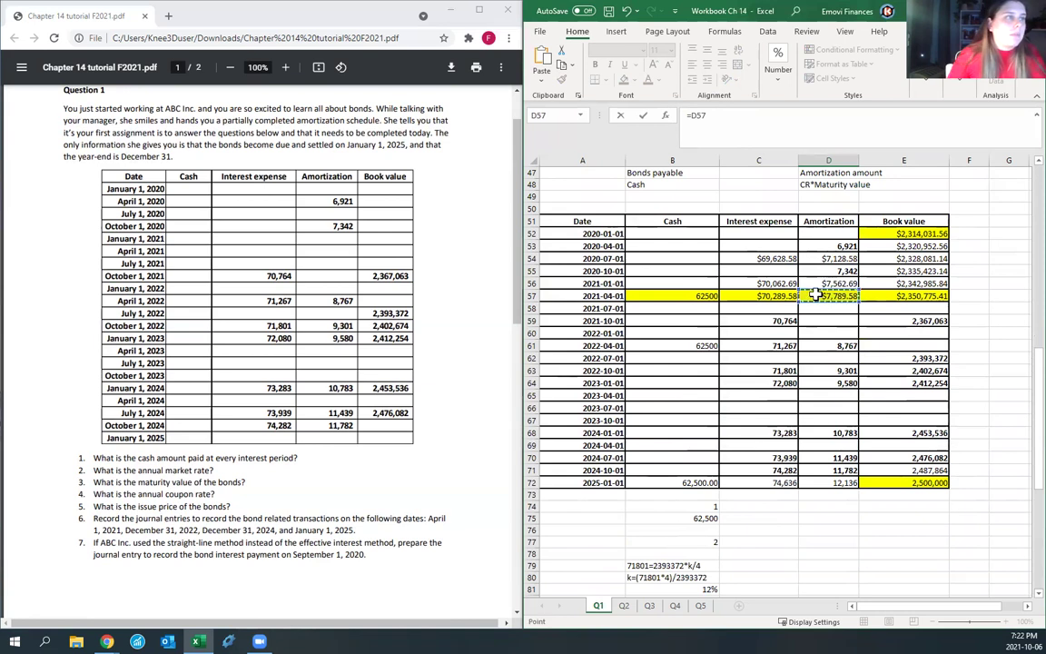
pyautogui.press('Return')
pyautogui.write('=')
pyautogui.scroll(7, 815, 294)
pyautogui.click(702, 248)
pyautogui.press('Return')
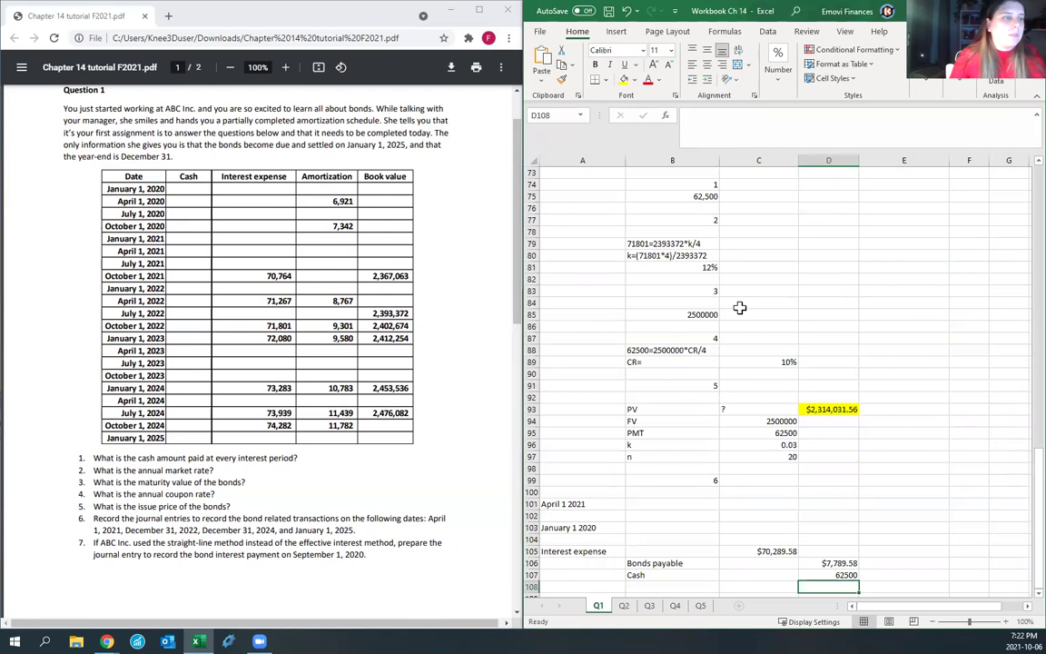
# Step: Clear the January 1 2020 date and delete the empty rows 102 to 104 above the journal entry
pyautogui.scroll(-3, 630, 415)
pyautogui.click(591, 420)
pyautogui.press('Delete')
pyautogui.moveTo(531, 409); pyautogui.dragTo(531, 426)
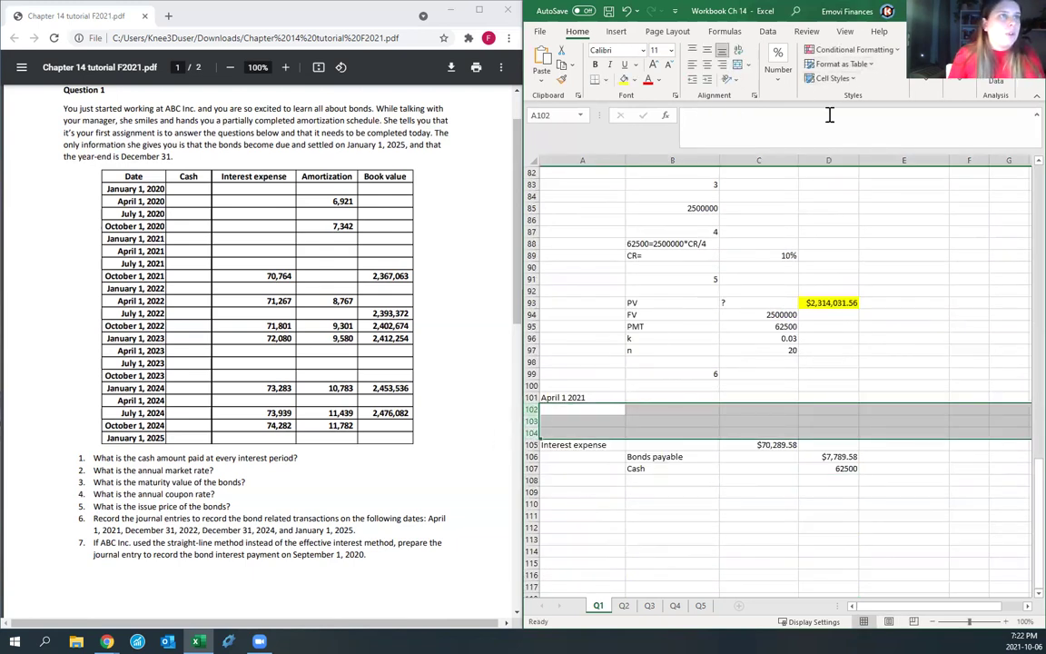
pyautogui.click(928, 82)
pyautogui.click(953, 116)
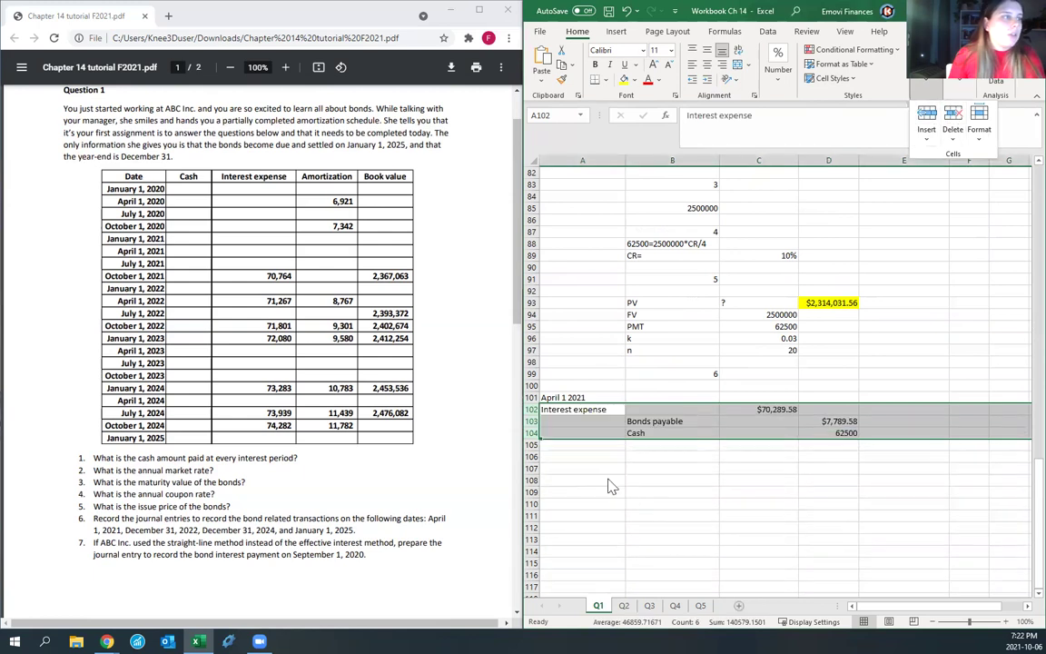
pyautogui.click(621, 502)
# Step: Enter the date December 31, 2022 in A106 and copy the account names from the April 1 2021 entry to A107
pyautogui.click(597, 458)
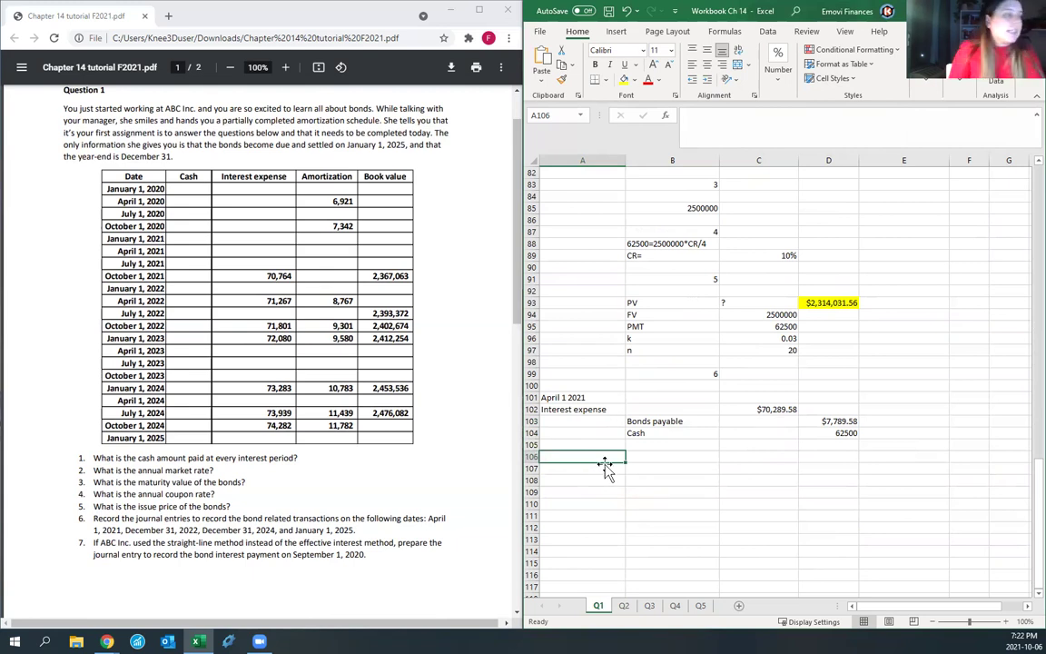
pyautogui.write('December 31, 2022')
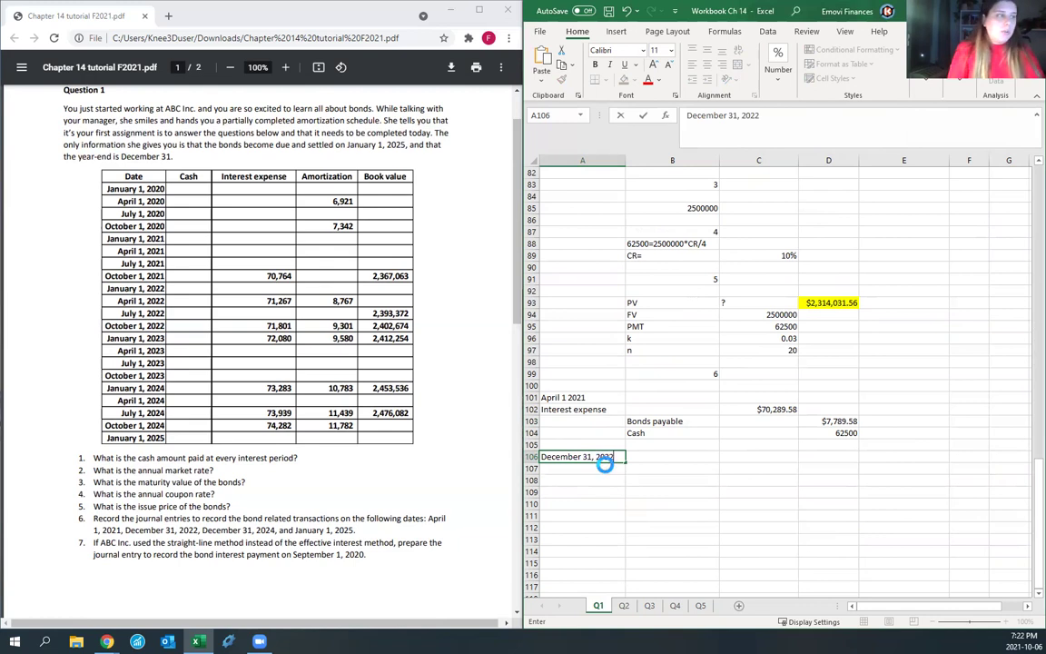
pyautogui.press('Return')
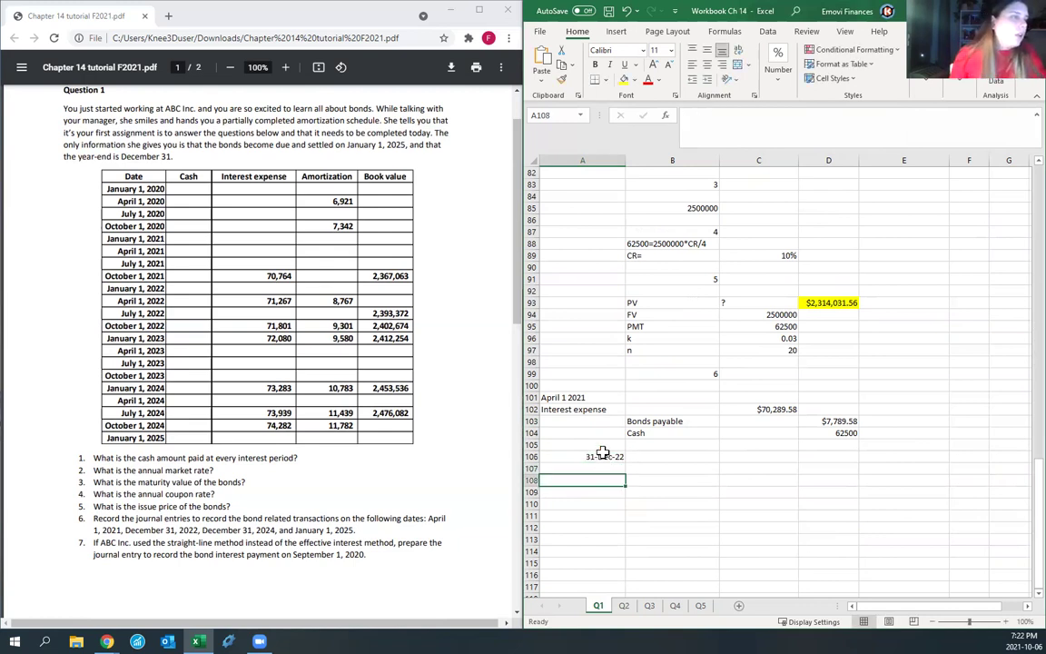
pyautogui.moveTo(543, 409); pyautogui.dragTo(656, 434)
pyautogui.hotkey('ctrl', 'c')
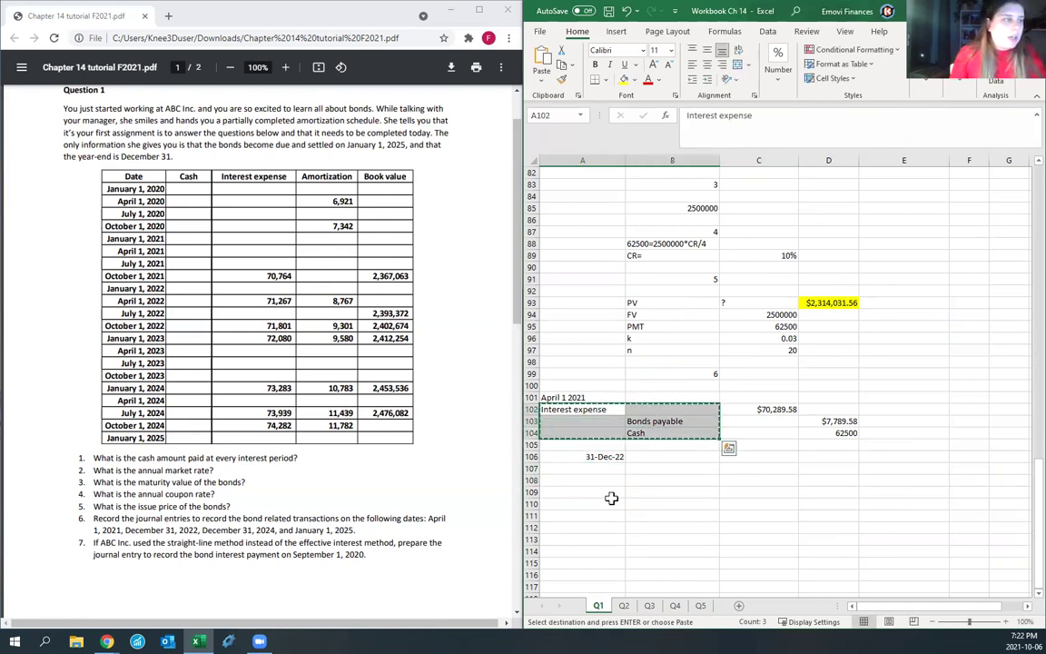
pyautogui.click(583, 469)
pyautogui.hotkey('ctrl', 'v')
pyautogui.click(621, 526)
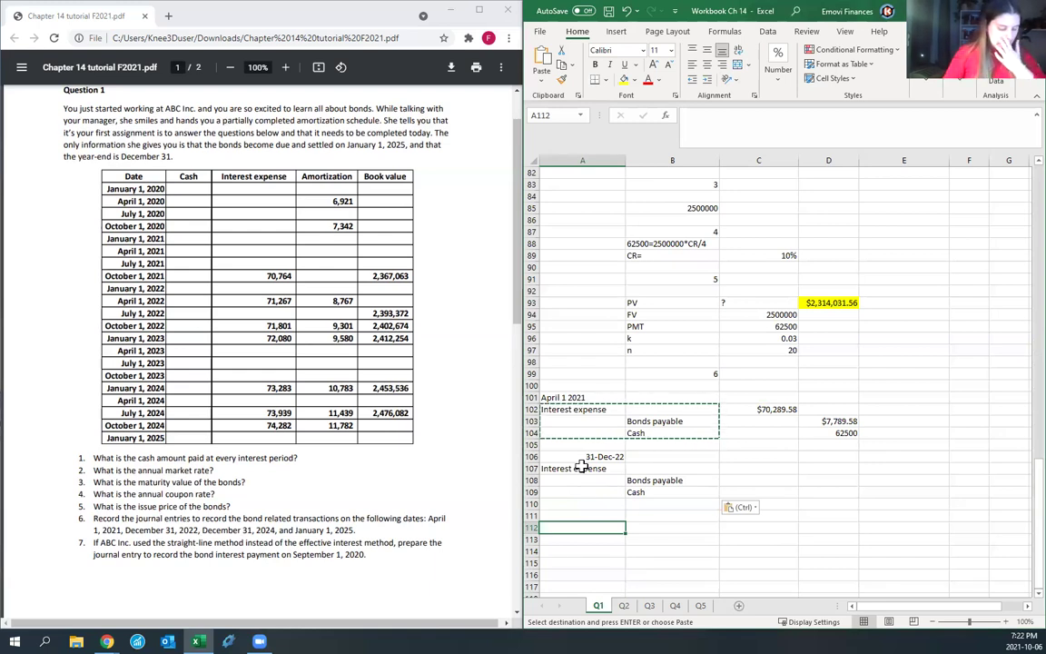
# Step: Replace Cash with Interest payable in B109 of the December 31, 2022 entry
pyautogui.click(658, 492)
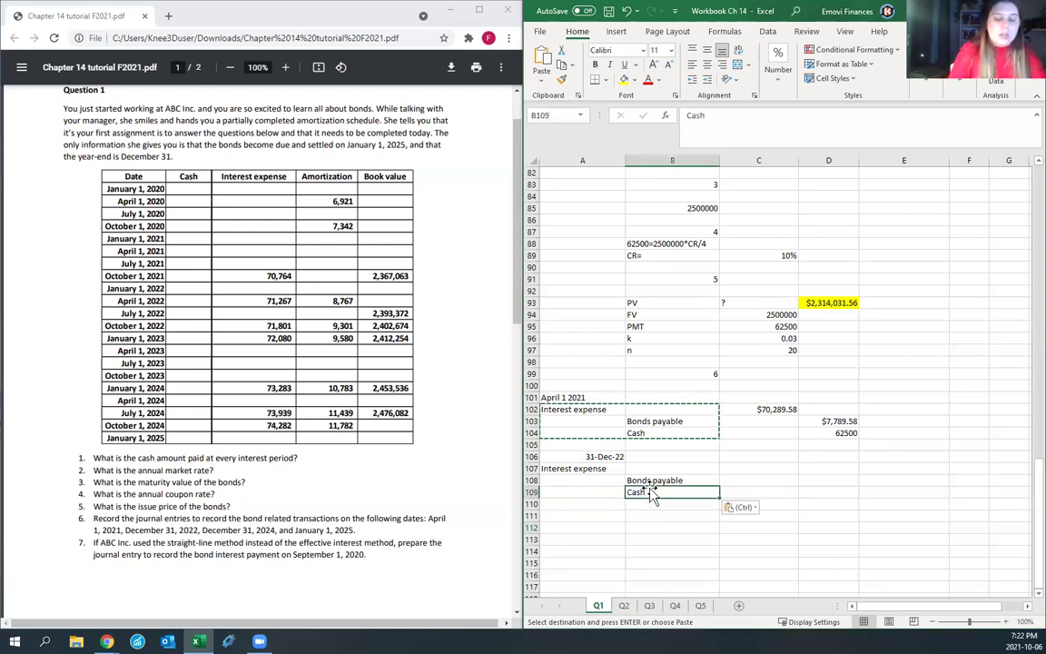
pyautogui.write('Interest payab')
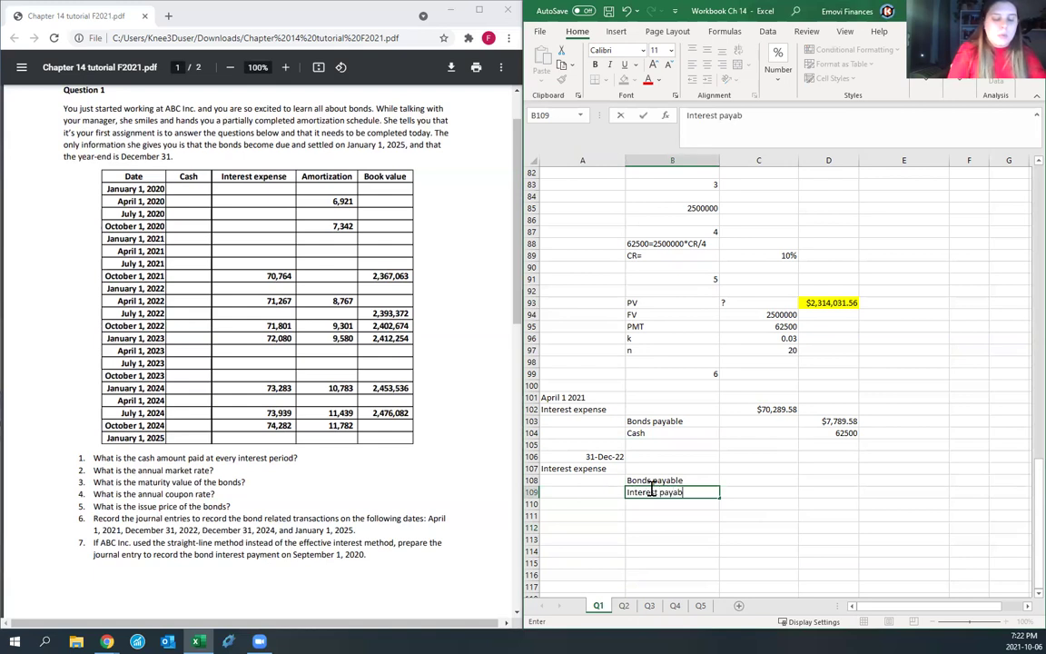
pyautogui.write('le')
pyautogui.hotkey('ctrl', 'Return')
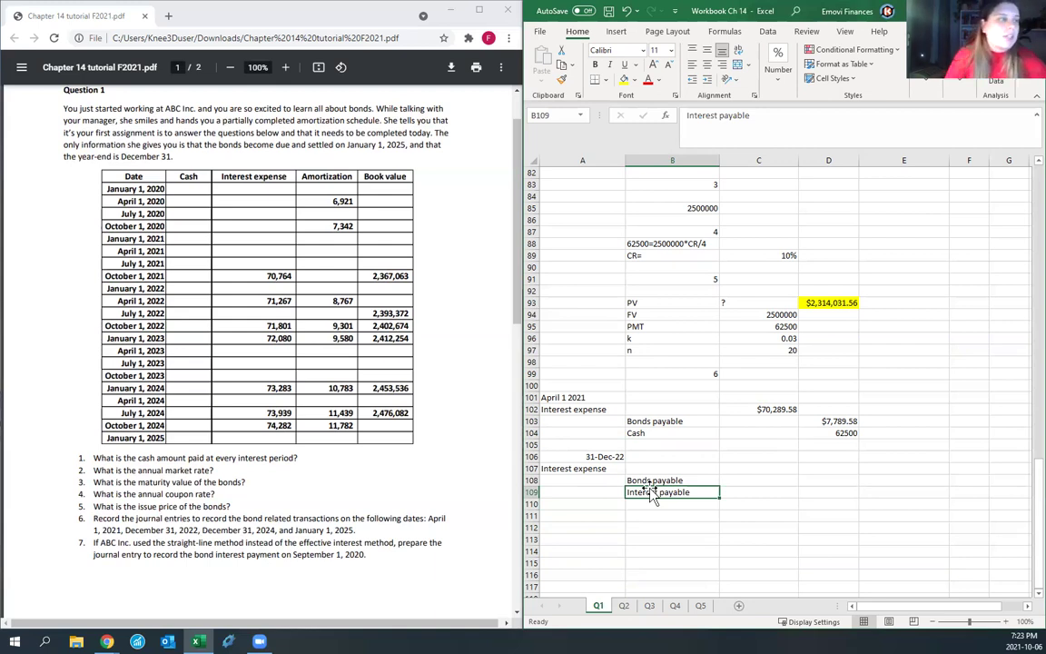
# Step: Enter 62500 as the 2023-01-01 cash in B64 and highlight B64 to E64 in yellow
pyautogui.scroll(12, 650, 454)
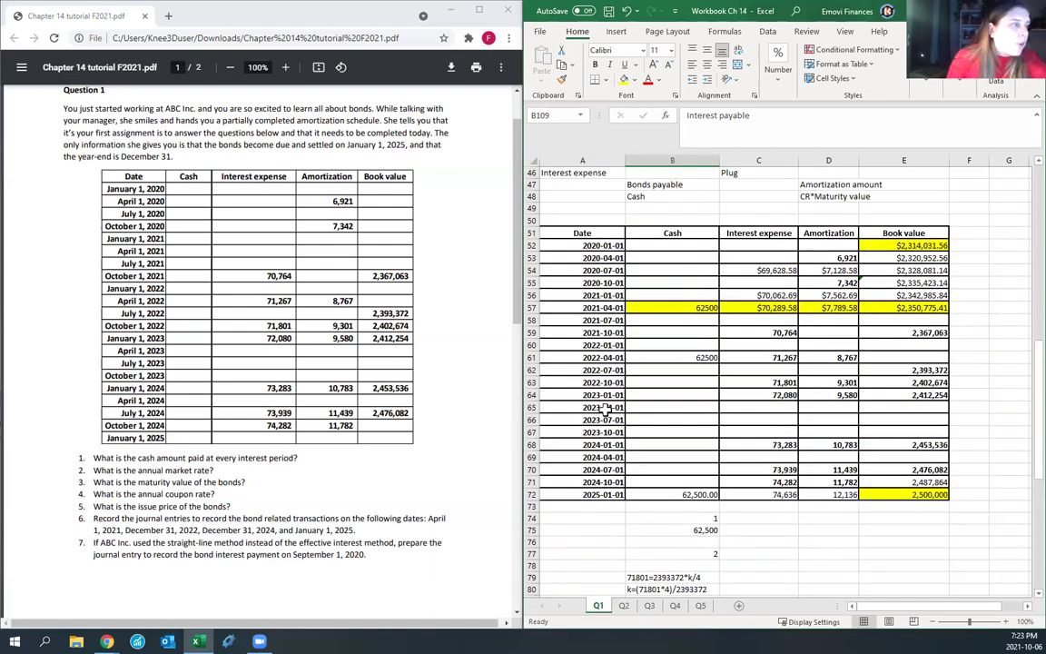
pyautogui.click(711, 394)
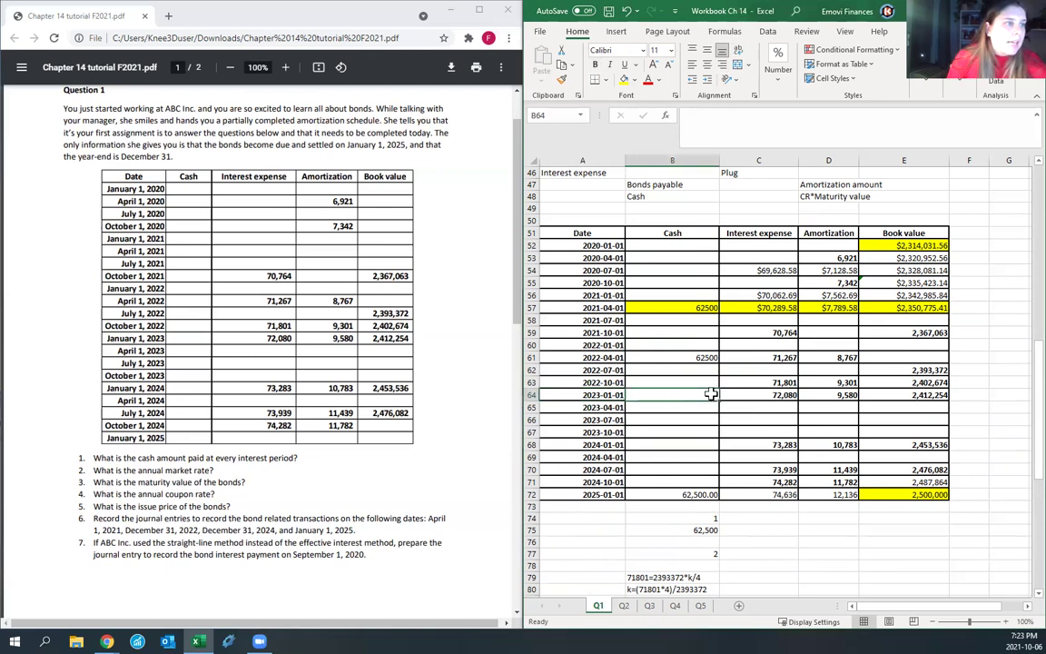
pyautogui.write('62500')
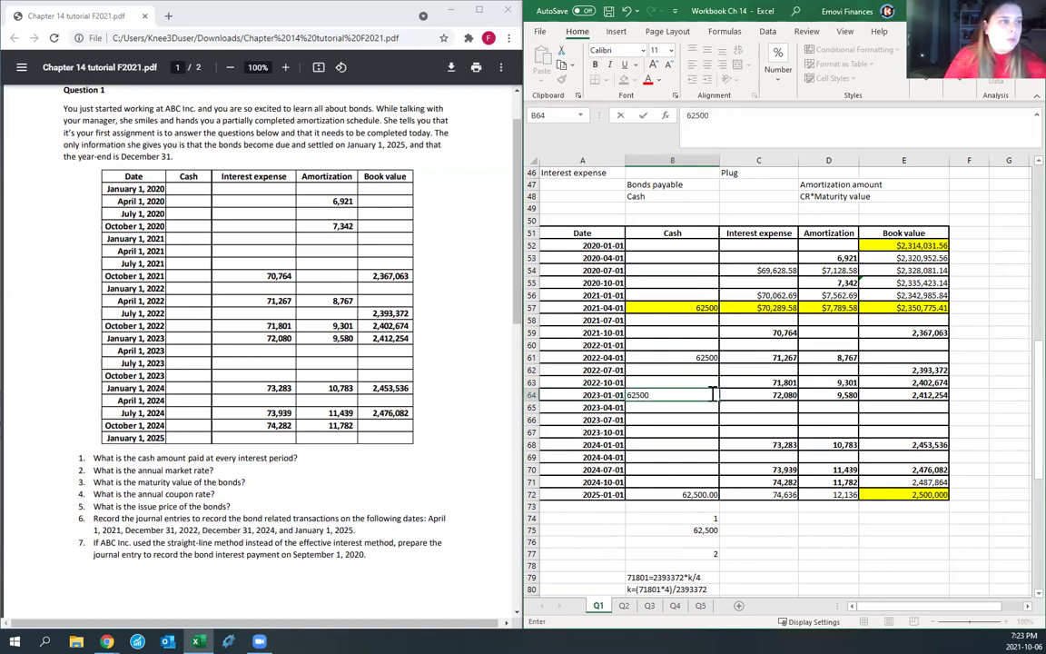
pyautogui.press('Return')
pyautogui.moveTo(713, 394); pyautogui.dragTo(903, 395)
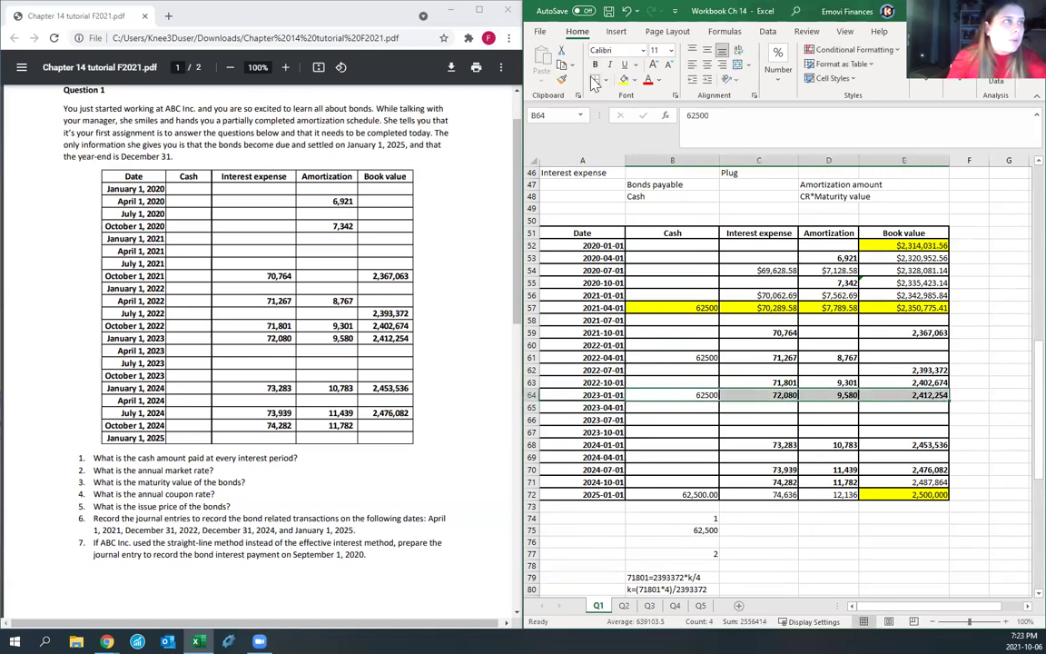
pyautogui.press('F4')
pyautogui.click(747, 460)
# Step: Enter 62500 as the interest payable credit in D109 and link the bonds payable credit in D108 to the amortization in D64
pyautogui.scroll(-14, 690, 427)
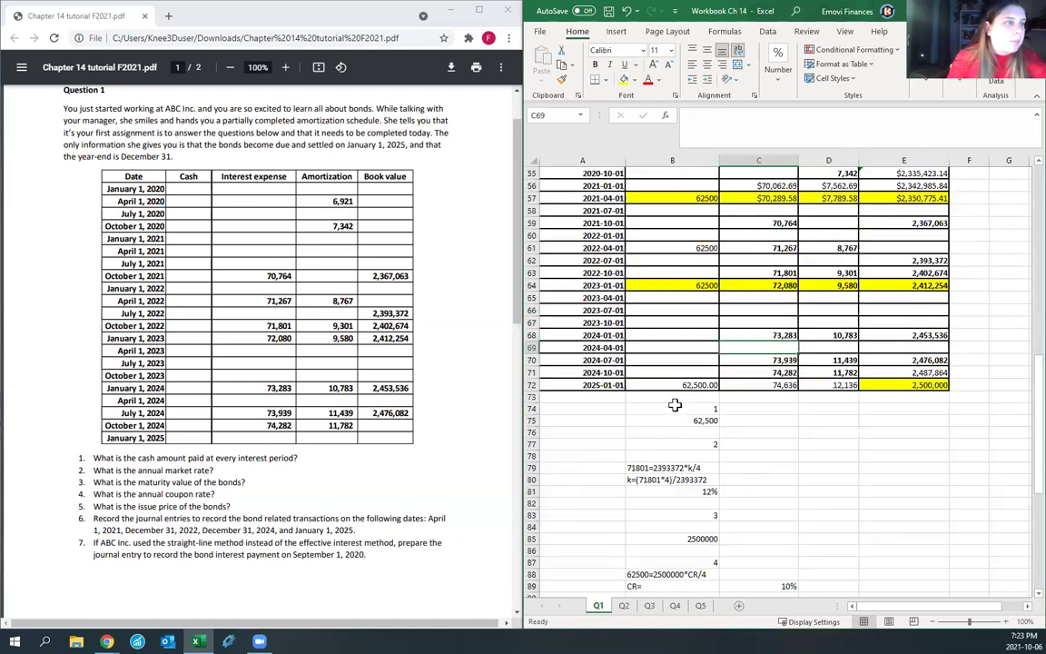
pyautogui.click(822, 424)
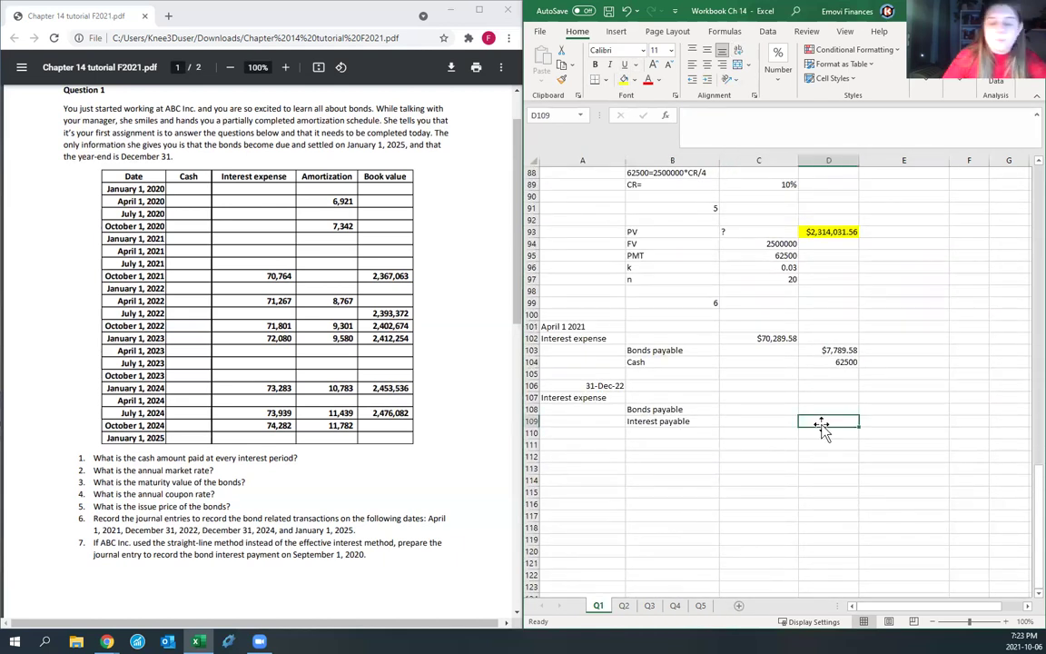
pyautogui.write('62500')
pyautogui.press('Up')
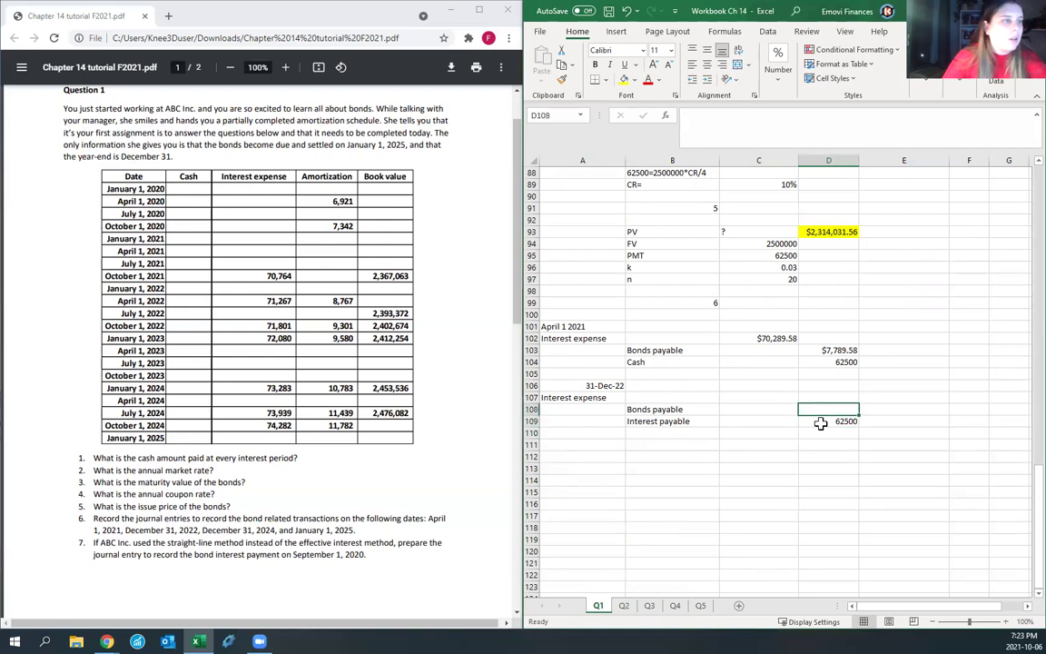
pyautogui.write('=')
pyautogui.scroll(11, 818, 400)
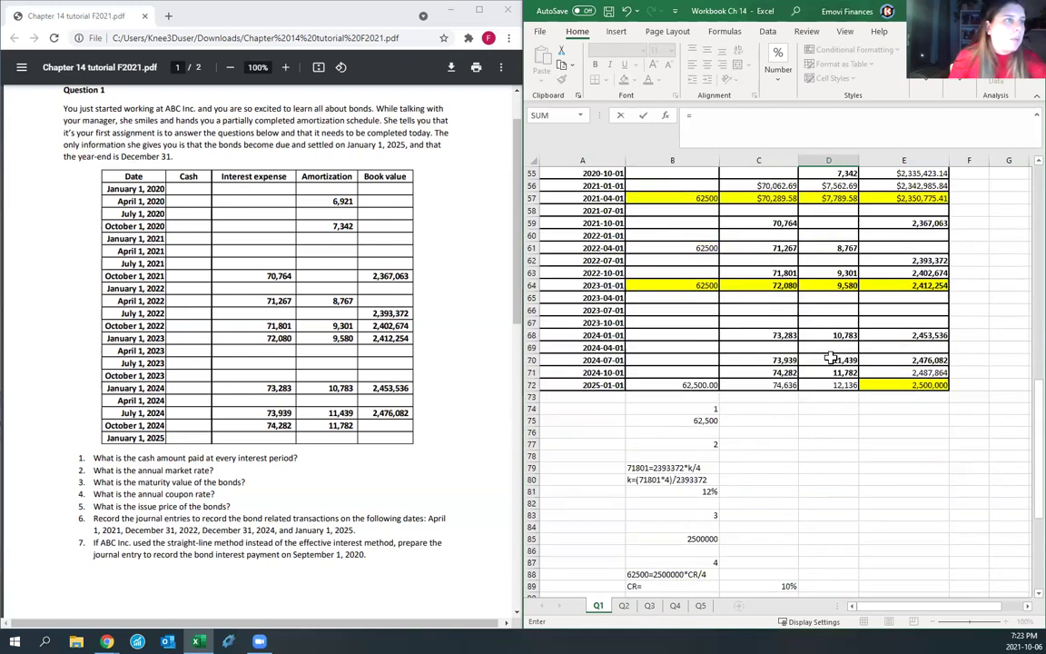
pyautogui.click(803, 289)
pyautogui.press('Return')
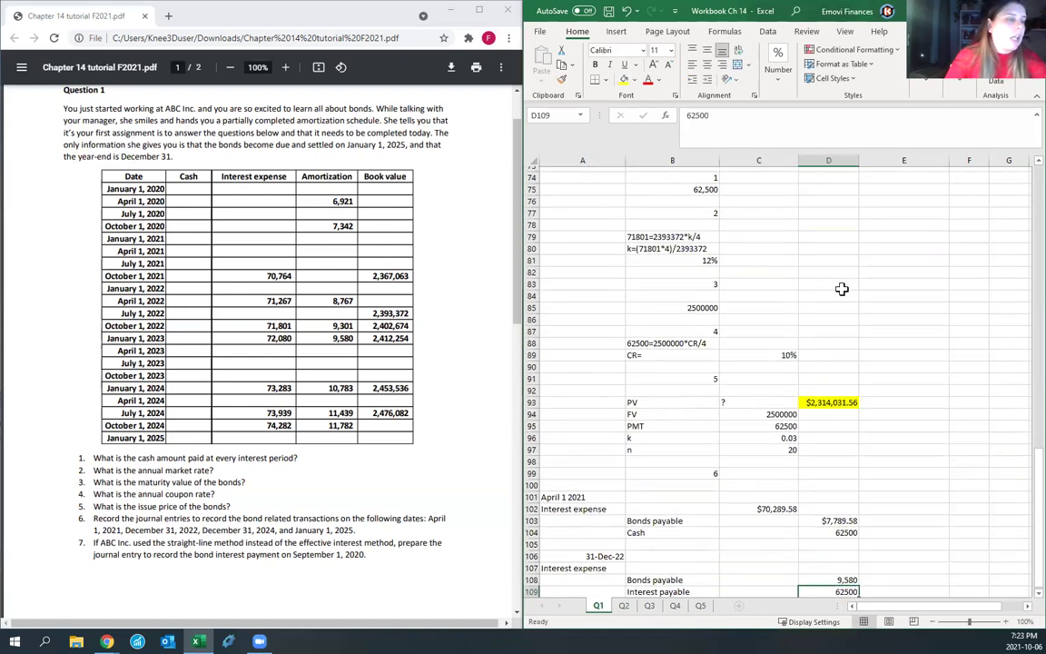
# Step: Link the interest expense debit in C107 to the 2023-01-01 interest expense in C64
pyautogui.press('Up')
pyautogui.press('Left')
pyautogui.write('=')
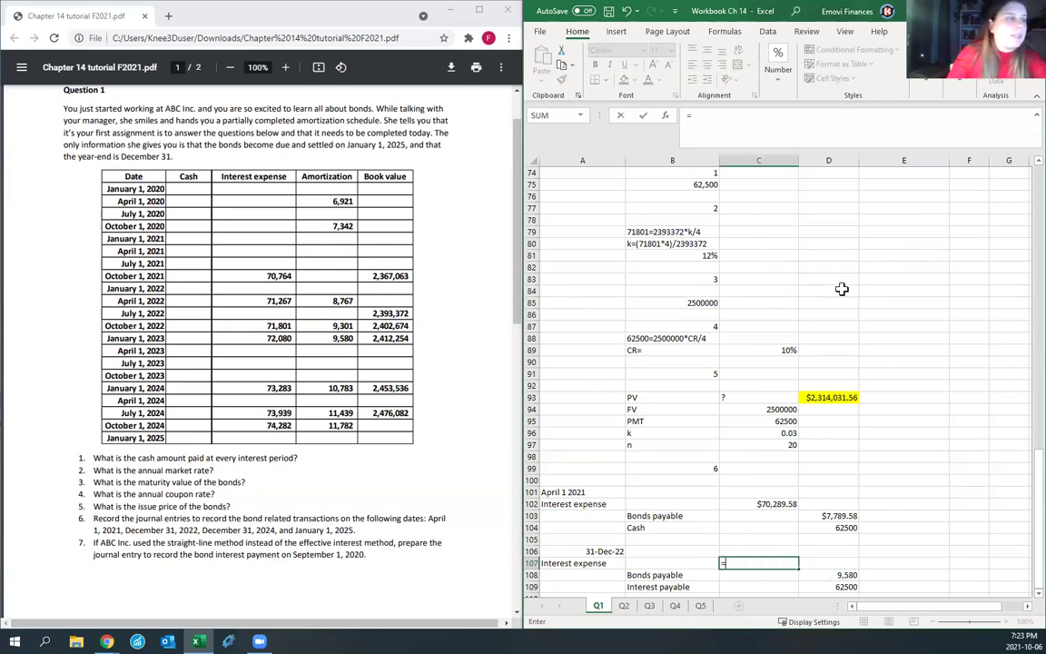
pyautogui.scroll(6, 804, 254)
pyautogui.click(797, 273)
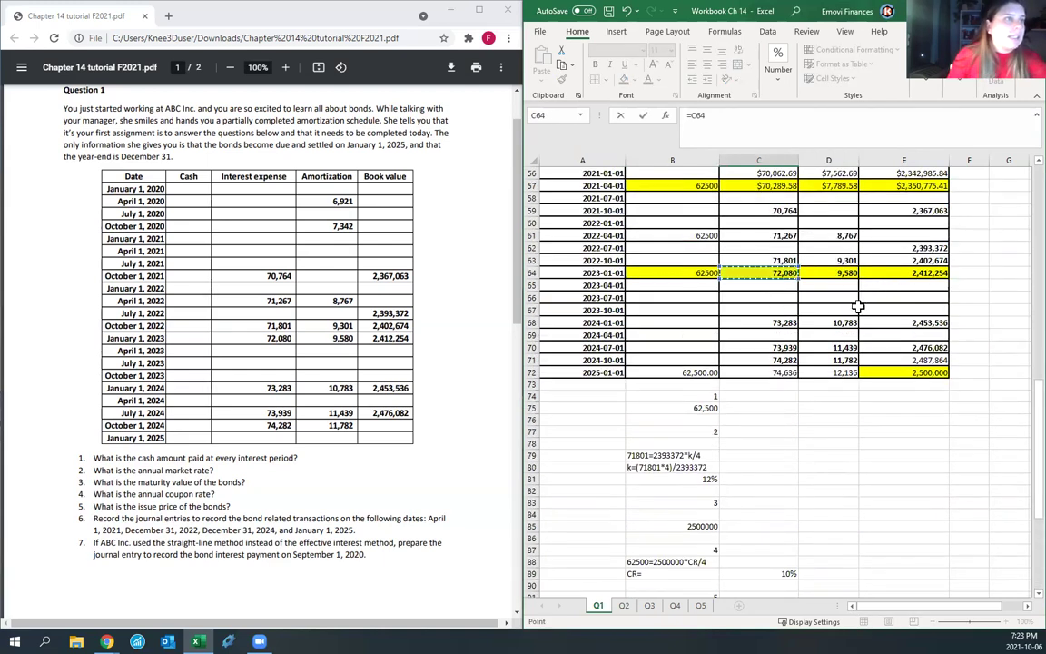
pyautogui.press('Return')
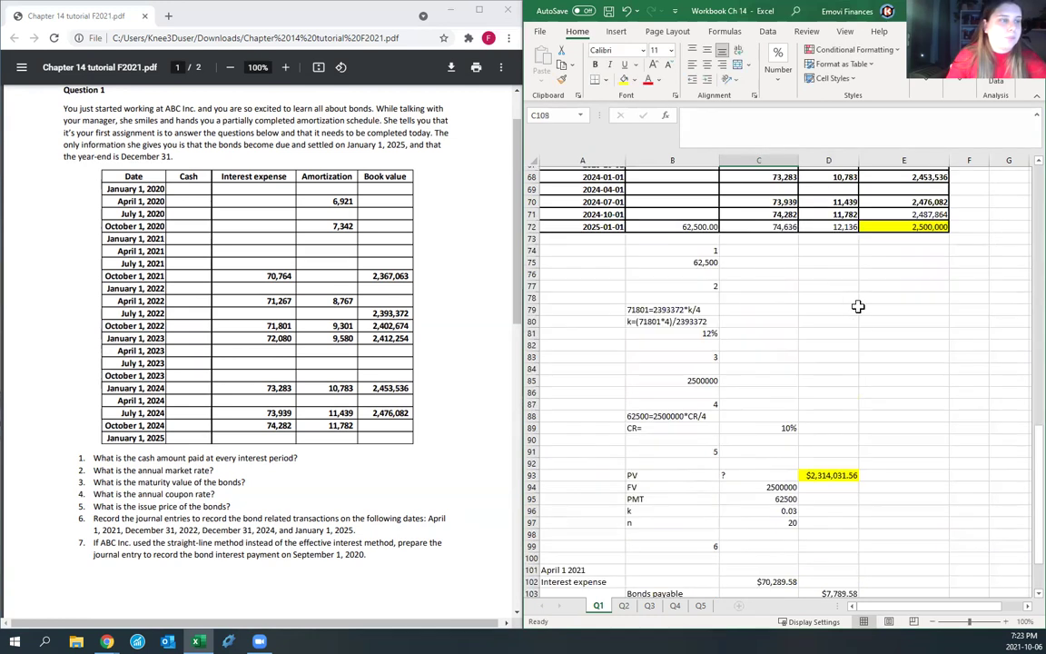
pyautogui.scroll(-4, 839, 299)
pyautogui.scroll(-3, 839, 298)
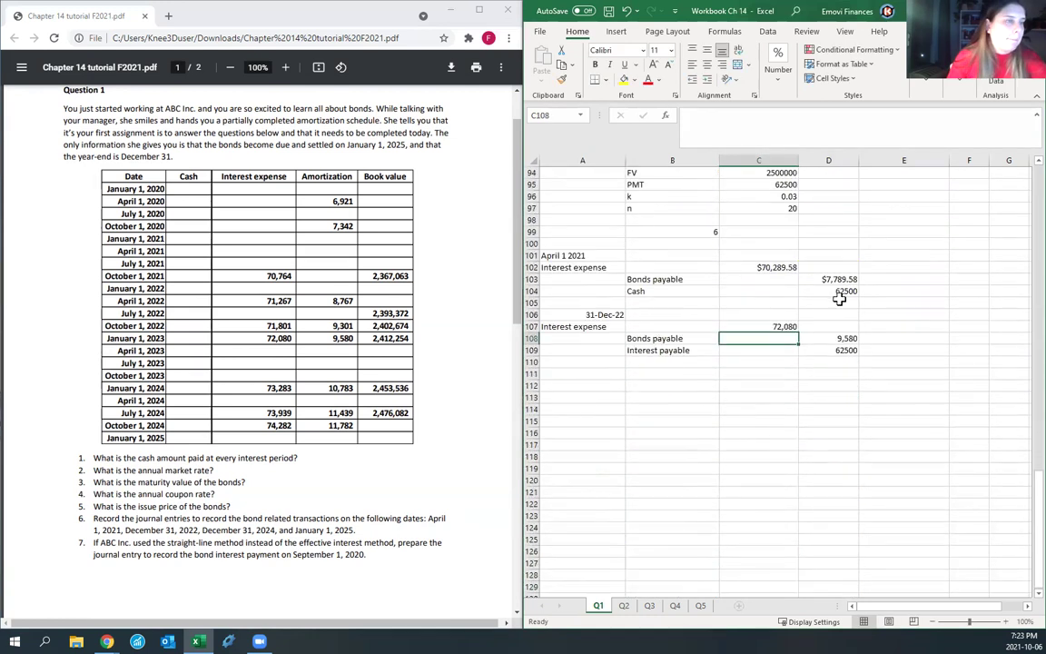
# Step: Enter the date December 31, 2021 in A111 and copy the account names from A107 to B109 to A112
pyautogui.click(607, 373)
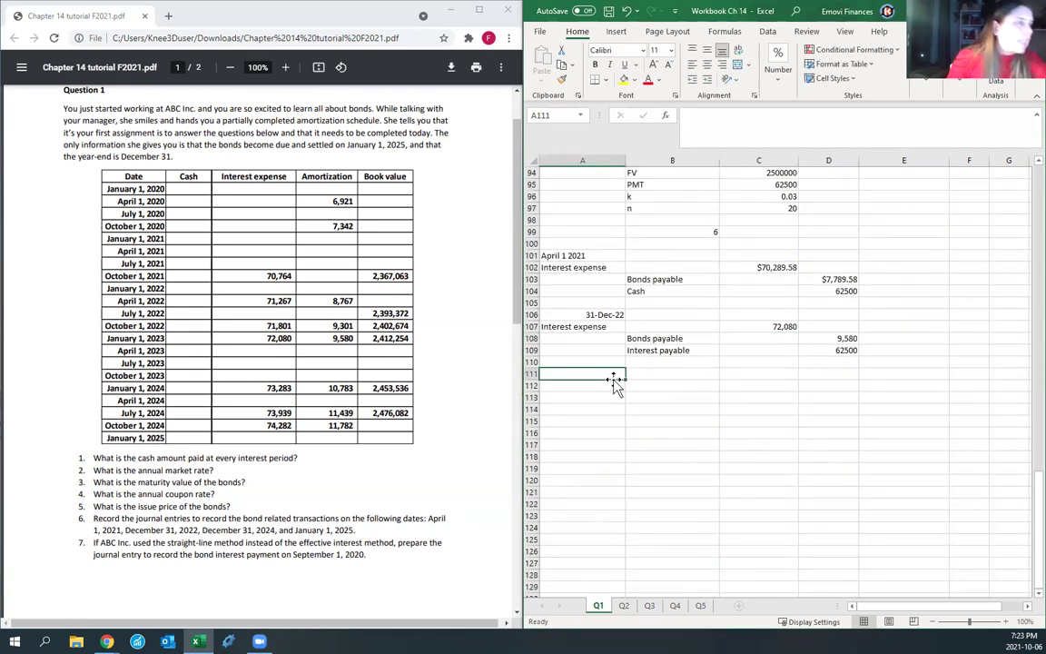
pyautogui.write('Decemb')
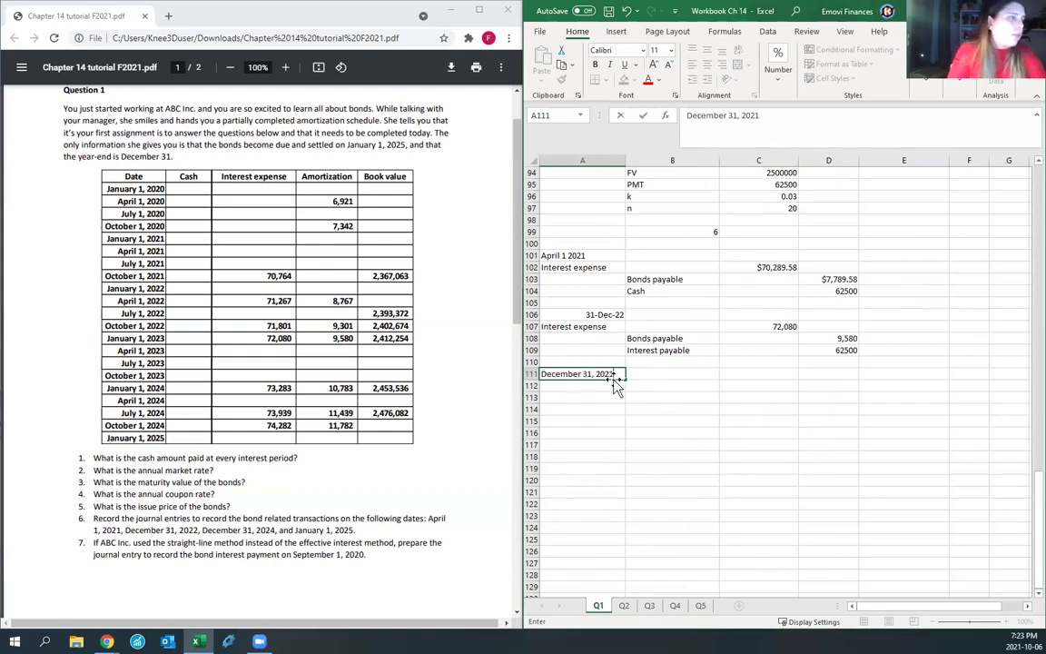
pyautogui.write('er 31, 2021')
pyautogui.press('Return')
pyautogui.moveTo(544, 326); pyautogui.dragTo(689, 345)
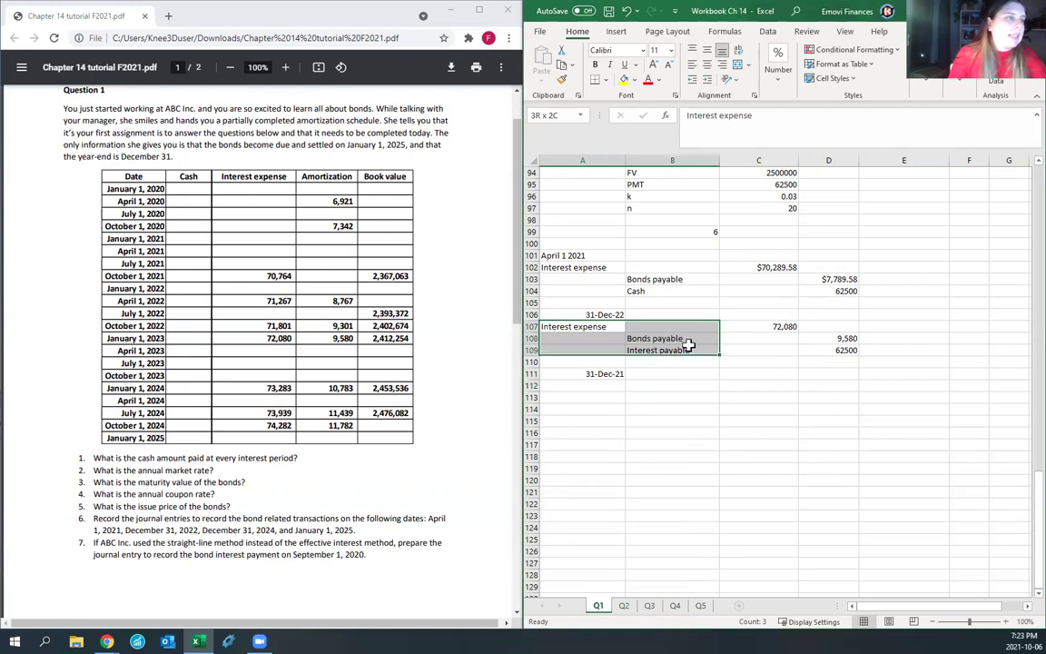
pyautogui.hotkey('ctrl', 'c')
pyautogui.click(597, 386)
pyautogui.hotkey('ctrl', 'v')
# Step: Enter 62500 as the 2024-10-01 cash in B71
pyautogui.click(747, 386)
pyautogui.scroll(8, 742, 413)
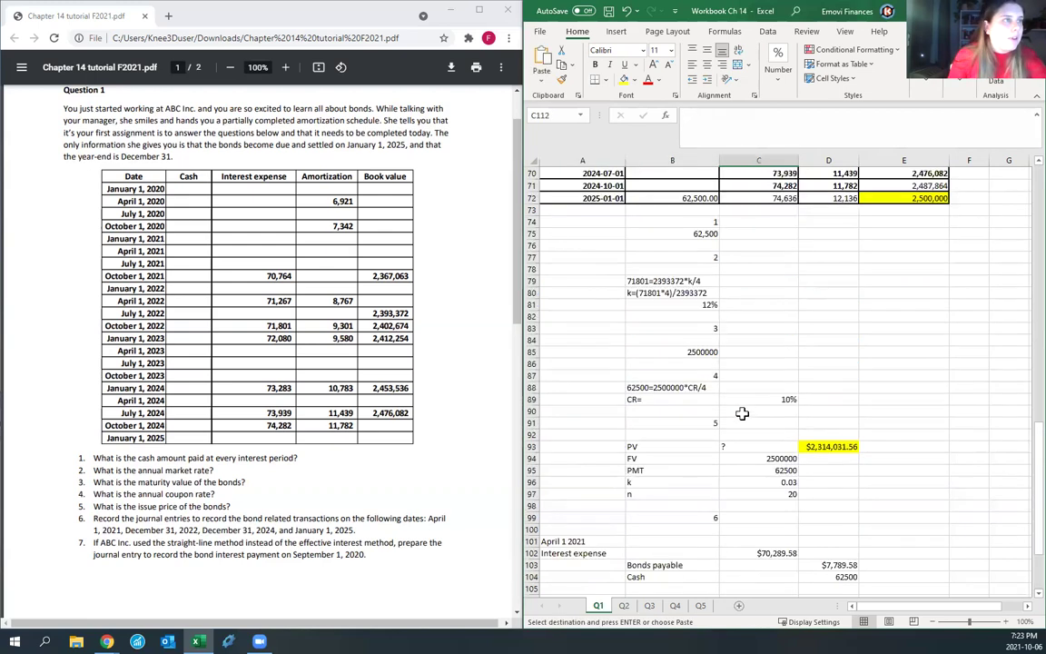
pyautogui.scroll(4, 742, 413)
pyautogui.click(695, 334)
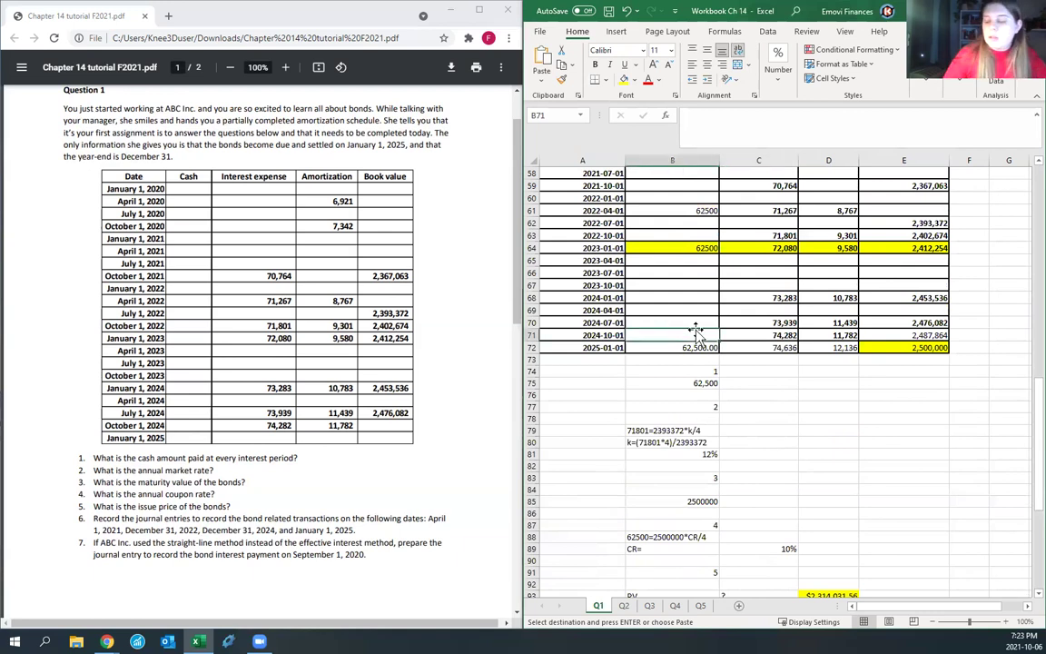
pyautogui.press('Return')
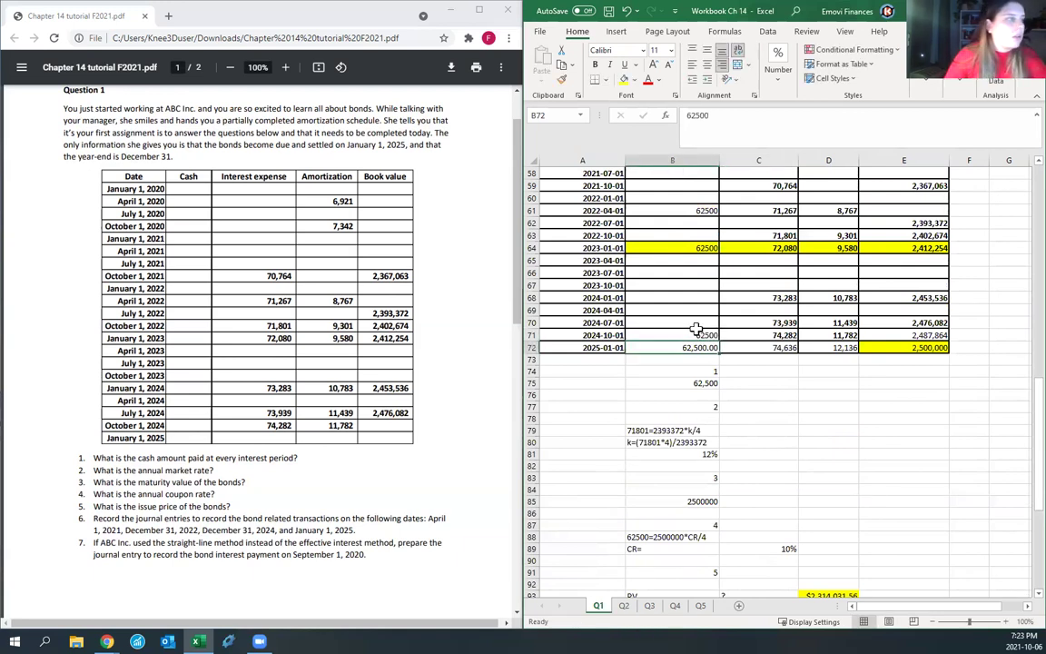
# Step: Highlight the 2025-01-01 cash, interest expense and amortization in B72 to D72 in yellow
pyautogui.hotkey('shift', 'Right')
pyautogui.hotkey('shift', 'Right')
pyautogui.hotkey('shift', 'Right')
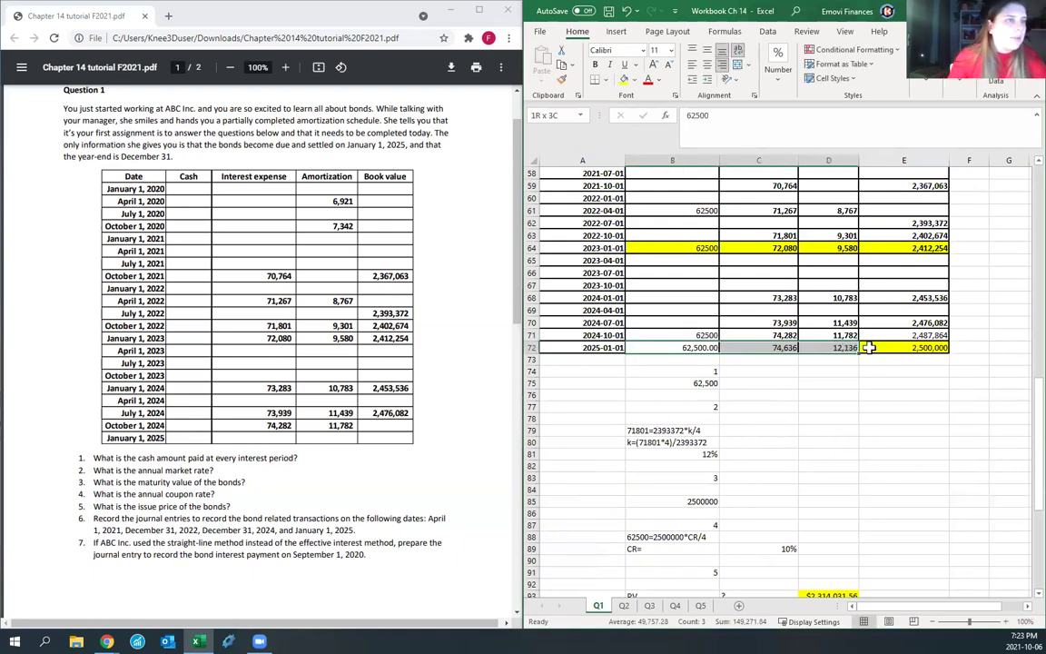
pyautogui.click(758, 466)
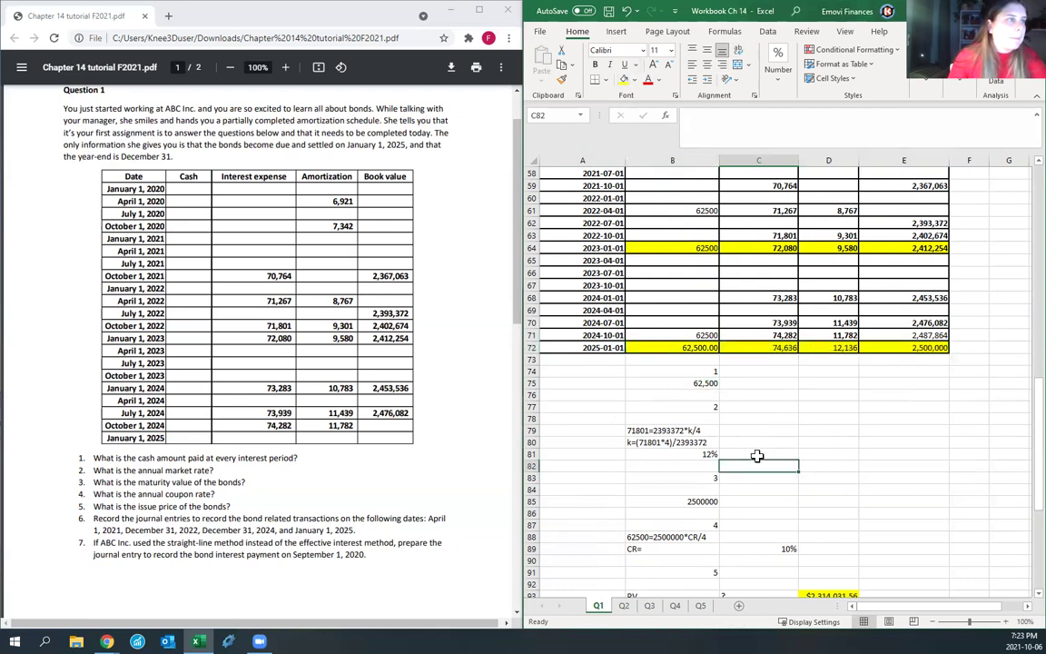
# Step: Enter 62500 as the interest payable credit in D114 and link the bonds payable credit in D113 to the amortization in D72
pyautogui.scroll(-8, 756, 456)
pyautogui.scroll(-4, 756, 456)
pyautogui.click(831, 410)
pyautogui.write('62500')
pyautogui.press('Up')
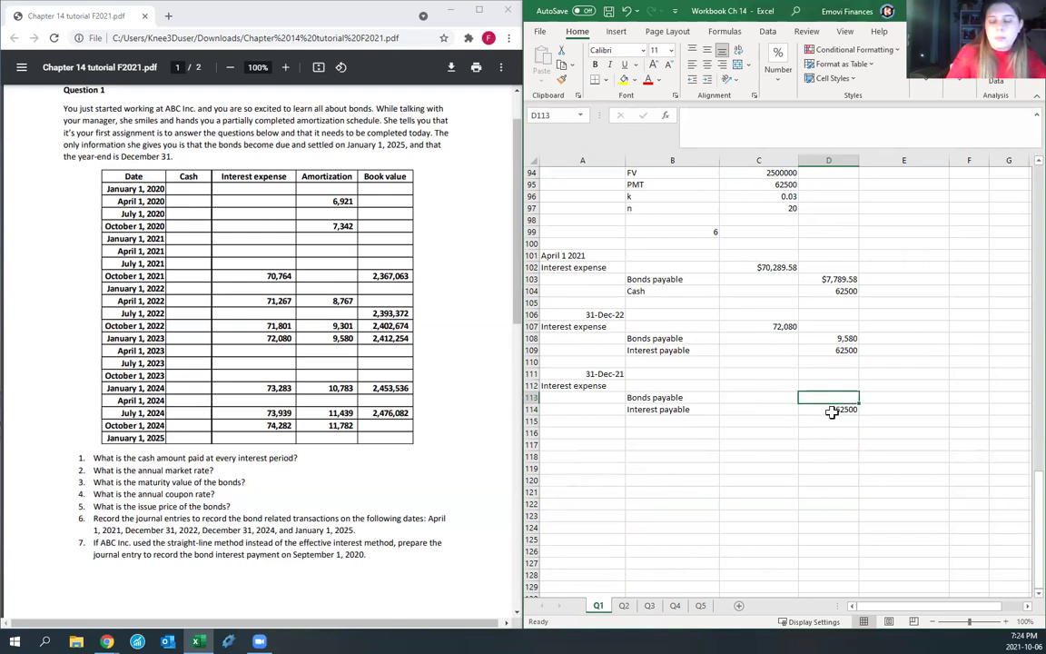
pyautogui.write('=')
pyautogui.scroll(11, 826, 391)
pyautogui.click(828, 309)
pyautogui.press('Return')
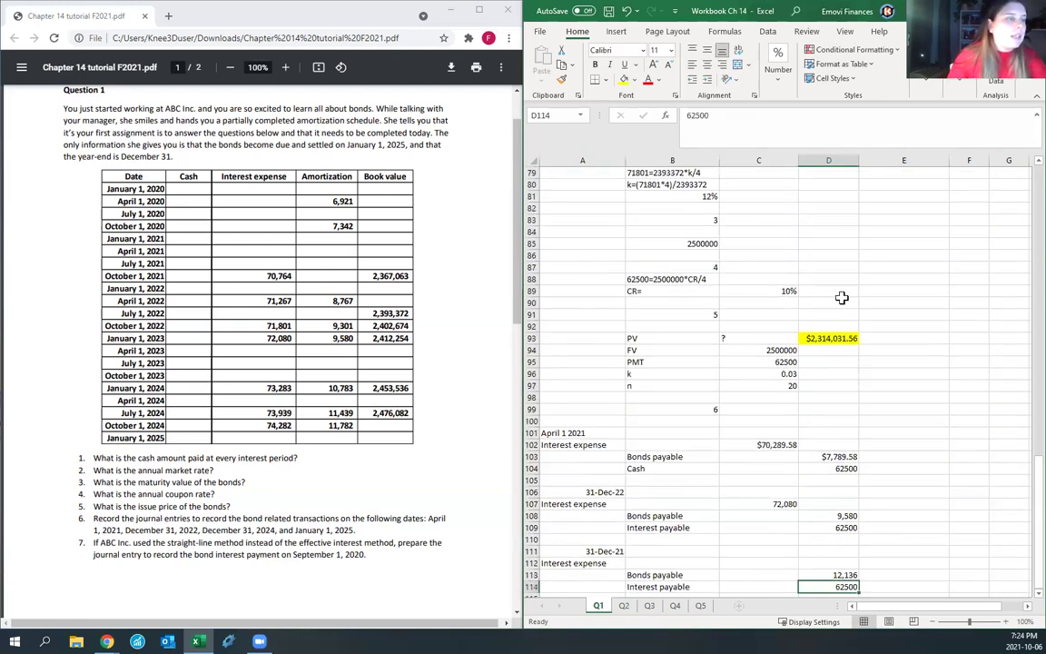
# Step: Link the interest expense debit in C112 to the 2025-01-01 interest expense in C72
pyautogui.click(752, 562)
pyautogui.write('=')
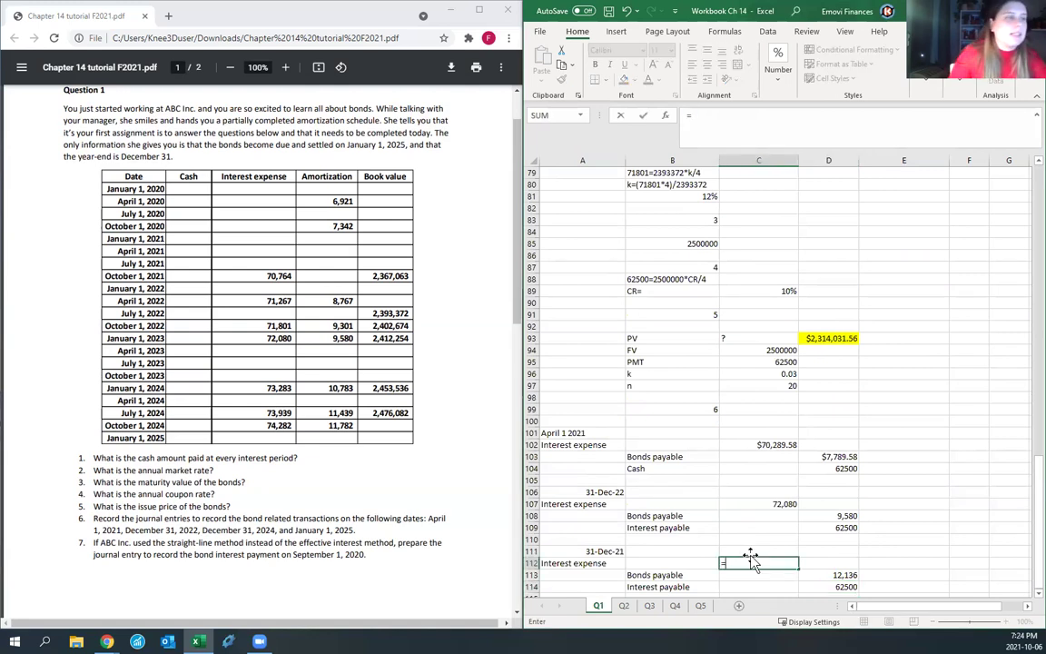
pyautogui.scroll(6, 753, 454)
pyautogui.click(761, 310)
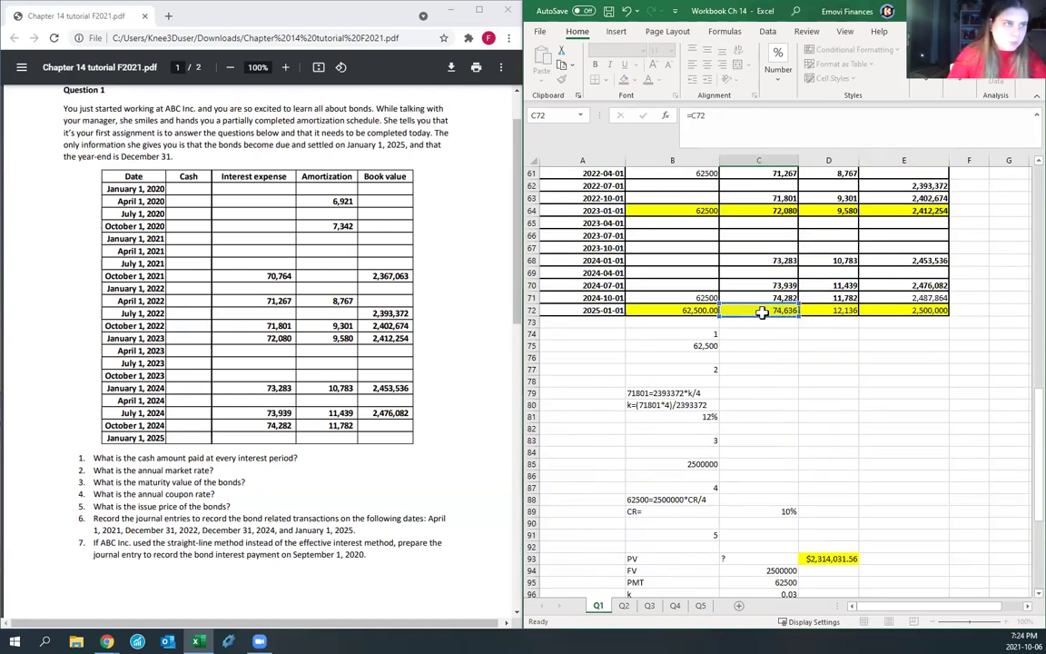
pyautogui.press('Return')
# Step: Enter the date January 1 2025 in A116 to start the last journal entry
pyautogui.scroll(-5, 705, 450)
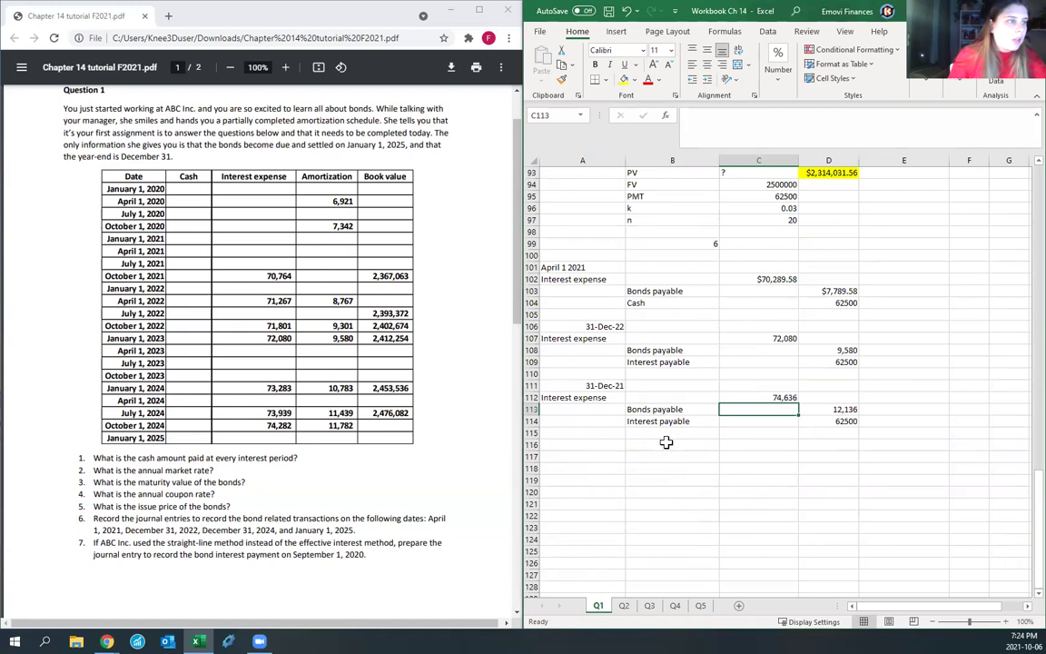
pyautogui.click(605, 447)
pyautogui.write('Jan')
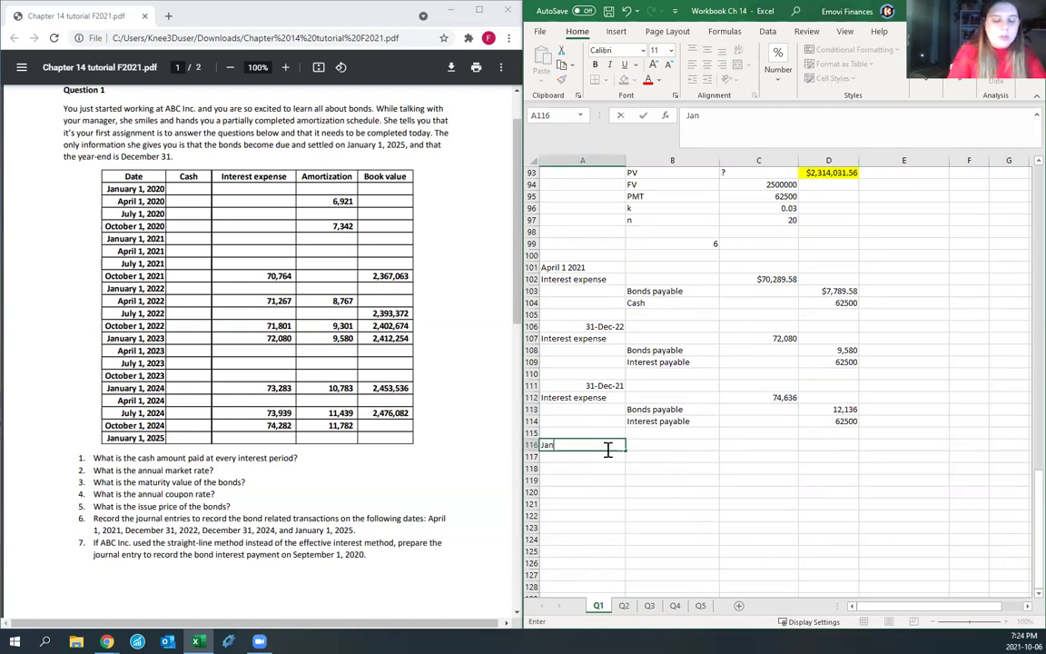
pyautogui.write('uary 1 202')
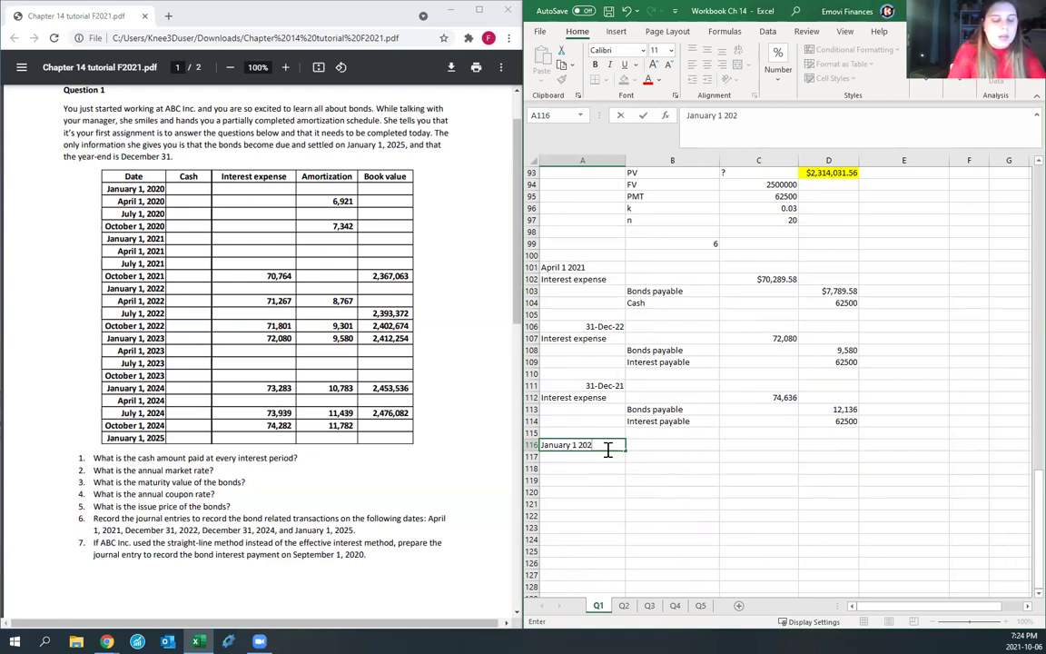
pyautogui.write('5')
pyautogui.press('Return')
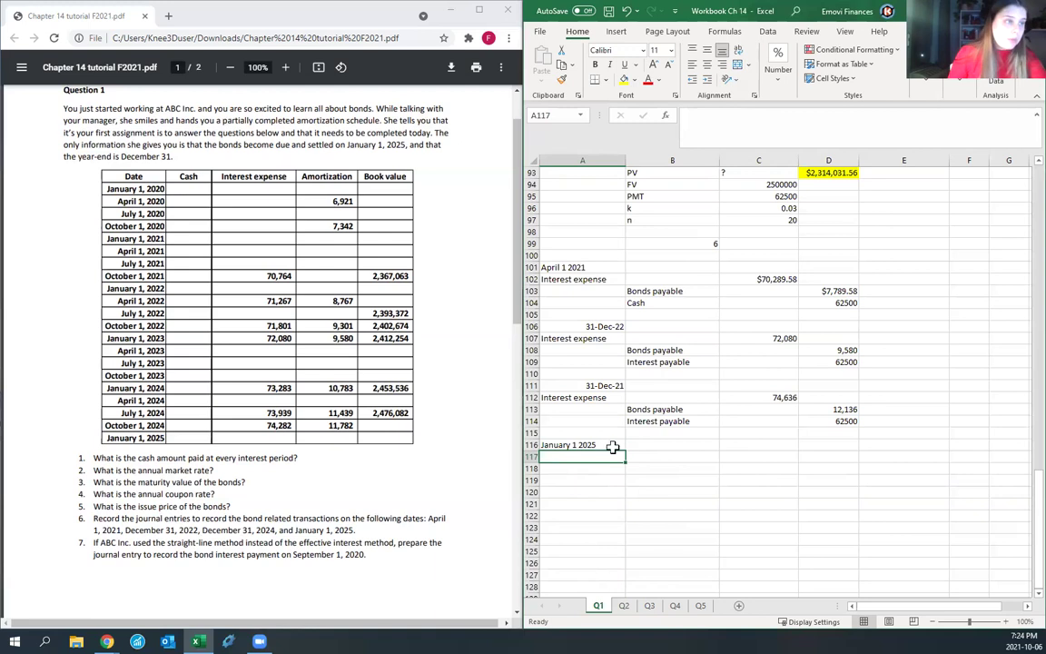
# Step: Enter the account names Interest payable in A118 and Cash in B120
pyautogui.click(661, 422)
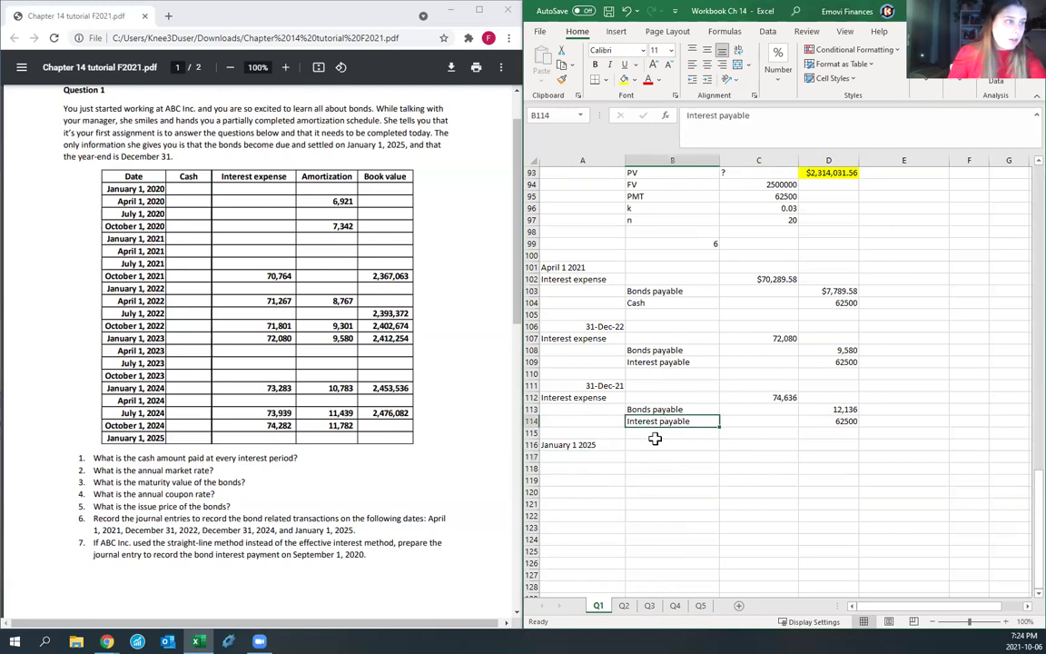
pyautogui.click(574, 469)
pyautogui.write('Interest')
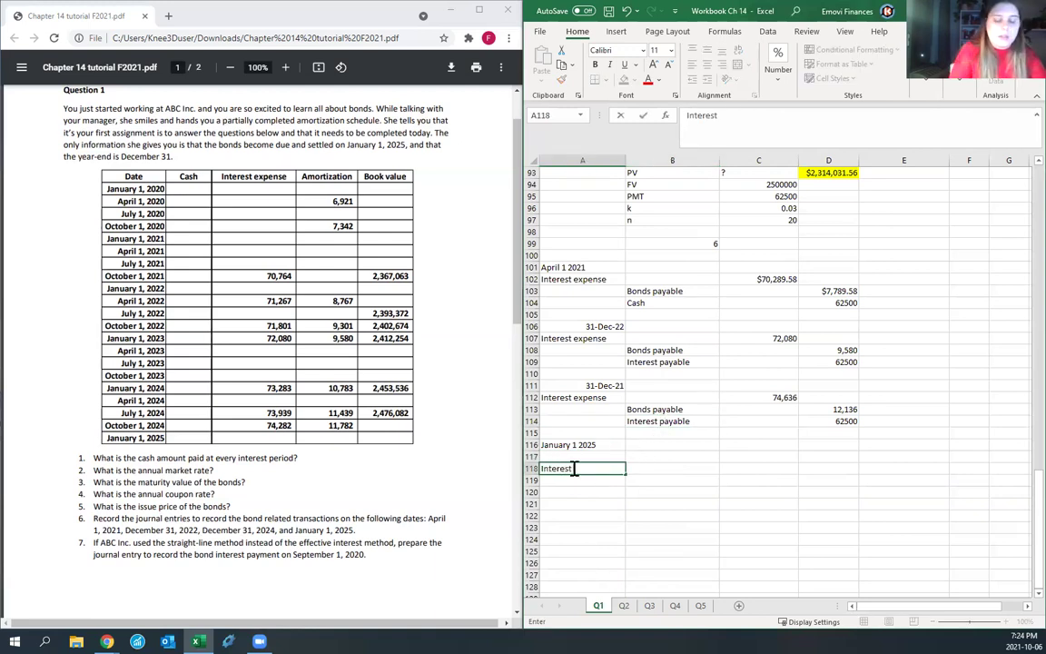
pyautogui.write(' payable')
pyautogui.press('Return')
pyautogui.press('Down')
pyautogui.press('Right')
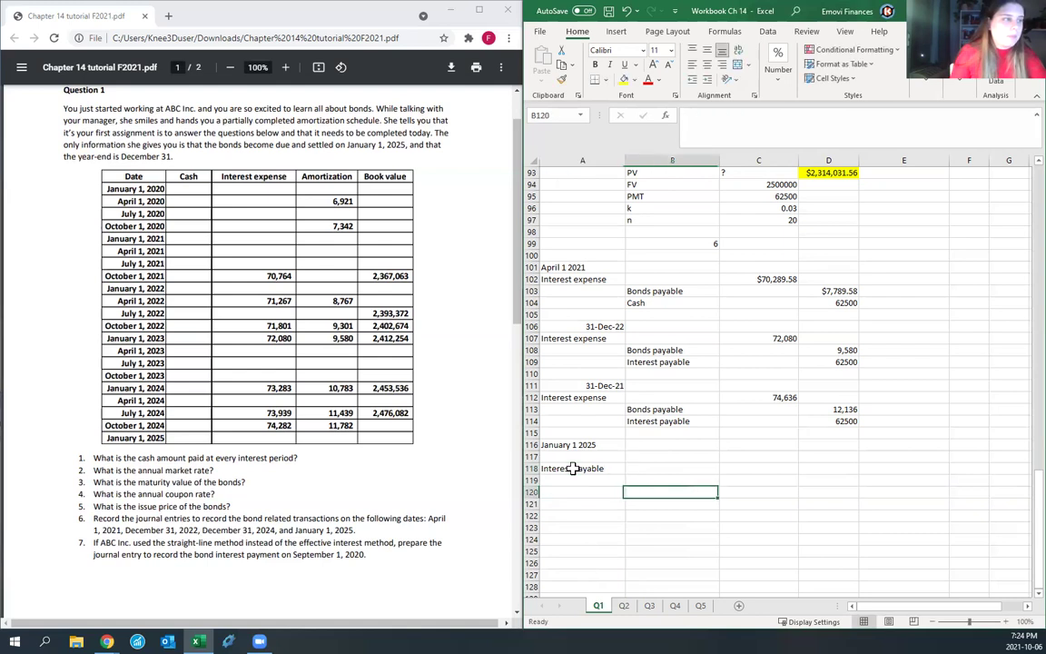
pyautogui.write('Cash')
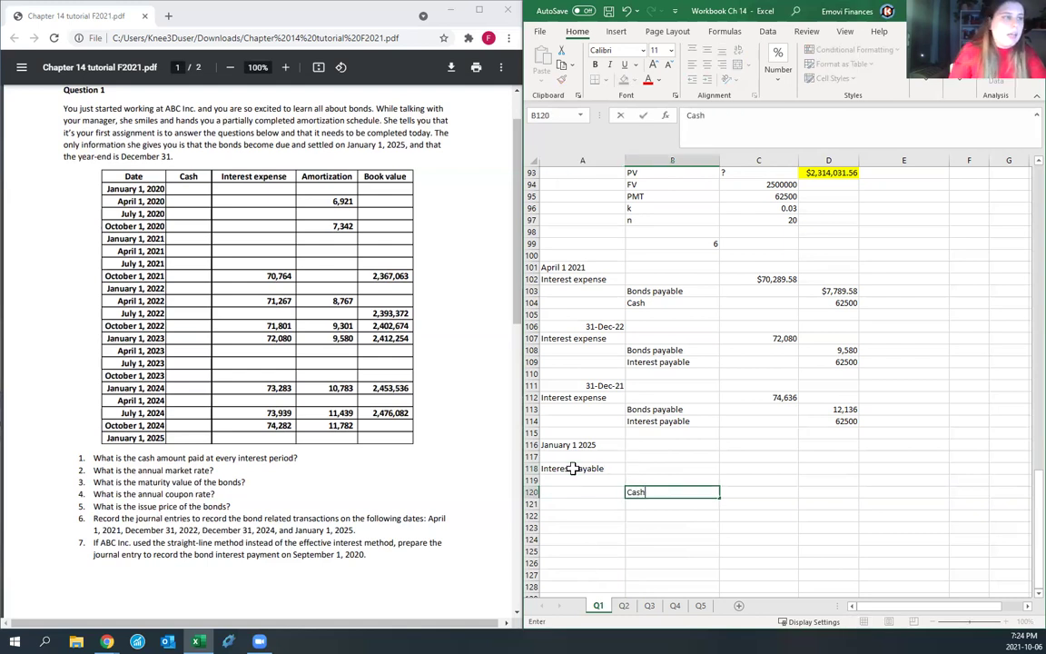
# Step: Enter 62500 as the interest payable debit in C118 and 62500 as the cash credit in D120
pyautogui.click(734, 466)
pyautogui.write('625')
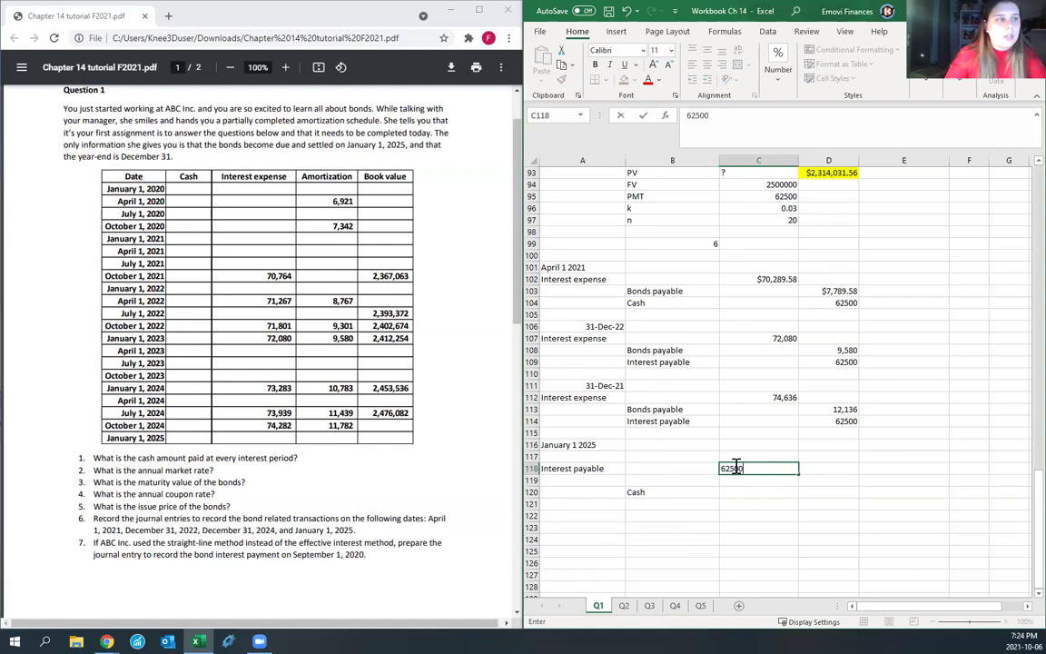
pyautogui.write('00')
pyautogui.press('Return')
pyautogui.press('Down')
pyautogui.press('Right')
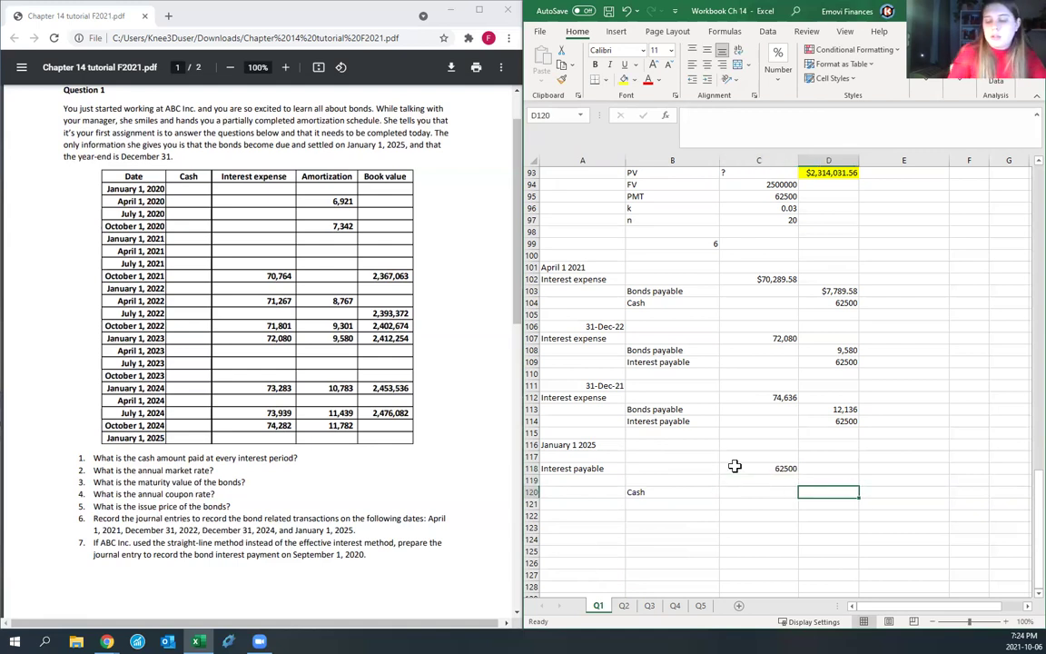
pyautogui.write('=62500')
pyautogui.press('Return')
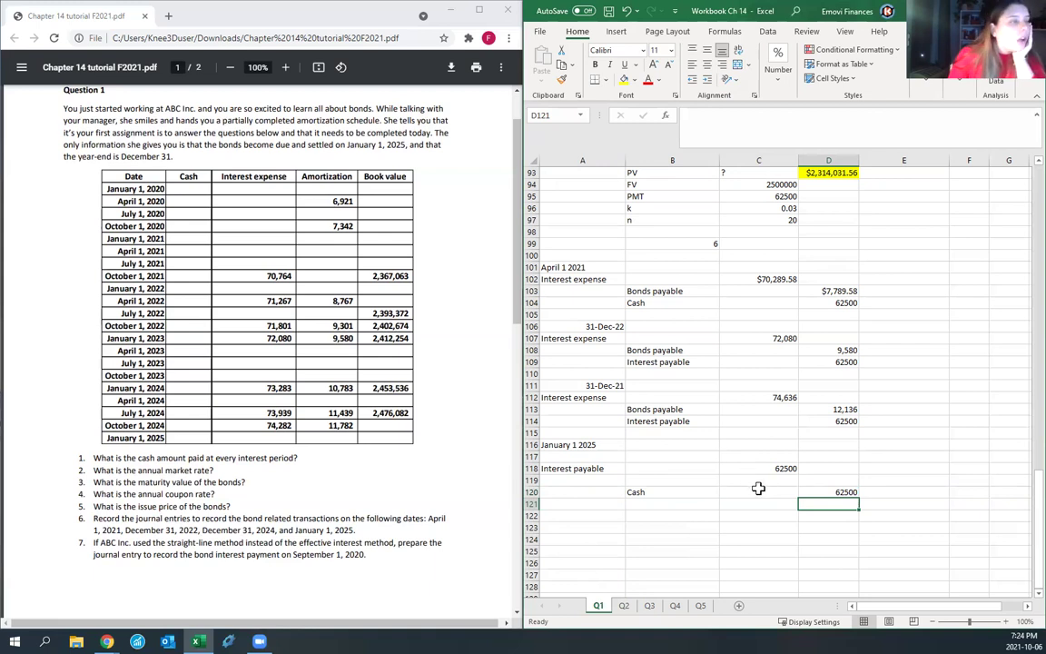
# Step: Check the 2025-01-01 row of the schedule and add Bonds payable in A119 with a debit of 2500000 in C119
pyautogui.scroll(14, 759, 488)
pyautogui.moveTo(606, 435); pyautogui.dragTo(876, 436)
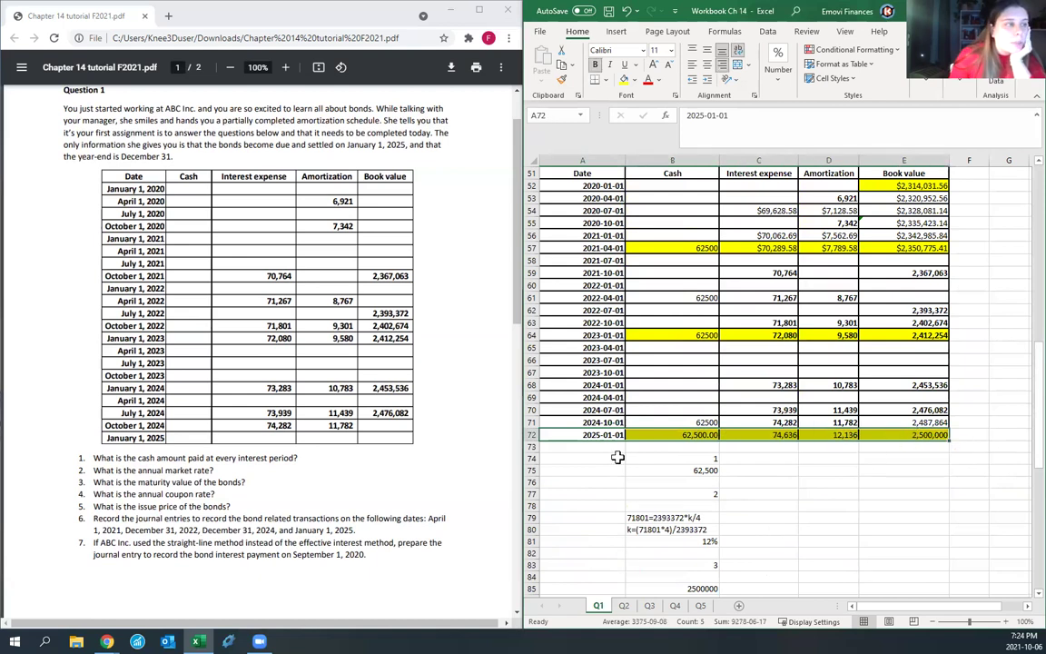
pyautogui.click(880, 435)
pyautogui.scroll(-15, 854, 462)
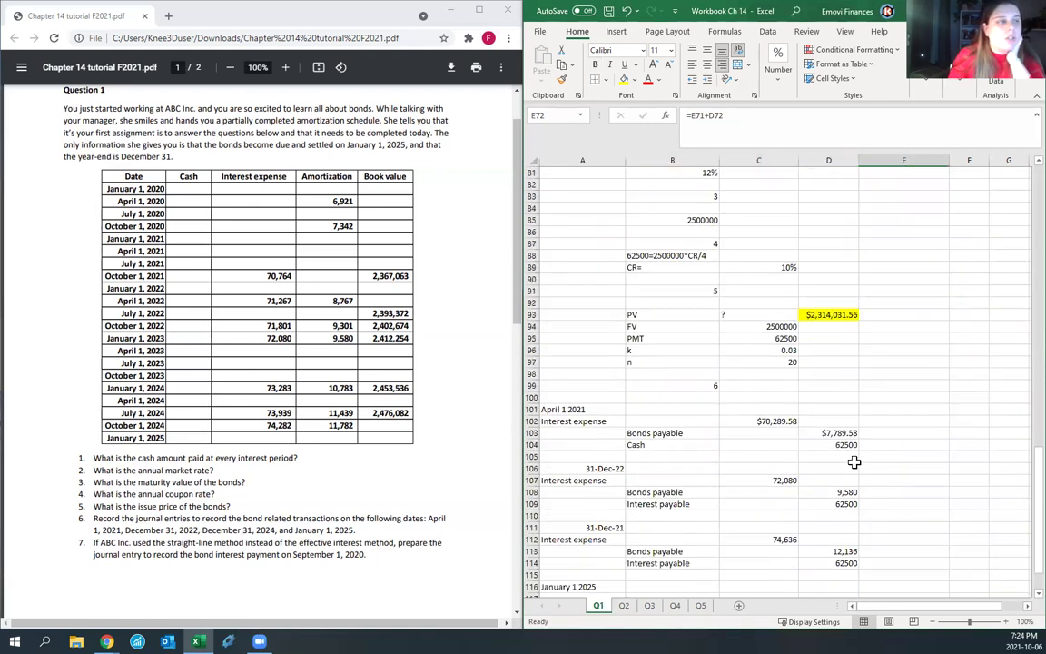
pyautogui.click(571, 446)
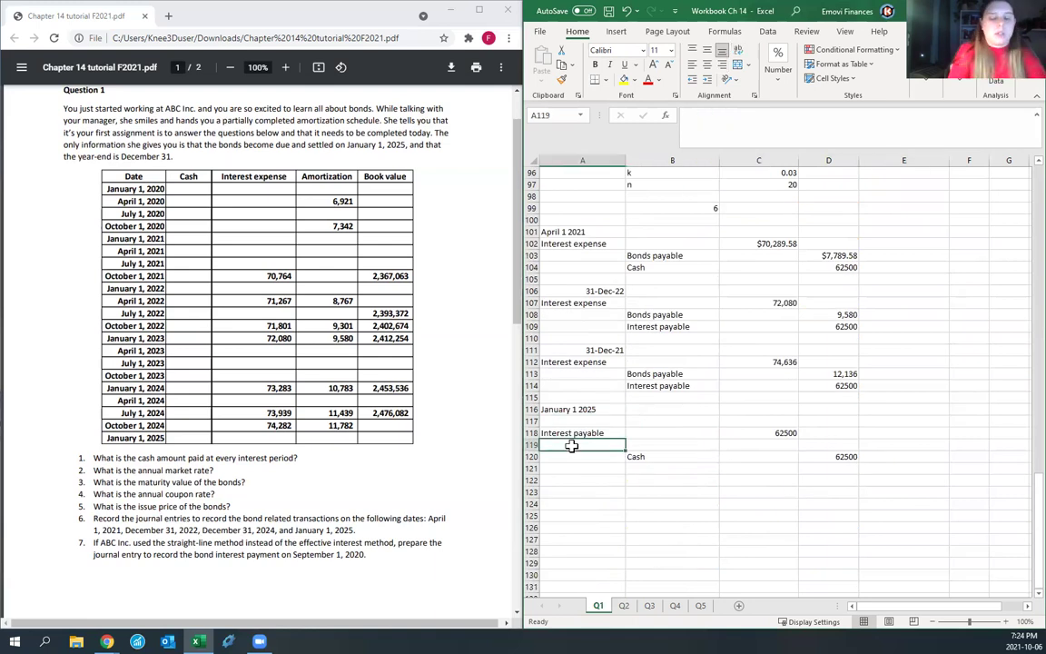
pyautogui.write('Bonds payable')
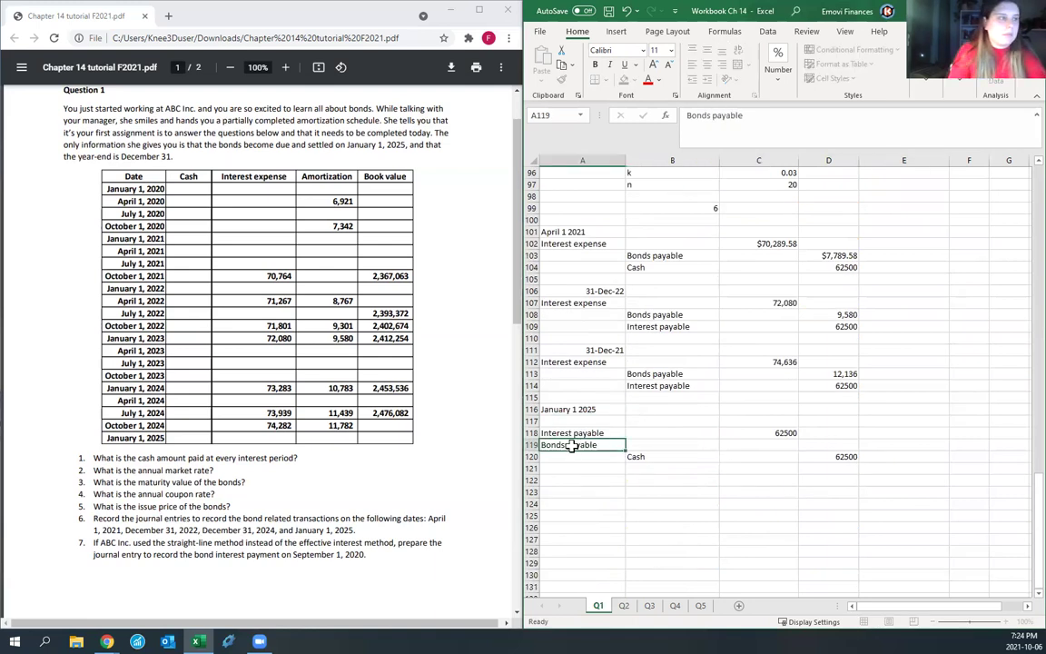
pyautogui.press('Tab')
pyautogui.press('Tab')
pyautogui.write('2500000')
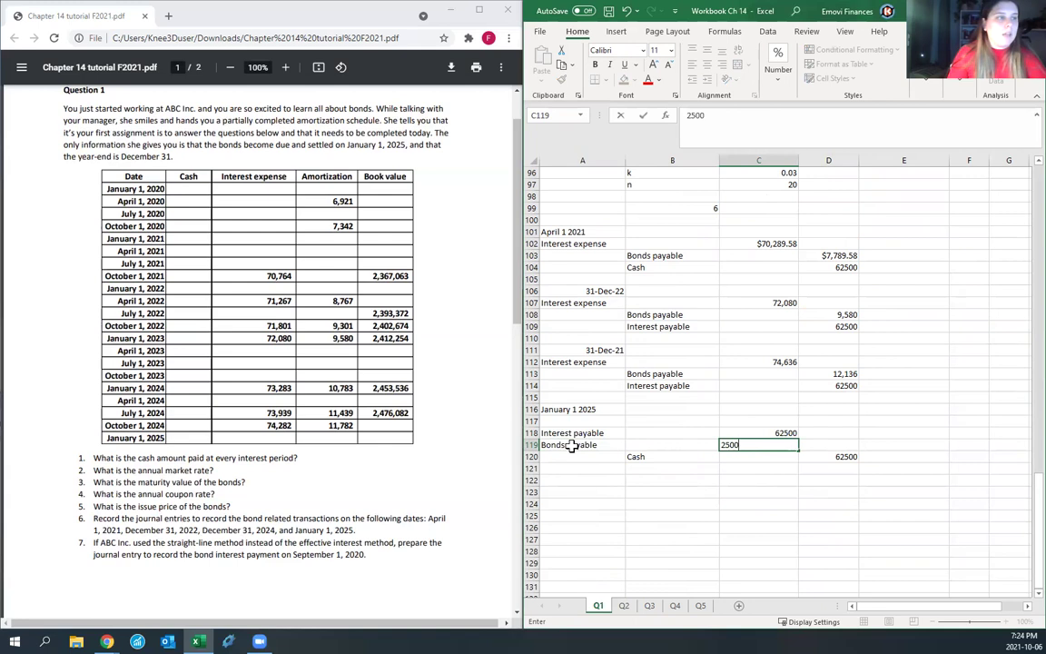
pyautogui.press('Return')
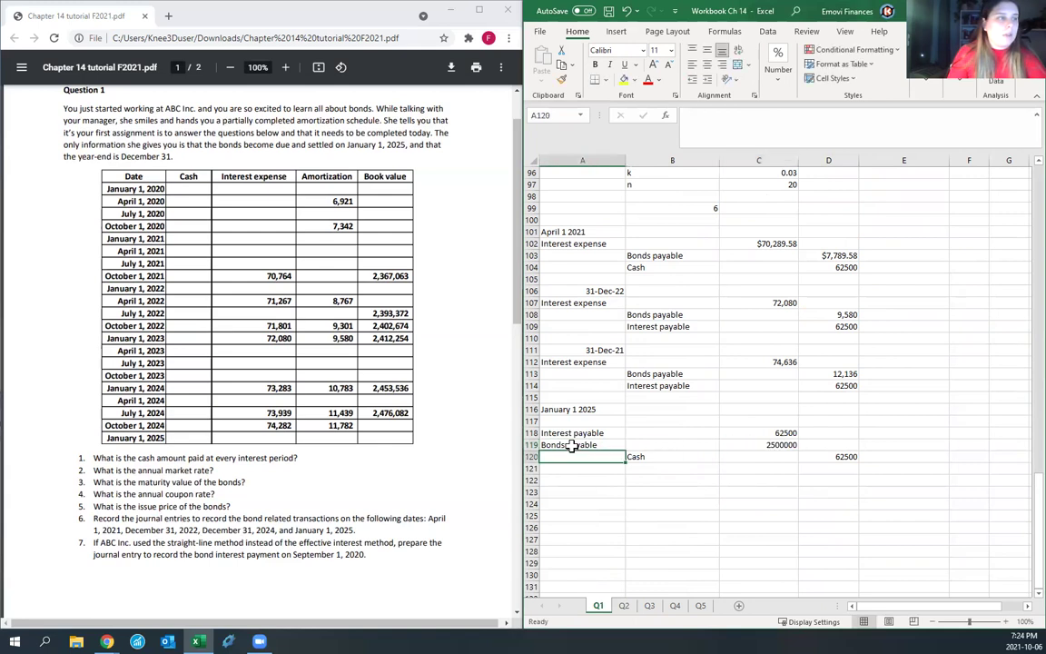
# Step: Change the cash credit in D120 to the formula =62500+2500000
pyautogui.click(829, 457)
pyautogui.write('=62500+2500000')
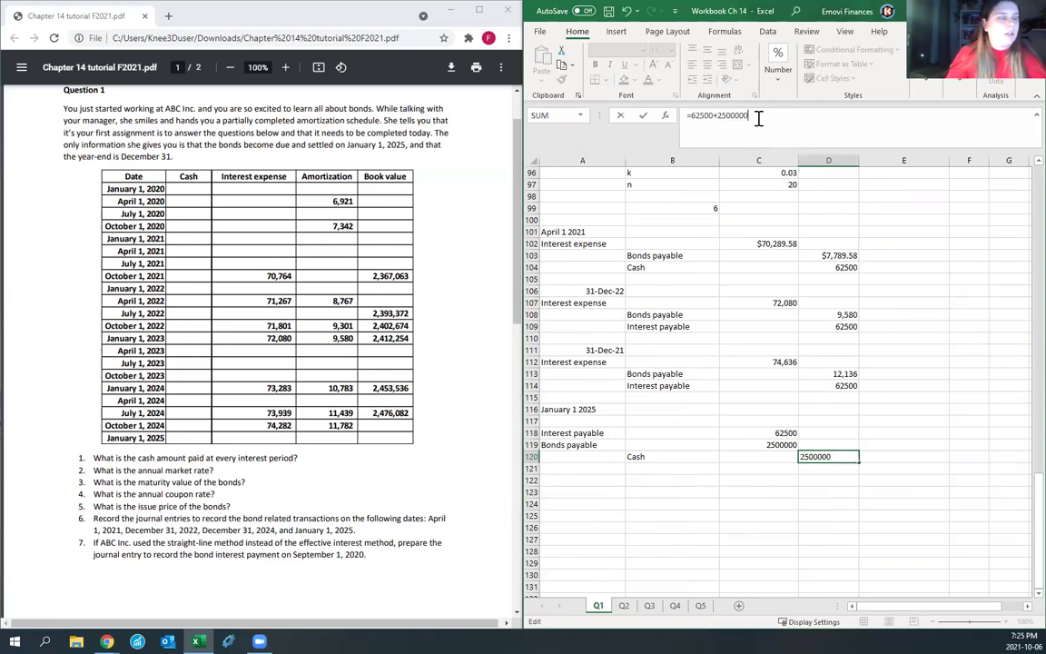
pyautogui.press('Return')
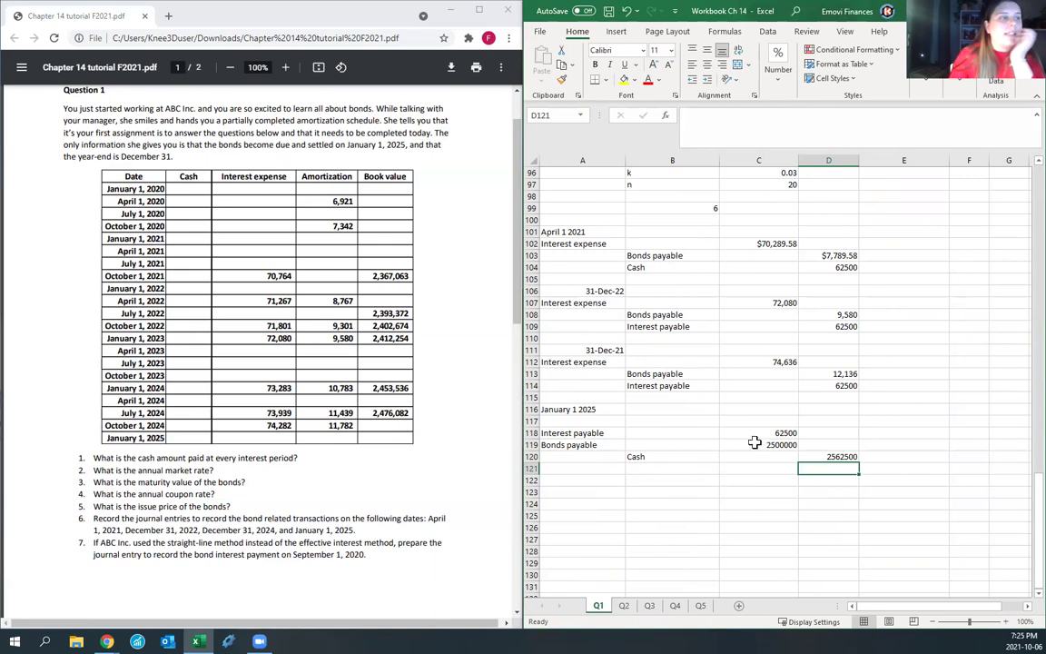
pyautogui.click(573, 434)
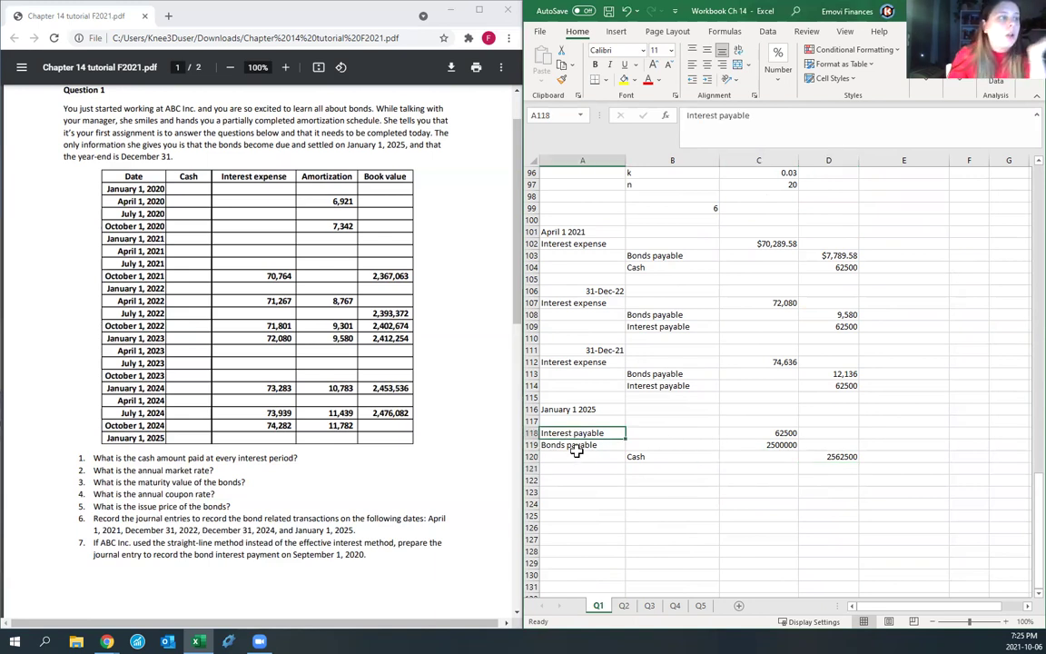
pyautogui.click(586, 444)
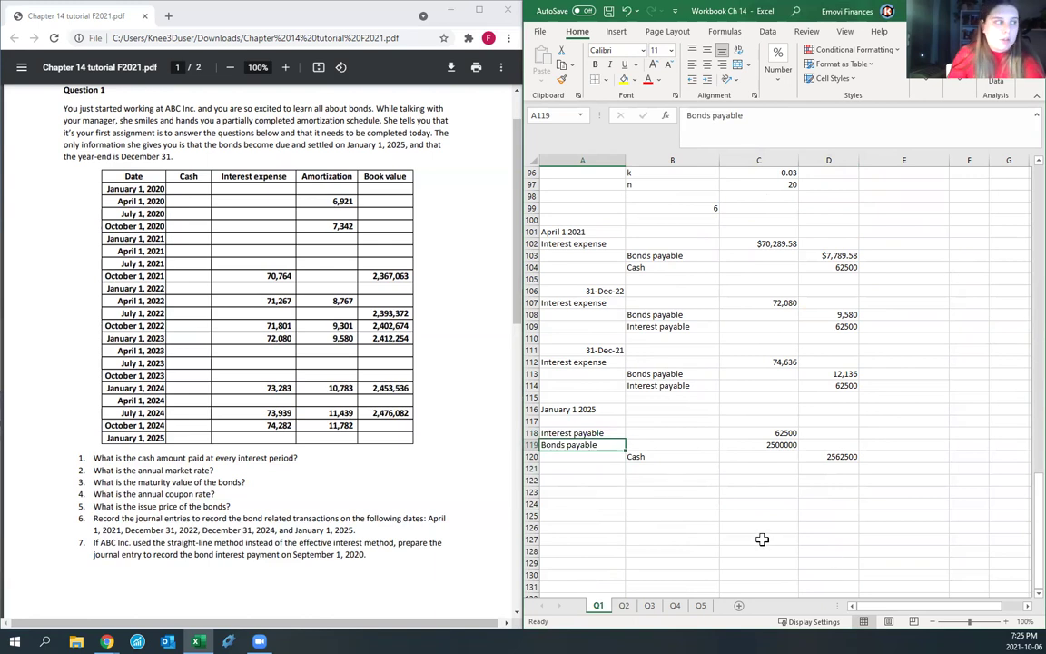
# Step: Enter the question number 7 in A122 below the January 1 2025 entry
pyautogui.scroll(-1, 762, 540)
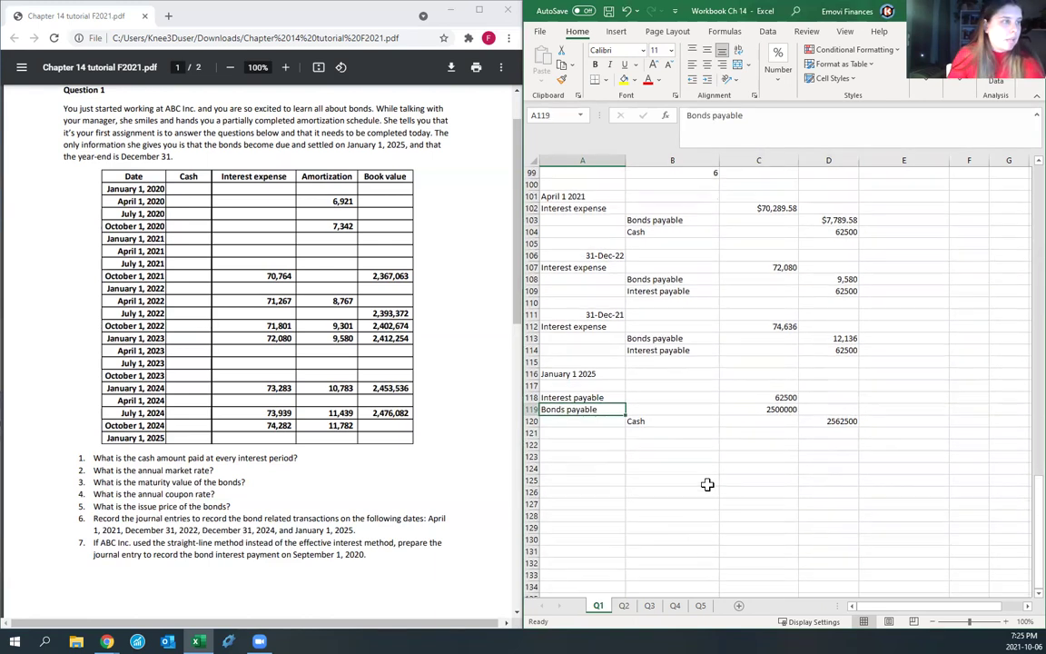
pyautogui.click(590, 446)
pyautogui.write('7')
pyautogui.press('Return')
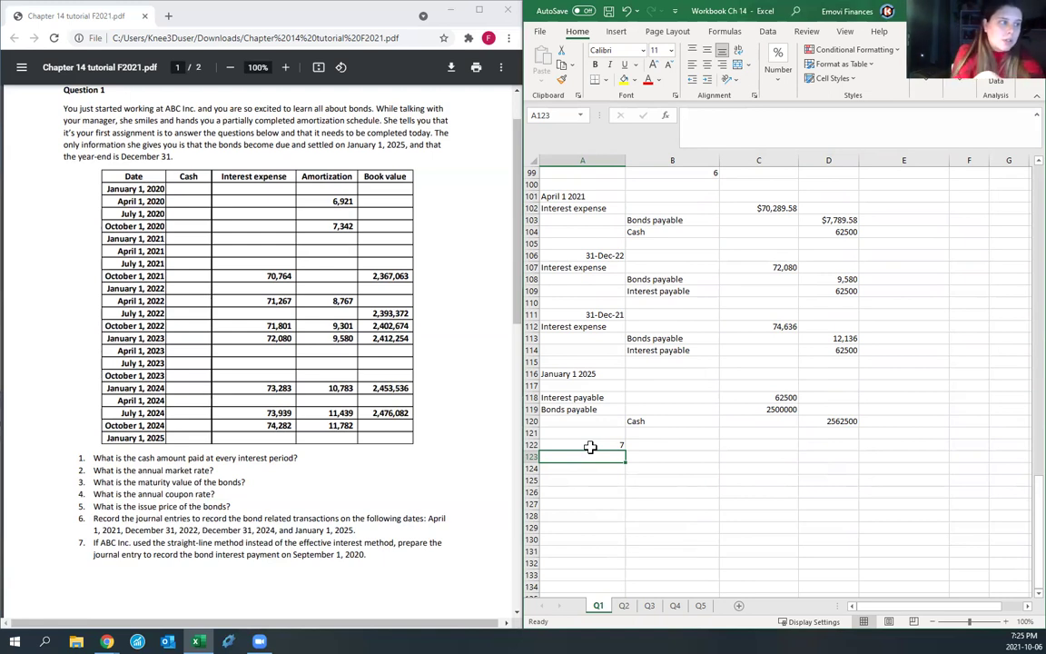
# Step: Calculate the total discount in A123 as the final 2025-01-01 book value minus the 2020-01-01 book value, using =E72-E52
pyautogui.write('=')
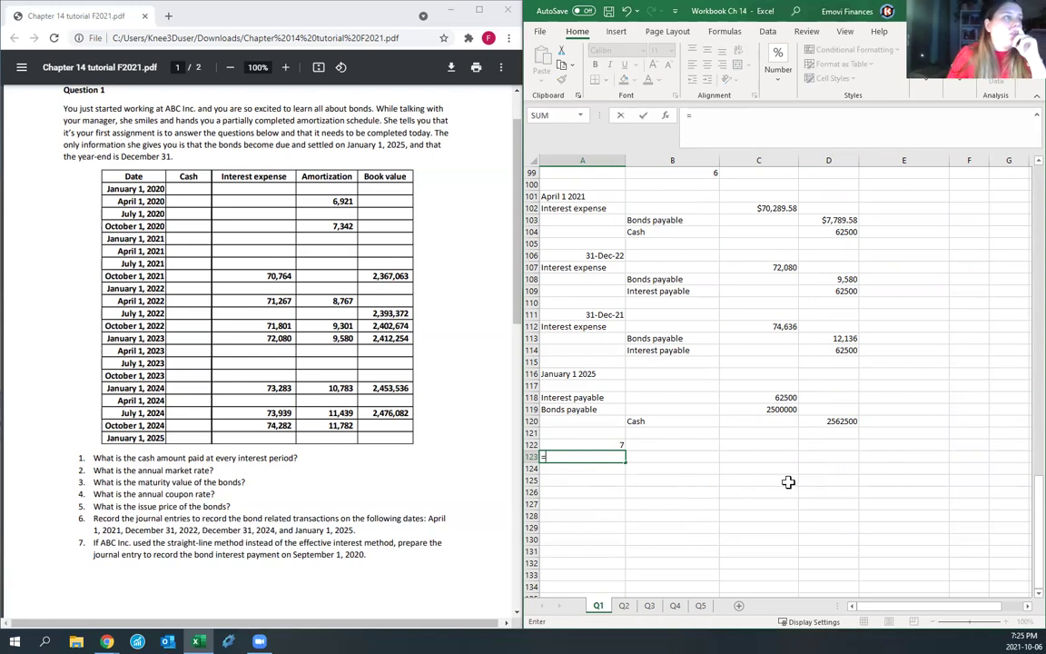
pyautogui.scroll(8, 781, 479)
pyautogui.scroll(7, 774, 479)
pyautogui.click(901, 402)
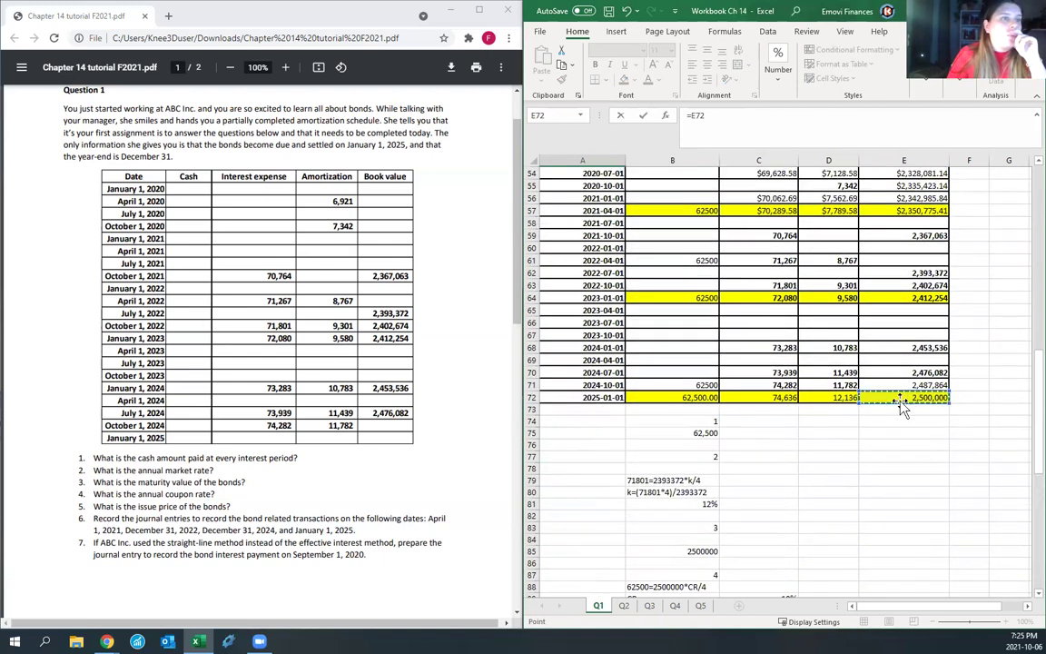
pyautogui.write('-')
pyautogui.scroll(6, 886, 386)
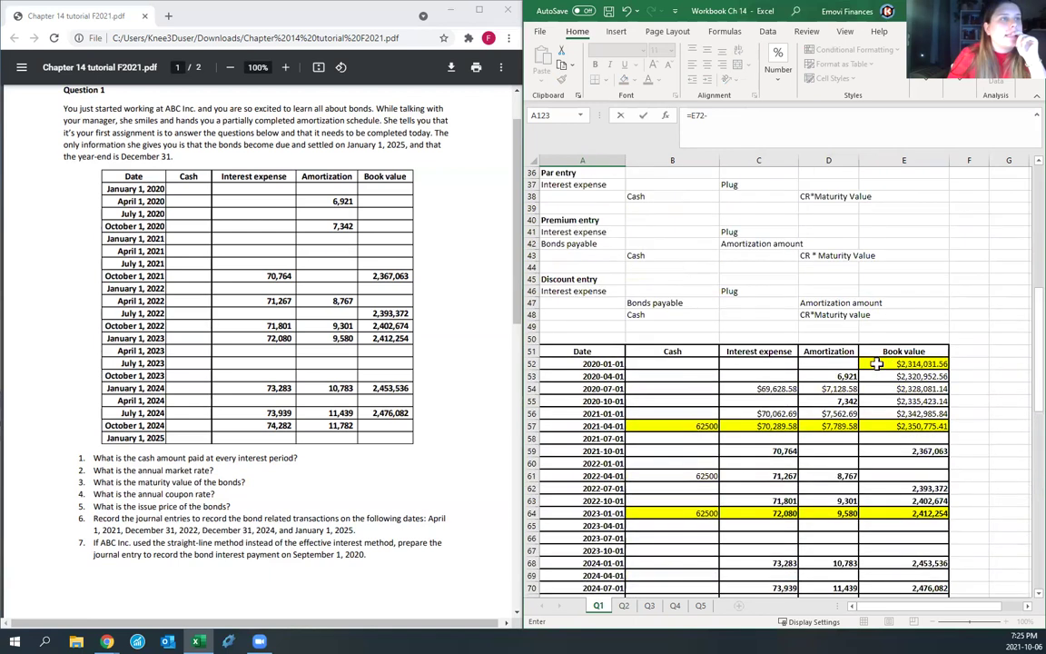
pyautogui.click(873, 365)
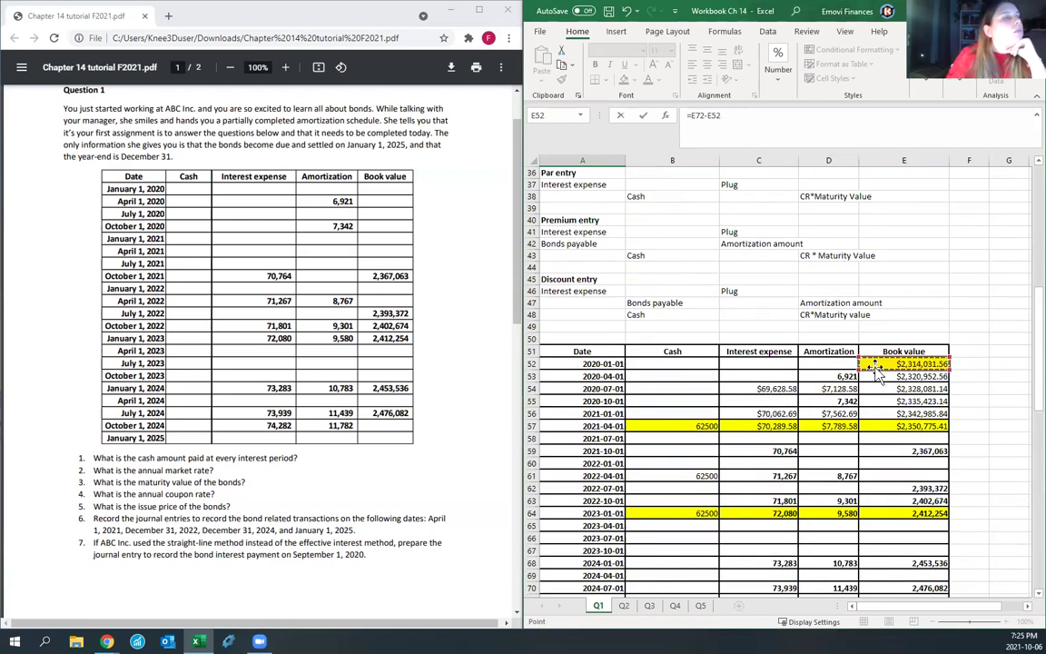
pyautogui.press('Return')
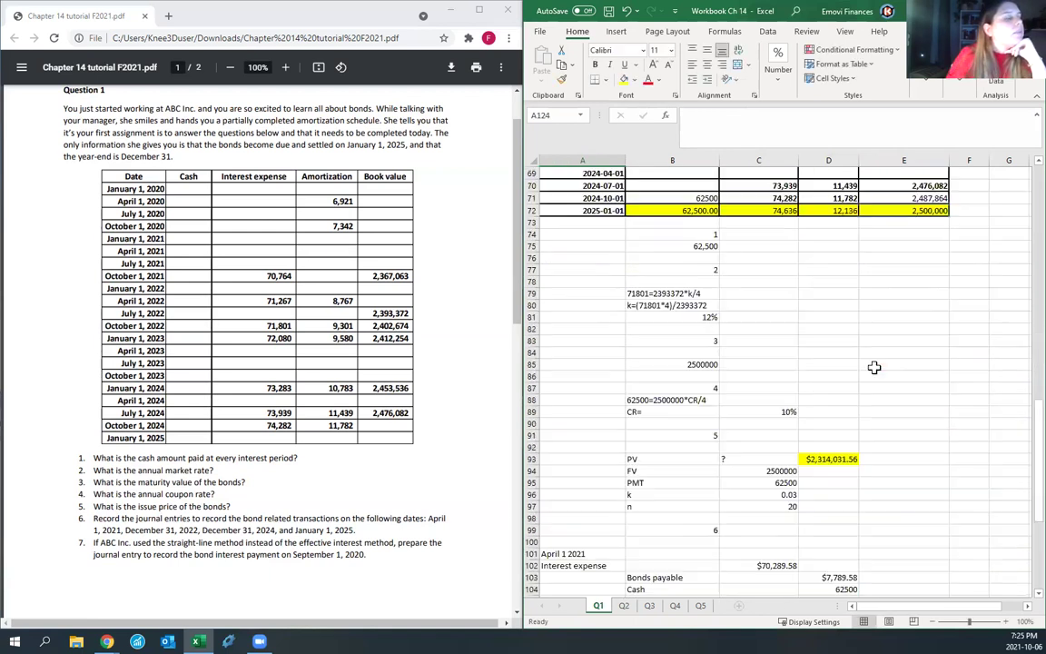
# Step: Calculate the straight-line amortization per period in A124 with the formula =A123/20
pyautogui.scroll(-3, 654, 557)
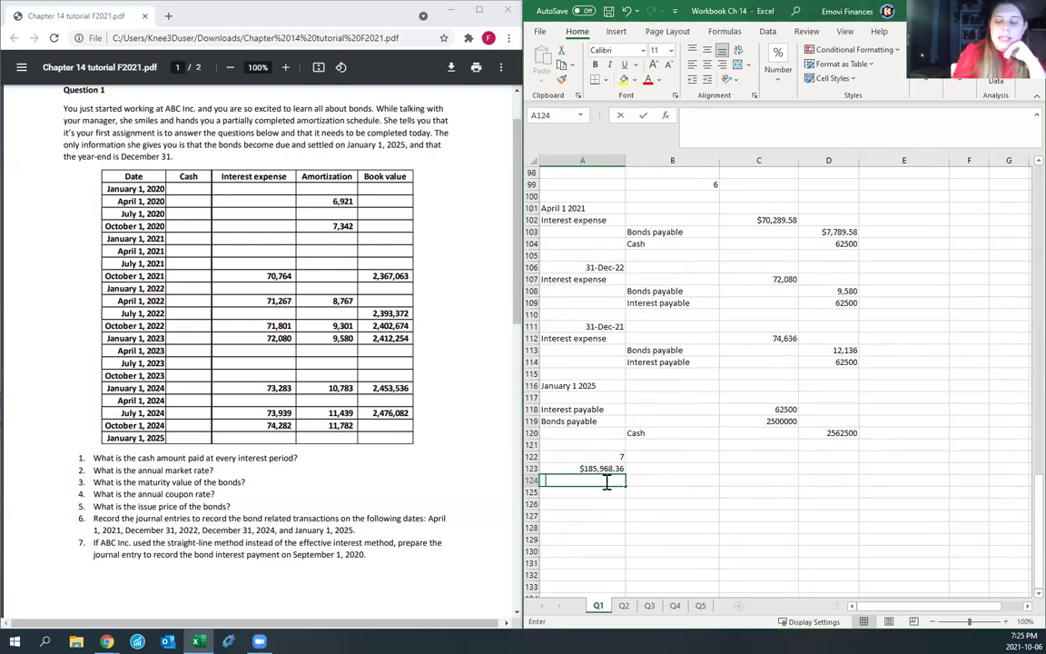
pyautogui.write('=')
pyautogui.press('Up')
pyautogui.write('/')
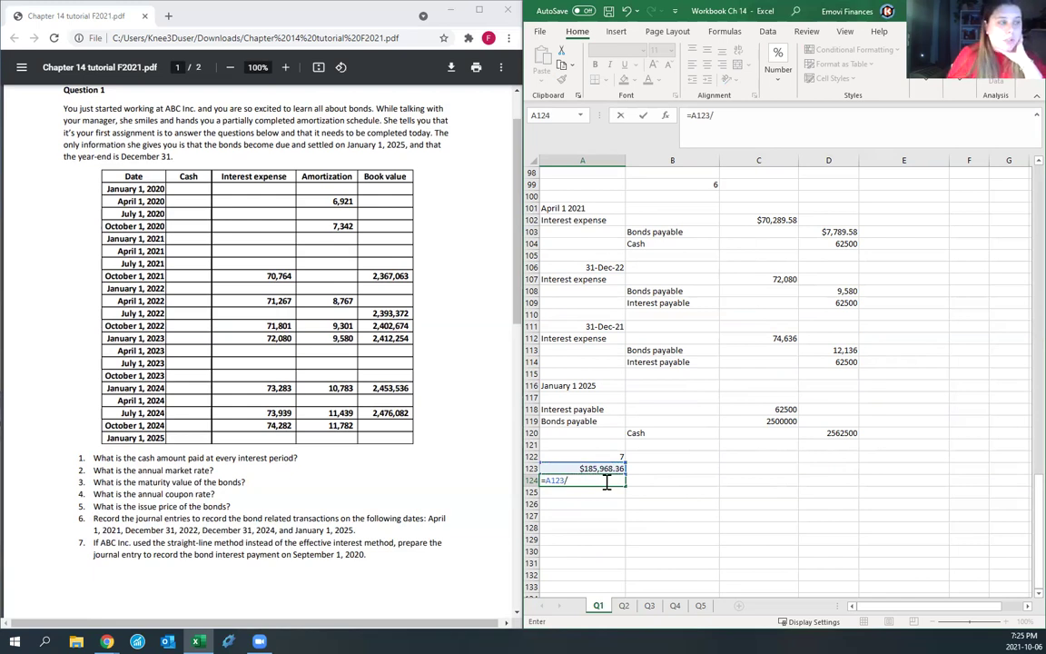
pyautogui.write('20')
pyautogui.press('Return')
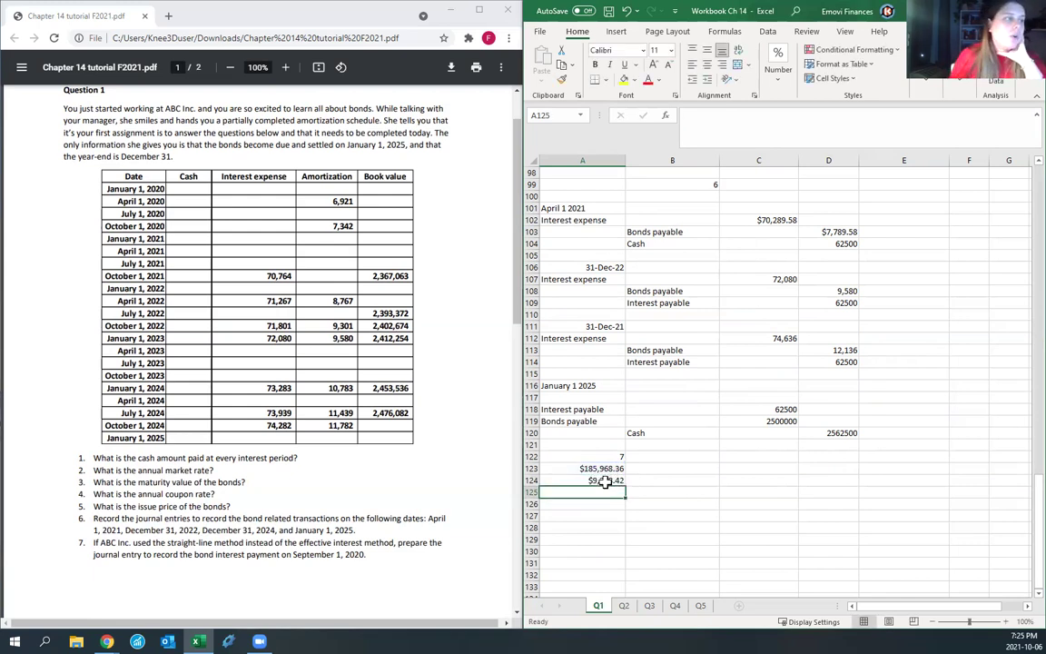
pyautogui.click(591, 480)
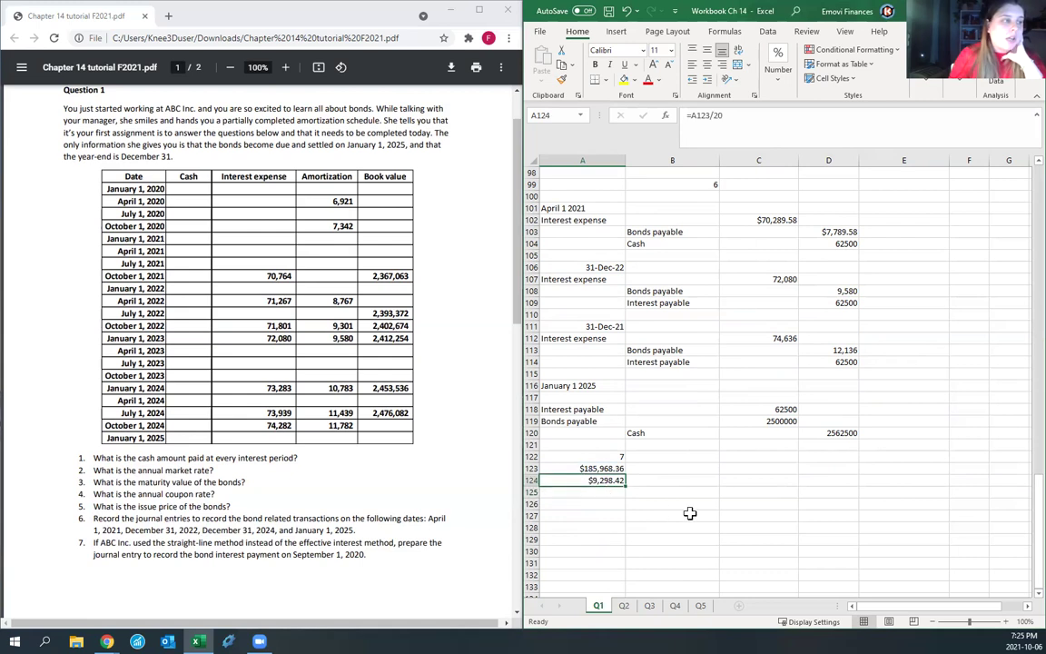
# Step: Enter the date heading "September 1 ,2020" in A126 for the part 7 journal entry
pyautogui.click(608, 502)
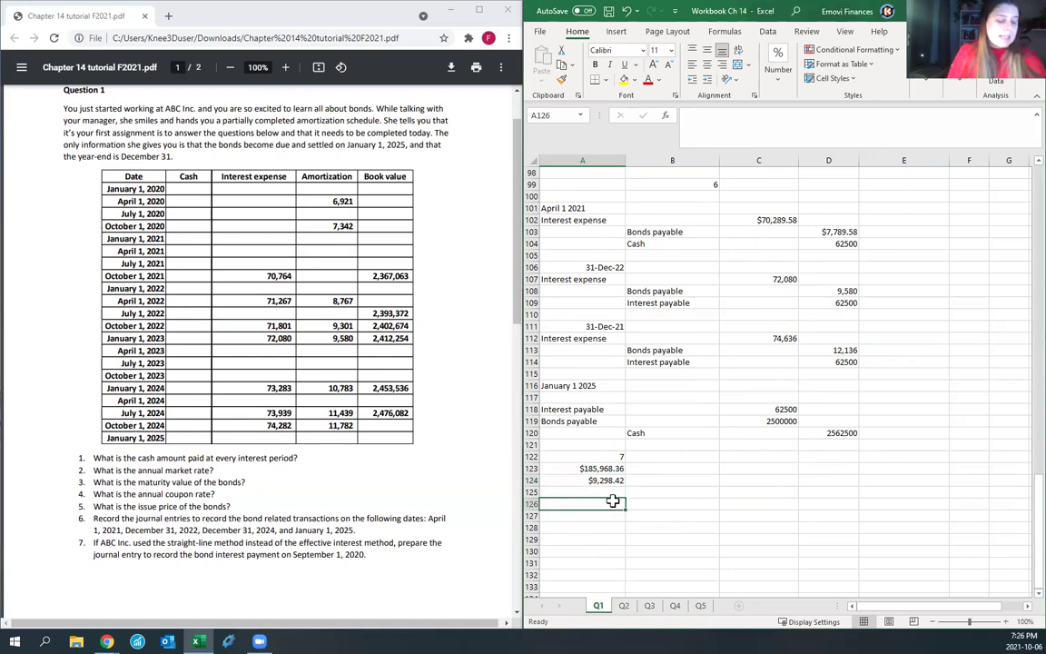
pyautogui.write('Sept')
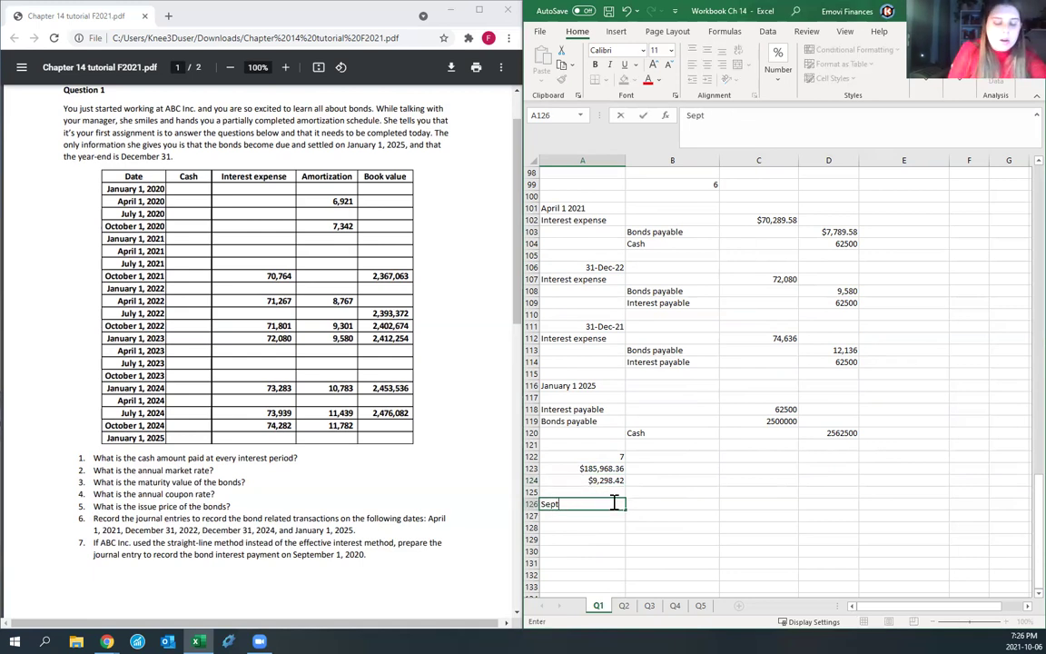
pyautogui.write('ember 1 ,2020')
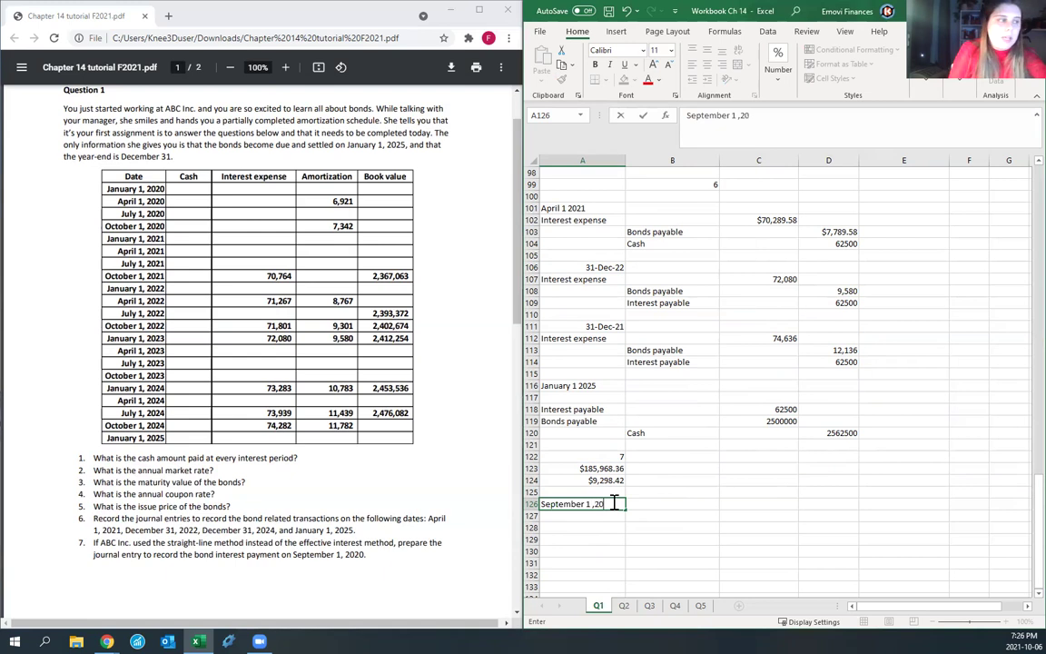
pyautogui.press('Return')
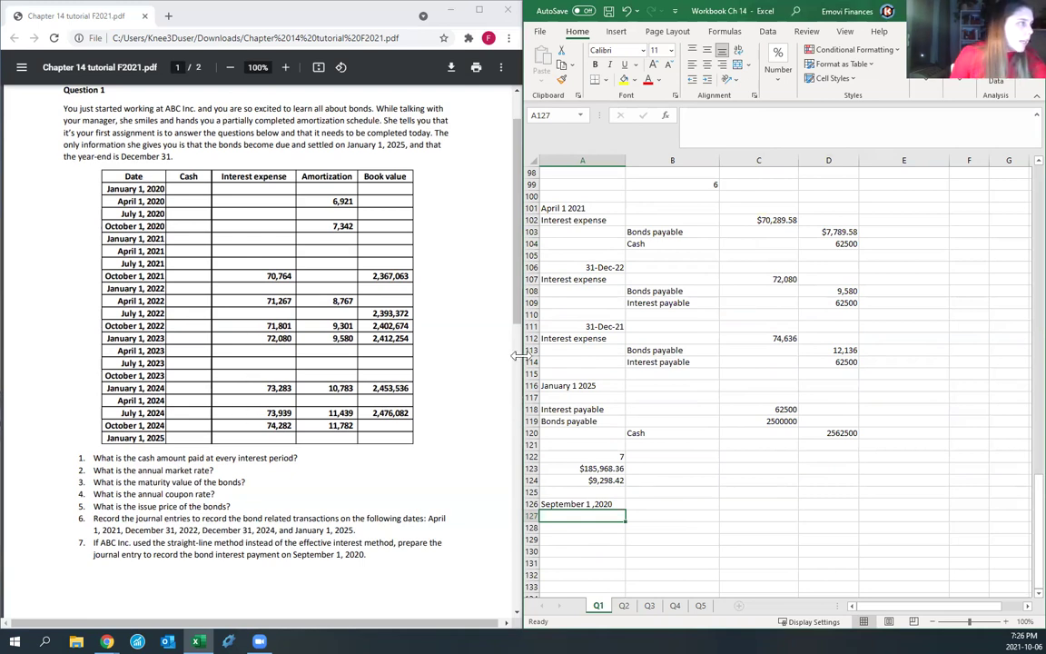
# Step: Insert a row between 2020-07-01 and 2020-10-01 in the amortization schedule and date it 2020-09-01
pyautogui.click(685, 467)
pyautogui.scroll(10, 686, 453)
pyautogui.scroll(10, 685, 452)
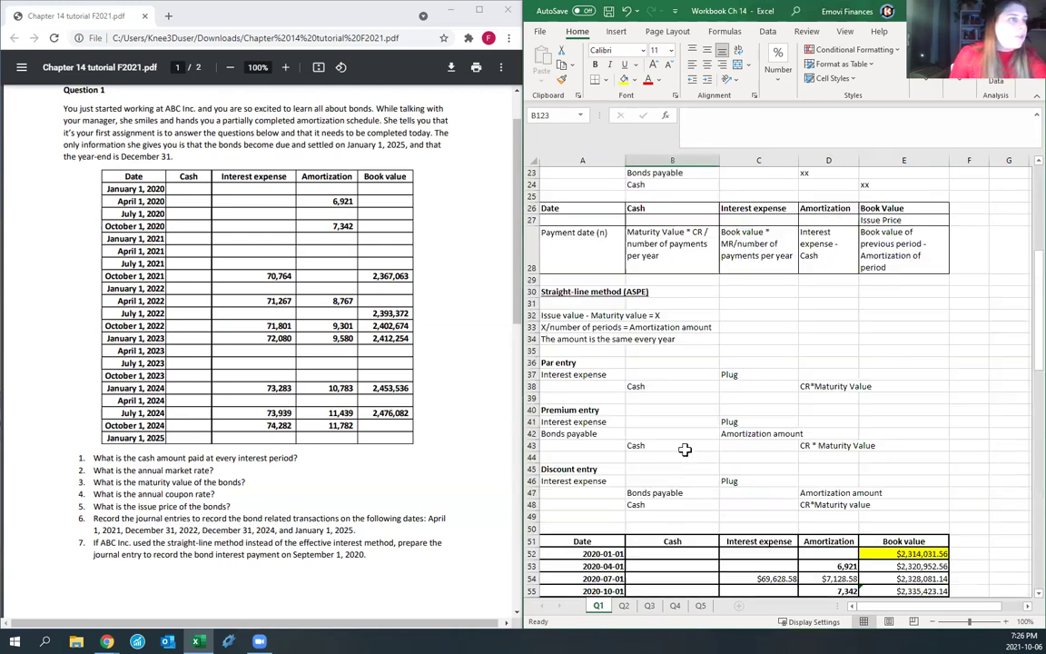
pyautogui.scroll(-4, 695, 400)
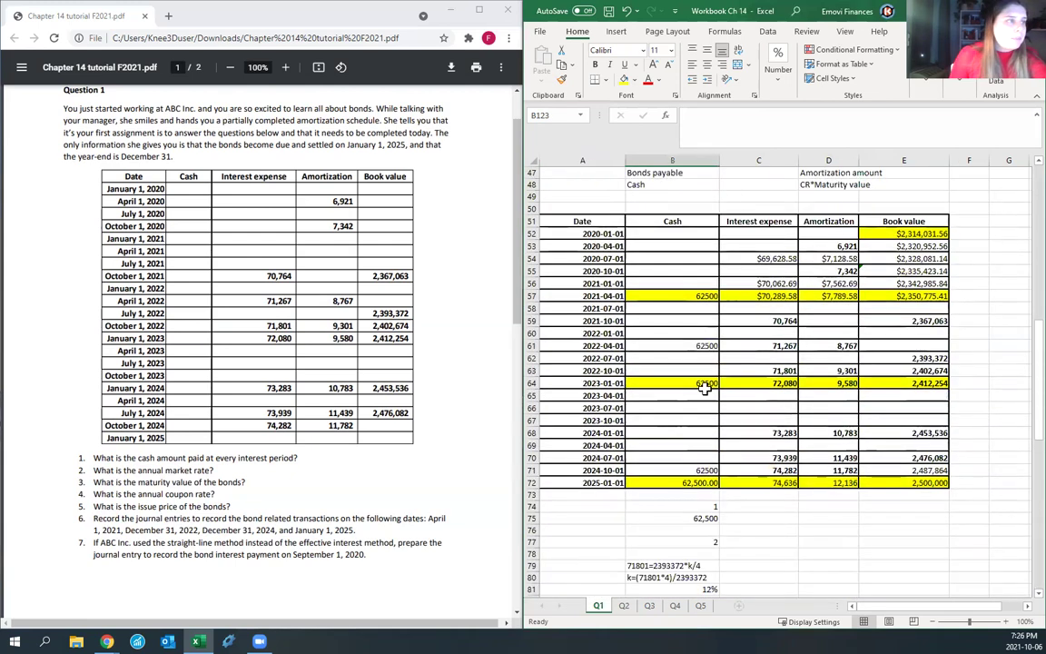
pyautogui.click(595, 258)
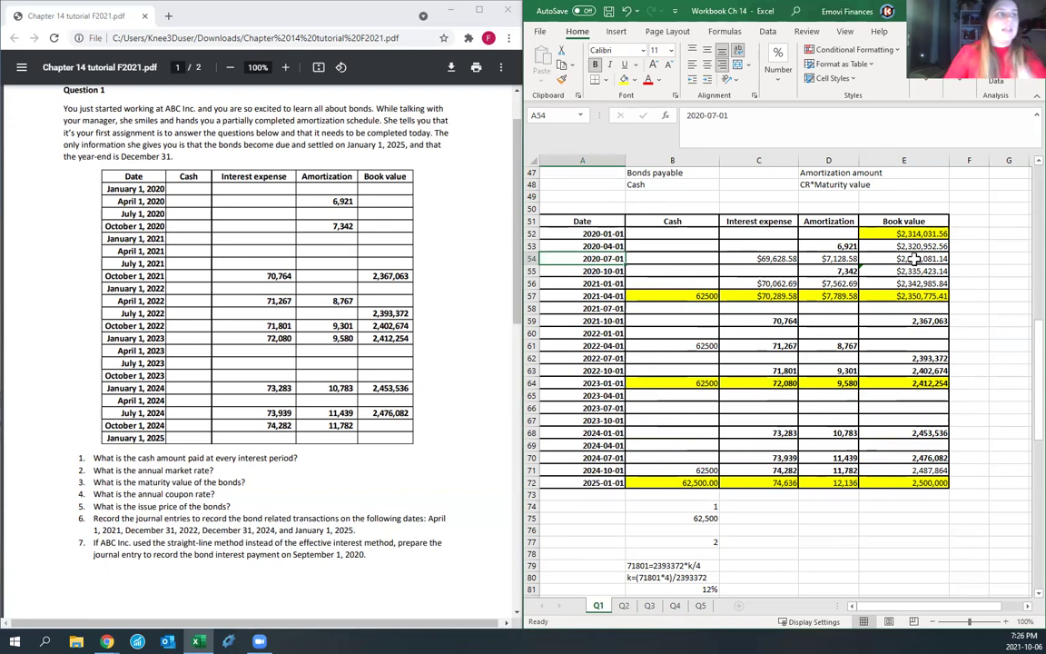
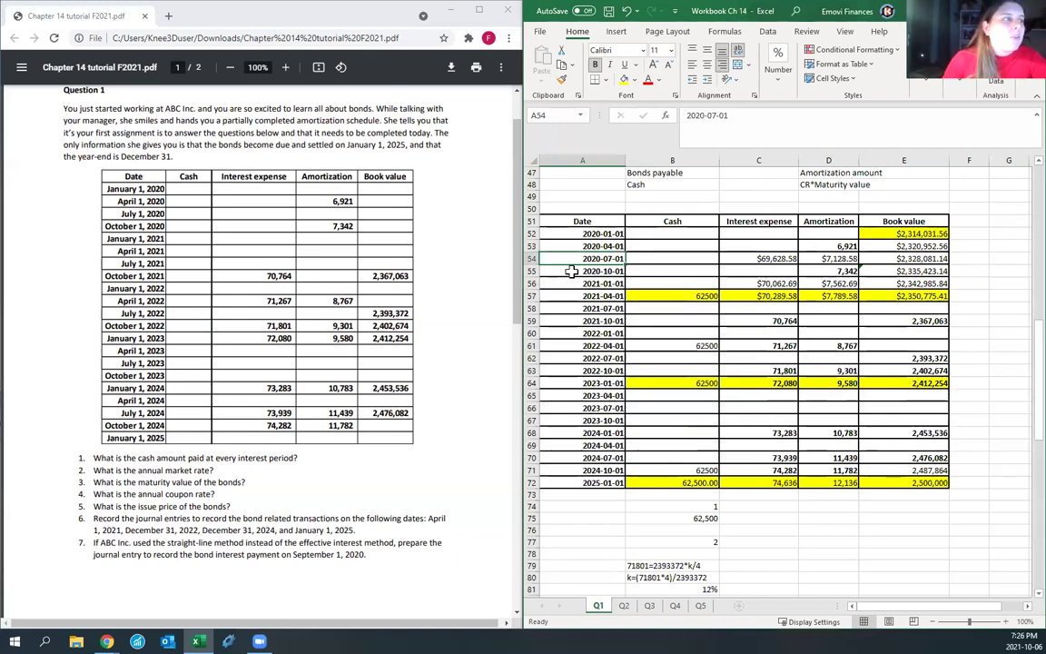
pyautogui.moveTo(561, 271); pyautogui.dragTo(563, 258)
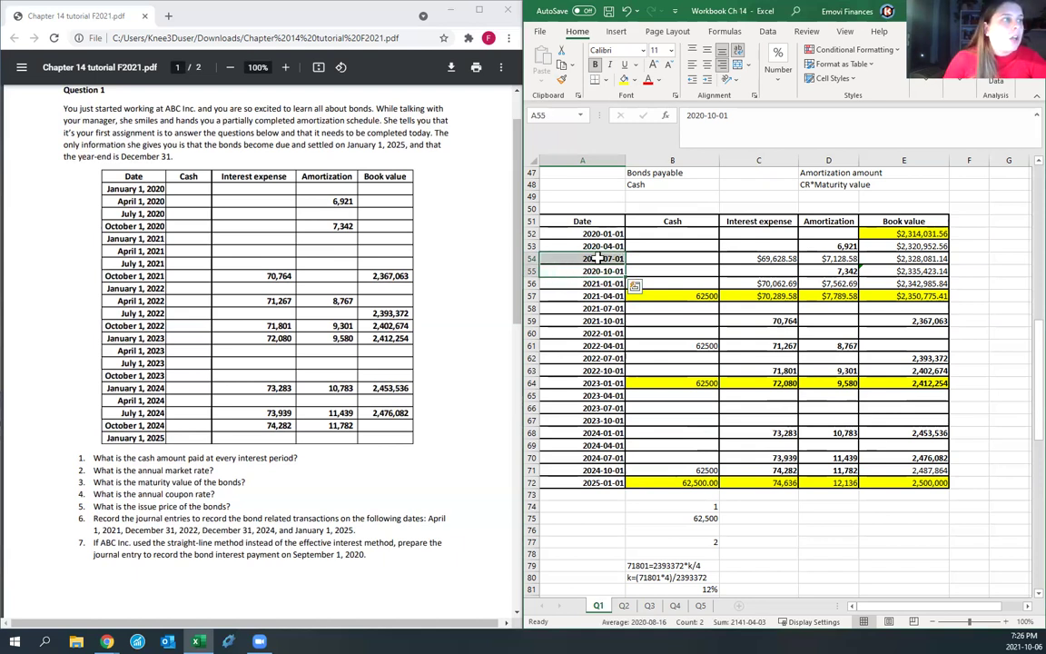
pyautogui.click(586, 259)
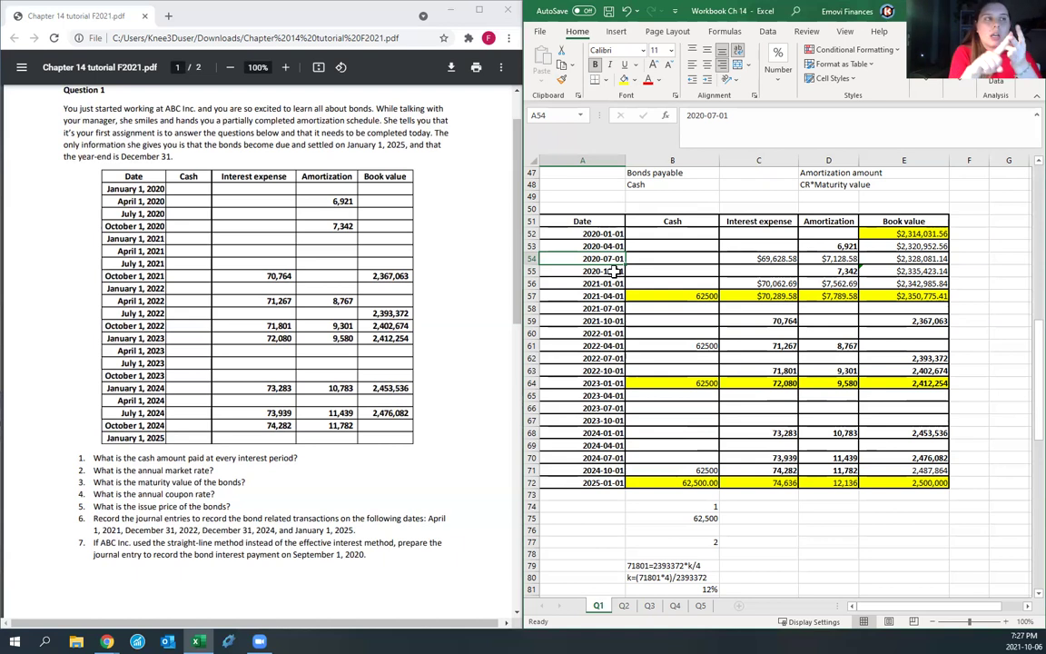
pyautogui.click(534, 271)
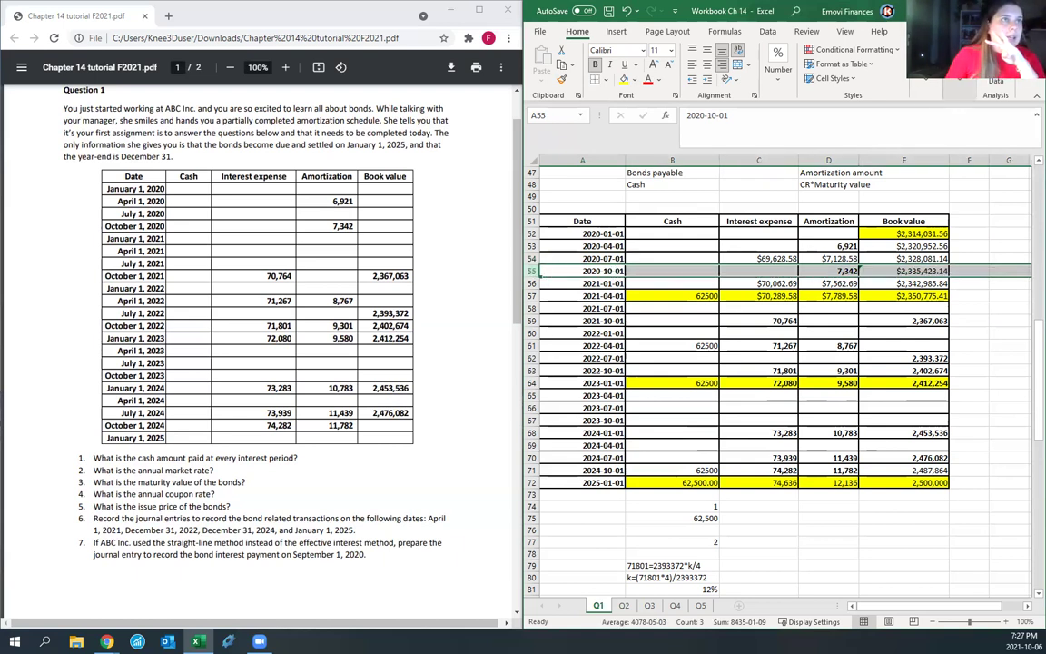
pyautogui.click(926, 84)
pyautogui.click(926, 118)
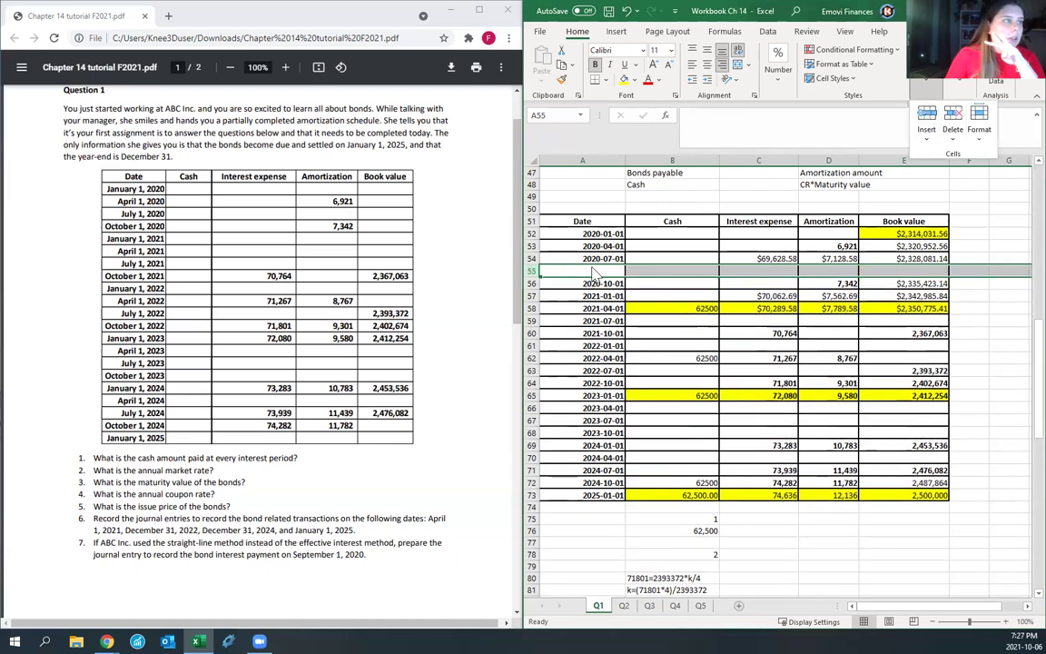
pyautogui.write('2020-09')
pyautogui.press('Return')
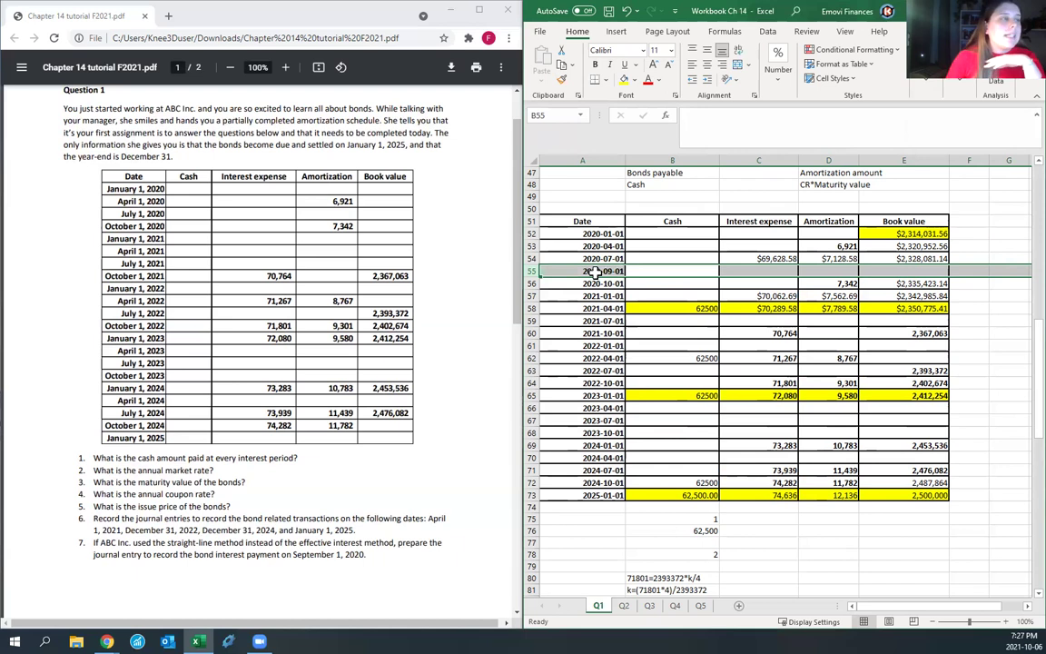
# Step: Calculate the two-month cash interest for the 2020-09-01 row in B55 with the formula =62500*2/3
pyautogui.click(658, 274)
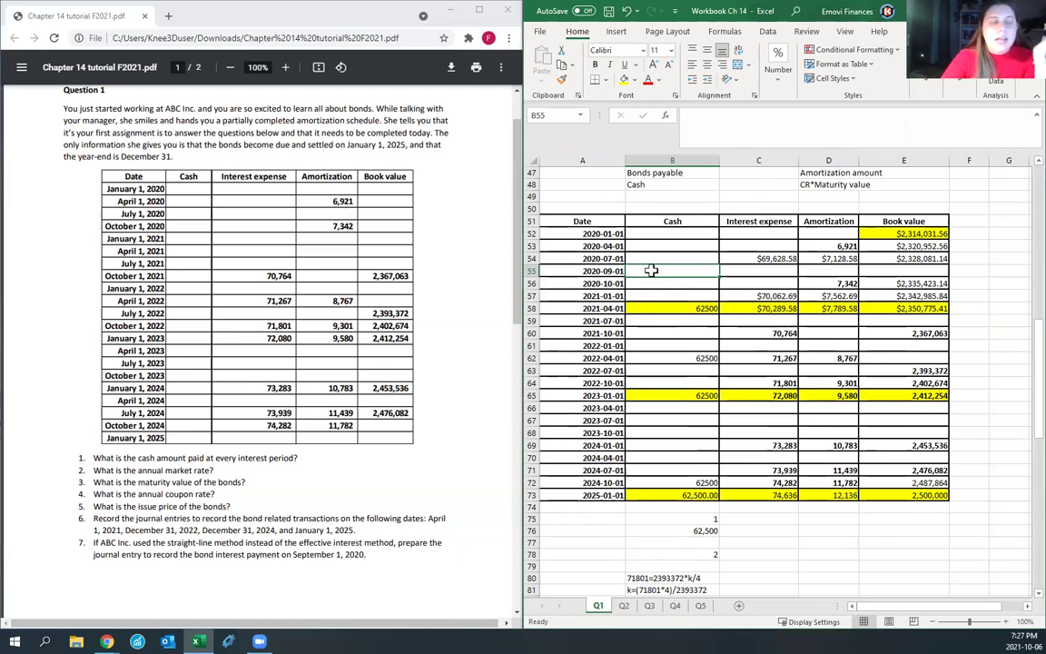
pyautogui.write('=')
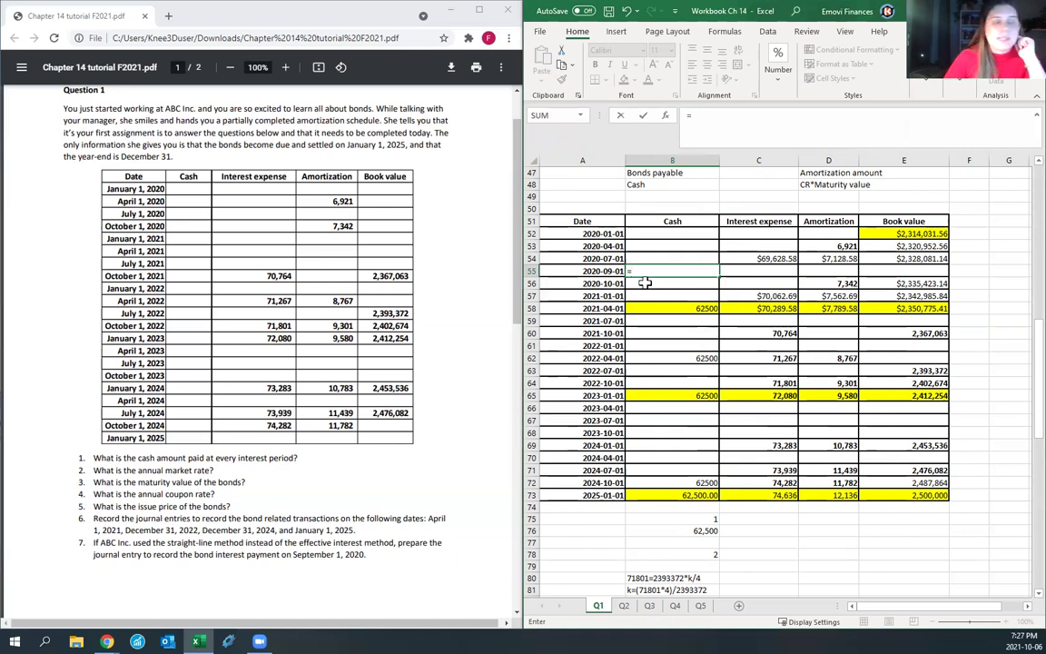
pyautogui.write('6250')
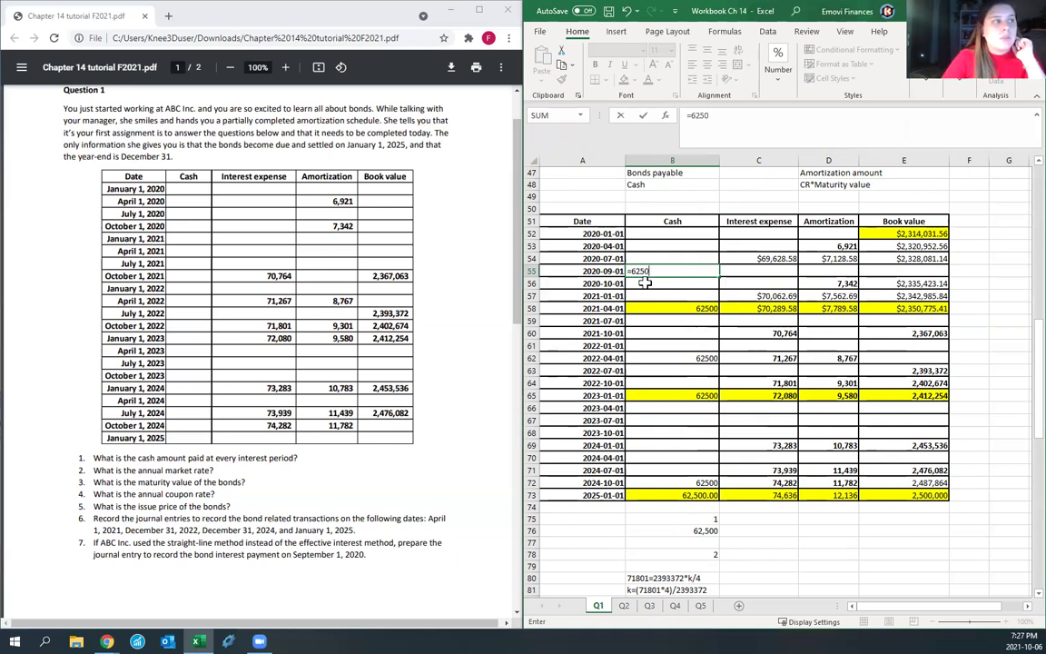
pyautogui.write('0*')
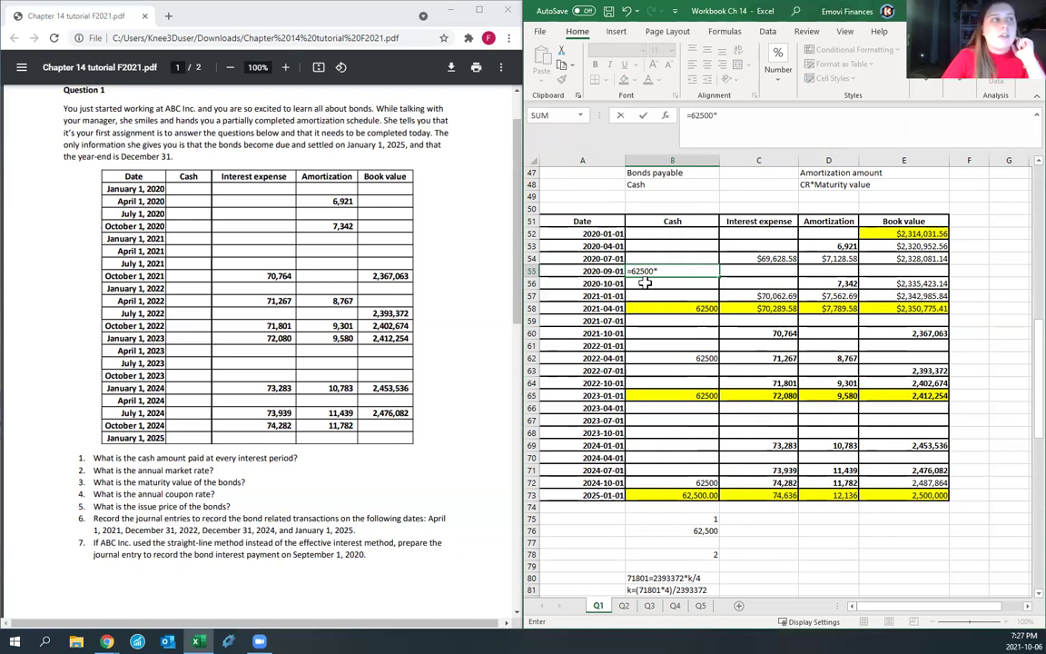
pyautogui.write('2')
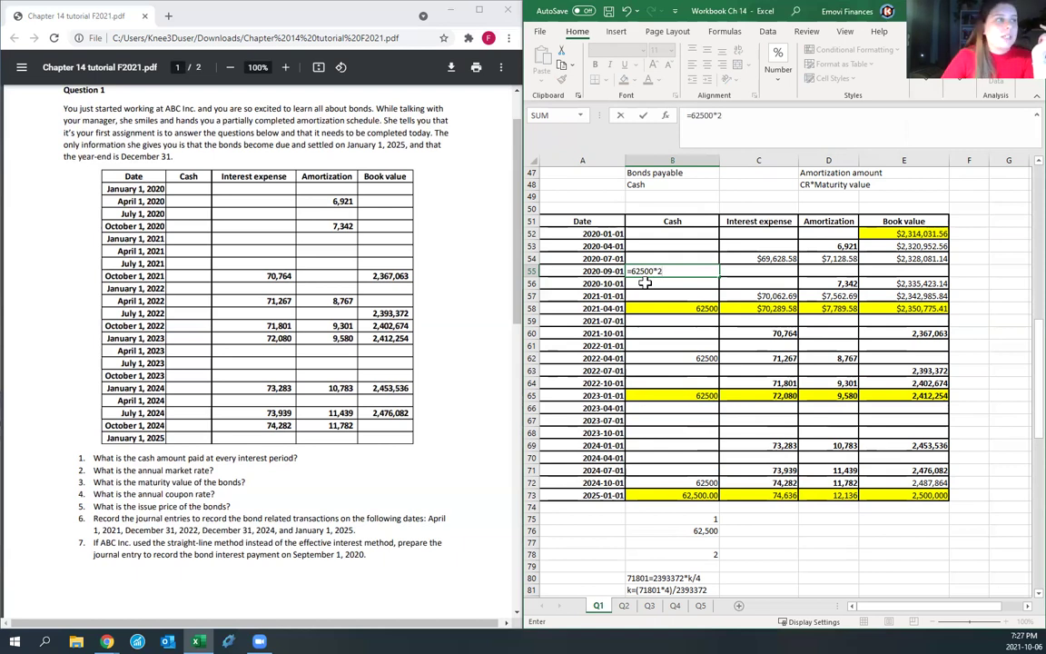
pyautogui.write('/3')
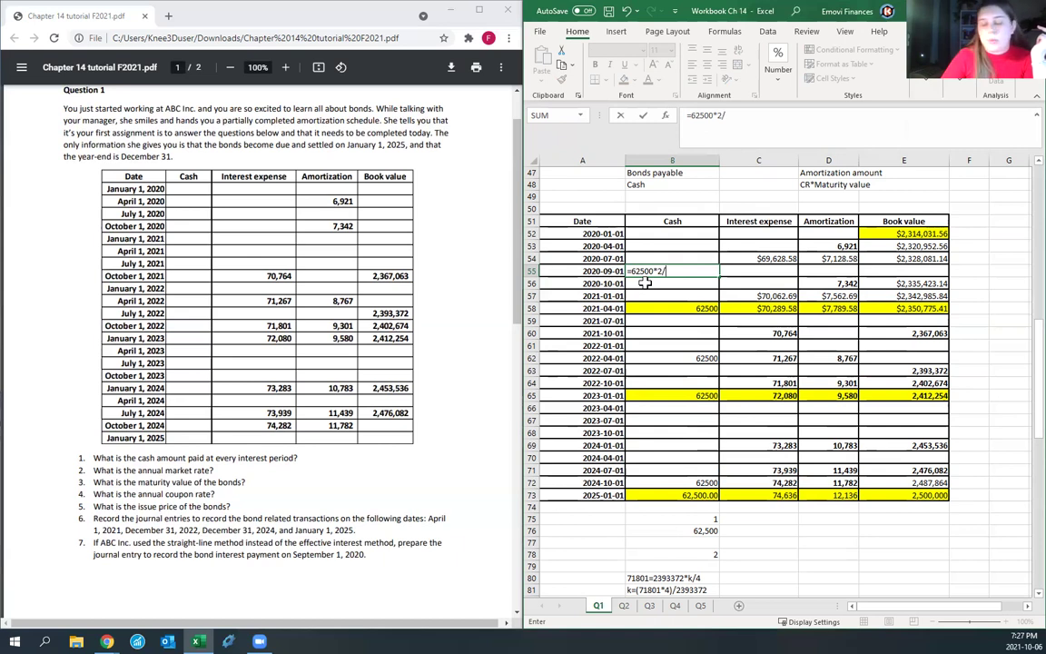
pyautogui.press('Return')
# Step: Calculate the 2020-09-01 interest expense in C55 from the 2020-07-01 book value with the formula =2/3*0.12/4*E54
pyautogui.press('Up')
pyautogui.press('Right')
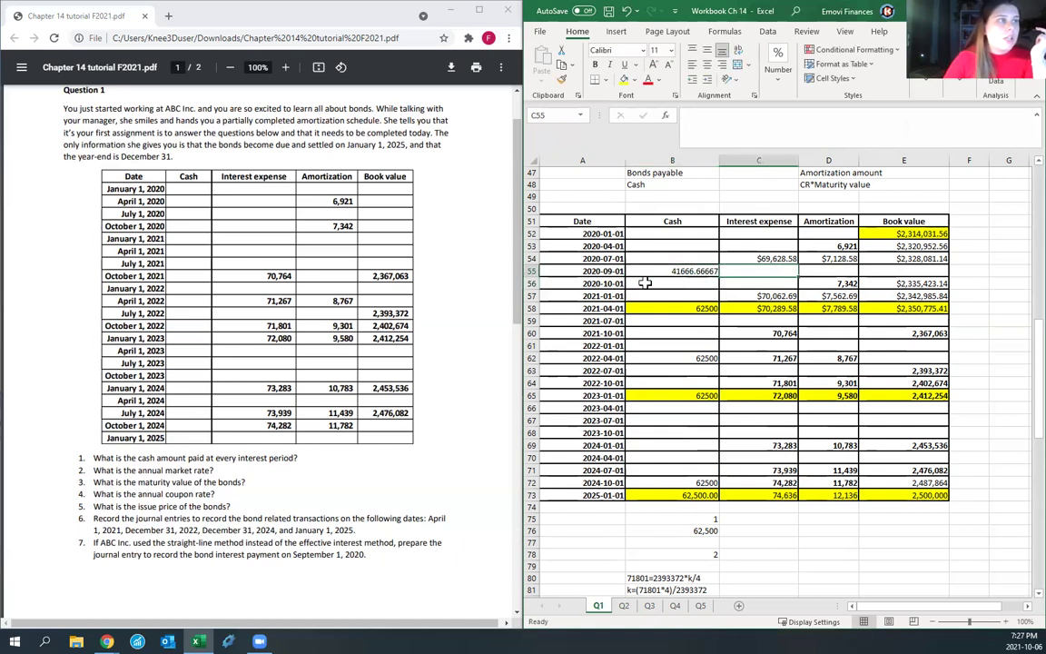
pyautogui.write('=2/3*')
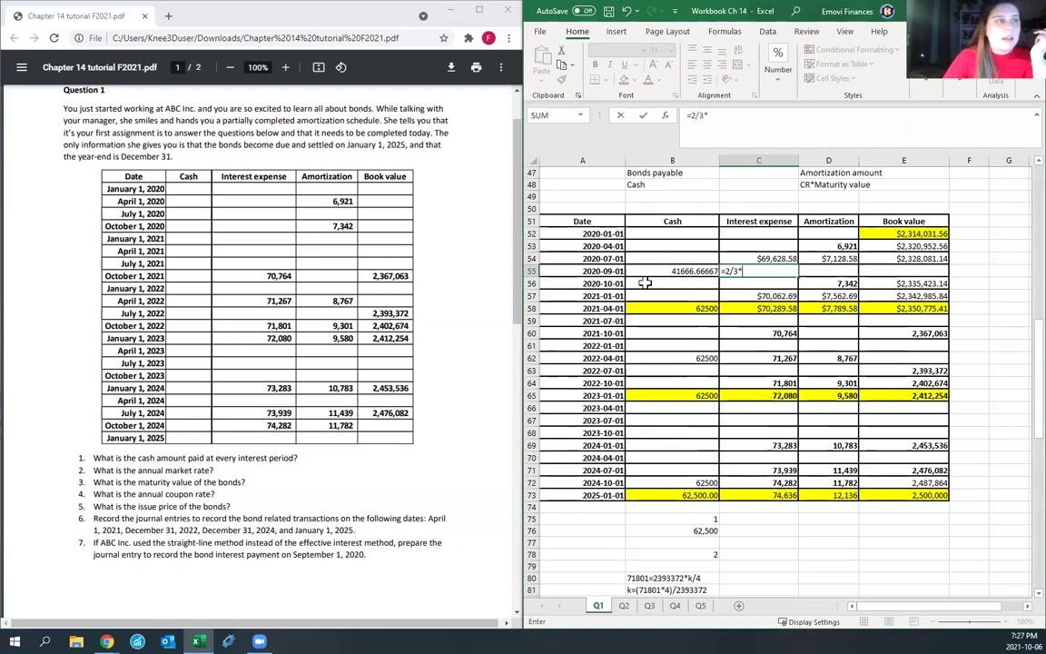
pyautogui.write('.12/4*')
pyautogui.click(888, 260)
pyautogui.press('Return')
# Step: Calculate the 2020-09-01 amortization in D55 as interest expense minus cash, using =C55-B55
pyautogui.press('Up')
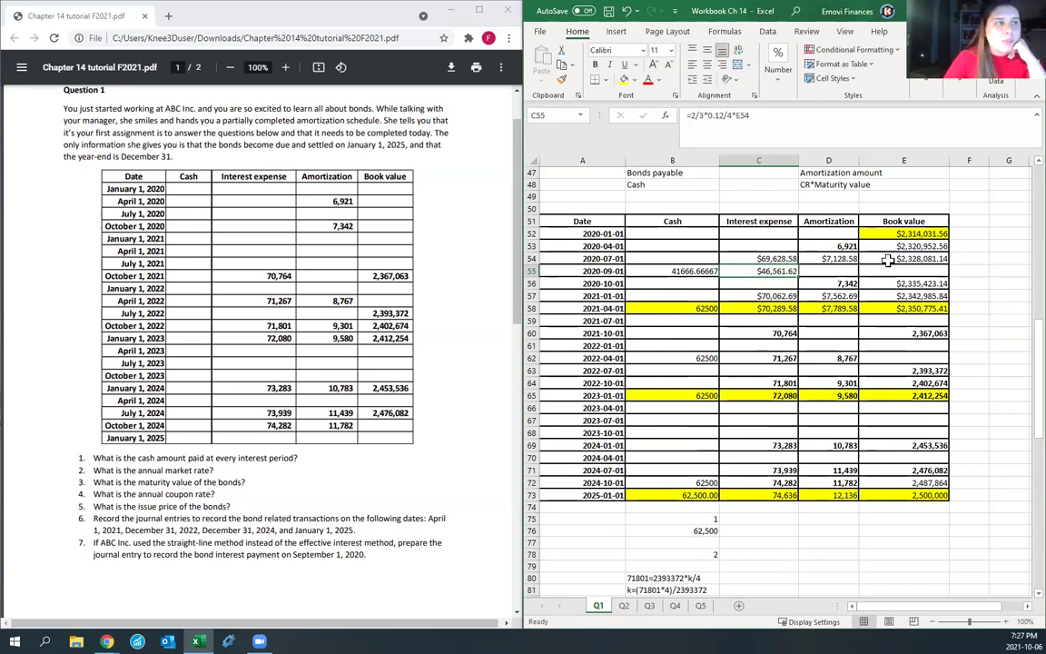
pyautogui.press('Right')
pyautogui.write('=')
pyautogui.click(763, 271)
pyautogui.write('-')
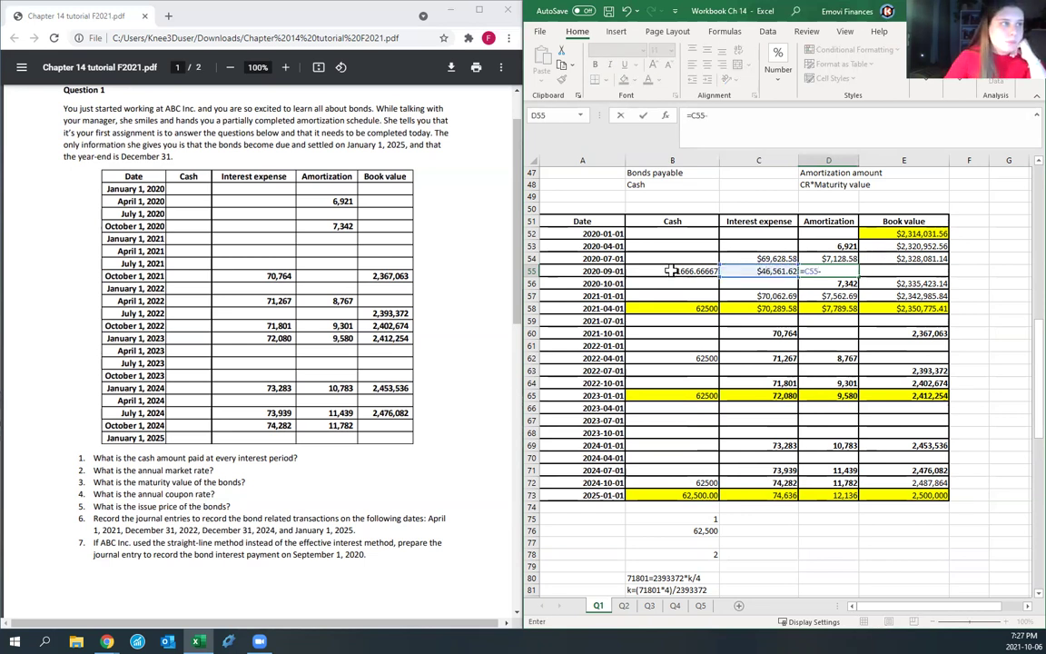
pyautogui.click(669, 271)
pyautogui.press('Return')
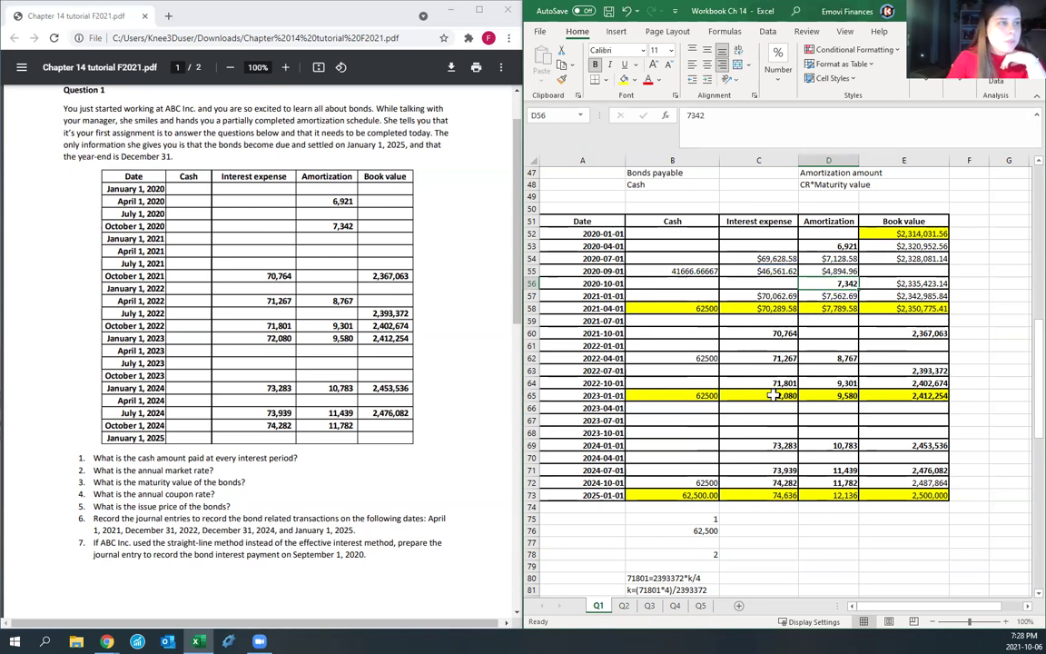
# Step: Copy the account labels from A113:B115 to A128 for the September 1, 2020 entry and replace the label in B130 with Cash
pyautogui.scroll(-19, 770, 395)
pyautogui.scroll(-4, 745, 383)
pyautogui.scroll(4, 691, 362)
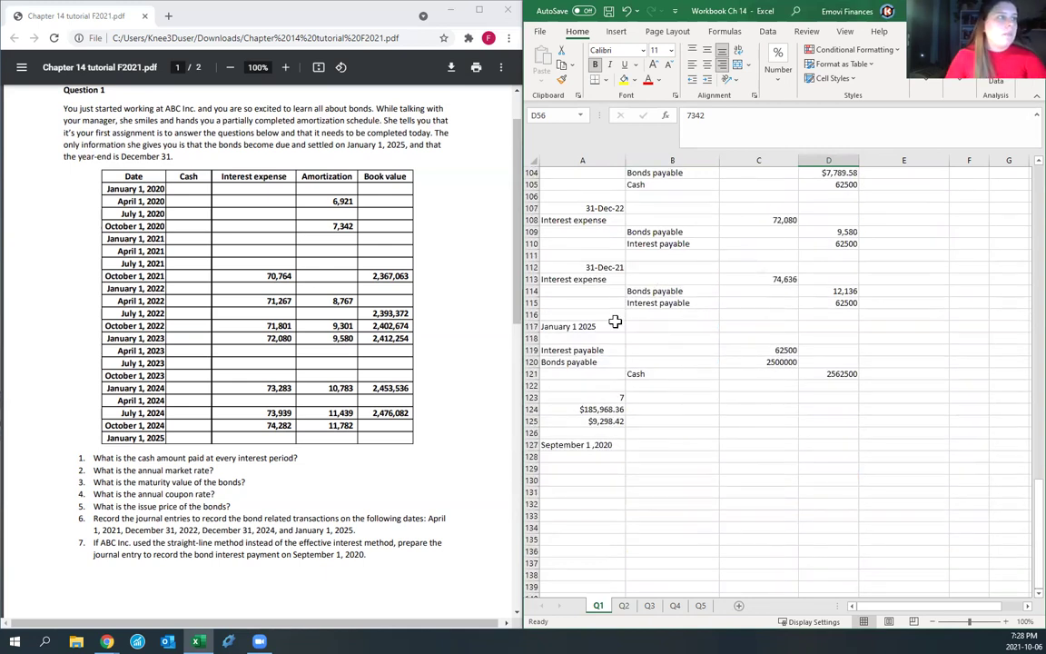
pyautogui.moveTo(568, 281); pyautogui.dragTo(661, 299)
pyautogui.hotkey('ctrl', 'c')
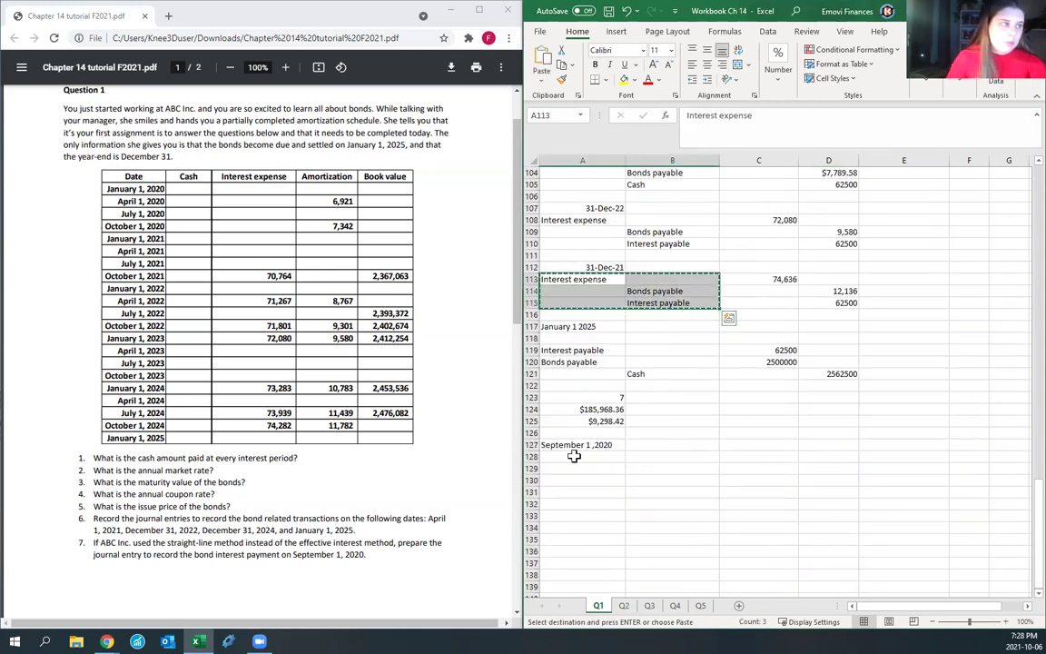
pyautogui.click(568, 458)
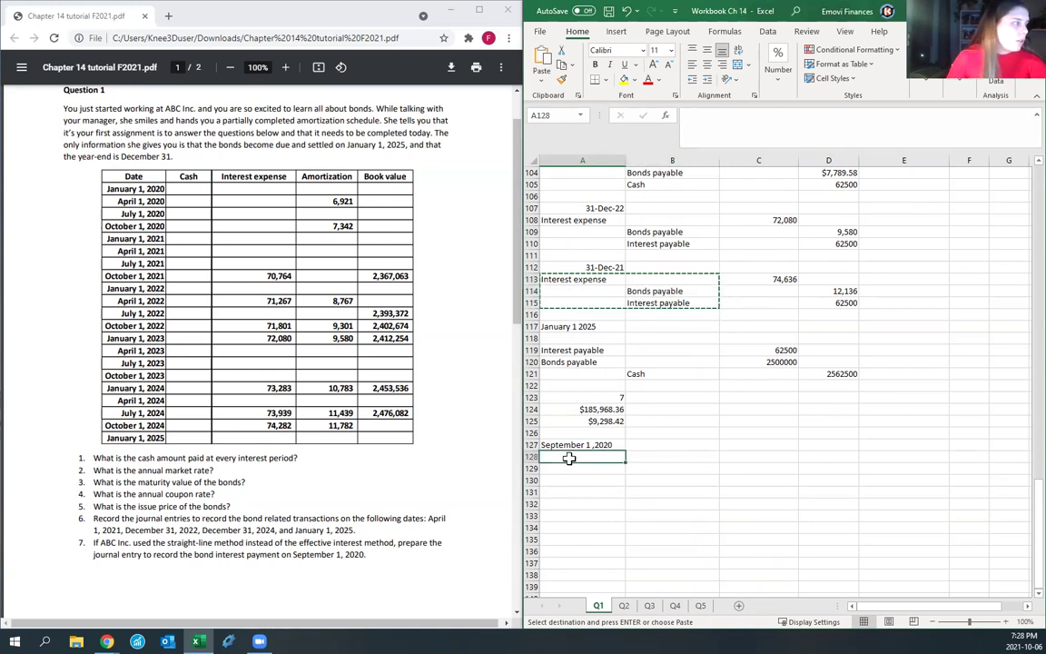
pyautogui.hotkey('ctrl', 'v')
pyautogui.click(650, 478)
pyautogui.press('Delete')
pyautogui.write('Cash')
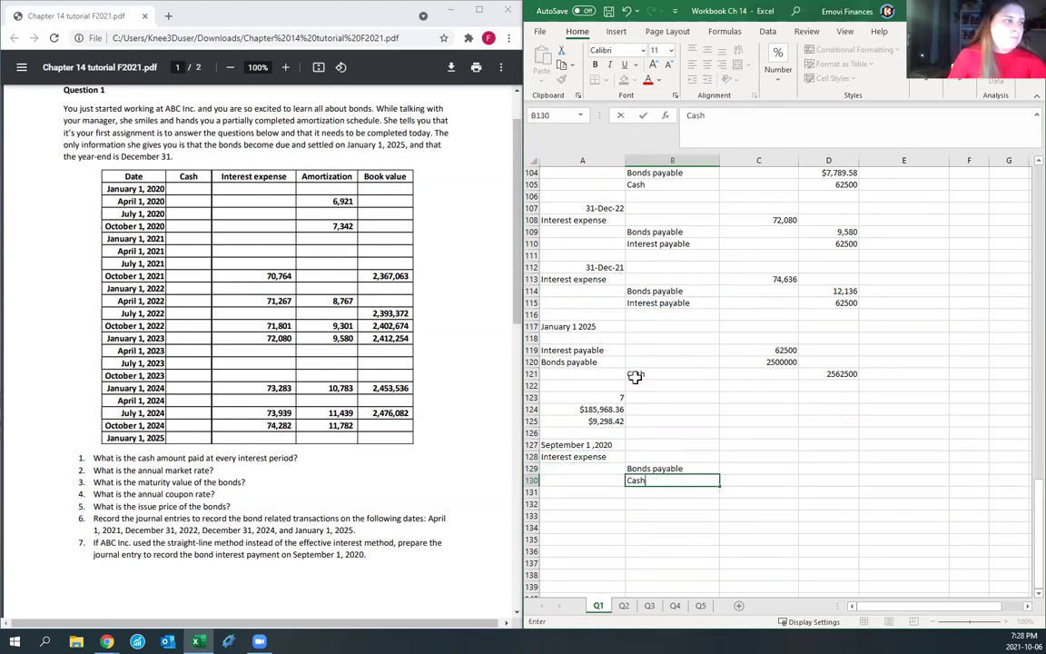
# Step: Credit Bonds payable in D129 with the straight-line amortization using =A125, and credit Cash in D130 with 62500
pyautogui.click(766, 457)
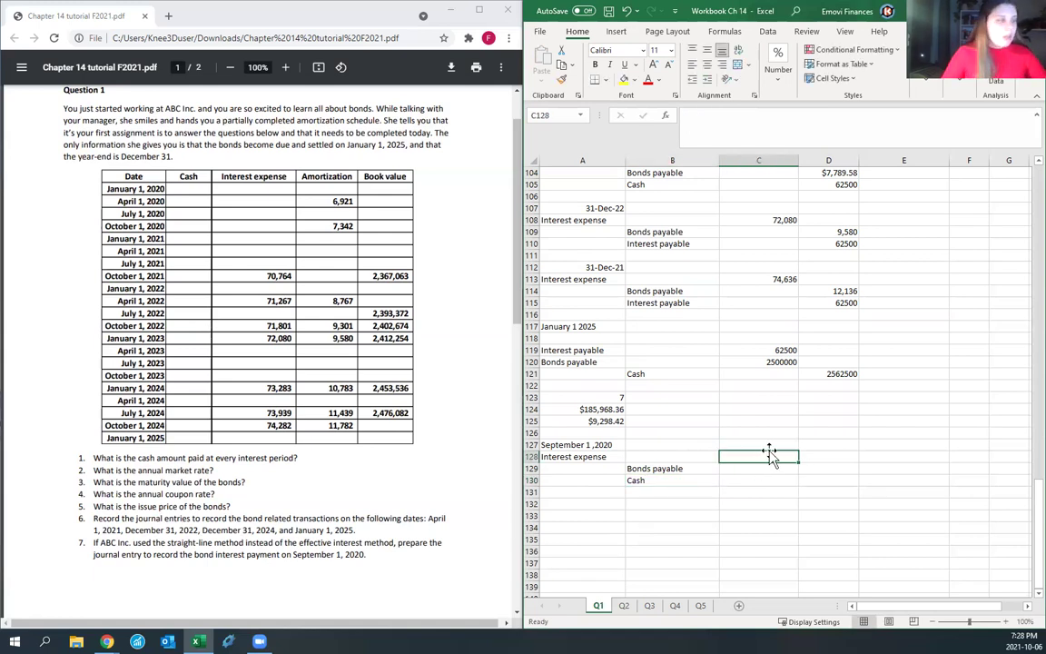
pyautogui.click(810, 467)
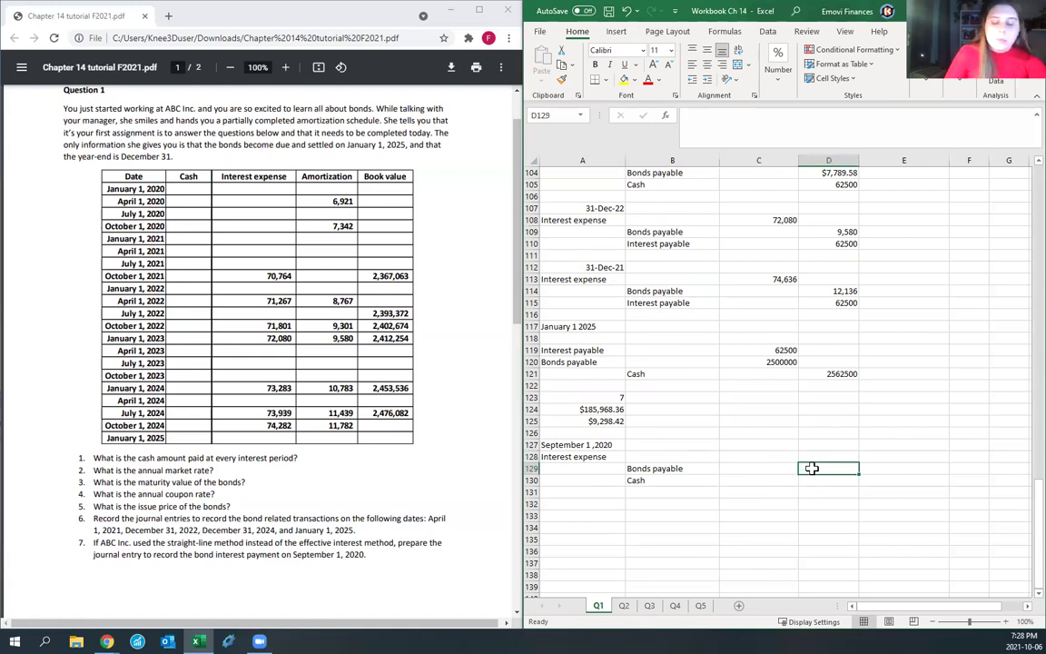
pyautogui.write('=')
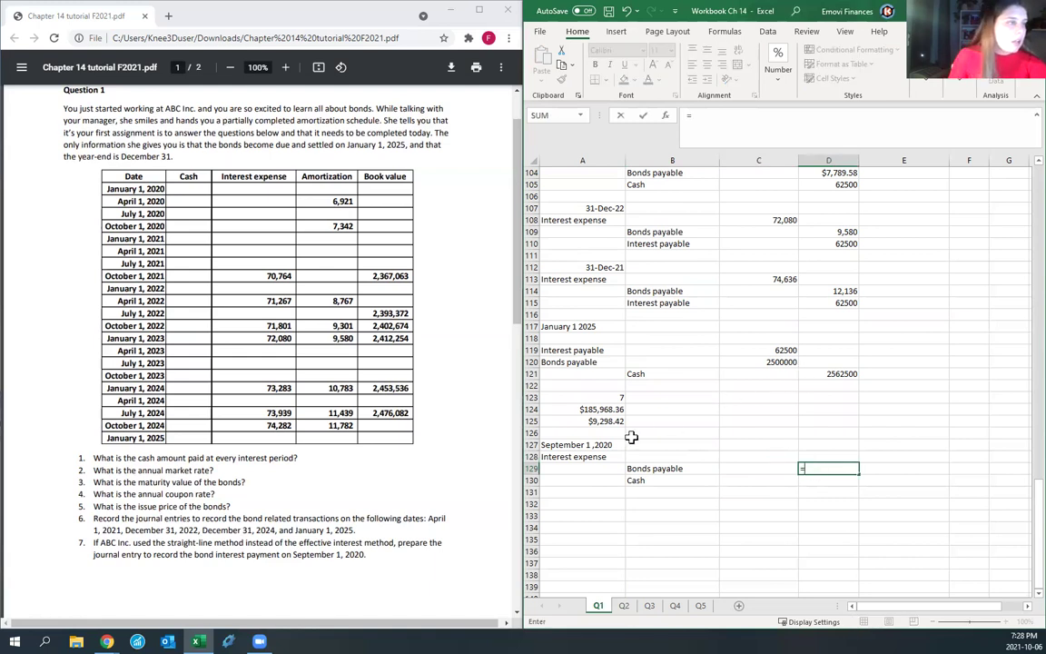
pyautogui.click(590, 422)
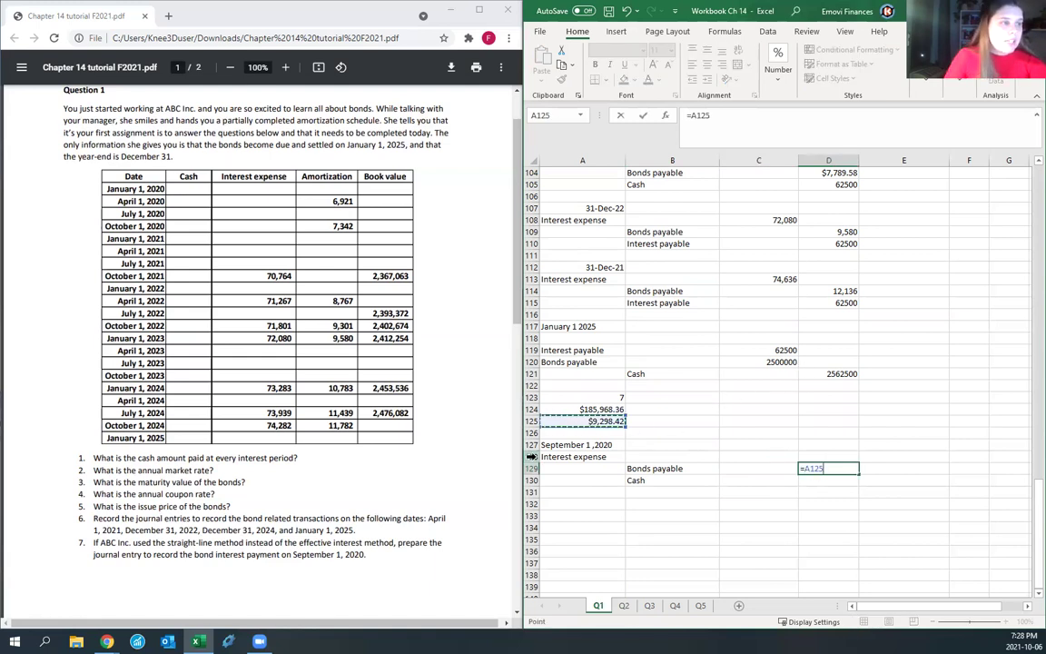
pyautogui.press('Return')
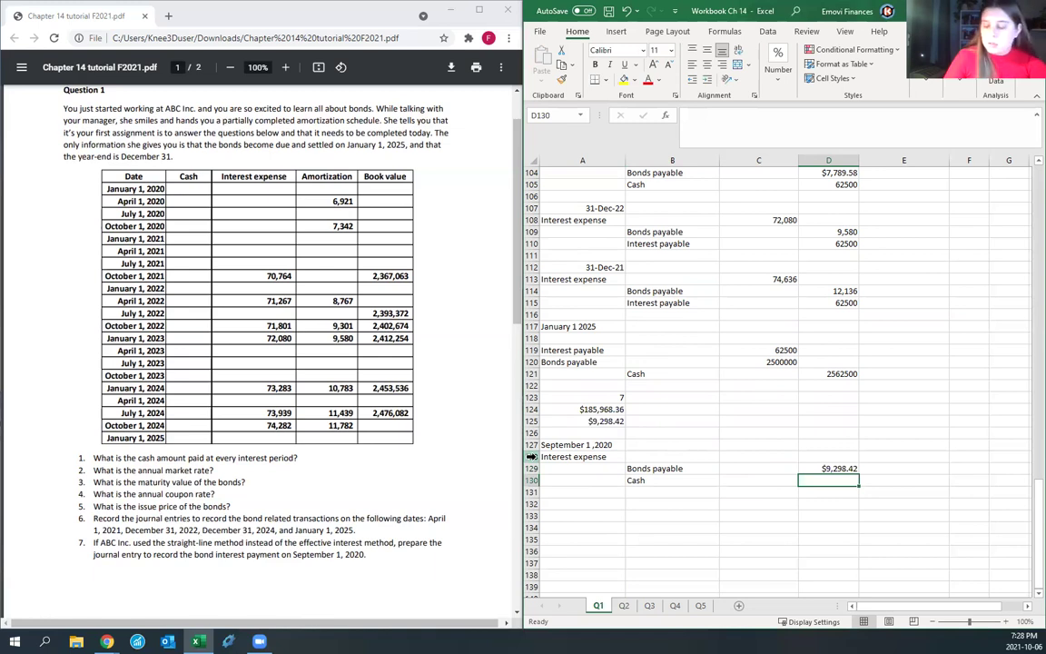
pyautogui.write('6250')
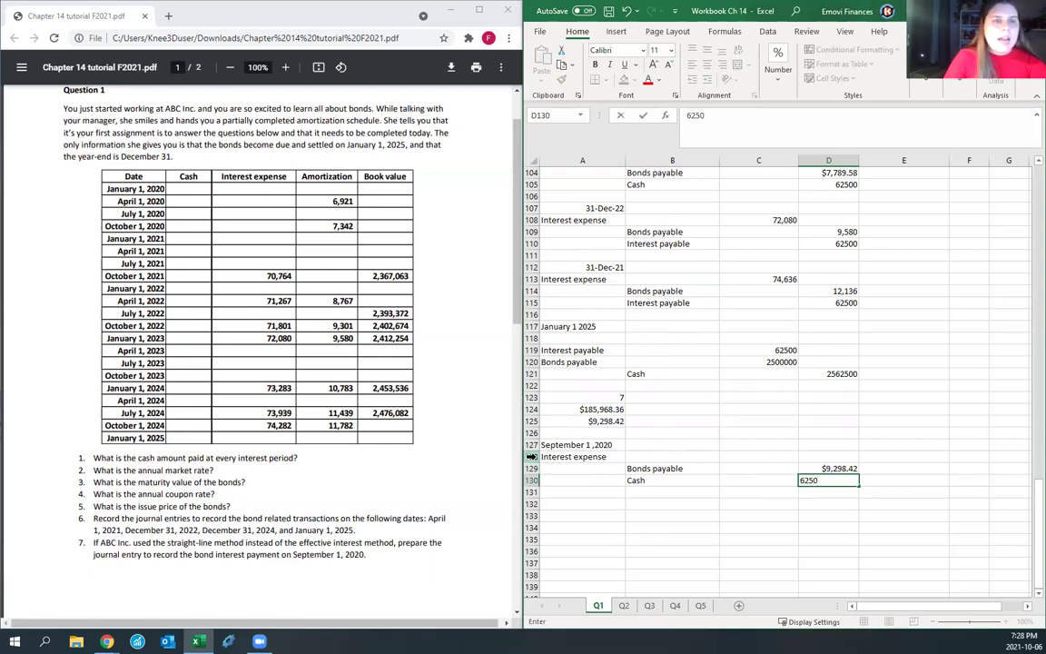
pyautogui.write('0')
pyautogui.press('Return')
# Step: Review the Bonds payable and Cash lines of the September 1, 2020 entry against the straight-line amortization calculation in A125
pyautogui.press('Up')
pyautogui.press('Up')
pyautogui.press('Up')
pyautogui.press('Left')
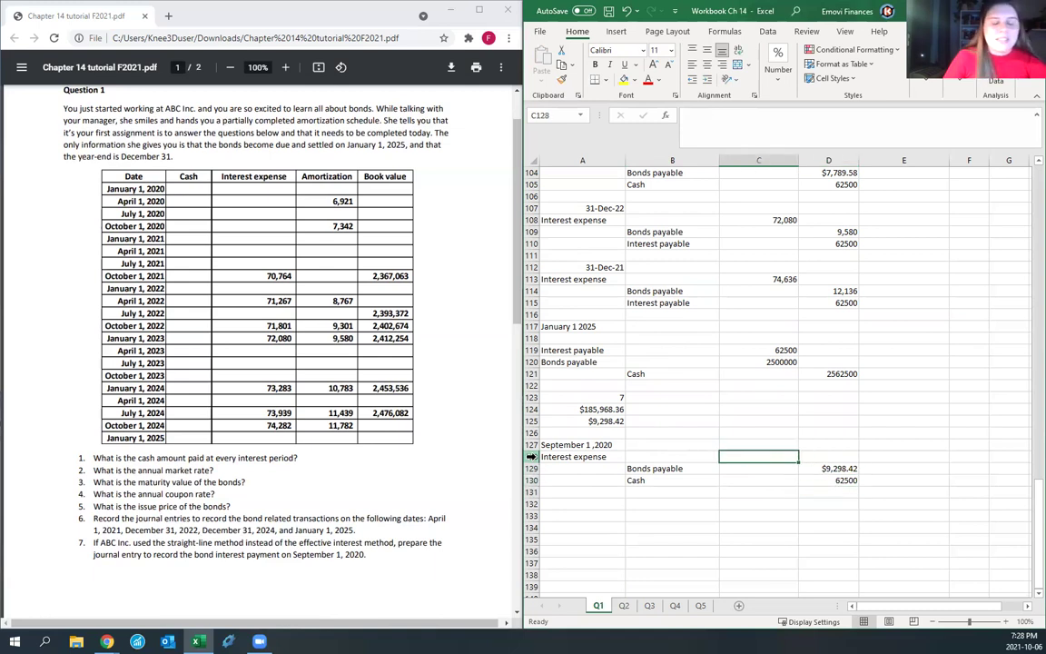
pyautogui.scroll(20, 750, 326)
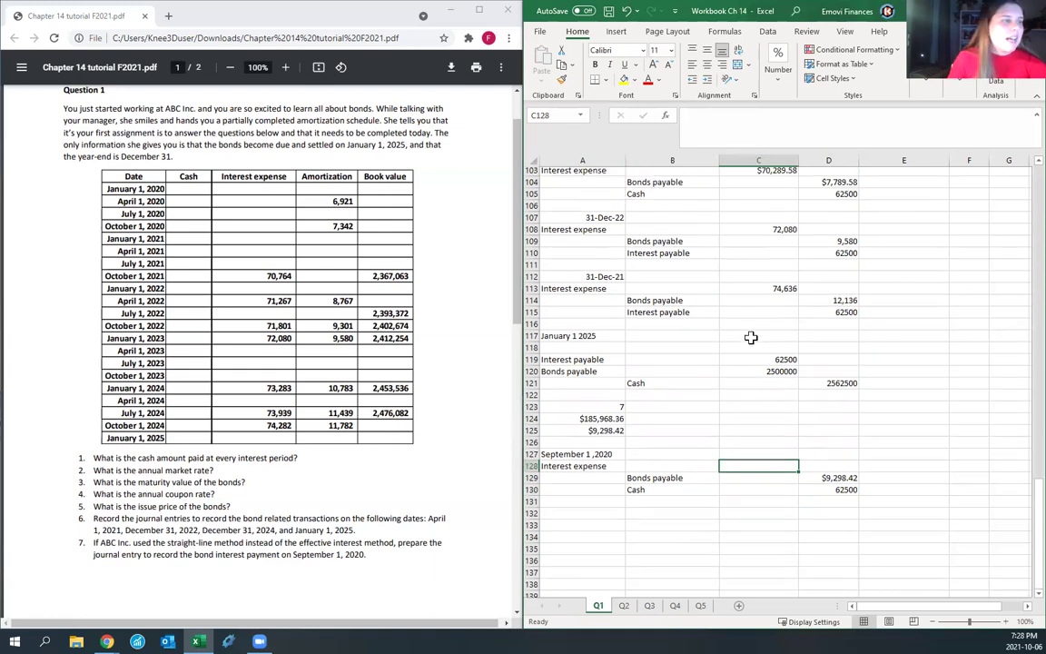
pyautogui.scroll(-20, 790, 385)
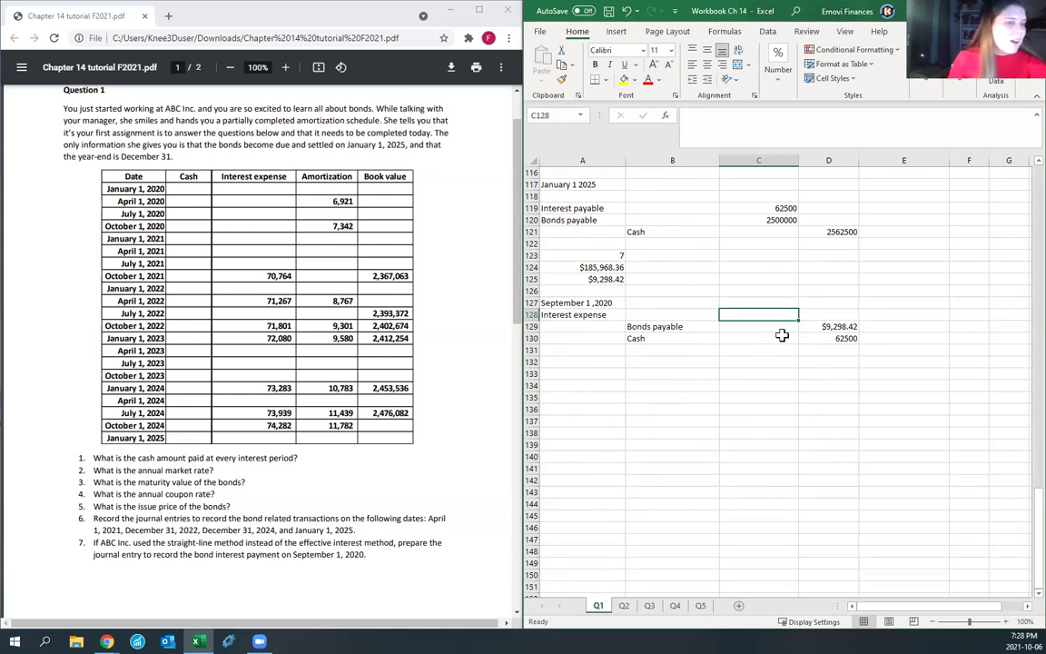
pyautogui.click(661, 326)
pyautogui.click(844, 325)
pyautogui.click(600, 279)
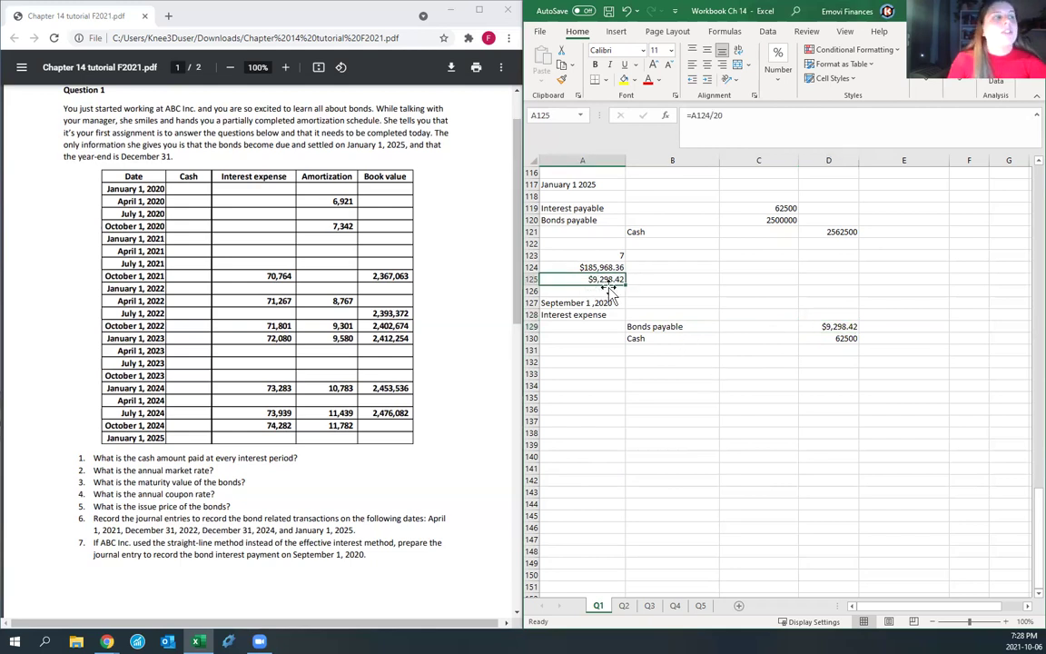
pyautogui.click(643, 339)
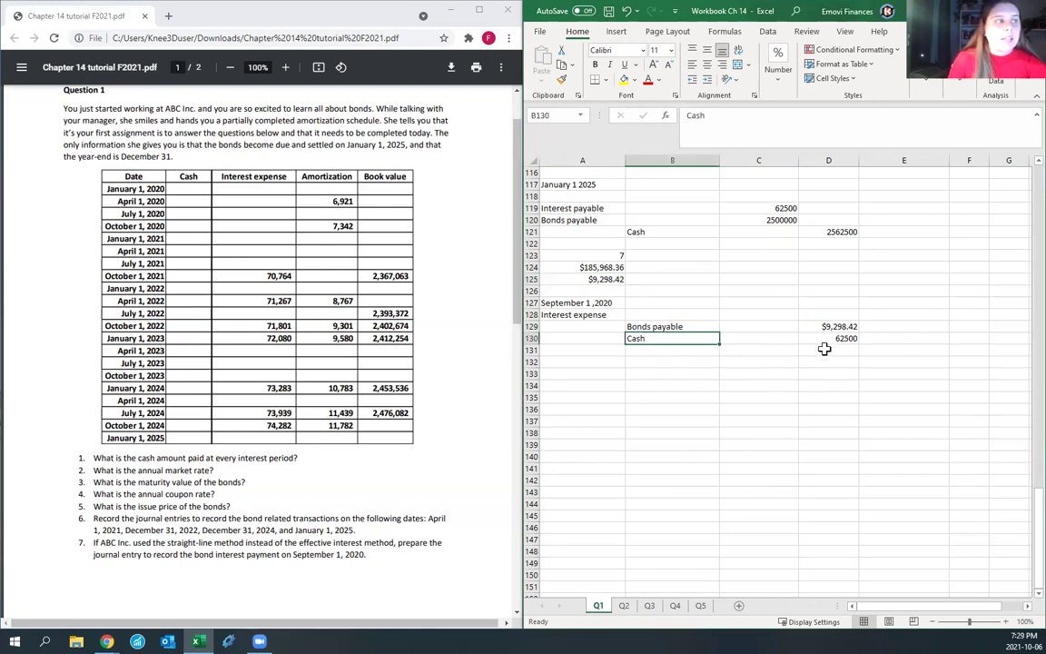
# Step: Calculate the interest expense debit in C128 as the total of the two credits with =SUM(D129:D130)
pyautogui.click(754, 316)
pyautogui.write('=')
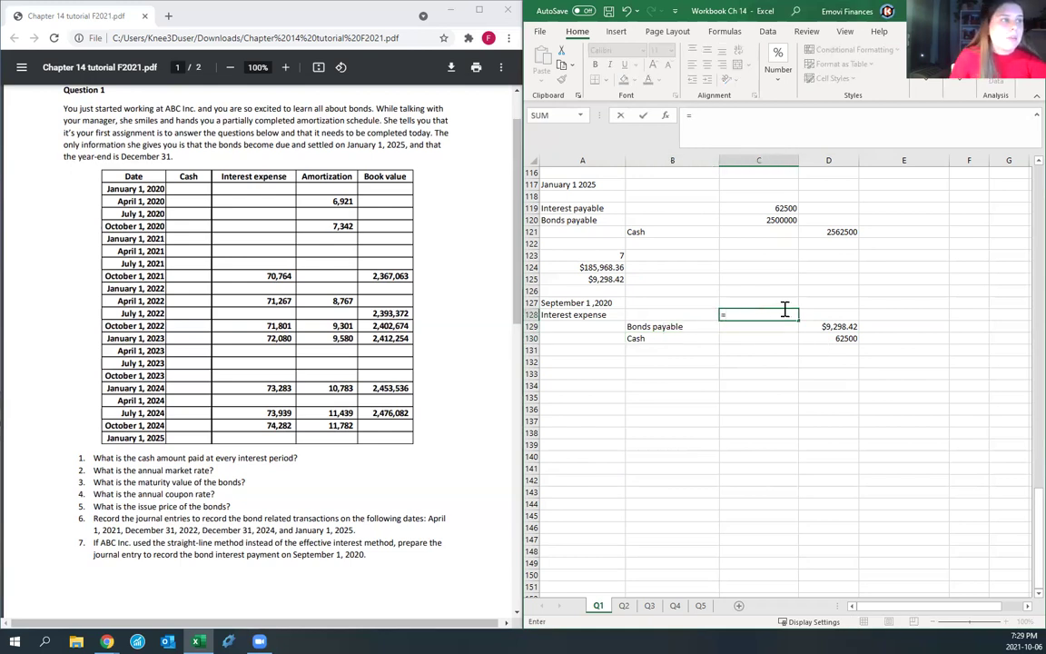
pyautogui.write('SUM(')
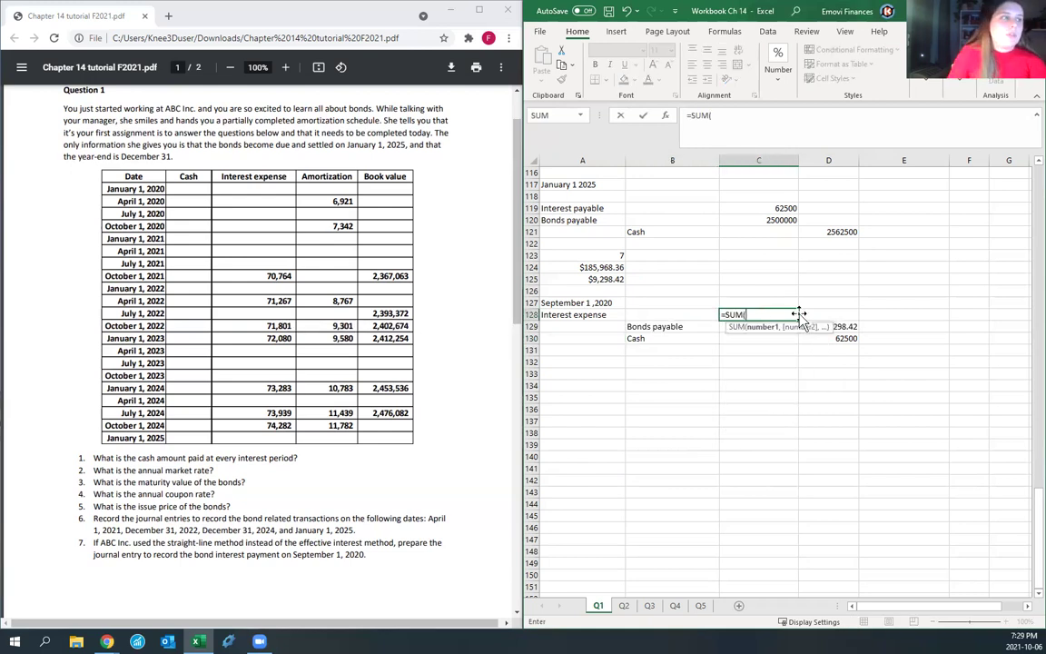
pyautogui.moveTo(840, 338); pyautogui.dragTo(847, 329)
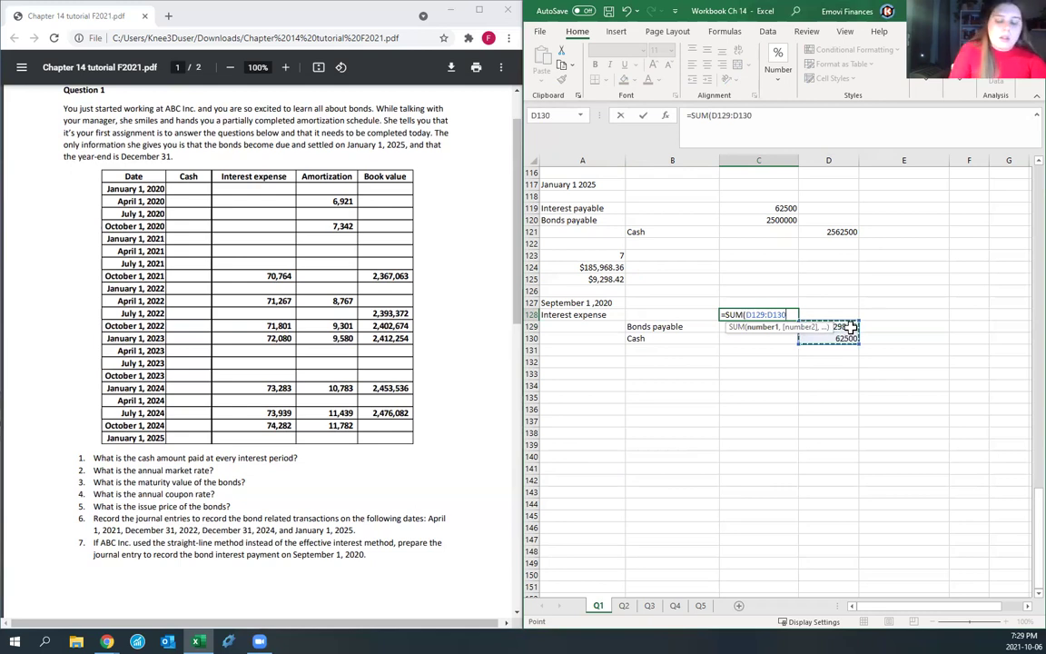
pyautogui.press('Return')
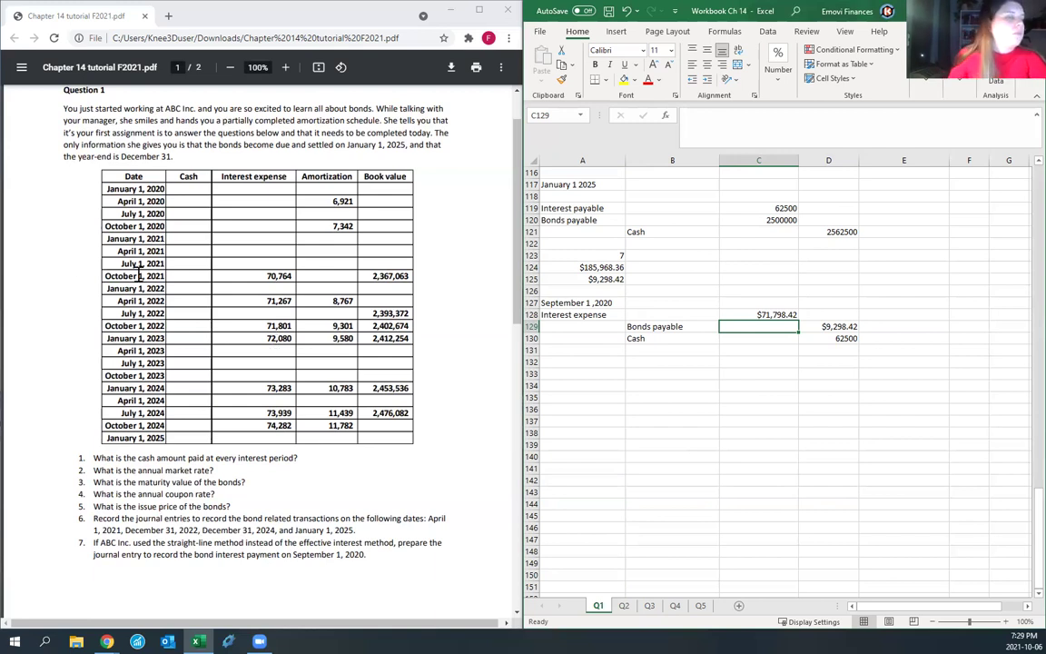
# Step: Find Question 2 in the PDF and enter "Calculate the book value of the bonds on nov 1 2022" in A3 of sheet Q2
pyautogui.scroll(-3, 114, 289)
pyautogui.scroll(-3, 115, 289)
pyautogui.scroll(1, 150, 258)
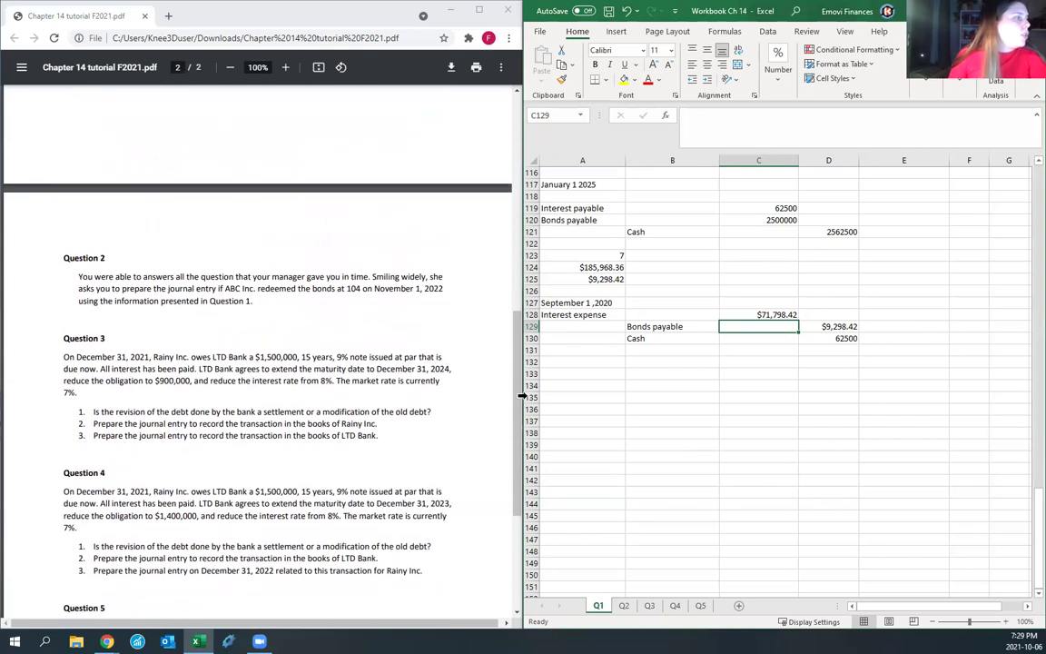
pyautogui.click(623, 606)
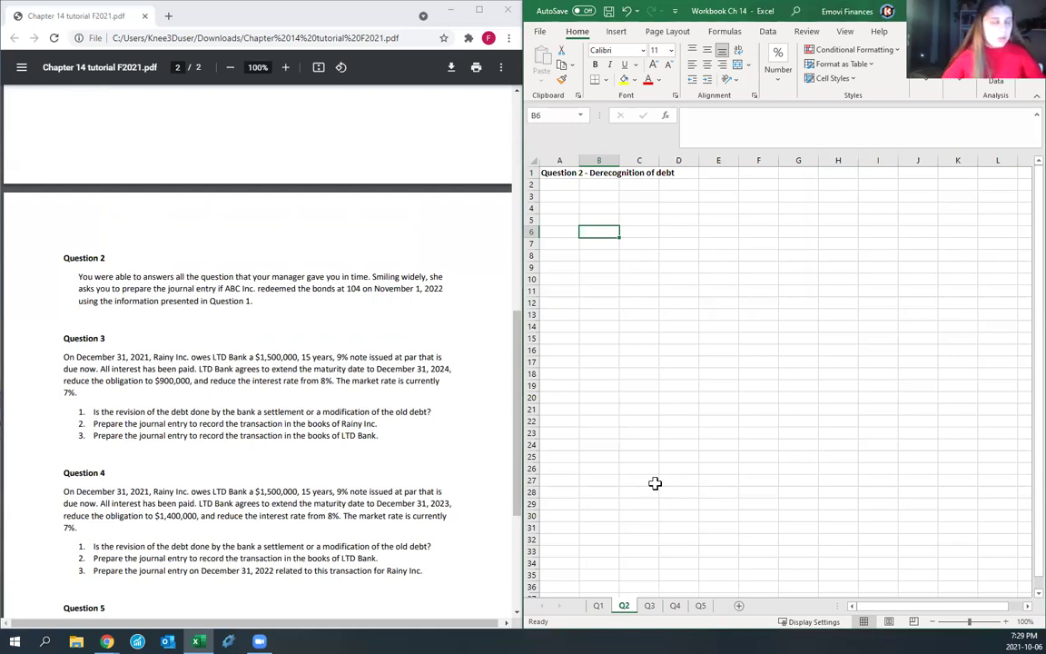
pyautogui.click(570, 195)
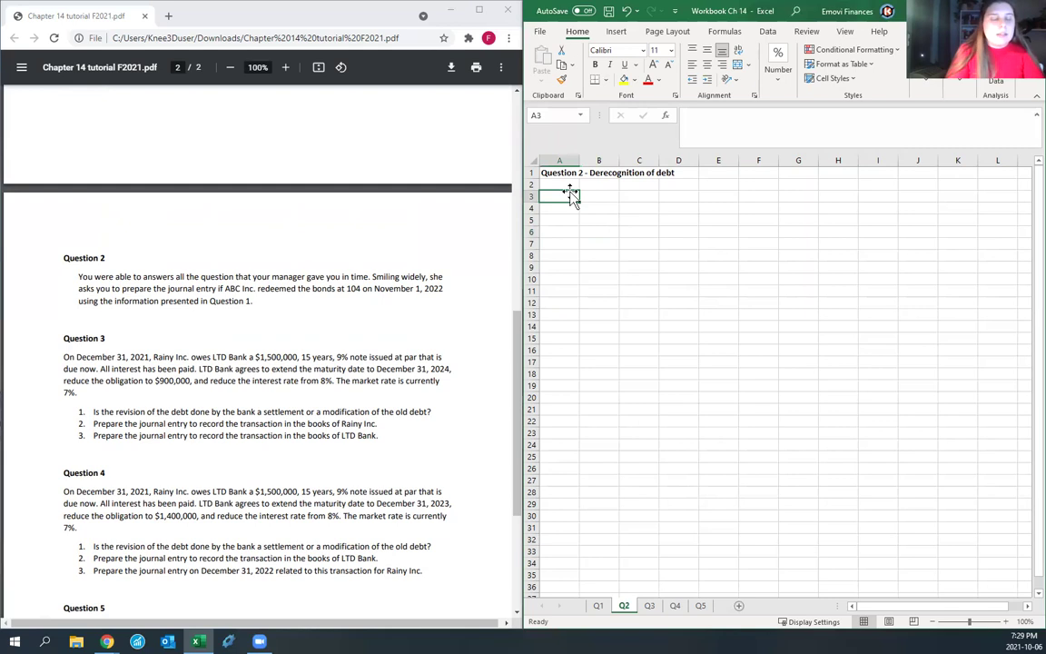
pyautogui.write('Calcu')
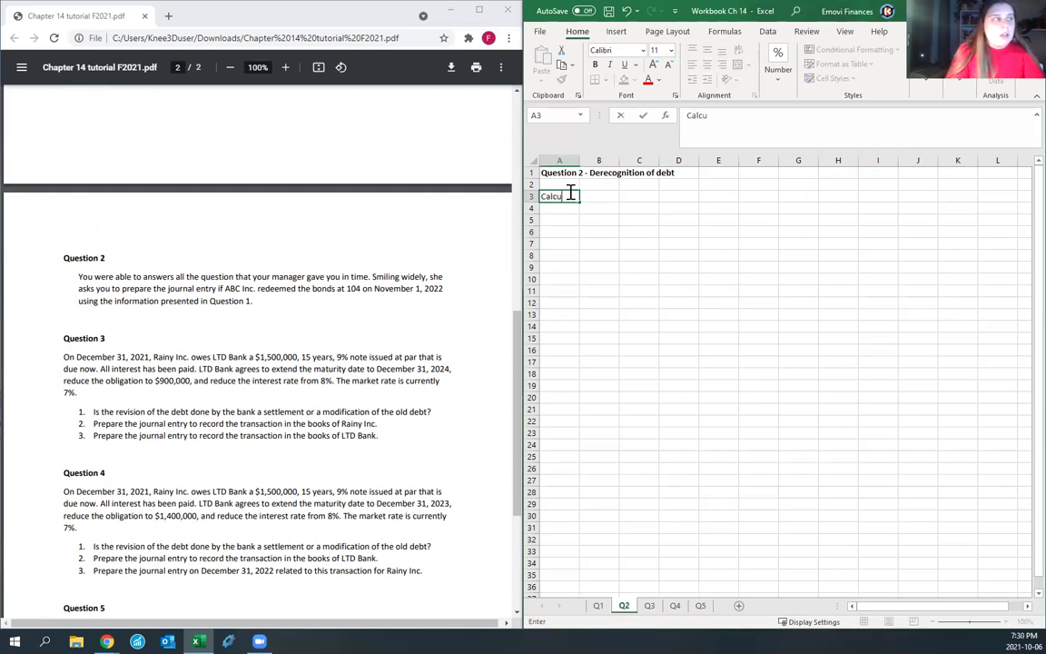
pyautogui.write('late the book')
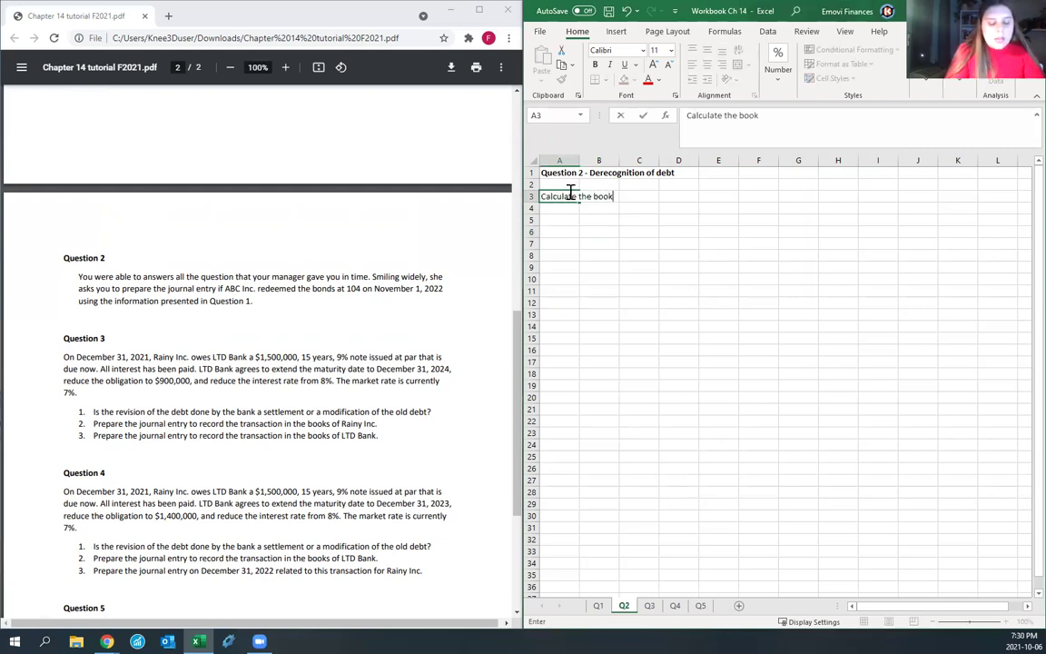
pyautogui.write(' value of the bon')
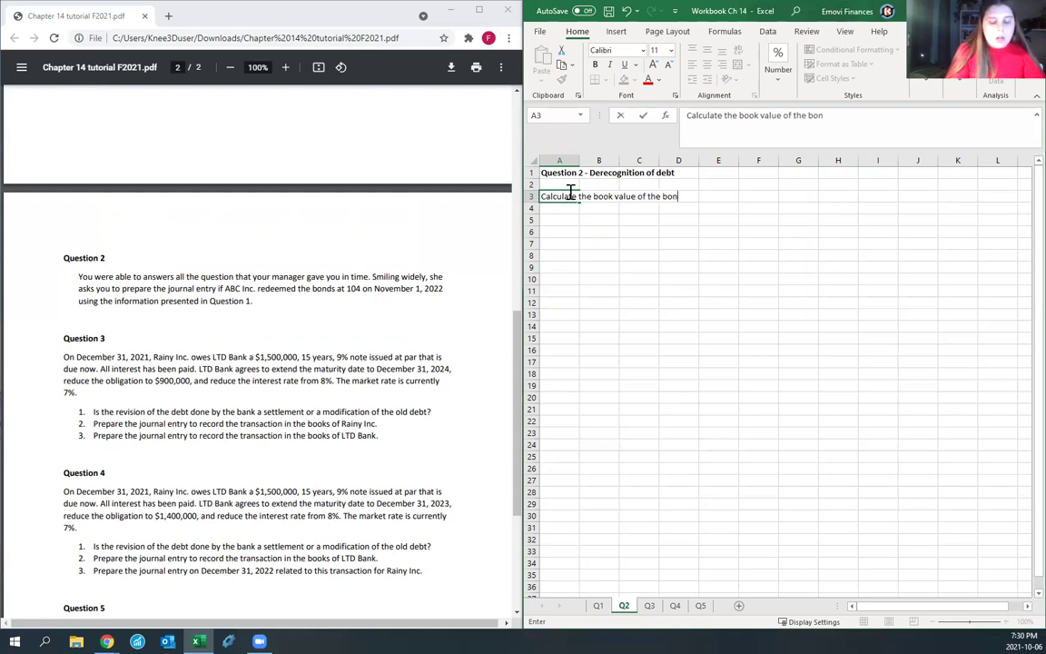
pyautogui.write('ds on nov 1 2022')
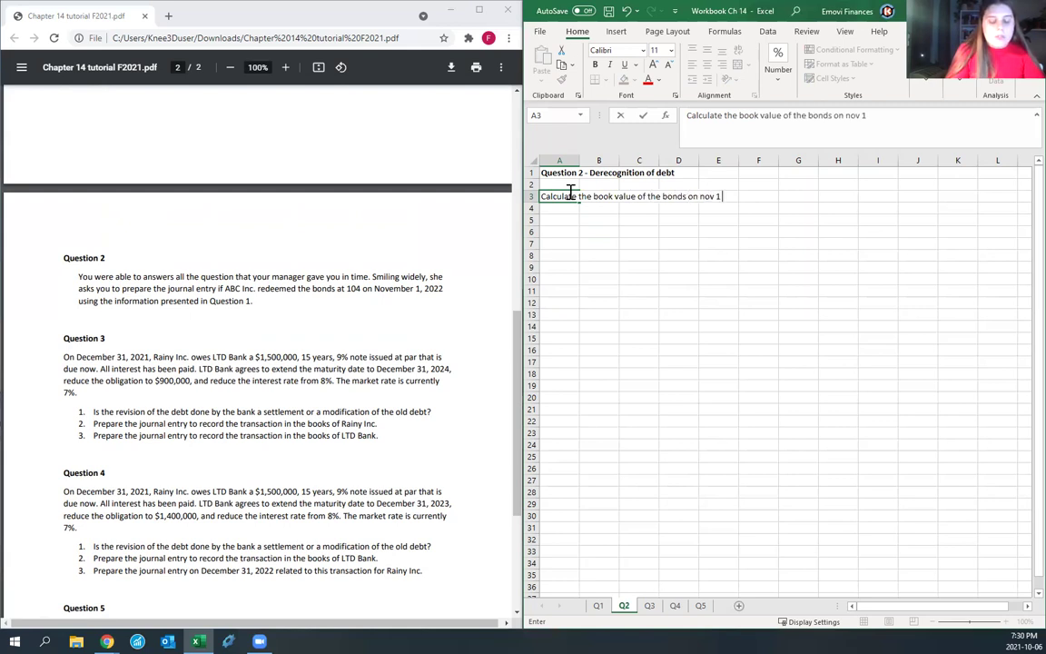
pyautogui.press('Return')
pyautogui.press('Return')
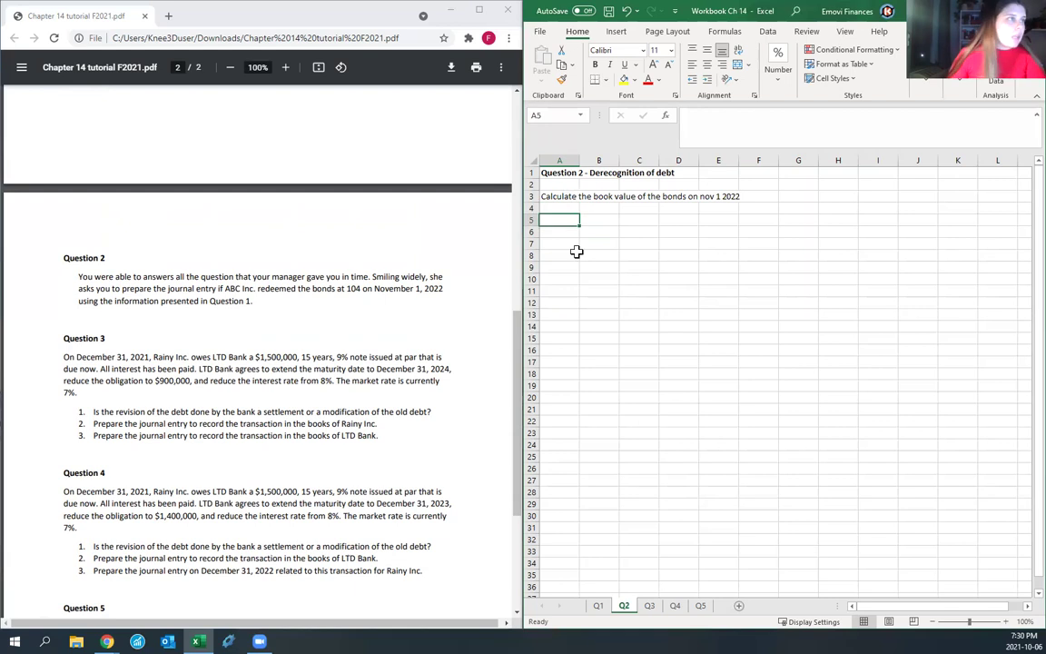
# Step: On sheet Q1, insert a blank row above the 2023-01-01 row of the bond amortization table
pyautogui.click(598, 606)
pyautogui.scroll(20, 658, 464)
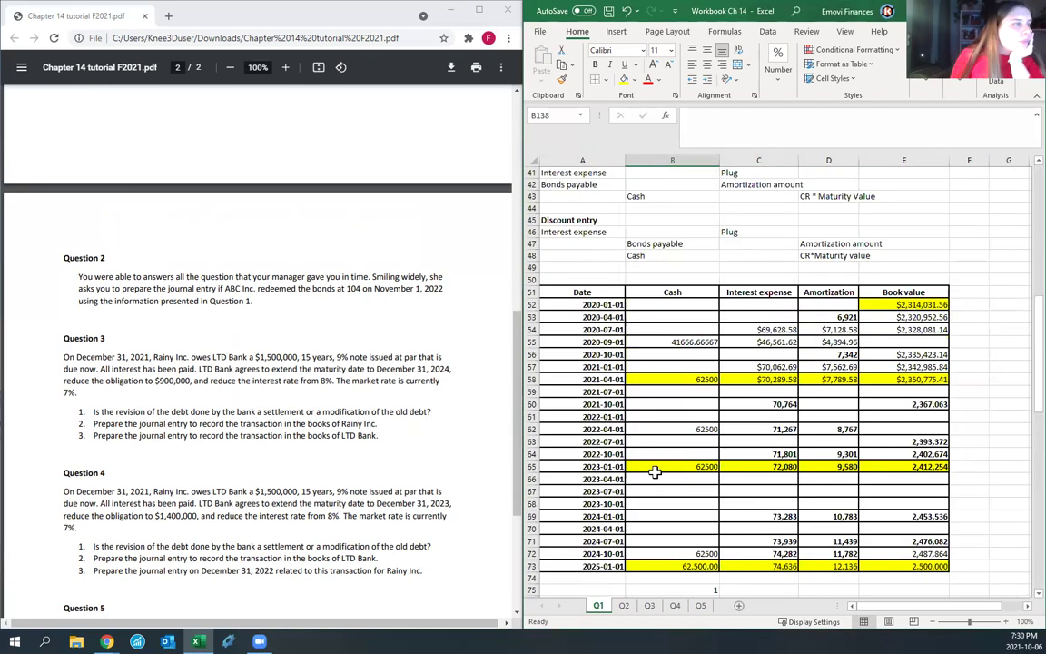
pyautogui.scroll(-2, 655, 471)
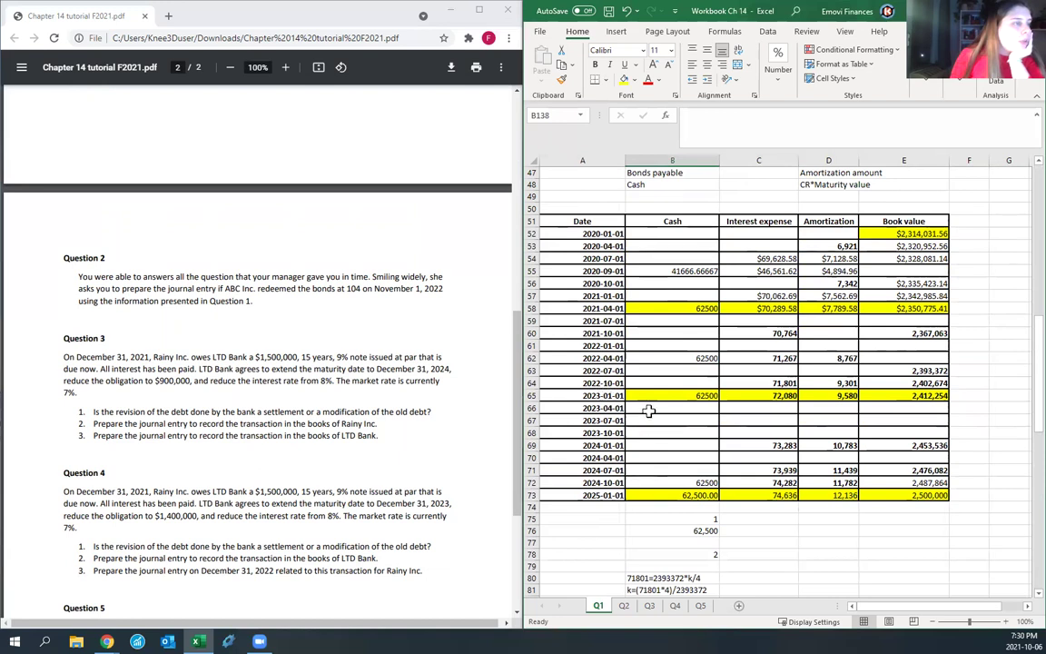
pyautogui.click(532, 396)
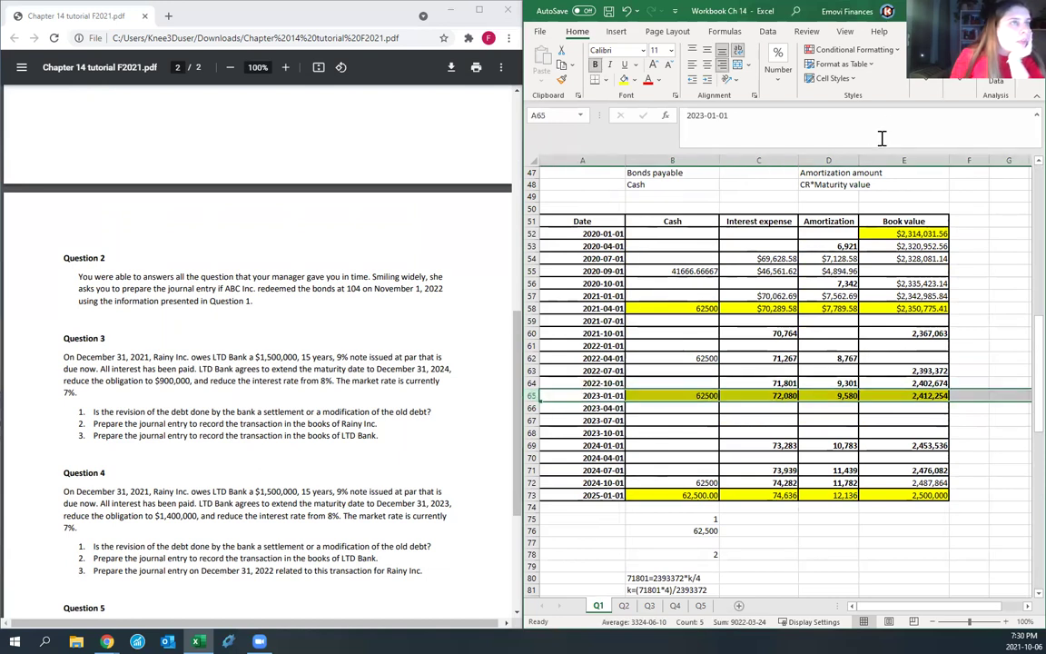
pyautogui.click(927, 87)
pyautogui.click(927, 116)
# Step: Enter the cash amount for the new row in B65 as =62500*1/3
pyautogui.click(650, 393)
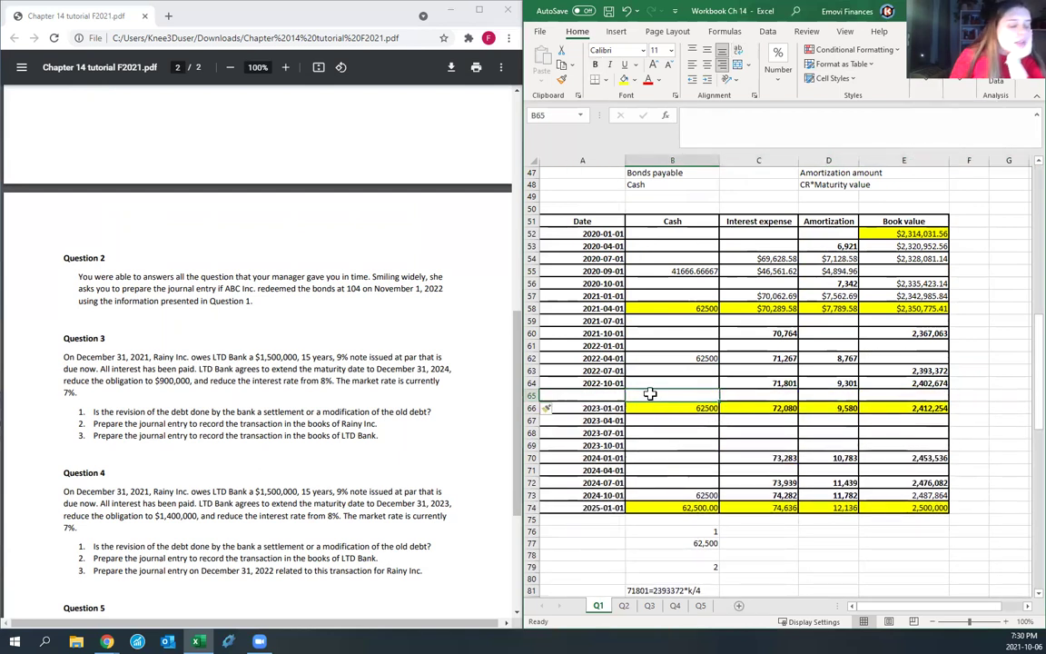
pyautogui.write('=62500*')
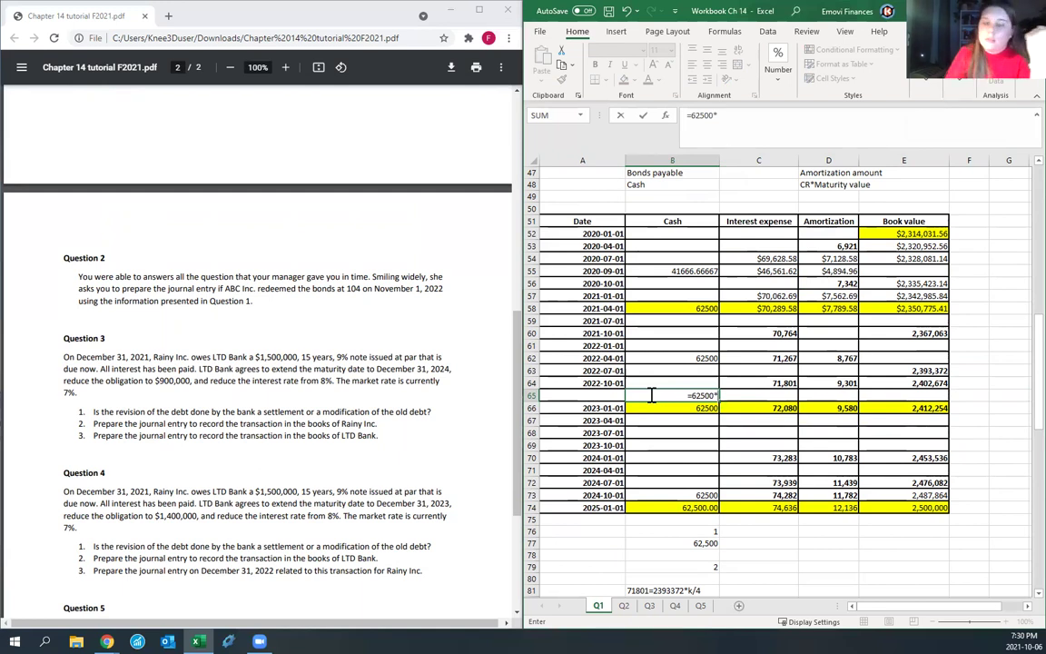
pyautogui.write('1/3')
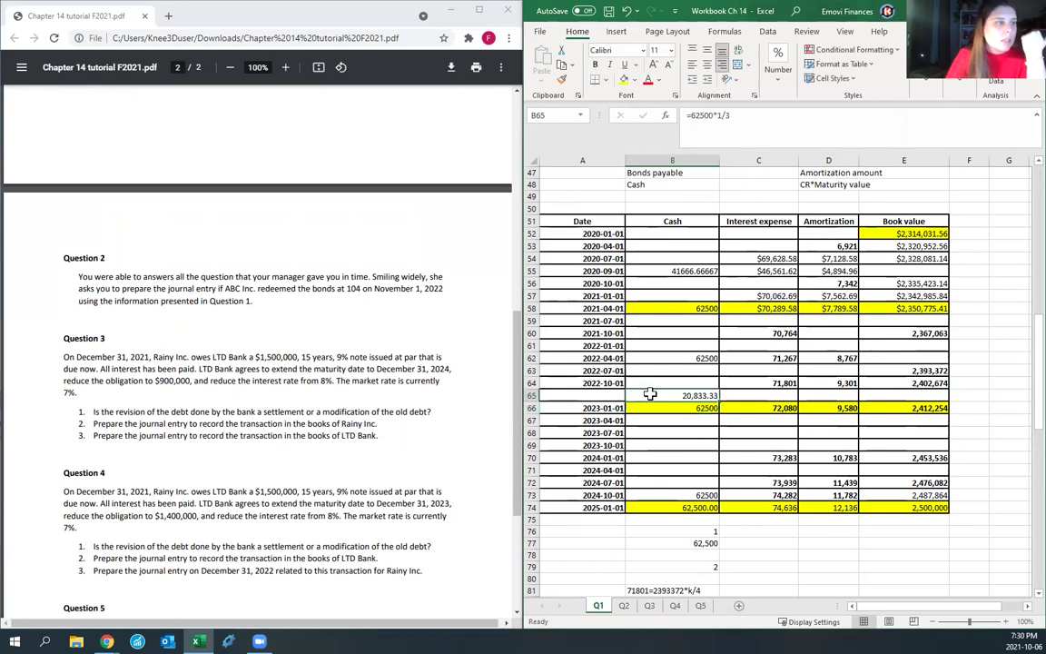
pyautogui.press('Tab')
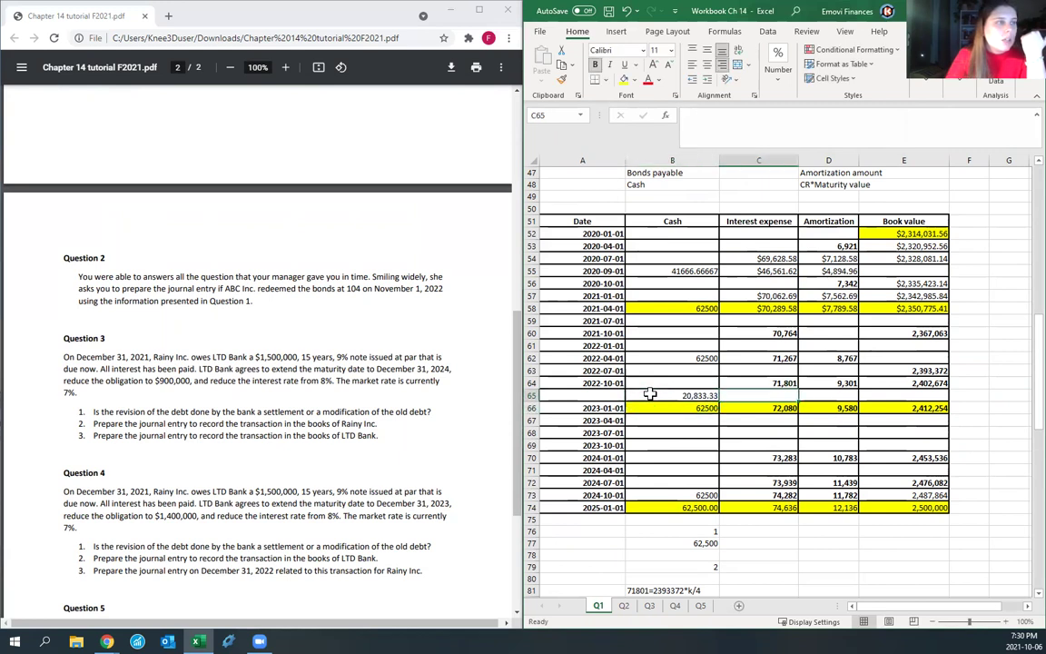
# Step: Calculate the new row's interest expense in C65 as 1/3*.12/4 times the 2022-10-01 book value in E64
pyautogui.write('=1/')
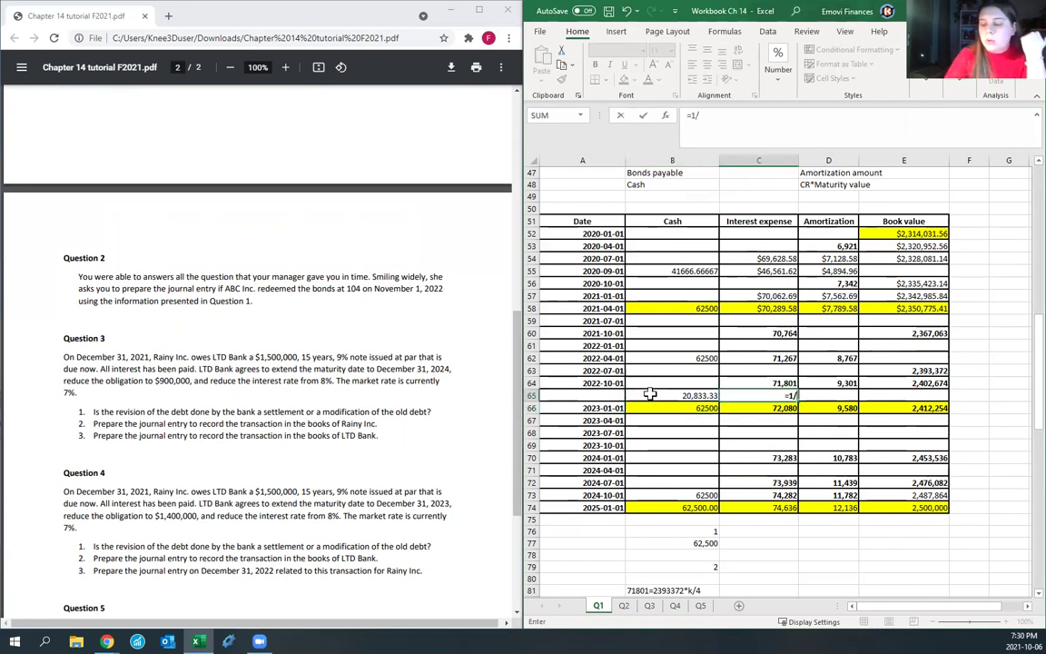
pyautogui.write('3*.')
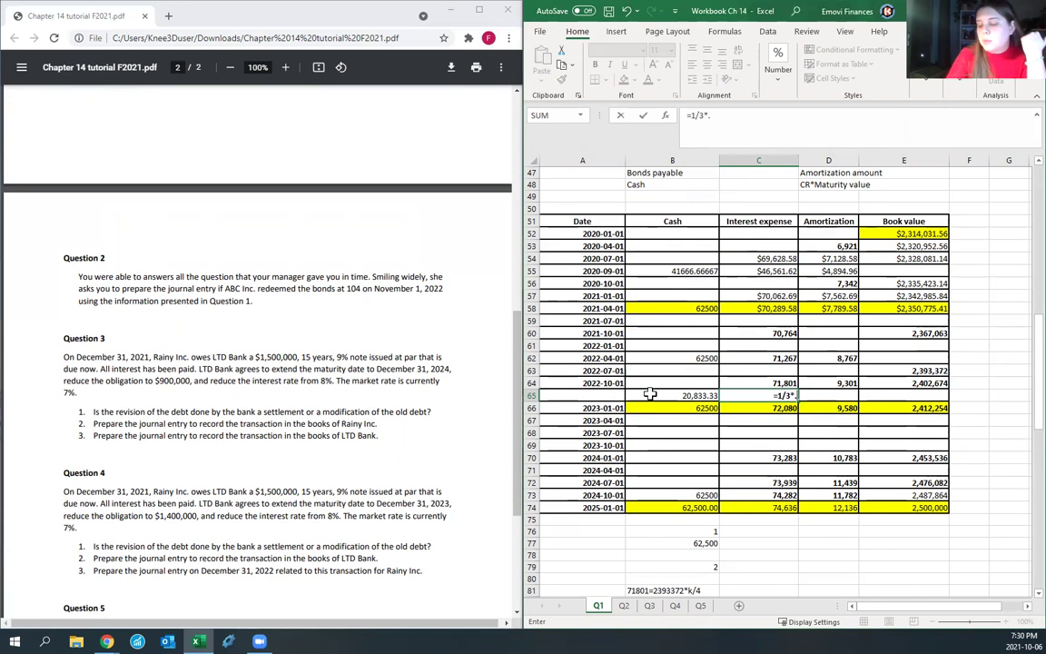
pyautogui.write('12/4*')
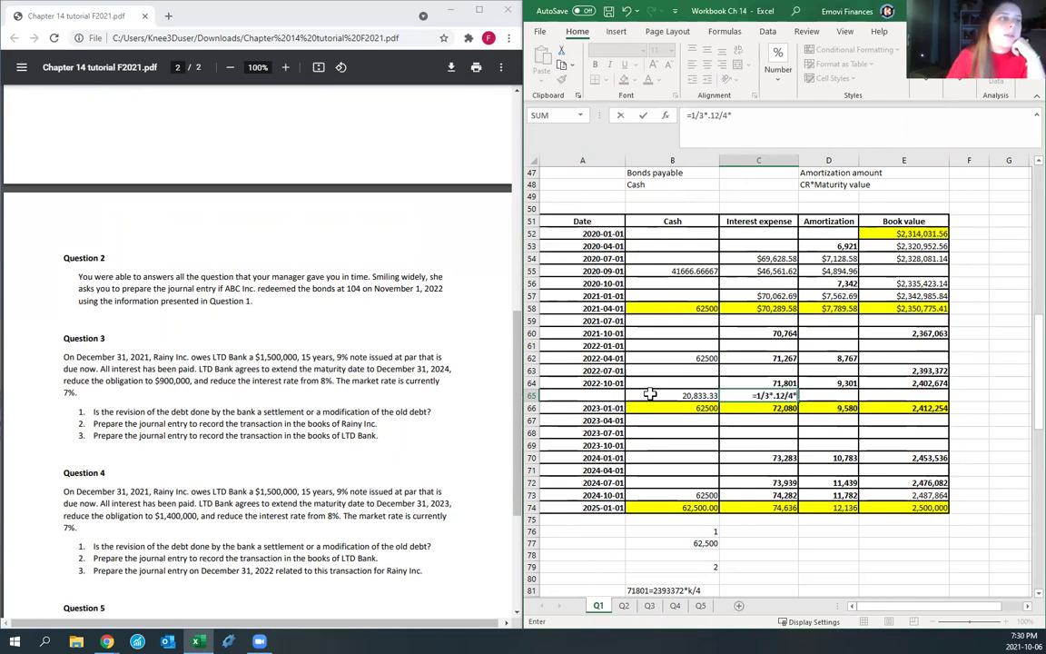
pyautogui.click(904, 381)
pyautogui.press('Tab')
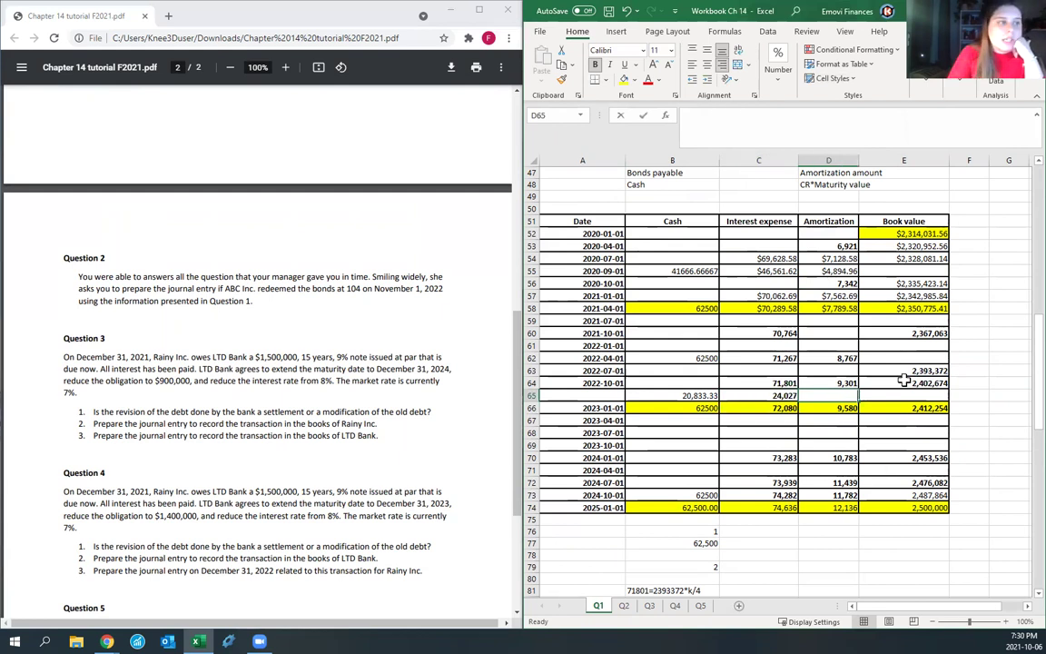
# Step: Calculate the new row's amortization in D65 as interest expense minus cash, =C65-B65
pyautogui.write('=')
pyautogui.press('Left')
pyautogui.write('-')
pyautogui.press('Left')
pyautogui.press('Left')
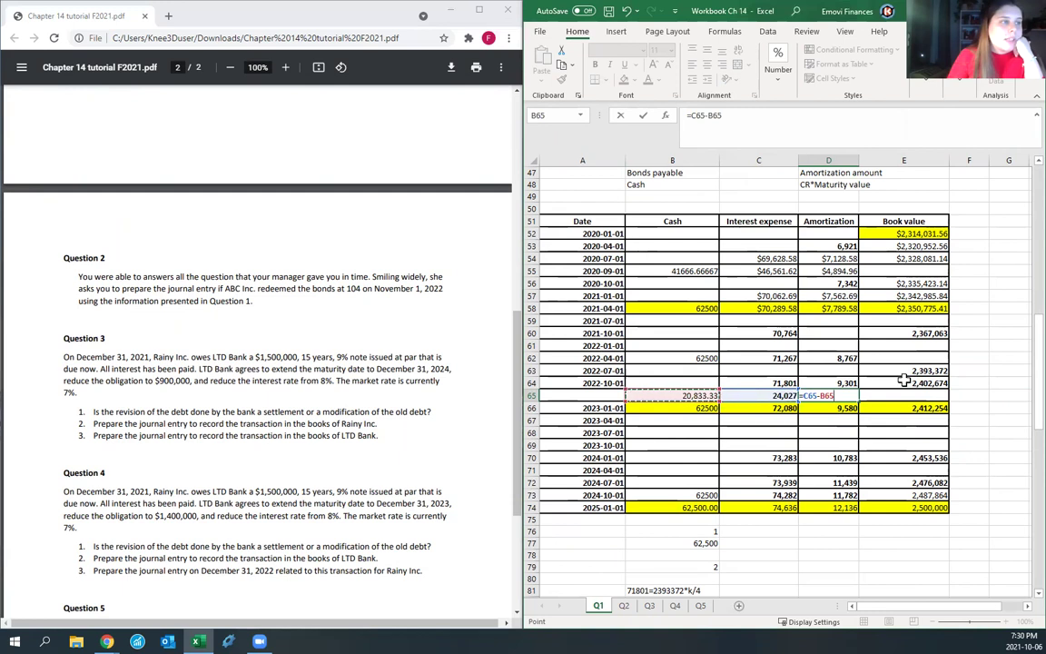
pyautogui.press('Return')
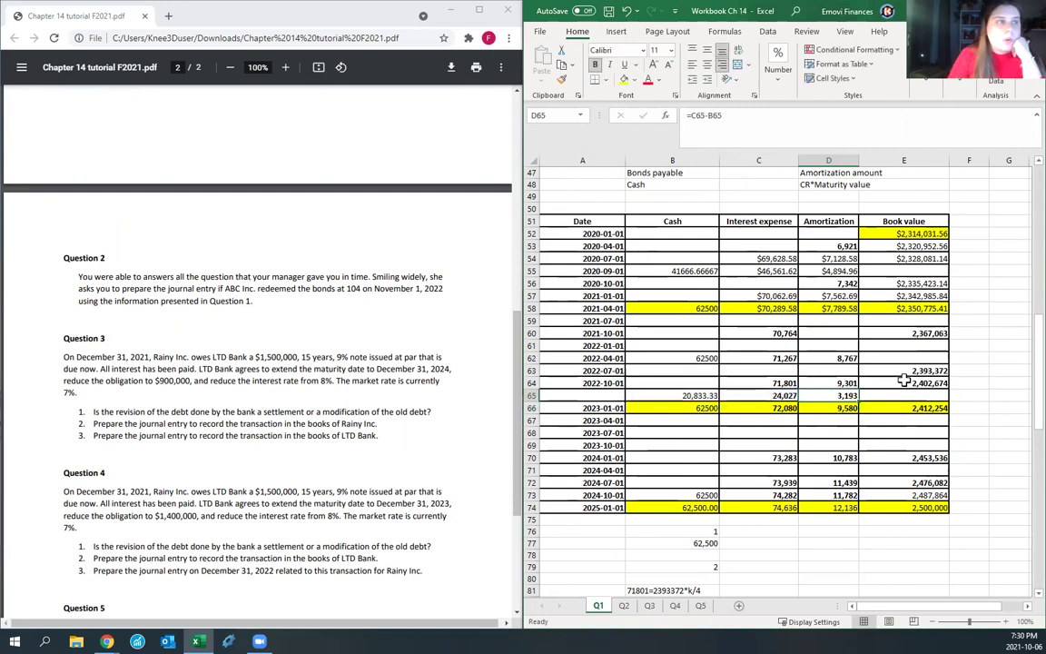
# Step: Calculate the new row's book value in E65 by adding the amortization in D65 to the previous book value in E64
pyautogui.press('Up')
pyautogui.press('Right')
pyautogui.write('=')
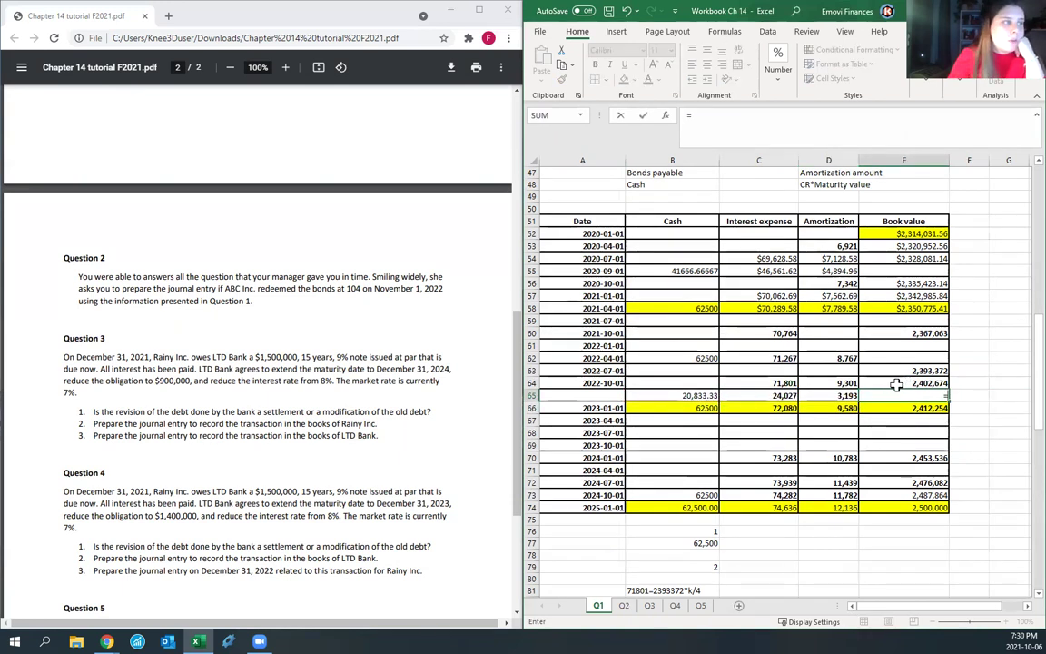
pyautogui.click(881, 384)
pyautogui.write('+')
pyautogui.click(822, 395)
pyautogui.press('Return')
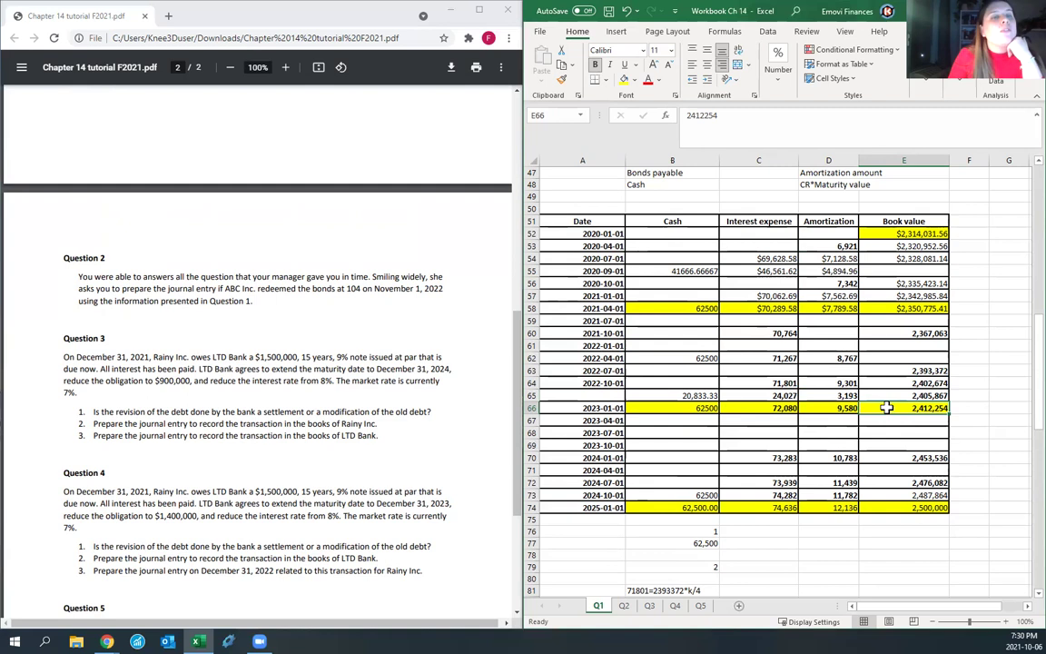
# Step: On sheet Q2, link A4 to the new book value in cell E65 of sheet Q1
pyautogui.click(625, 607)
pyautogui.click(559, 208)
pyautogui.write('=')
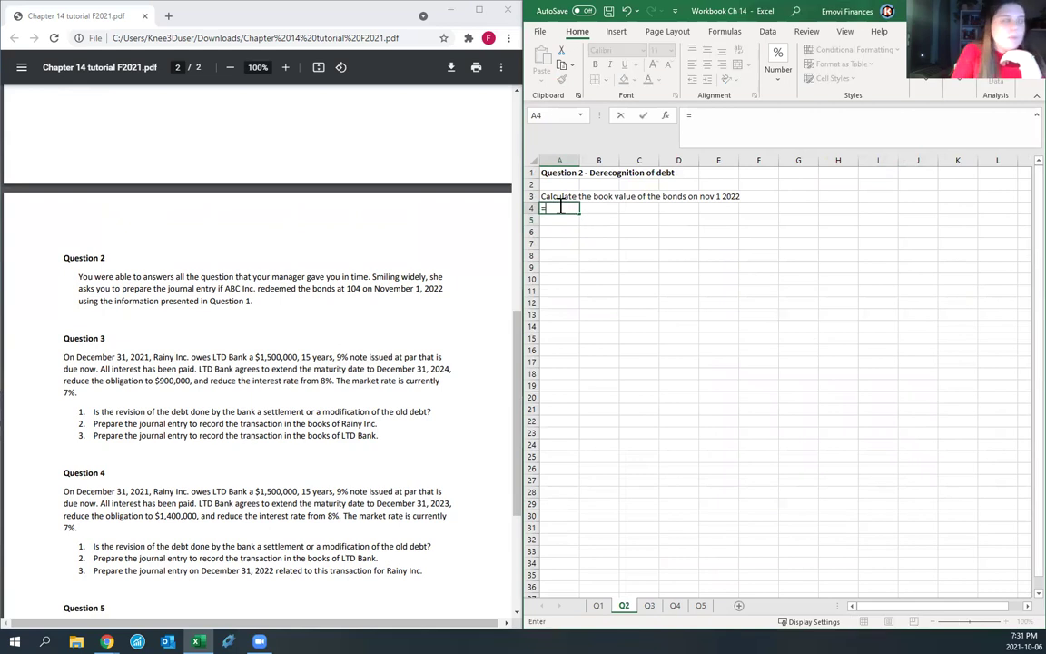
pyautogui.click(598, 605)
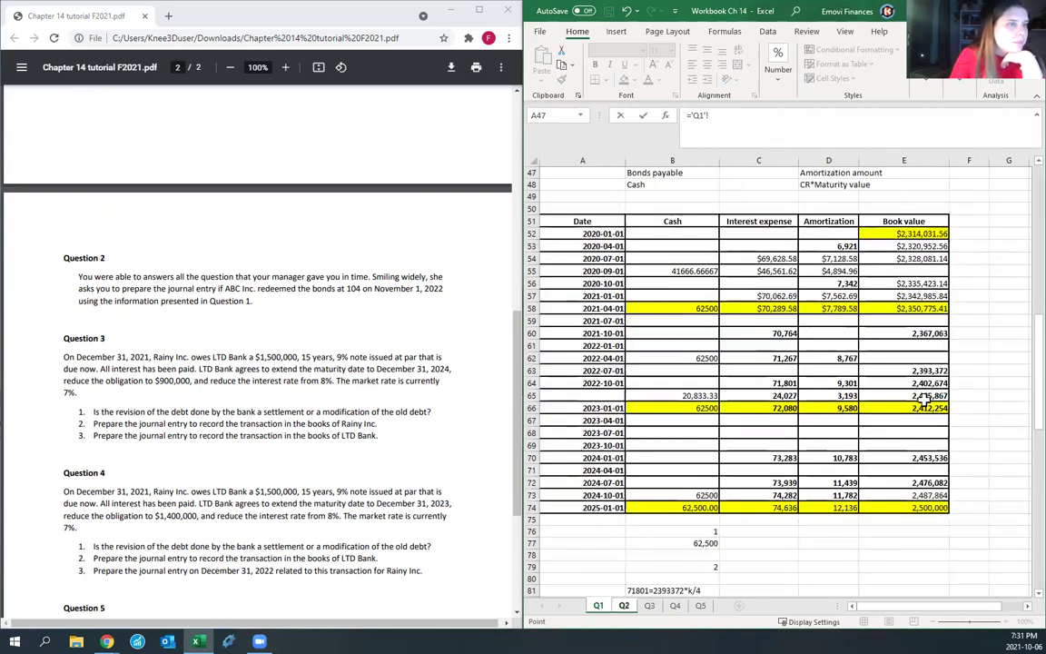
pyautogui.click(903, 395)
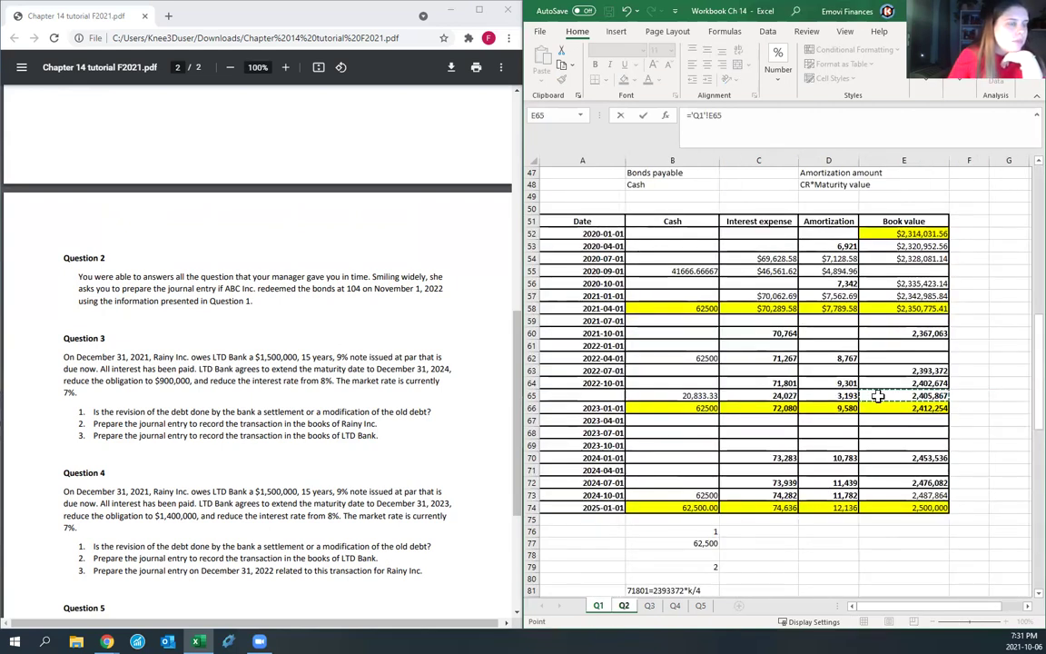
pyautogui.press('Return')
# Step: Label A6 "Calculate the cash paid" and compute the redemption price in A7 as 1.04 times the 2,500,000 maturity value
pyautogui.click(560, 230)
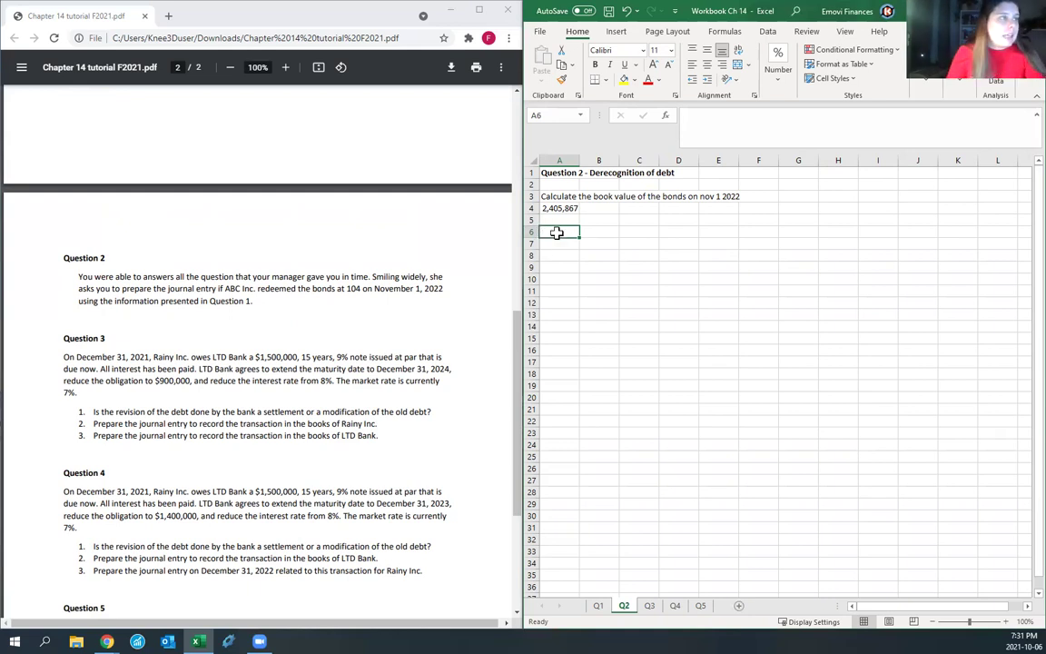
pyautogui.write('Calc')
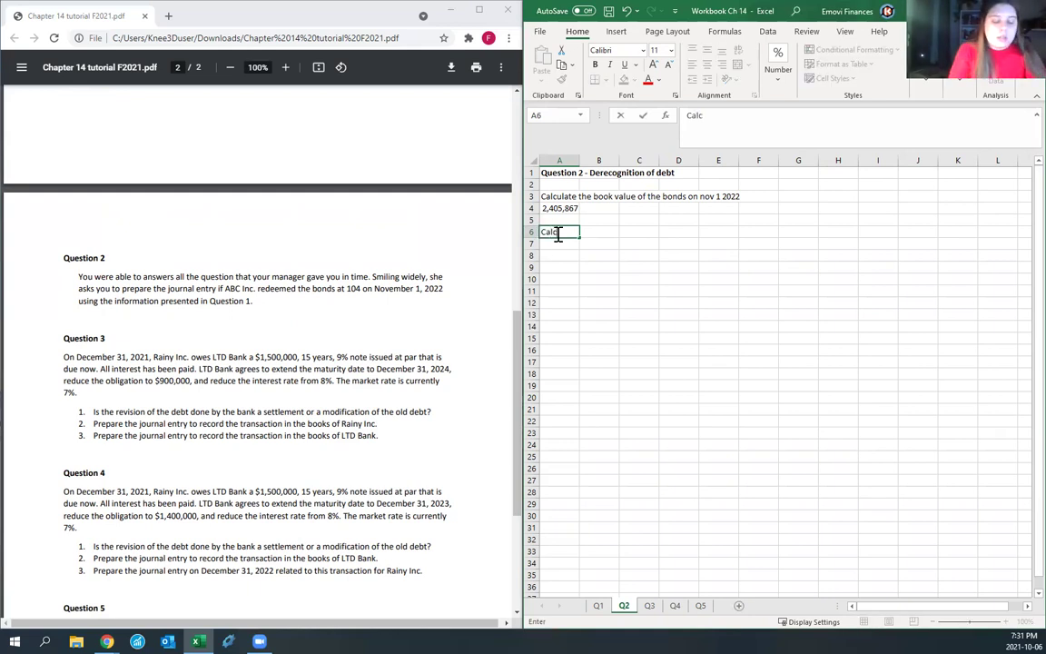
pyautogui.write('ulate')
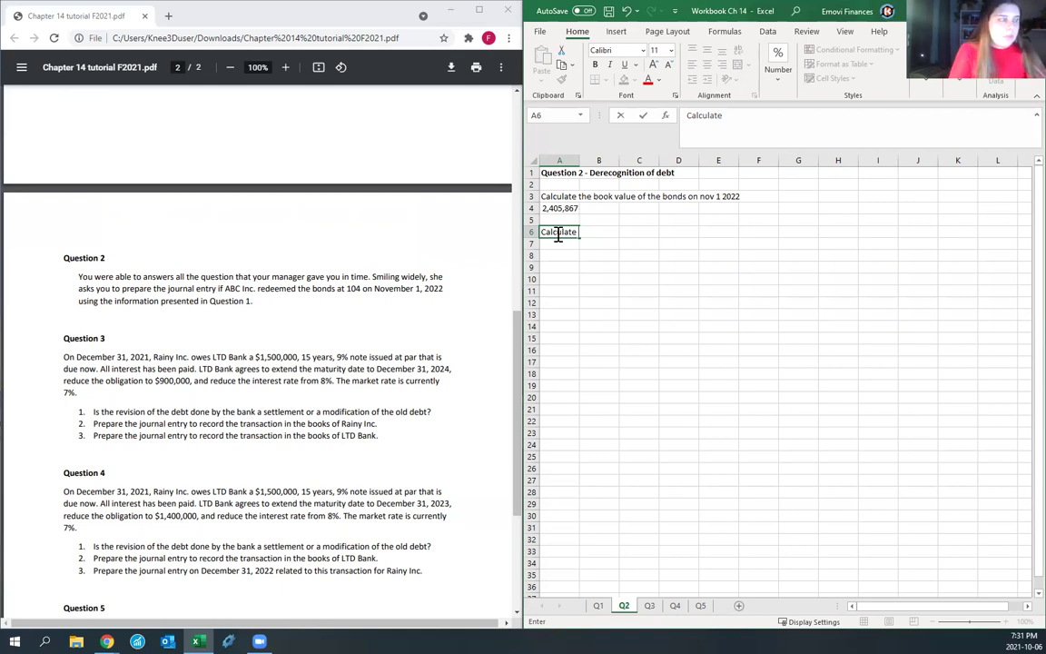
pyautogui.write('the cash paid')
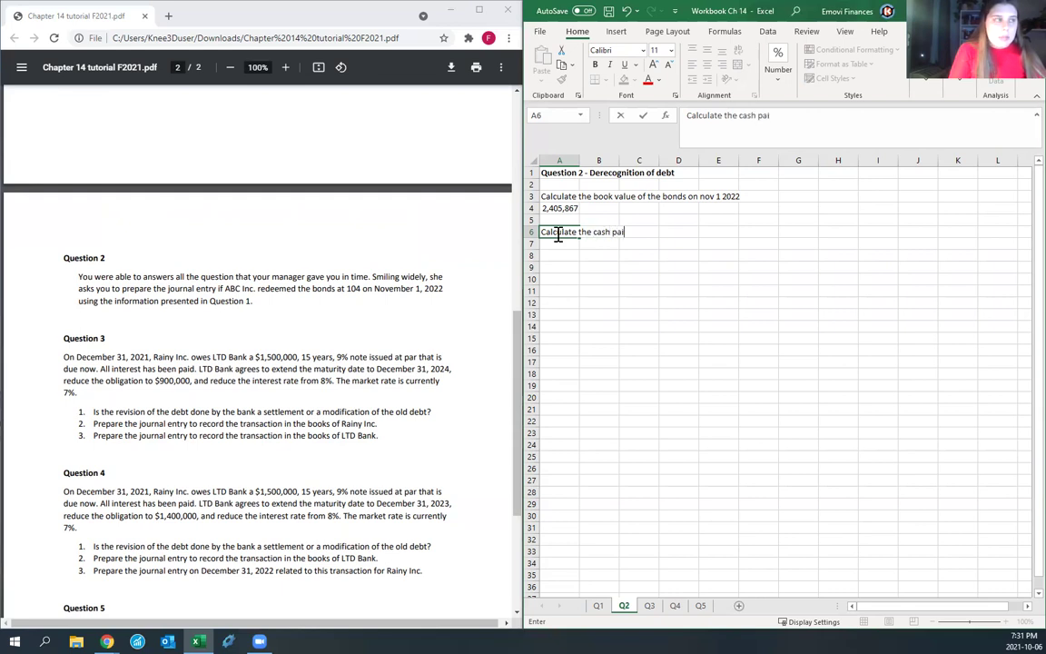
pyautogui.press('Return')
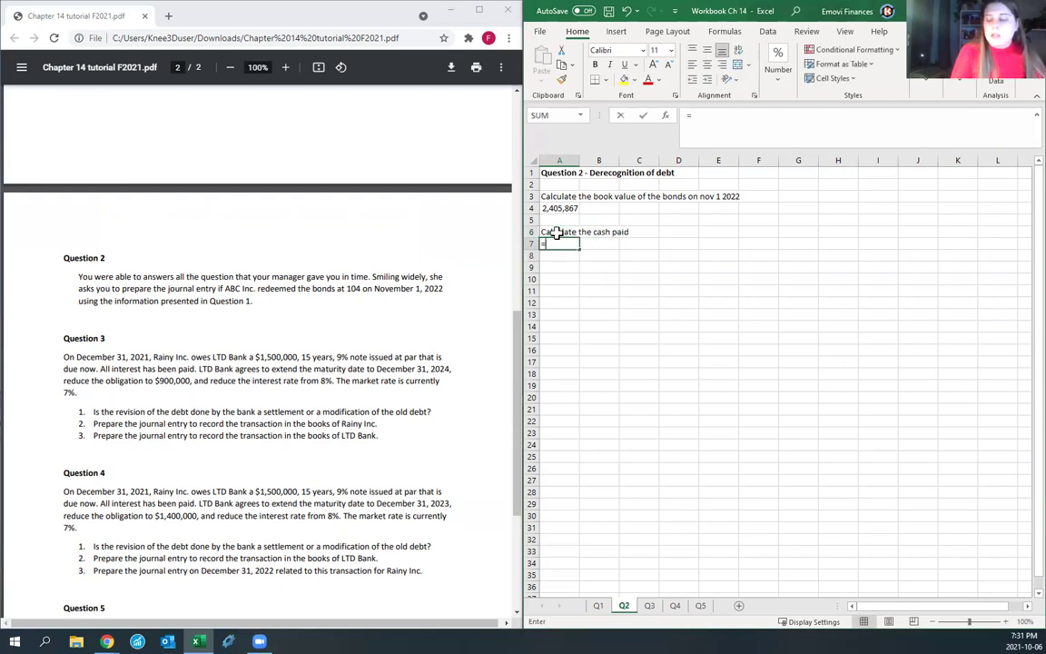
pyautogui.write('=1.04')
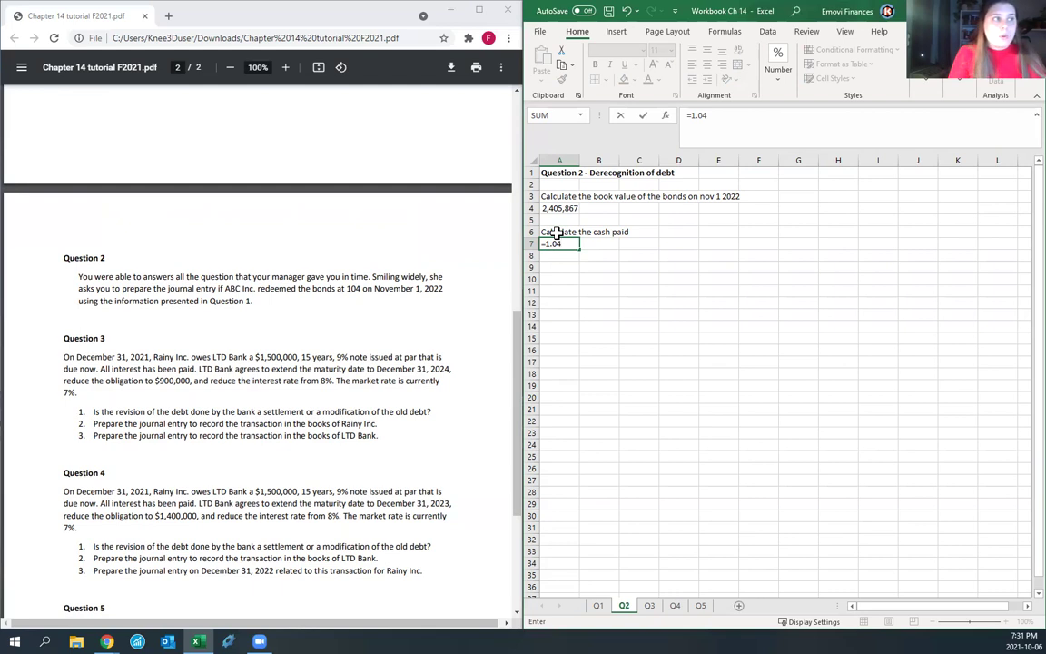
pyautogui.write('*')
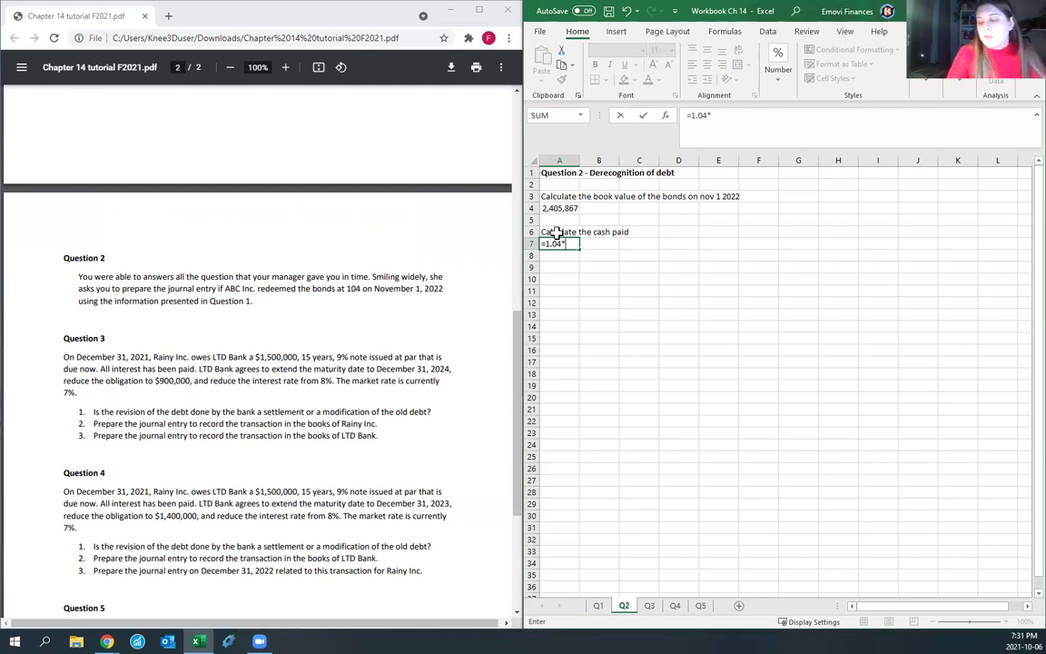
pyautogui.write('2000000')
pyautogui.press('Return')
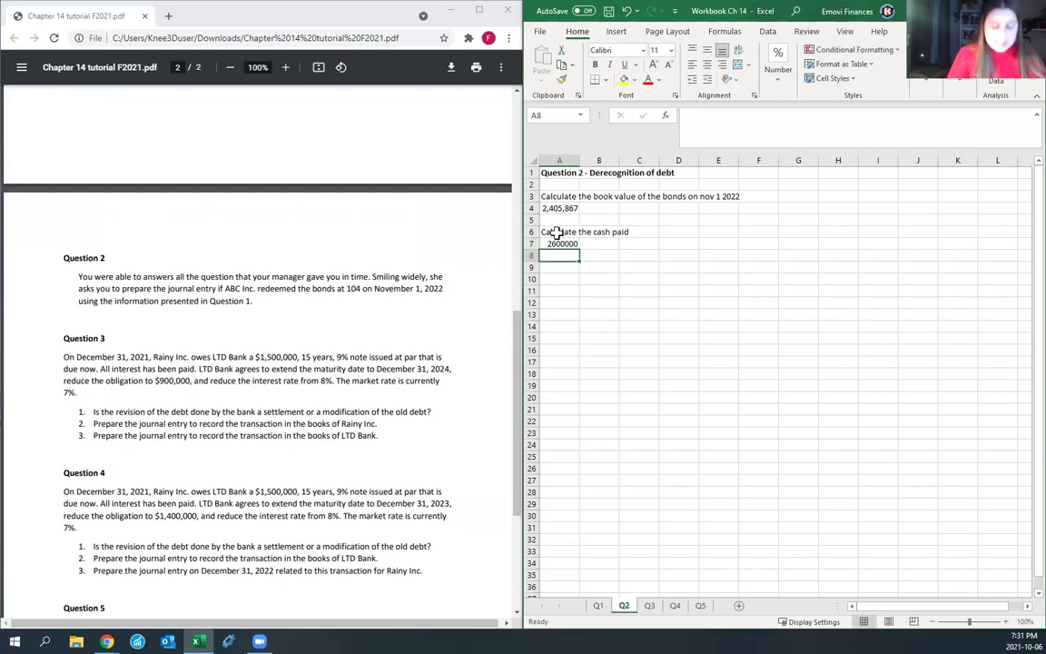
# Step: Start the journal entry with "Bonds payable" in A10 and its debit in C10 linked to the book value in A4
pyautogui.click(550, 280)
pyautogui.write('Bonds payable')
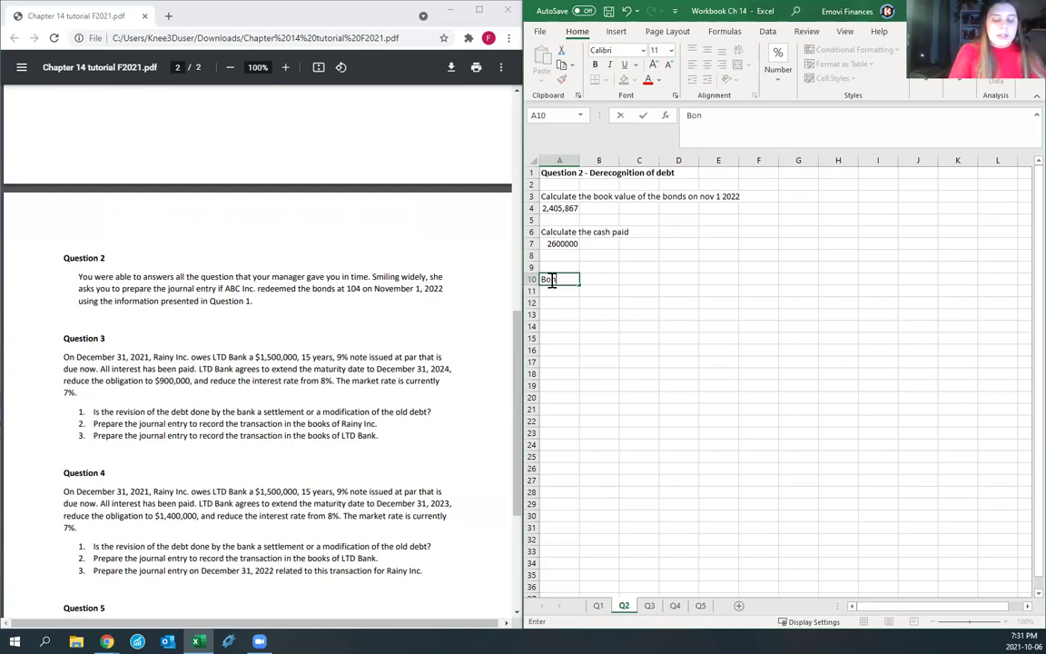
pyautogui.press('Tab')
pyautogui.press('Tab')
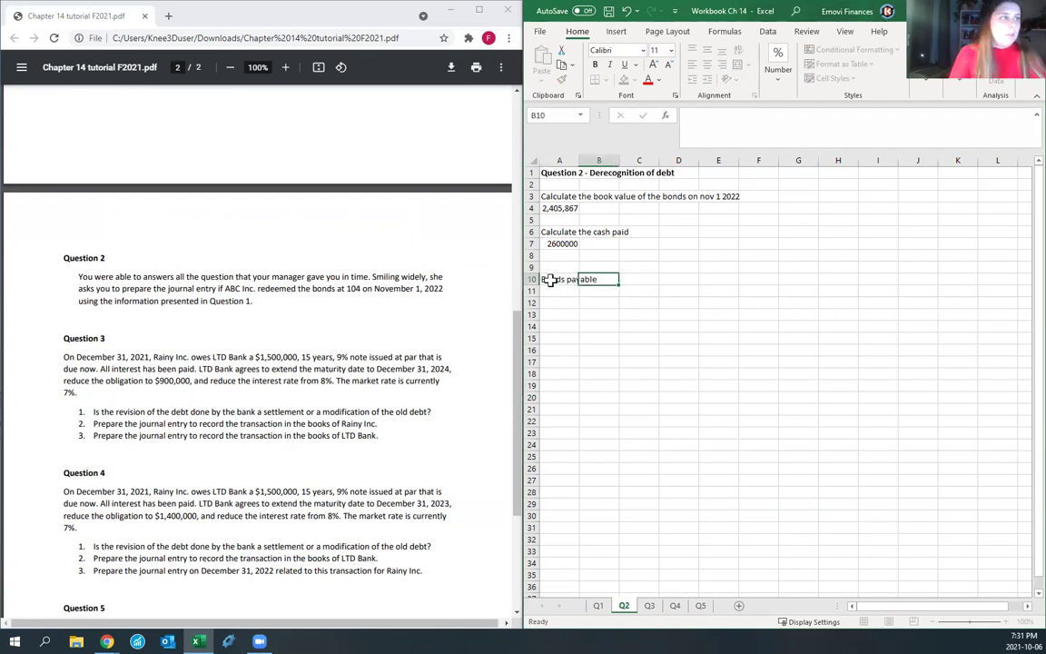
pyautogui.write('=')
pyautogui.click(553, 208)
pyautogui.press('Return')
# Step: Add the credit line "Cash" in B12 with its amount in D12 linked to the cash paid in A7
pyautogui.press('Down')
pyautogui.press('Left')
pyautogui.press('Left')
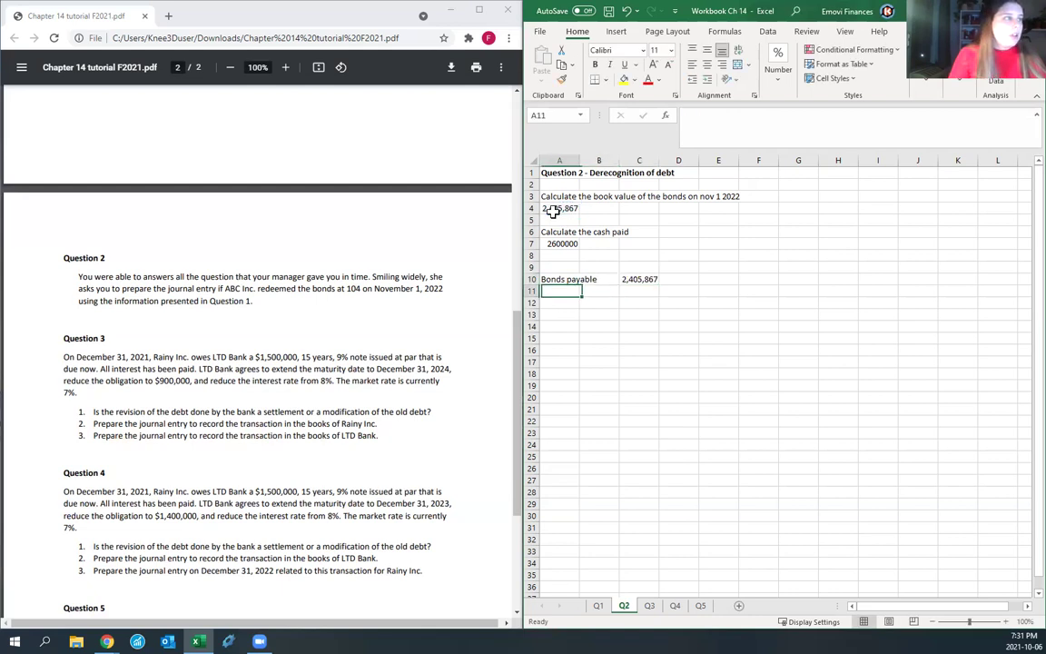
pyautogui.press('Right')
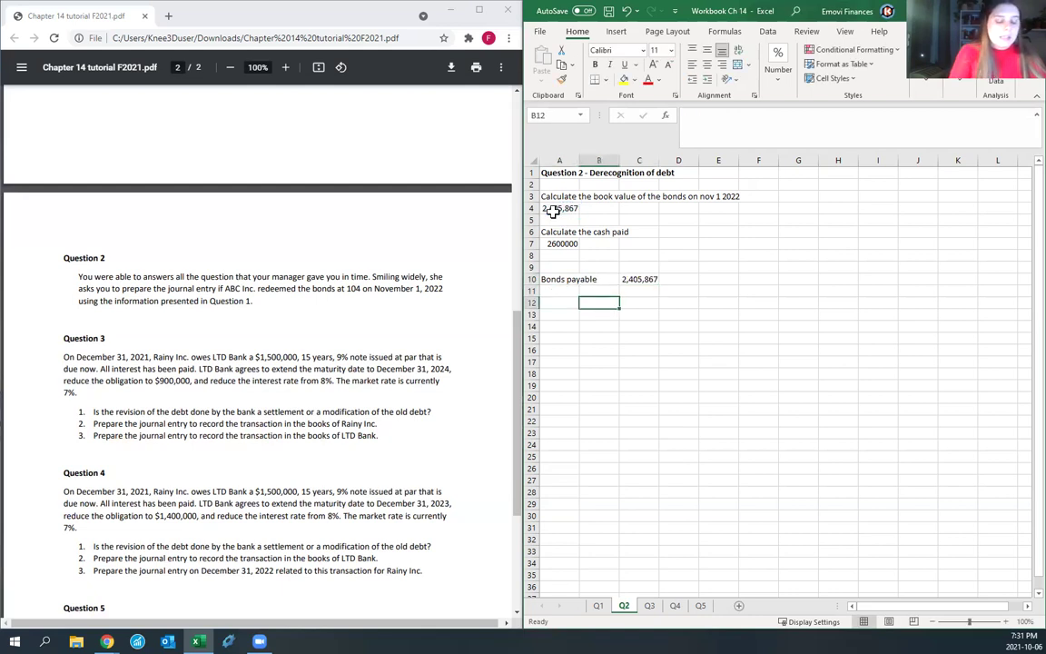
pyautogui.write('Cash')
pyautogui.press('Tab')
pyautogui.press('Tab')
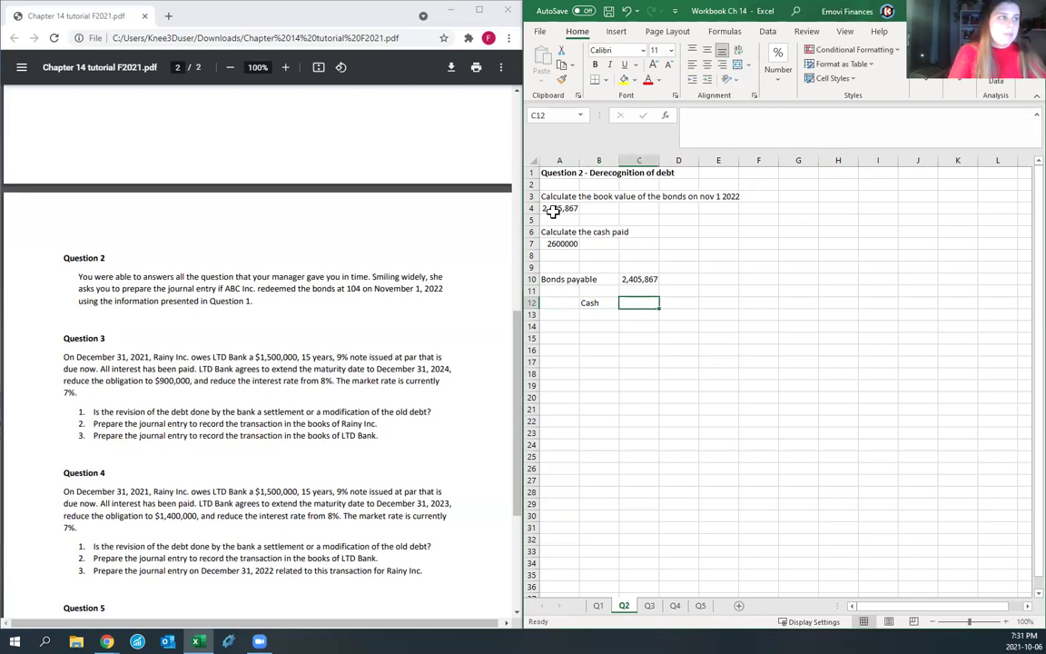
pyautogui.write('=')
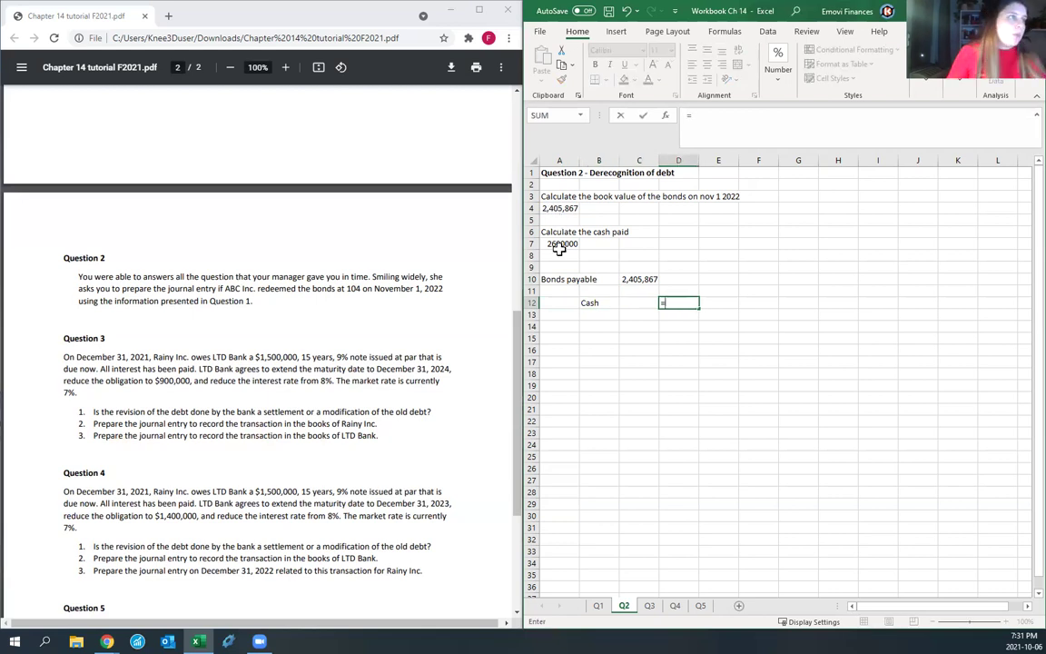
pyautogui.click(559, 244)
pyautogui.press('Return')
# Step: Calculate the balancing debit in C11 as cash minus bonds payable, =D12-C10
pyautogui.click(636, 291)
pyautogui.write('=')
pyautogui.click(668, 303)
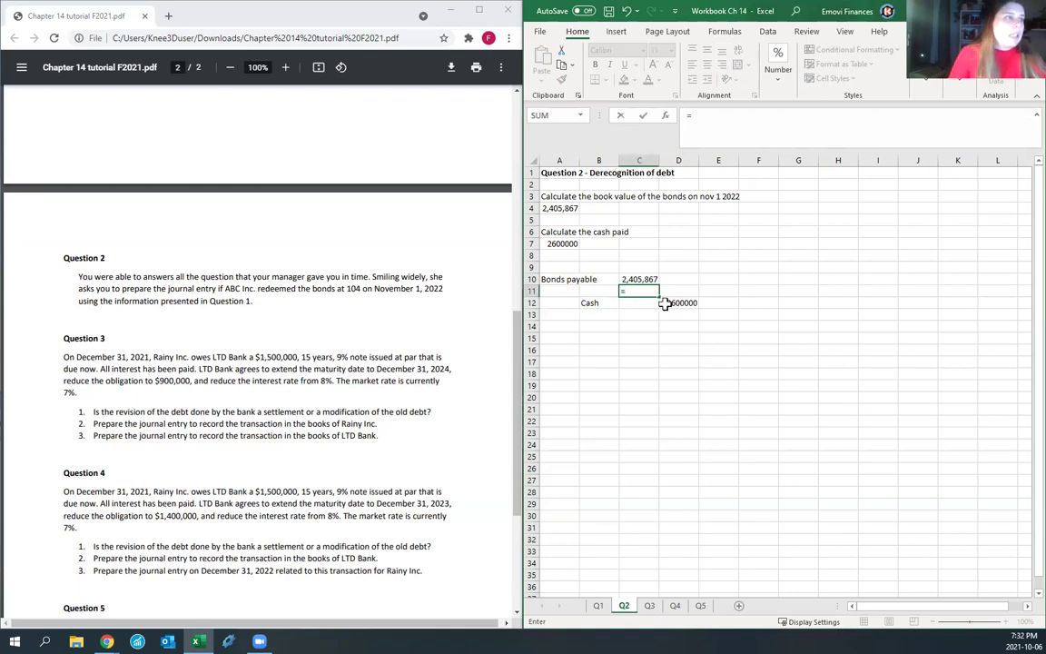
pyautogui.write('-')
pyautogui.click(627, 277)
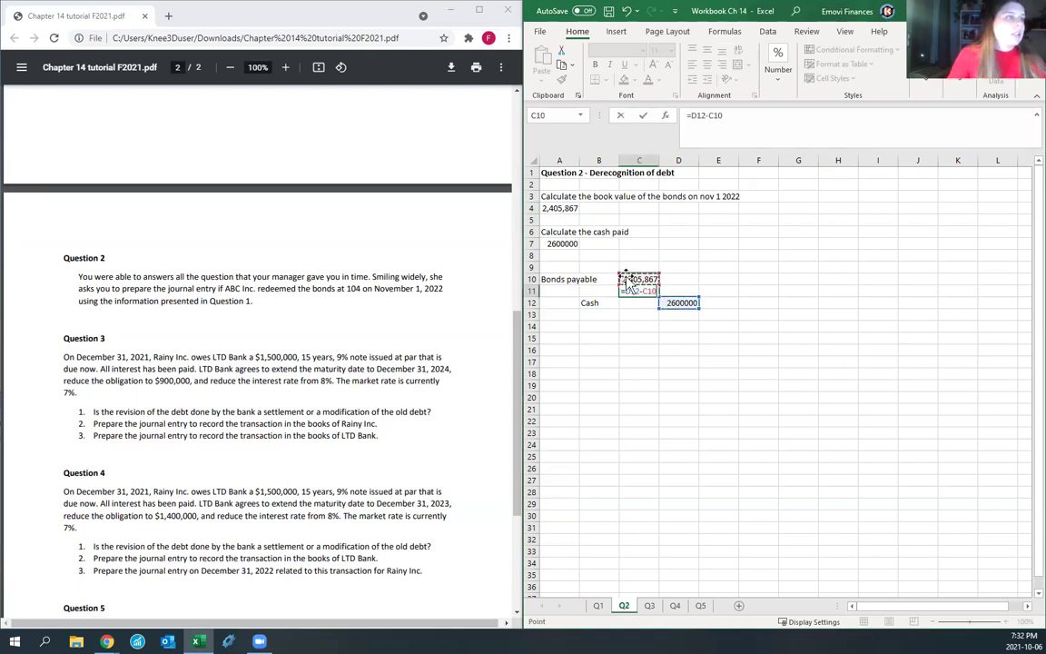
pyautogui.press('Return')
# Step: Label the balancing debit line in A11 "Loss on redemption"
pyautogui.click(556, 292)
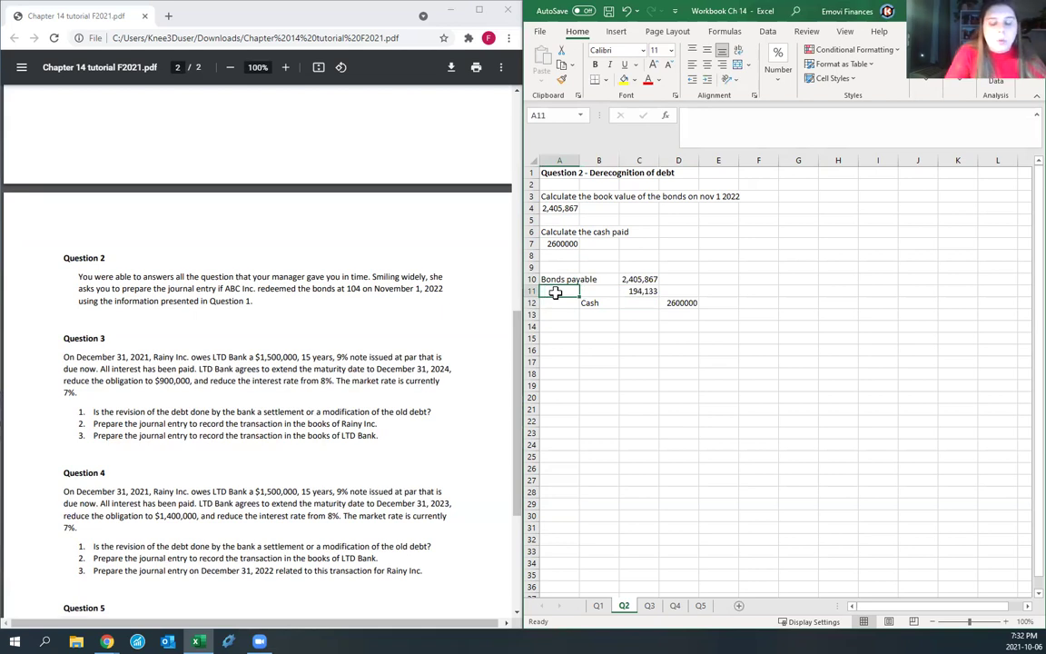
pyautogui.write('Loss on redemption')
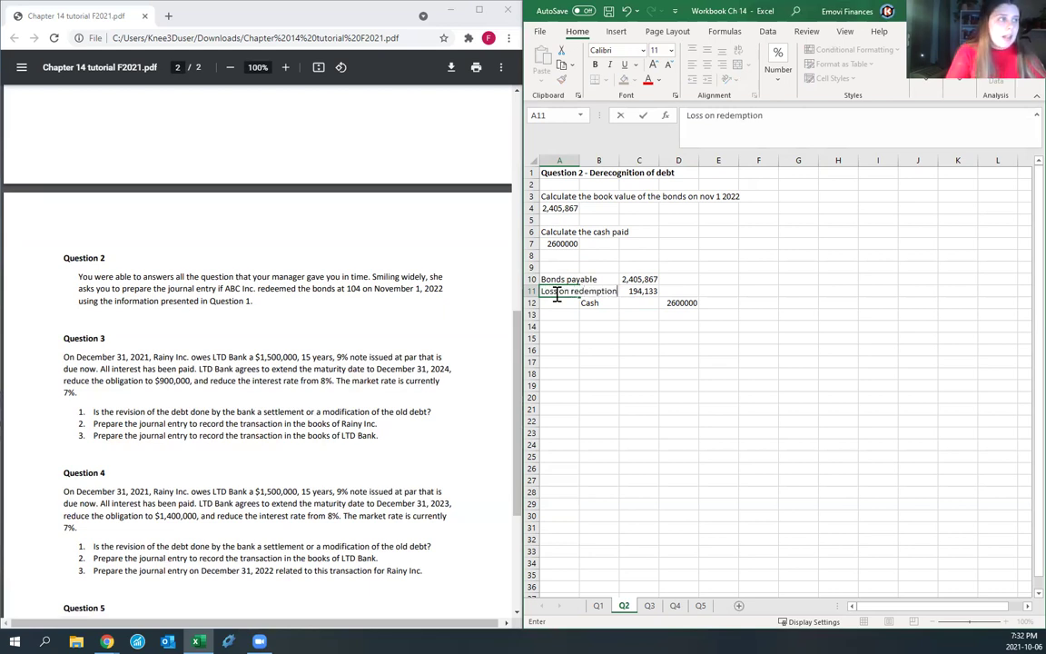
pyautogui.press('Return')
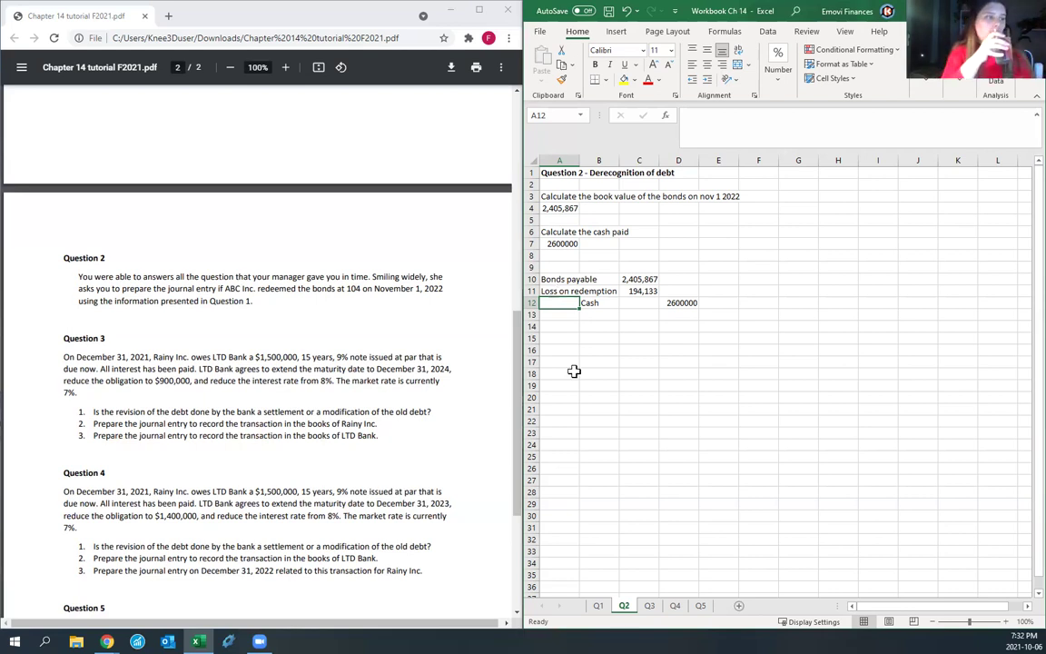
# Step: Go to the Q3 sheet and the Question 3 text, and mark part 1 of the answer with 1 in A10
pyautogui.click(648, 606)
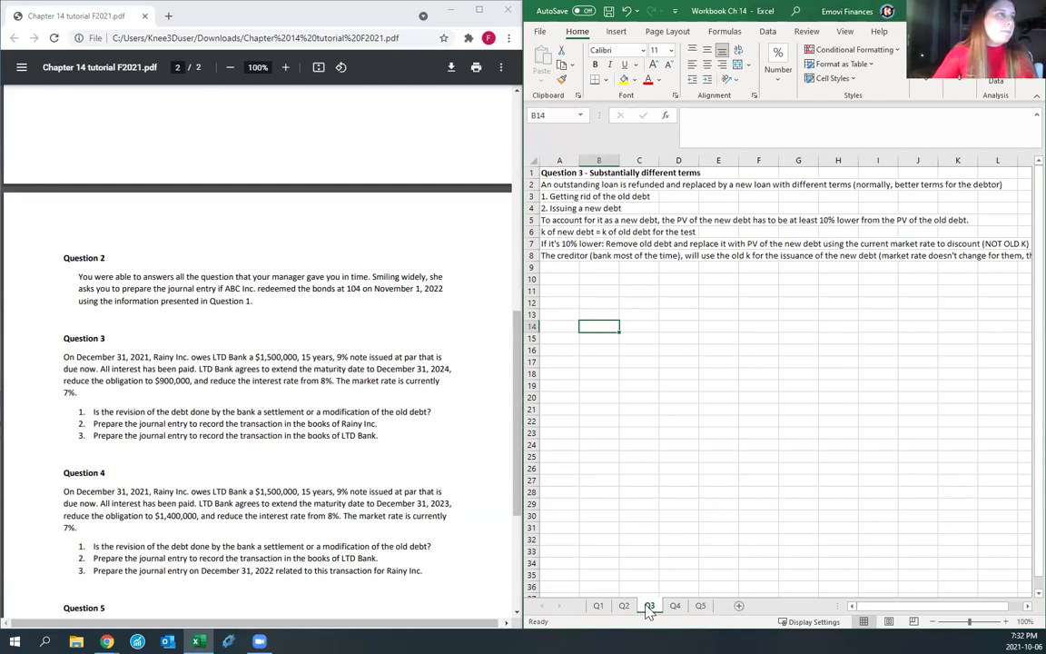
pyautogui.scroll(-3, 192, 381)
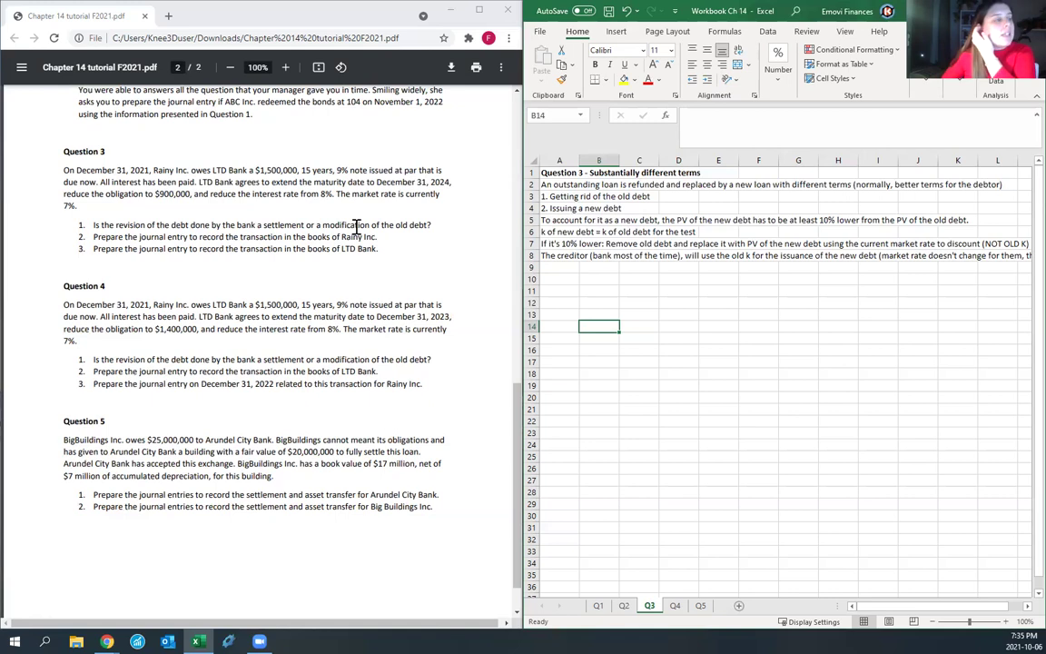
pyautogui.click(563, 277)
pyautogui.write('1')
pyautogui.press('Return')
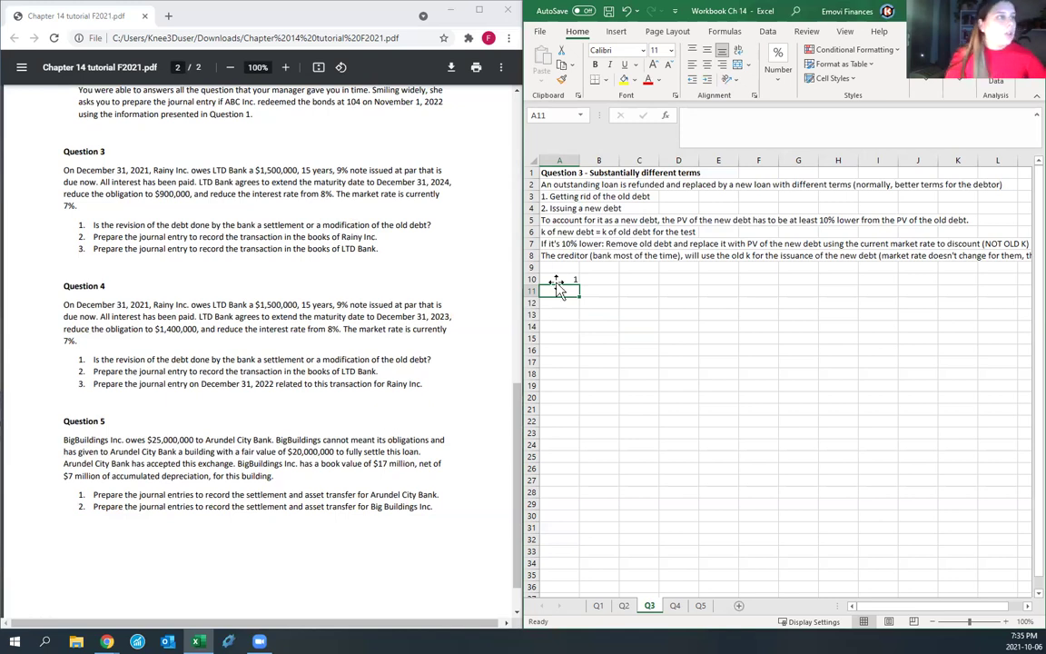
# Step: Label A11 "PV old debt" and enter its value of 1500000 in C11
pyautogui.write('PV')
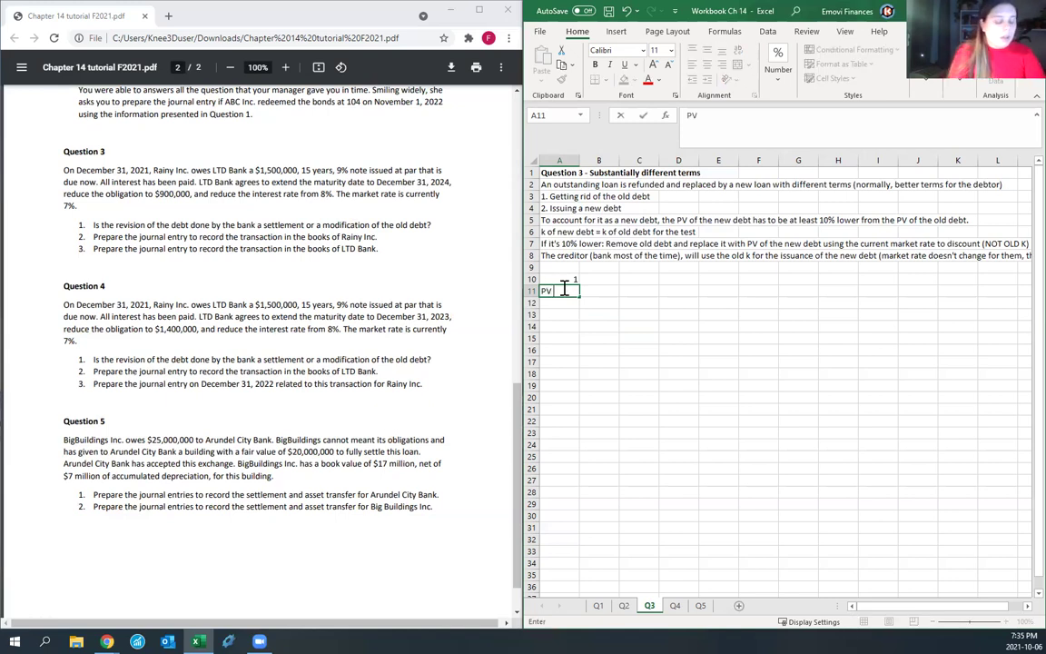
pyautogui.write(' old debt')
pyautogui.press('Tab')
pyautogui.press('Tab')
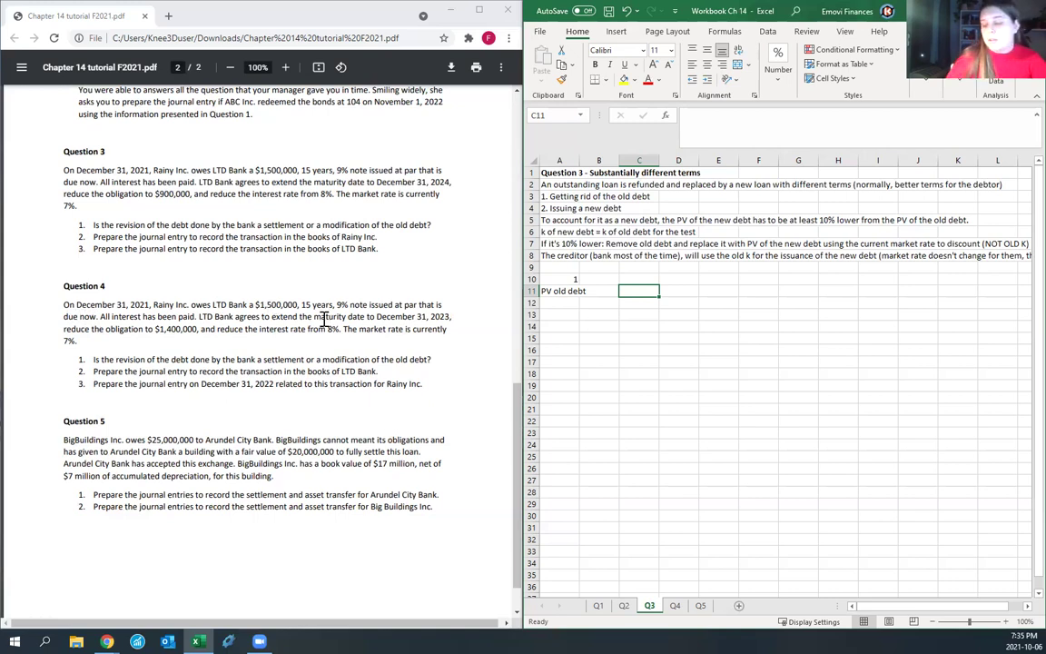
pyautogui.write('1500000')
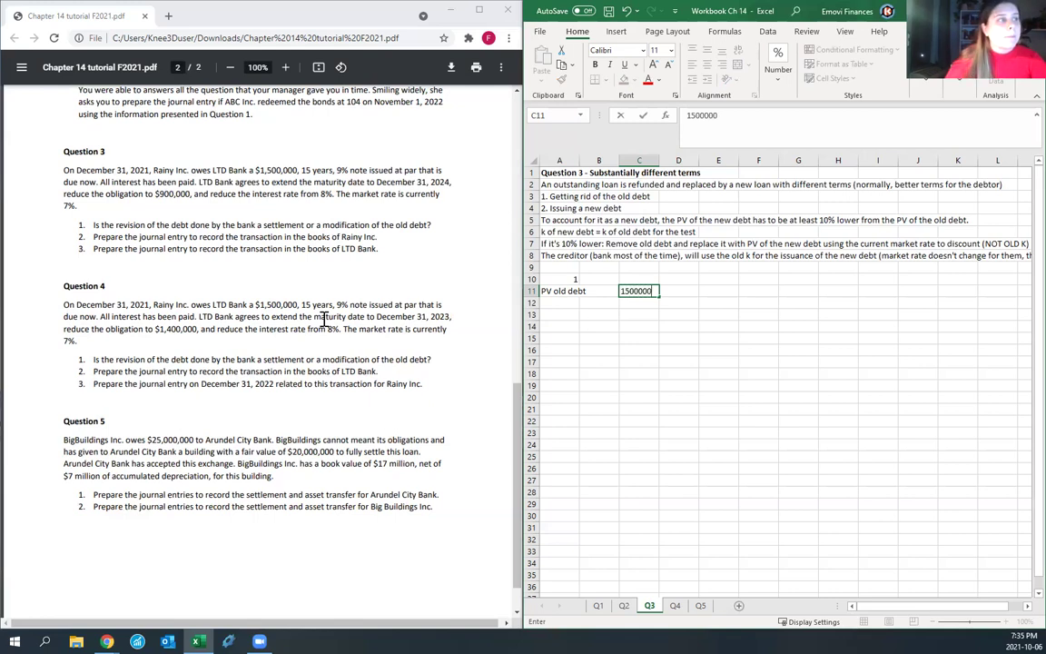
pyautogui.press('Return')
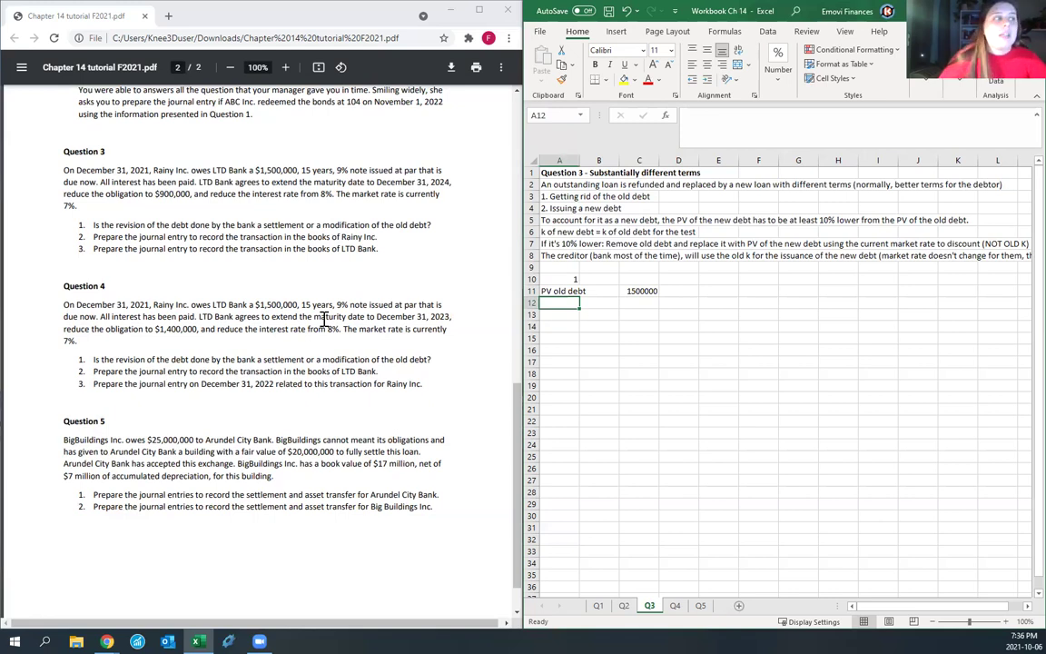
# Step: Add the heading "PV new debt" in A13 and an "FV" line in row 14 with 900000 in B14
pyautogui.press('Down')
pyautogui.write('PV new debt')
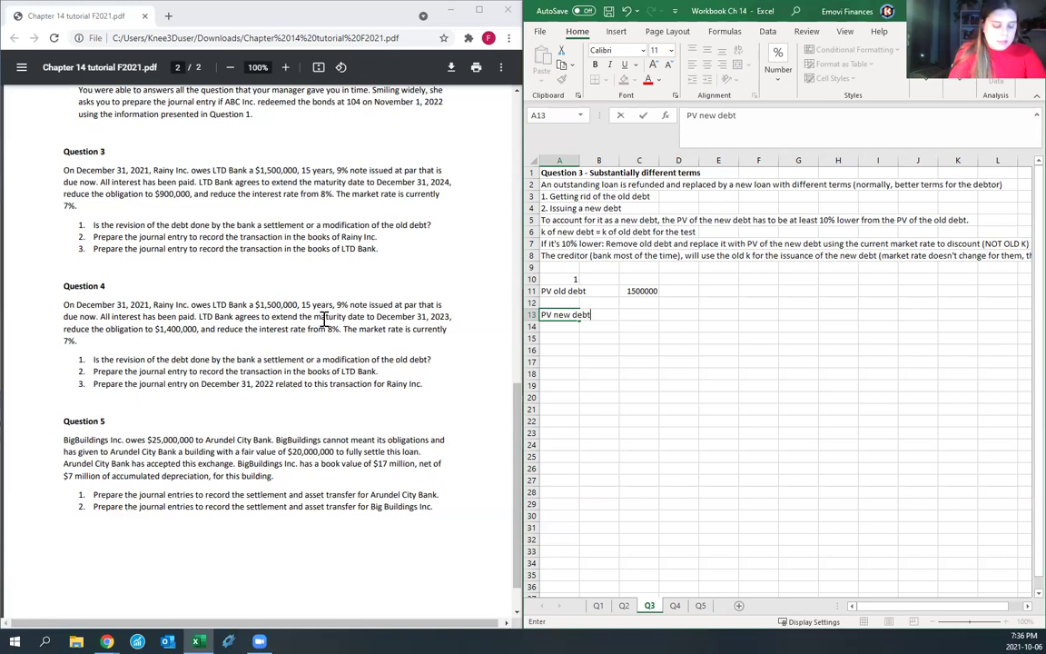
pyautogui.press('Return')
pyautogui.write('FV')
pyautogui.press('Tab')
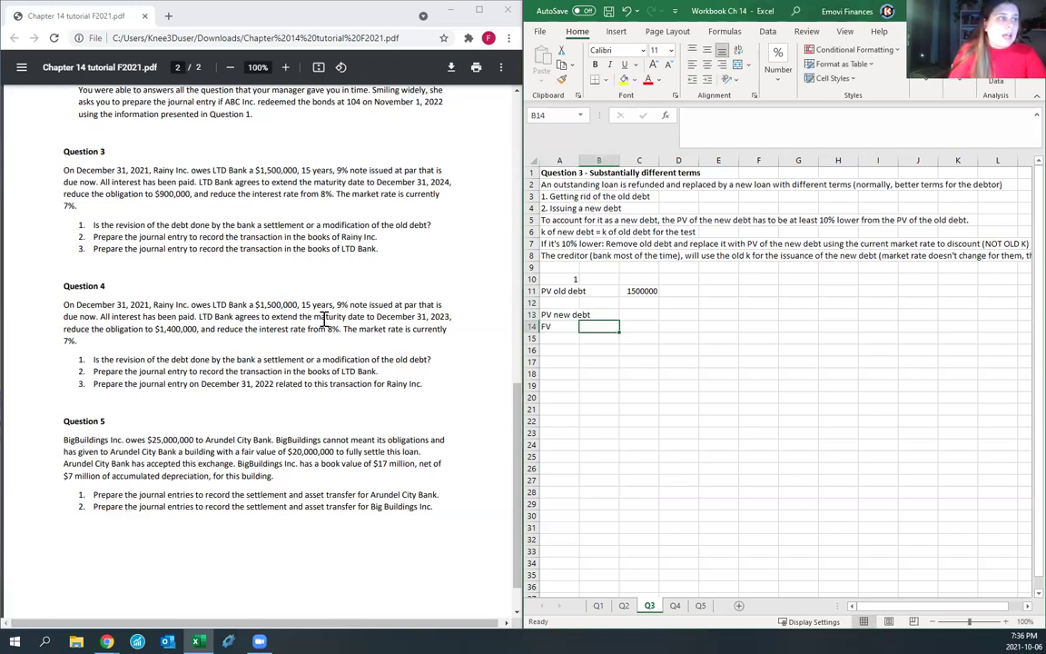
pyautogui.write('900000')
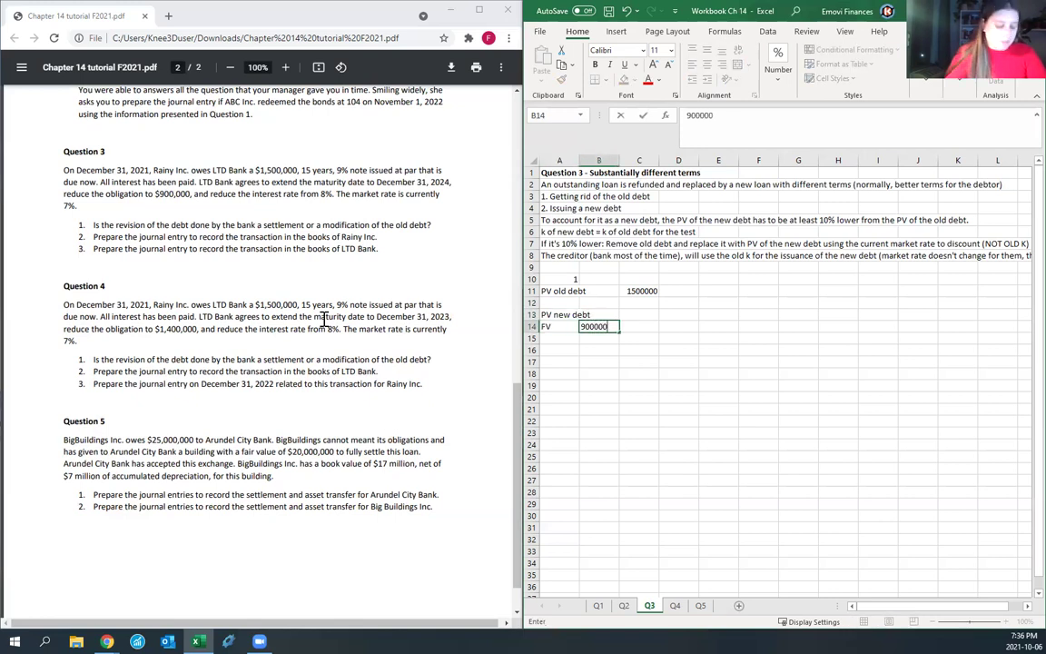
pyautogui.press('Return')
# Step: Add the new debt's term and discount rate: "n" with 2 in row 15 and "k" with .09 in row 16
pyautogui.write('n')
pyautogui.press('Tab')
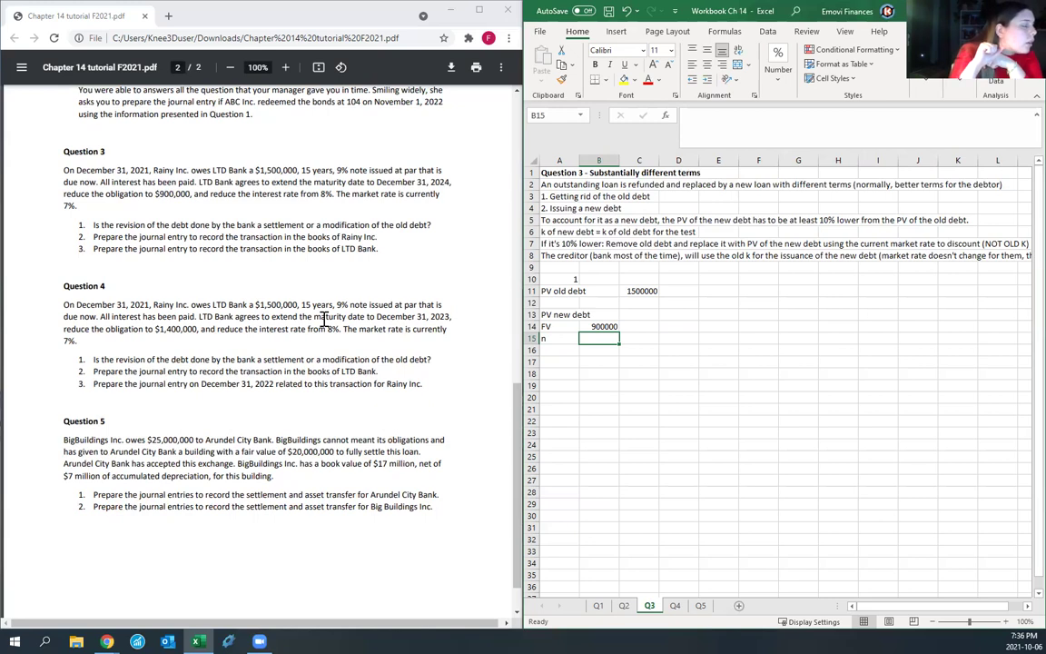
pyautogui.write('2')
pyautogui.press('Return')
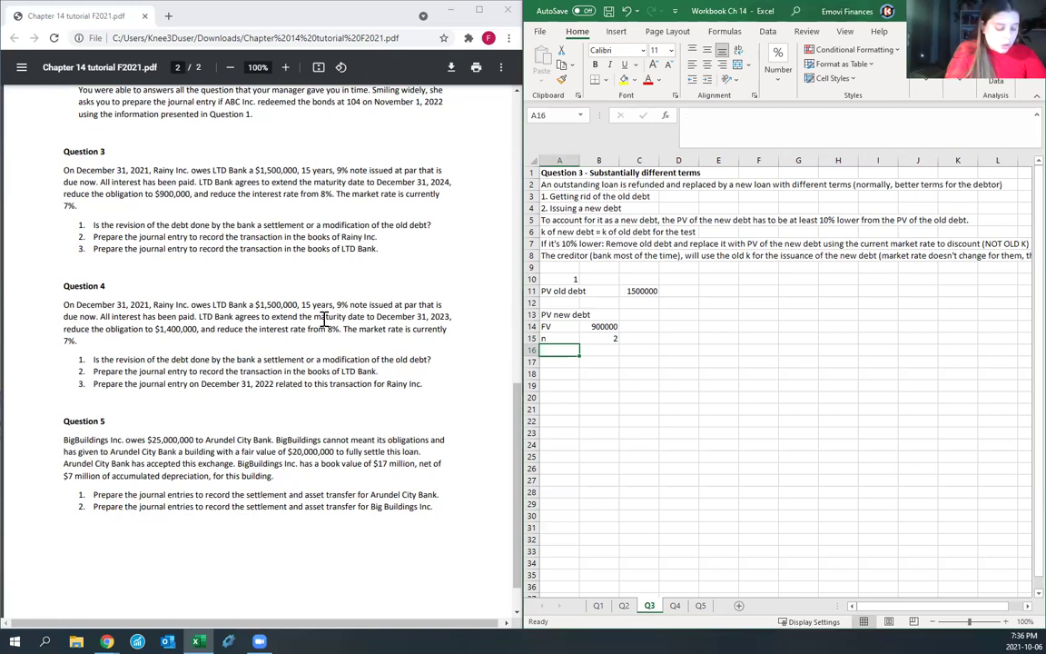
pyautogui.write('k')
pyautogui.press('Tab')
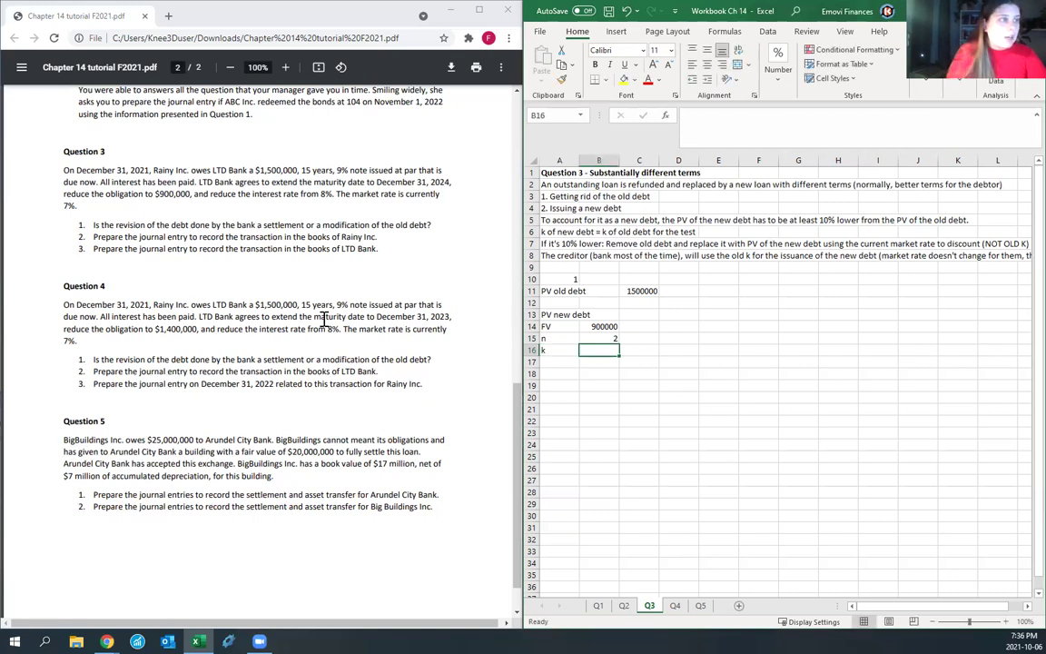
pyautogui.write('.09')
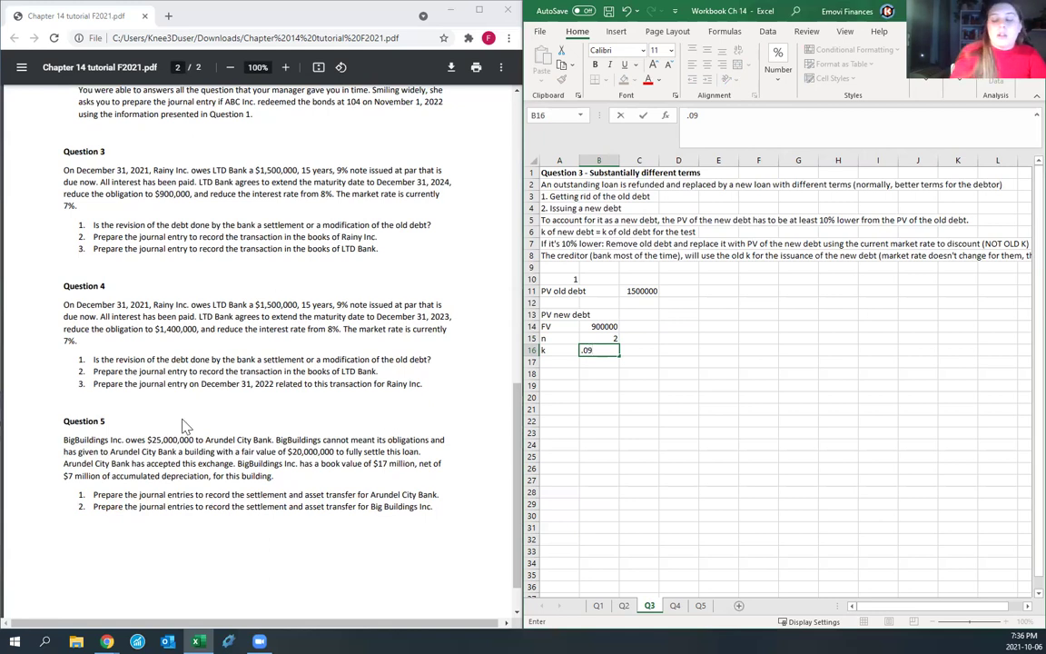
pyautogui.press('Return')
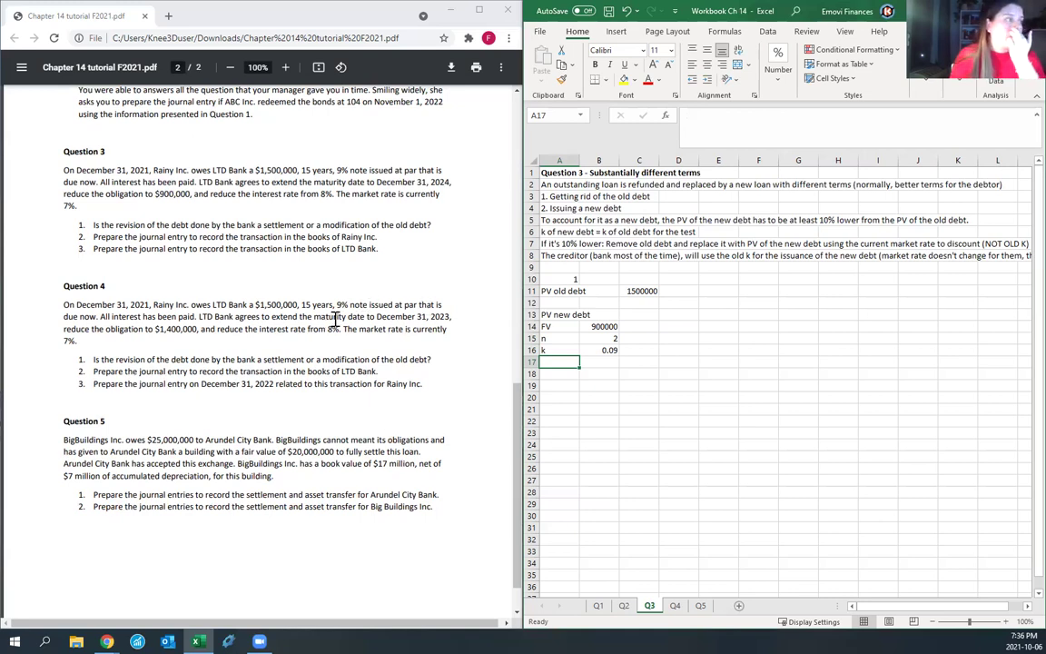
# Step: Add a "pmt" line in row 17 and calculate the yearly interest in B17 as 8% of the face value, =.08*B14
pyautogui.write('pmt')
pyautogui.press('Tab')
pyautogui.write('=')
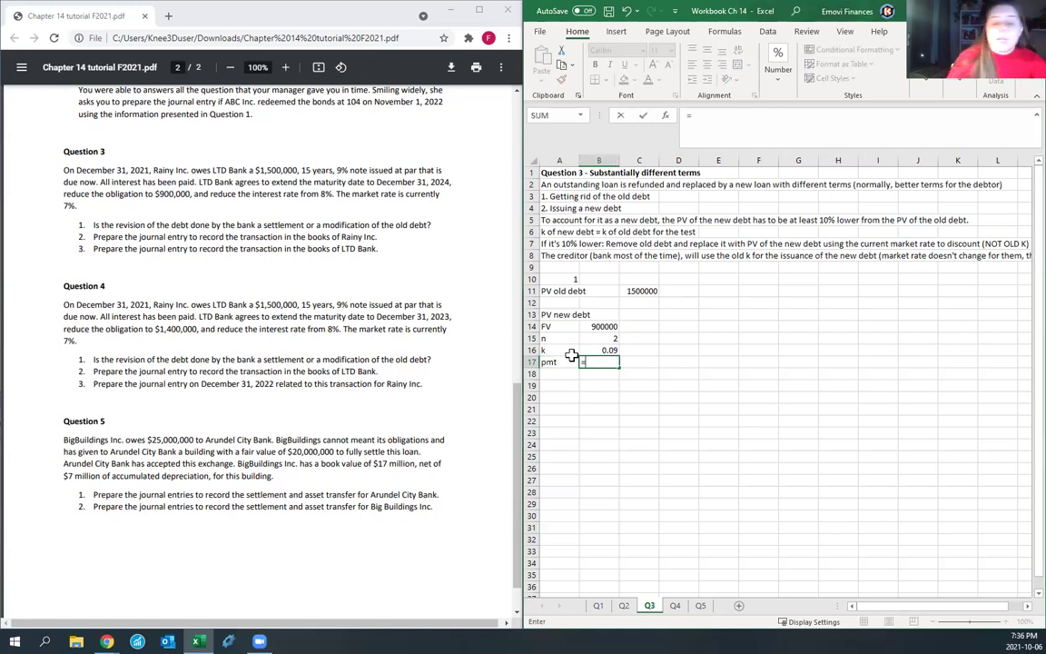
pyautogui.write('.08*')
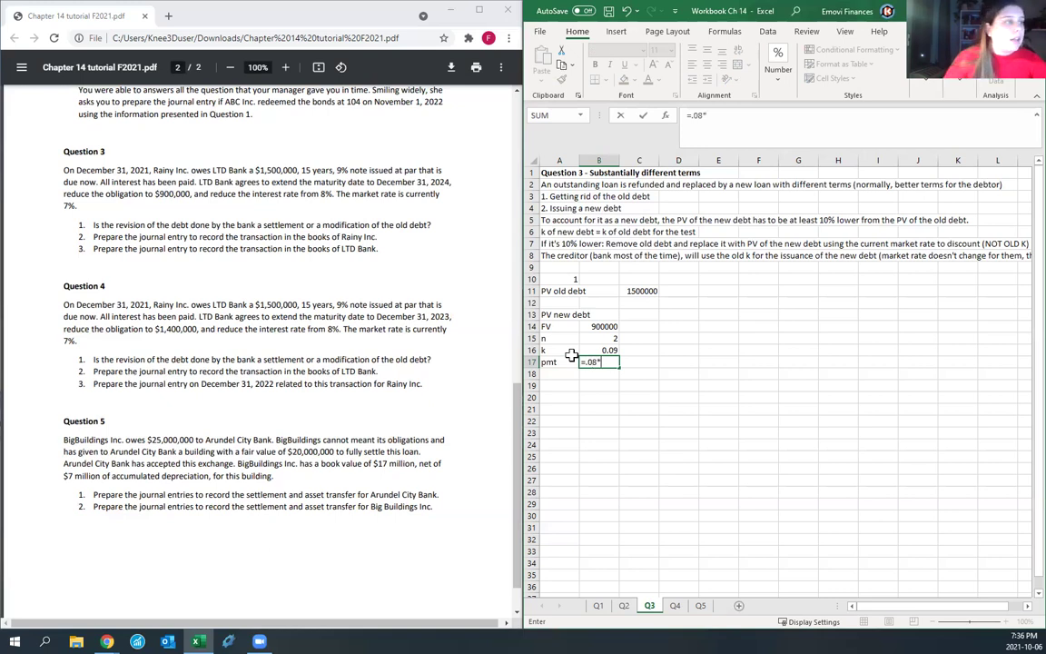
pyautogui.click(604, 326)
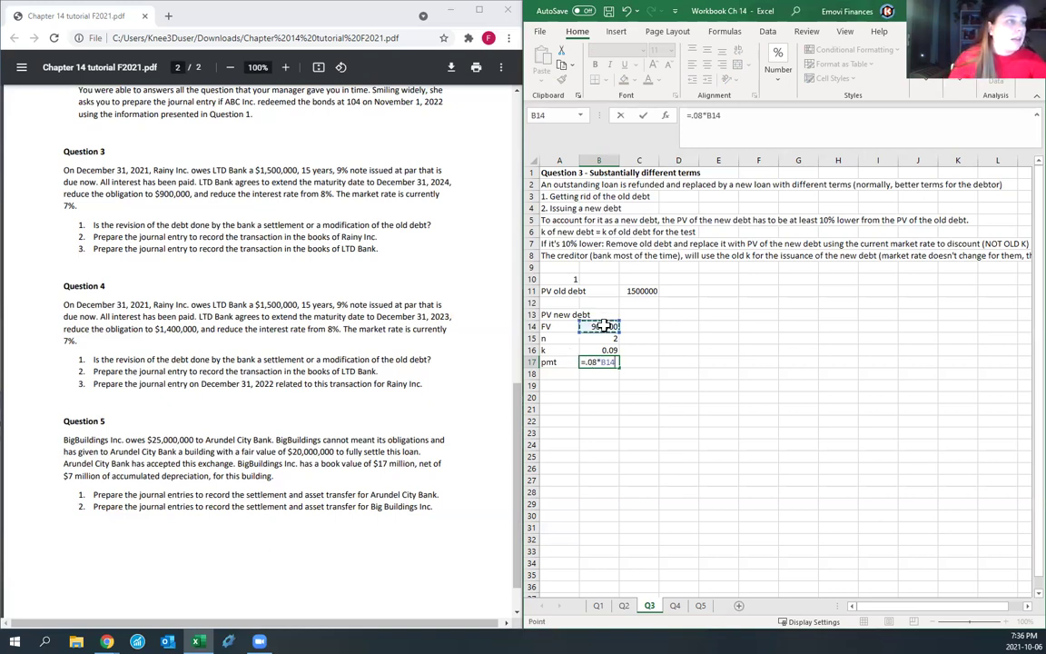
pyautogui.press('Return')
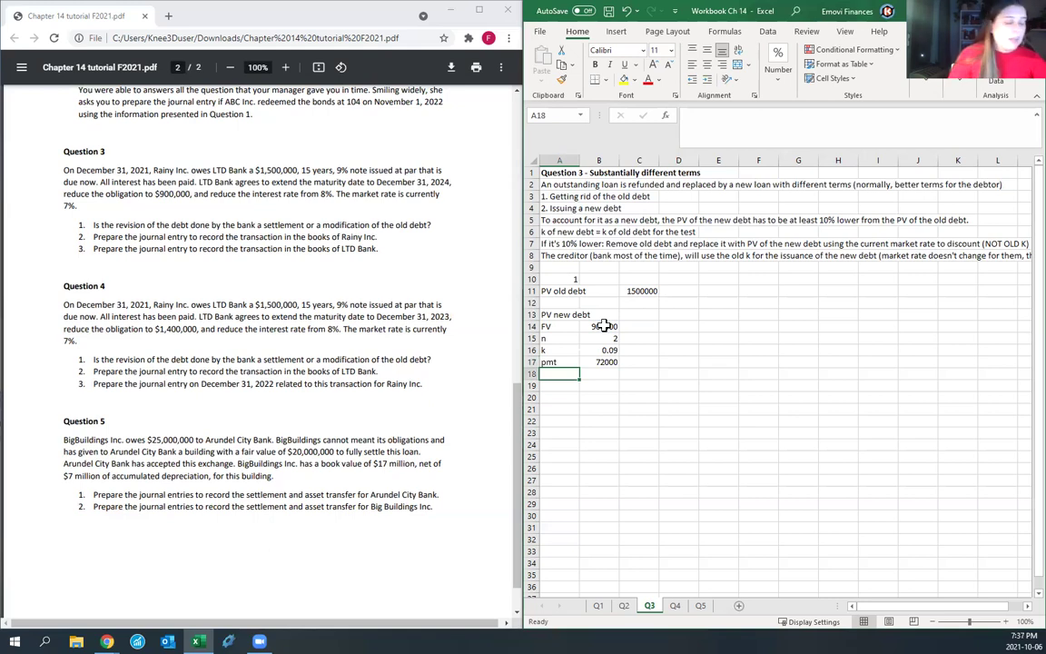
# Step: Label A18 "PV new debt" and calculate the present value in B18 with =-PV(B16,B15,B17,B14,0)
pyautogui.write('PV new debt')
pyautogui.press('Tab')
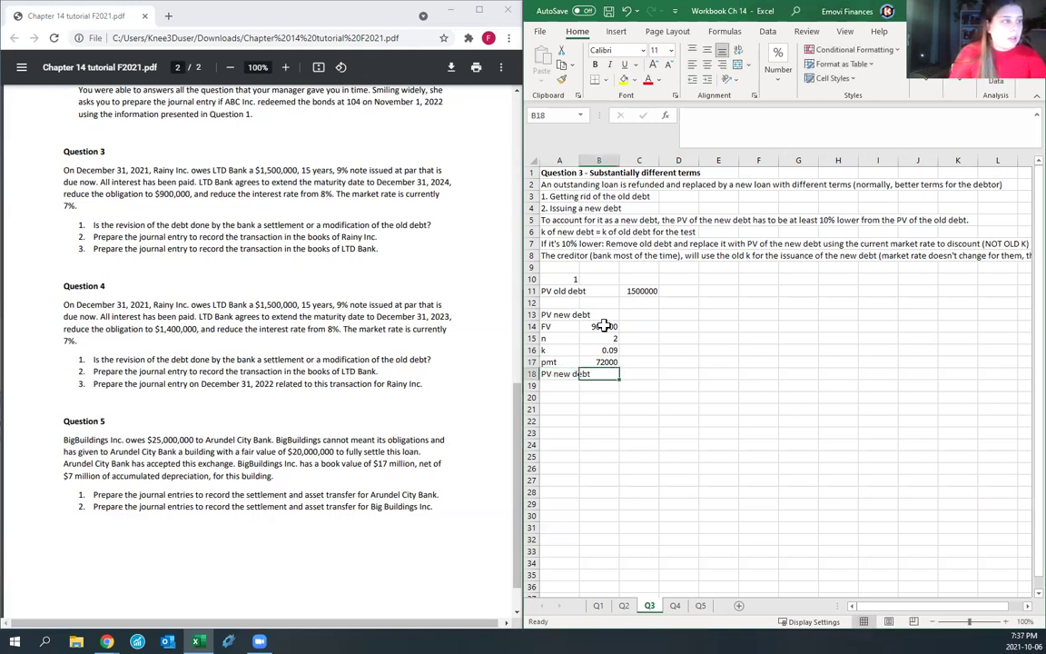
pyautogui.write('=-PV(')
pyautogui.click(603, 350)
pyautogui.write(',')
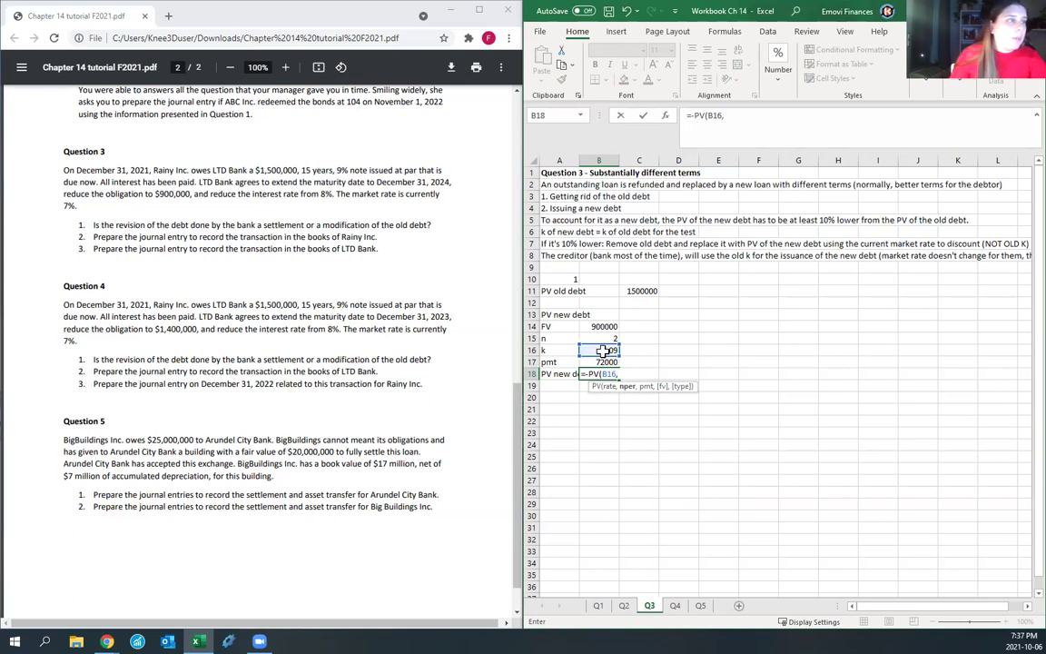
pyautogui.click(604, 338)
pyautogui.write(',')
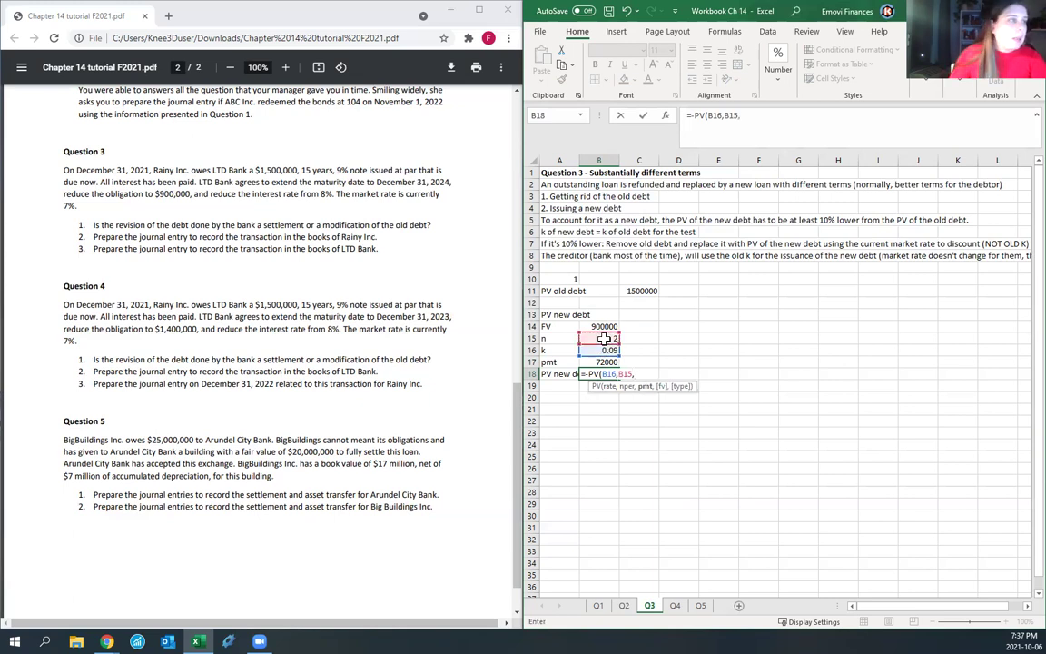
pyautogui.click(592, 361)
pyautogui.write(',')
pyautogui.click(599, 326)
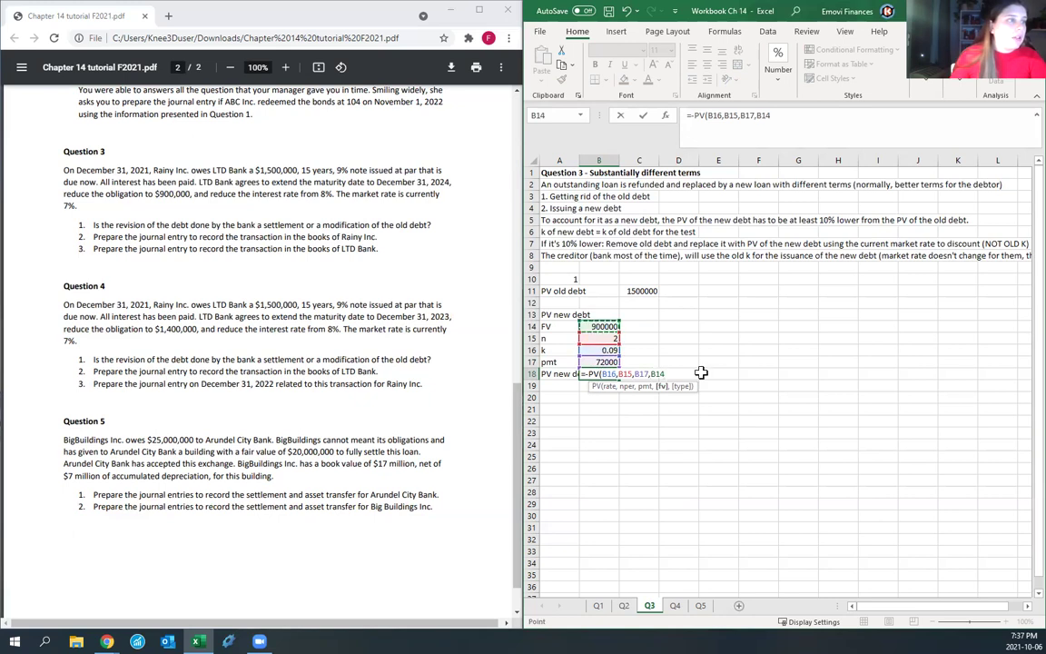
pyautogui.write(',0')
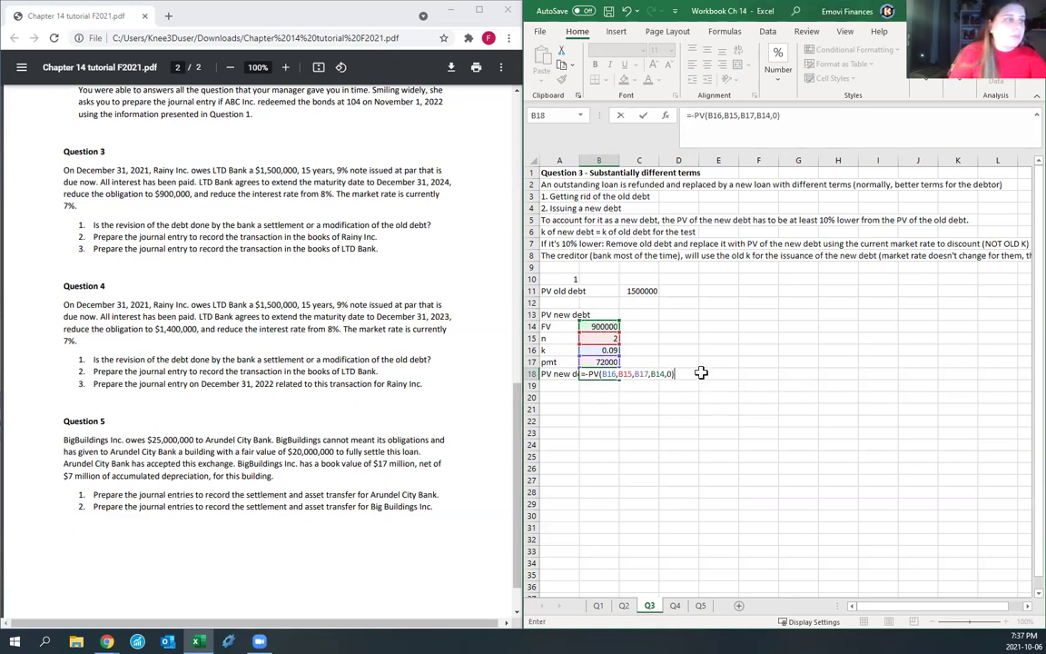
pyautogui.press('Return')
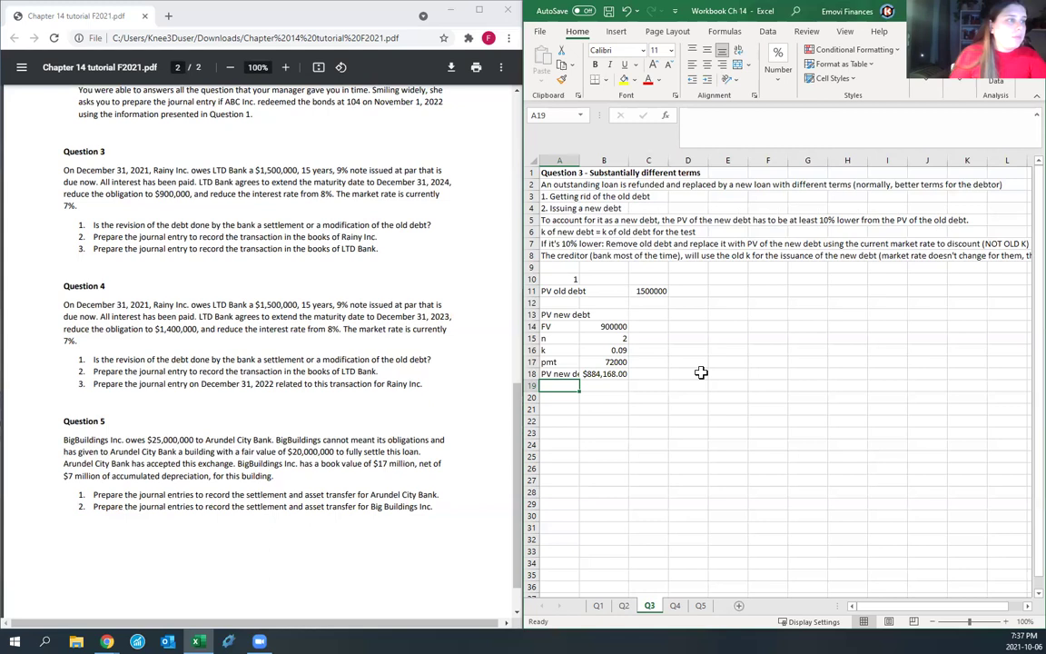
# Step: Calculate the relative change from the old to the new debt's present value in A20 with =(B18-C11)/C11
pyautogui.press('Return')
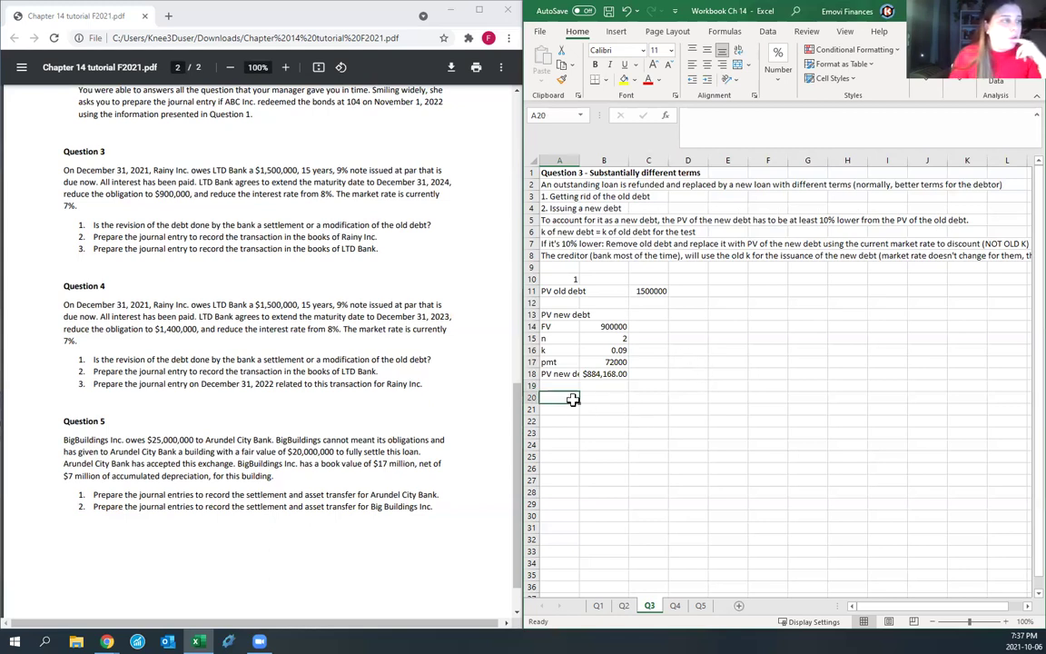
pyautogui.write('=')
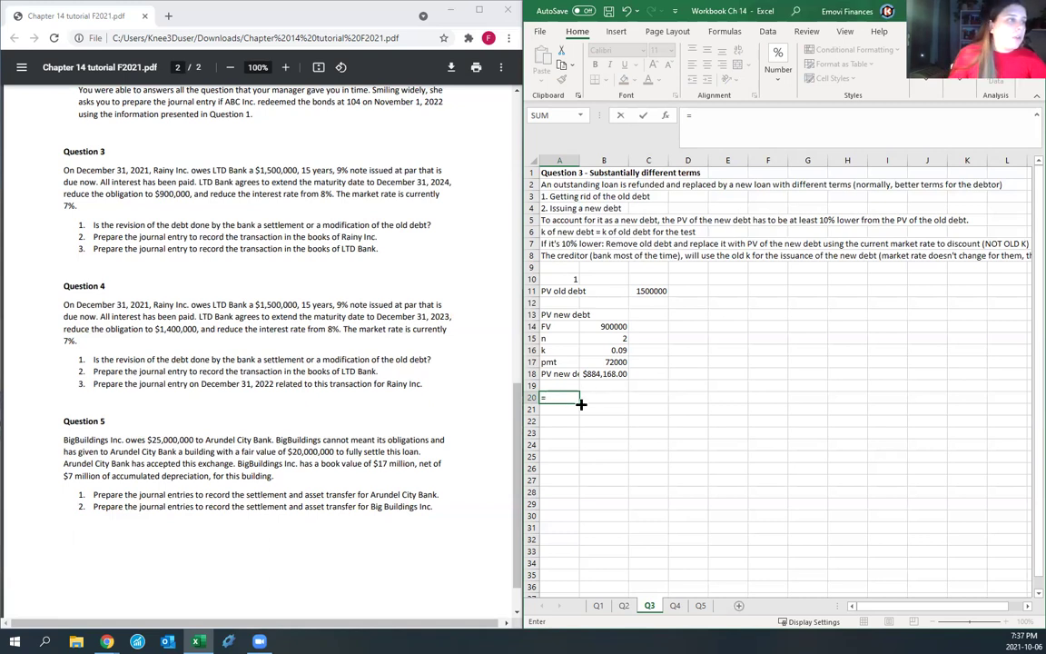
pyautogui.click(595, 375)
pyautogui.write('-')
pyautogui.click(646, 290)
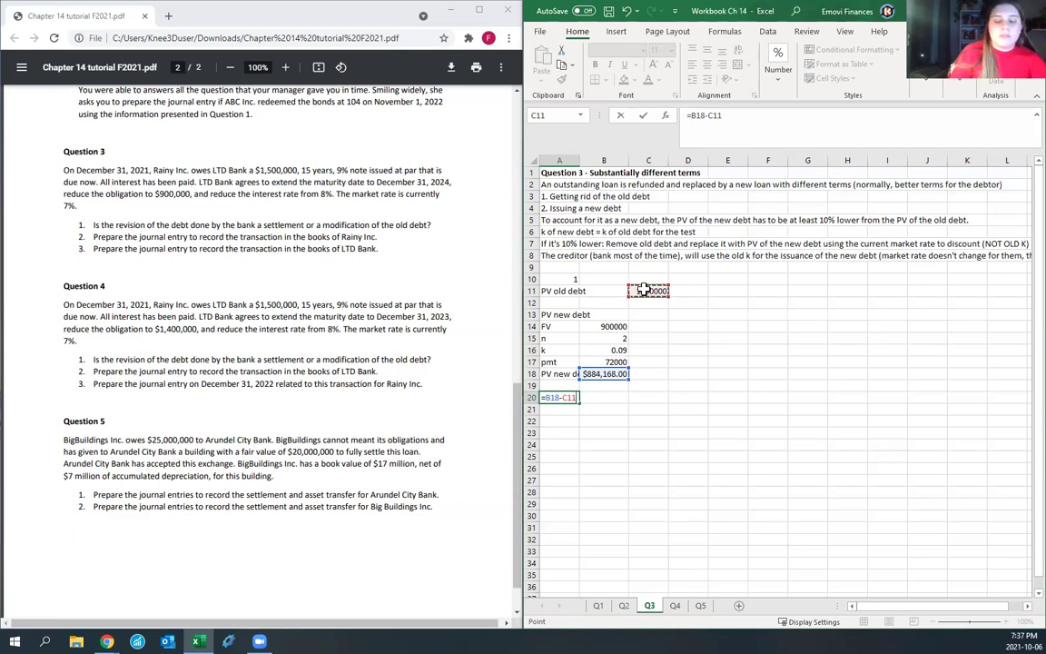
pyautogui.write(')')
pyautogui.click(691, 115)
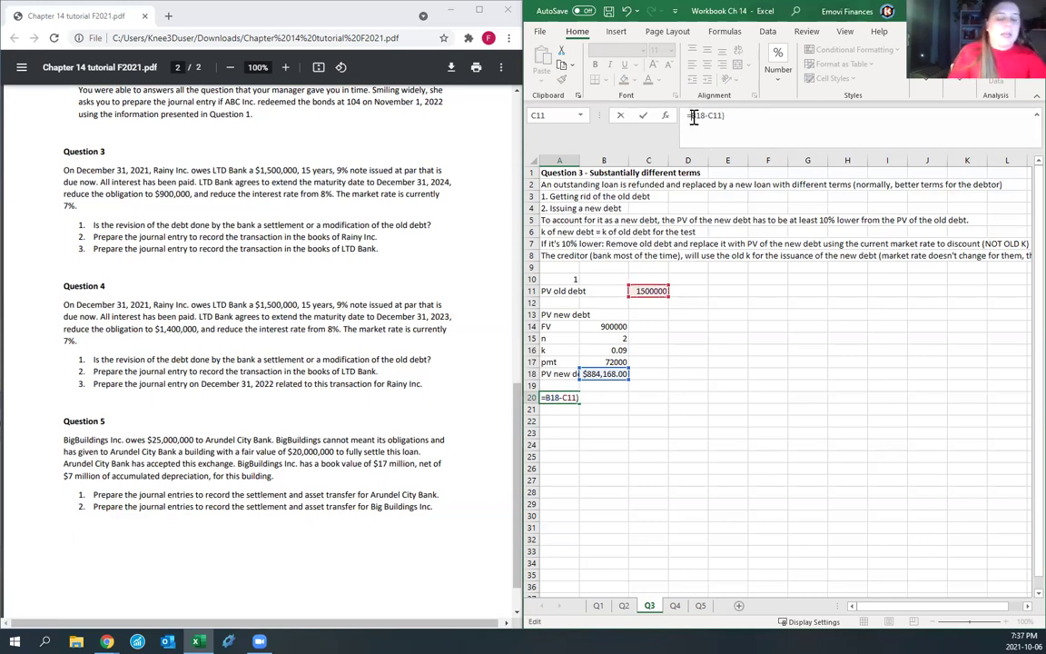
pyautogui.write('(')
pyautogui.click(750, 116)
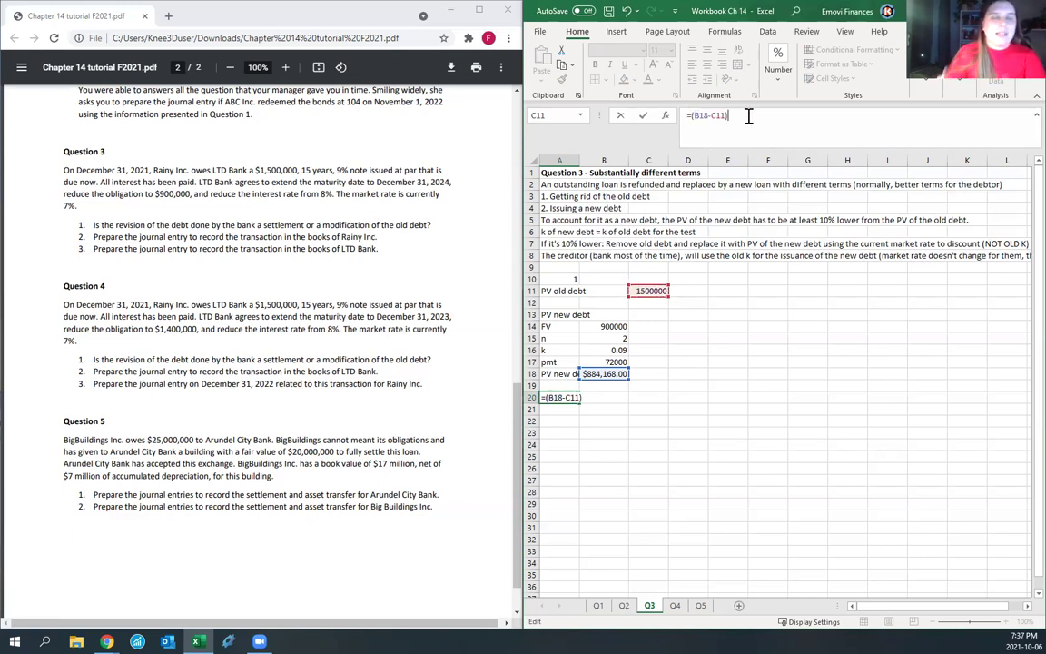
pyautogui.write('/')
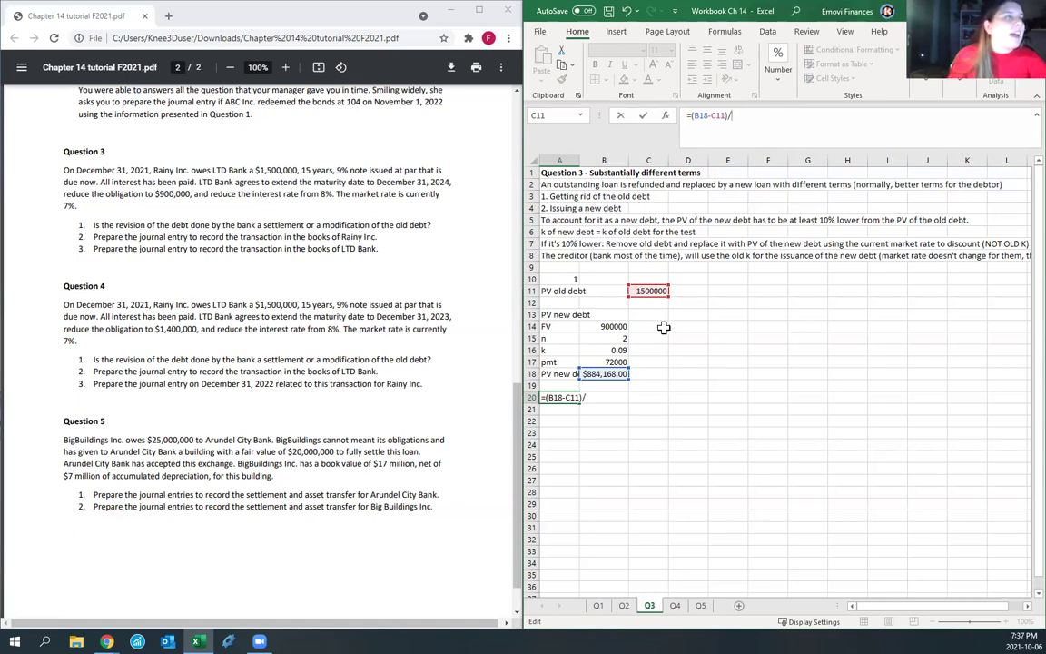
pyautogui.click(641, 291)
pyautogui.press('Return')
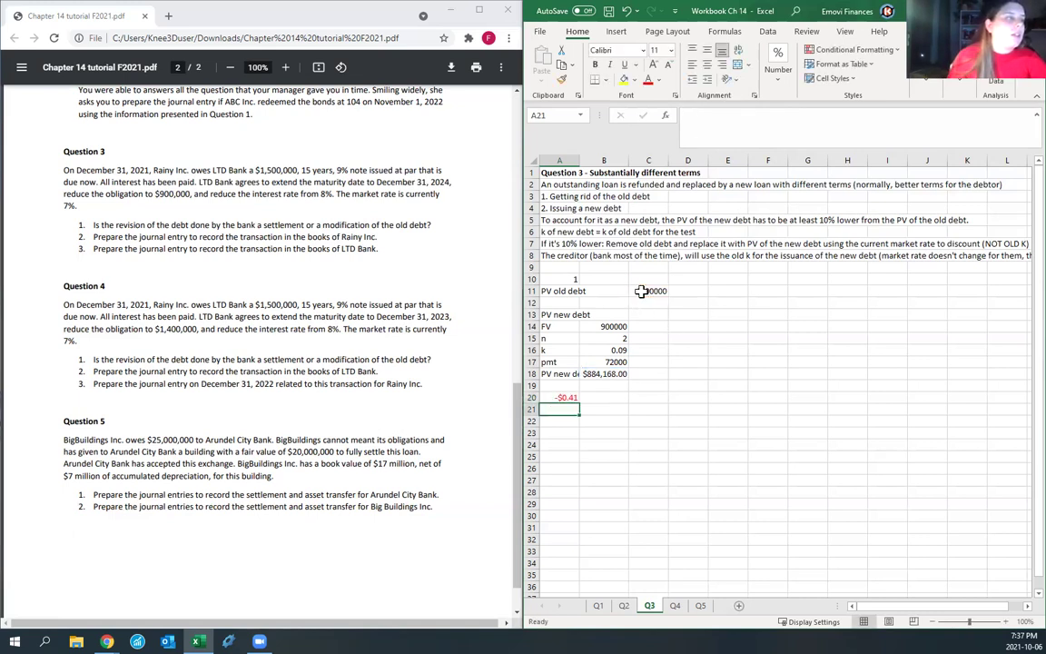
# Step: Format the relative change in A20 as a percentage
pyautogui.click(559, 397)
pyautogui.click(777, 68)
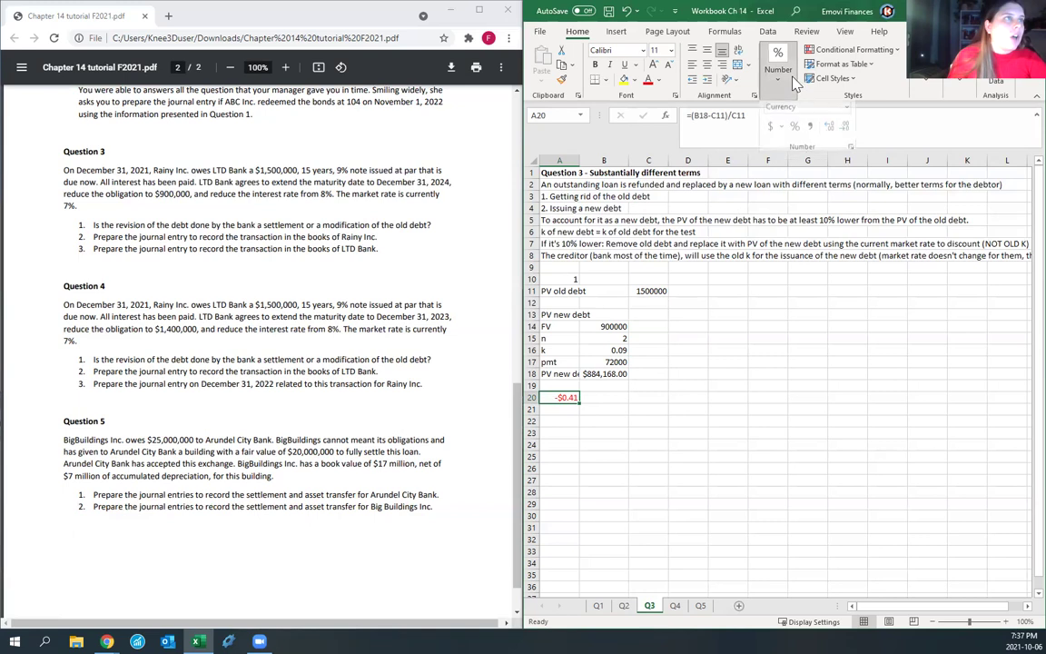
pyautogui.click(717, 124)
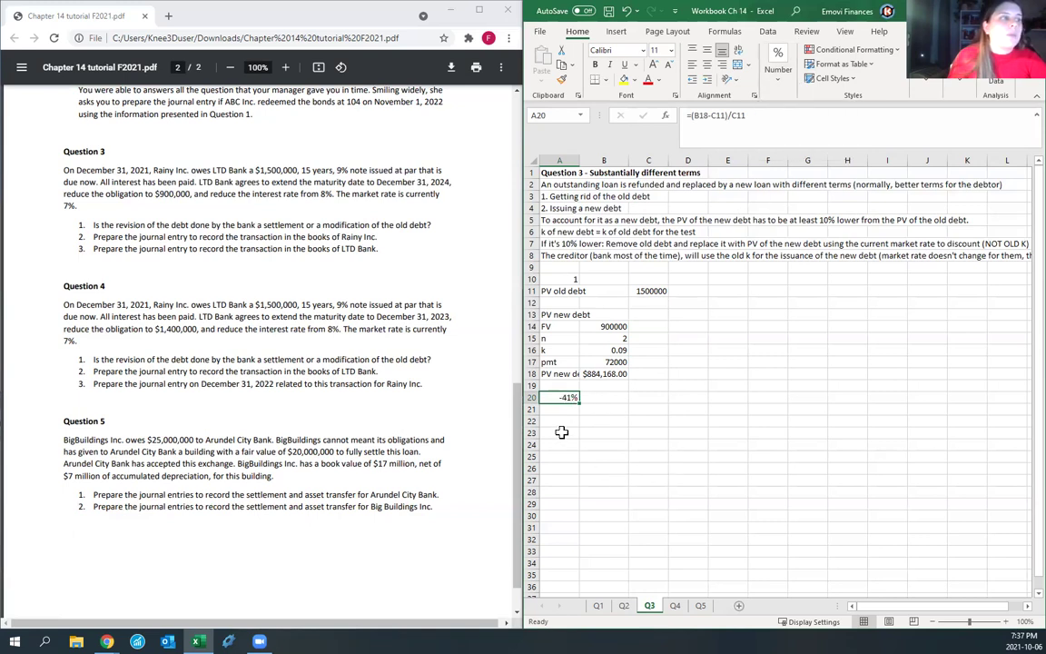
# Step: State in A22 that, since the new debt's PV differs by more than 10% of the old debt's PV, the renegotiated debt is considered a settlement
pyautogui.press('Down')
pyautogui.press('Down')
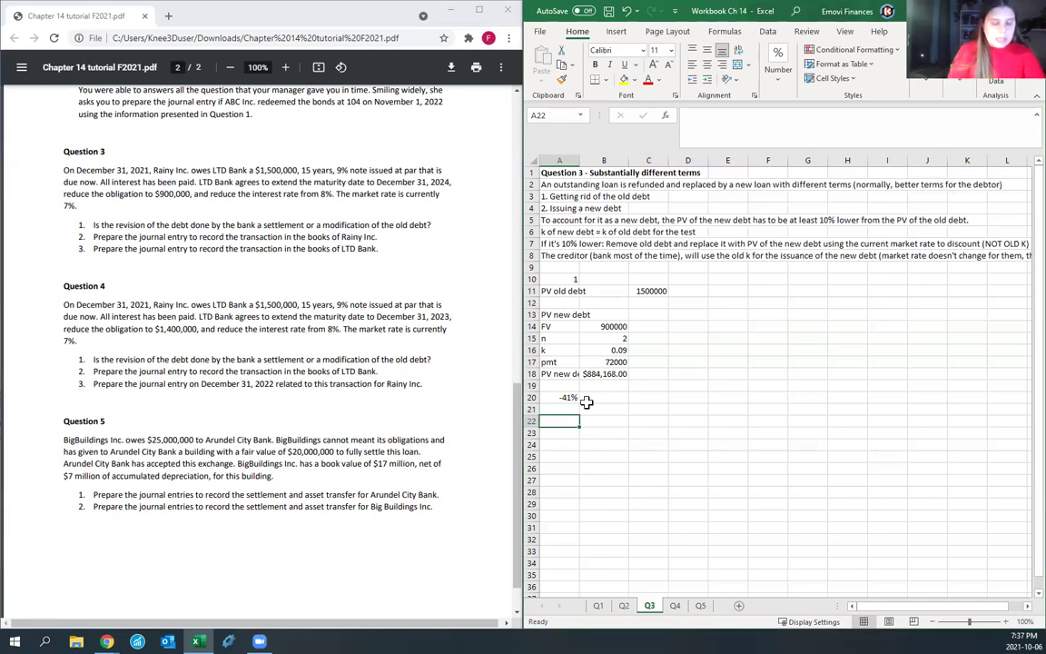
pyautogui.write('Since the PV of the new debt differs by an amount greater than')
pyautogui.write('%')
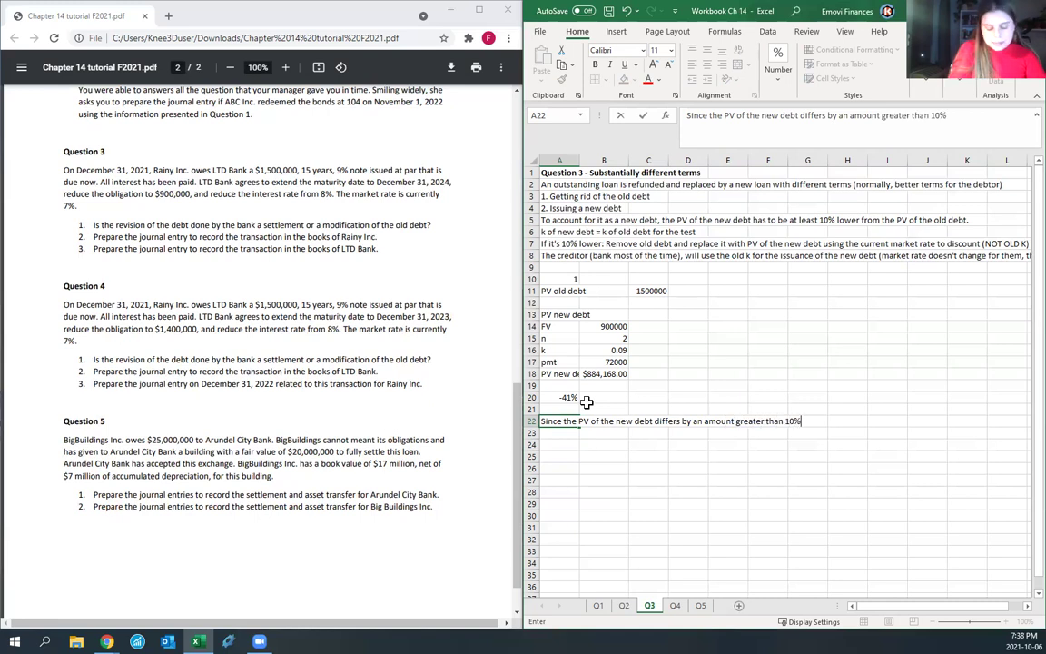
pyautogui.write(' of the PV of the old debt, the ren')
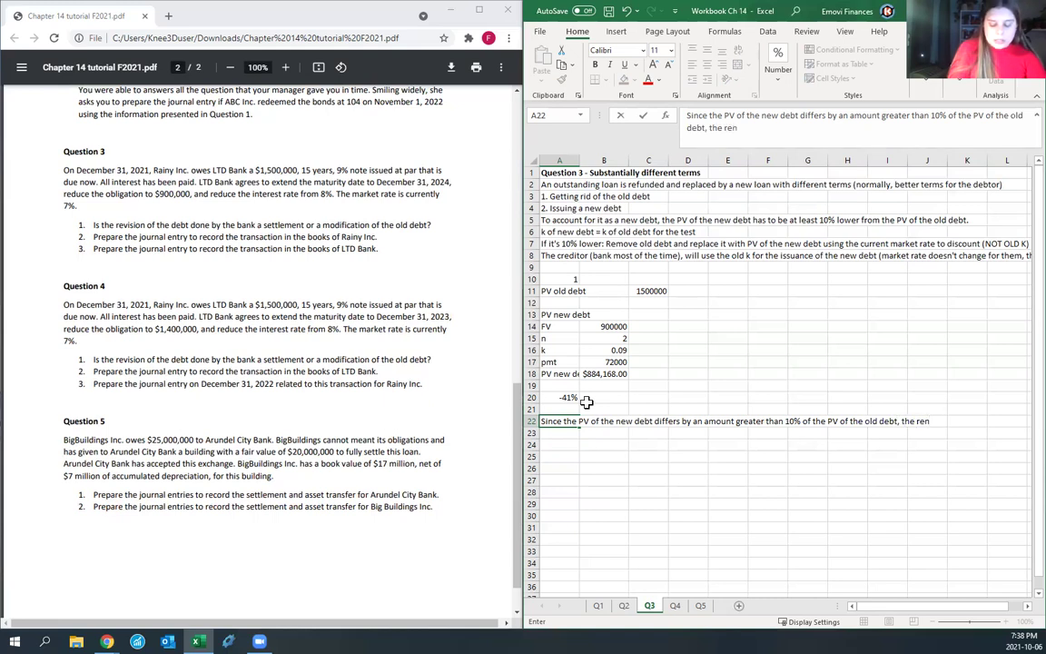
pyautogui.write('egotiated debt ')
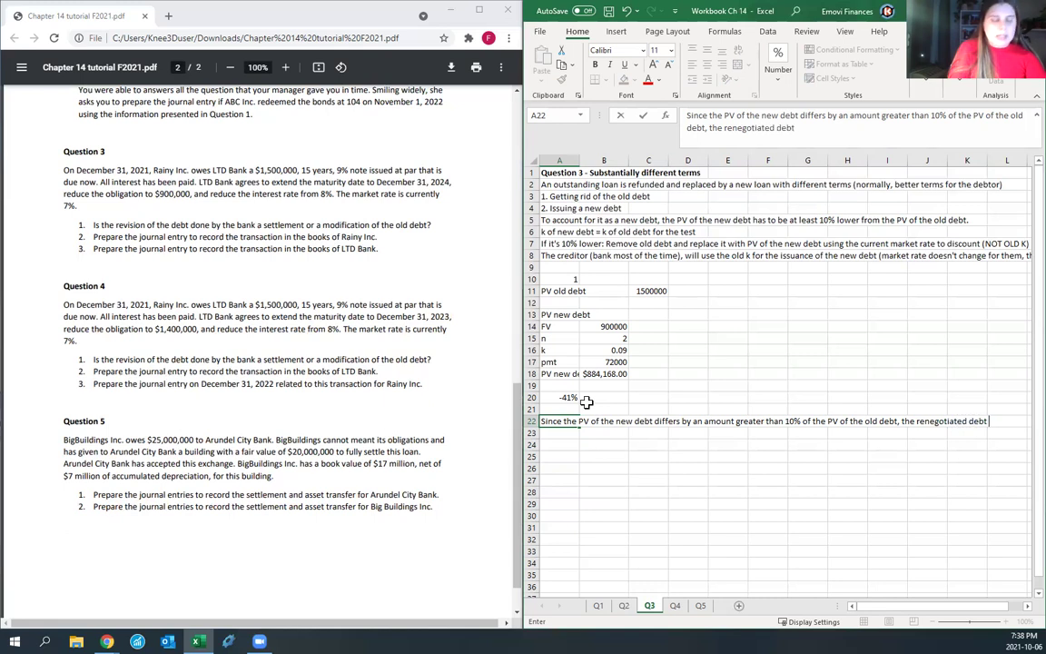
pyautogui.write('is considered a s')
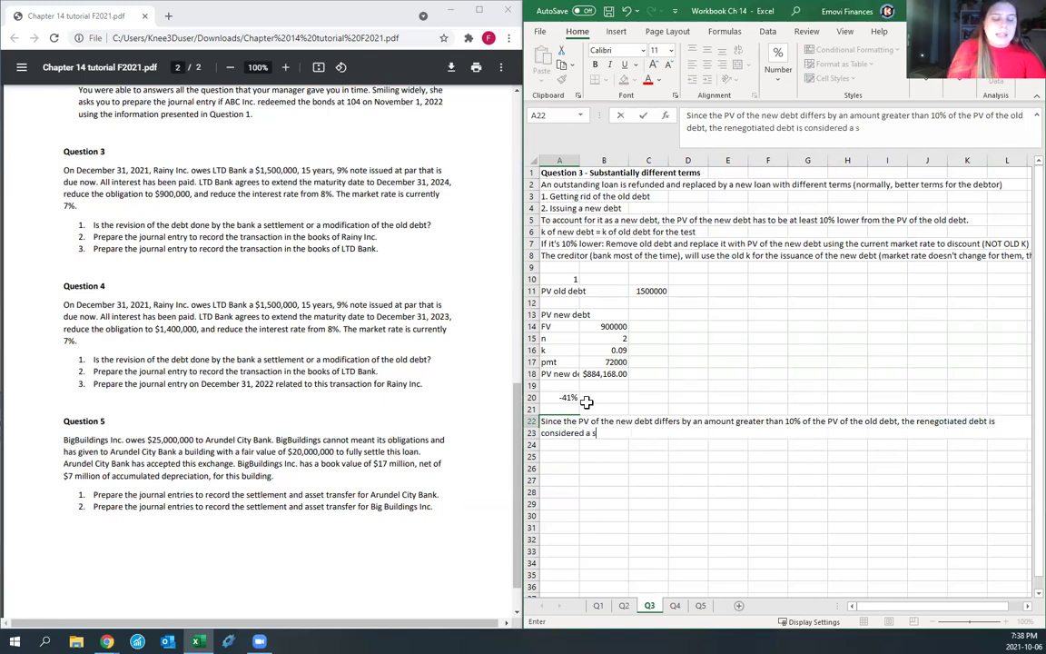
pyautogui.write('ettlement')
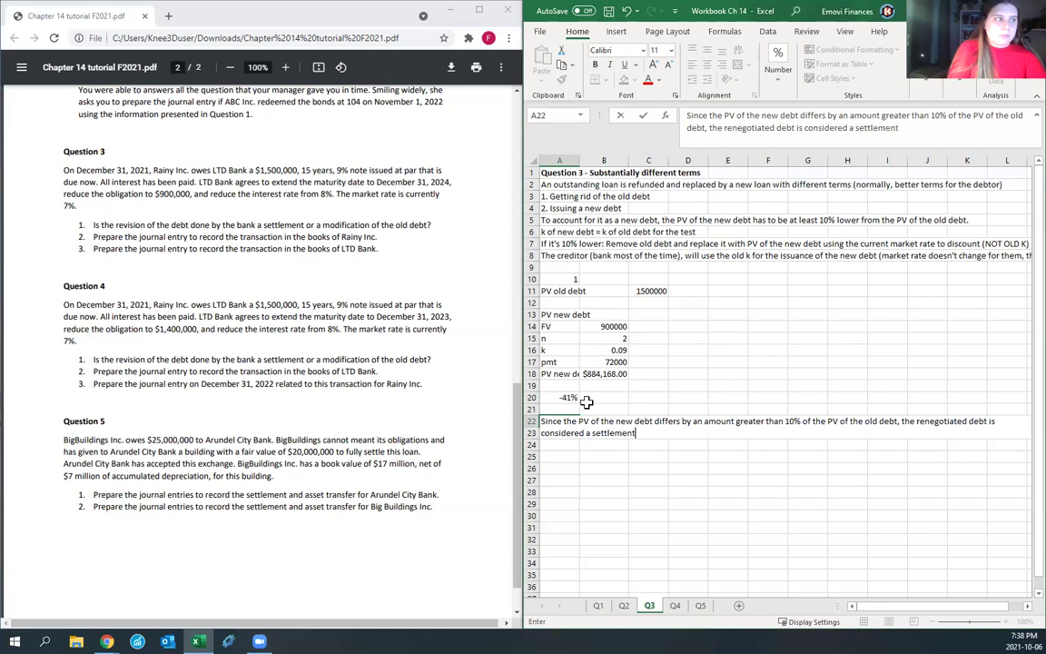
pyautogui.press('Return')
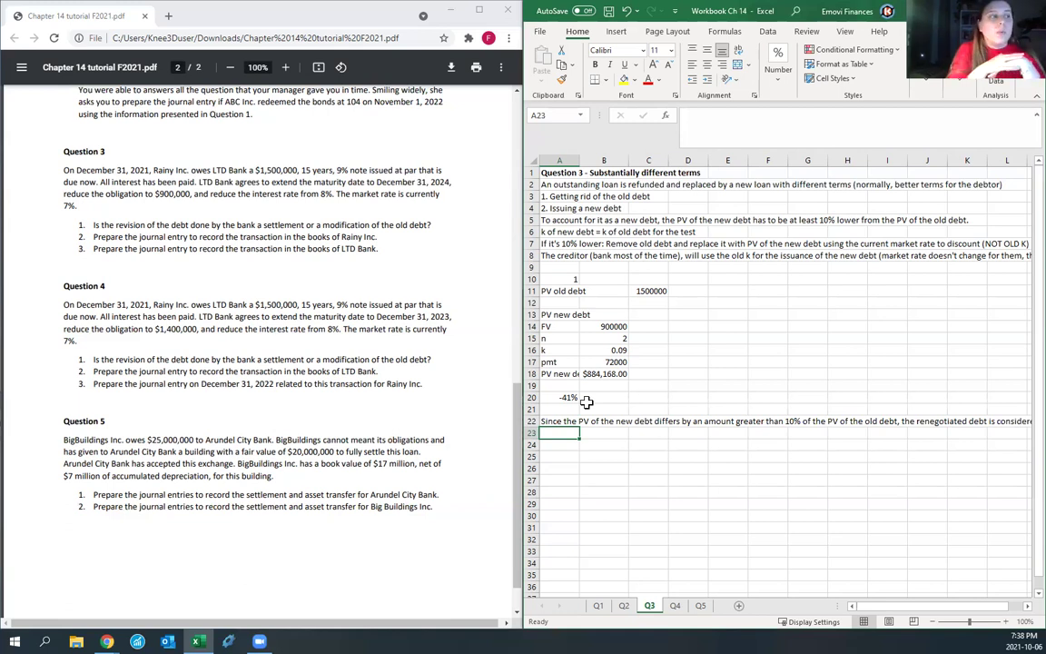
# Step: Number the next answer 2 in A24 and highlight Question 3's "transaction in the books of Rainy Inc" requirement in the tutorial PDF
pyautogui.press('Return')
pyautogui.write('2')
pyautogui.press('Return')
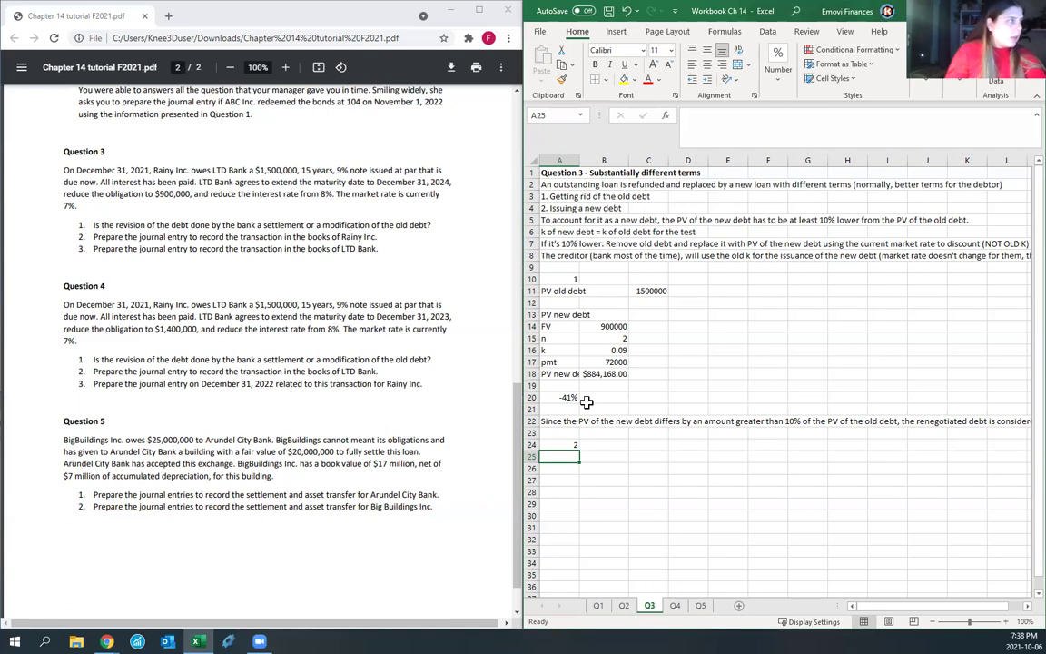
pyautogui.scroll(1, 293, 301)
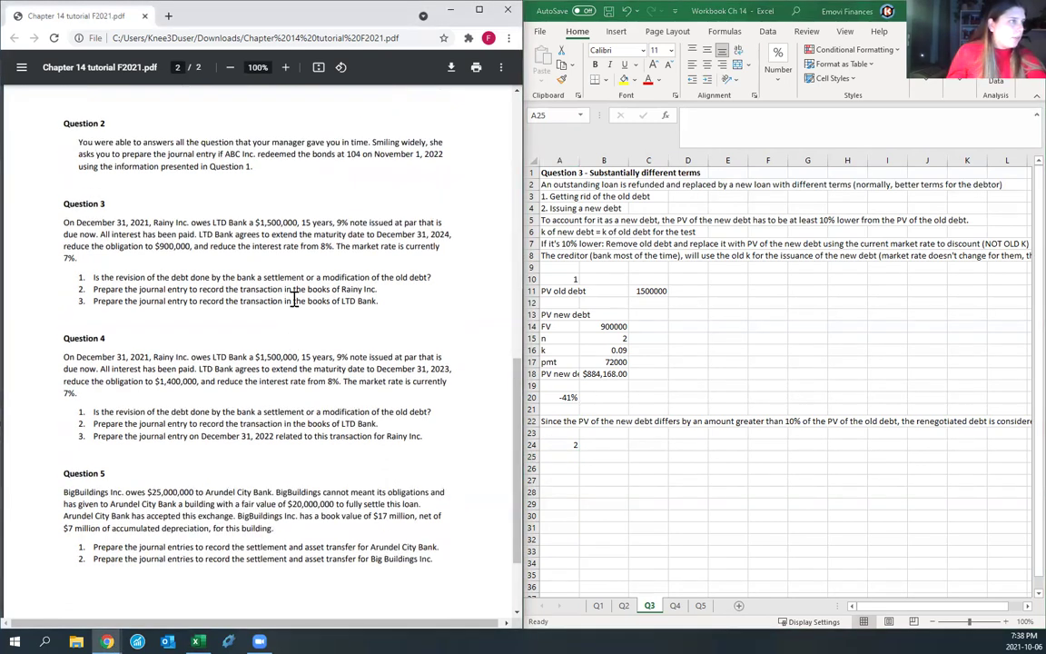
pyautogui.scroll(1, 293, 300)
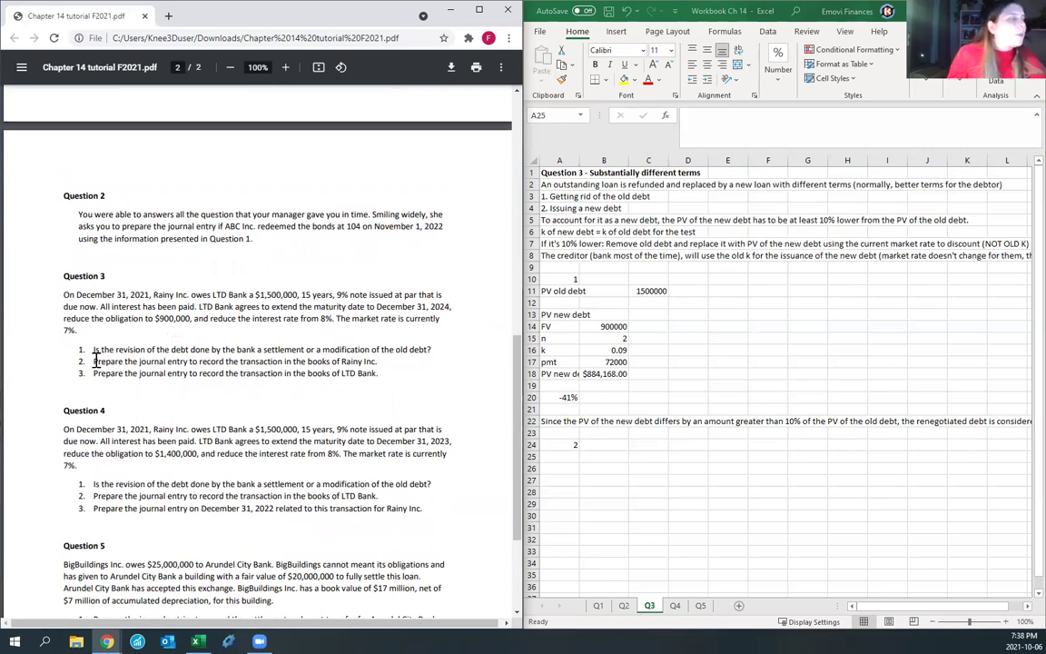
pyautogui.moveTo(239, 361); pyautogui.dragTo(377, 362)
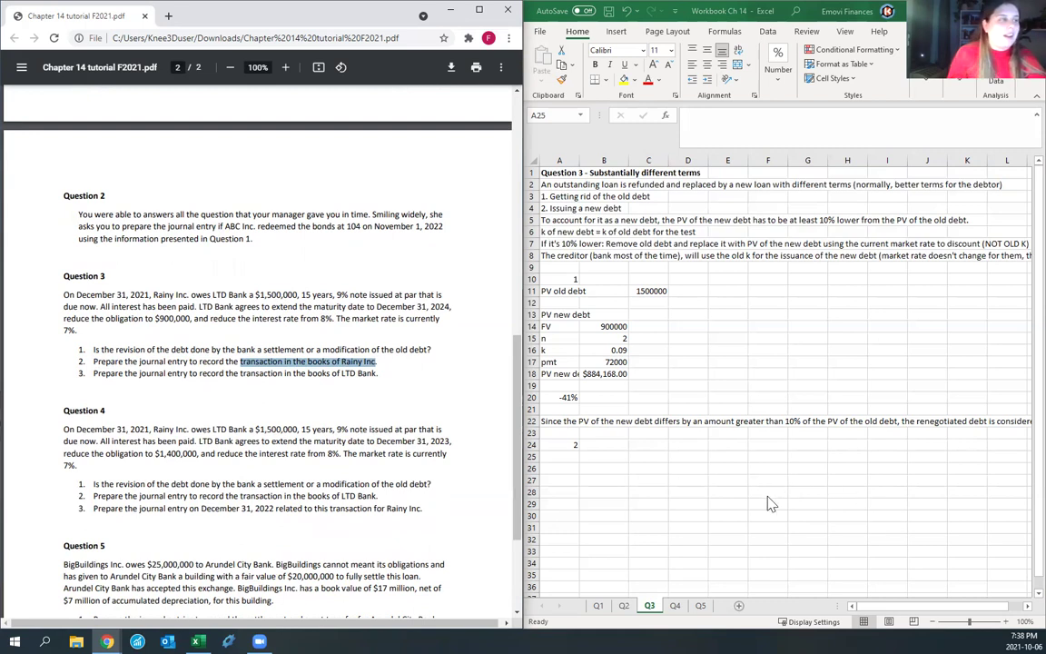
# Step: Enter the debit line "Bonds payable - old" in A25 with its amount in D25 linked to the old debt's present value, =C11
pyautogui.click(567, 456)
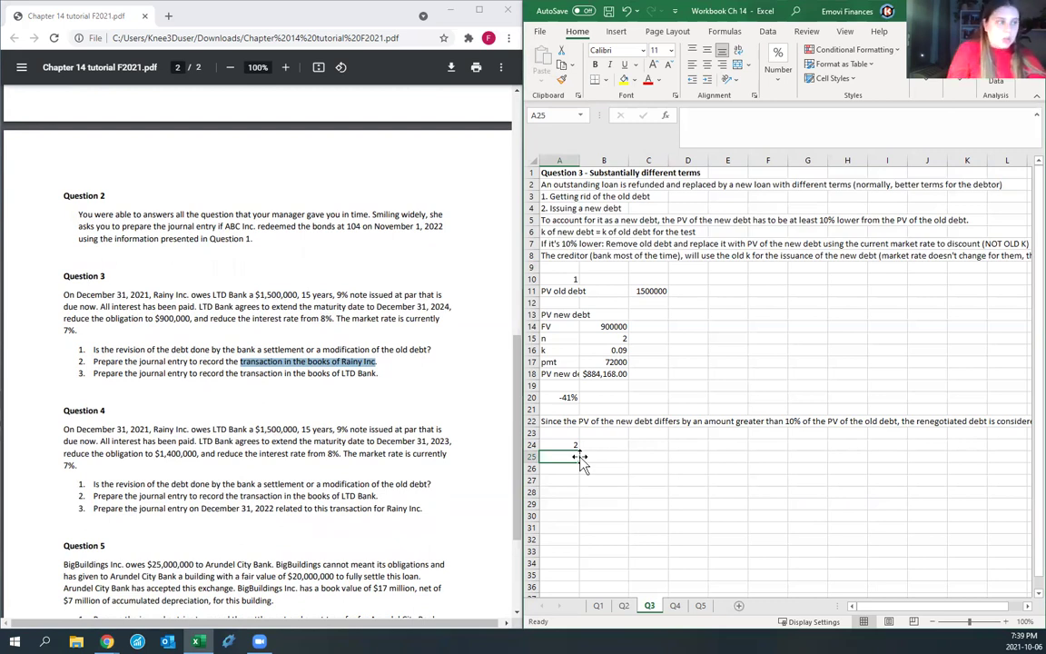
pyautogui.write('Bonds payable - old')
pyautogui.press('Tab')
pyautogui.press('Tab')
pyautogui.press('Tab')
pyautogui.write('=')
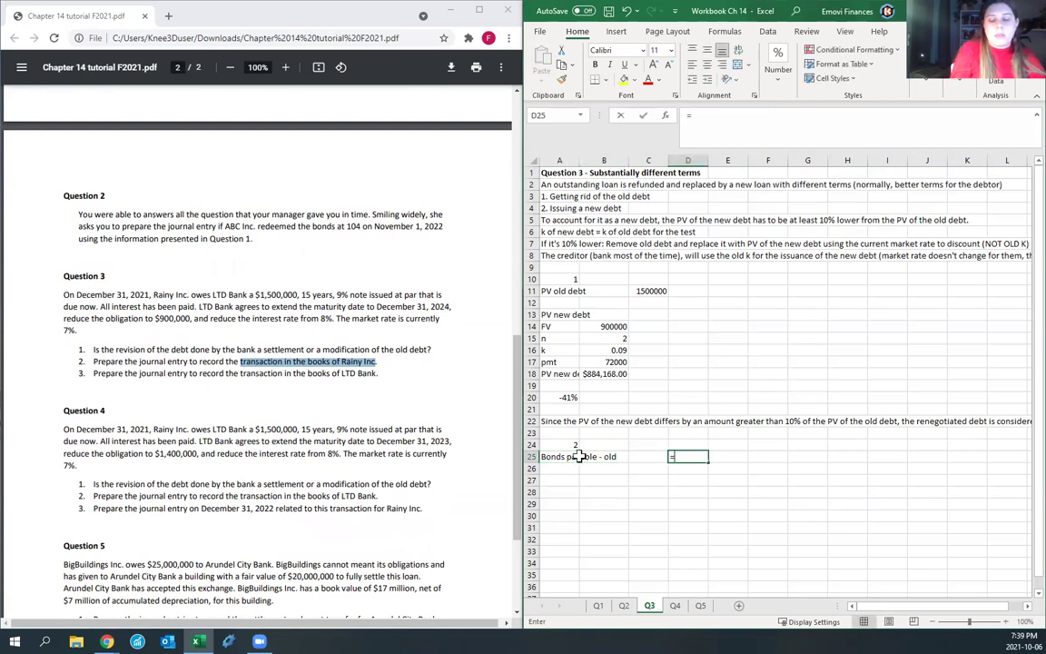
pyautogui.click(647, 291)
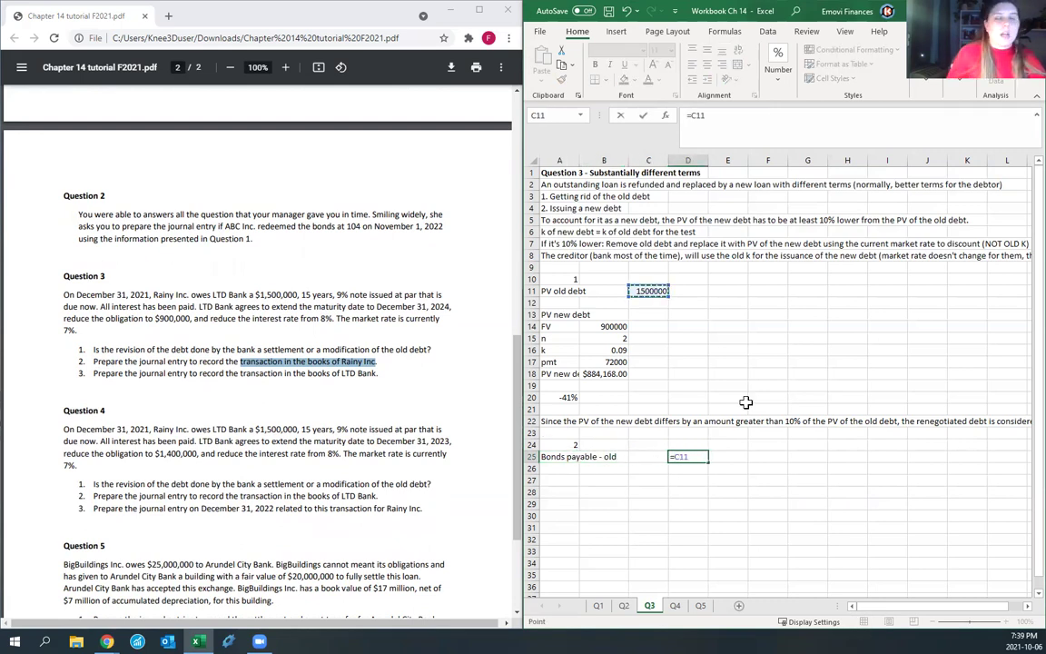
pyautogui.press('Return')
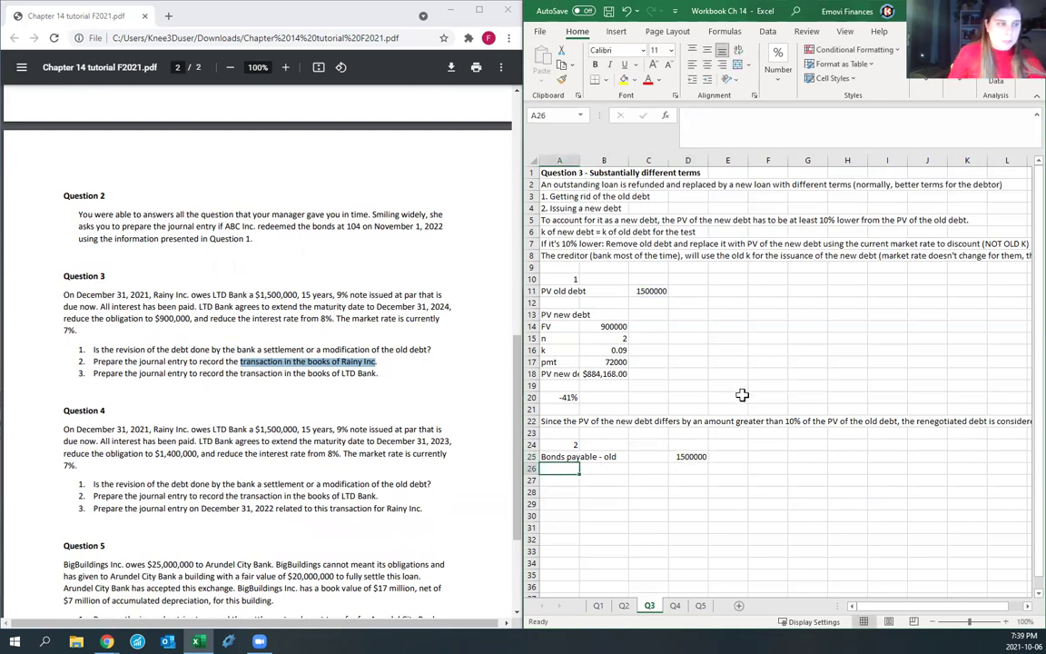
# Step: Label the credit line in B27 "Bonds payable - new", leaving row 26 empty above it
pyautogui.click(603, 478)
pyautogui.click(594, 467)
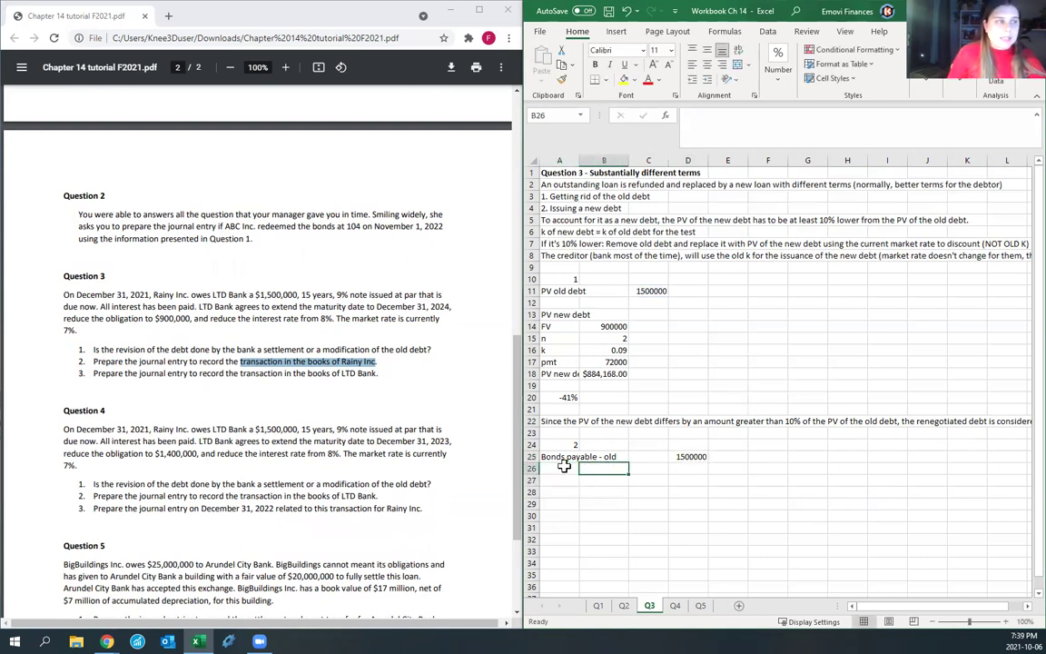
pyautogui.click(592, 480)
pyautogui.write('B')
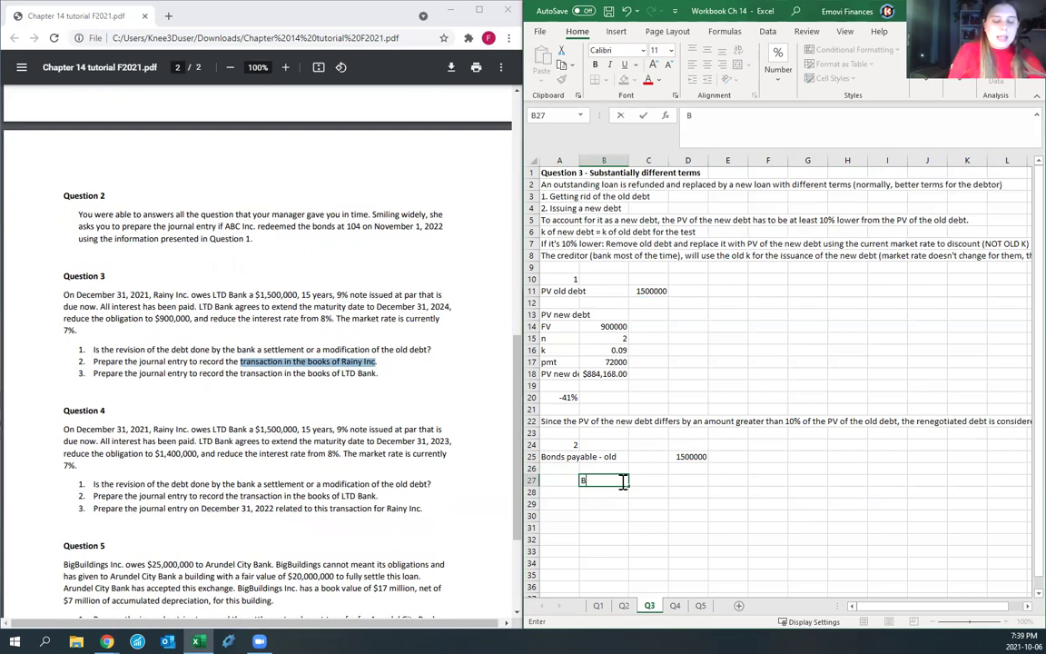
pyautogui.write('onds payabl')
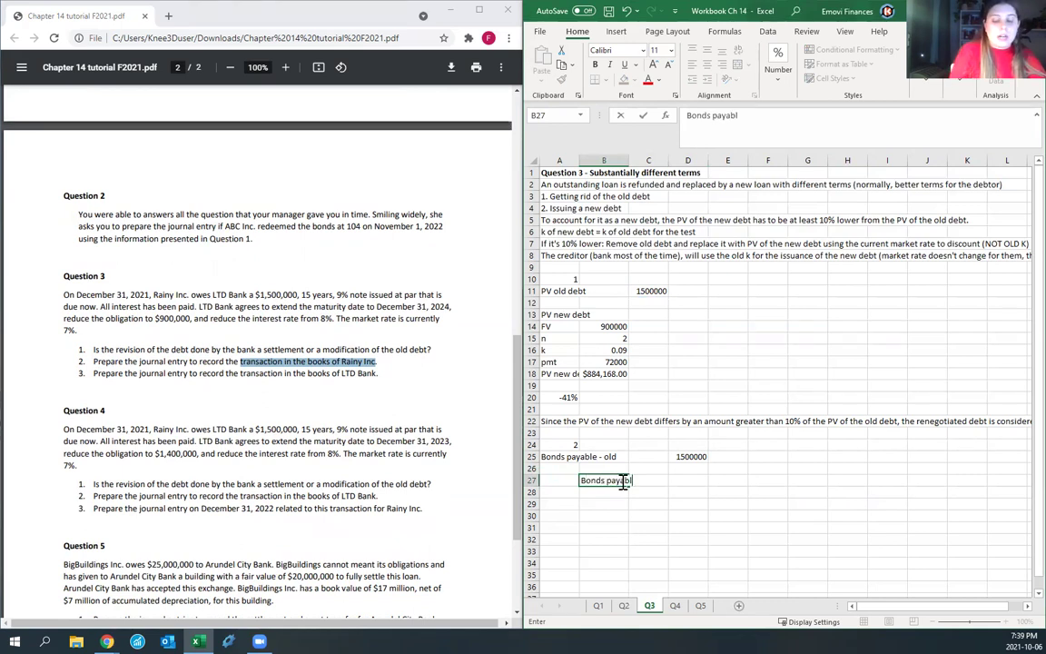
pyautogui.write('e - new')
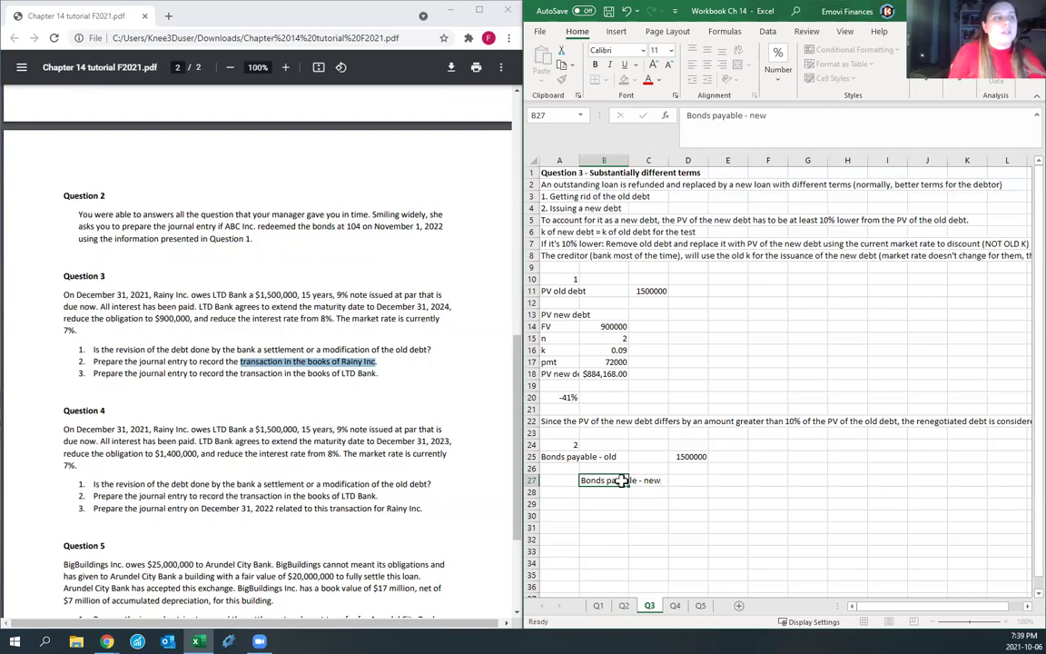
# Step: Calculate the new bonds' credit amount in E27 at the 7% market rate with =-PV(.07,2,B17,B14,0)
pyautogui.press('Tab')
pyautogui.press('Tab')
pyautogui.press('Tab')
pyautogui.write('=')
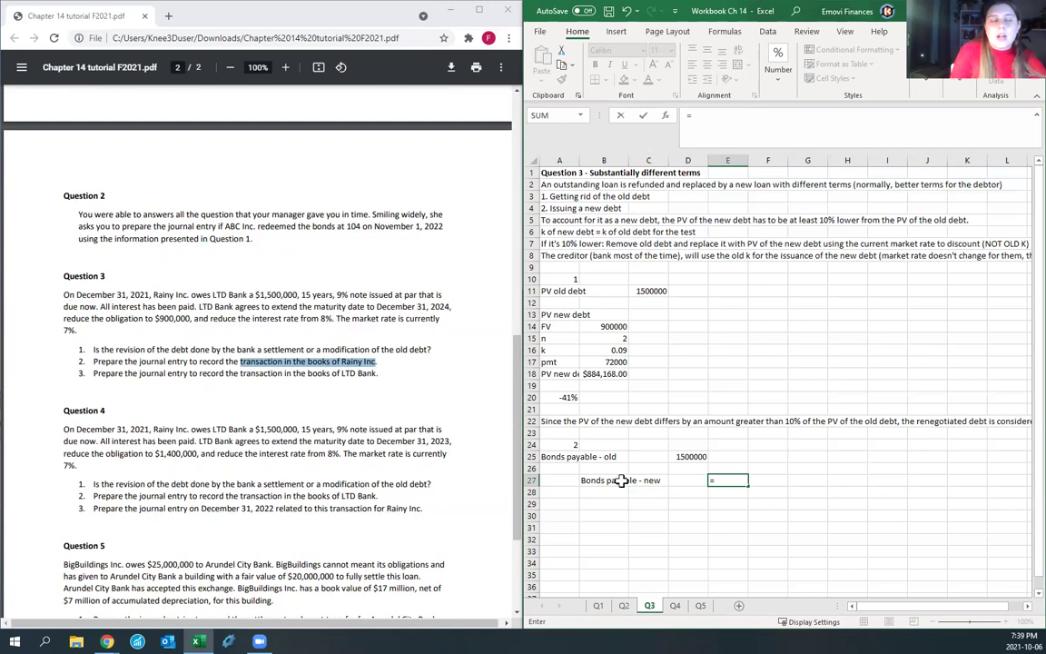
pyautogui.press('Escape')
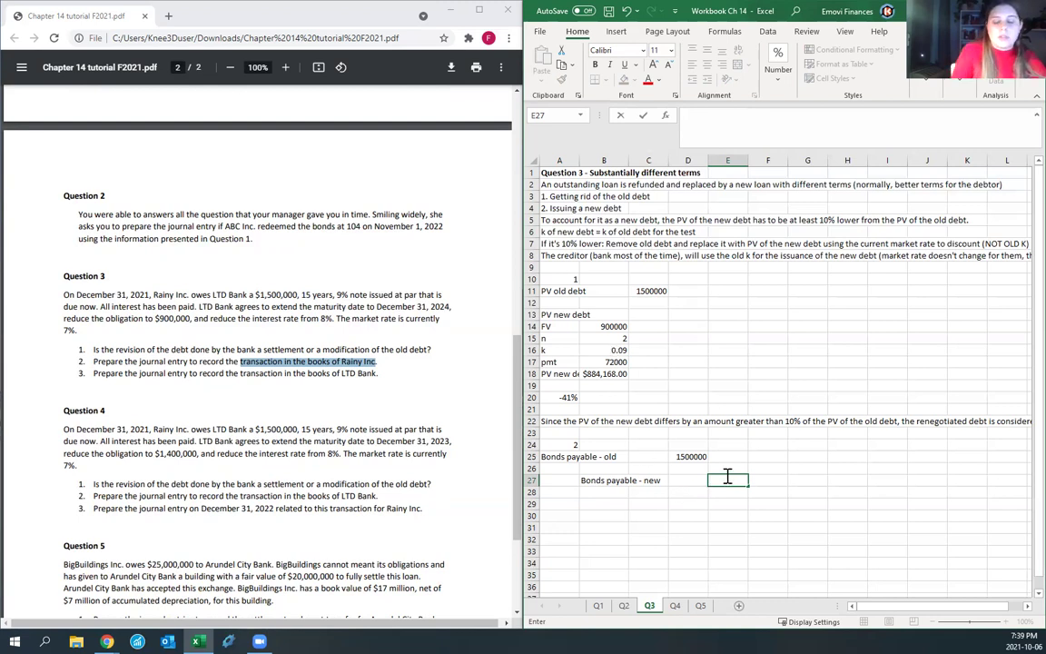
pyautogui.write('=-')
pyautogui.write('PV(')
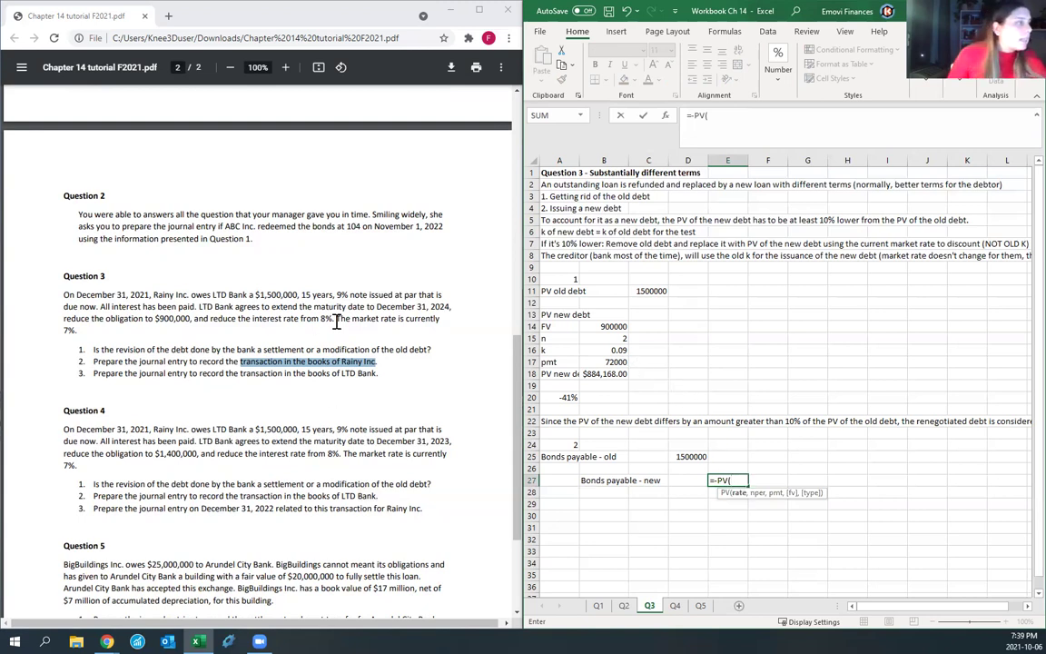
pyautogui.write('.07,')
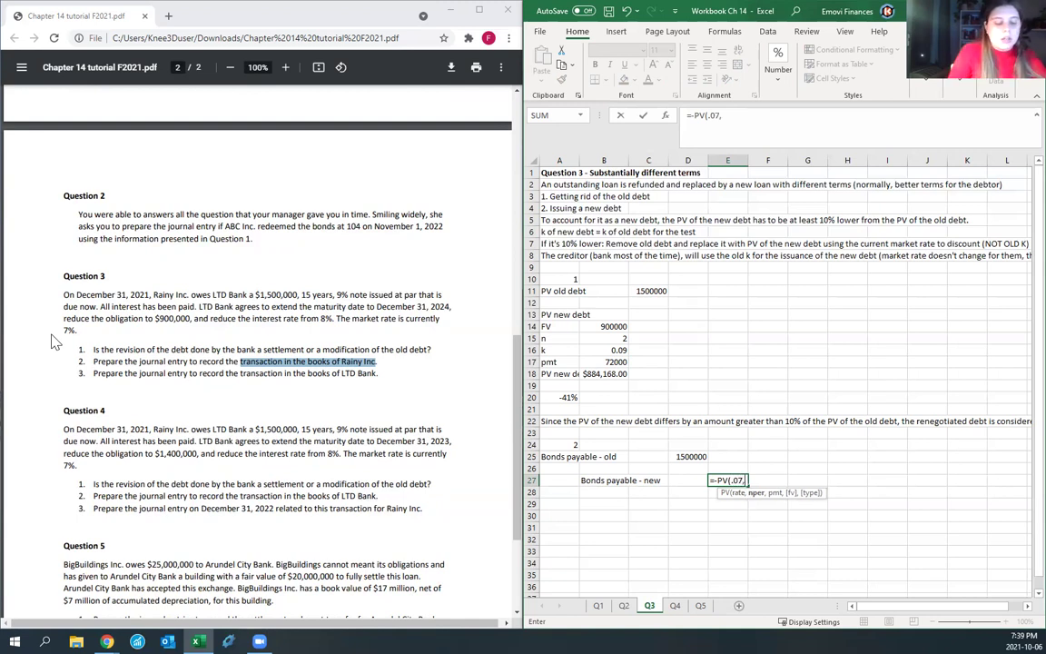
pyautogui.write('2,')
pyautogui.click(598, 361)
pyautogui.write(',')
pyautogui.click(595, 327)
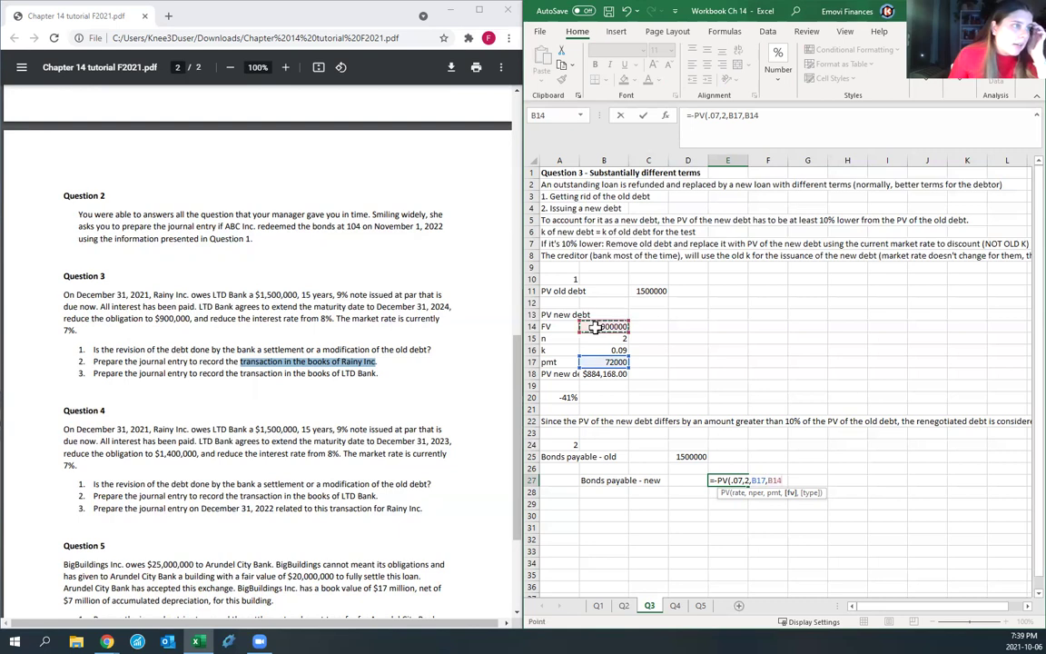
pyautogui.write(',0')
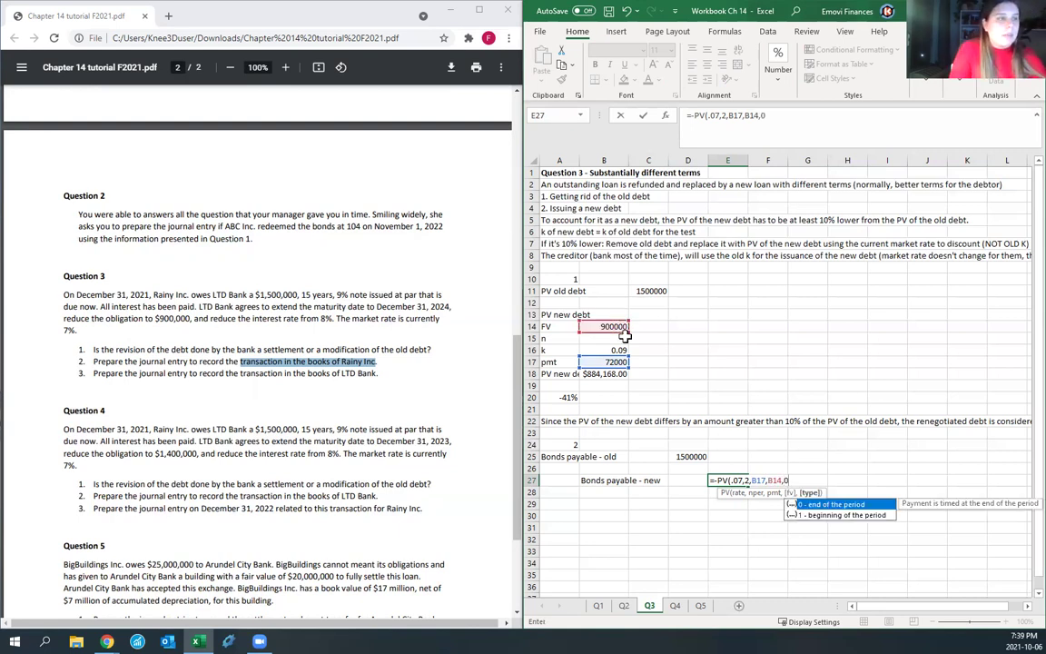
pyautogui.write(')')
pyautogui.press('Return')
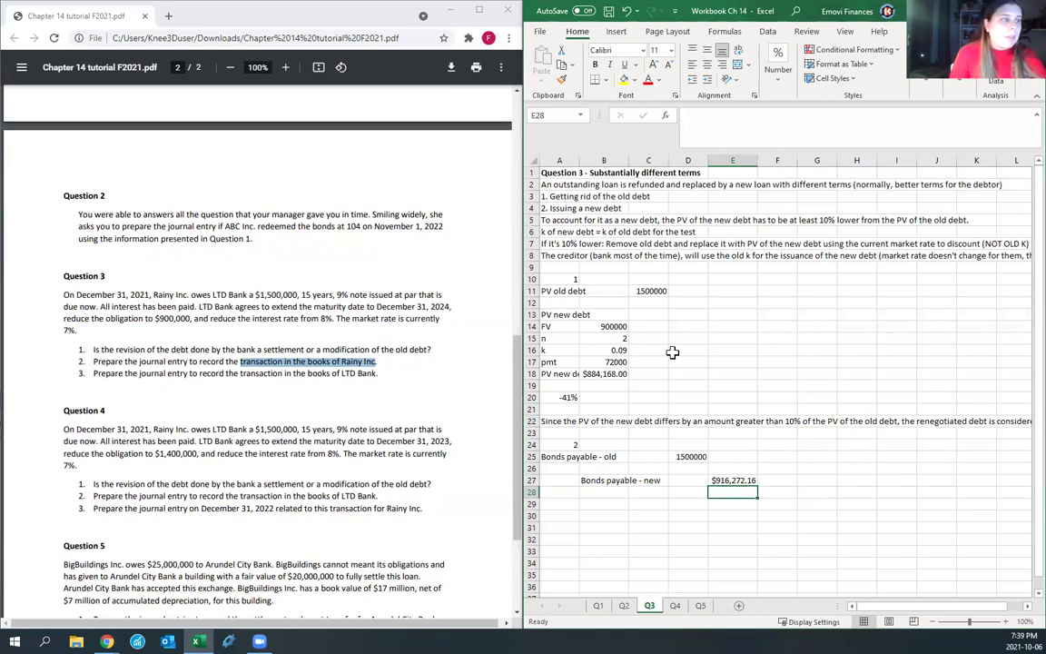
# Step: Calculate the credit amount in E26 as the old bonds payable minus the new bonds payable, =D25-E27
pyautogui.press('Up')
pyautogui.press('Up')
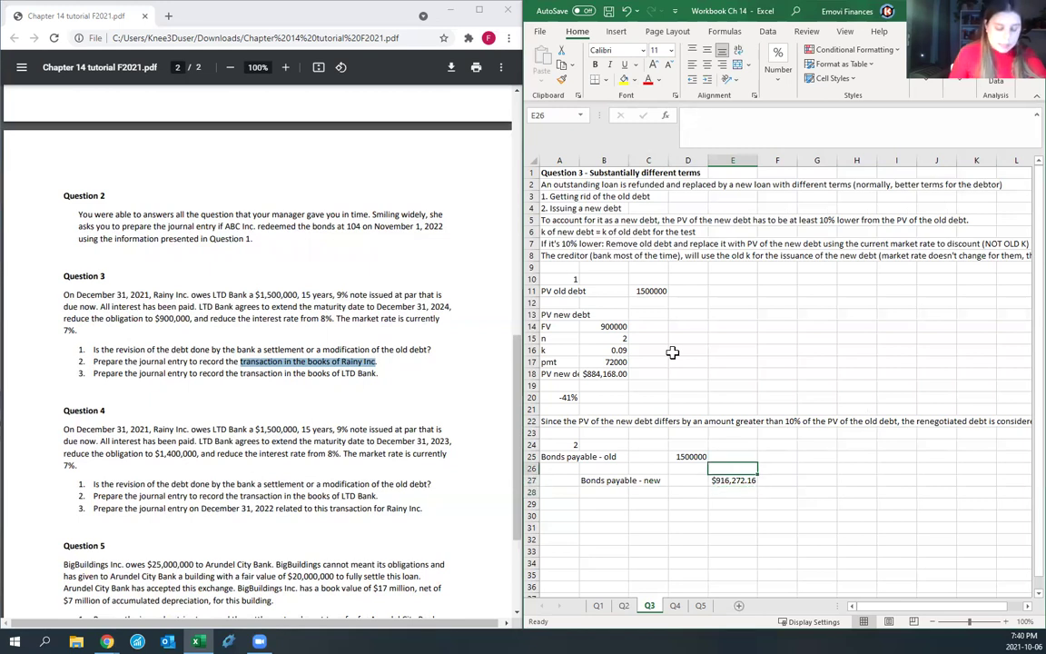
pyautogui.click(624, 472)
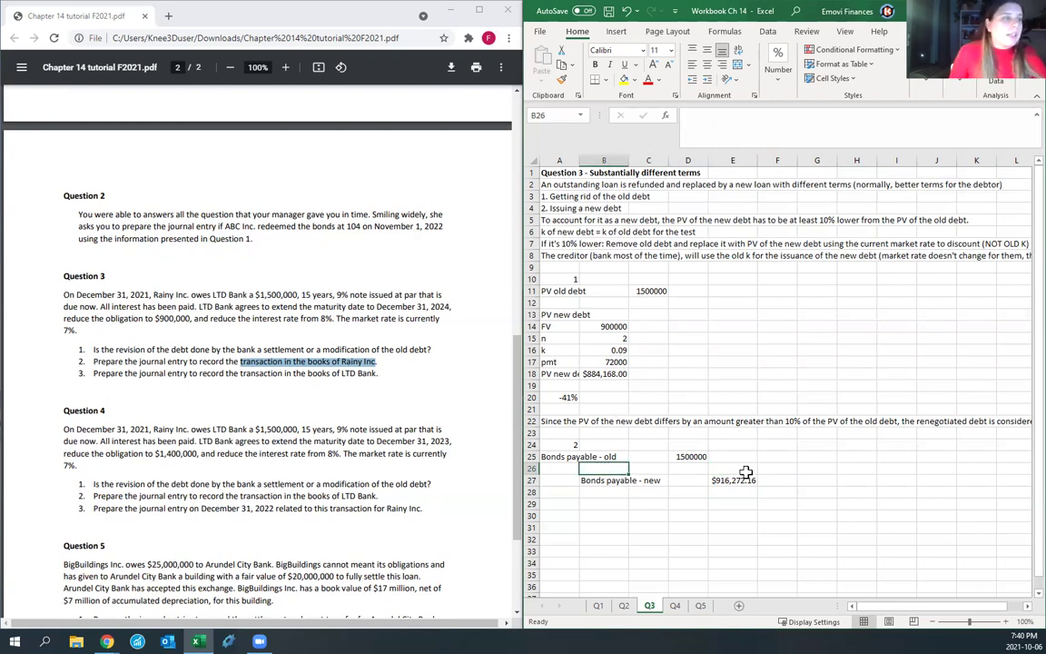
pyautogui.click(751, 467)
pyautogui.write('=')
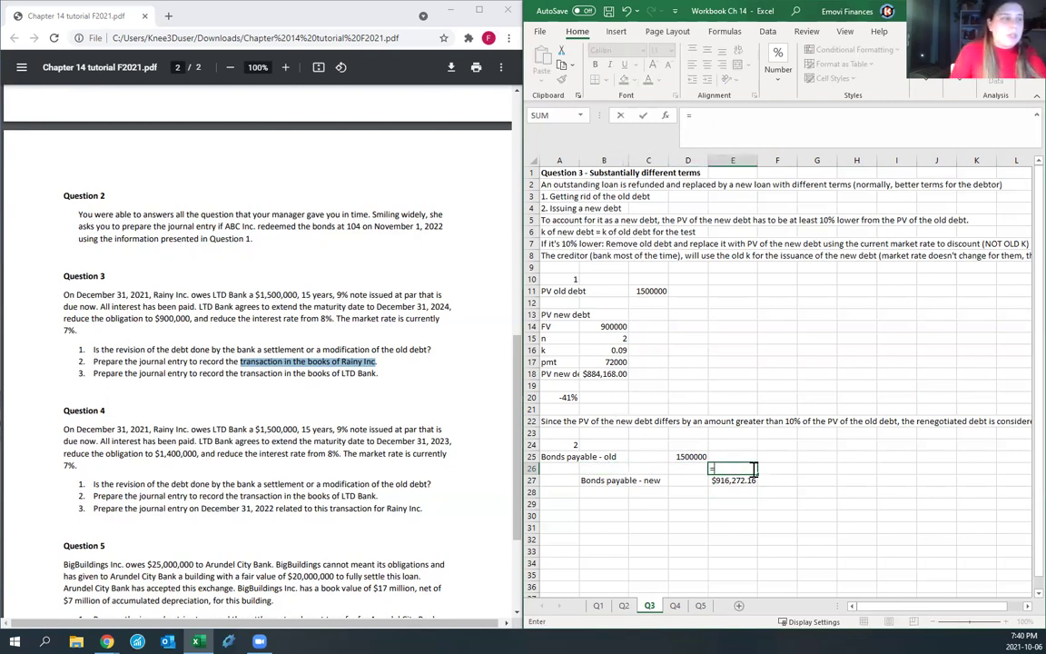
pyautogui.click(686, 457)
pyautogui.write('-')
pyautogui.click(736, 481)
pyautogui.press('Return')
# Step: Label the credit line in B26 "Gain on restructure"
pyautogui.click(597, 469)
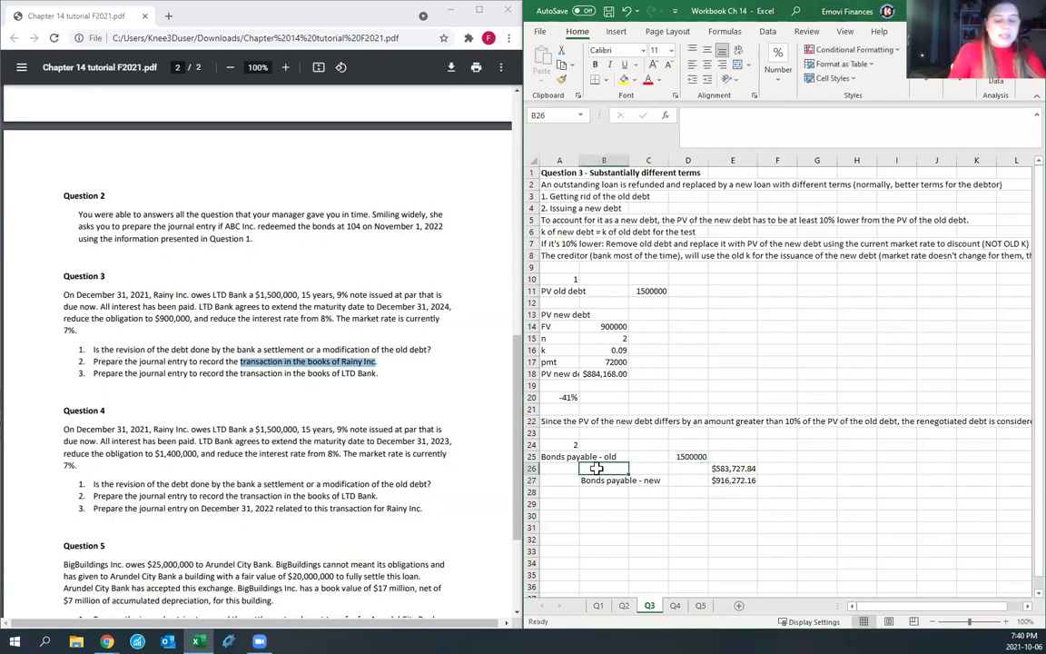
pyautogui.write('Gain on restr')
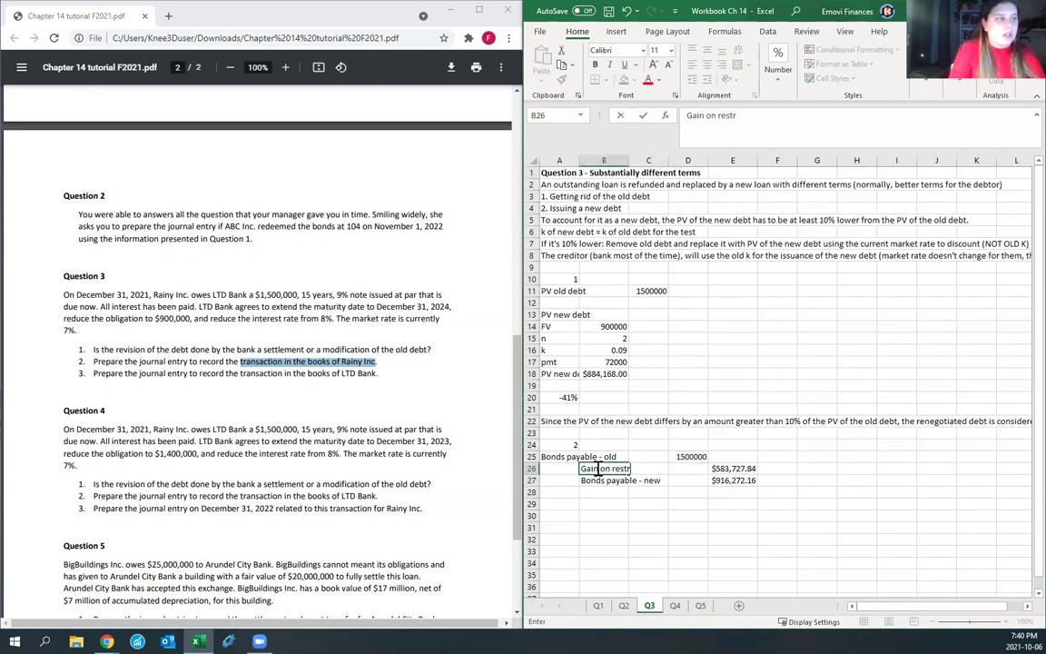
pyautogui.write('ucture')
pyautogui.press('Return')
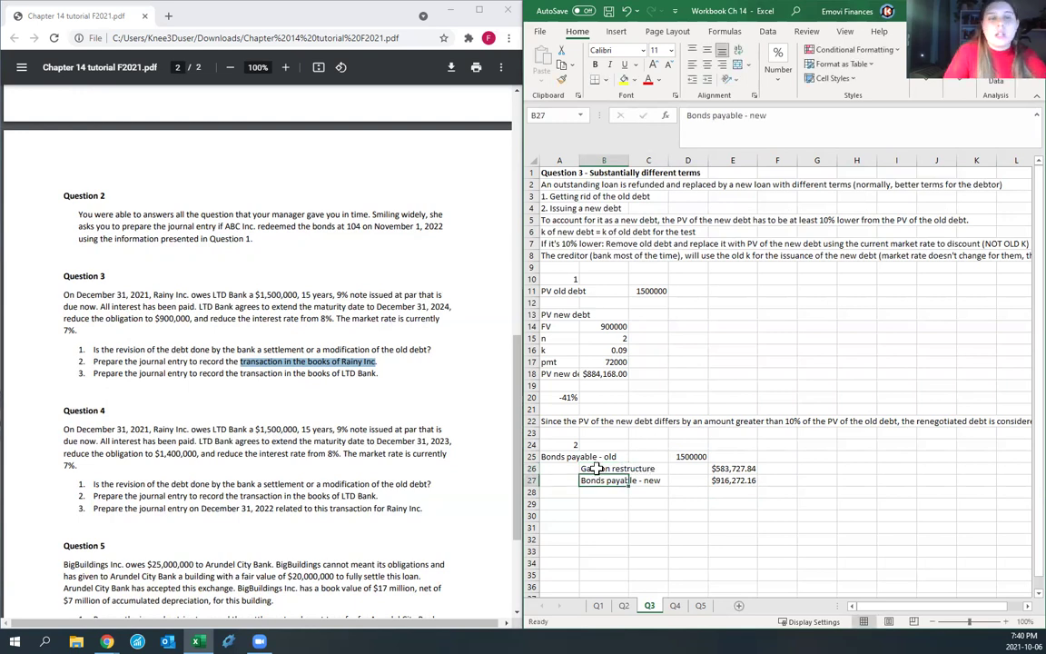
# Step: Add the note "Debtor entry" in A28 beneath Rainy Inc.'s journal entry
pyautogui.press('Down')
pyautogui.press('Left')
pyautogui.write('Deb')
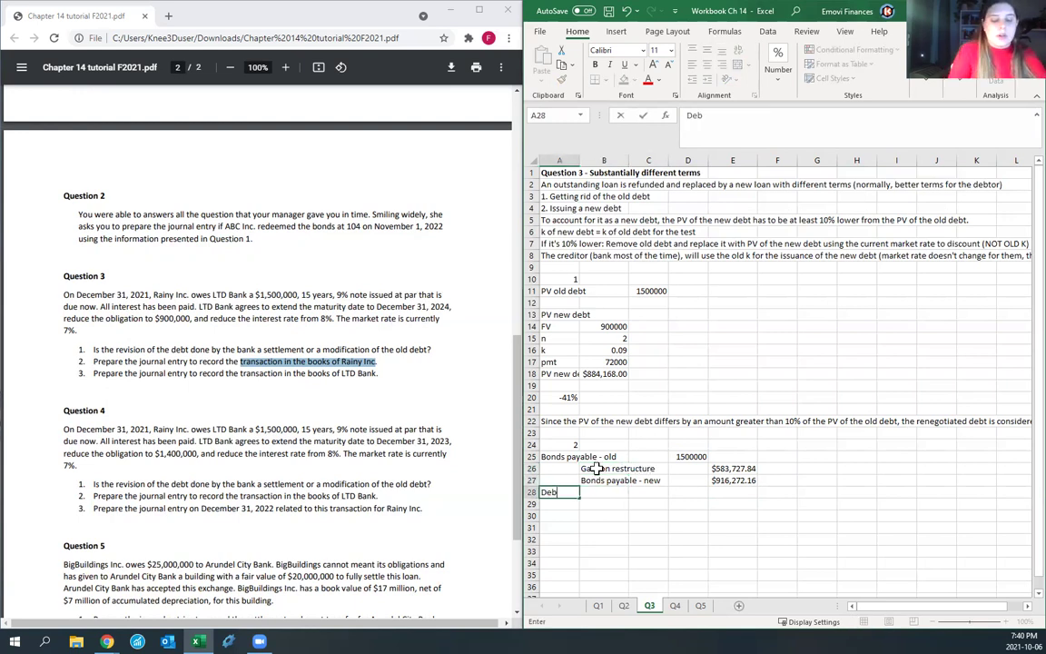
pyautogui.write('tor entry')
pyautogui.press('Return')
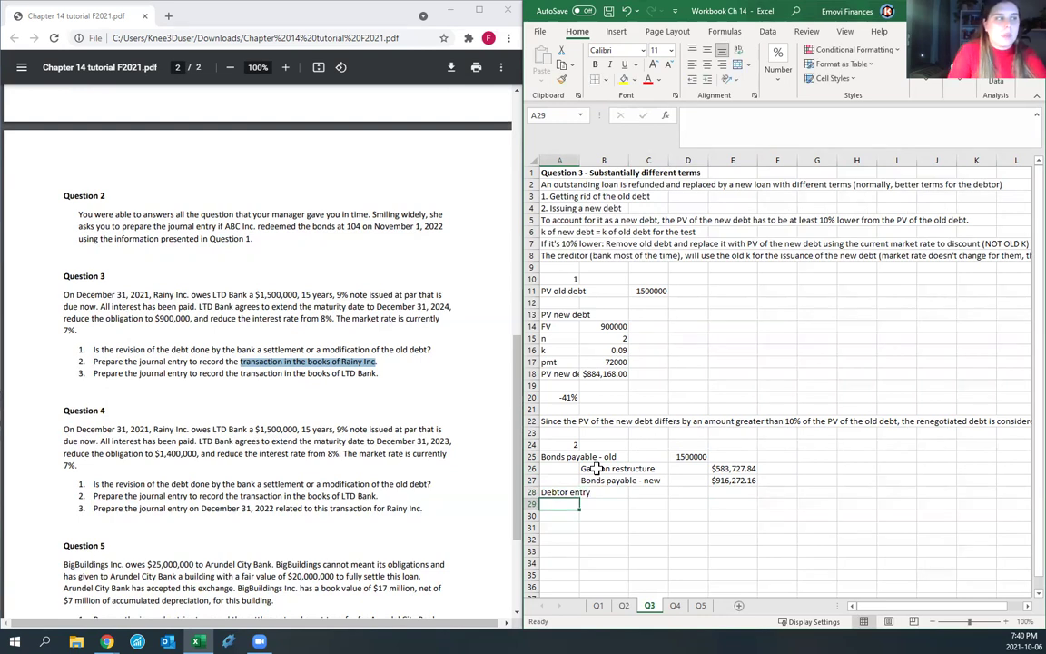
# Step: Number the next answer 3 in A30 and label its first debit line in A31 "Bond receivable - new"
pyautogui.press('Down')
pyautogui.write('3')
pyautogui.press('Return')
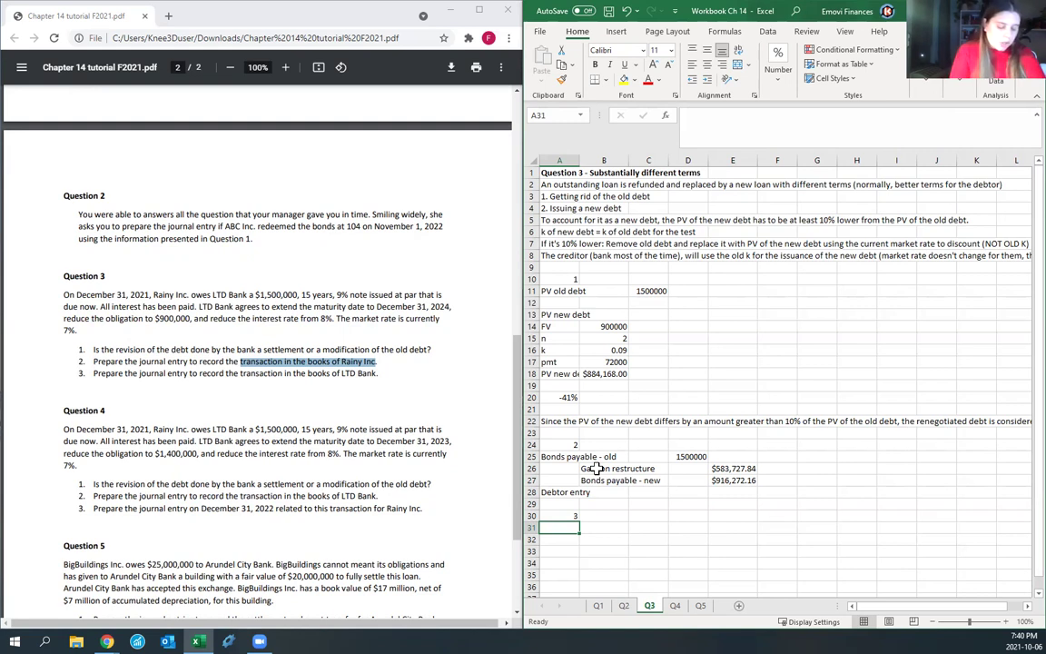
pyautogui.write('Bo')
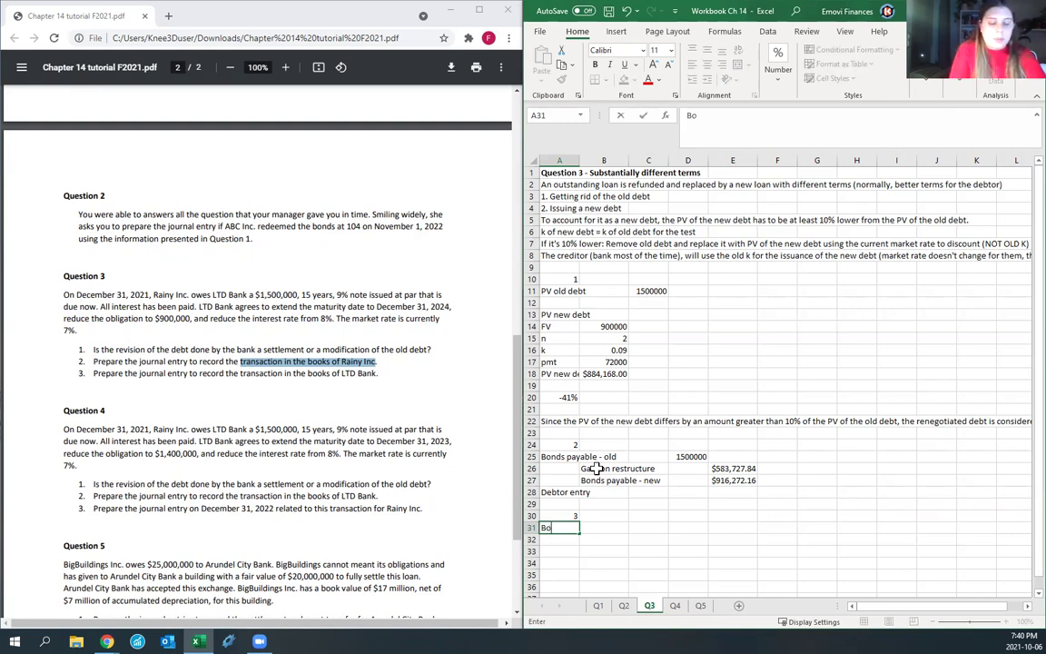
pyautogui.write('nd receivable - new')
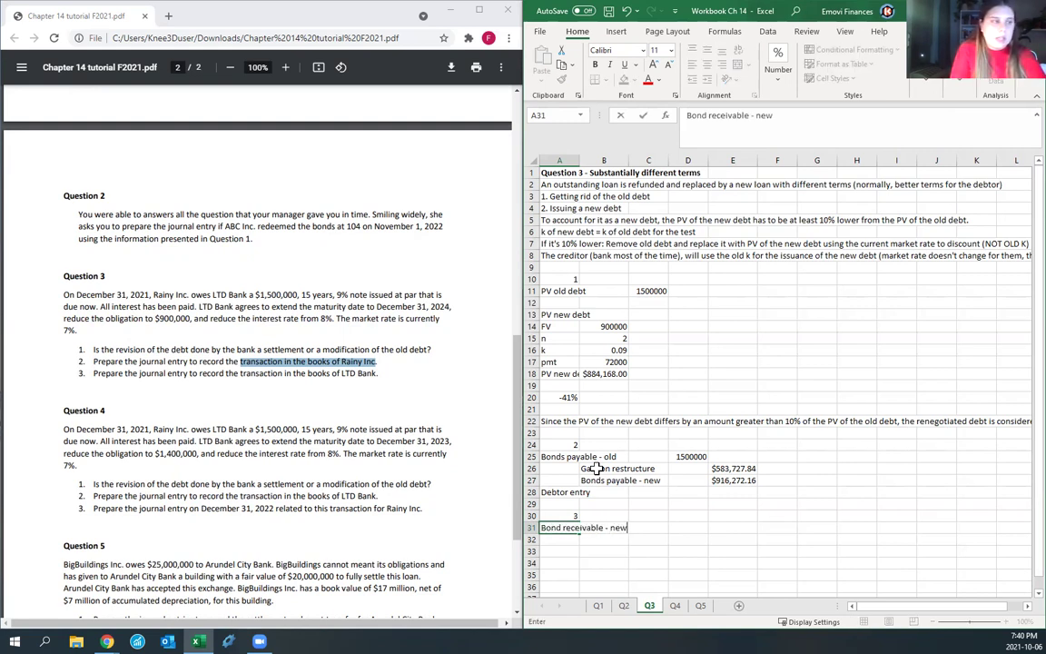
# Step: Link the new bond receivable's debit in D31 to the PV of the new debt, =B18
pyautogui.press('Tab')
pyautogui.press('Tab')
pyautogui.press('Tab')
pyautogui.write('=')
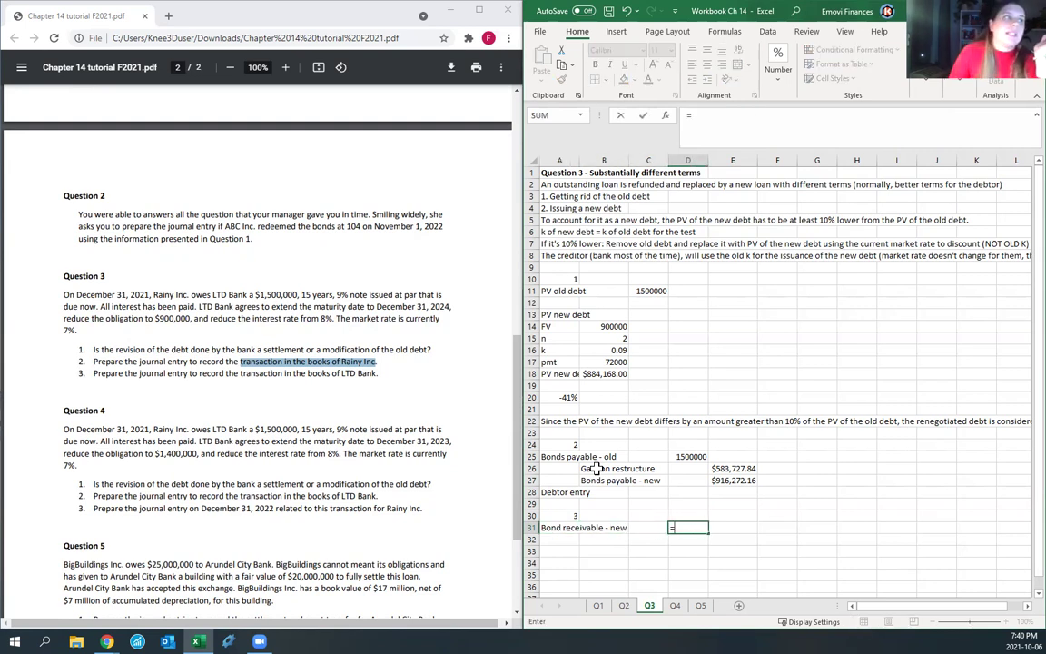
pyautogui.click(603, 373)
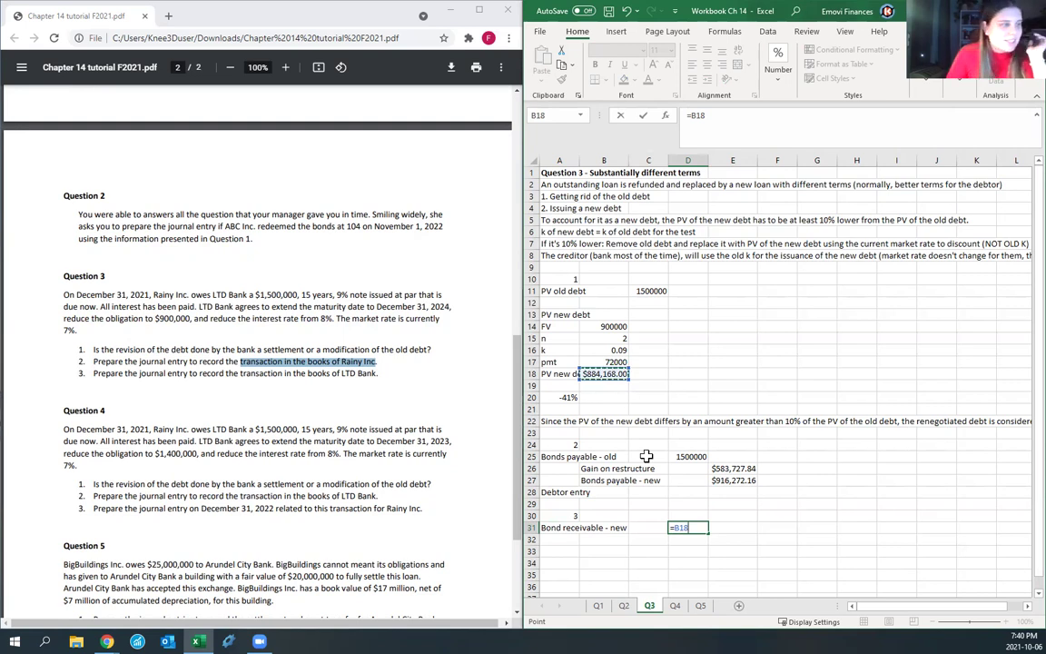
pyautogui.press('Return')
# Step: Enter the credit line "Bonds receivable - old" in B33 with 1500000 in E33, leaving row 32 empty above it
pyautogui.click(621, 551)
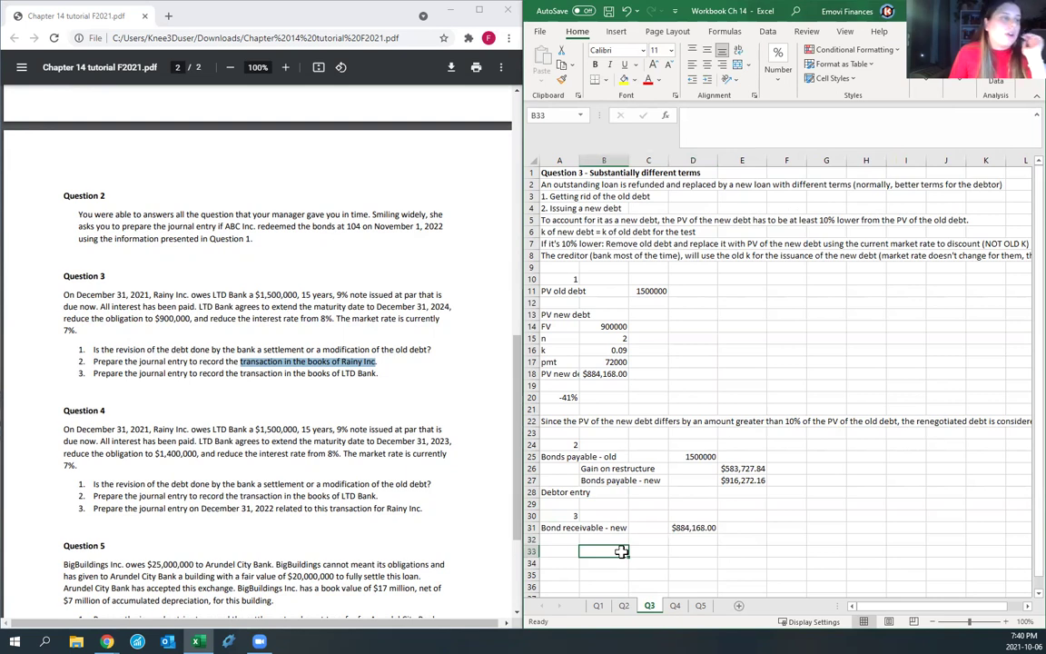
pyautogui.write('Bonds receivable - old')
pyautogui.press('Right')
pyautogui.press('Right')
pyautogui.press('Right')
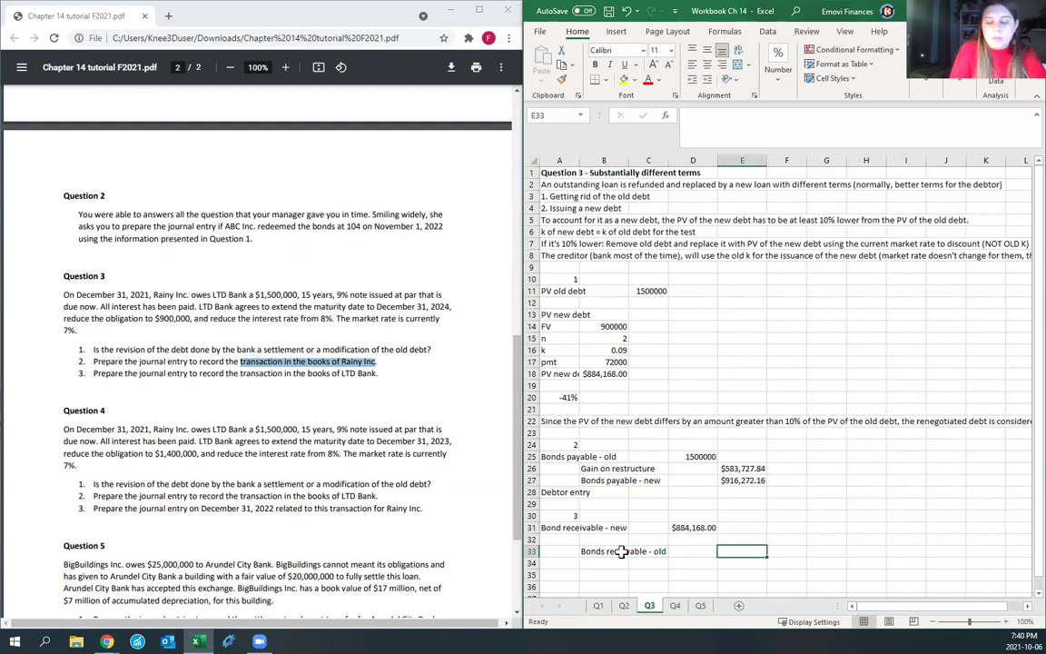
pyautogui.write('1500000')
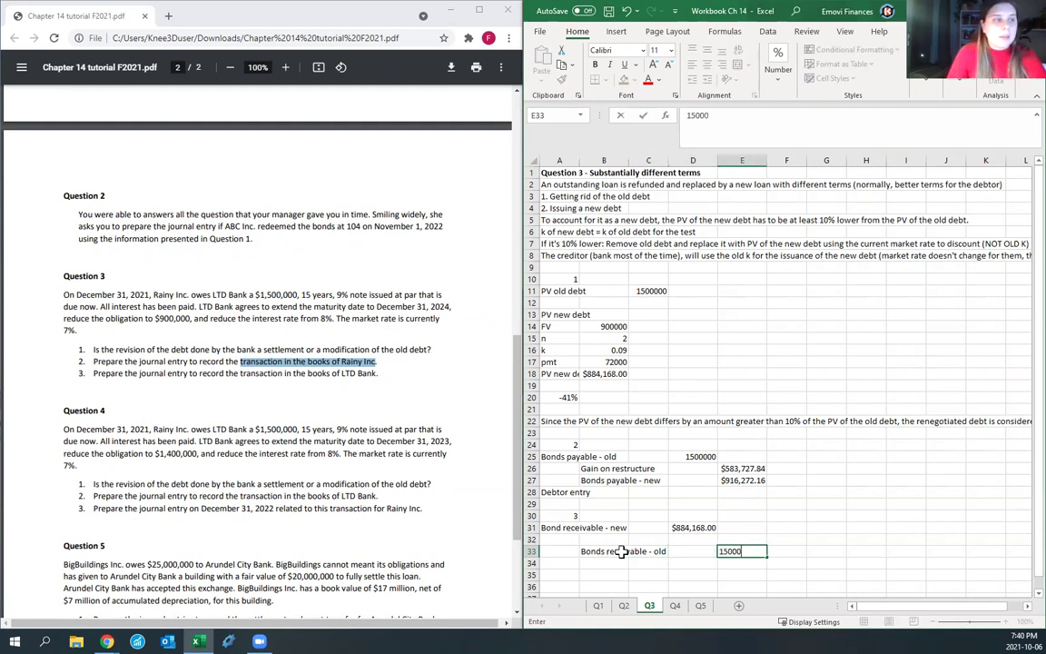
# Step: Label the debit line in A32 "Loss on restructure"
pyautogui.press('Left')
pyautogui.press('Left')
pyautogui.press('Left')
pyautogui.press('Left')
pyautogui.press('Up')
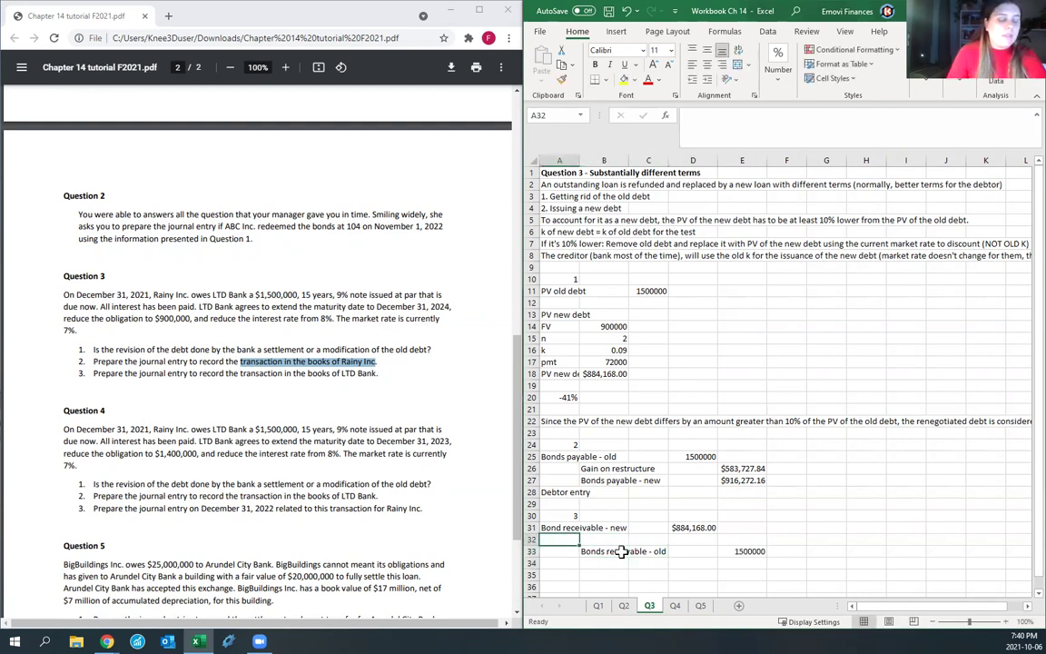
pyautogui.write('Loss on')
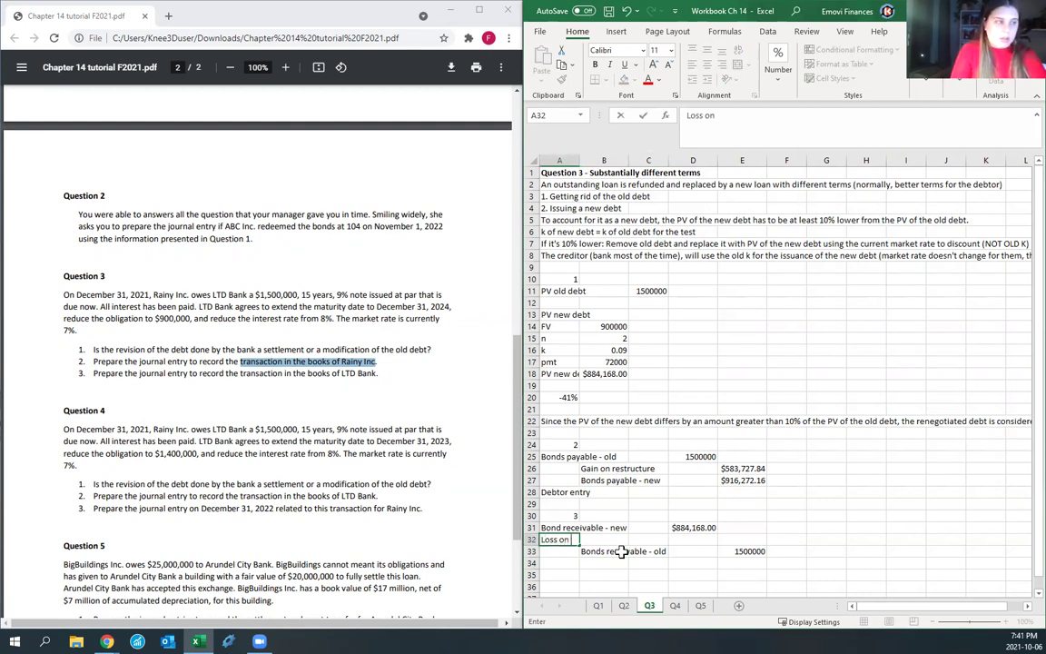
pyautogui.write(' restructure')
# Step: Calculate the loss in D32 as the old bonds receivable minus the new bond receivable, =E33-D31
pyautogui.press('Right')
pyautogui.press('Right')
pyautogui.press('Right')
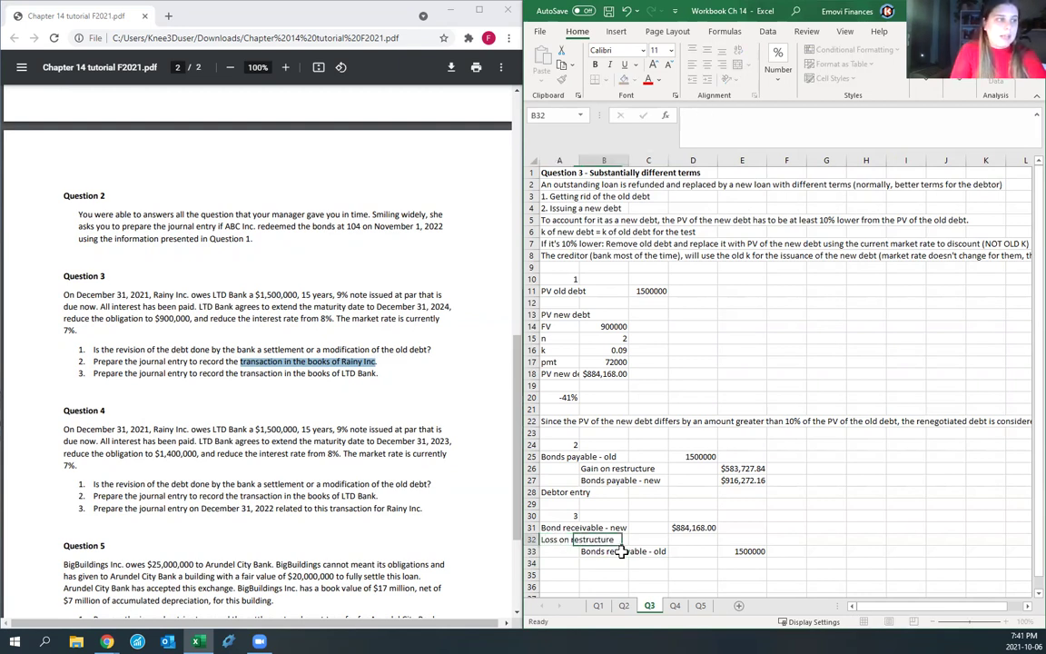
pyautogui.write('=')
pyautogui.click(754, 551)
pyautogui.write('-')
pyautogui.click(698, 527)
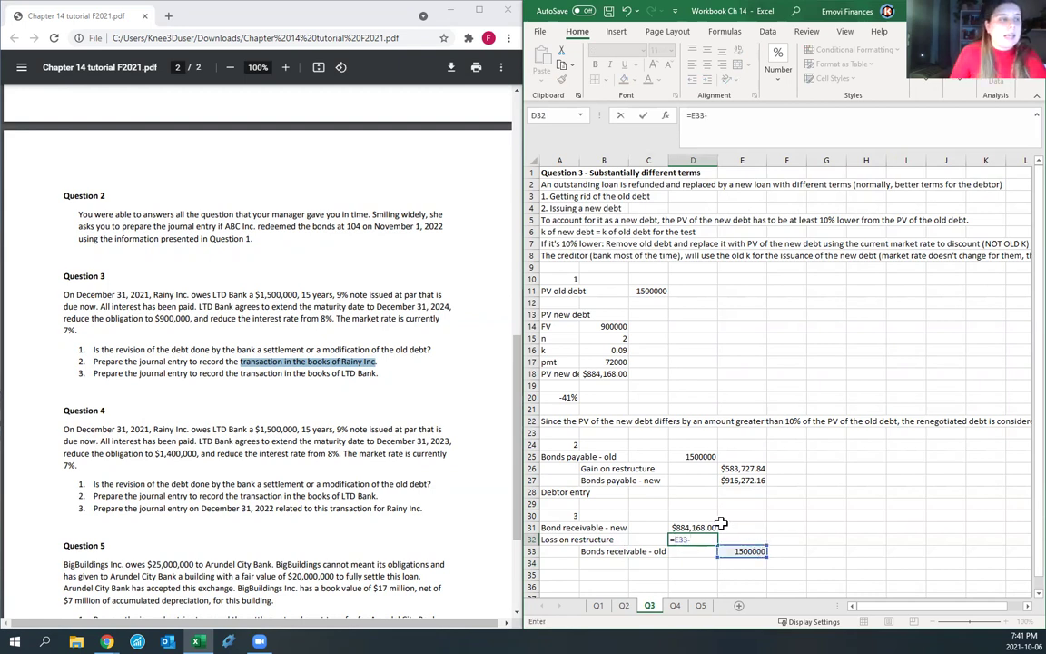
pyautogui.press('Return')
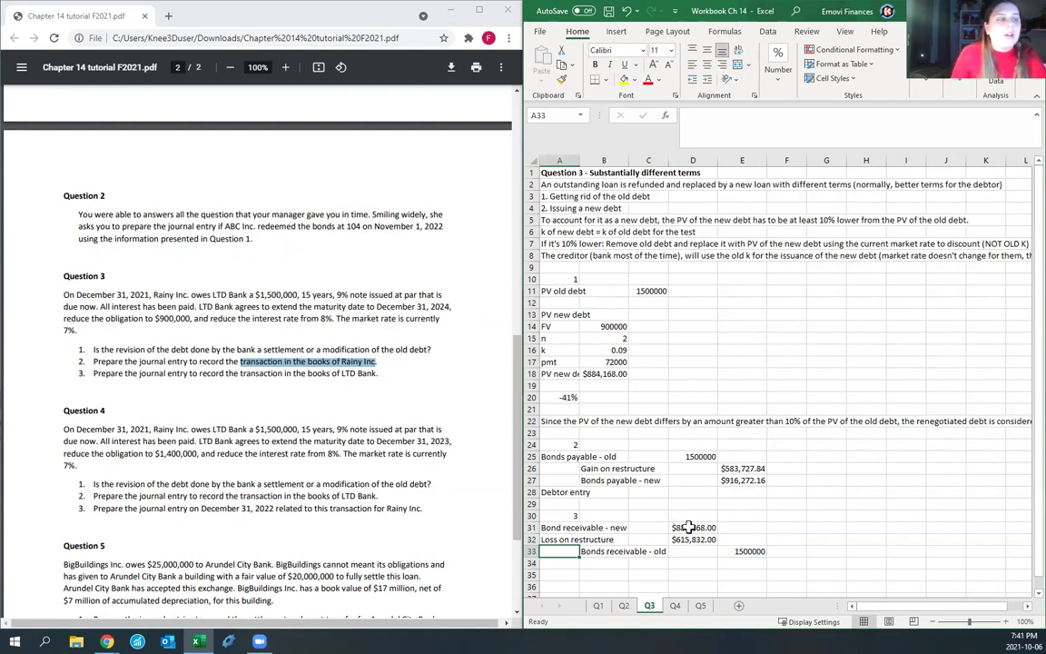
# Step: Switch to the Q4 sheet for Question 4 and number its first answer 1 in A9
pyautogui.scroll(-2, 699, 527)
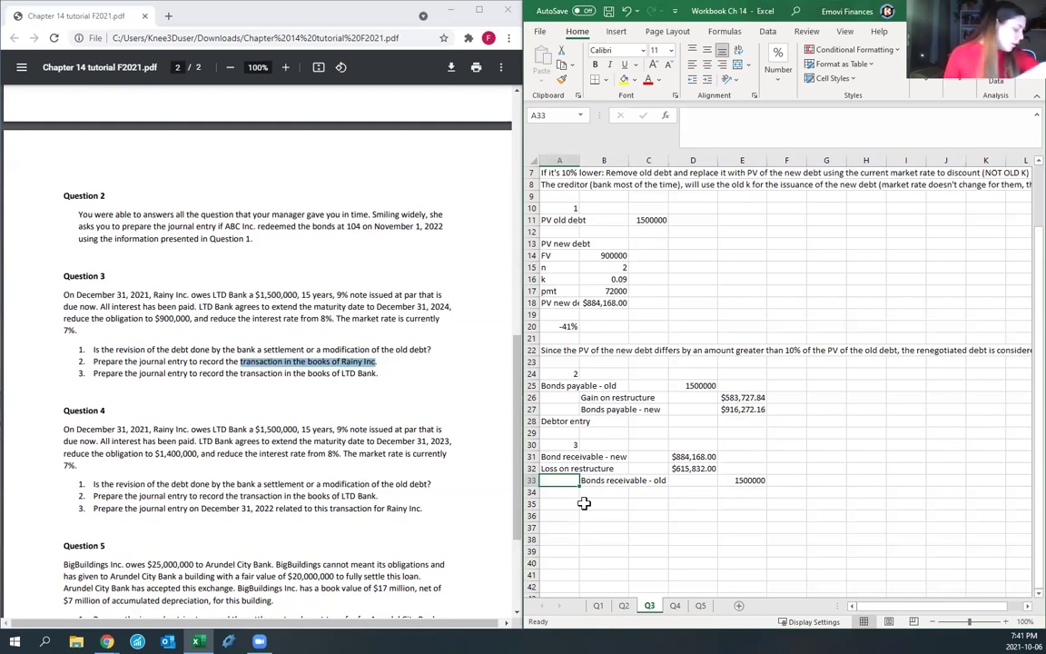
pyautogui.click(674, 607)
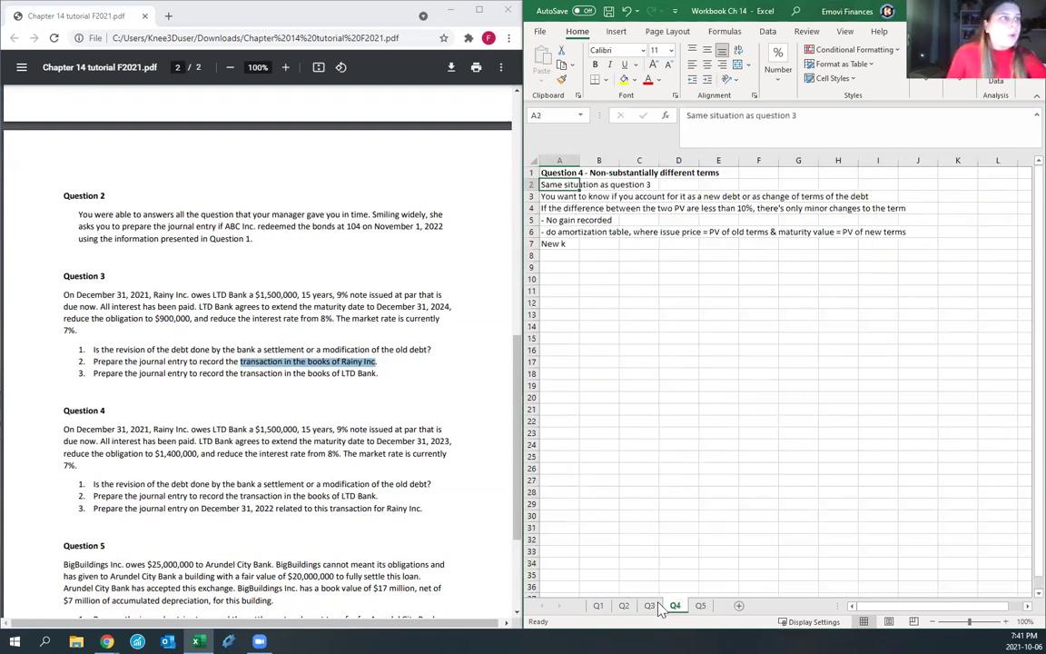
pyautogui.click(648, 278)
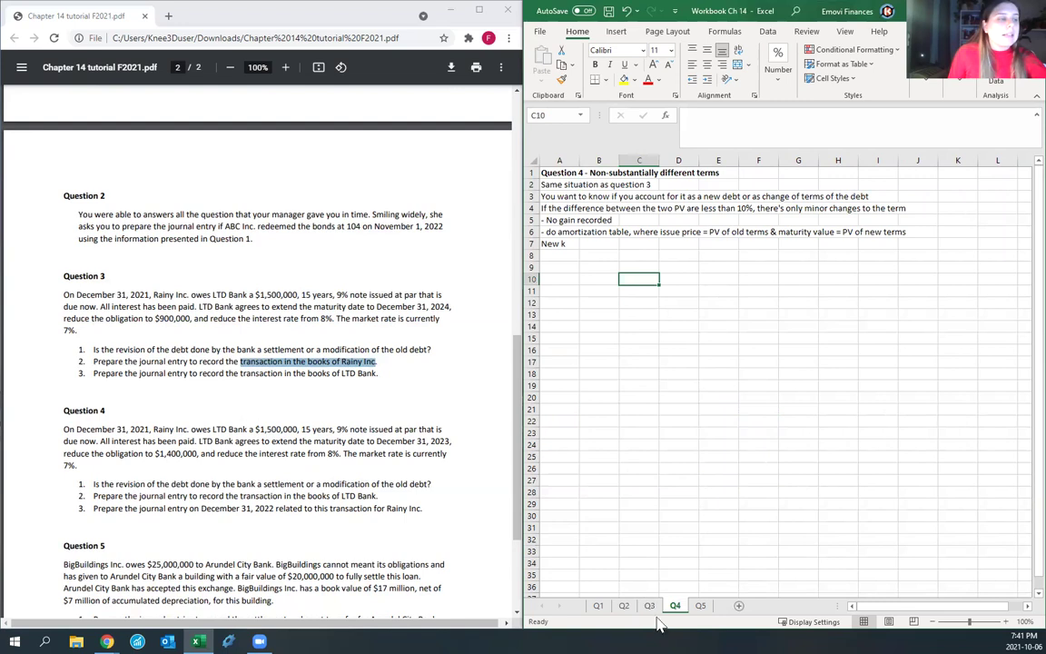
pyautogui.click(198, 439)
pyautogui.scroll(-3, 199, 439)
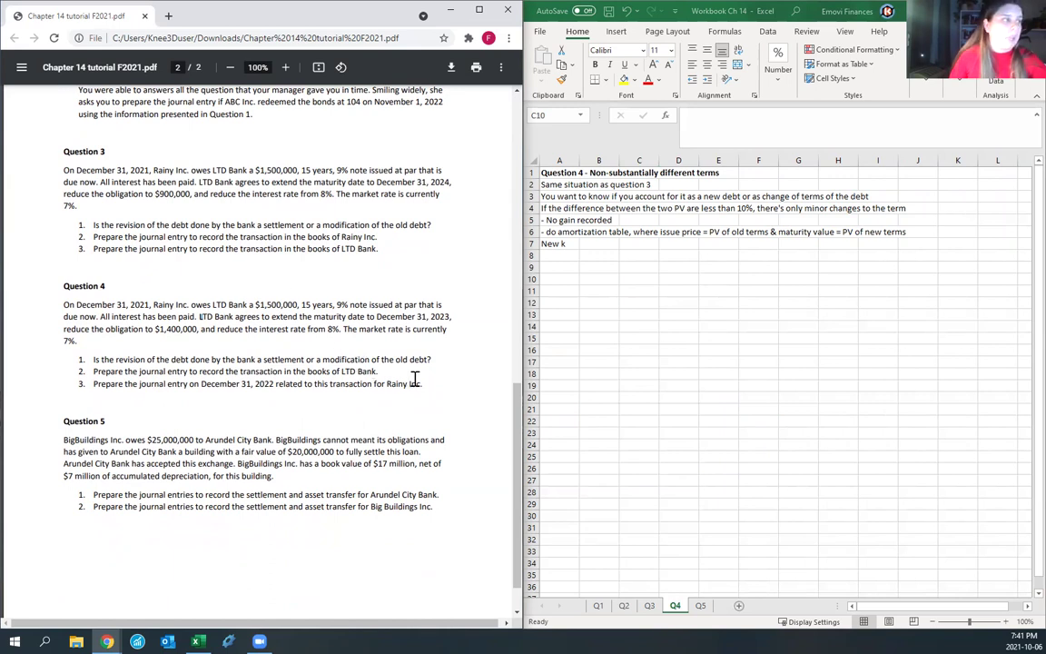
pyautogui.click(636, 341)
pyautogui.click(563, 279)
pyautogui.click(556, 266)
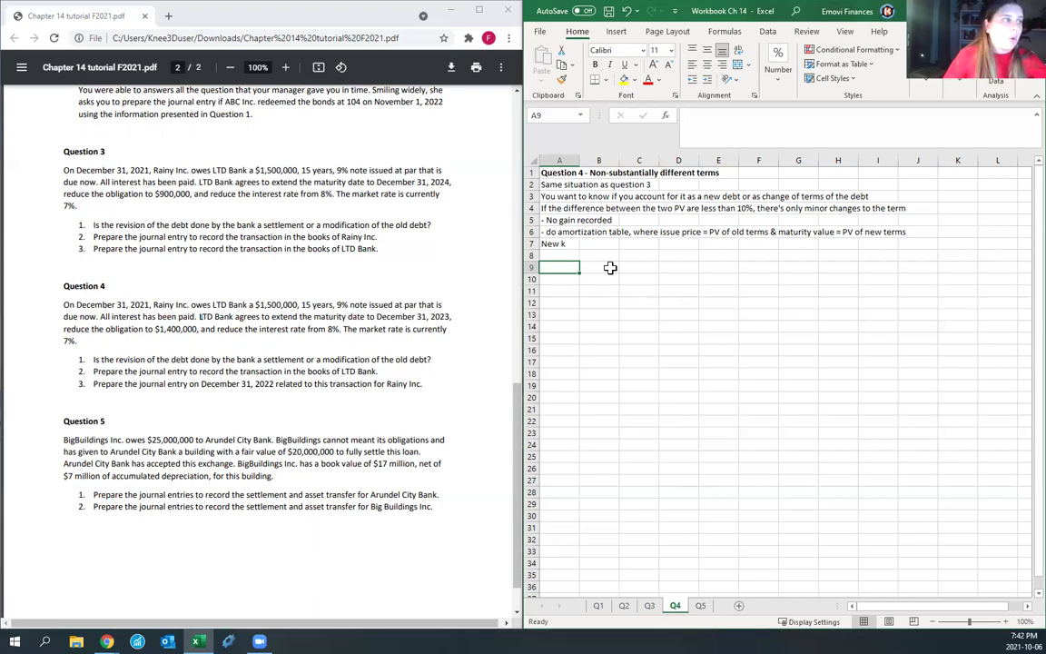
pyautogui.write('1')
pyautogui.press('Return')
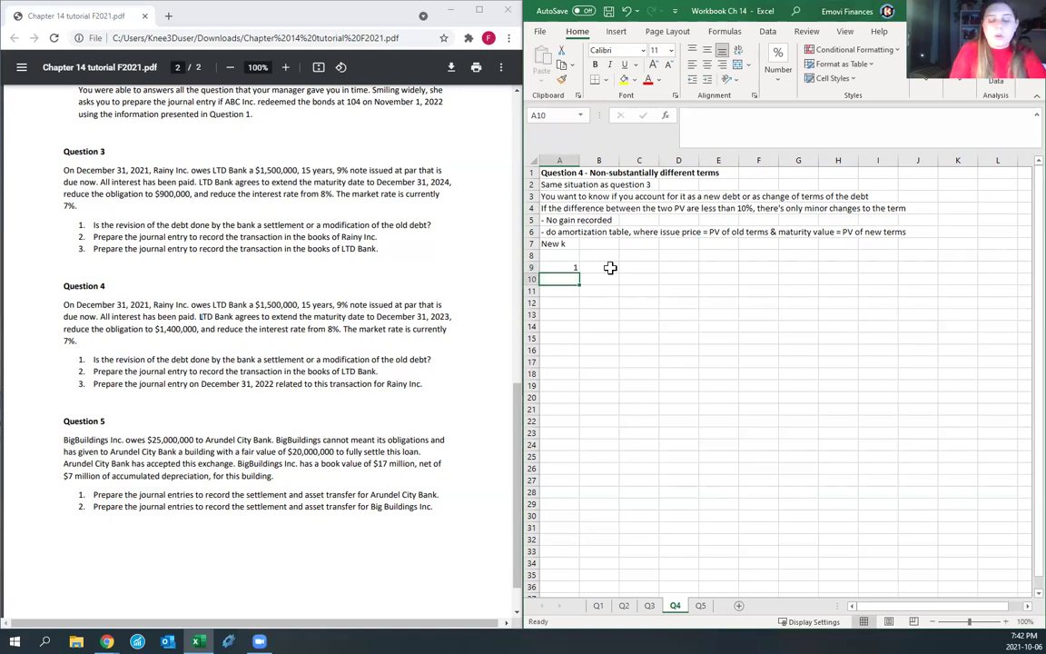
# Step: Label A10 "PV old debt" and enter 1500000 in C10
pyautogui.write('PV ol')
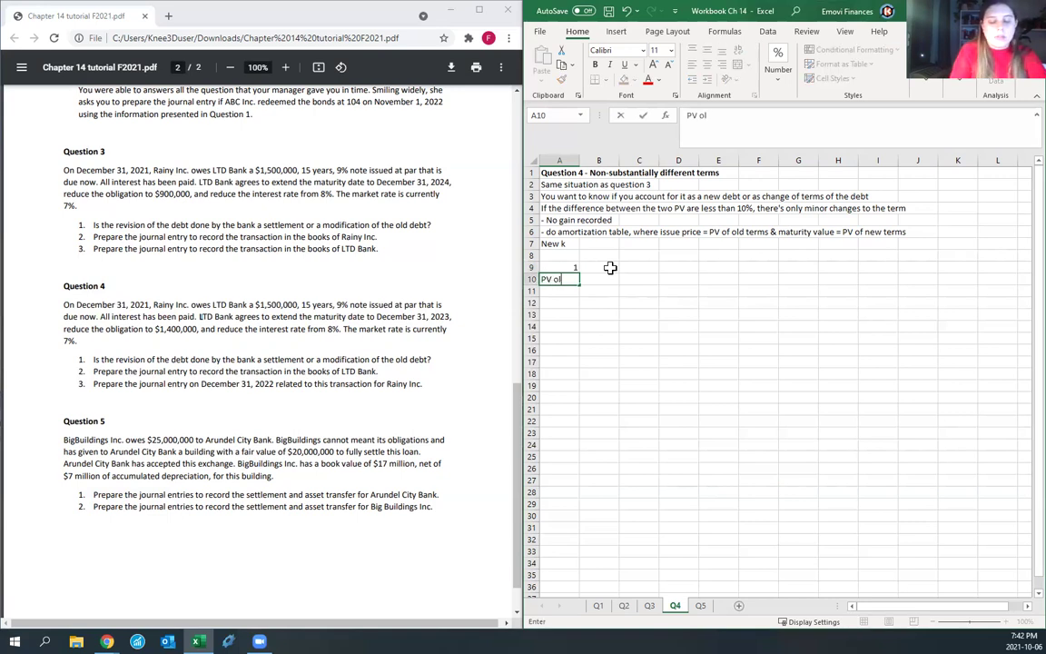
pyautogui.write('d debt')
pyautogui.press('Tab')
pyautogui.press('Tab')
pyautogui.write('1')
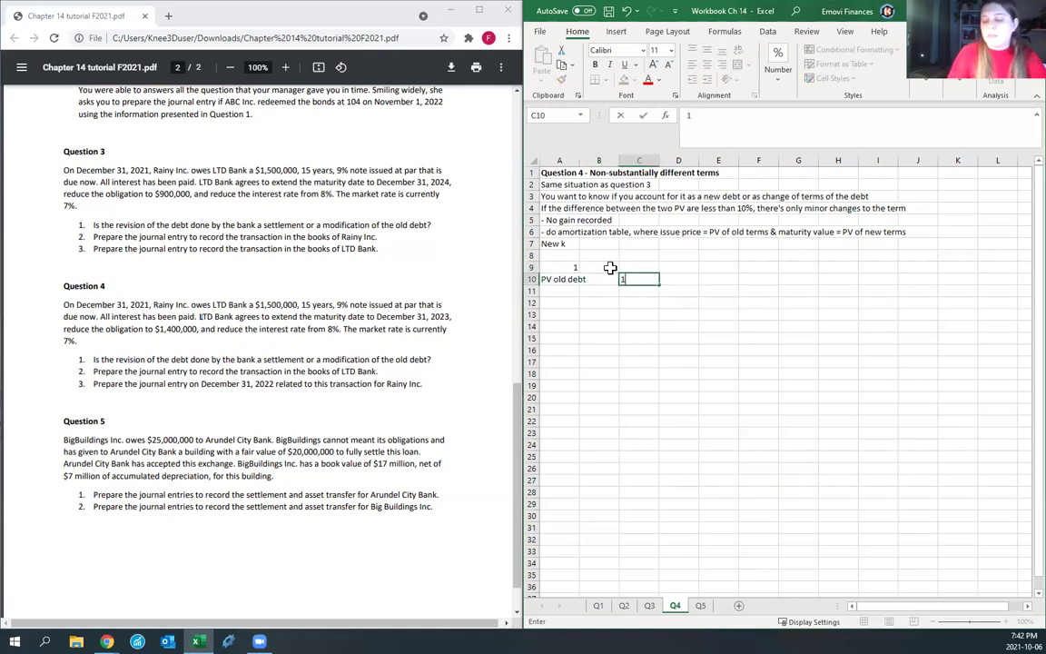
pyautogui.write('500000')
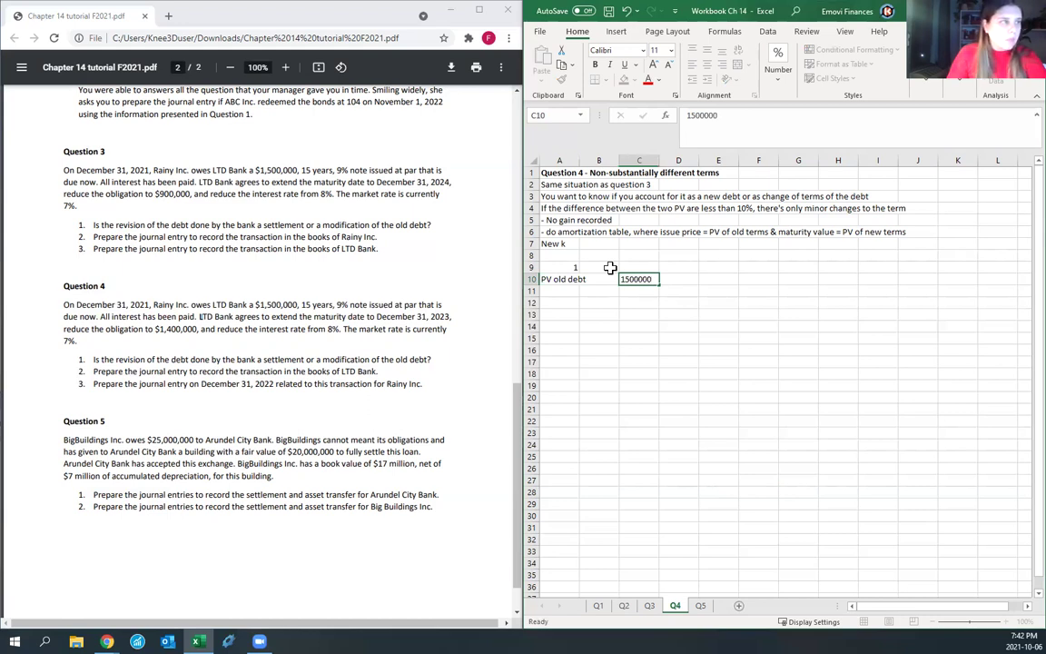
pyautogui.press('Return')
# Step: Add the heading "PV of new debt" in A12 and an "FV" row beneath it with 1400000 in C13
pyautogui.press('Return')
pyautogui.write('PV of')
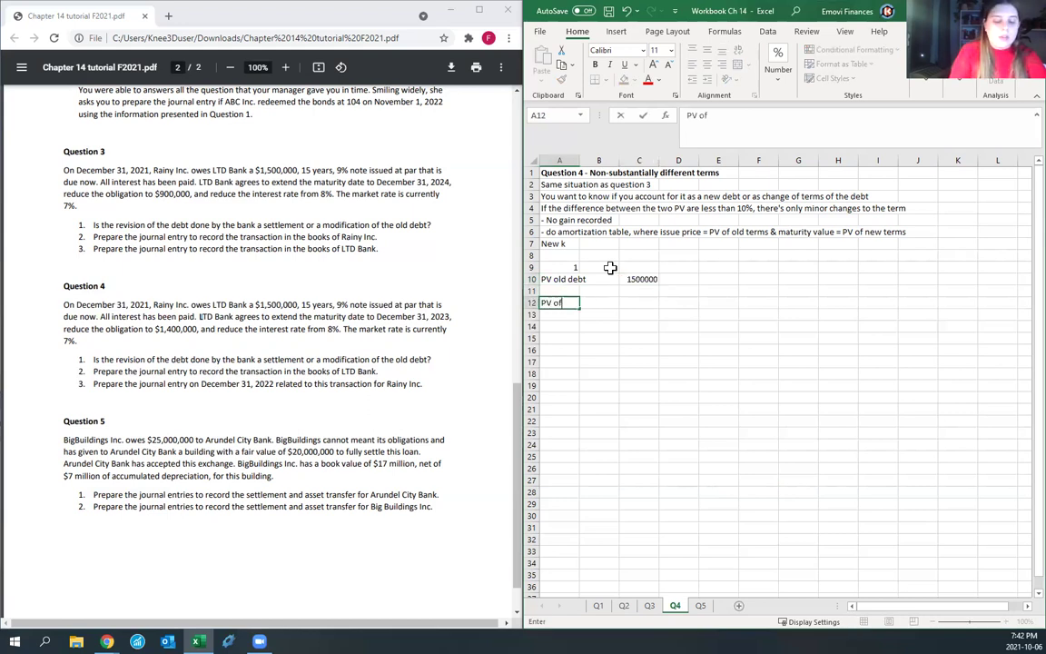
pyautogui.write(' new debt')
pyautogui.press('Return')
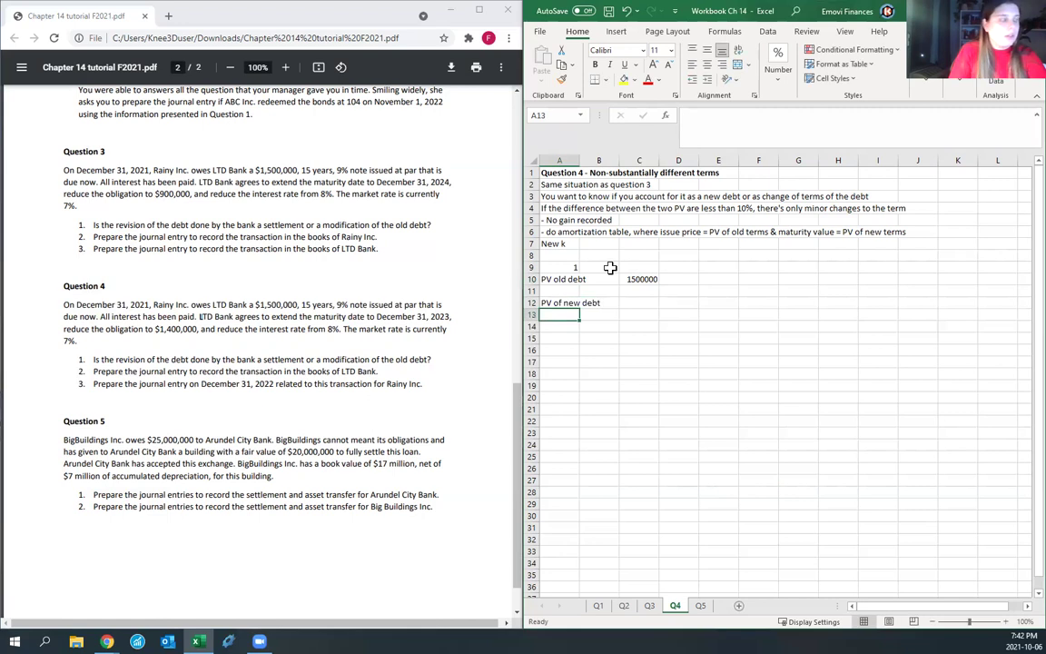
pyautogui.write('FV')
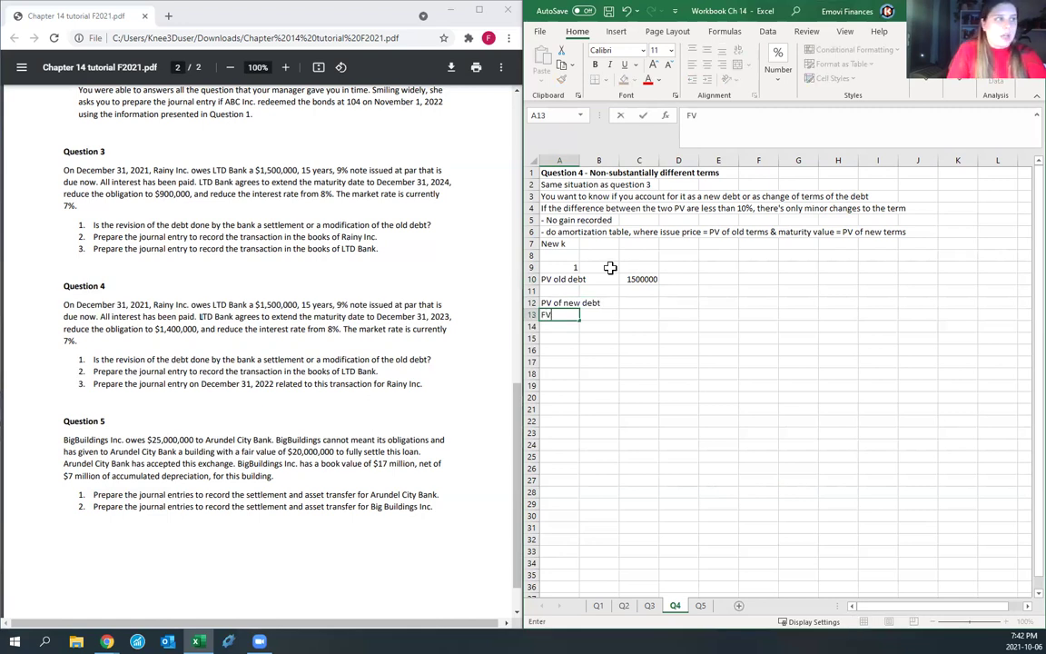
pyautogui.press('Tab')
pyautogui.press('Tab')
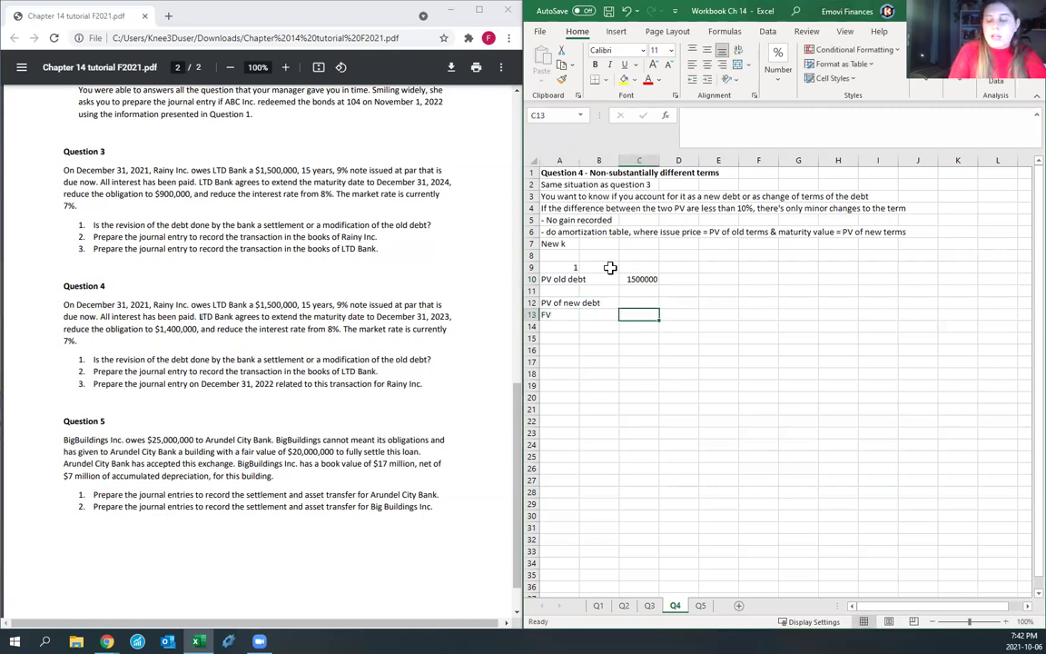
pyautogui.write('1400000')
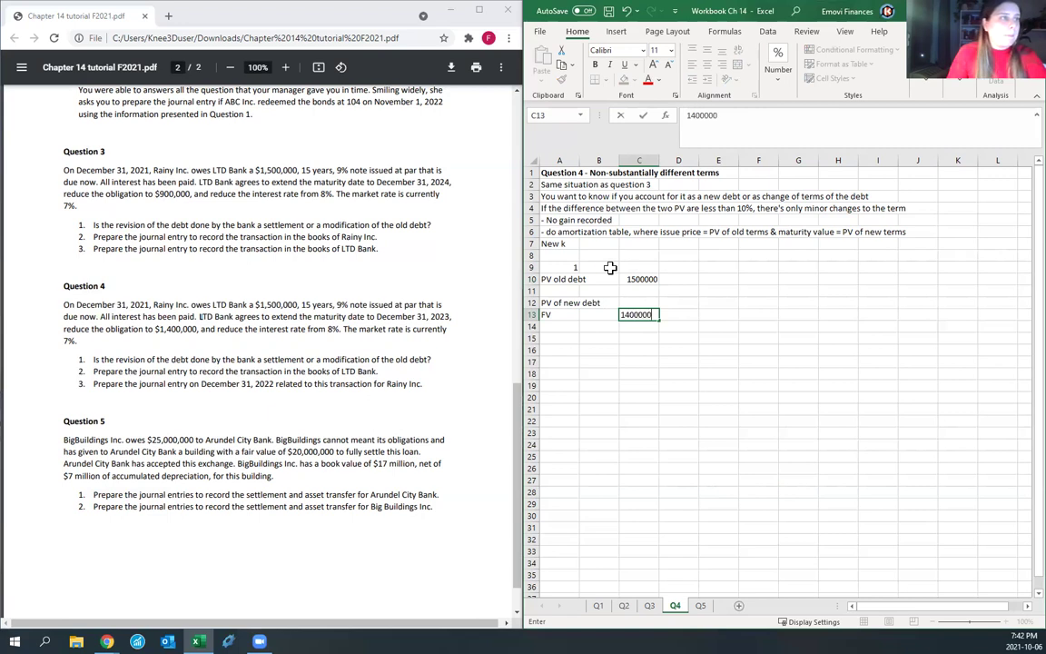
pyautogui.press('Return')
# Step: Add the "k" row with .09 in C14 and the "n" row with 2 in C15
pyautogui.write('k')
pyautogui.press('Tab')
pyautogui.press('Tab')
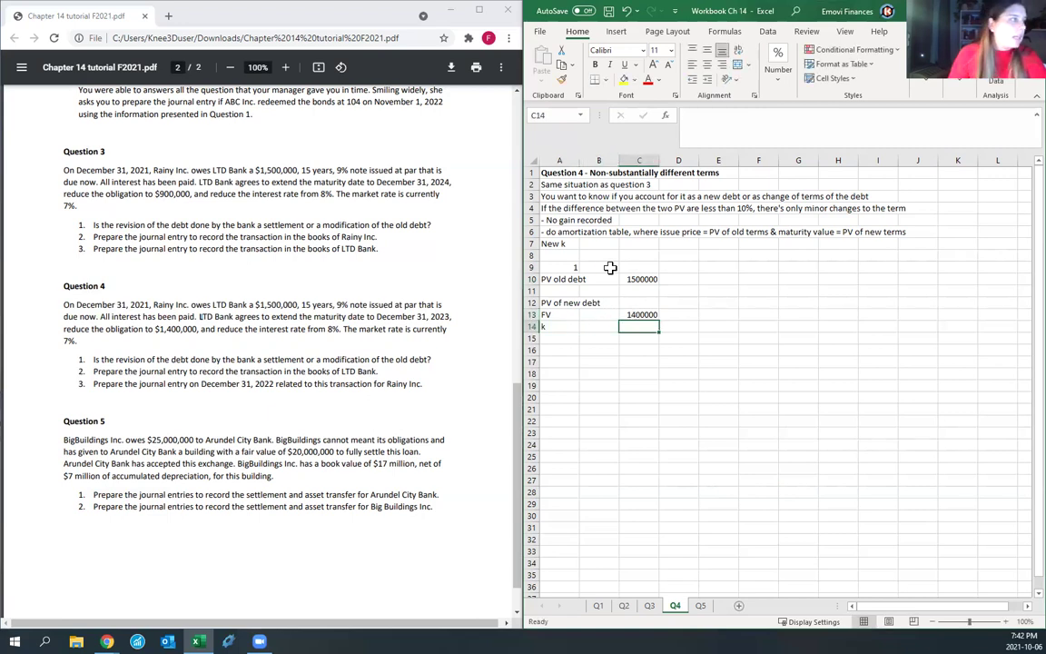
pyautogui.write('.09')
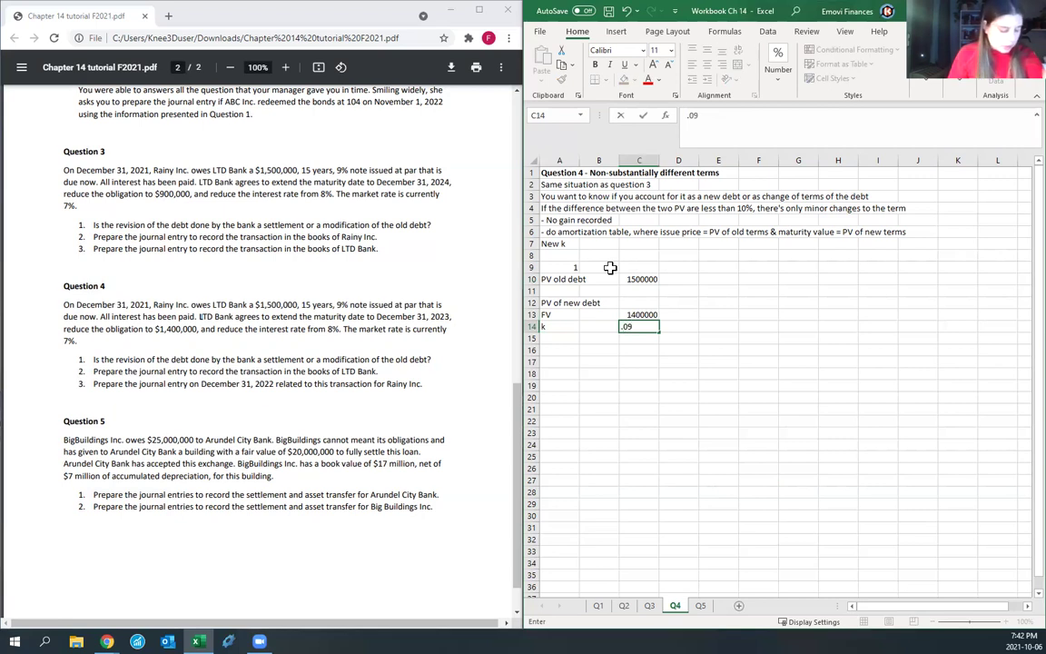
pyautogui.press('Return')
pyautogui.write('n')
pyautogui.press('Tab')
pyautogui.press('Tab')
pyautogui.write('2')
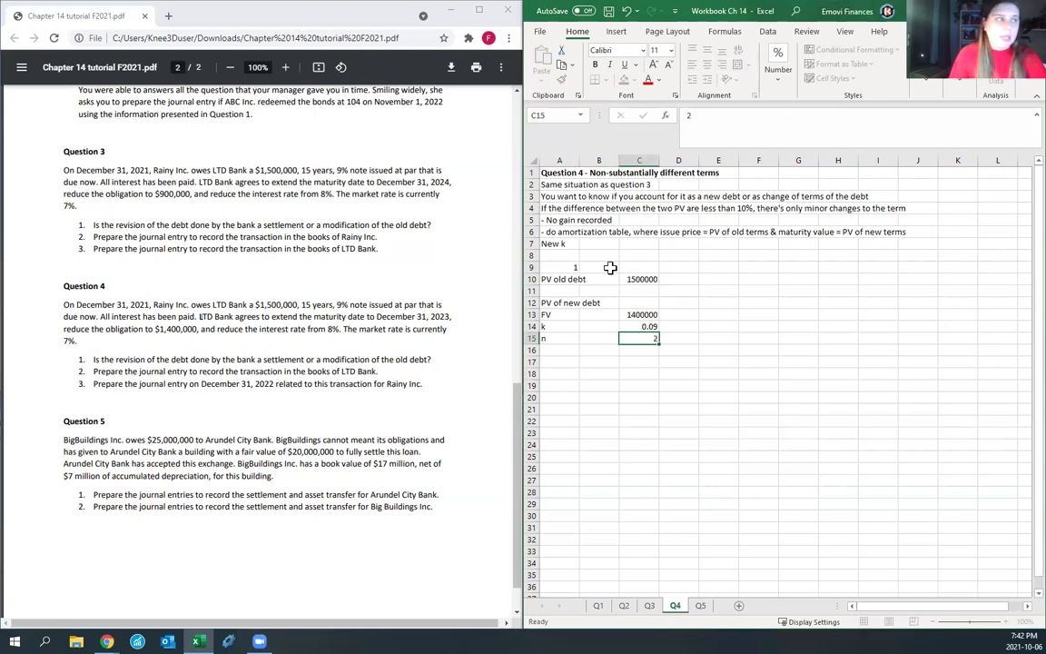
pyautogui.press('Return')
# Step: Add the "pmt" row in A16 and calculate the payment in C16 as =.08*C13
pyautogui.write('pmt')
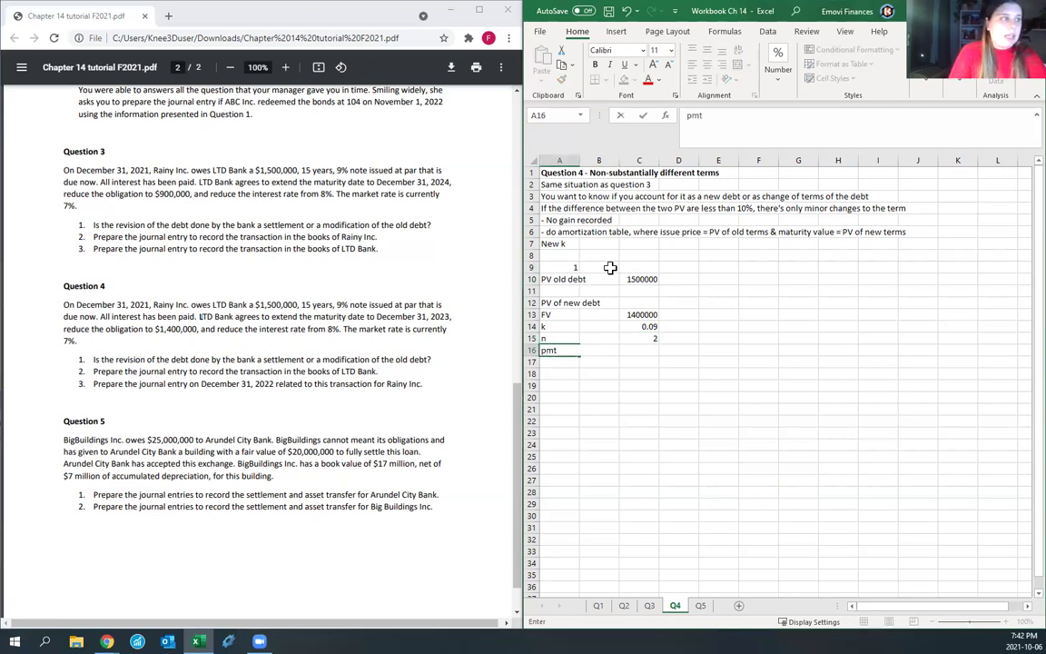
pyautogui.press('Tab')
pyautogui.press('Tab')
pyautogui.write('=.')
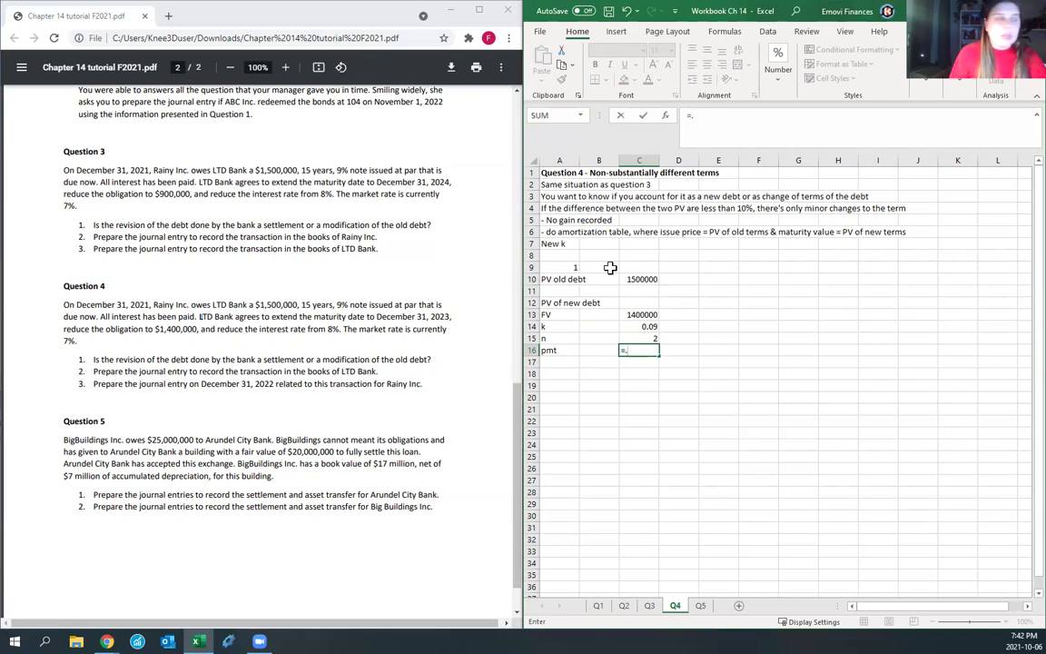
pyautogui.write('08*')
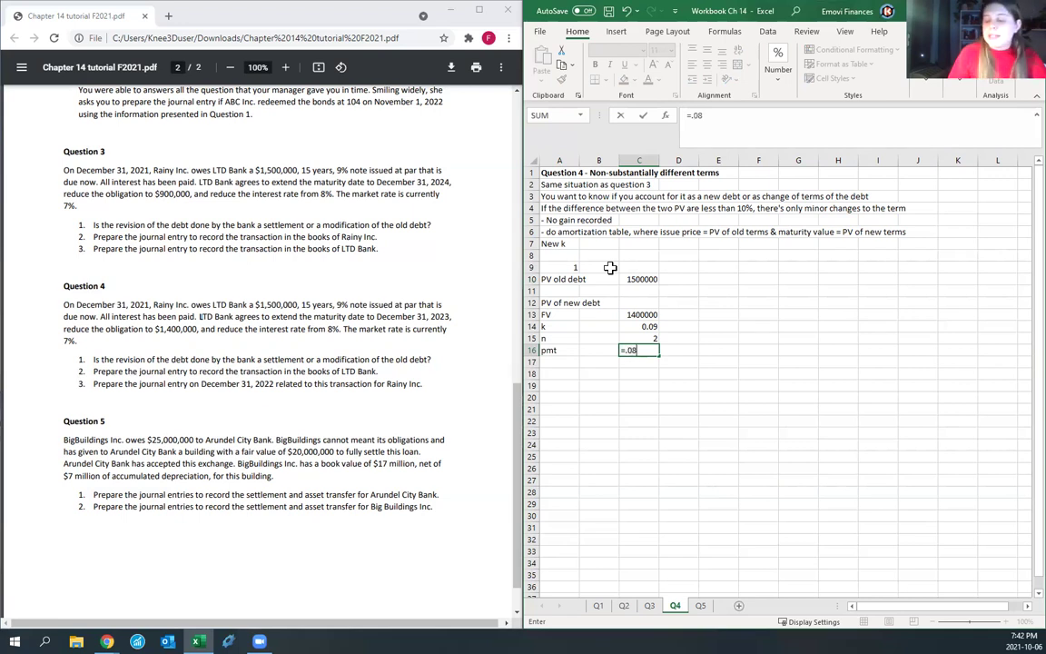
pyautogui.click(626, 314)
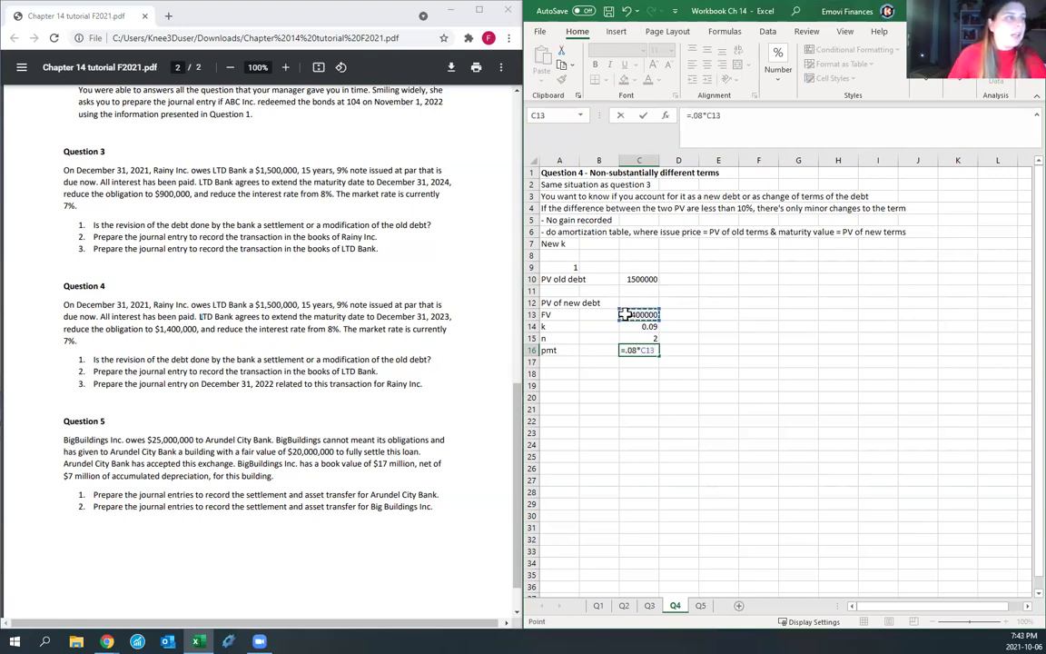
pyautogui.press('Return')
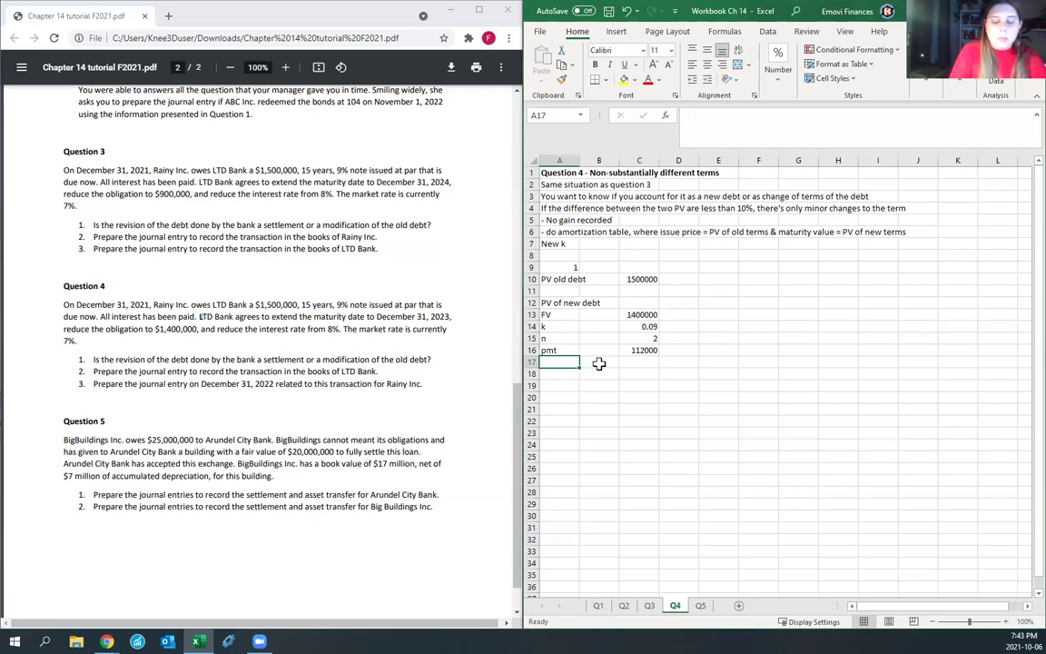
# Step: Calculate the present value of the new debt in C12 with =-PV(C14,C15,C16,C13,0)
pyautogui.click(645, 302)
pyautogui.write('=-')
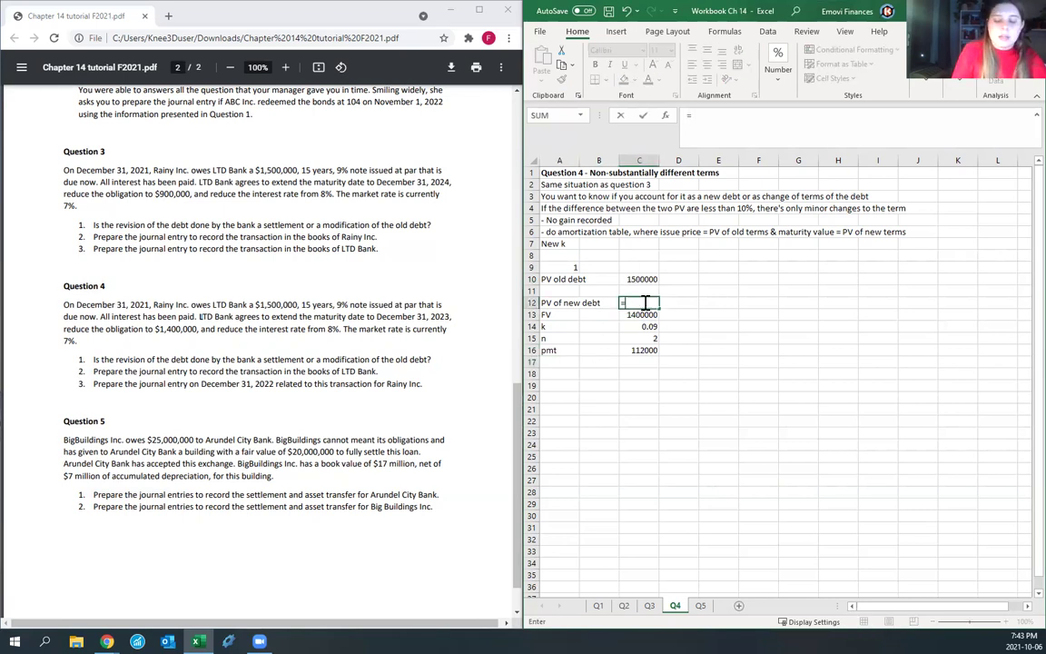
pyautogui.write('PV(')
pyautogui.click(633, 326)
pyautogui.write(',')
pyautogui.click(636, 338)
pyautogui.write(',')
pyautogui.click(638, 350)
pyautogui.write(',')
pyautogui.click(625, 314)
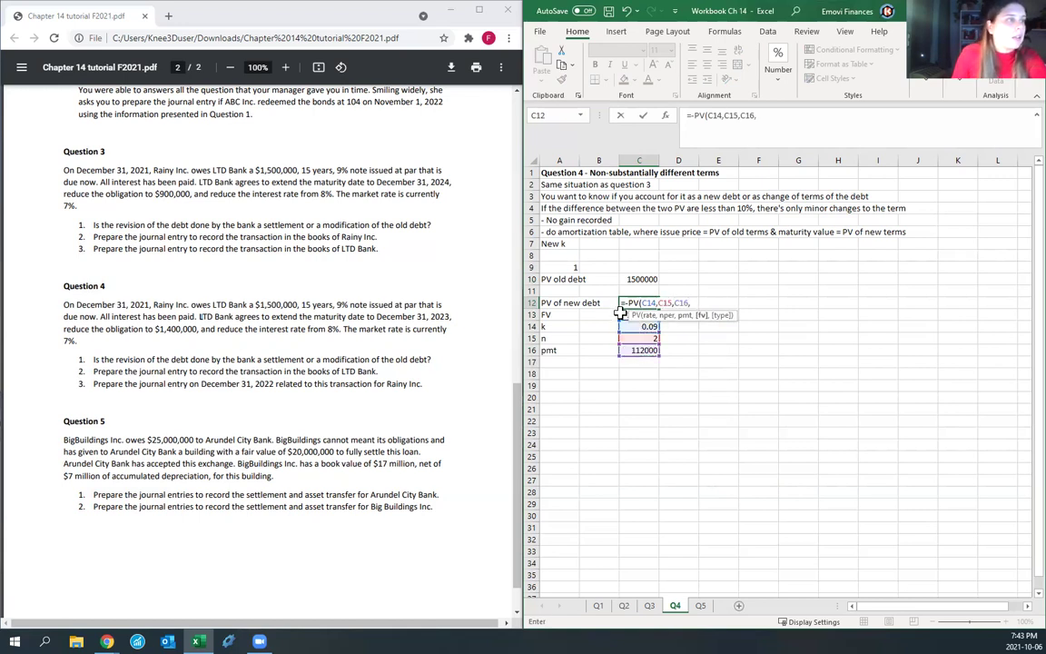
pyautogui.write(',0')
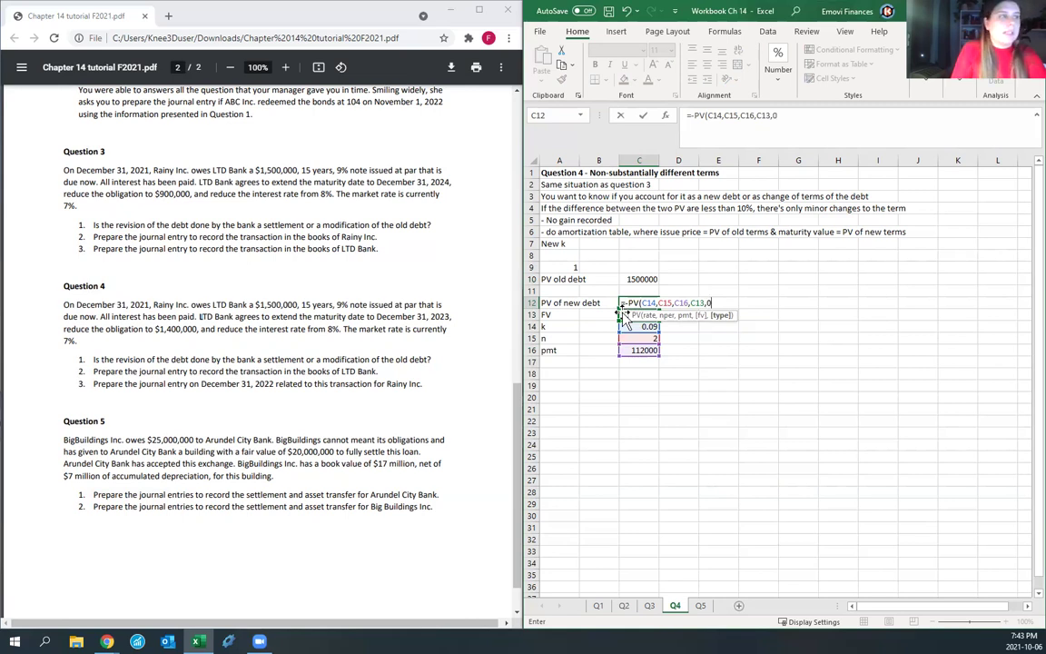
pyautogui.press('Return')
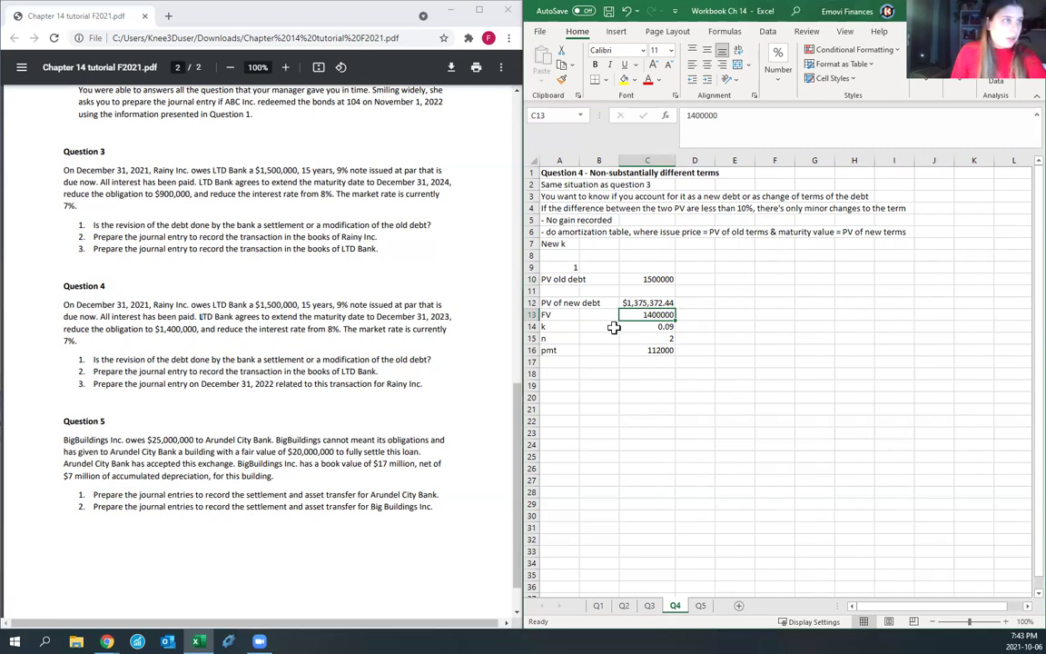
# Step: Compute the relative difference between the new and old debt's present values in A18 as =(C12-C10)/C10
pyautogui.click(557, 372)
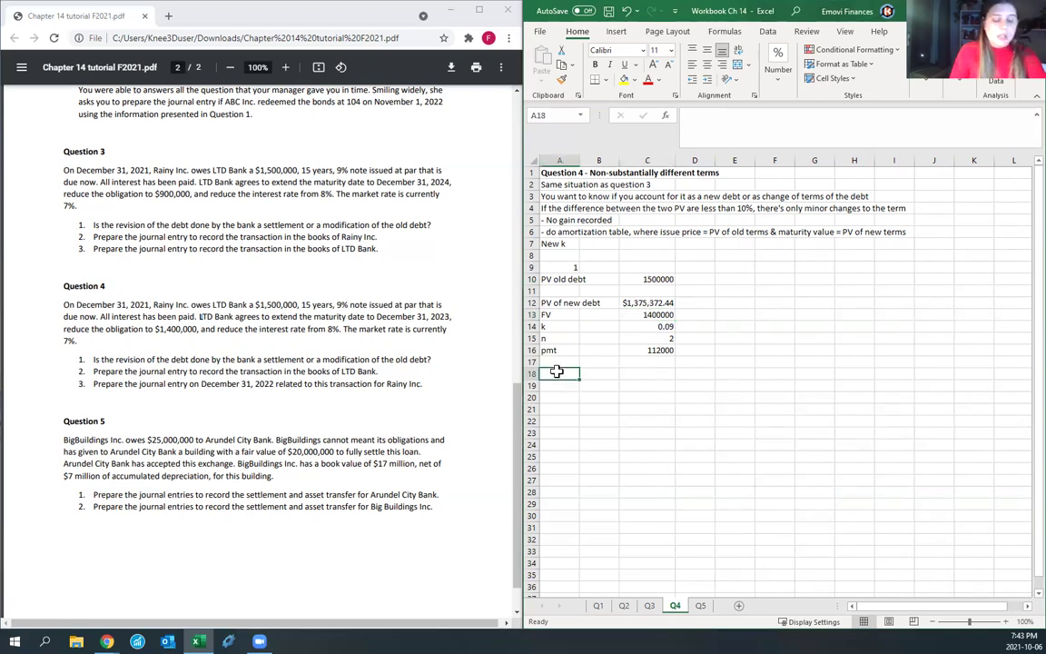
pyautogui.write('=(')
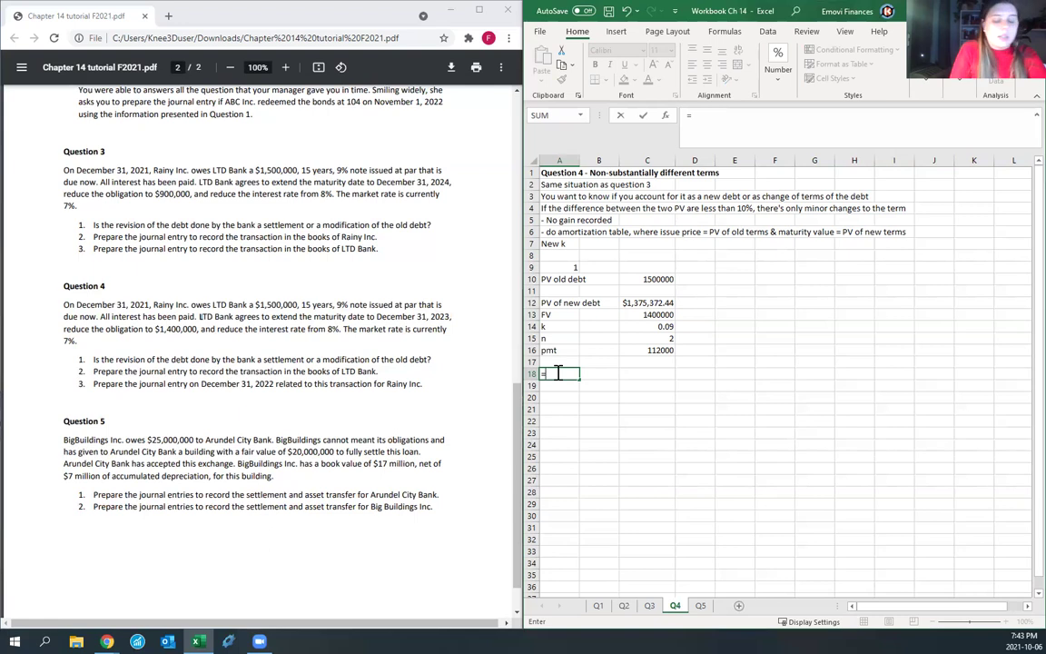
pyautogui.click(632, 303)
pyautogui.write('-')
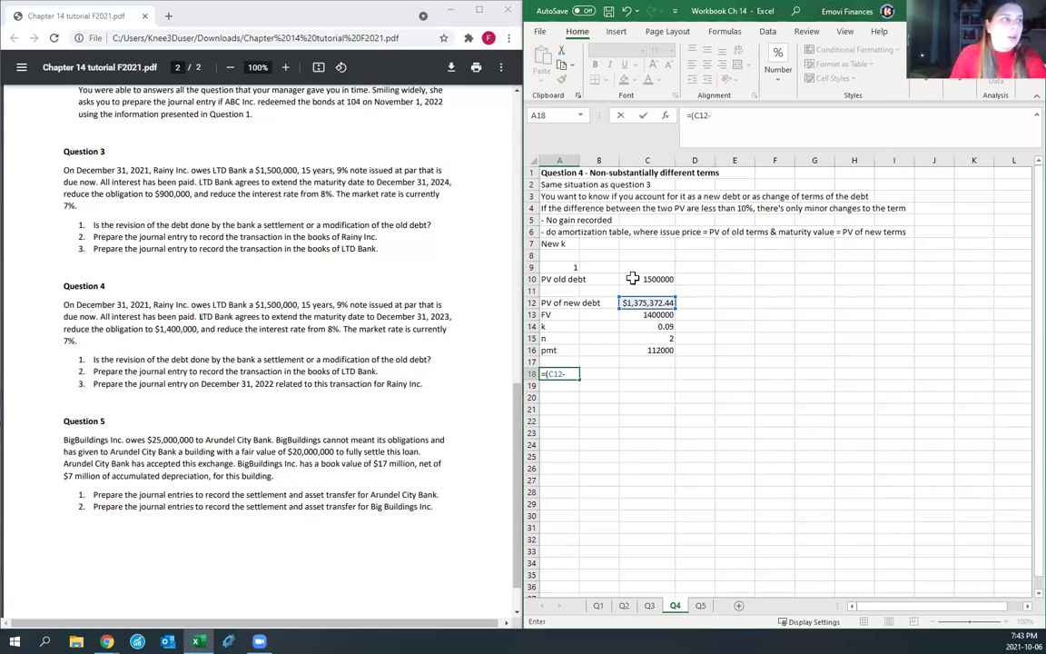
pyautogui.click(633, 279)
pyautogui.write(')/')
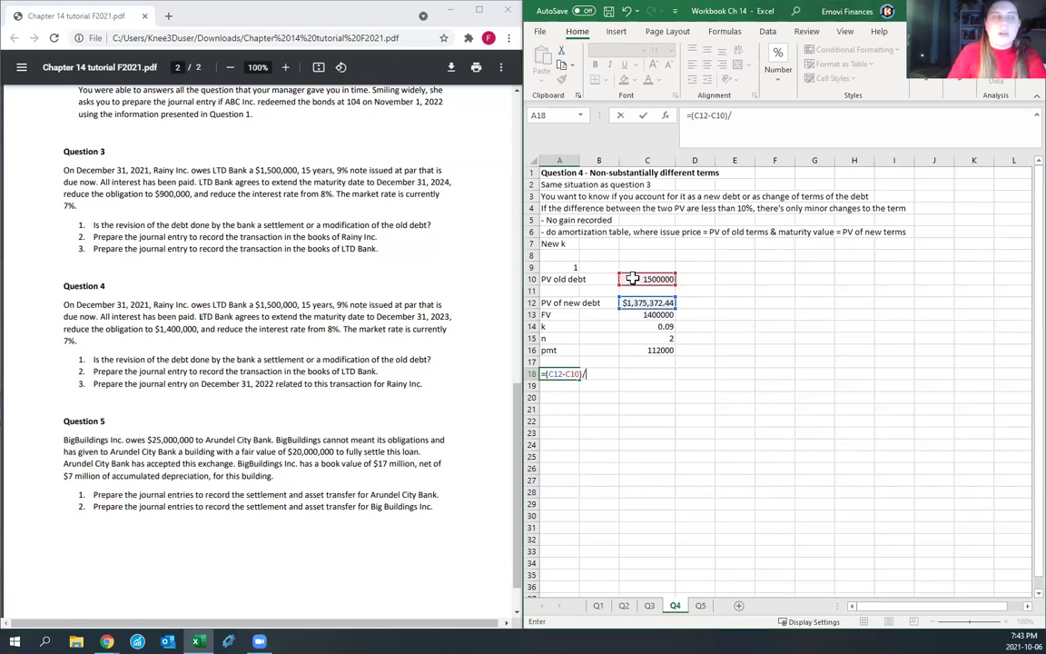
pyautogui.write('C10')
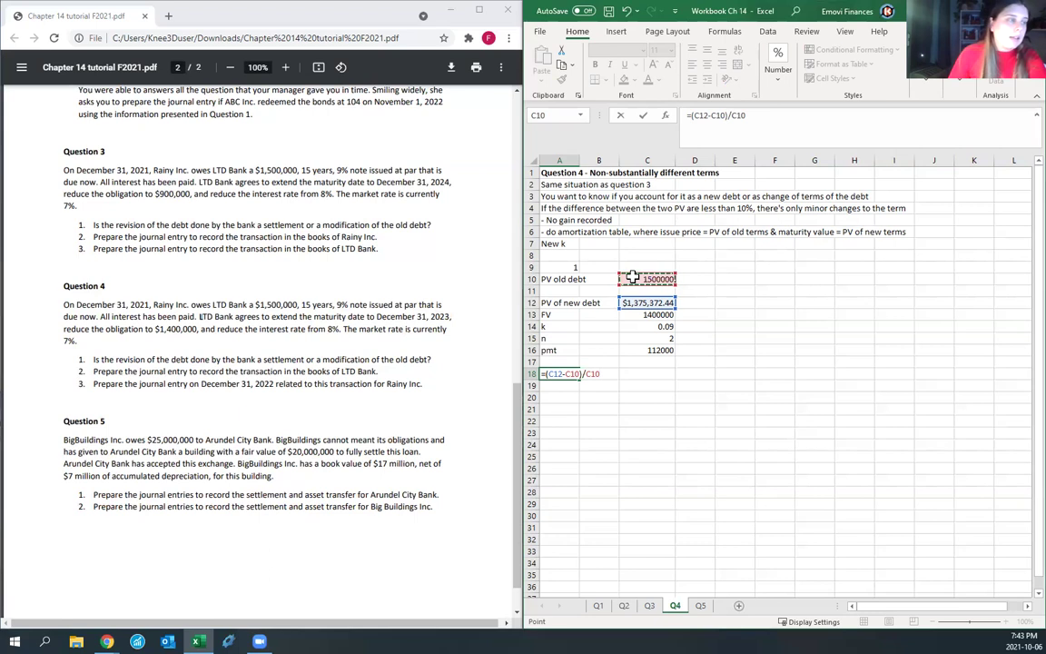
pyautogui.press('Return')
# Step: Format the difference in A18 as a percentage
pyautogui.click(559, 373)
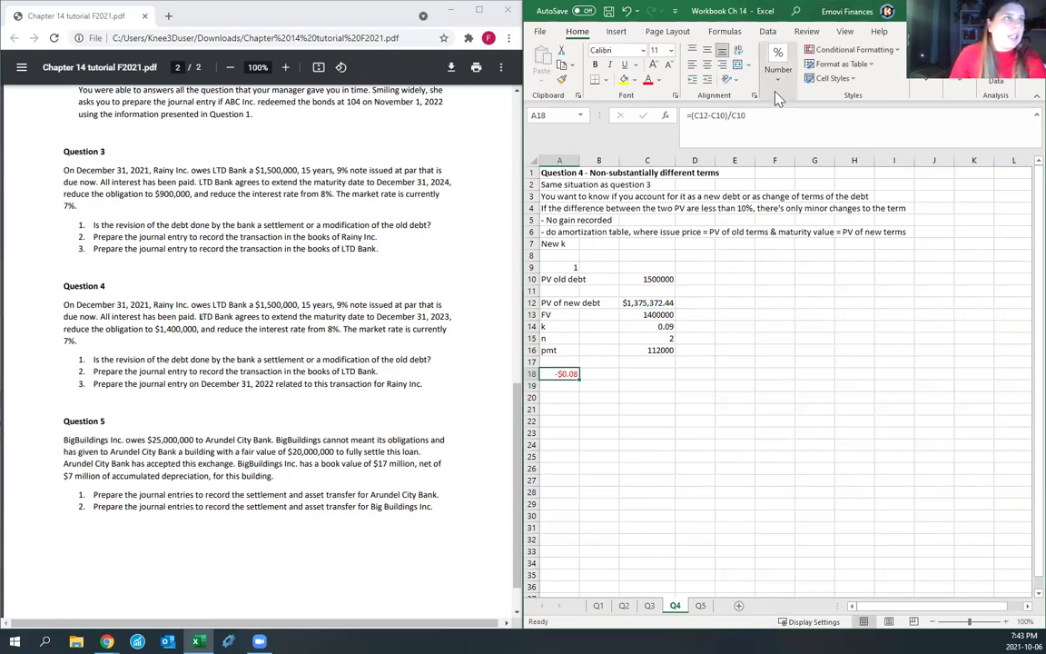
pyautogui.click(777, 66)
pyautogui.click(794, 133)
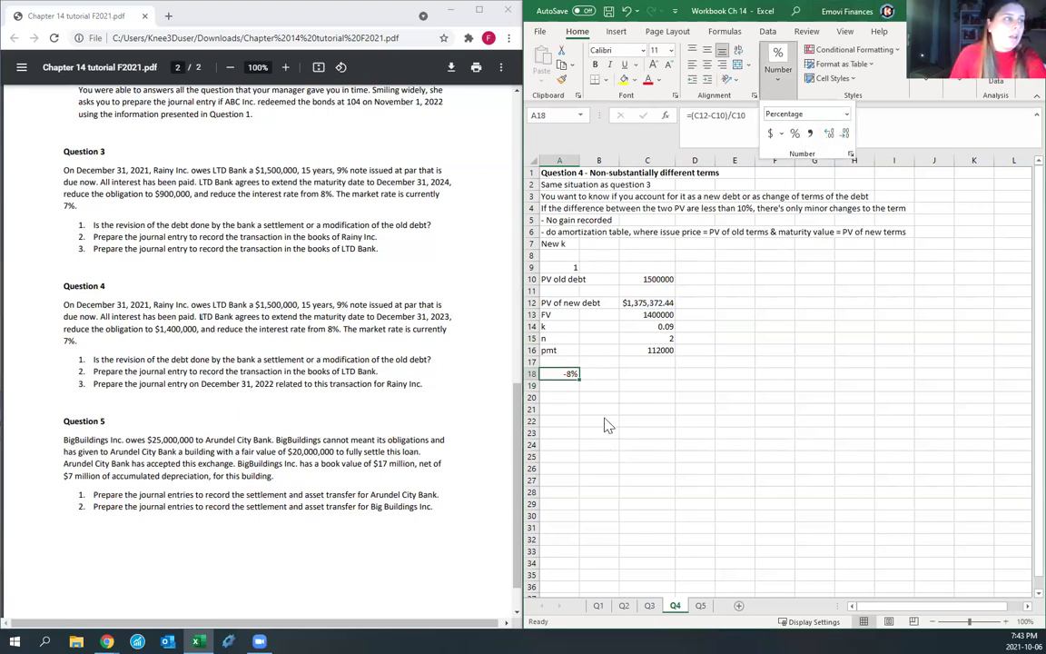
pyautogui.click(549, 374)
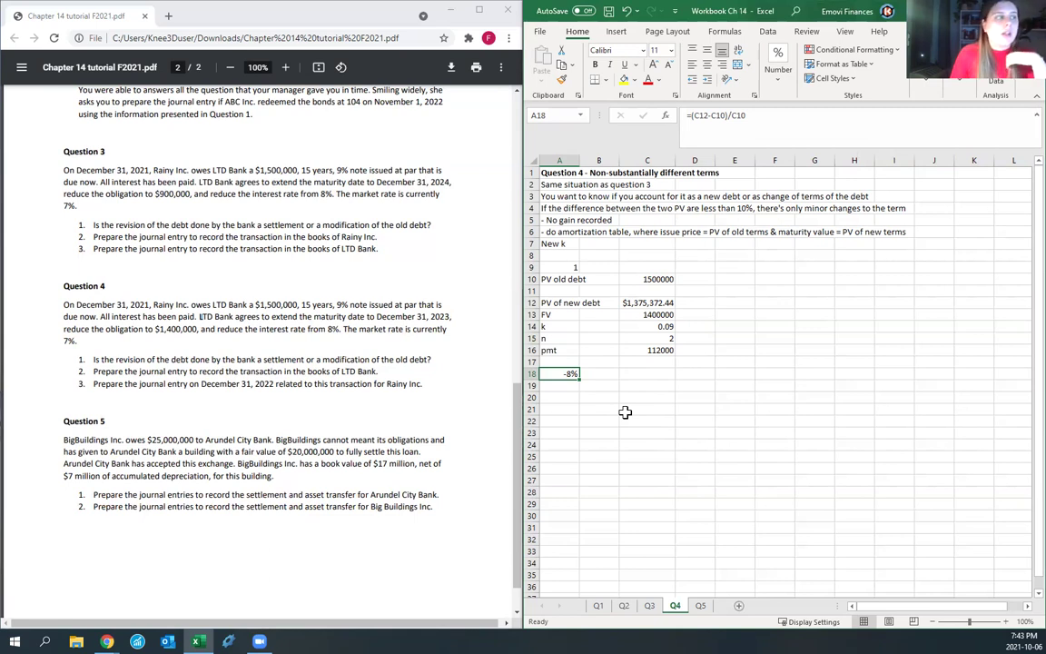
# Step: Number the second answer 2 in A20 and enter the debit account "Notes receivable - new" in A21
pyautogui.click(561, 398)
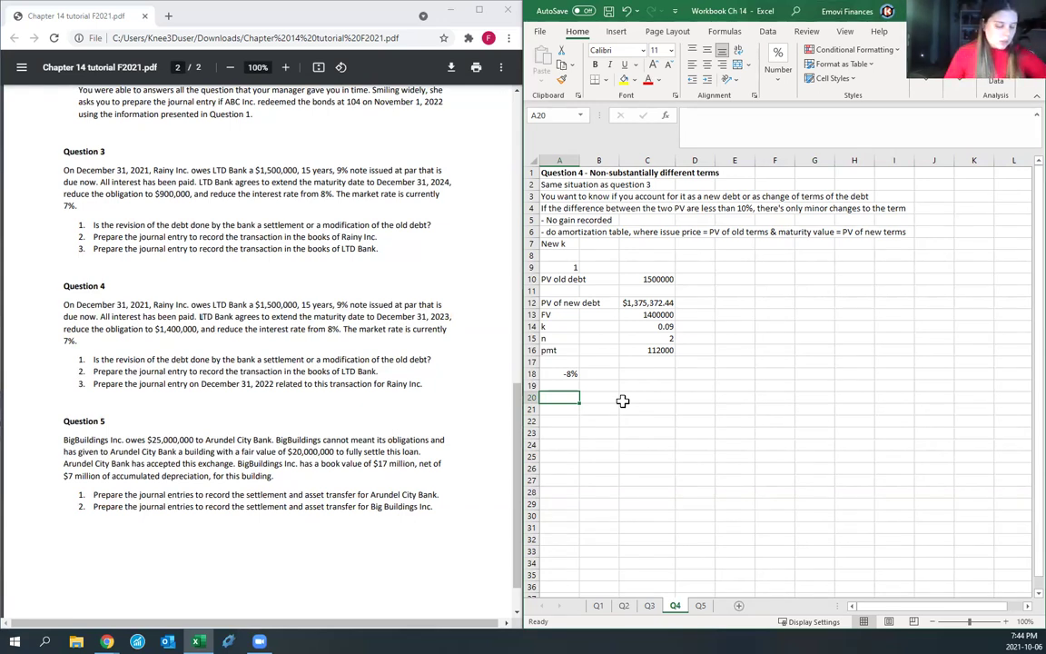
pyautogui.write('2')
pyautogui.press('Return')
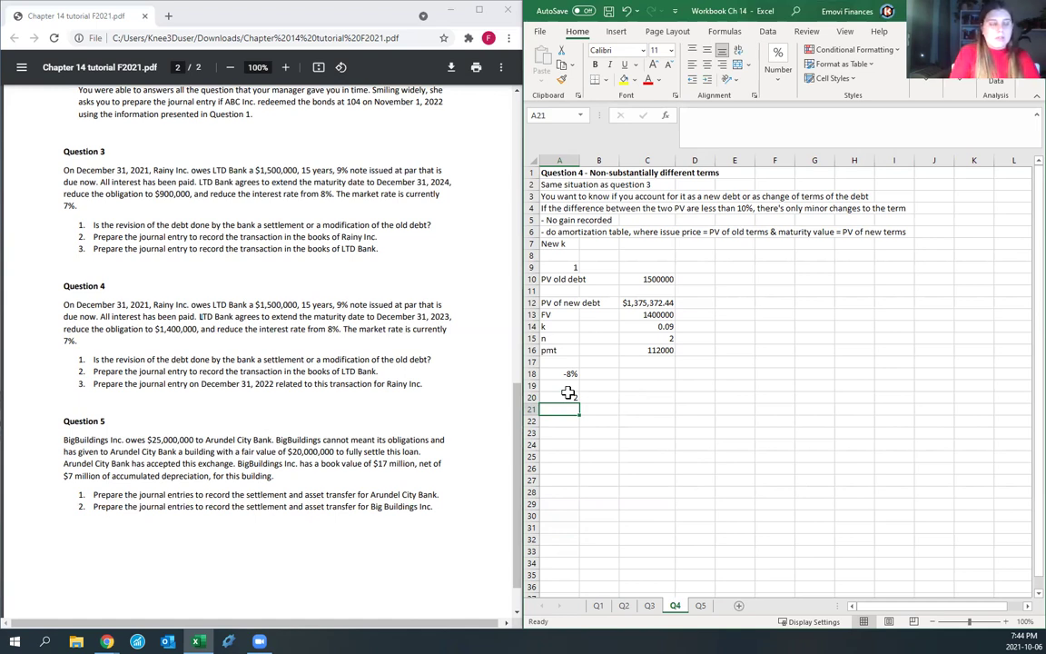
pyautogui.write('Notes re')
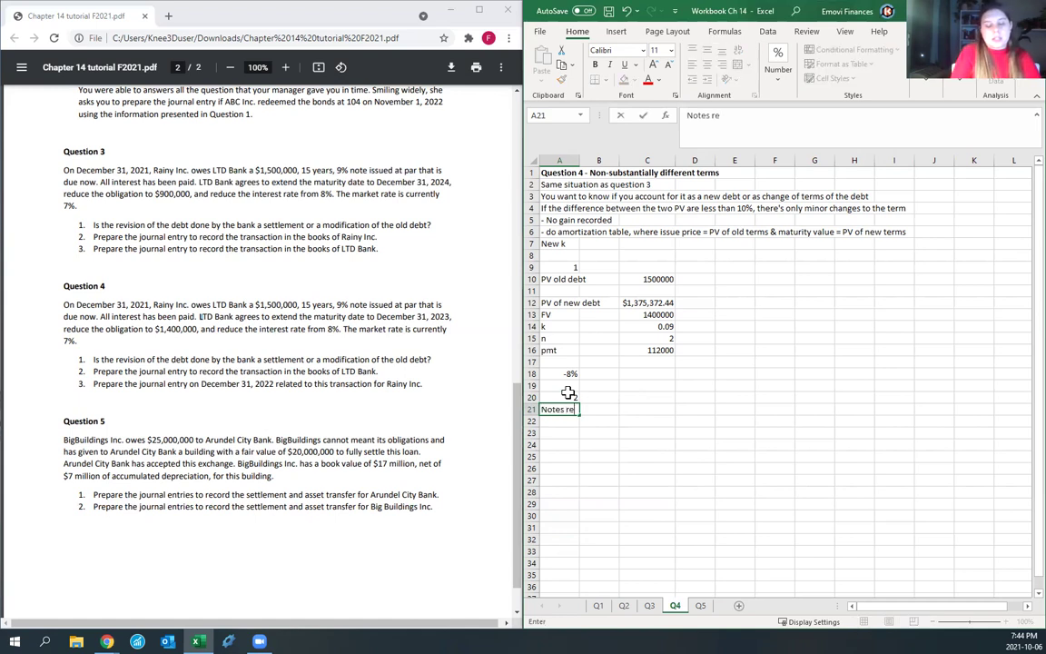
pyautogui.write('ceivable -')
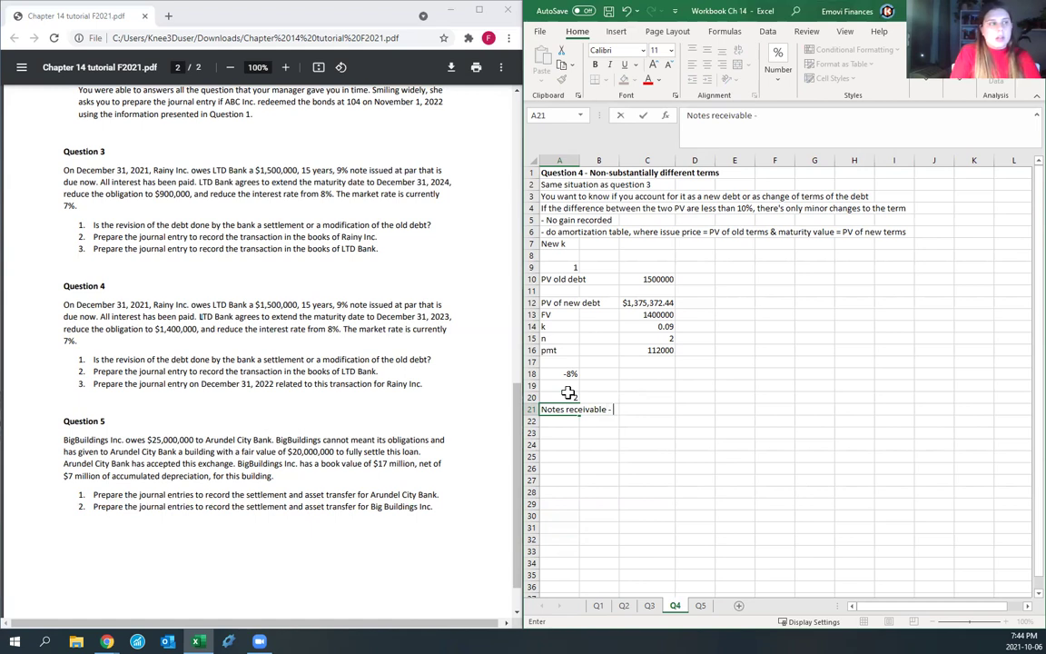
pyautogui.write(' new')
pyautogui.press('Return')
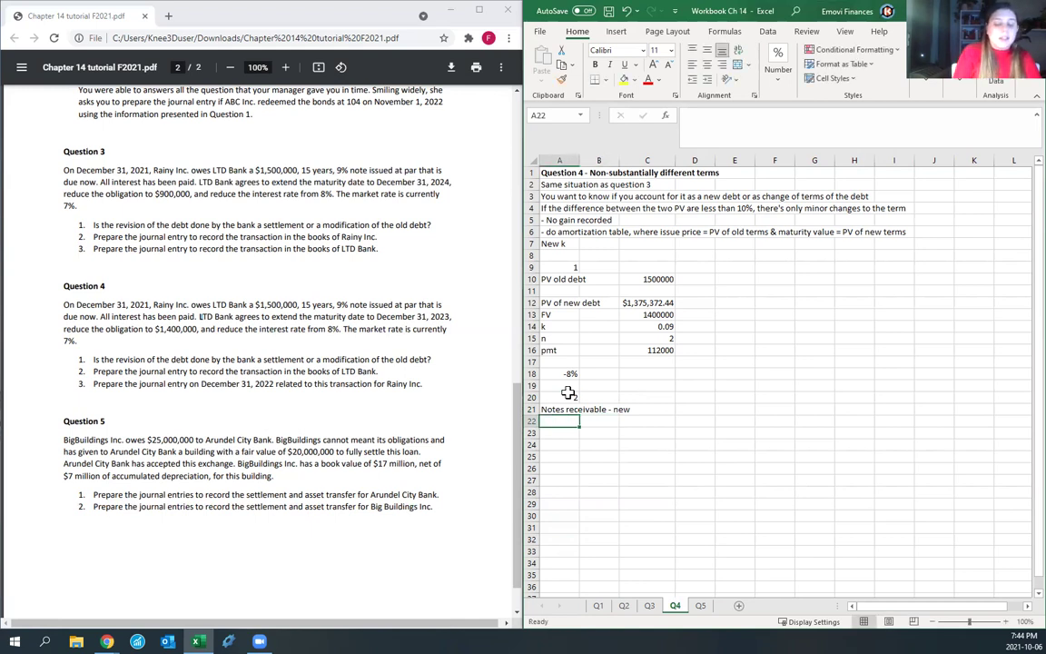
# Step: Enter "Loss on restructure" in A22 and the indented credit account "Notes receivable - old" in B23
pyautogui.write('Loss on r')
pyautogui.write('estructure')
pyautogui.press('Return')
pyautogui.press('Right')
pyautogui.write('Notes receivable - old')
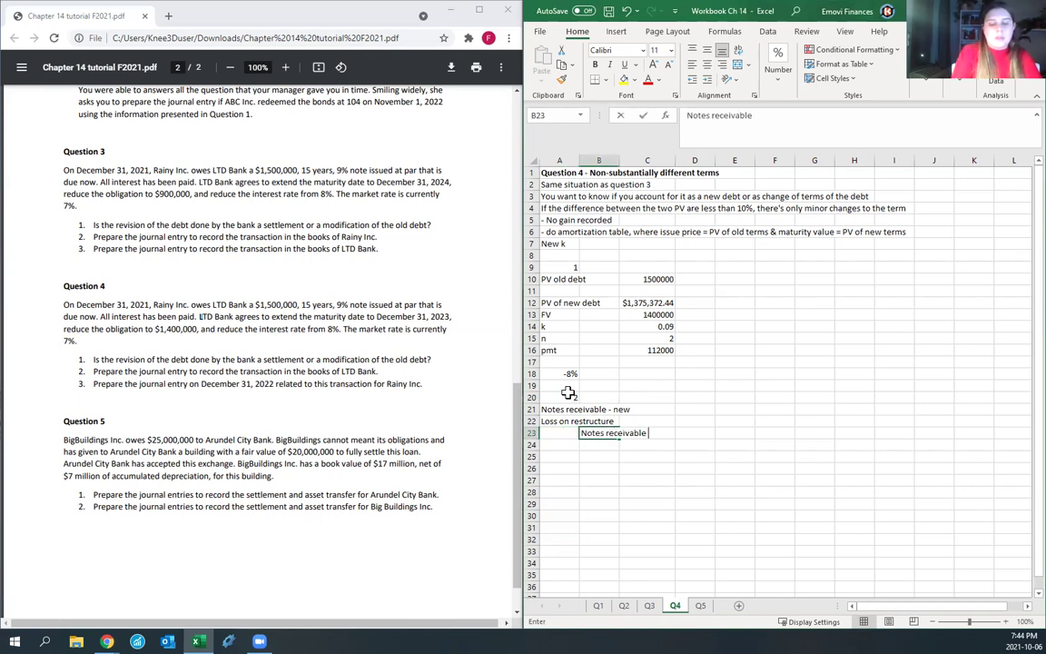
# Step: Link the new note's debit in D21 to C12 and the old note's credit in E23 to C10
pyautogui.click(693, 410)
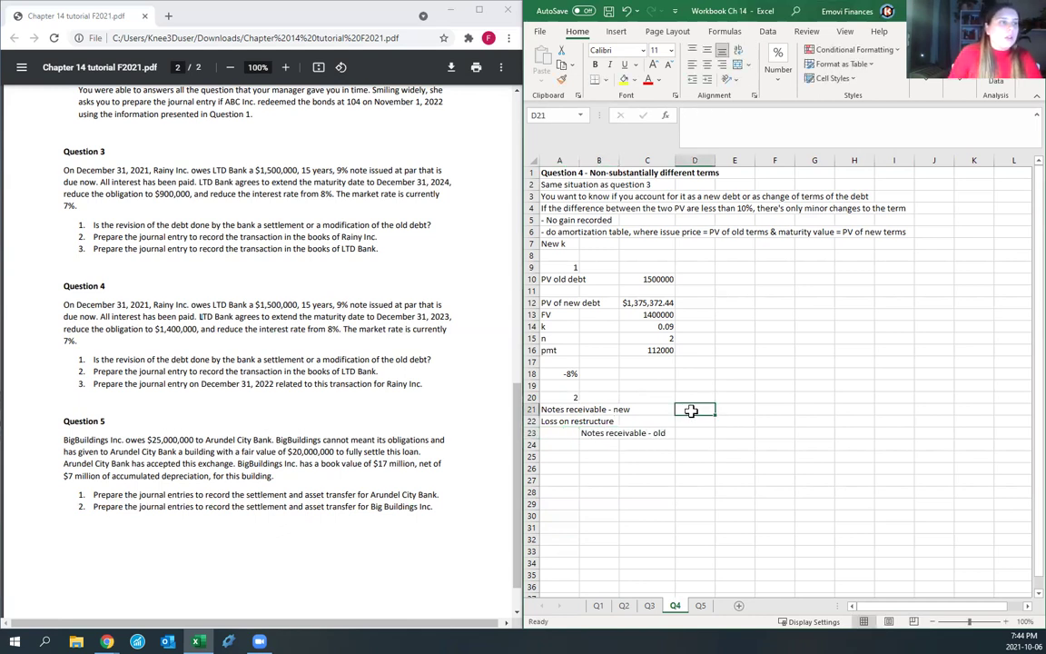
pyautogui.write('=')
pyautogui.click(631, 304)
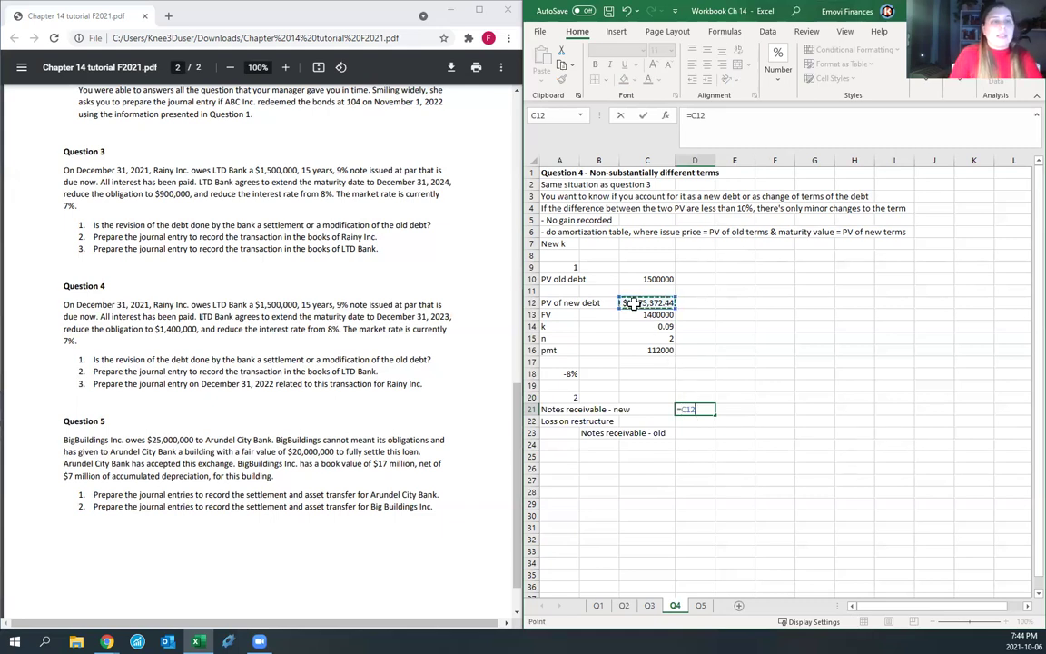
pyautogui.press('Return')
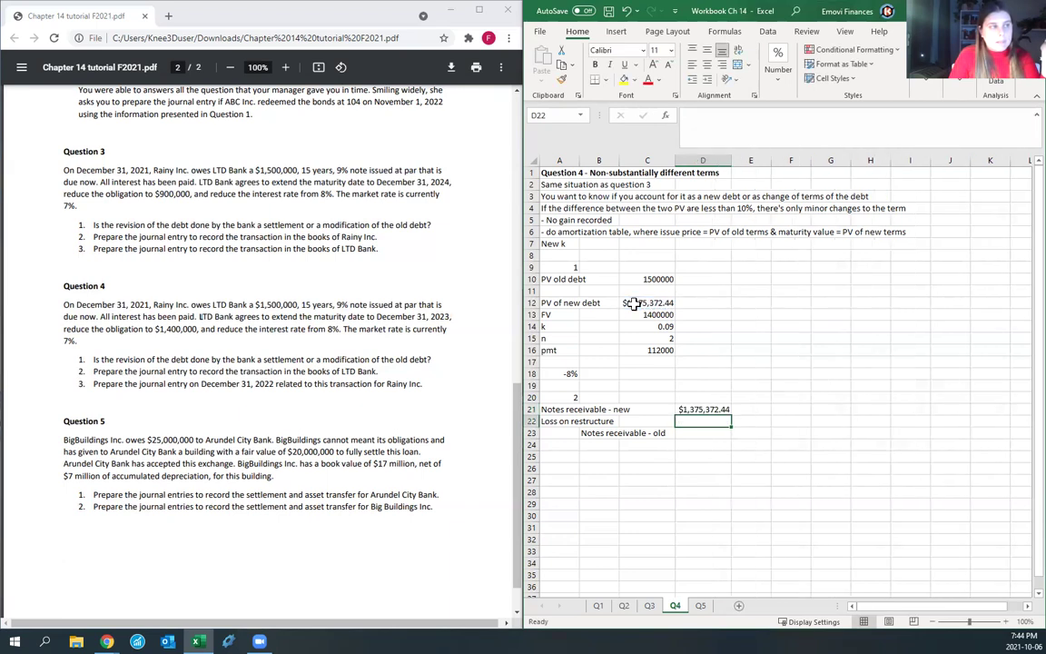
pyautogui.click(753, 436)
pyautogui.write('=')
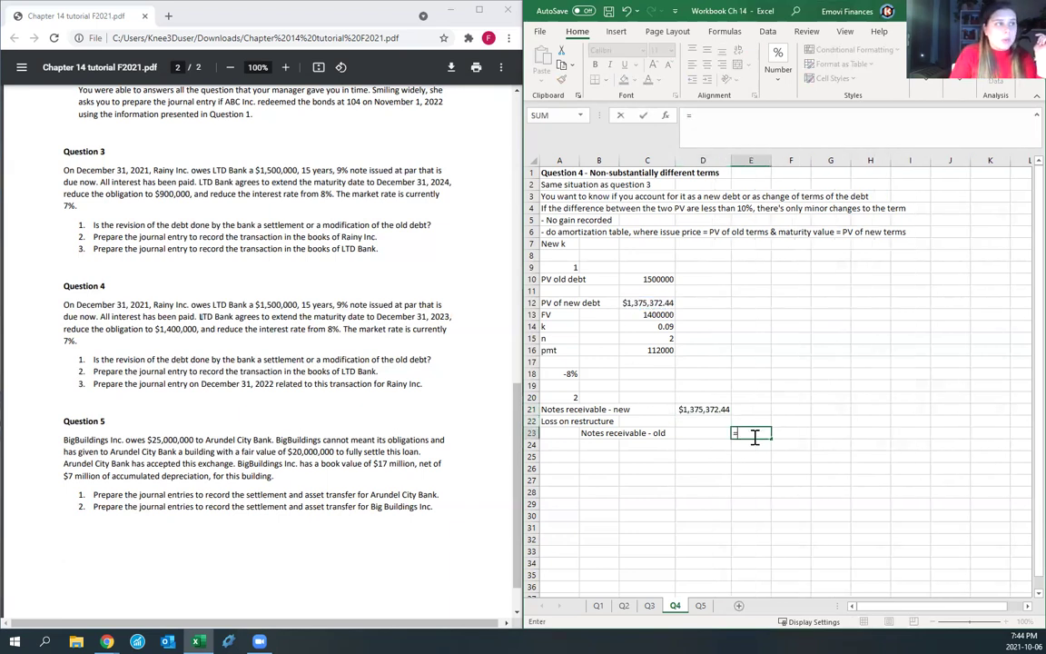
pyautogui.click(662, 280)
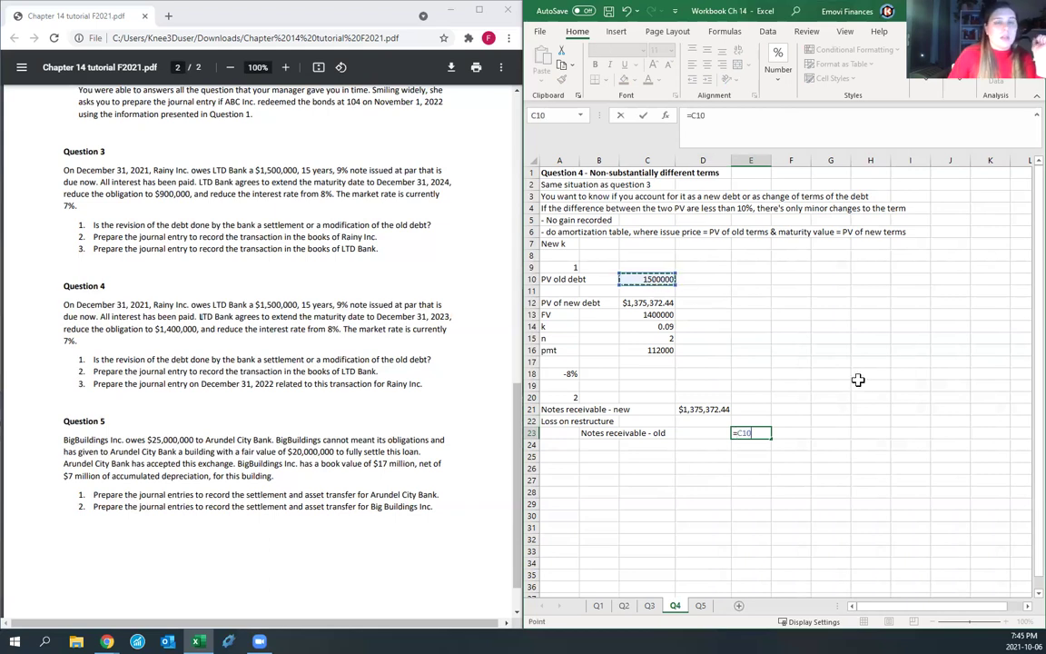
pyautogui.press('Return')
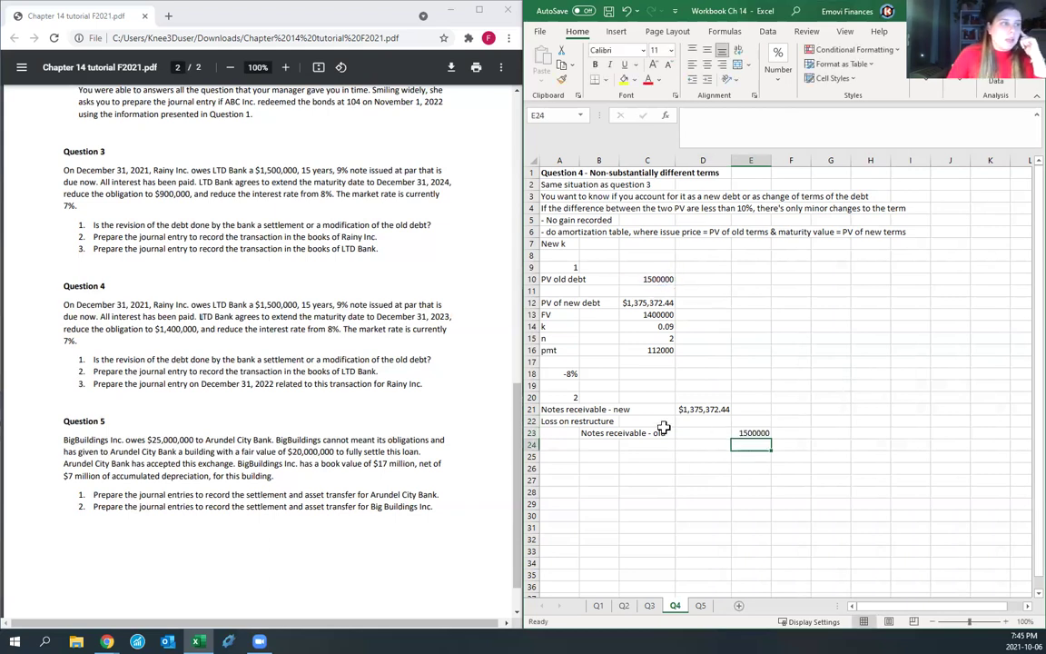
# Step: Calculate the loss on restructure in D22 as =E23-D21
pyautogui.click(696, 423)
pyautogui.write('=')
pyautogui.click(752, 433)
pyautogui.write('-')
pyautogui.click(719, 411)
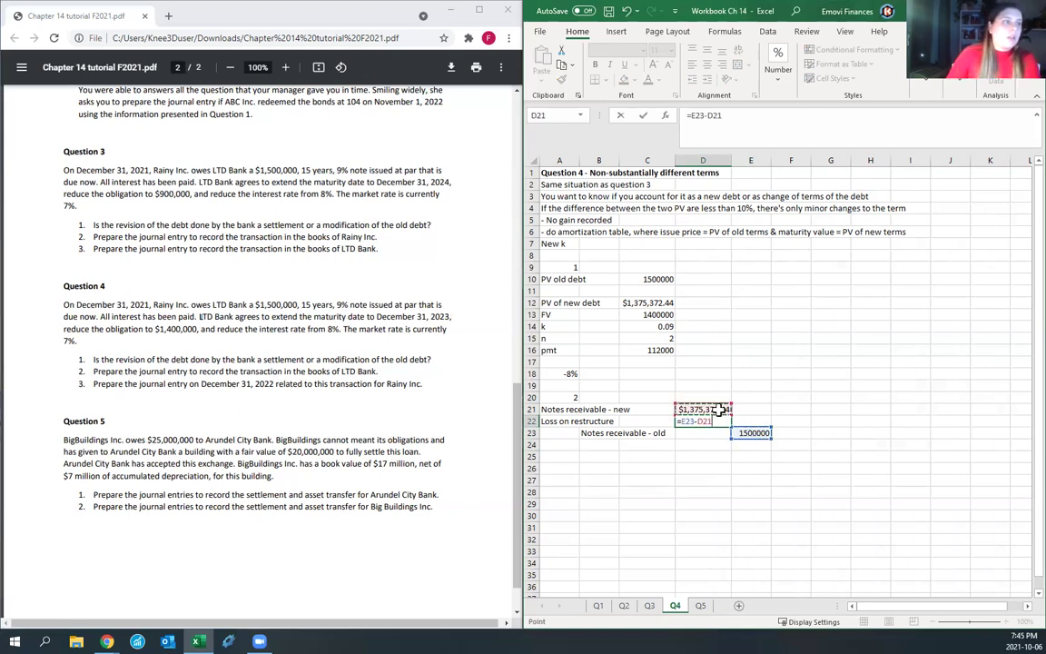
pyautogui.press('Return')
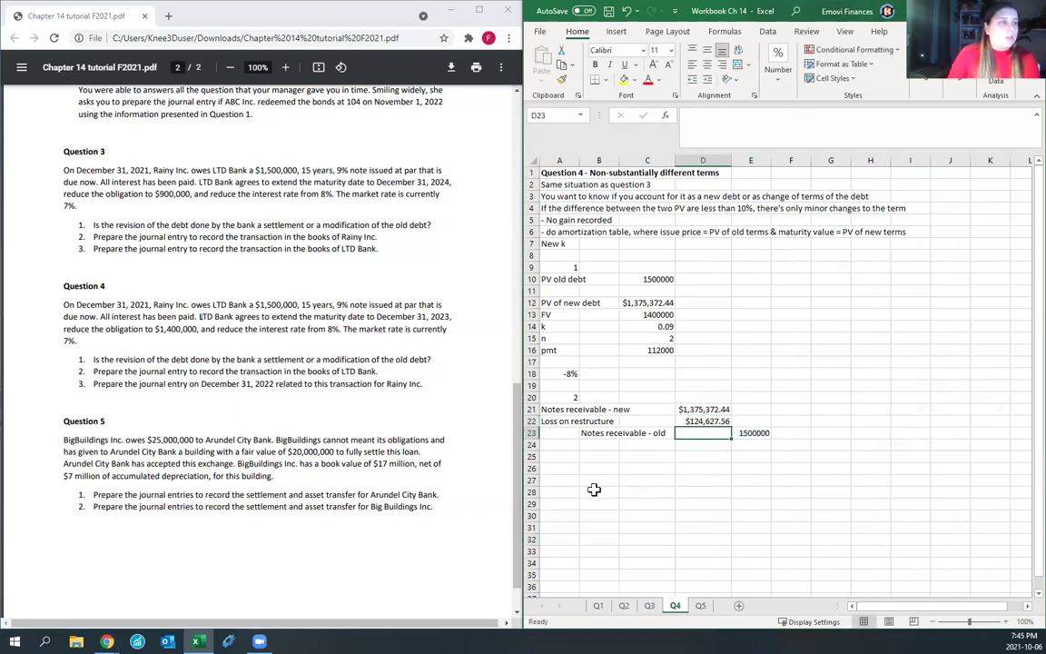
# Step: Number the third answer 3 in A25
pyautogui.click(563, 458)
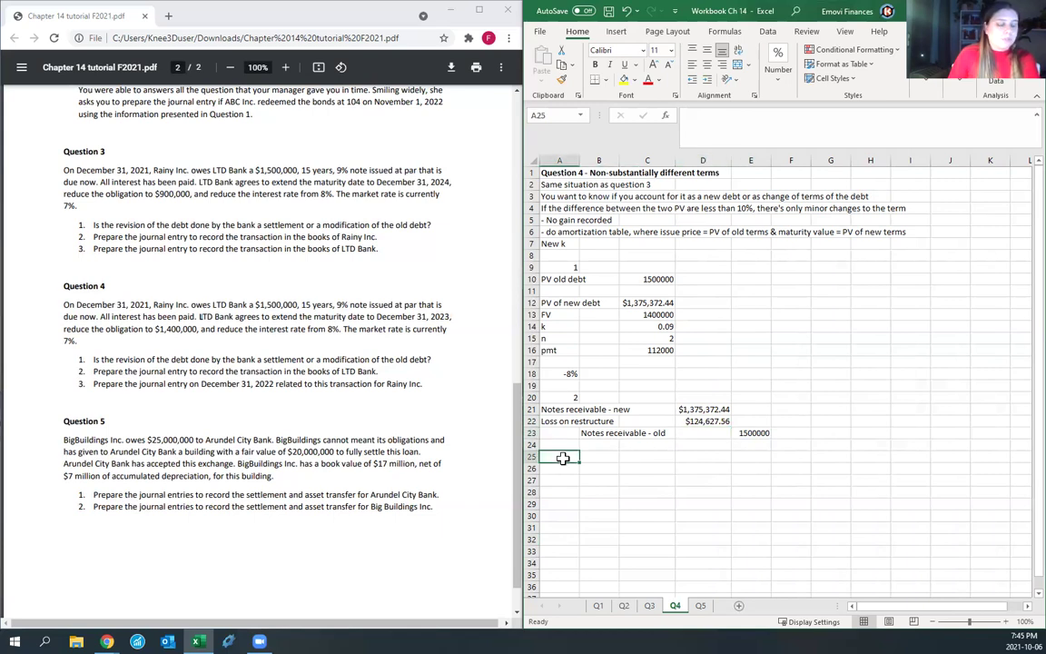
pyautogui.write('3')
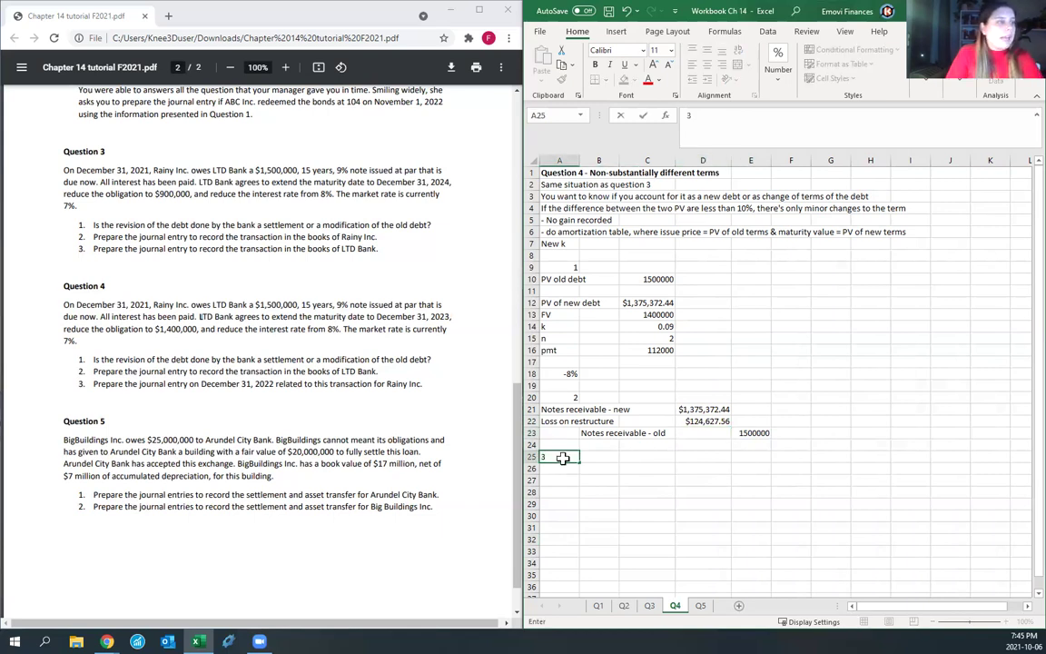
pyautogui.press('Return')
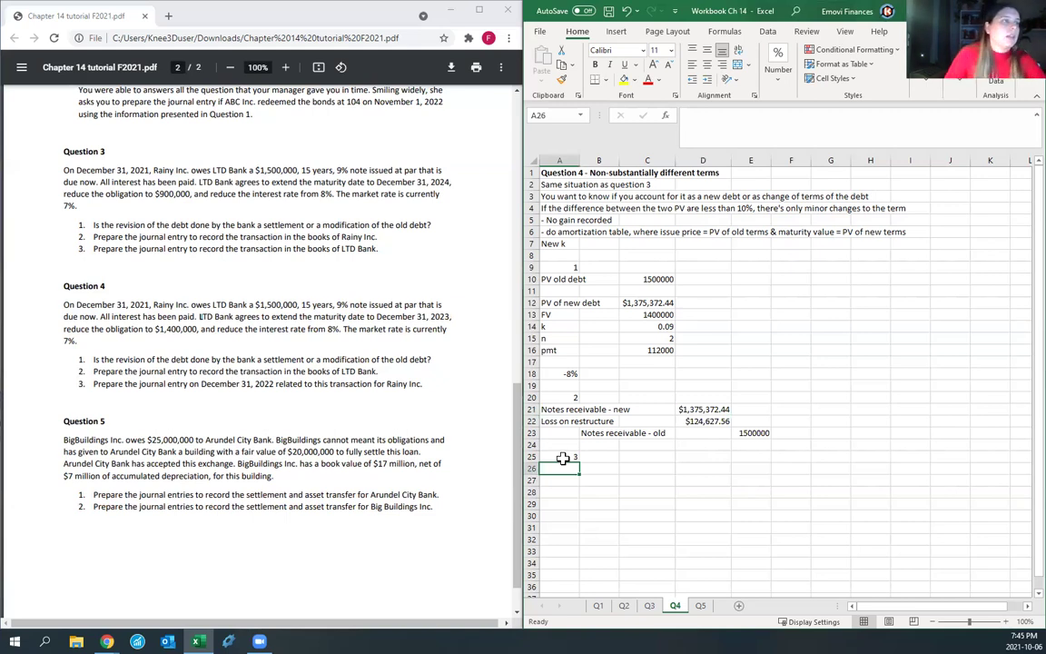
pyautogui.moveTo(548, 303); pyautogui.dragTo(660, 354)
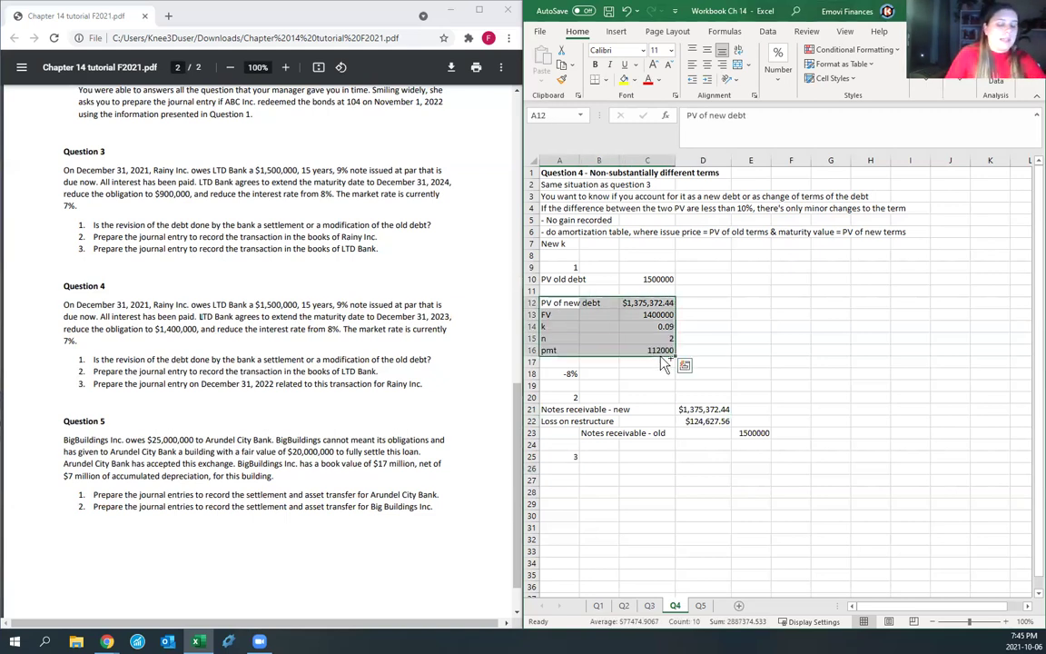
pyautogui.hotkey('ctrl', 'c')
pyautogui.click(562, 477)
pyautogui.hotkey('ctrl', 'v')
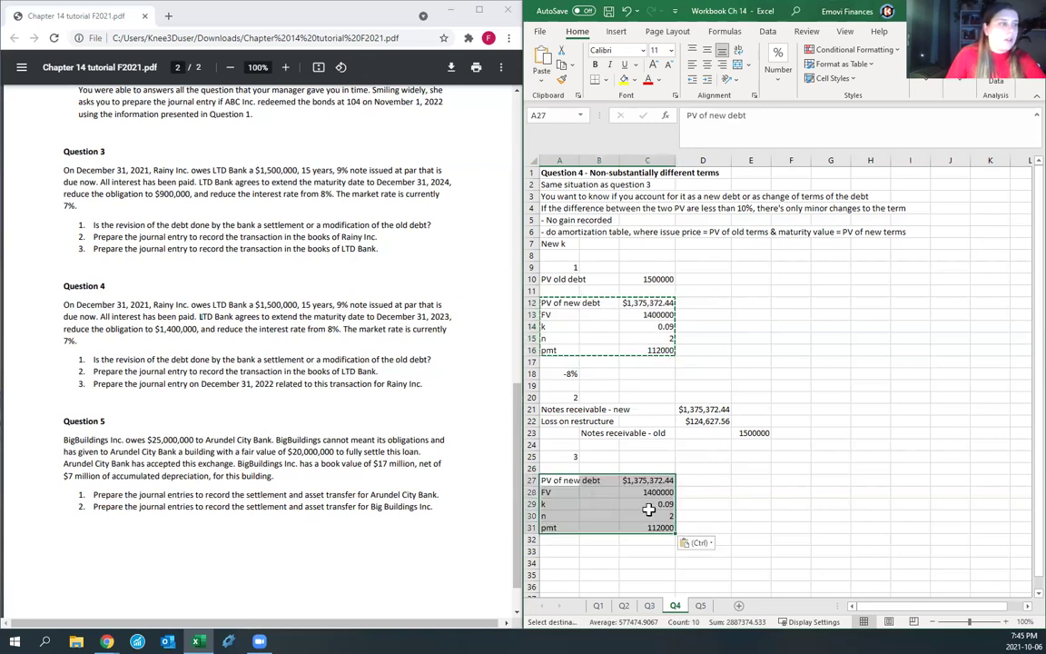
pyautogui.doubleClick(649, 502)
pyautogui.press('BackSpace')
pyautogui.press('BackSpace')
pyautogui.press('BackSpace')
pyautogui.press('BackSpace')
pyautogui.write('.')
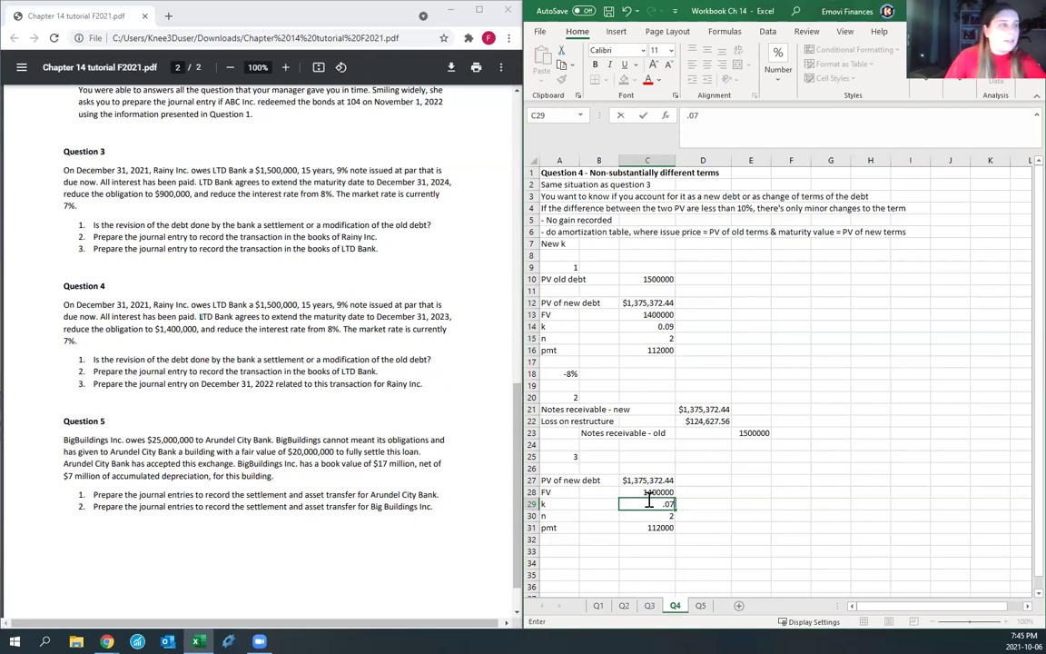
pyautogui.press('Return')
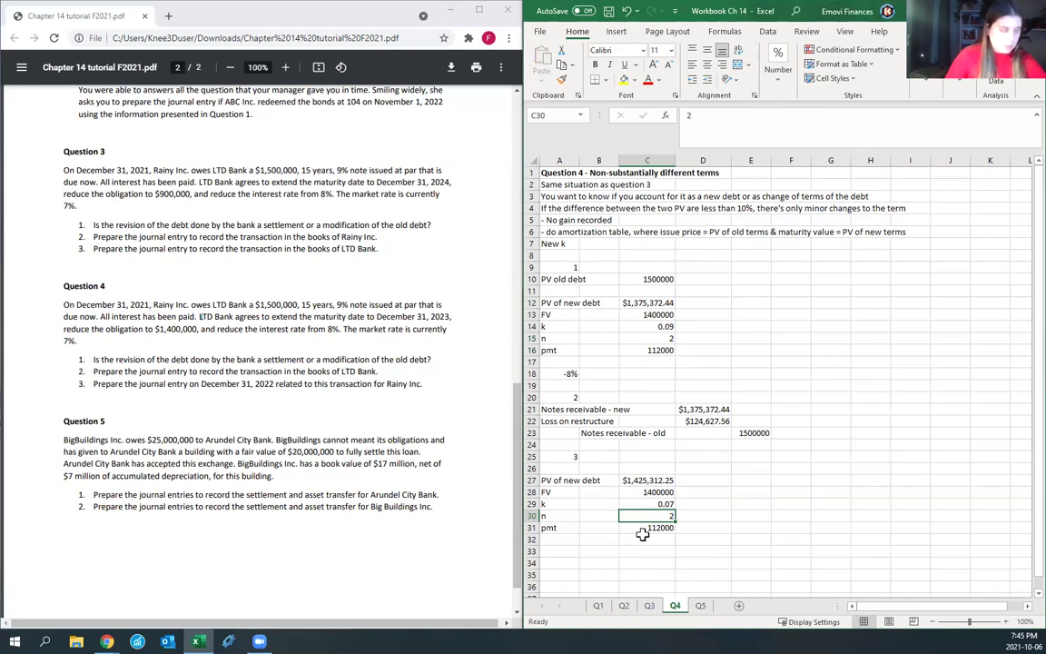
pyautogui.moveTo(560, 483); pyautogui.dragTo(643, 529)
pyautogui.press('Delete')
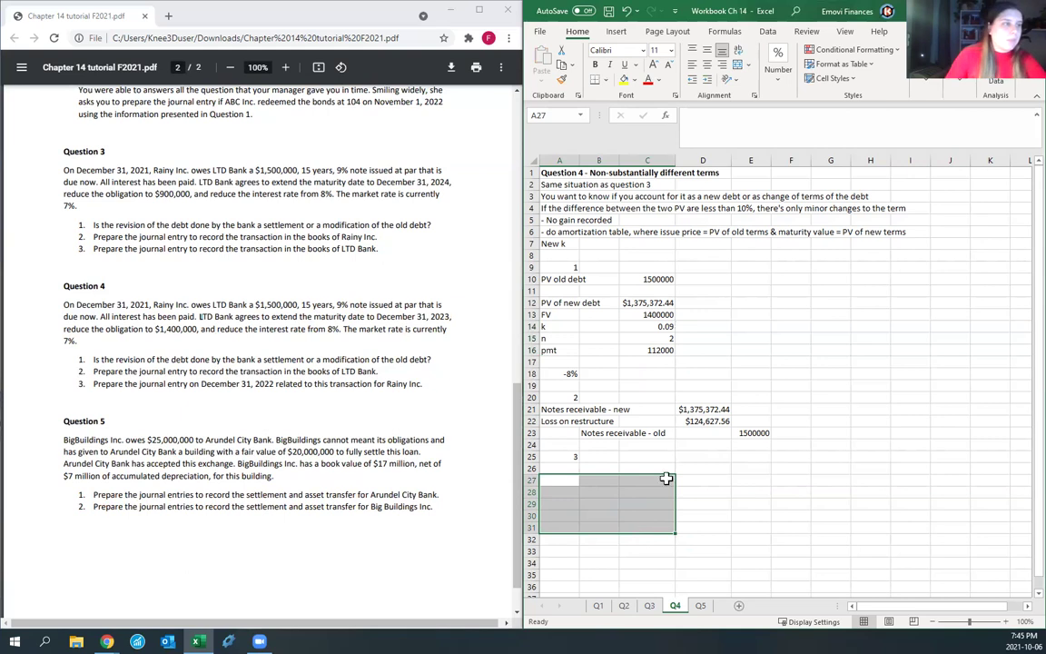
pyautogui.click(648, 504)
# Step: List the amortization table dates Dec 31 2021, Dec 31 2022 and Dec 31 2023 in A27:A29
pyautogui.click(562, 480)
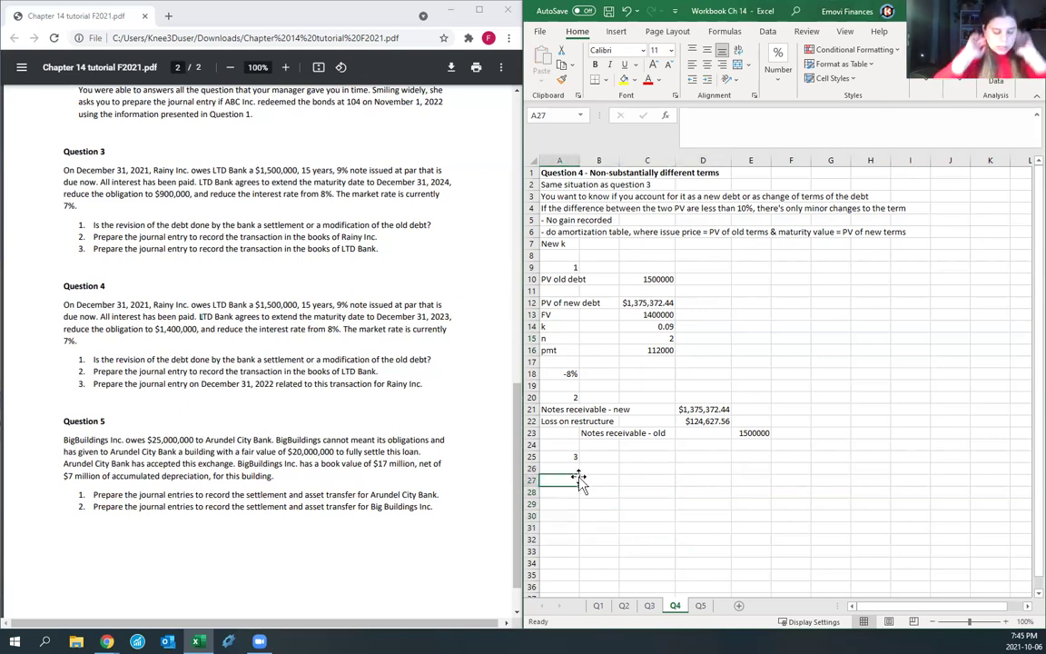
pyautogui.write('De')
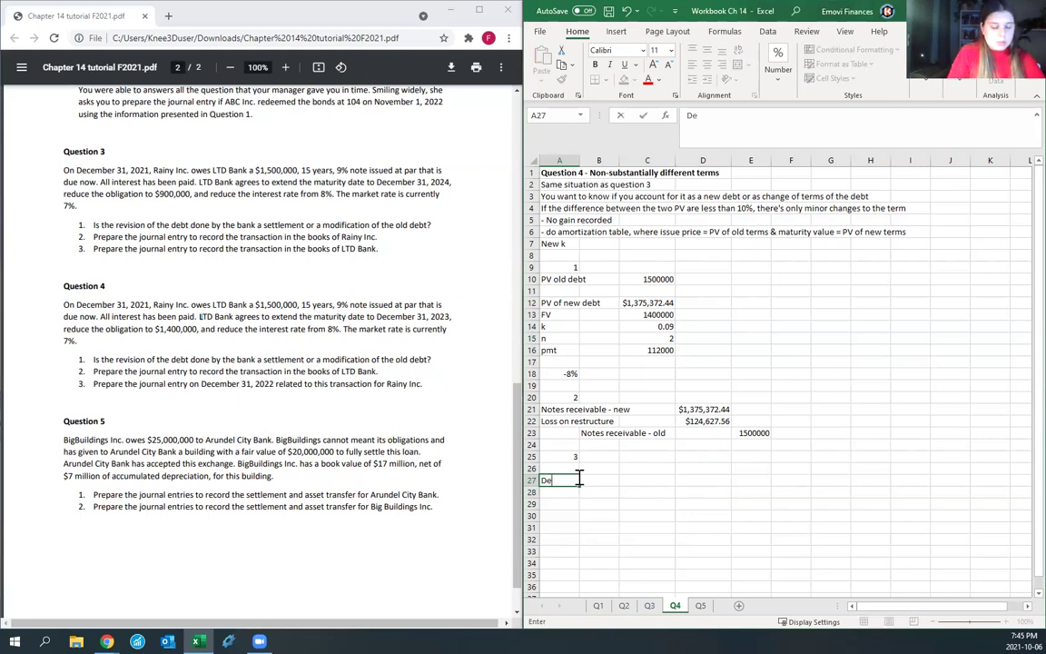
pyautogui.write('c 31 2021')
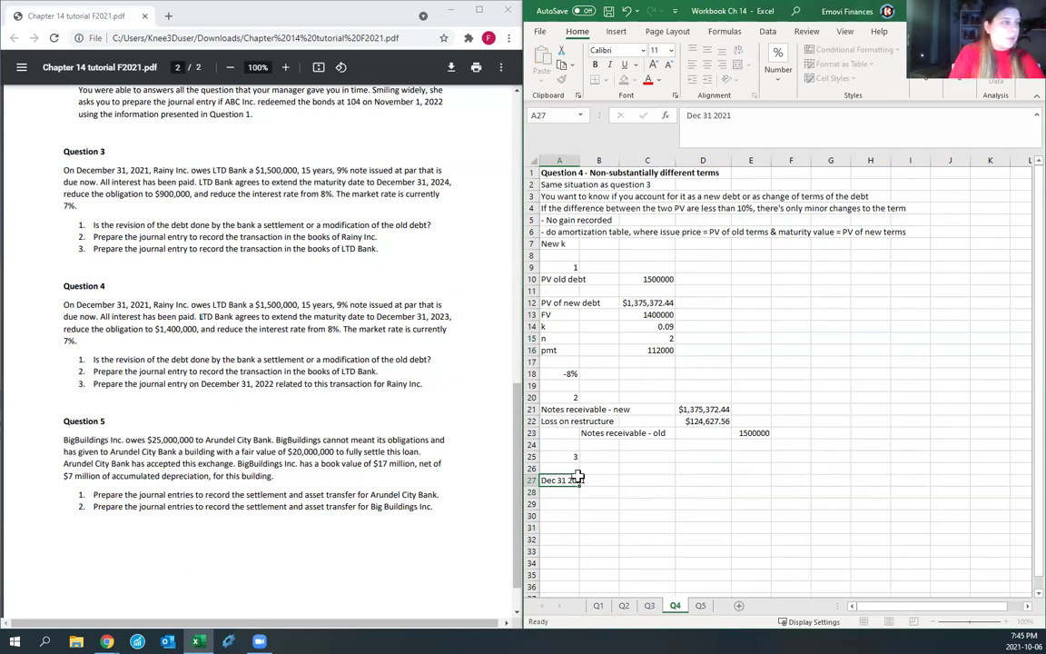
pyautogui.press('Return')
pyautogui.write('Dec 31 2022')
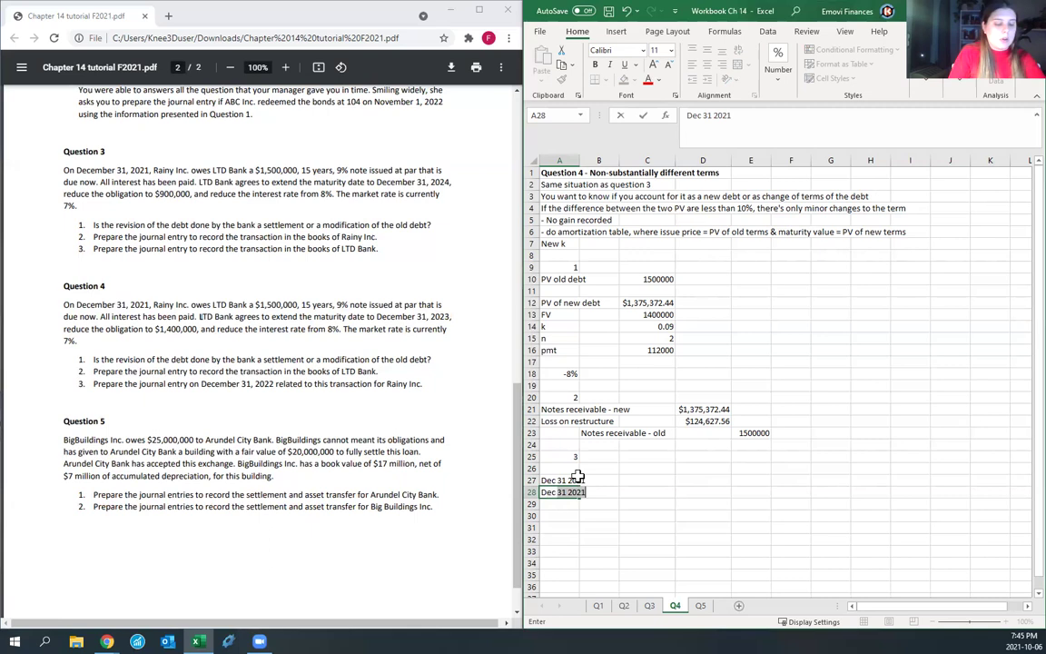
pyautogui.press('Return')
pyautogui.write('Dec 31 2023')
# Step: Enter the amortization table headers Cash, Interest expense, Amortization and Book value in B26:E26
pyautogui.click(572, 479)
pyautogui.click(581, 472)
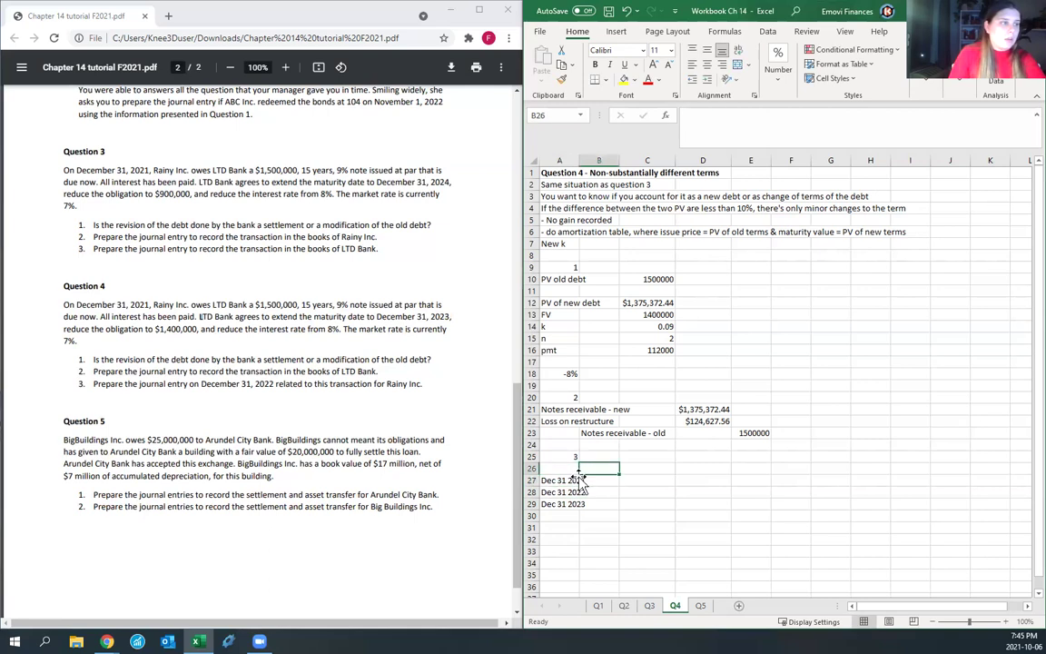
pyautogui.write('Cas')
pyautogui.press('Tab')
pyautogui.write('Interest expense')
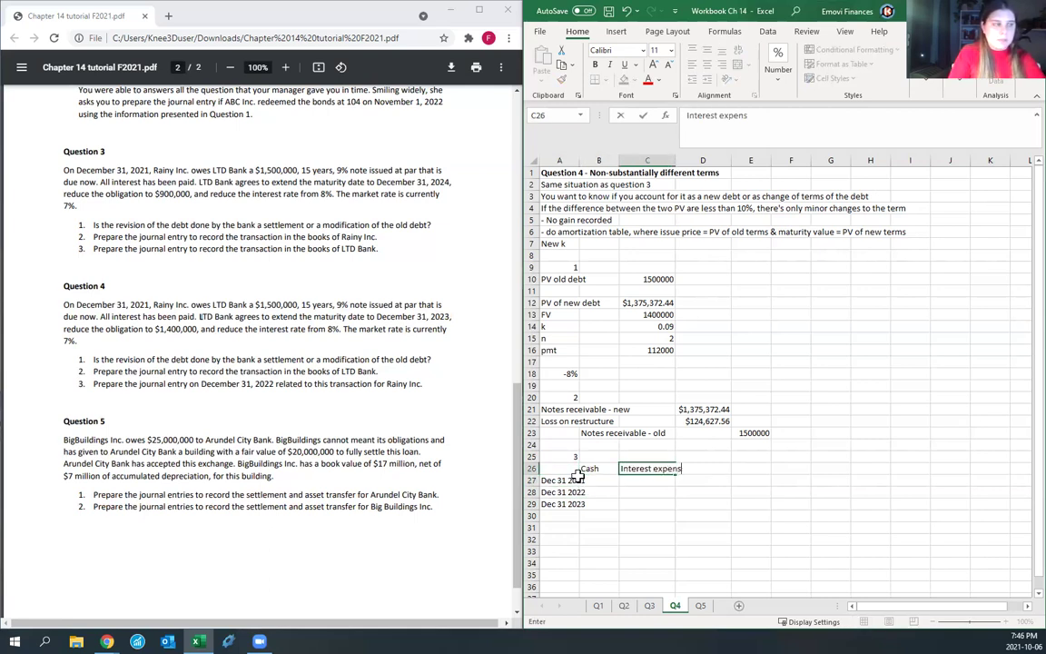
pyautogui.press('Tab')
pyautogui.write('Amortization')
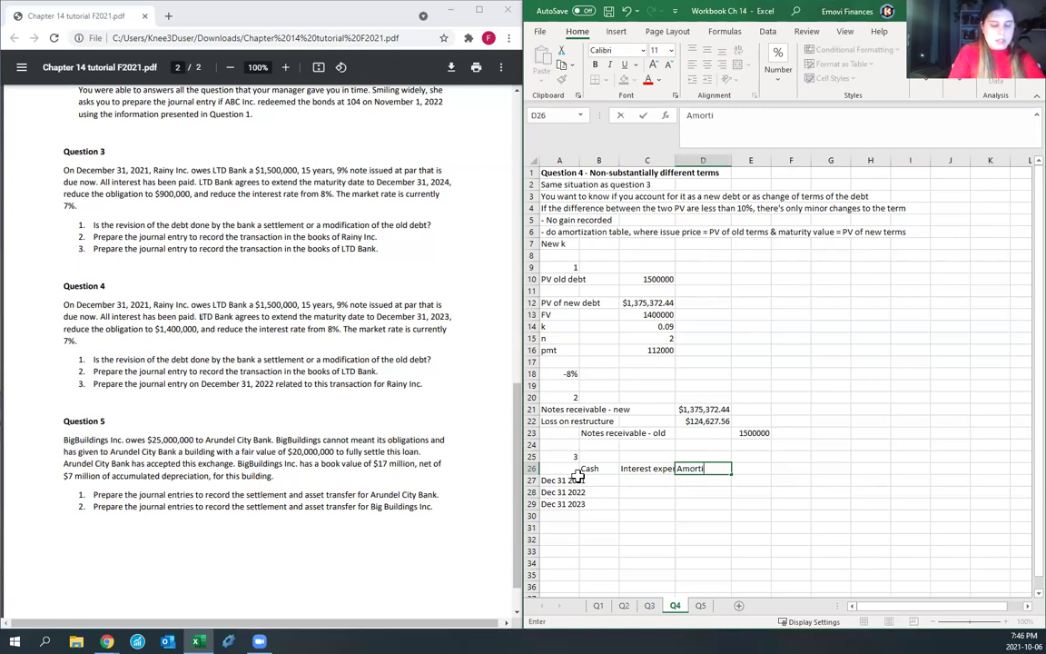
pyautogui.press('Tab')
pyautogui.write('Boo')
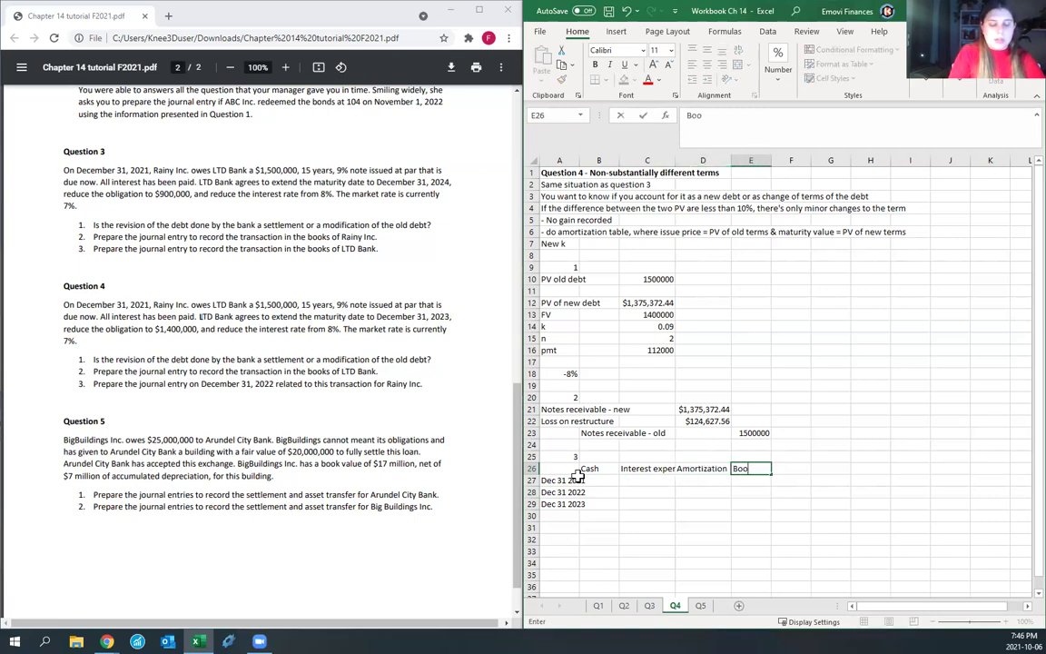
pyautogui.write('k value')
# Step: Enter the book values 1500000 for Dec 31 2021 in E27 and 1400000 for Dec 31 2023 in E29
pyautogui.click(581, 478)
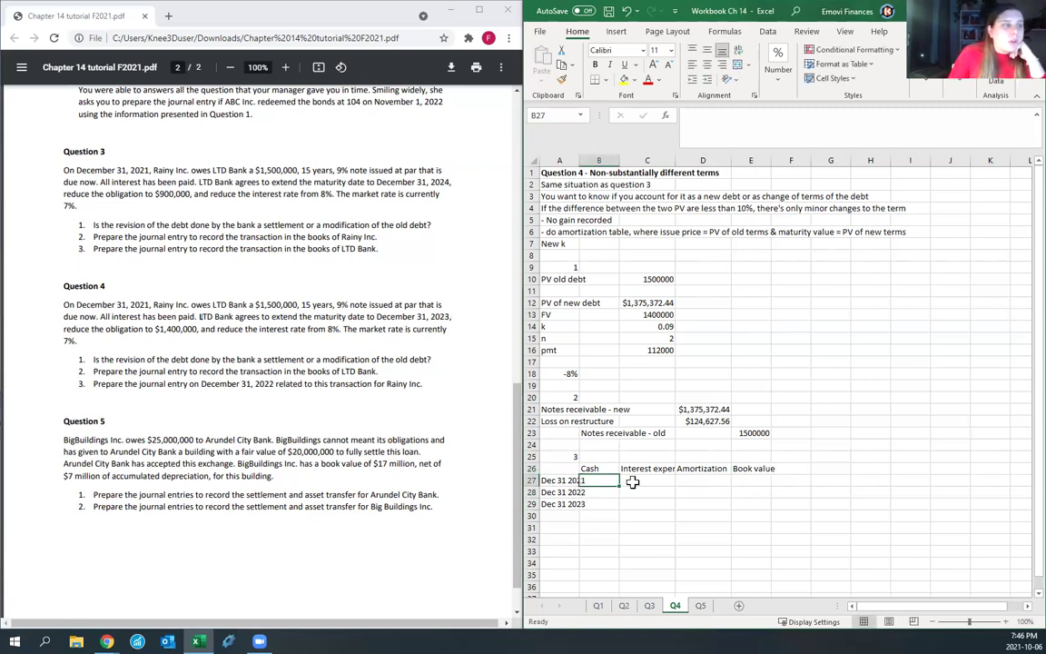
pyautogui.click(752, 480)
pyautogui.write('1500000')
pyautogui.press('Return')
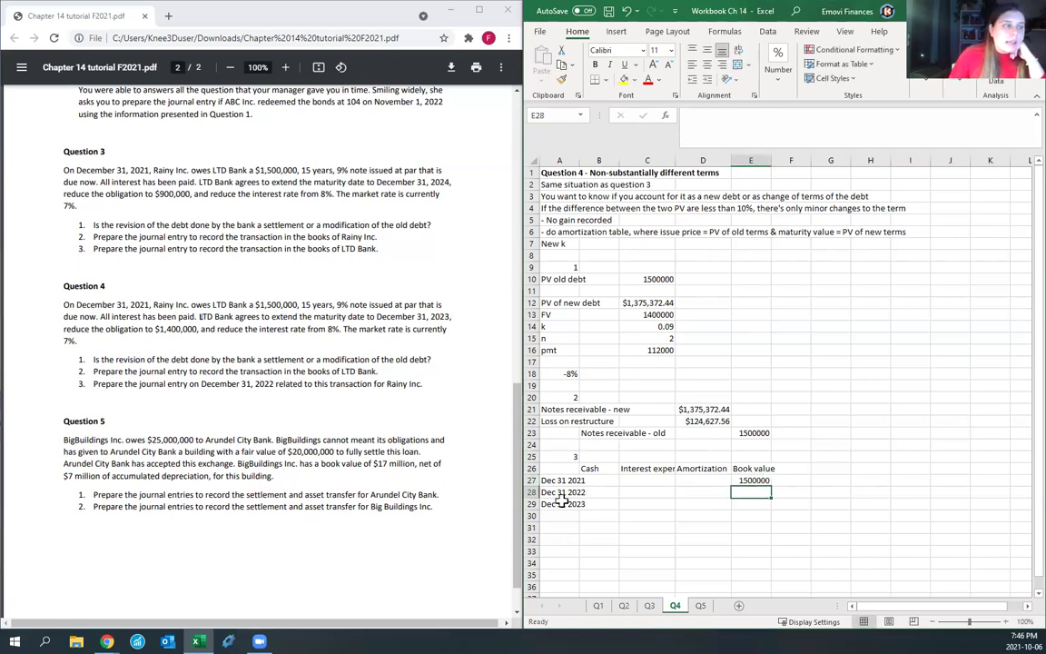
pyautogui.click(757, 507)
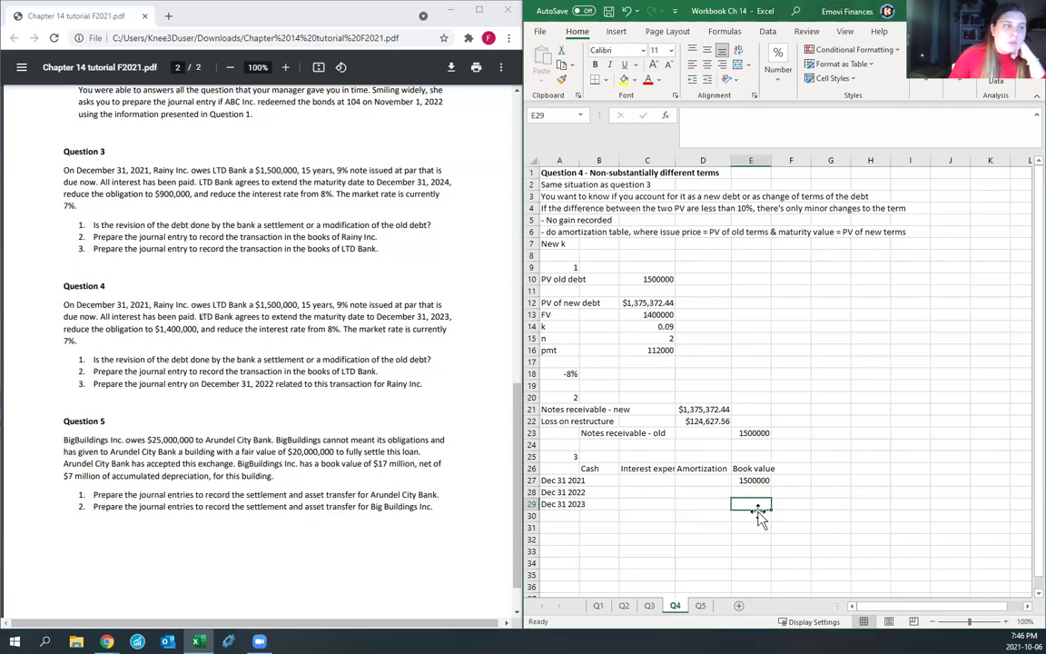
pyautogui.write('1400000')
pyautogui.press('Return')
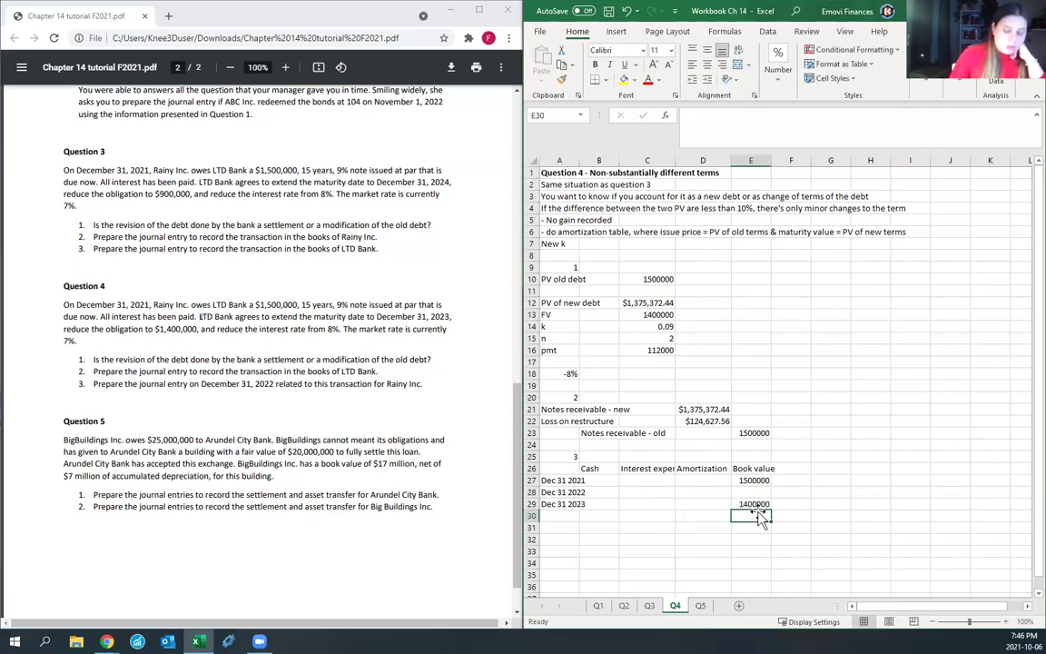
# Step: Calculate the Dec 31 2022 cash payment in B28 as =.08*E29
pyautogui.click(602, 492)
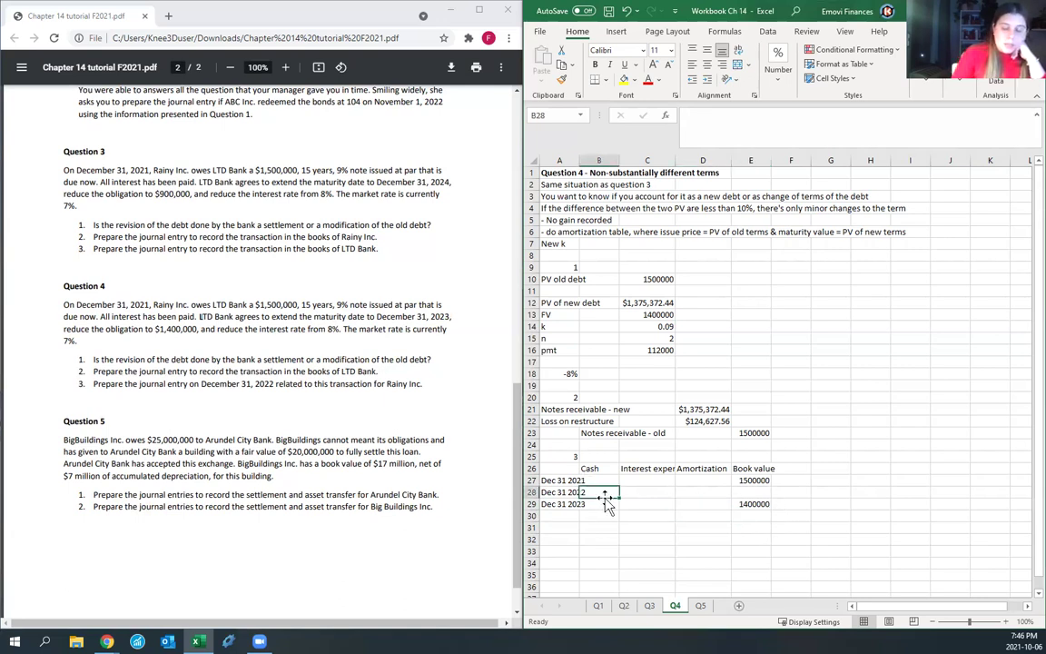
pyautogui.write('=')
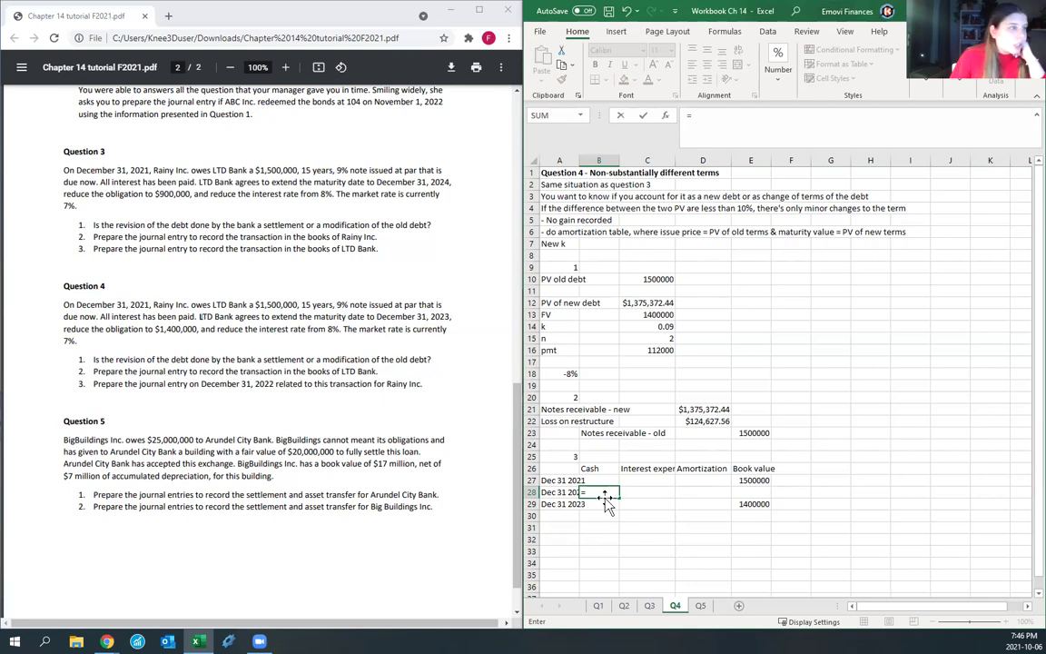
pyautogui.write('.08*')
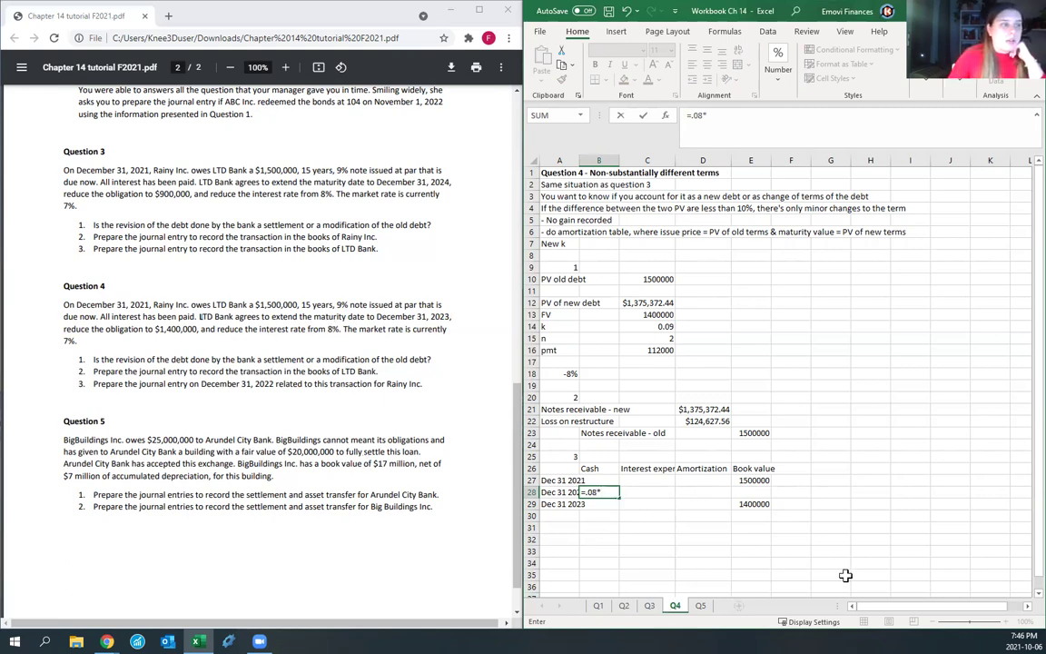
pyautogui.click(753, 504)
pyautogui.press('Return')
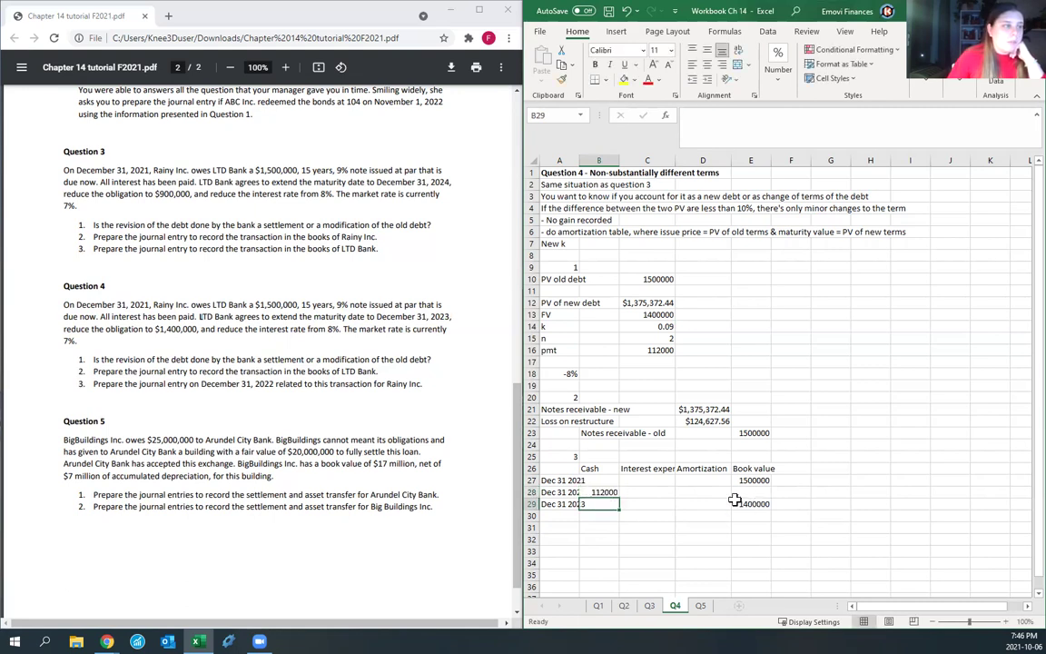
# Step: Make the E29 reference in B28's cash formula absolute ($E$29) and copy the formula to B29
pyautogui.click(727, 116)
pyautogui.press('F4')
pyautogui.hotkey('ctrl', 'Return')
pyautogui.hotkey('ctrl', 'c')
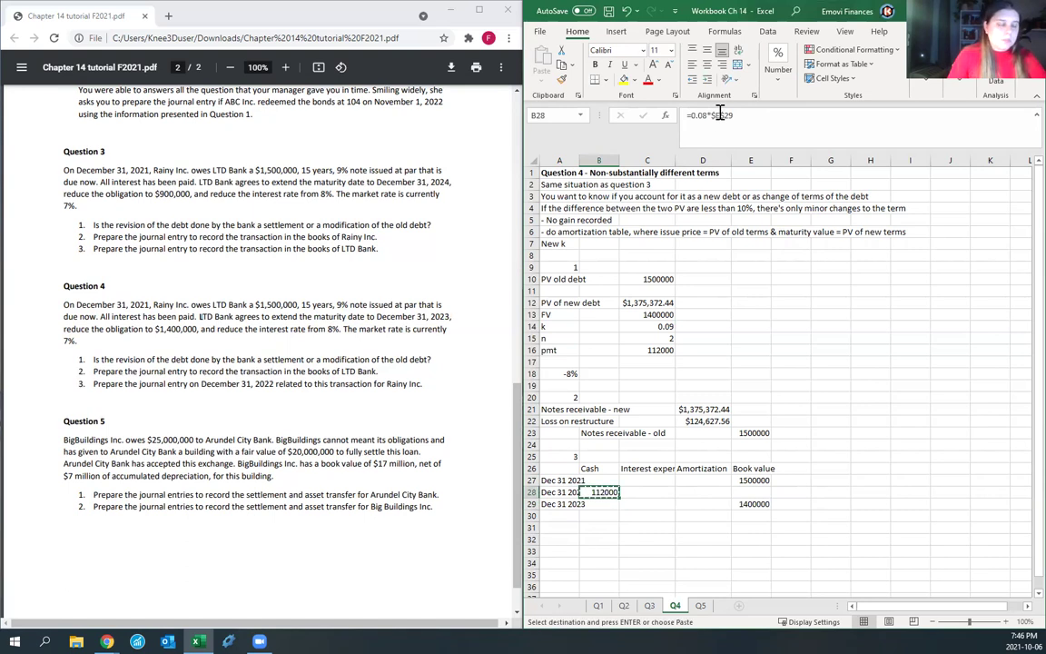
pyautogui.press('Down')
pyautogui.hotkey('ctrl', 'v')
pyautogui.press('Escape')
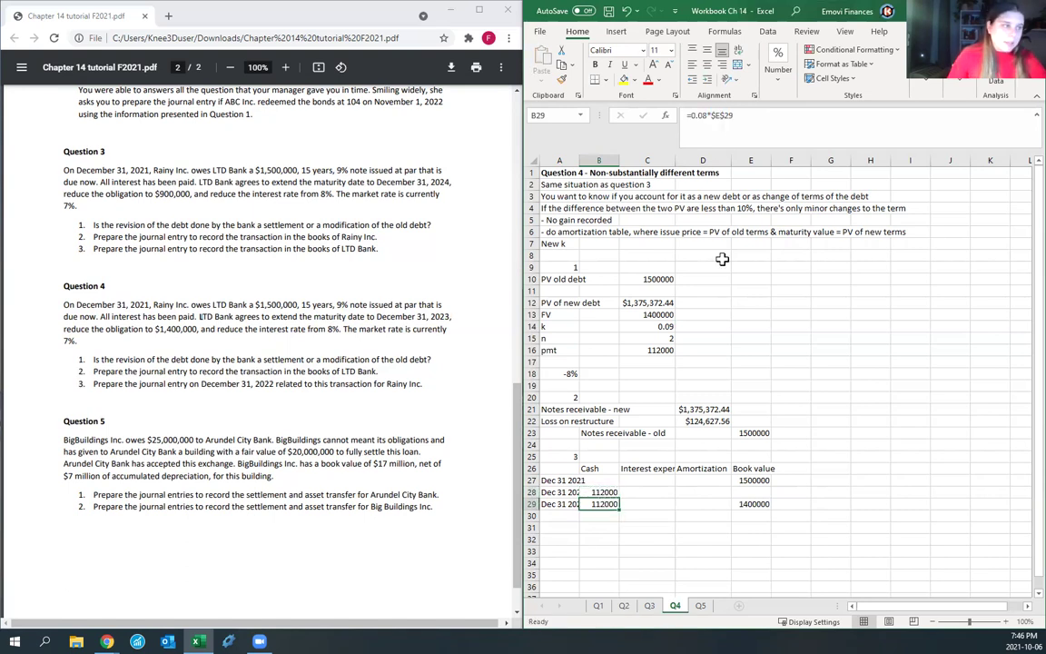
pyautogui.click(648, 491)
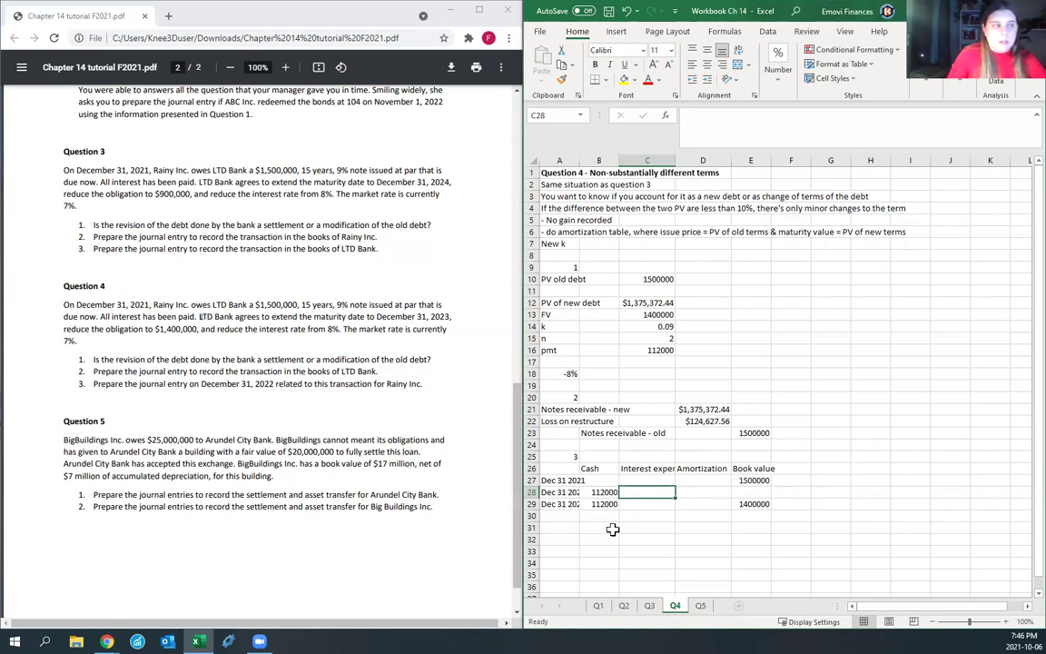
pyautogui.click(569, 525)
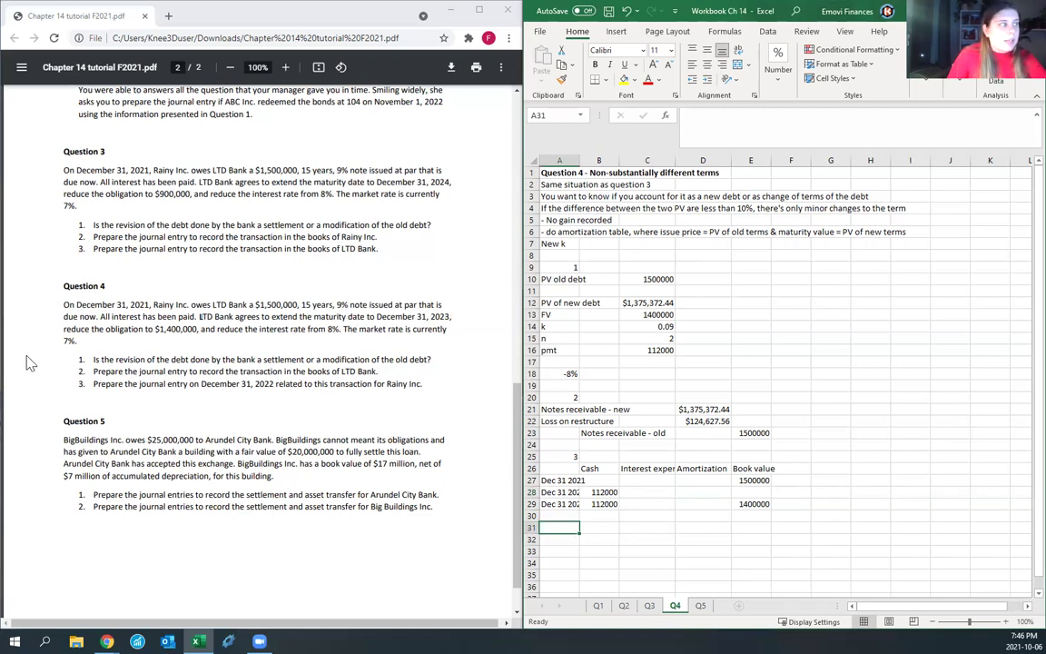
pyautogui.moveTo(78, 338); pyautogui.dragTo(56, 348)
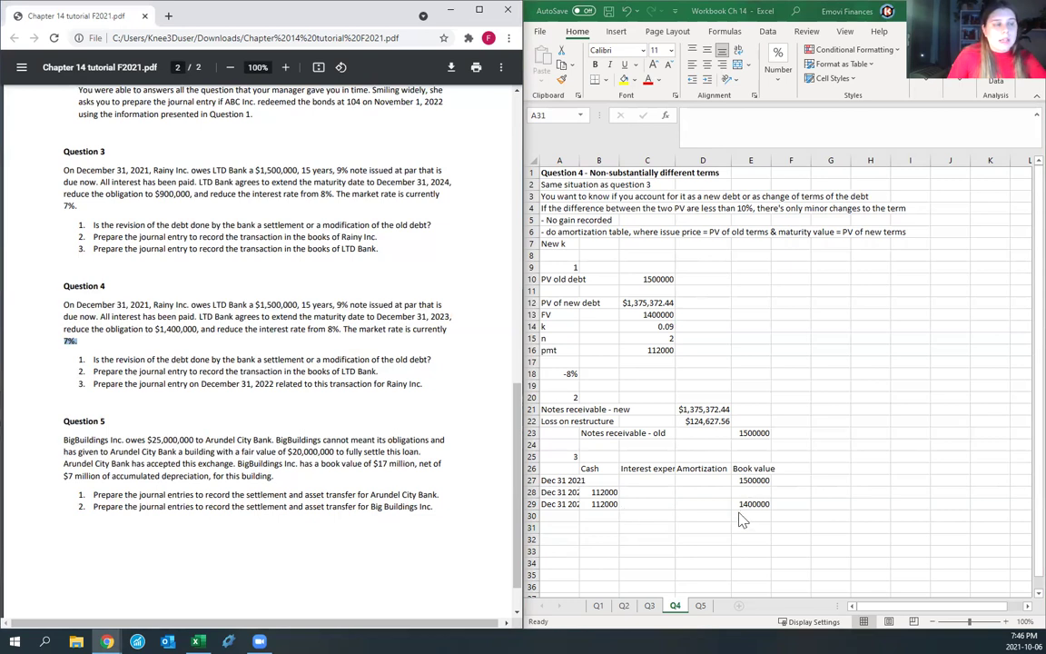
pyautogui.hotkey('alt', 'Tab')
pyautogui.click(737, 481)
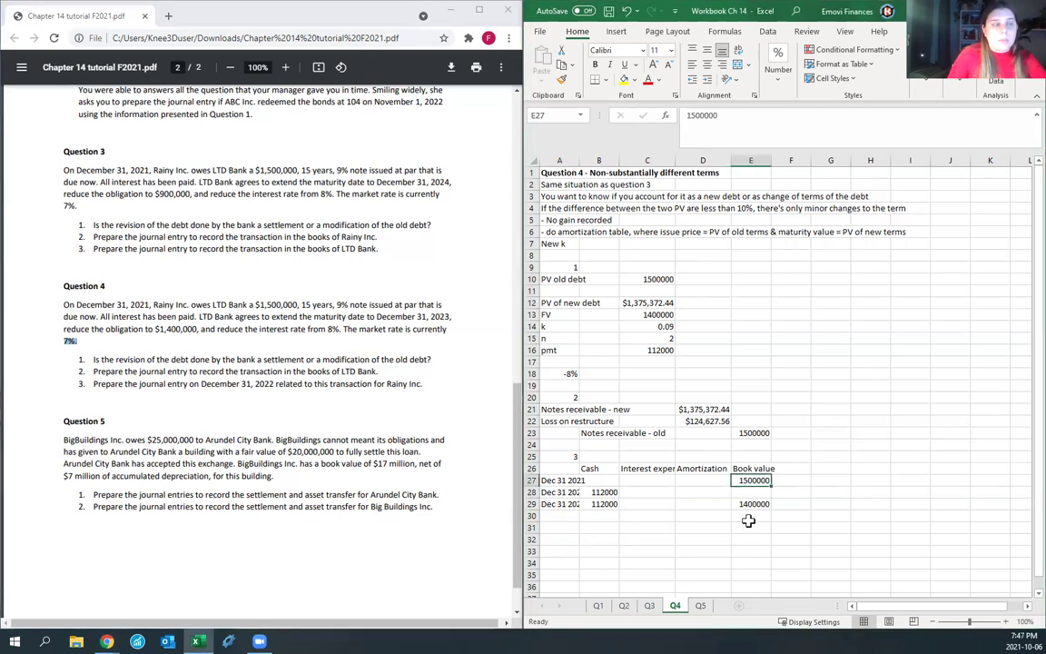
pyautogui.click(740, 504)
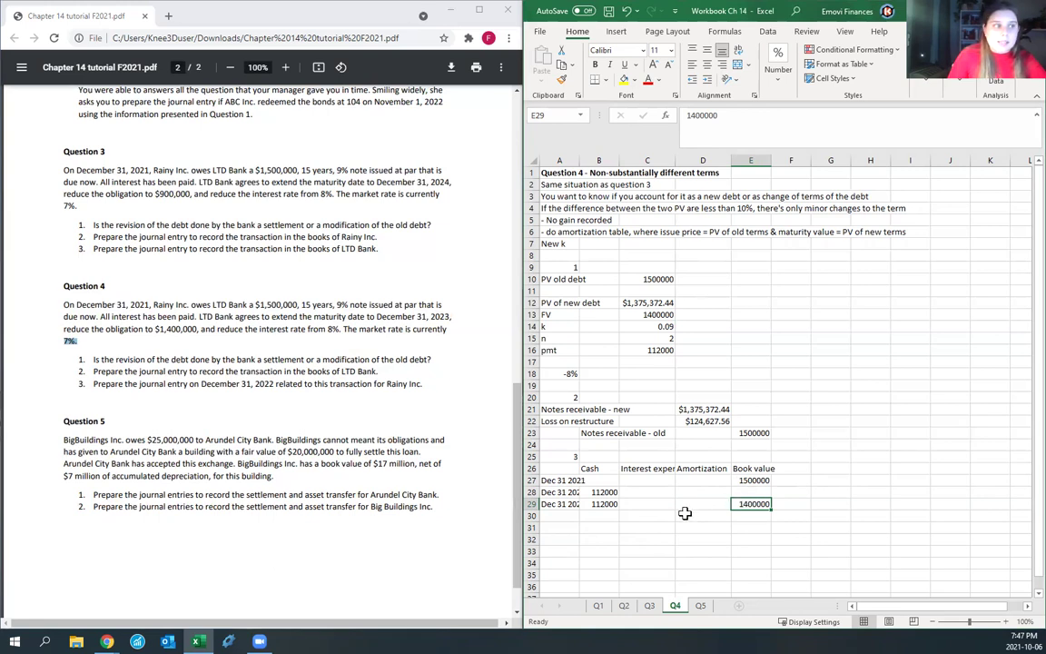
# Step: Enter the label PV in A31 and its value 1500000 in B31
pyautogui.click(570, 529)
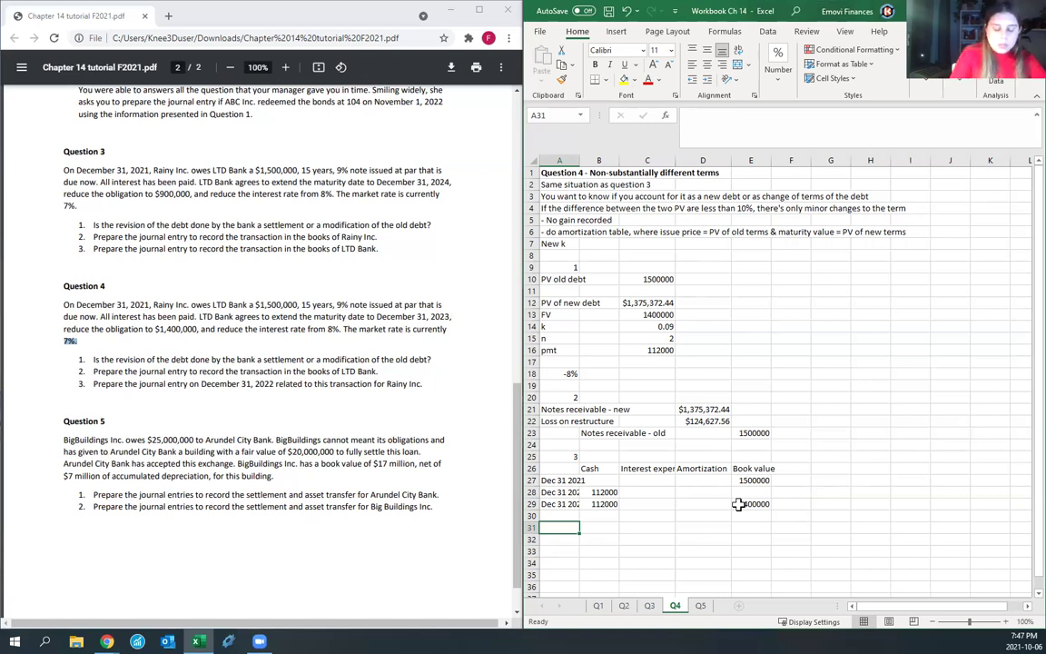
pyautogui.write('PV')
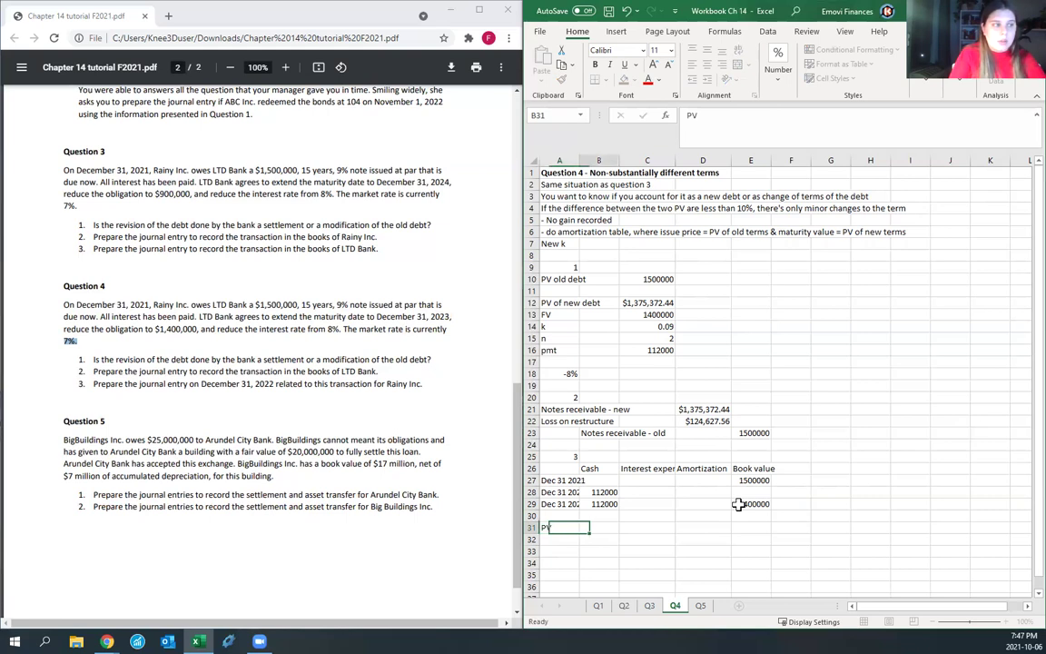
pyautogui.press('Tab')
pyautogui.write('150')
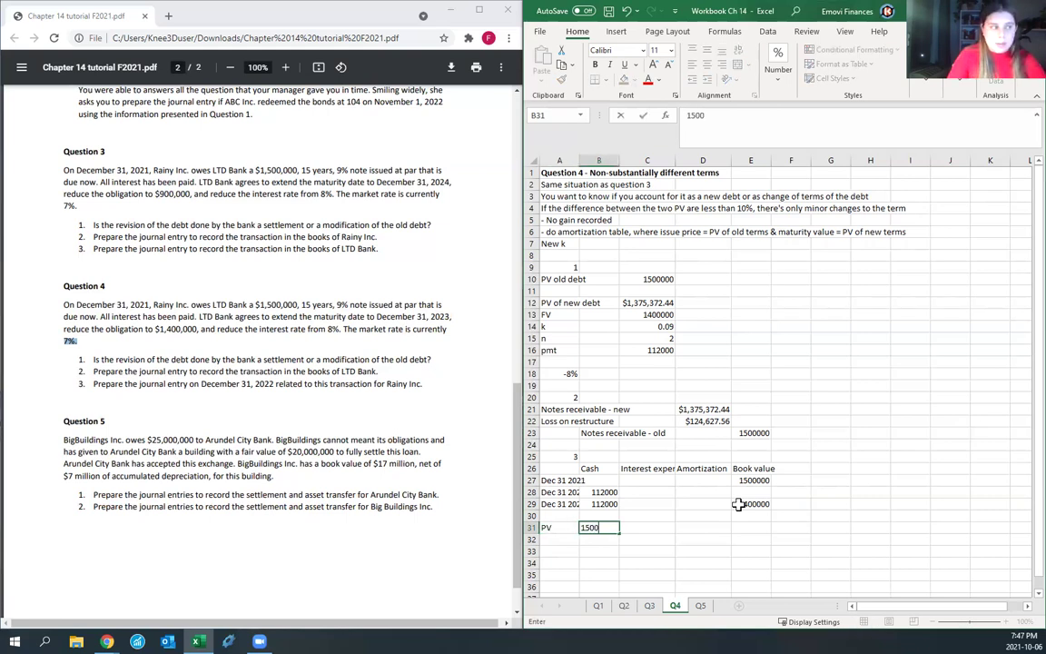
pyautogui.press('Return')
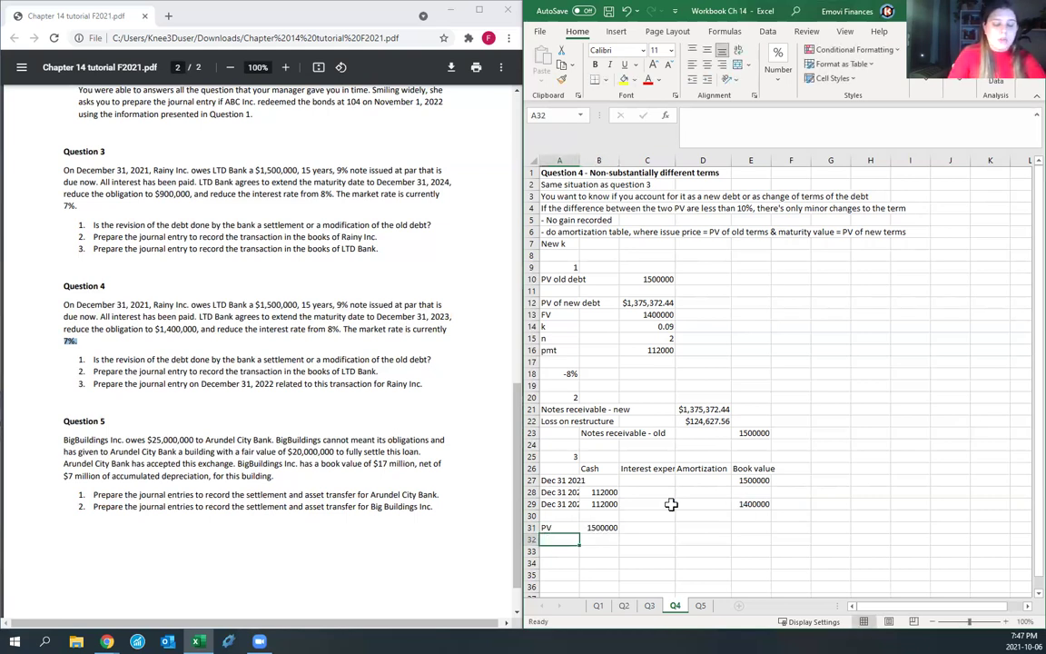
# Step: Enter the labels FV and n in A32:A33 with the values 1400000 and 2 beside them
pyautogui.write('FV')
pyautogui.press('Tab')
pyautogui.write('140')
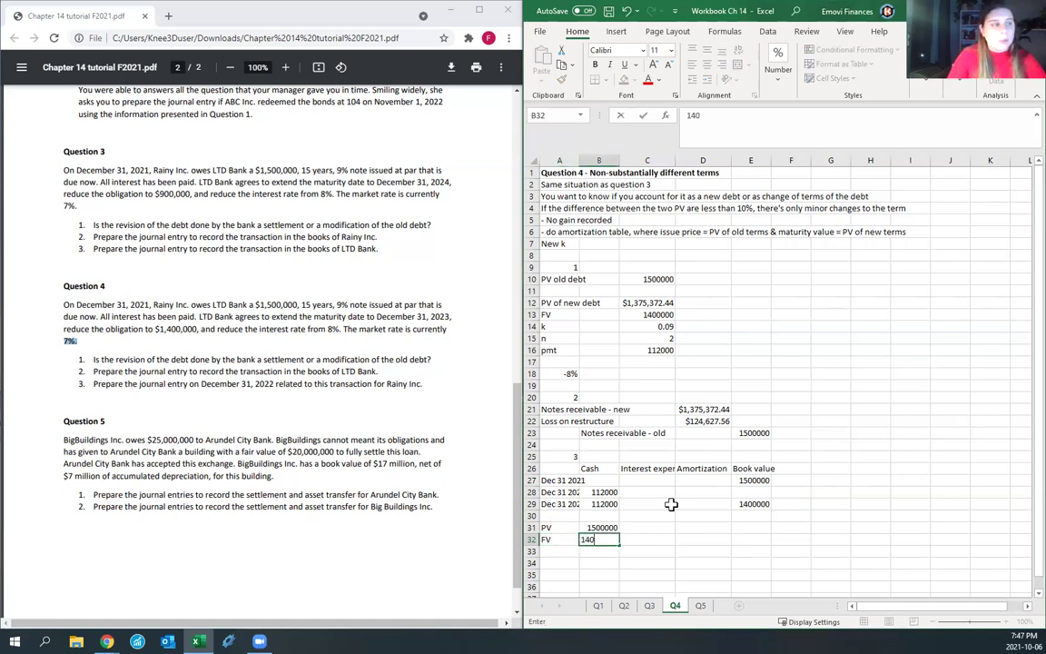
pyautogui.write('0000')
pyautogui.press('Return')
pyautogui.write('n')
pyautogui.press('Tab')
pyautogui.write('2')
pyautogui.press('Return')
# Step: Enter the label pmt in A34 and its value 112000 in B34
pyautogui.write('pmt')
pyautogui.press('Tab')
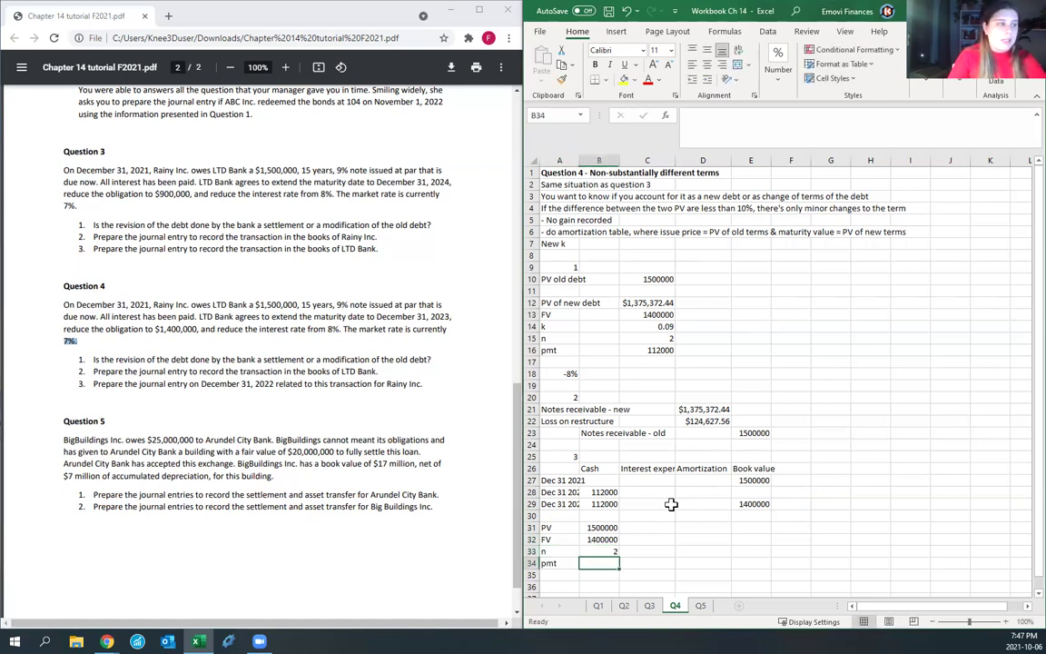
pyautogui.write('112000')
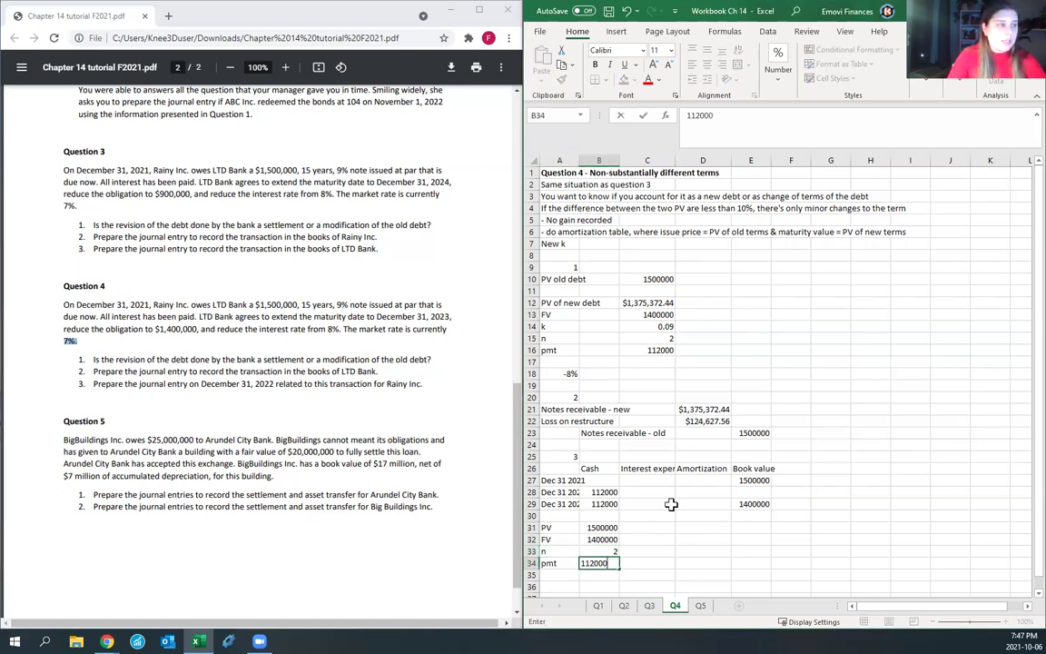
pyautogui.press('Return')
# Step: Label A35 as k and calculate the new rate in B35 with =RATE(B33,B34,-B31,B32,0)
pyautogui.write('k')
pyautogui.press('Tab')
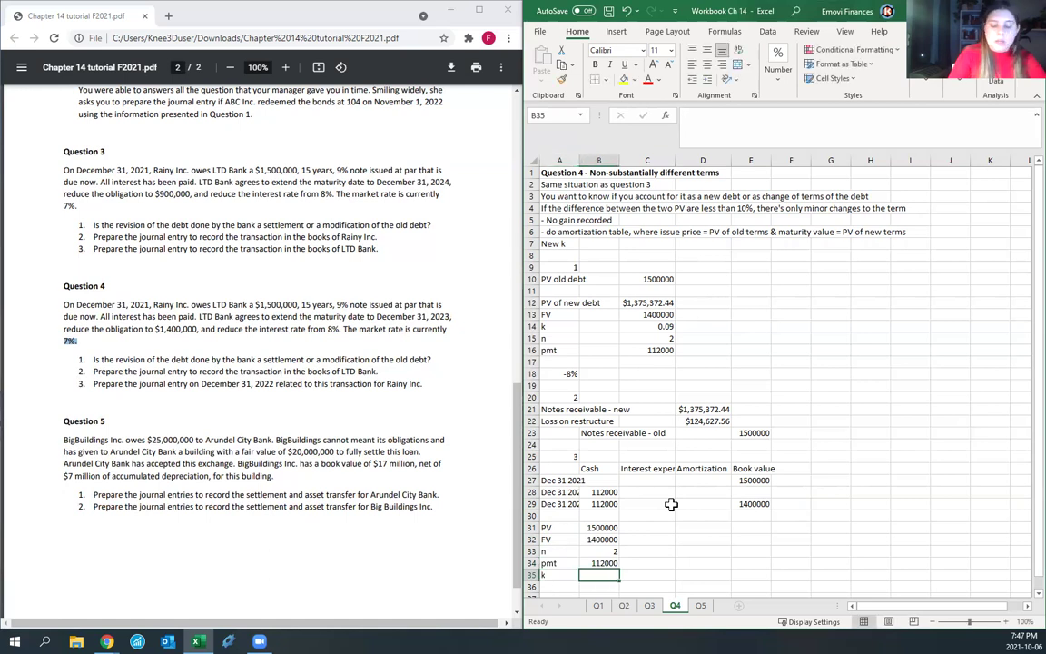
pyautogui.write('=rate')
pyautogui.press('Tab')
pyautogui.click(603, 551)
pyautogui.write(',')
pyautogui.click(589, 562)
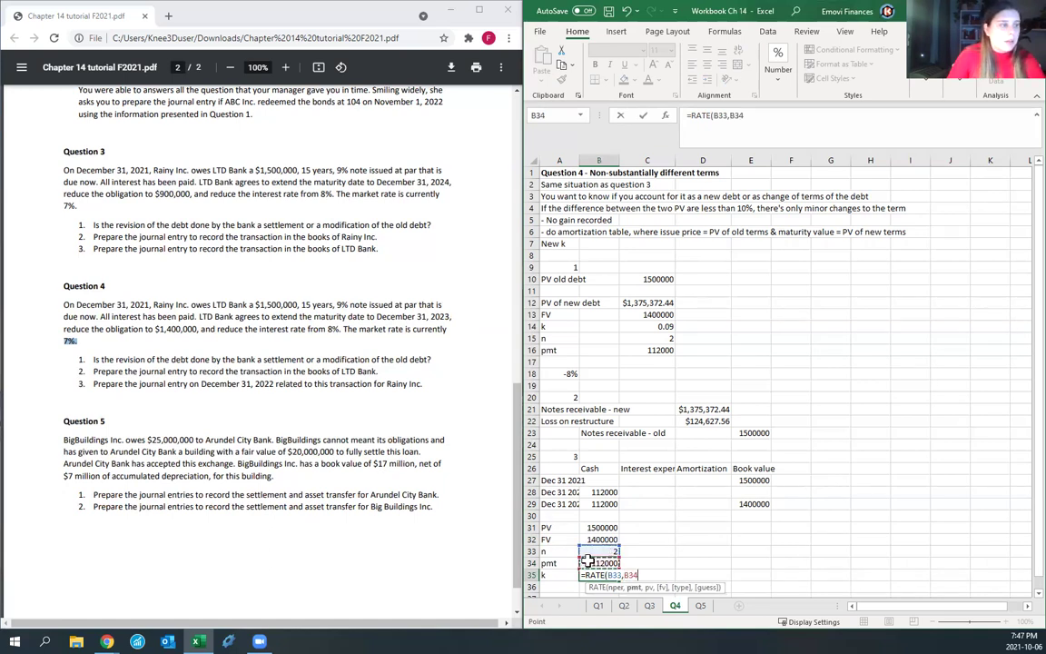
pyautogui.write(',-')
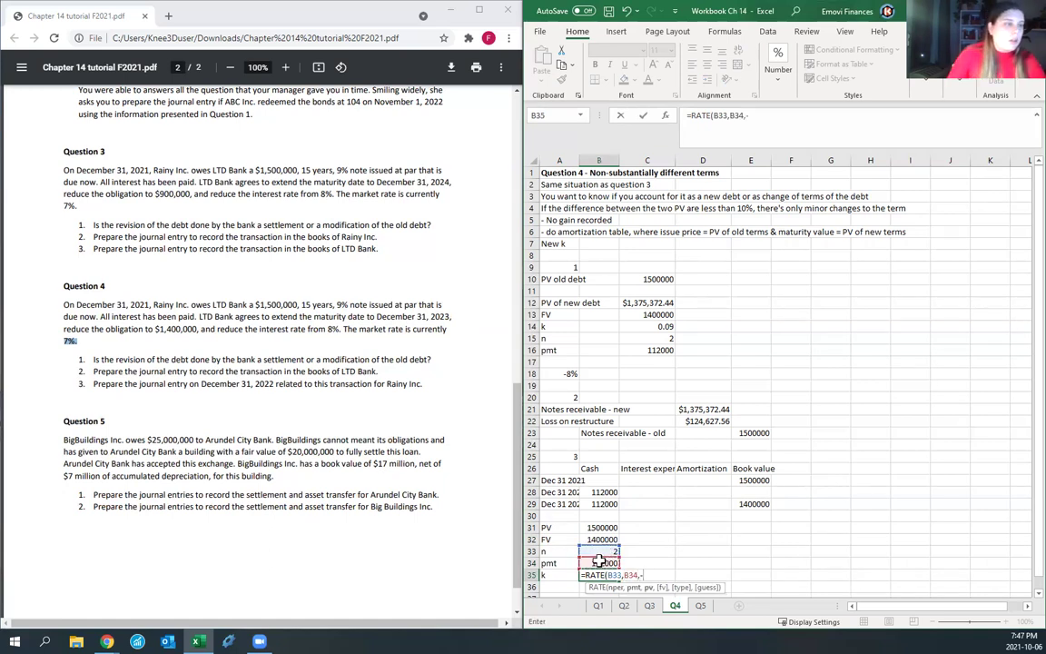
pyautogui.write('B31,')
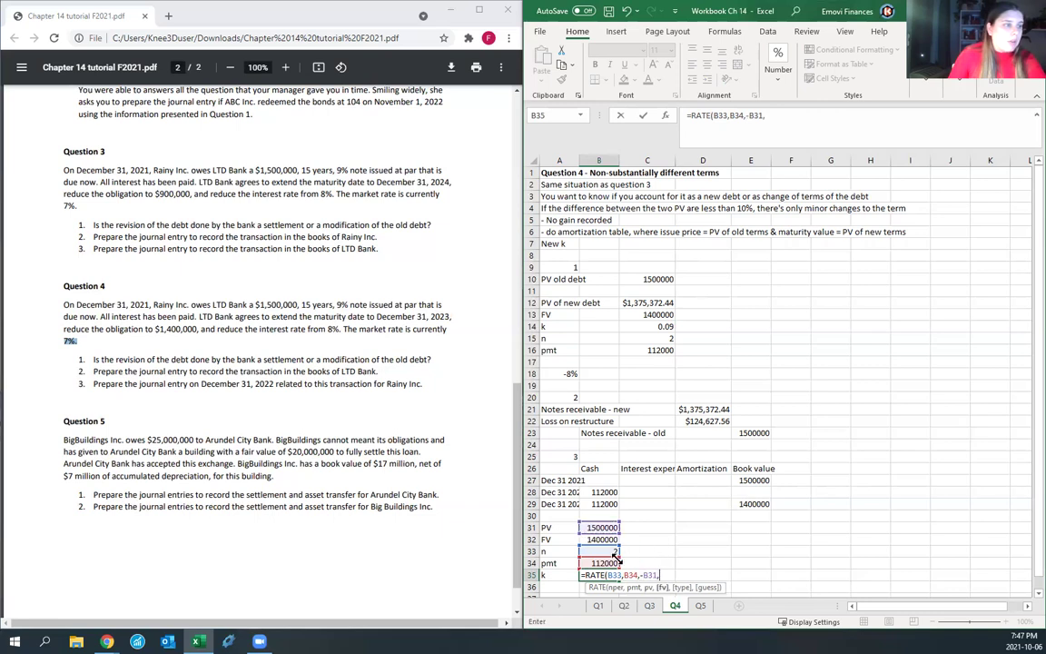
pyautogui.click(591, 541)
pyautogui.write(',')
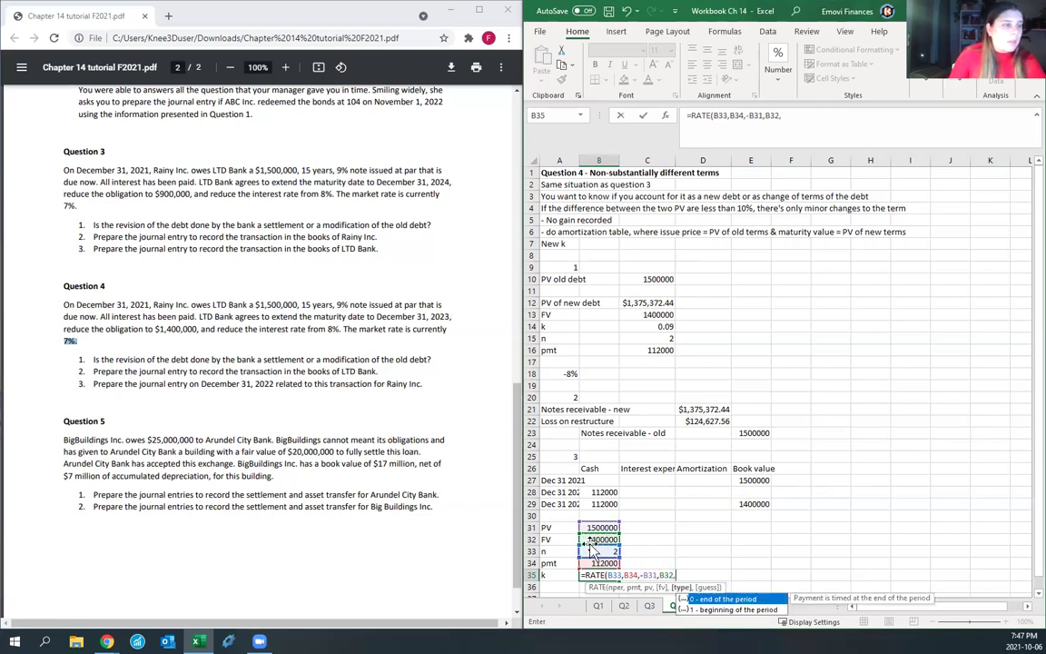
pyautogui.write('0')
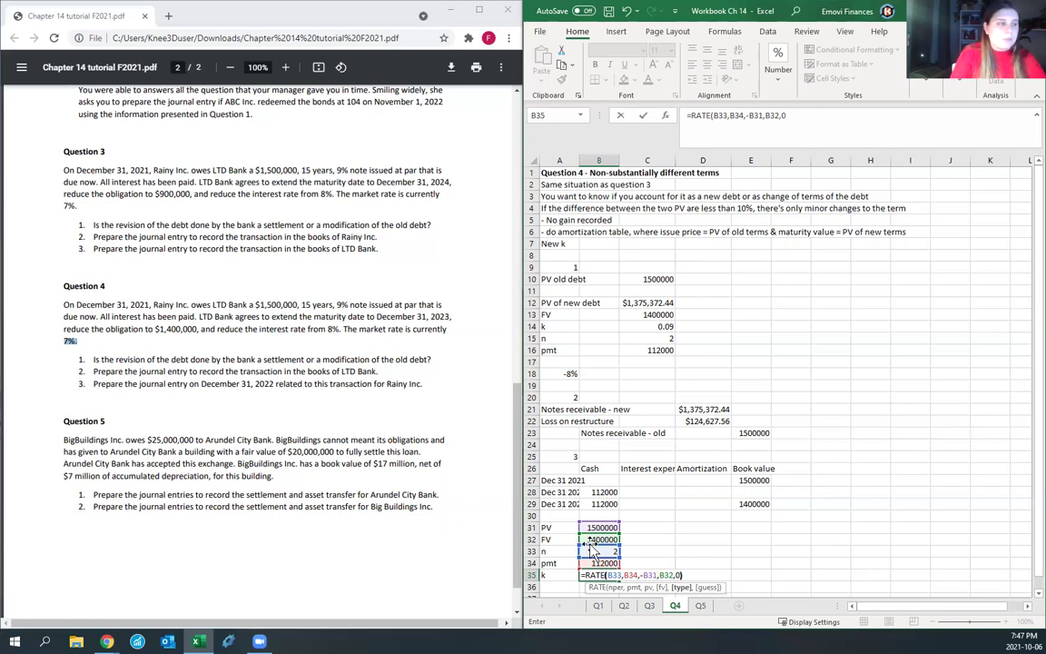
pyautogui.press('Return')
pyautogui.click(612, 577)
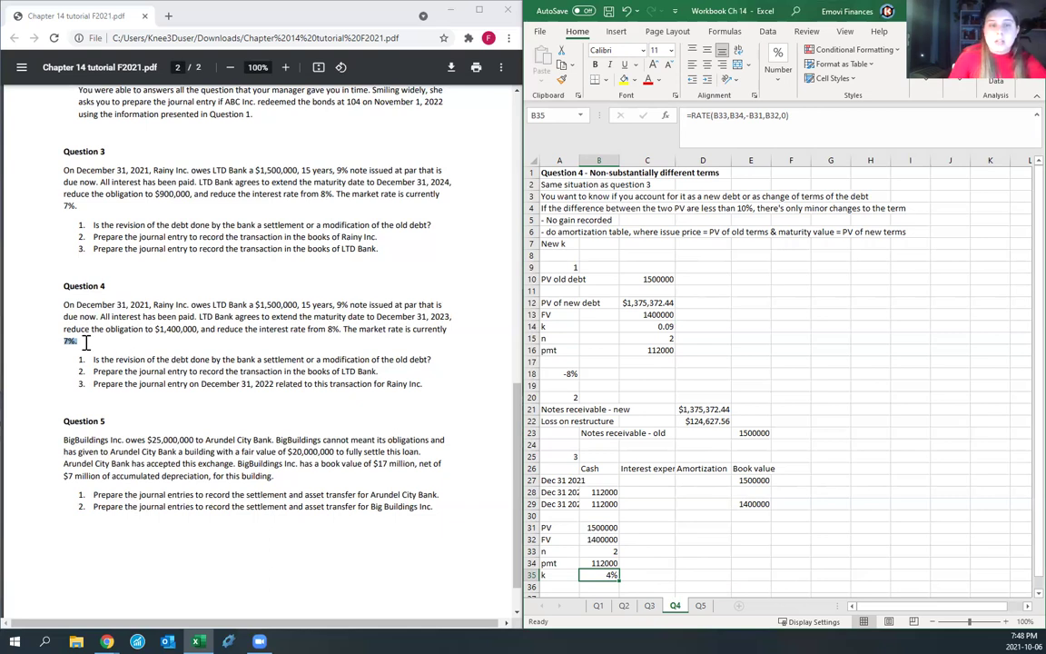
# Step: Calculate the Dec 31 2022 interest expense in C28 as =B35*E27
pyautogui.click(657, 493)
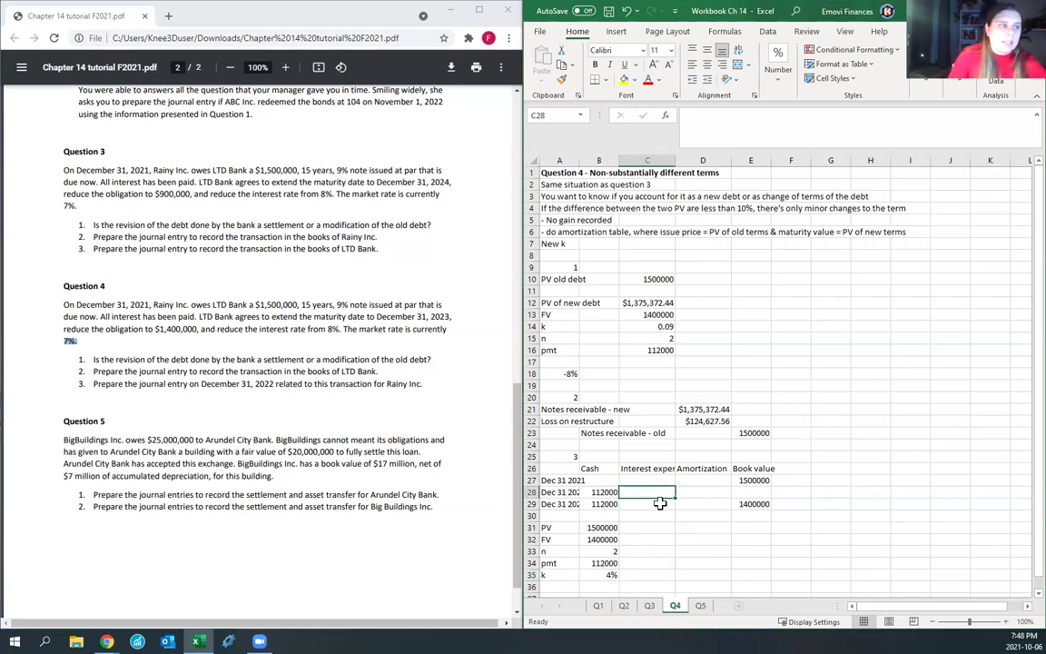
pyautogui.write('=')
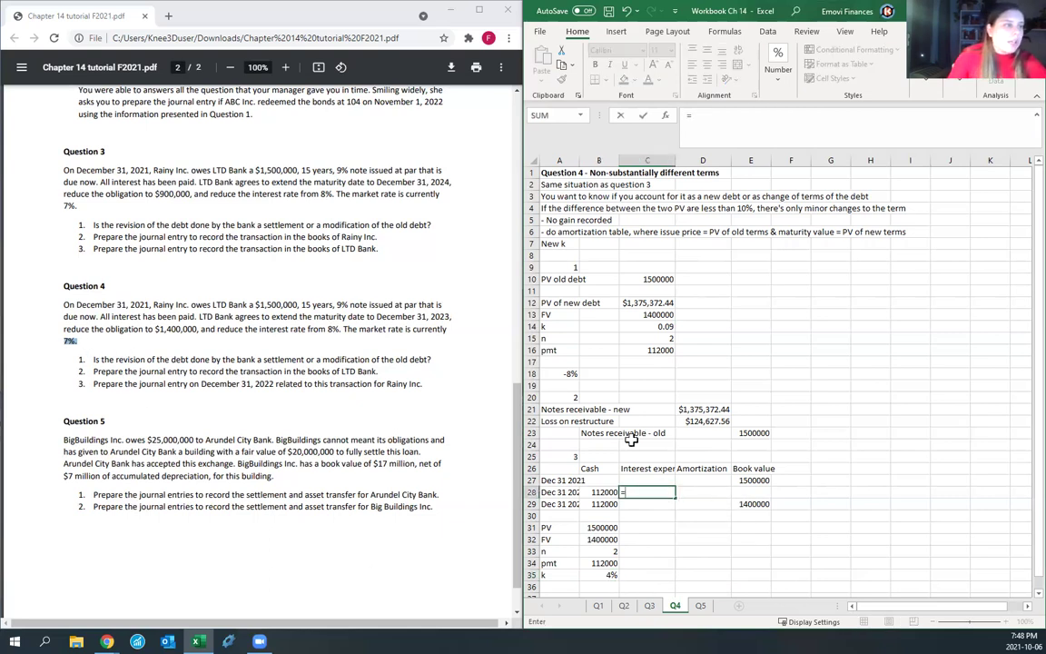
pyautogui.click(601, 576)
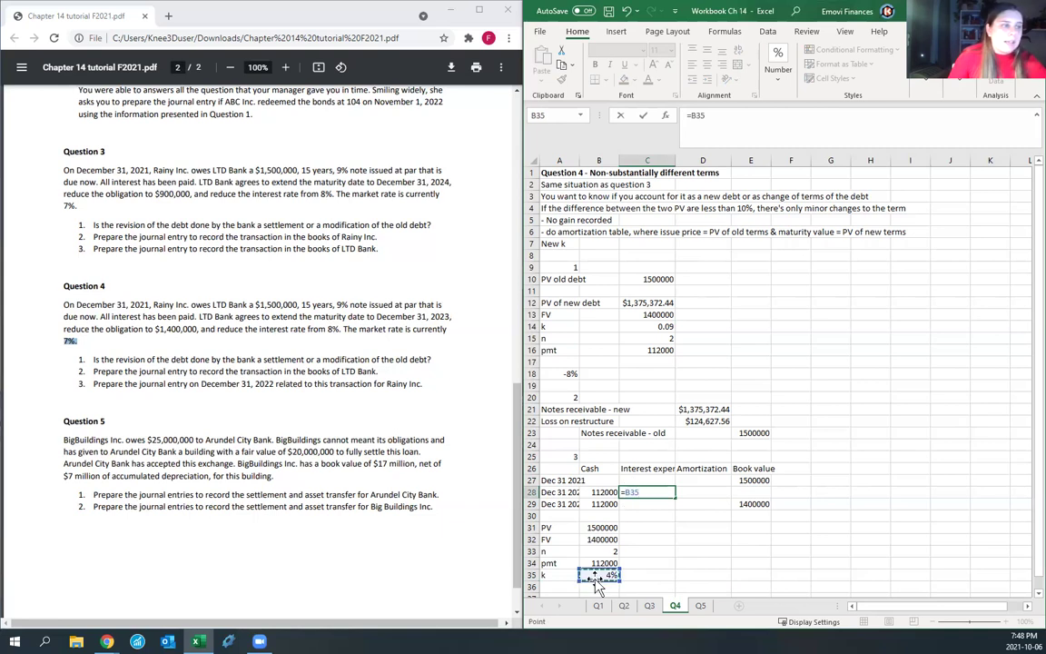
pyautogui.write('*')
pyautogui.click(752, 480)
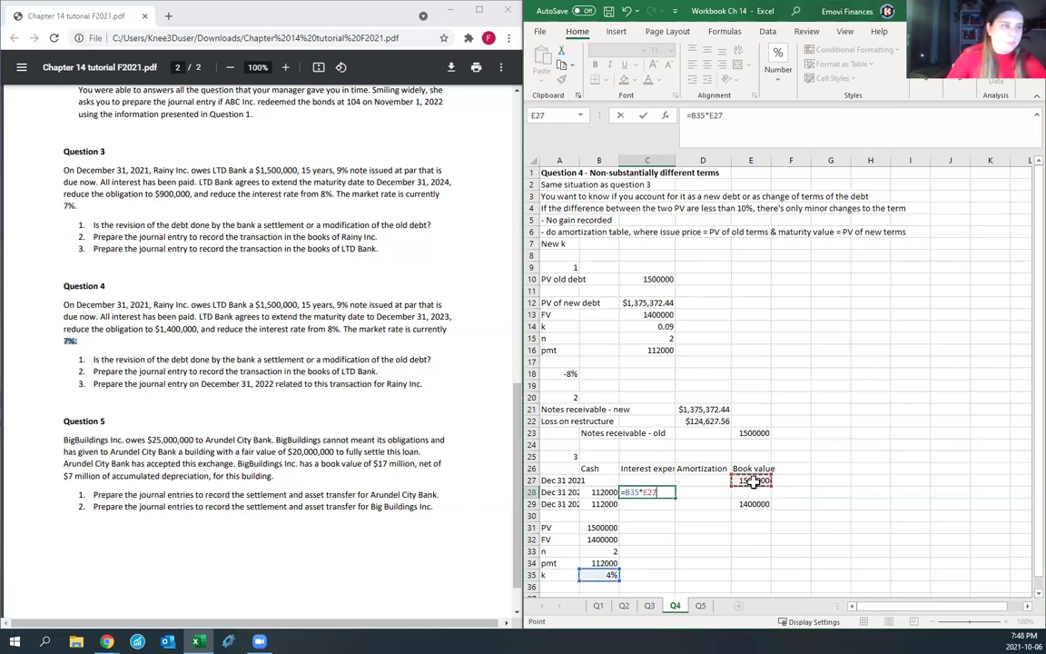
pyautogui.press('Return')
# Step: Calculate the Dec 31 2022 amortization in D28 as cash minus interest expense, =B28-C28
pyautogui.click(714, 492)
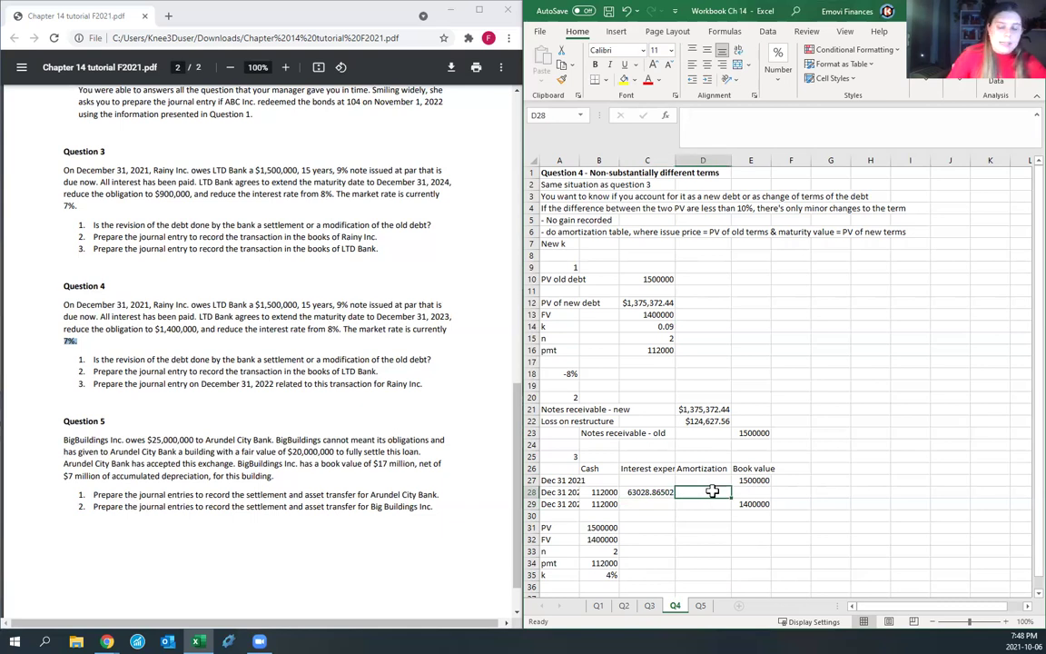
pyautogui.write('=')
pyautogui.click(595, 492)
pyautogui.write('-')
pyautogui.click(647, 491)
pyautogui.press('Return')
pyautogui.press('Return')
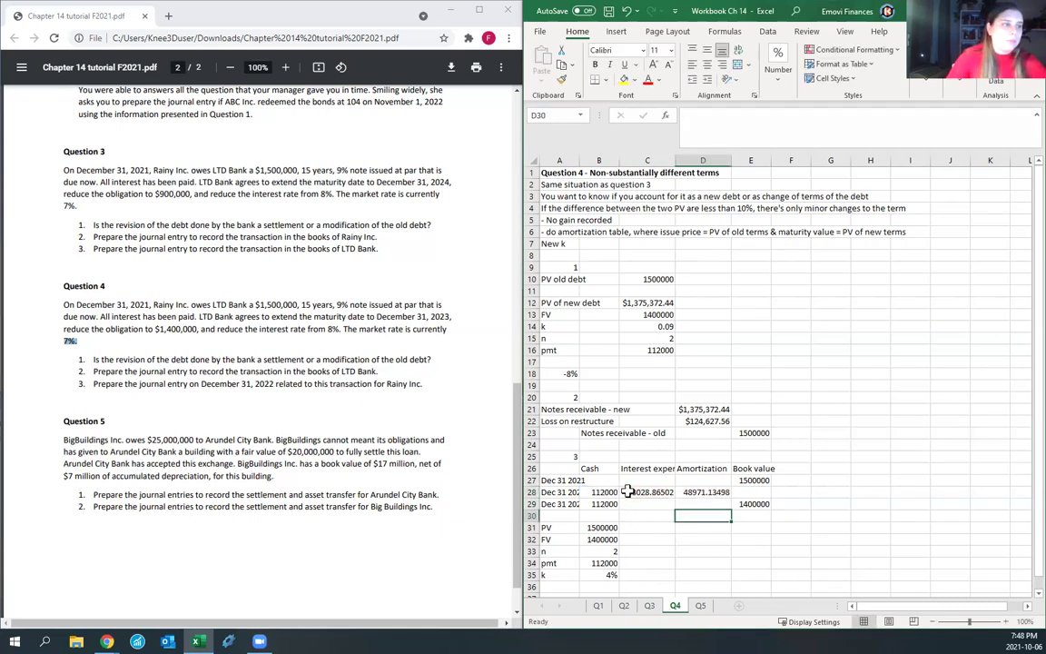
# Step: Calculate the Dec 31 2022 book value in E28 as =E27-D28
pyautogui.press('Up')
pyautogui.press('Up')
pyautogui.press('Right')
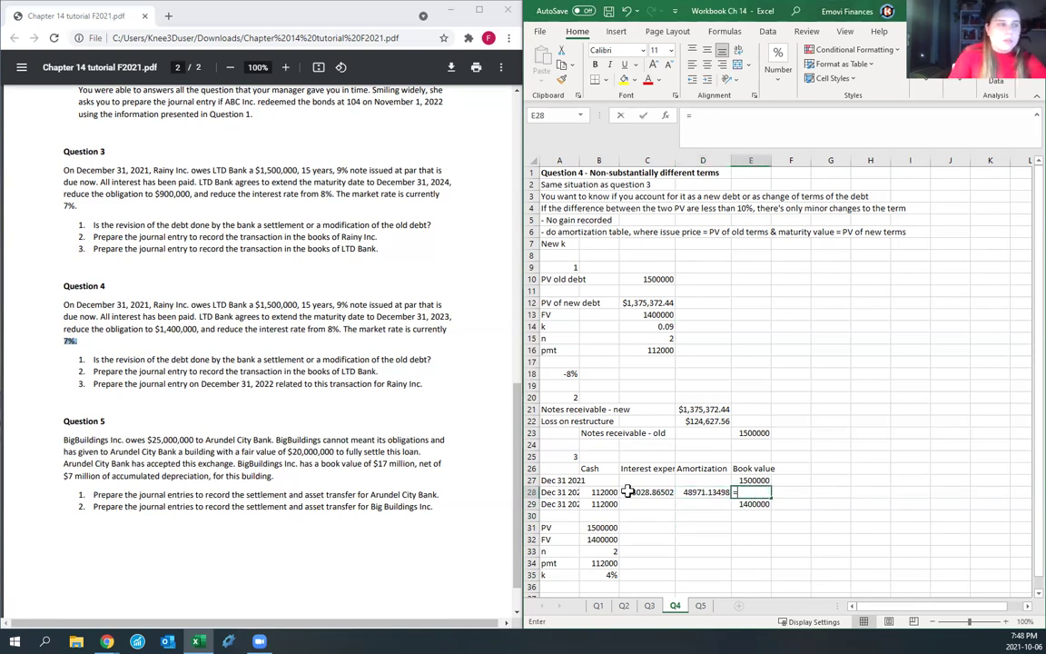
pyautogui.write('=')
pyautogui.press('Up')
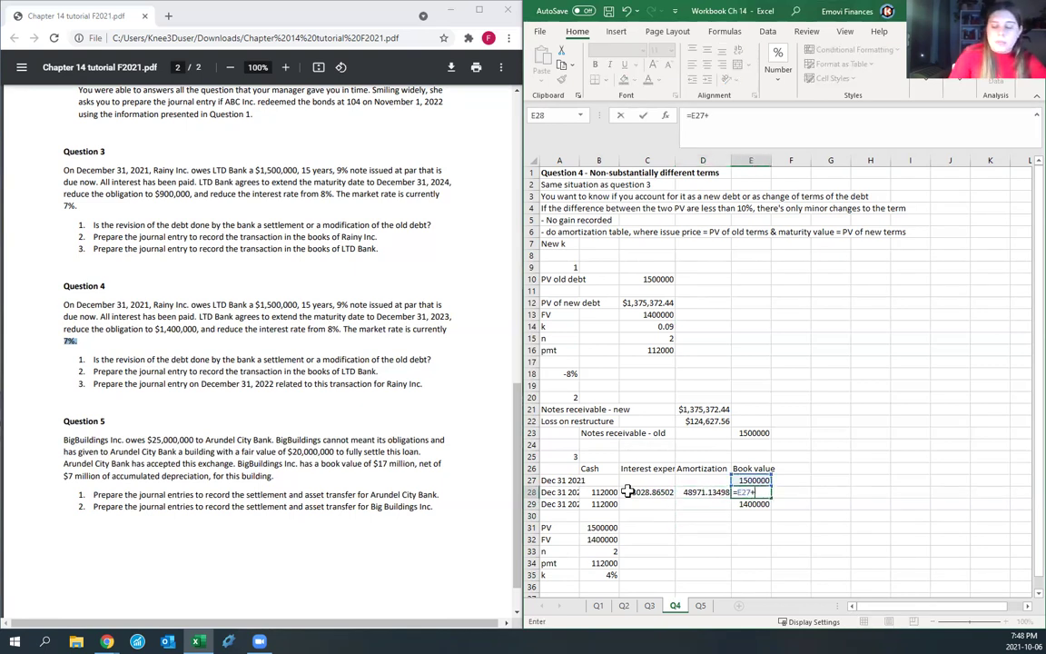
pyautogui.write('-')
pyautogui.press('Left')
pyautogui.press('Return')
# Step: Copy the interest expense and amortization formulas from C28 and D28 down to row 29
pyautogui.click(627, 491)
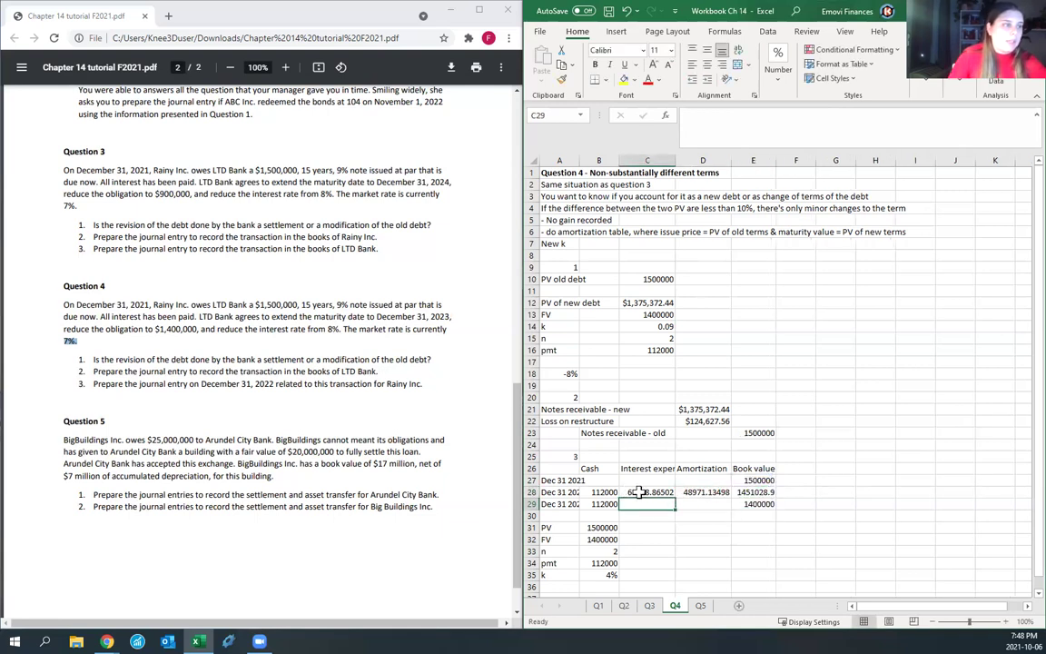
pyautogui.moveTo(676, 498); pyautogui.dragTo(668, 495)
pyautogui.click(707, 491)
pyautogui.moveTo(730, 498); pyautogui.dragTo(732, 510)
pyautogui.click(647, 504)
pyautogui.hotkey('ctrl', 'd')
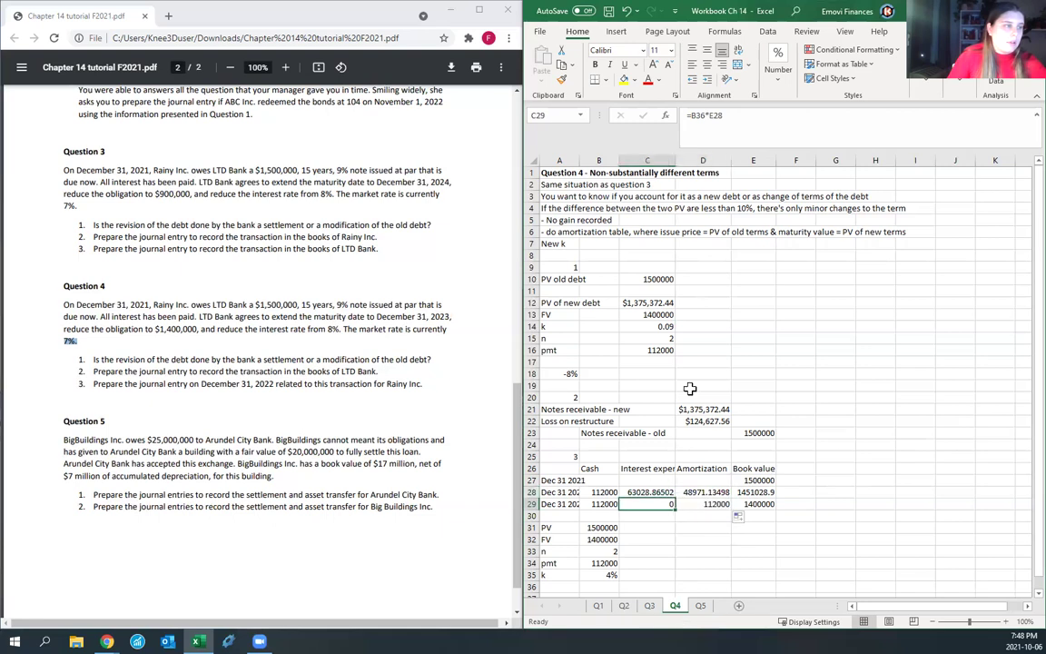
# Step: Correct the interest expense formula in C29 to =B35*E28
pyautogui.click(731, 117)
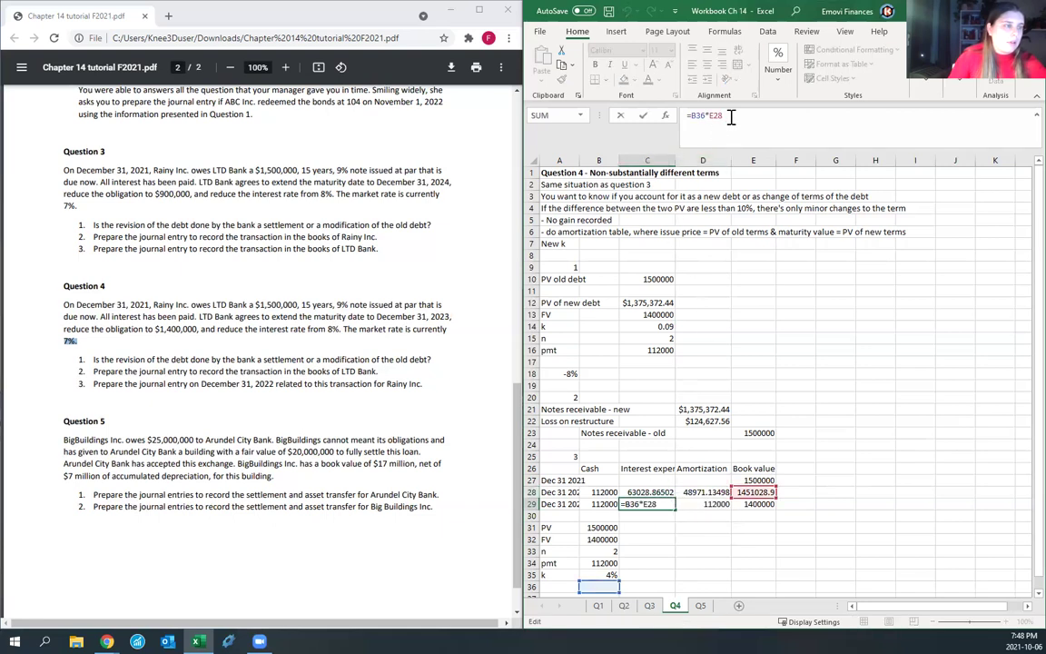
pyautogui.click(588, 575)
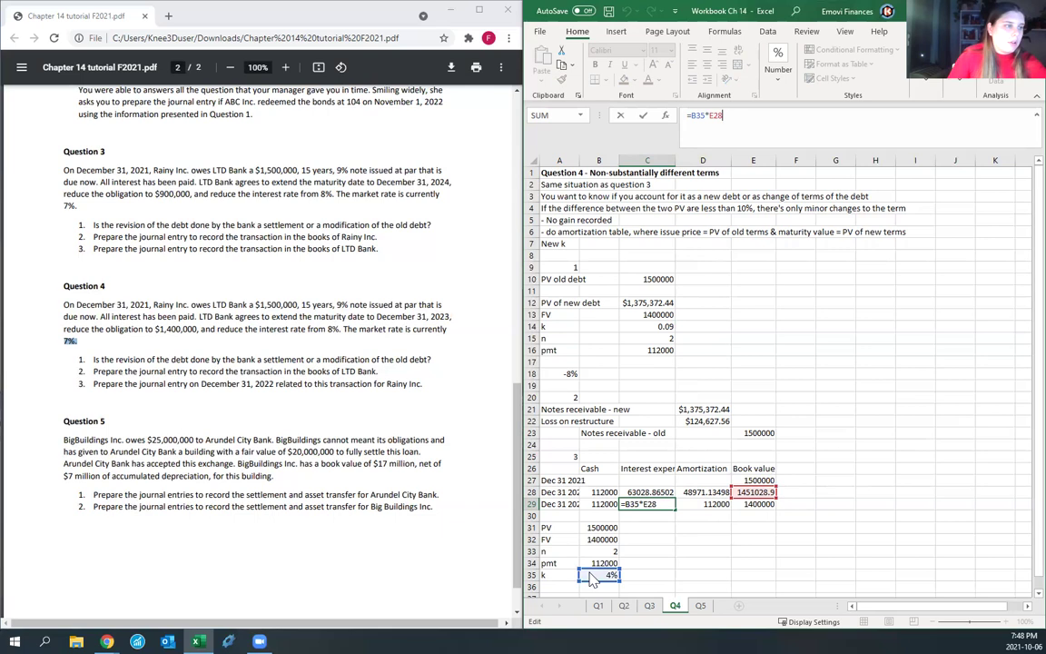
pyautogui.press('Return')
# Step: Copy the book value formula from E28 down to E29
pyautogui.click(766, 492)
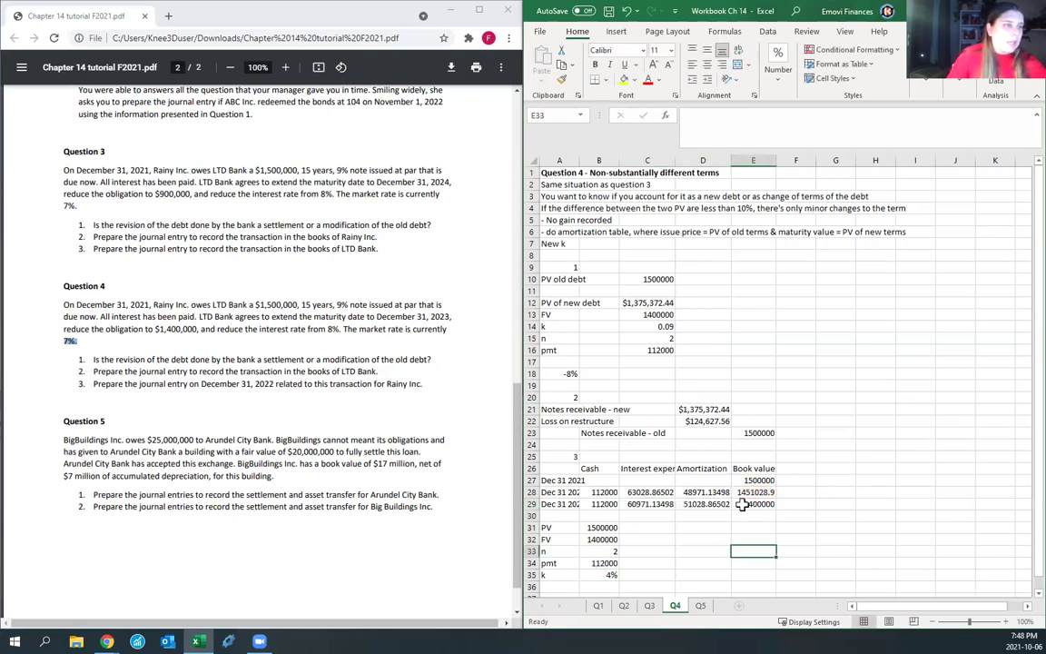
pyautogui.moveTo(777, 495); pyautogui.dragTo(767, 507)
pyautogui.click(505, 359)
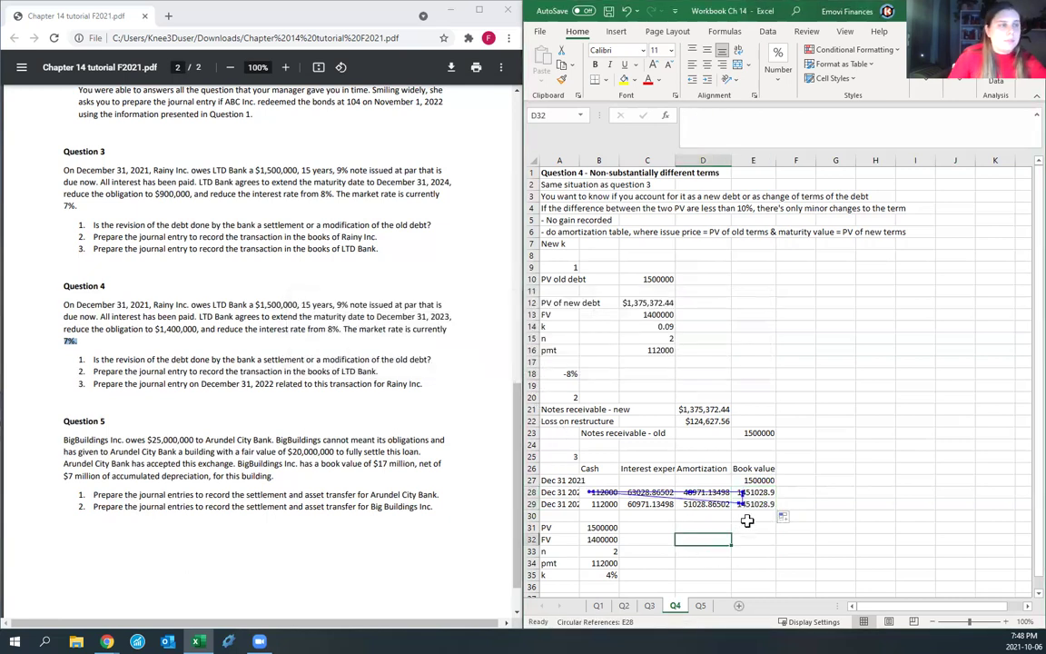
# Step: Try to calculate the Dec 31 2023 book value in E29 as =E28-D29
pyautogui.click(742, 504)
pyautogui.write('=')
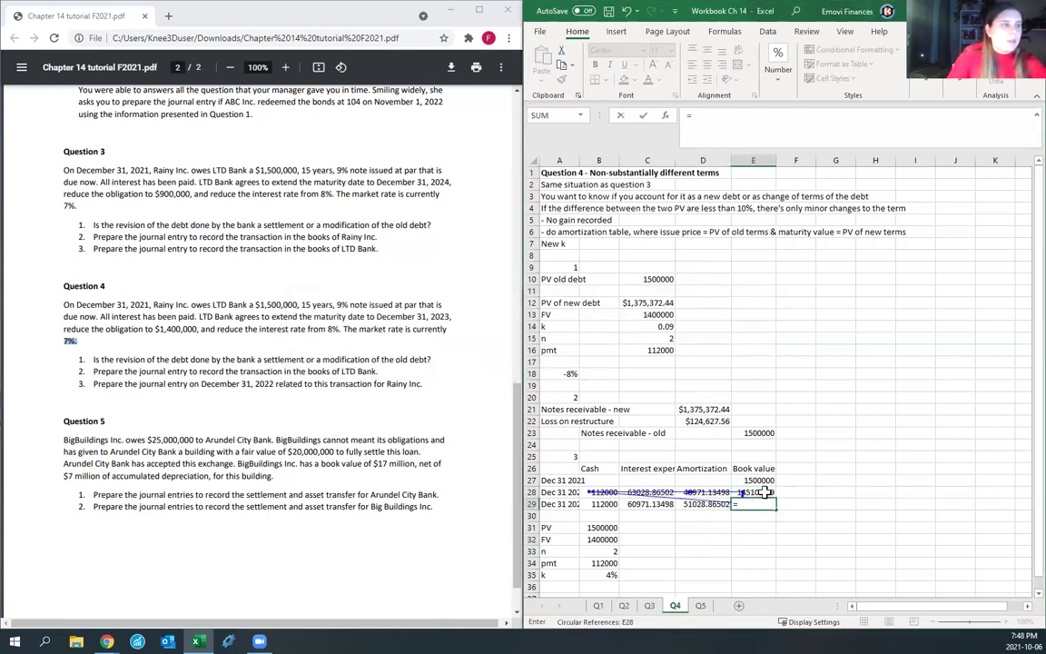
pyautogui.click(758, 493)
pyautogui.write('-')
pyautogui.press('Return')
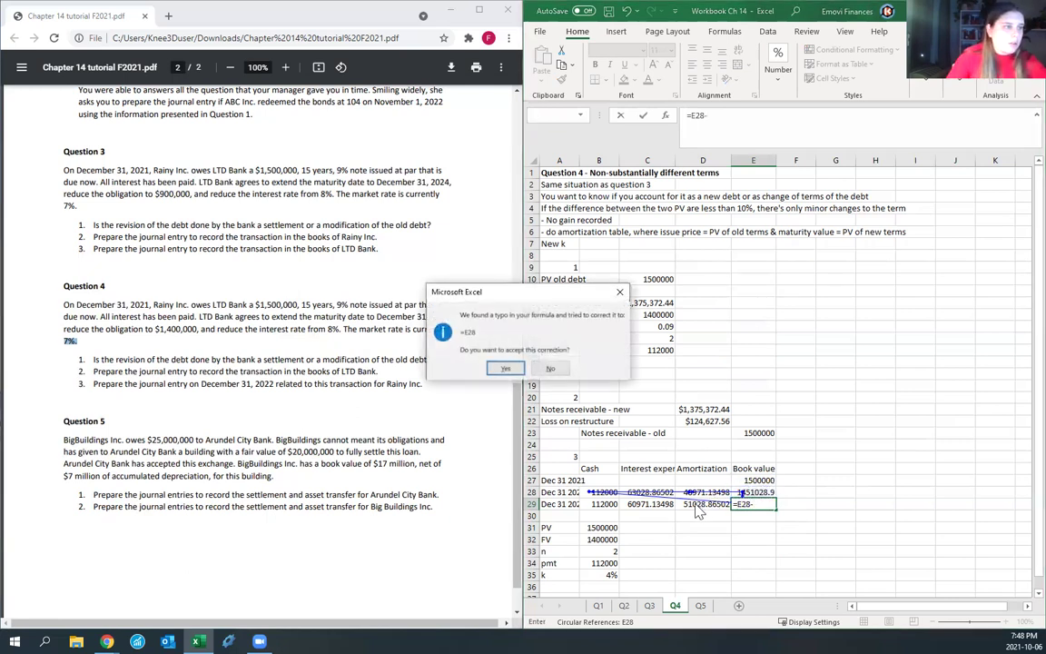
pyautogui.click(506, 368)
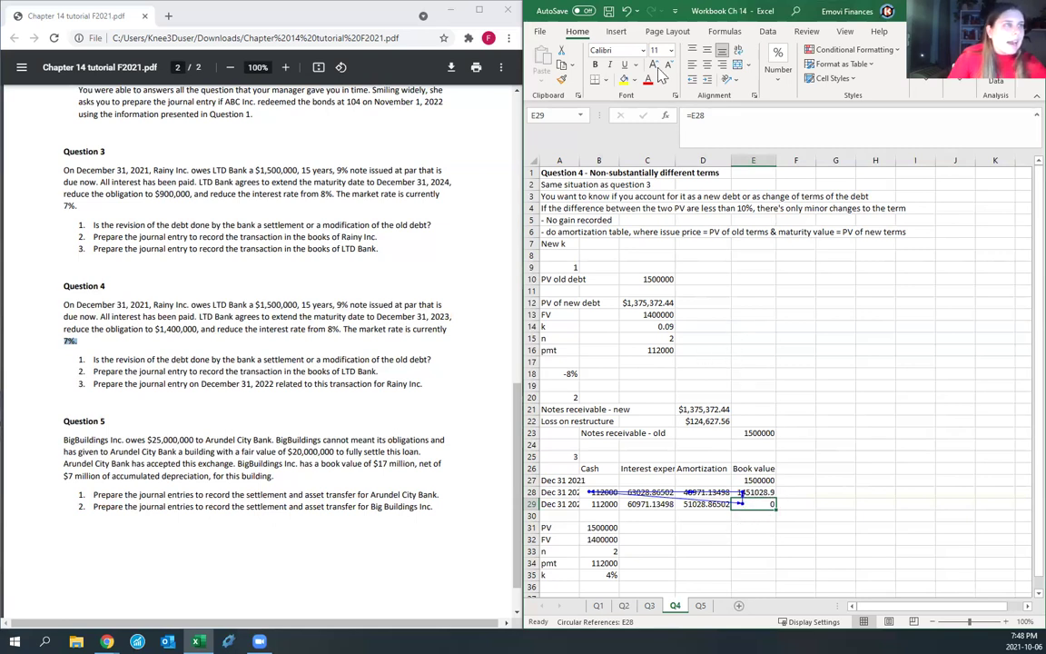
pyautogui.press('F2')
pyautogui.write('-')
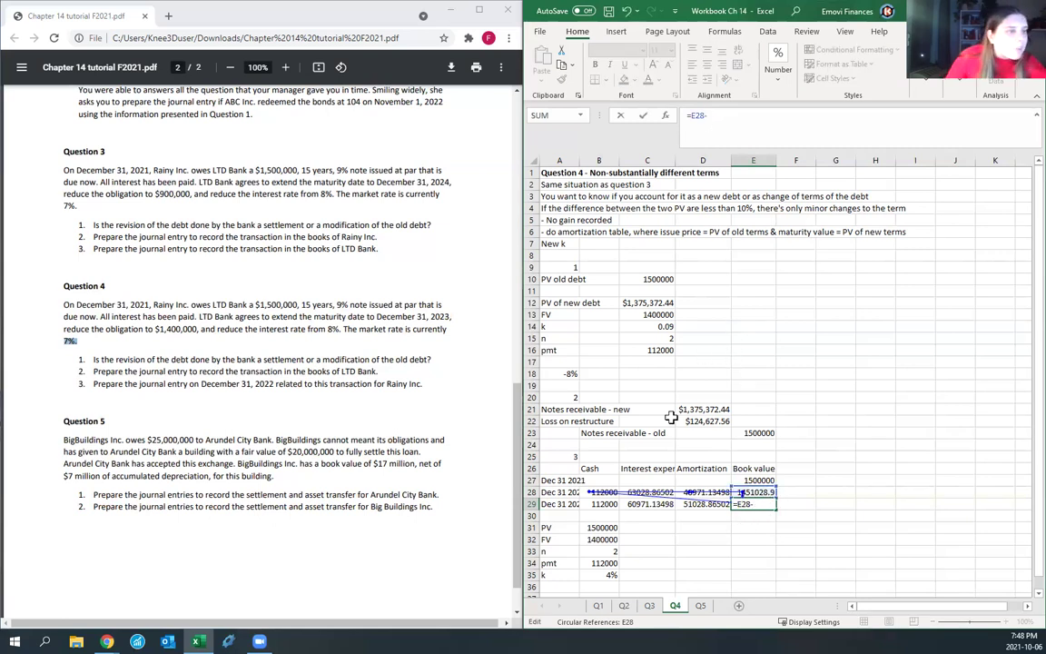
pyautogui.click(686, 504)
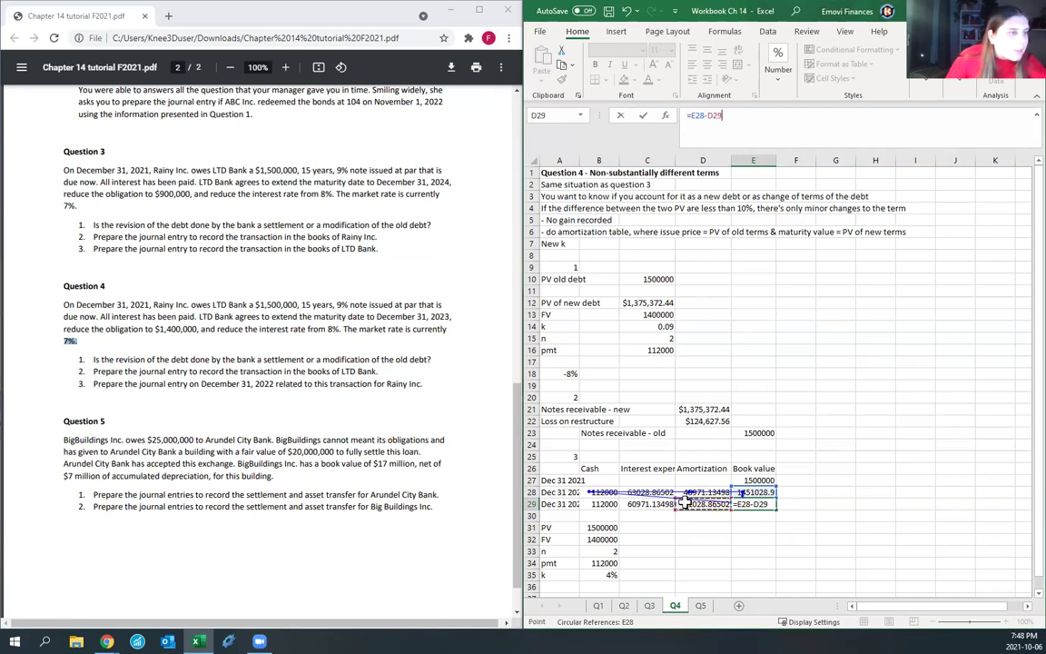
pyautogui.press('Return')
# Step: Re-enter the book value formula in E29 from scratch as =E28-D29
pyautogui.click(758, 504)
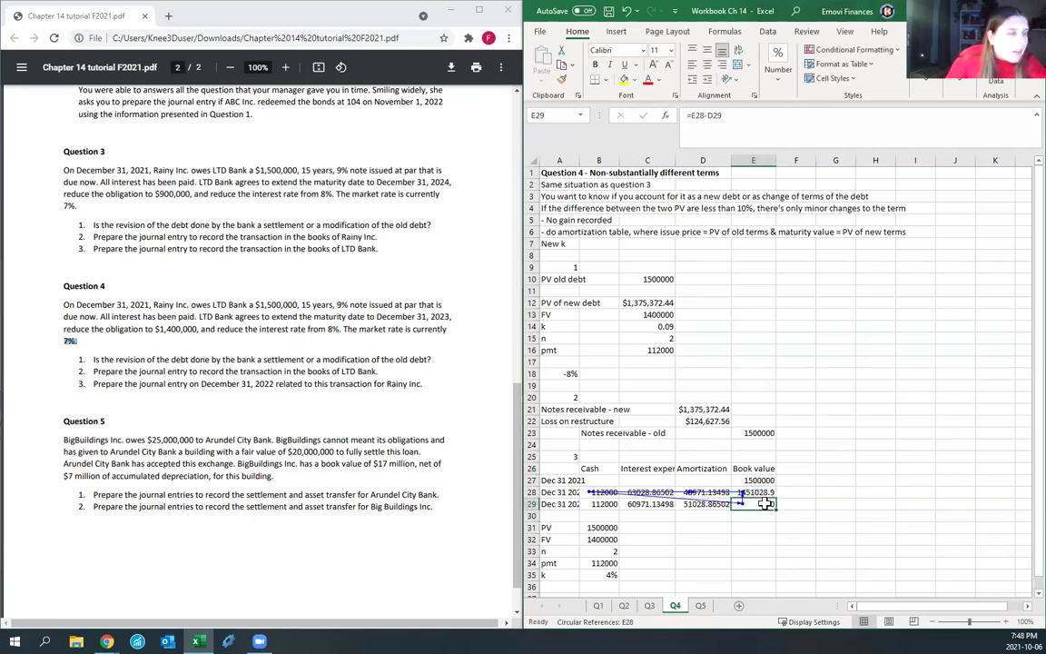
pyautogui.write('=')
pyautogui.click(758, 492)
pyautogui.write('-')
pyautogui.click(686, 507)
pyautogui.press('Return')
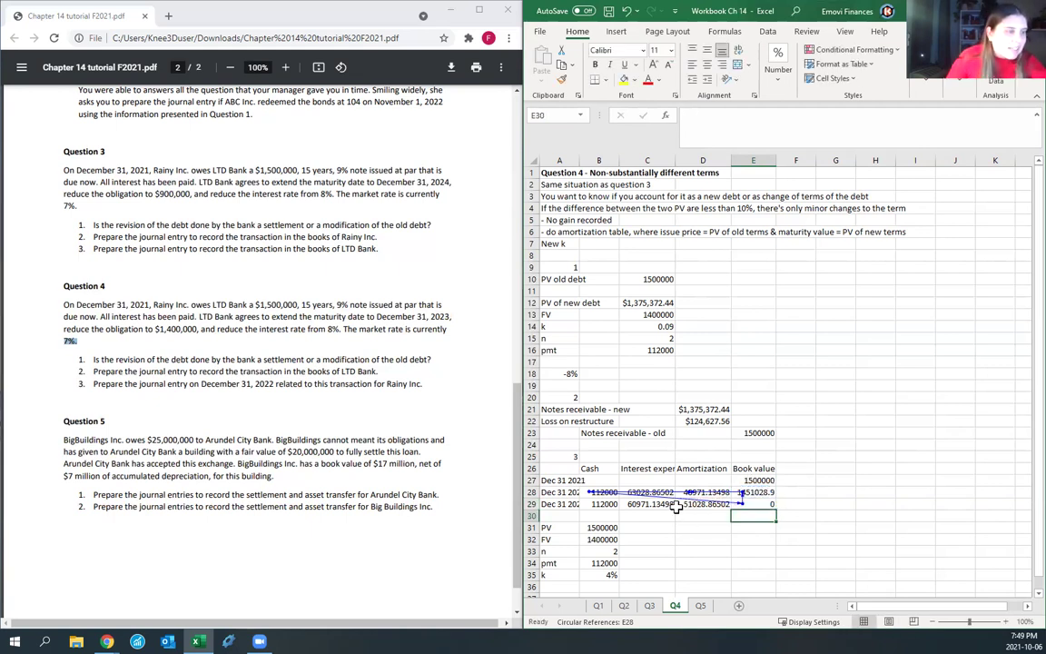
# Step: Test the same book value subtraction outside the table by entering =E28-D29 in F28
pyautogui.click(810, 492)
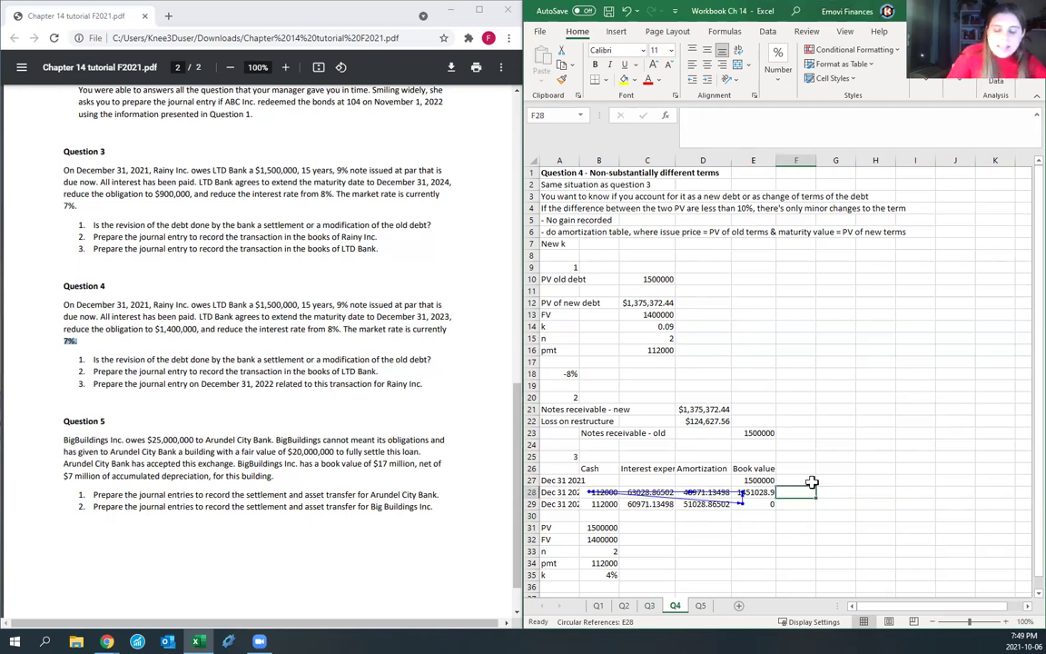
pyautogui.write('=')
pyautogui.click(759, 491)
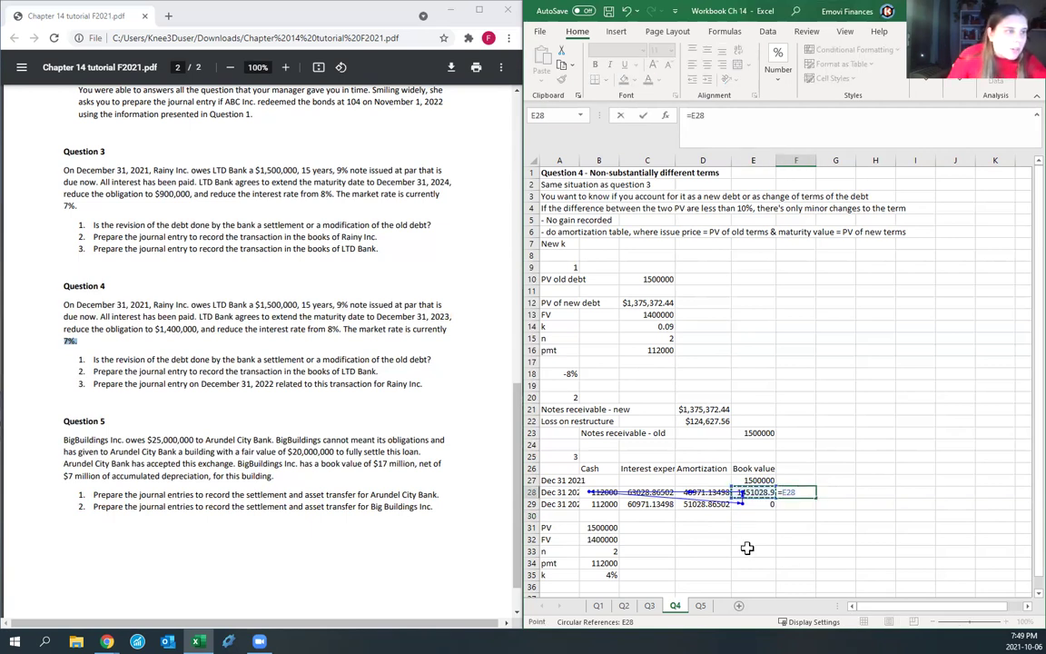
pyautogui.write('-')
pyautogui.click(695, 504)
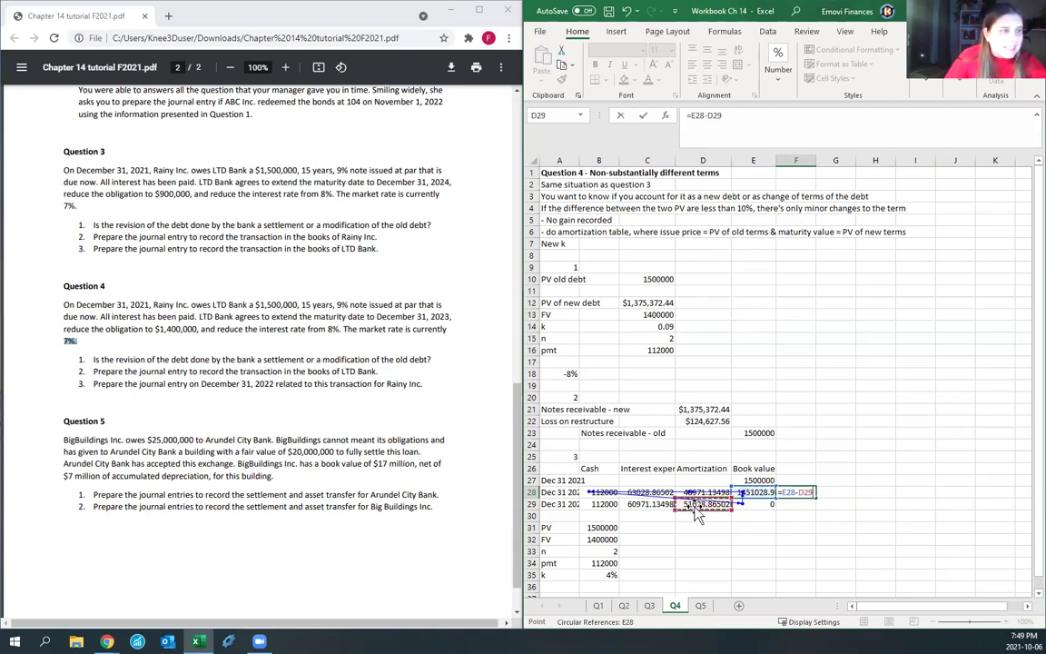
pyautogui.press('Return')
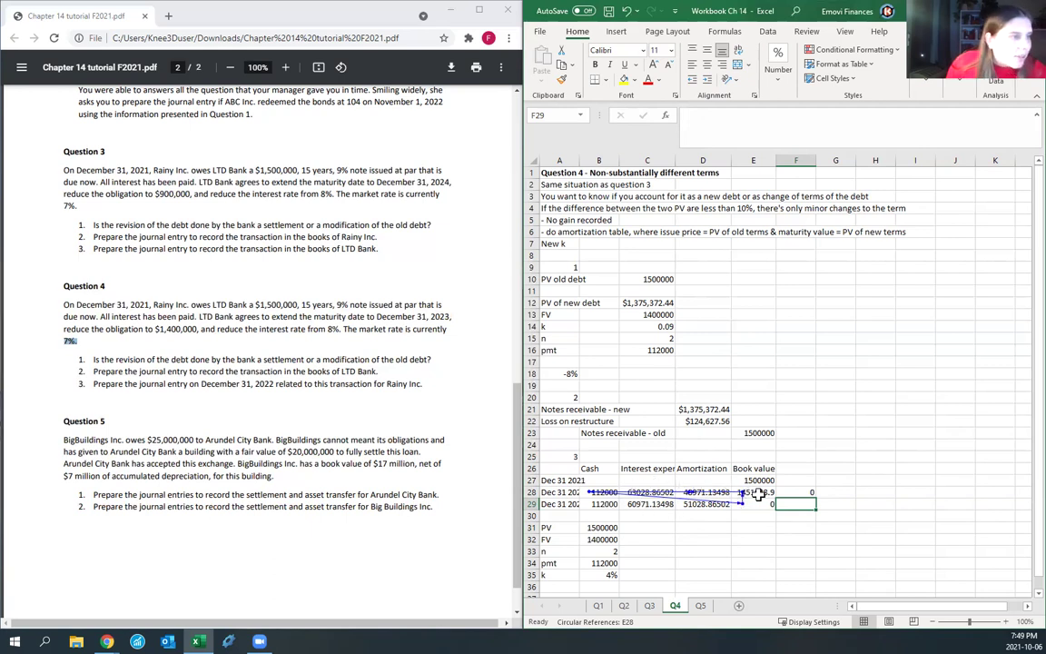
# Step: Check the book value formula in E28, and clear the circular book value formula from E29
pyautogui.click(754, 491)
pyautogui.click(765, 114)
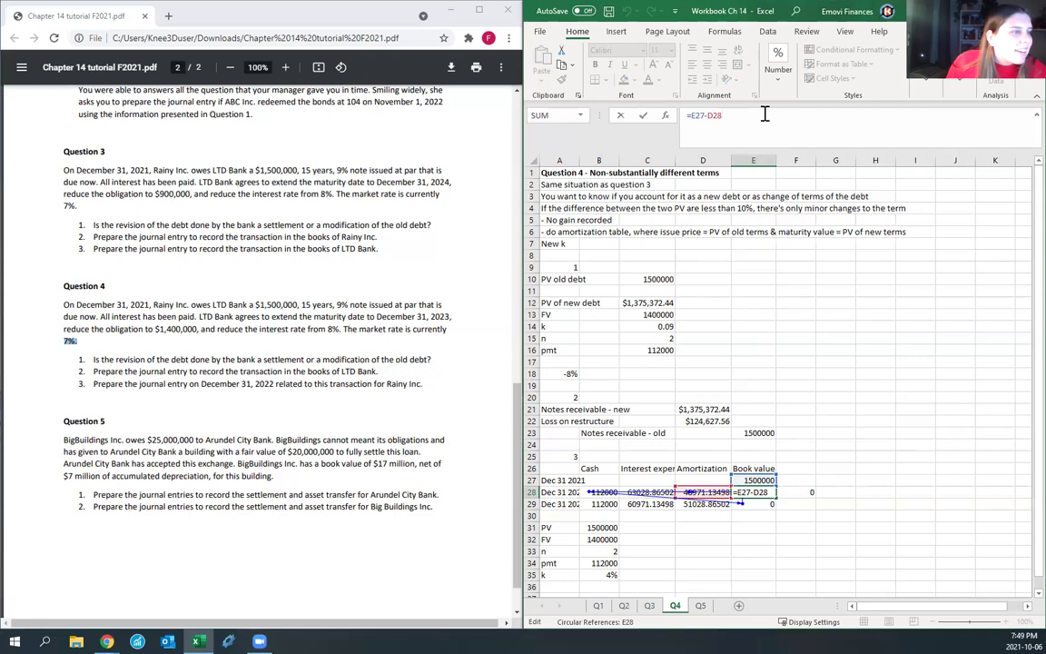
pyautogui.press('Return')
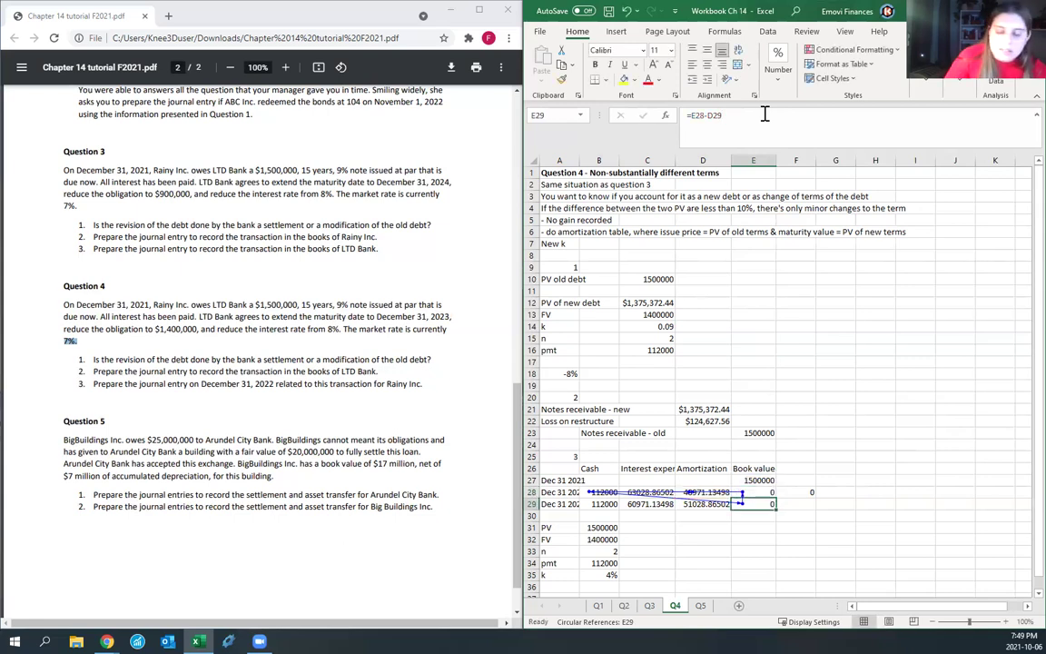
pyautogui.press('BackSpace')
pyautogui.press('Return')
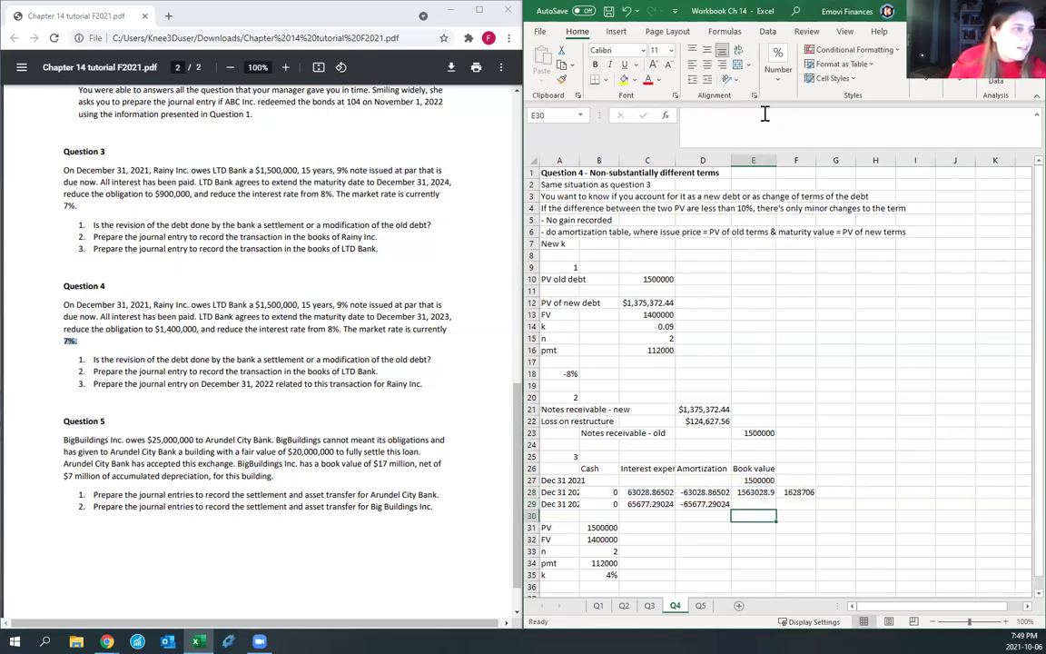
# Step: Replace the Cash formulas in B28 and B29 with the fixed payment of 112000
pyautogui.press('Up')
pyautogui.press('Up')
pyautogui.press('Left')
pyautogui.press('Left')
pyautogui.press('Left')
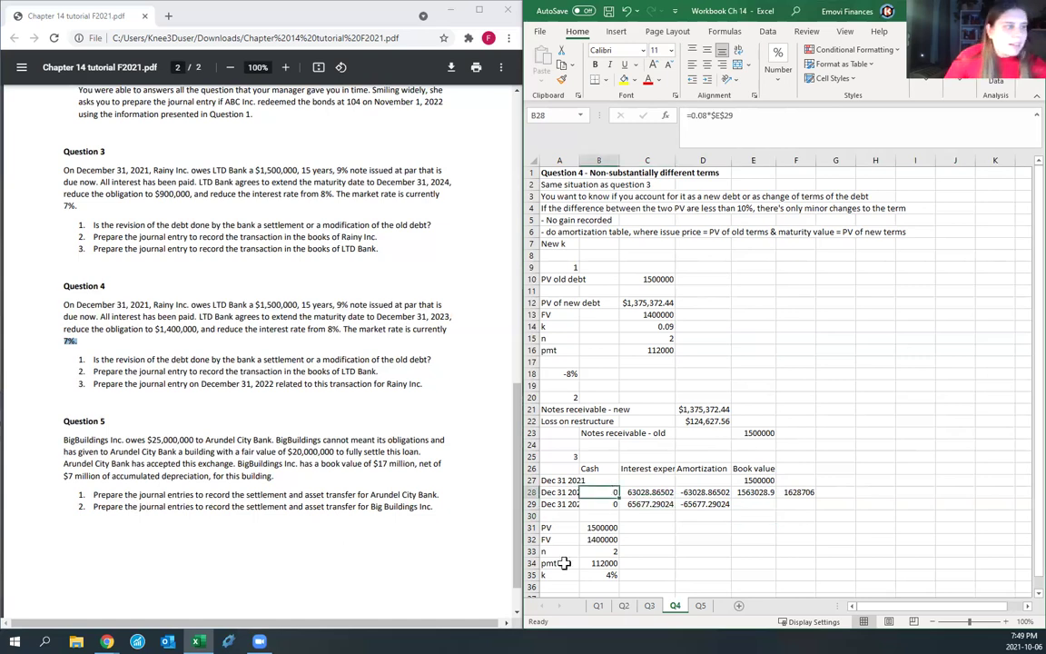
pyautogui.hotkey('ctrl', 'c')
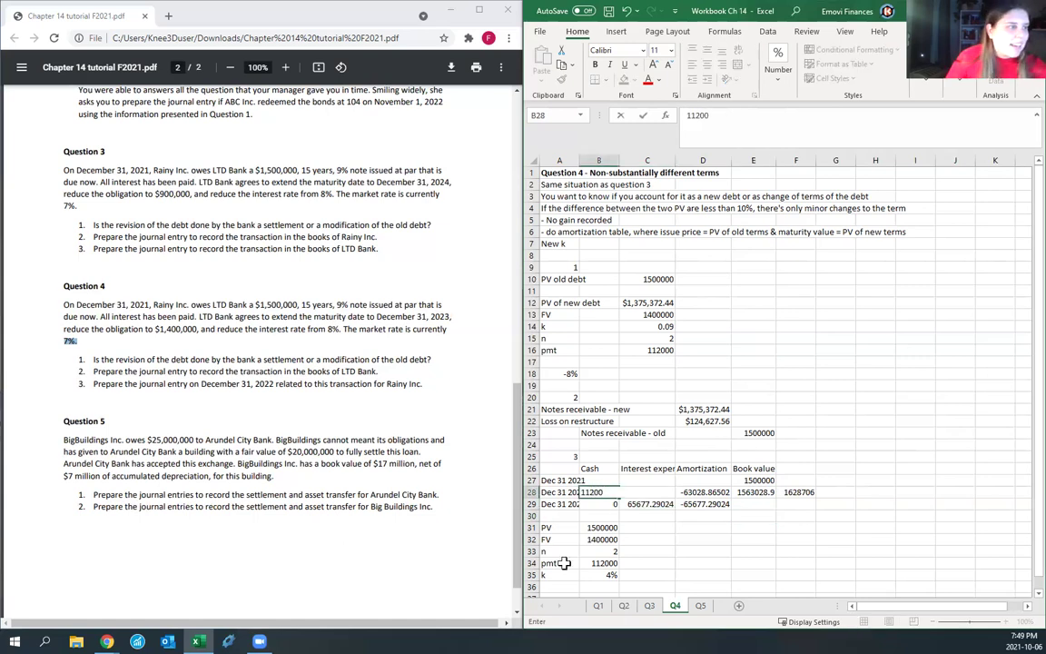
pyautogui.press('Down')
pyautogui.hotkey('ctrl', 'v')
pyautogui.write('112000')
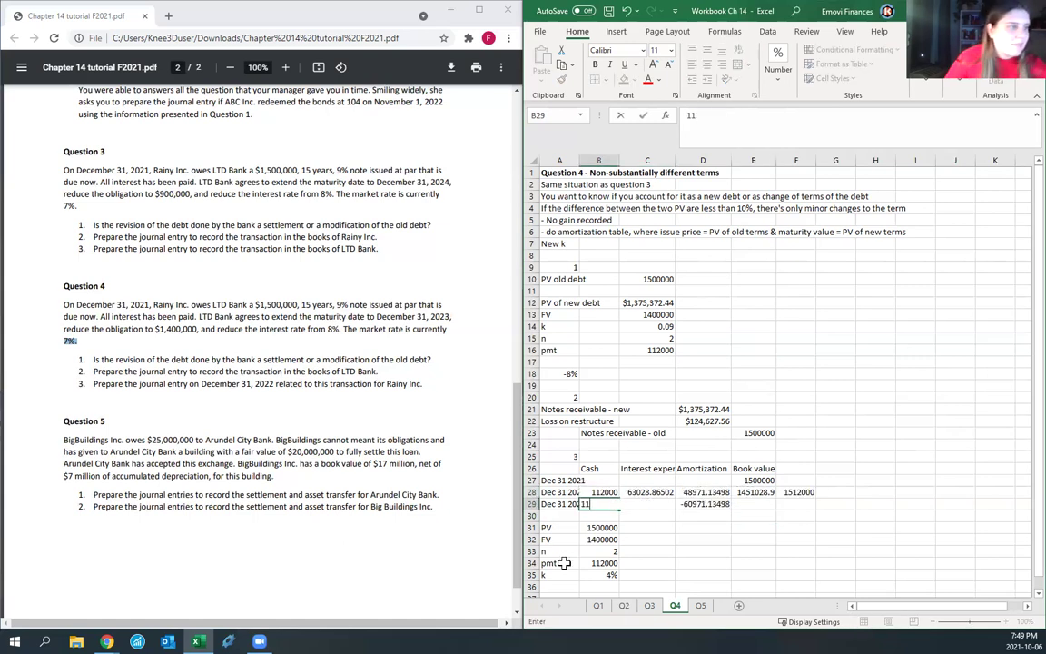
pyautogui.press('Return')
# Step: Calculate the final book value in E29 as =E28-D29
pyautogui.press('Up')
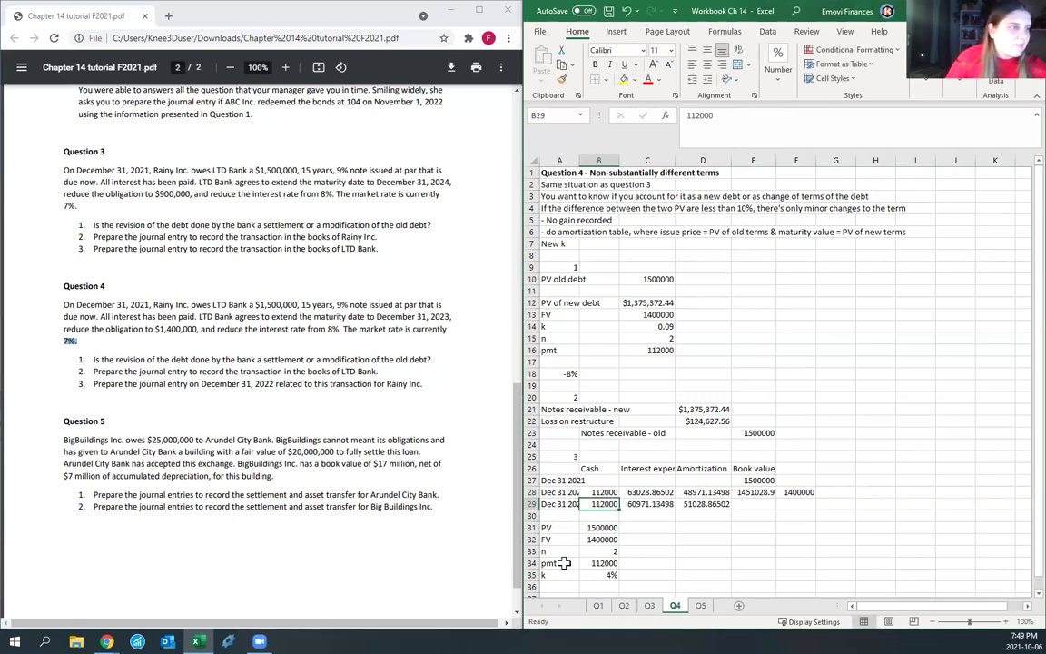
pyautogui.press('Right')
pyautogui.press('Right')
pyautogui.press('Right')
pyautogui.write('=')
pyautogui.press('Up')
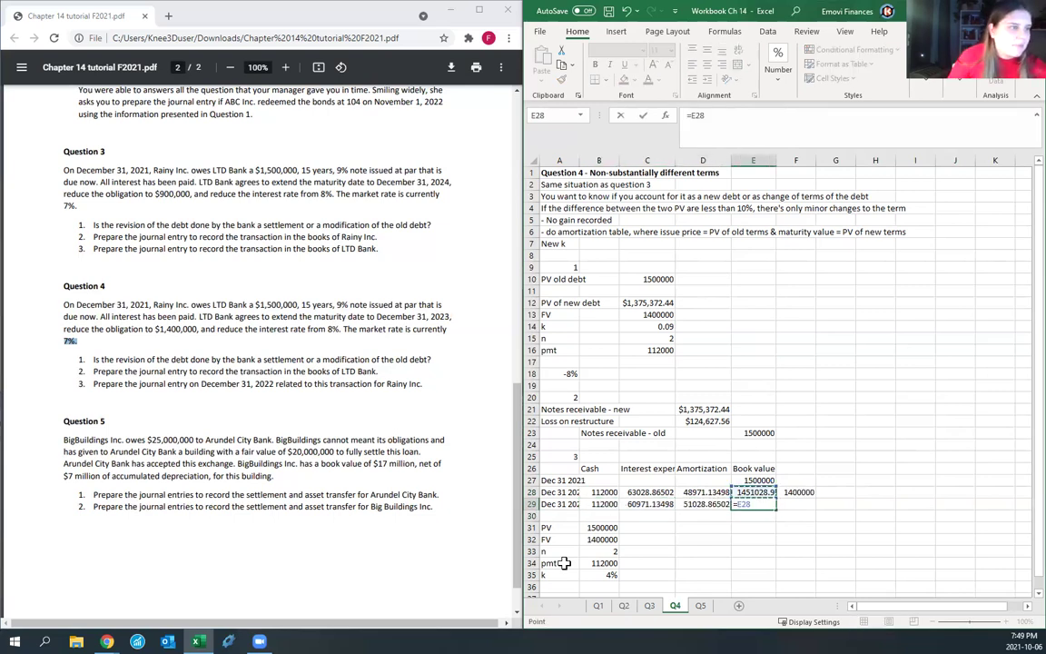
pyautogui.write('-')
pyautogui.press('Left')
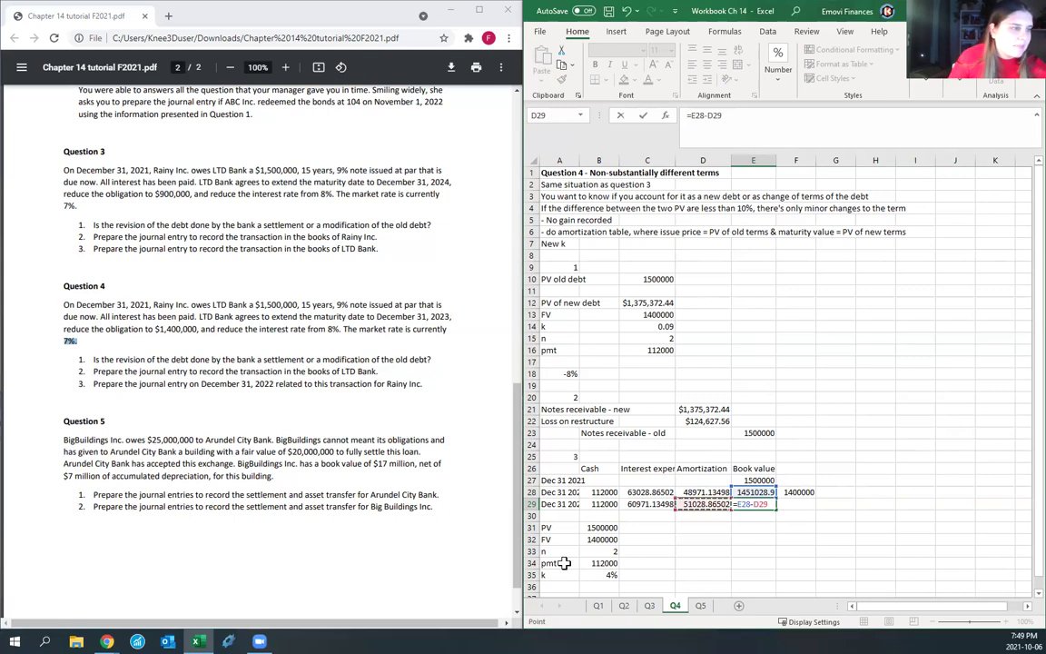
pyautogui.press('Return')
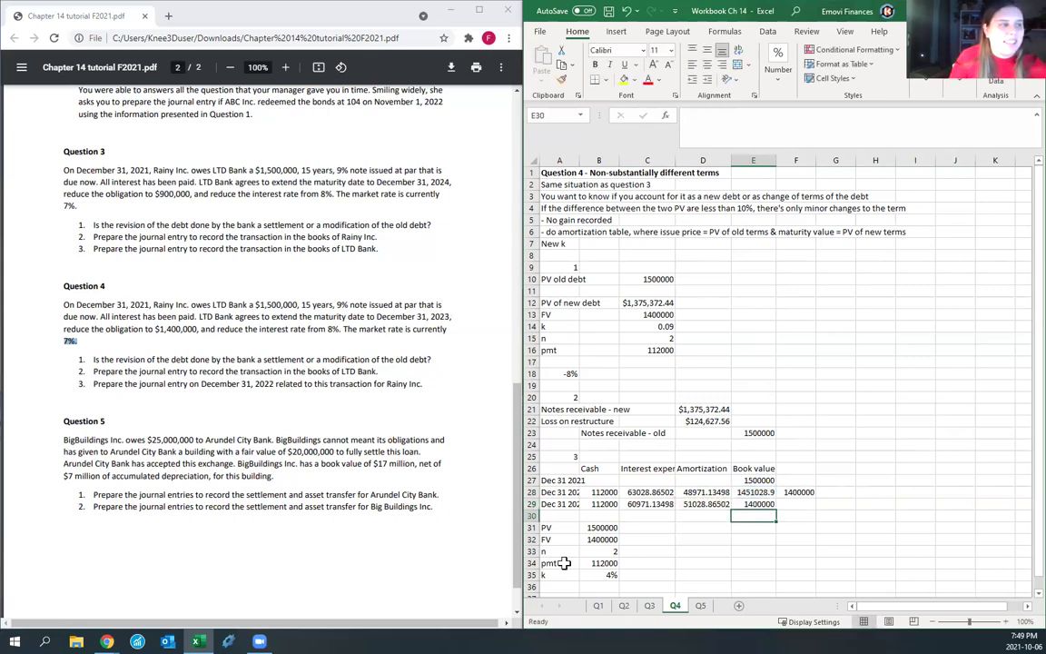
pyautogui.press('Up')
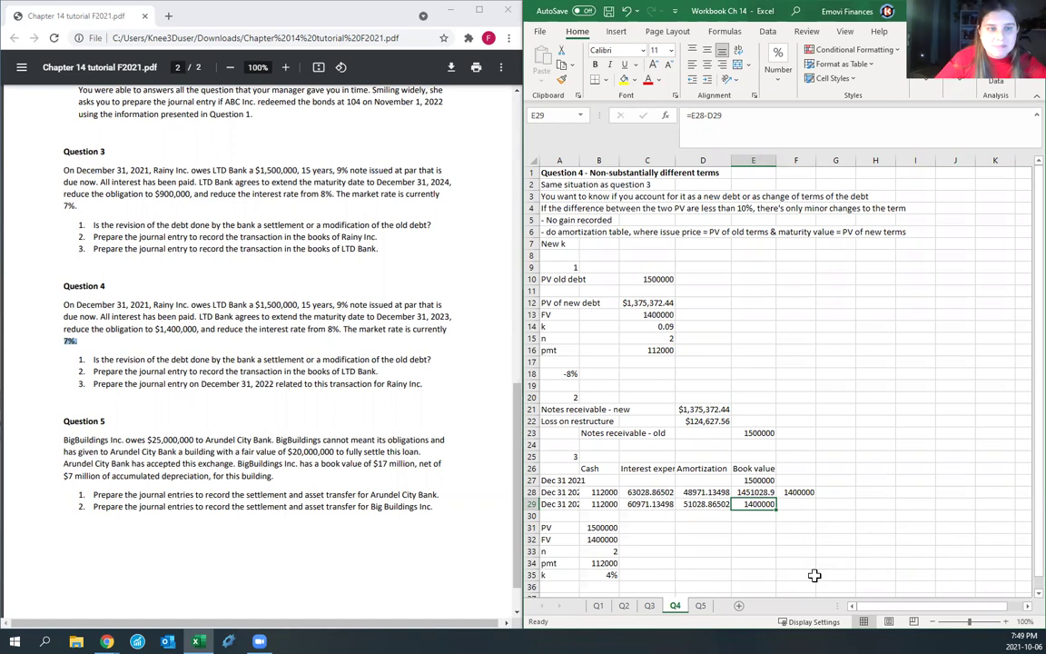
# Step: Open the Q5 worksheet and review its settlement notes alongside the Question 5 requirements in the PDF
pyautogui.scroll(-1, 182, 400)
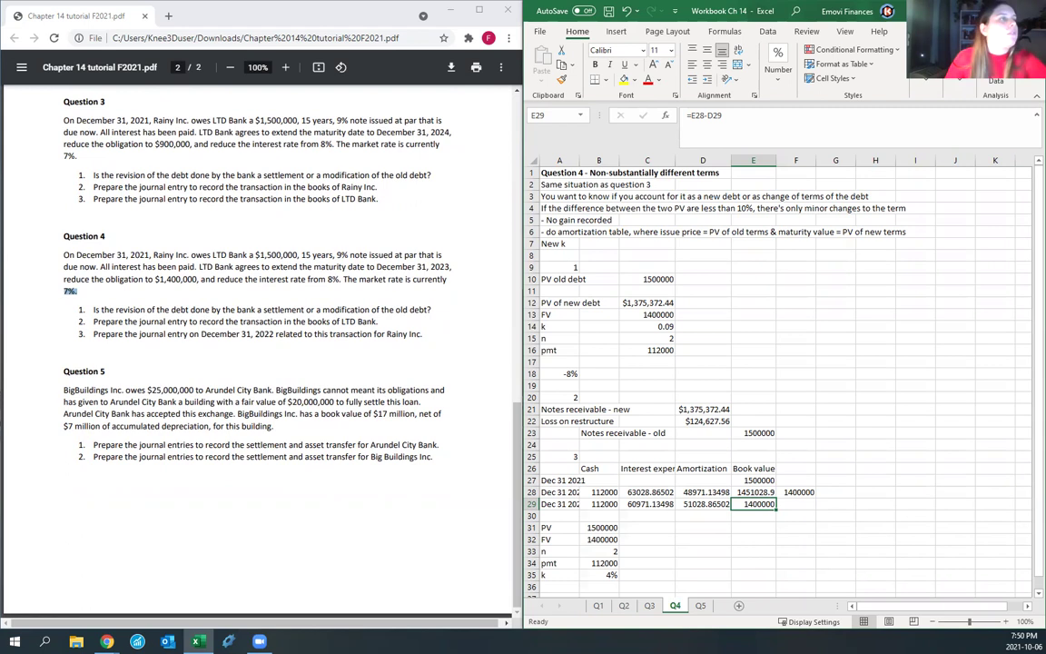
pyautogui.click(700, 605)
pyautogui.click(701, 421)
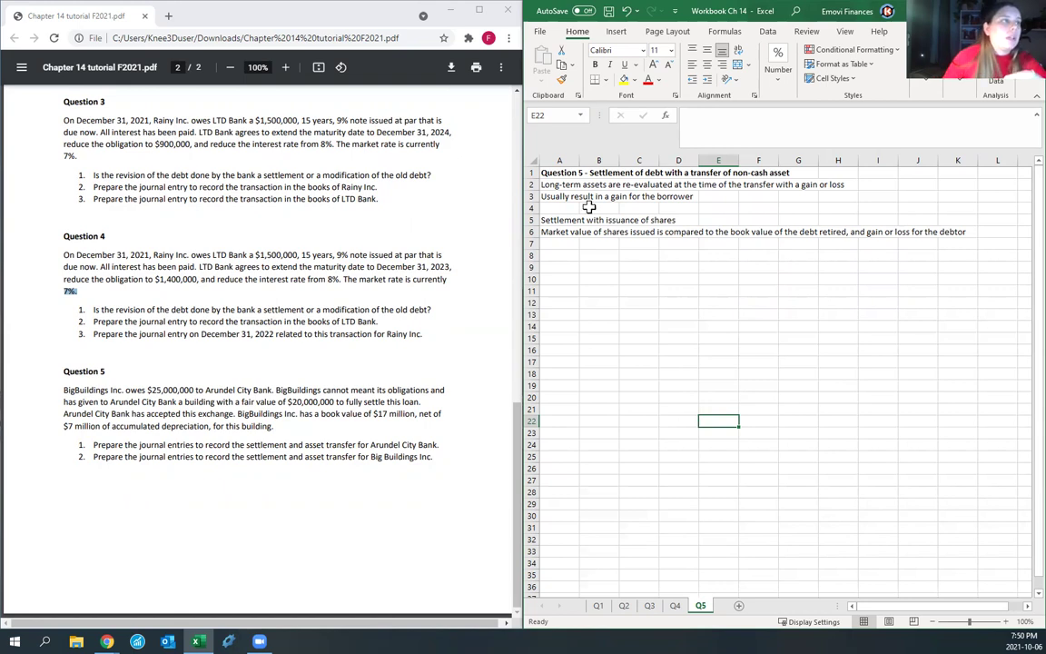
pyautogui.click(554, 222)
pyautogui.click(600, 281)
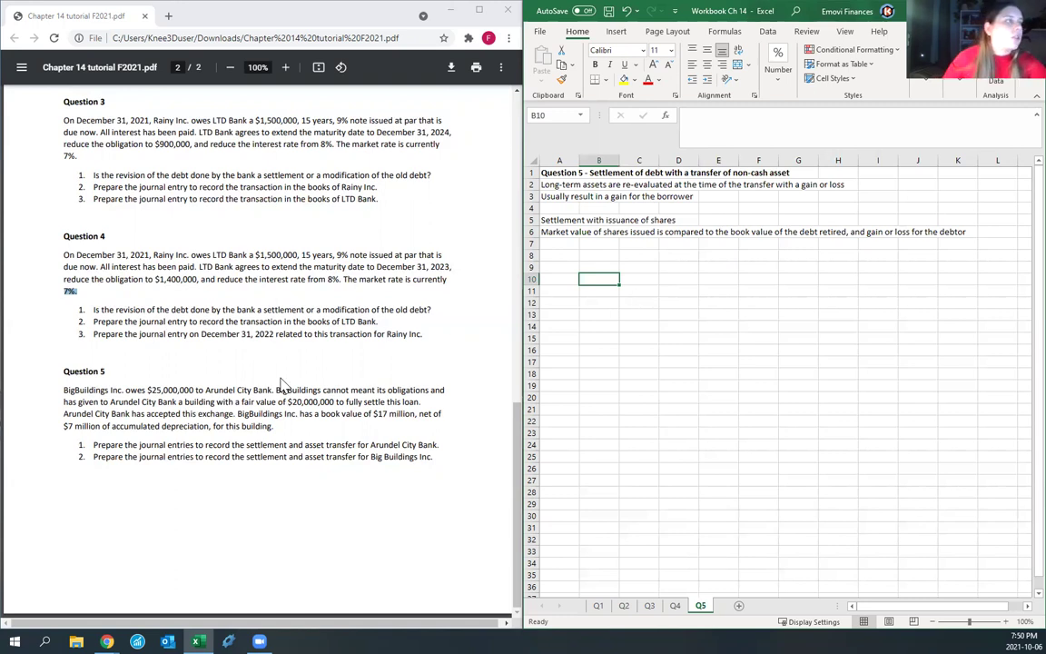
pyautogui.click(149, 446)
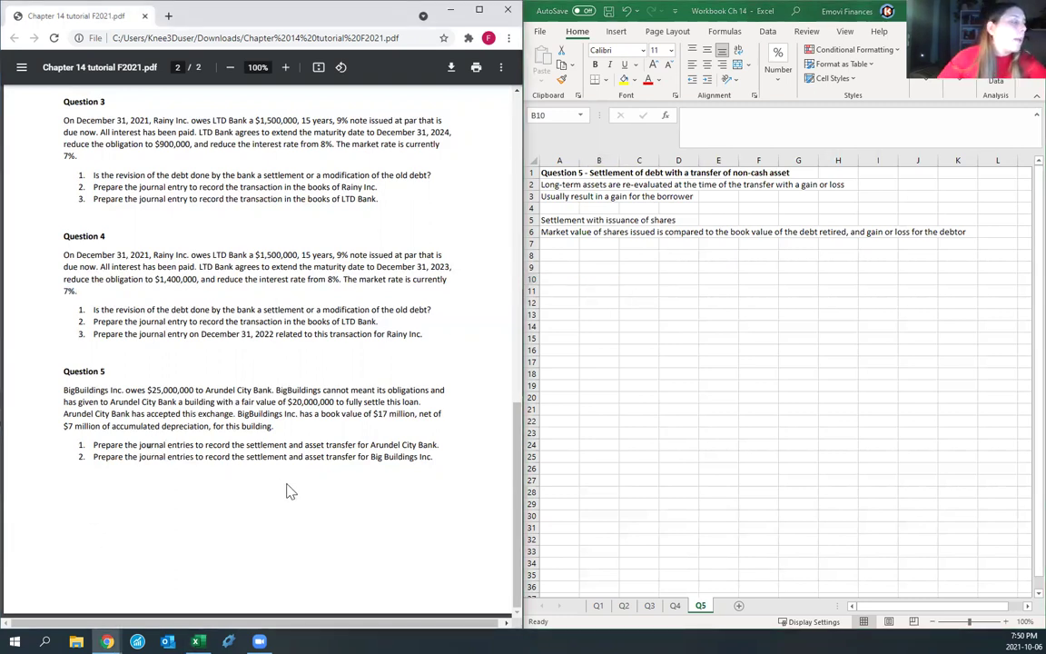
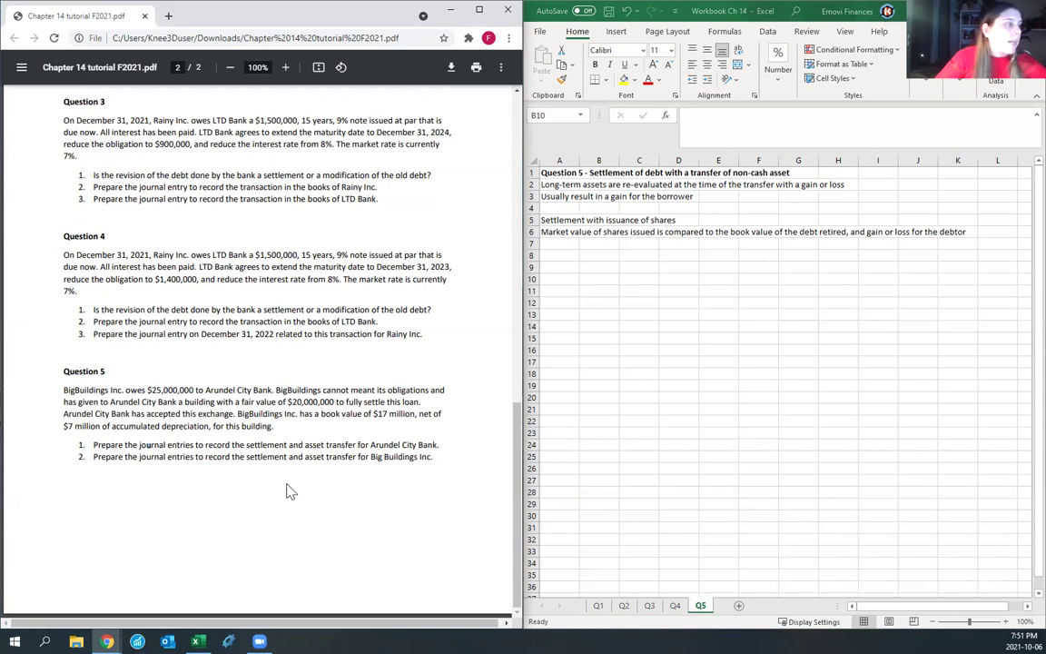
# Step: Number the first Question 5 answer as 1 in A9
pyautogui.click(568, 265)
pyautogui.press('Return')
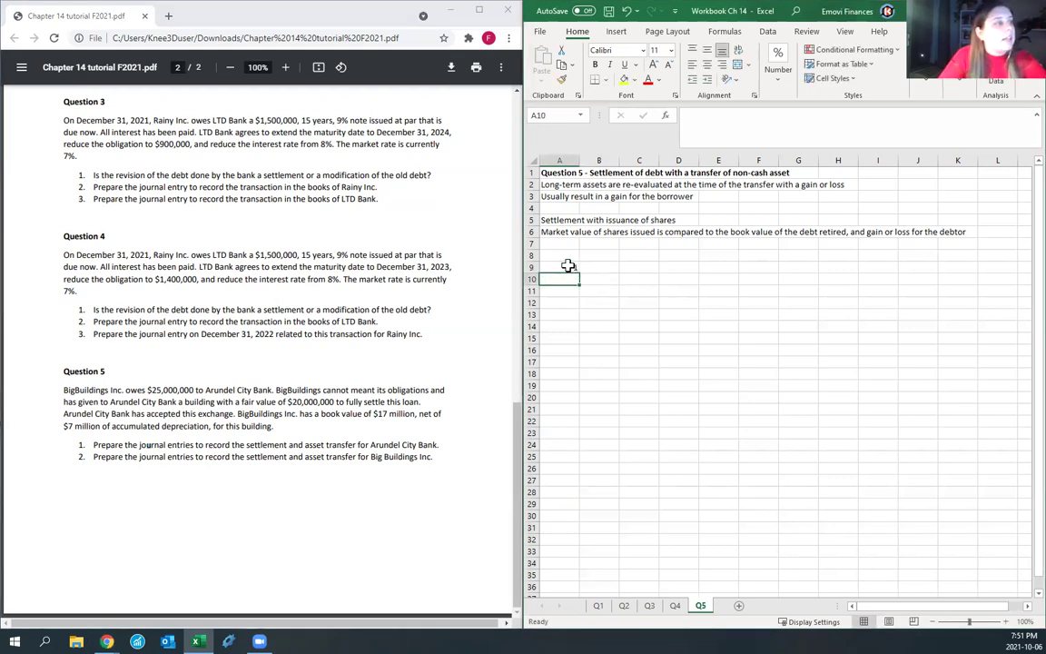
pyautogui.write('Build')
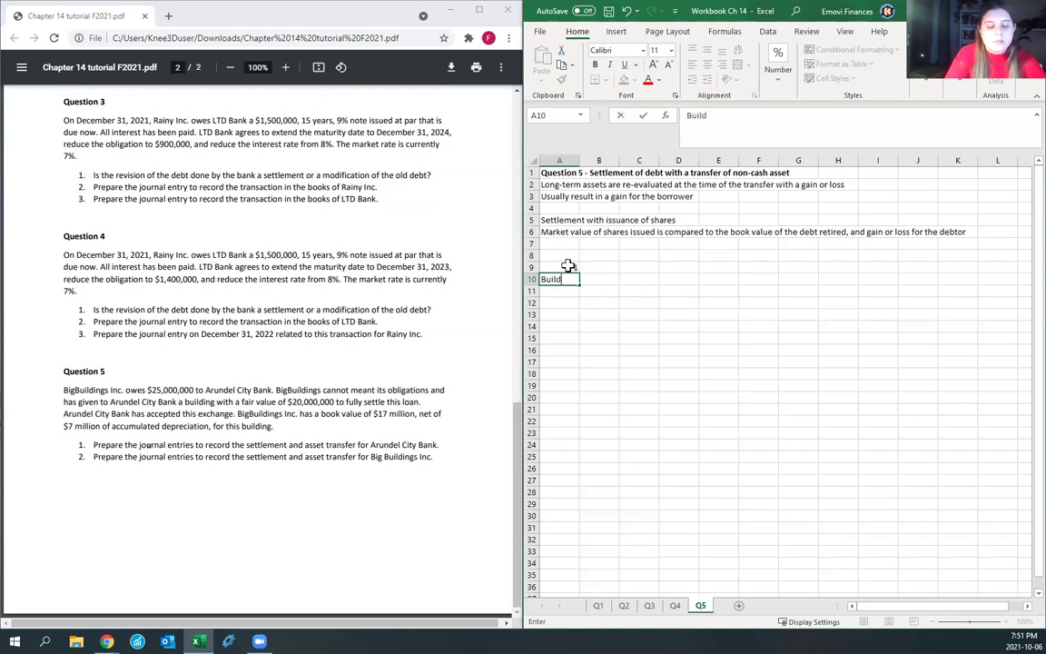
pyautogui.press('BackSpace')
pyautogui.press('BackSpace')
pyautogui.press('BackSpace')
pyautogui.press('BackSpace')
pyautogui.press('BackSpace')
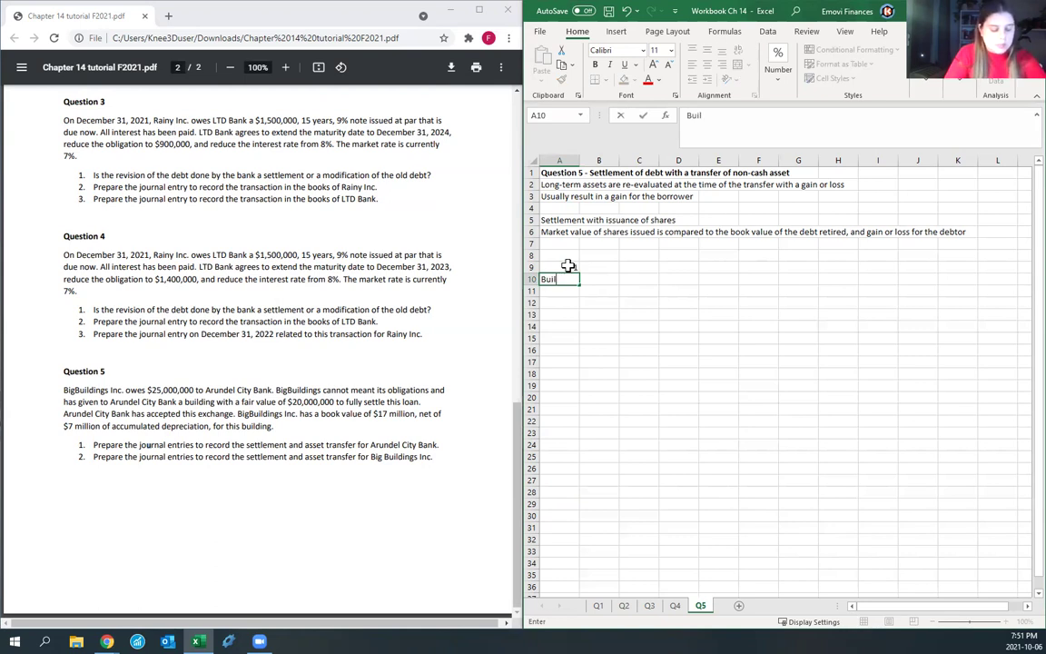
# Step: Enter PPE - Building in A10 with a debit of 20000000 in D10
pyautogui.write('PPE - Building')
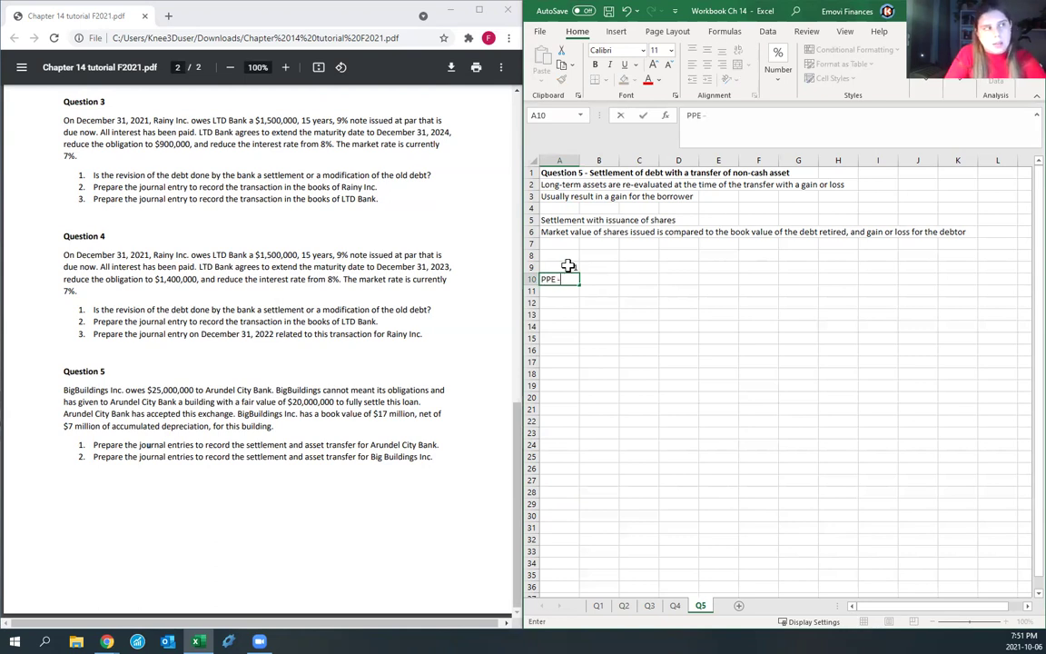
pyautogui.press('Tab')
pyautogui.press('Tab')
pyautogui.press('Tab')
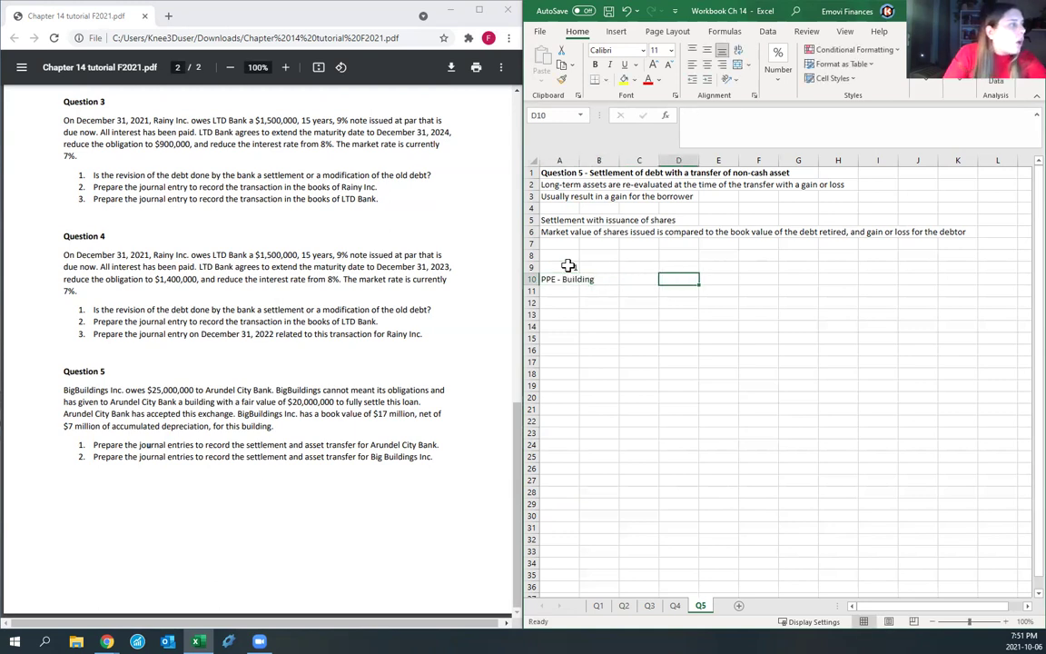
pyautogui.write('20')
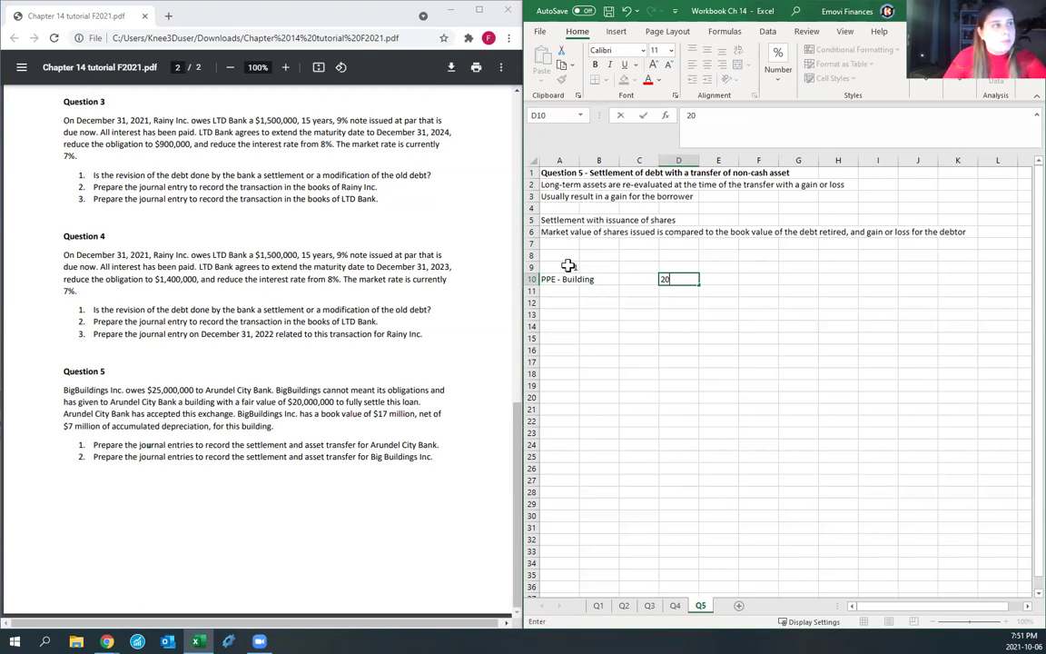
pyautogui.write('000000')
pyautogui.press('Return')
# Step: Enter Notes receivable as the credit line in B12 with 25000000 in E12
pyautogui.press('Return')
pyautogui.press('Up')
pyautogui.press('Down')
pyautogui.press('Right')
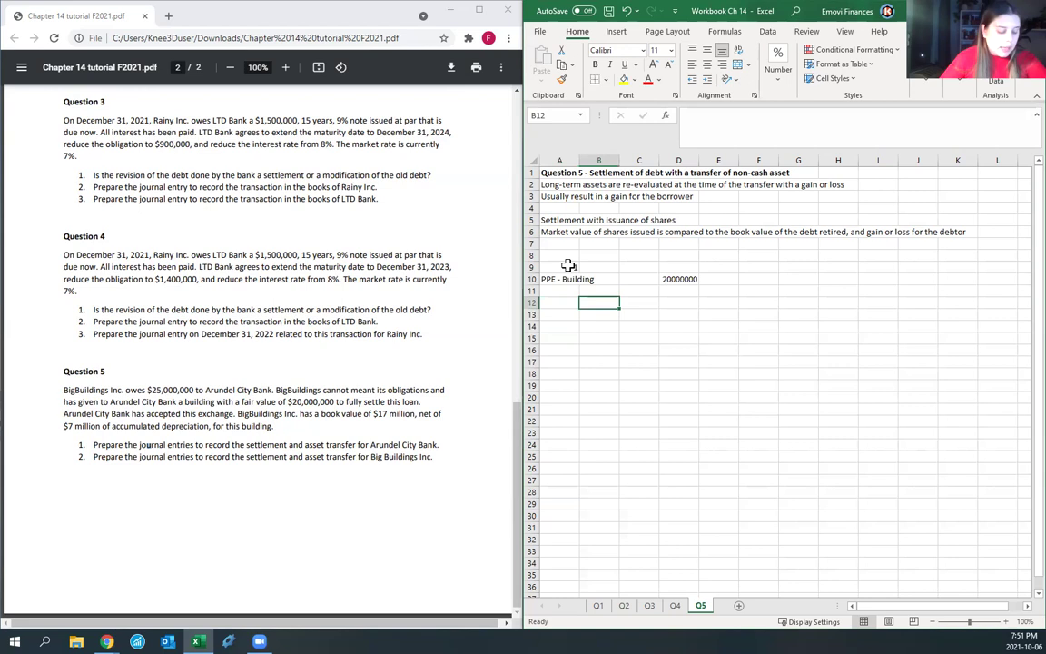
pyautogui.write('Notes re')
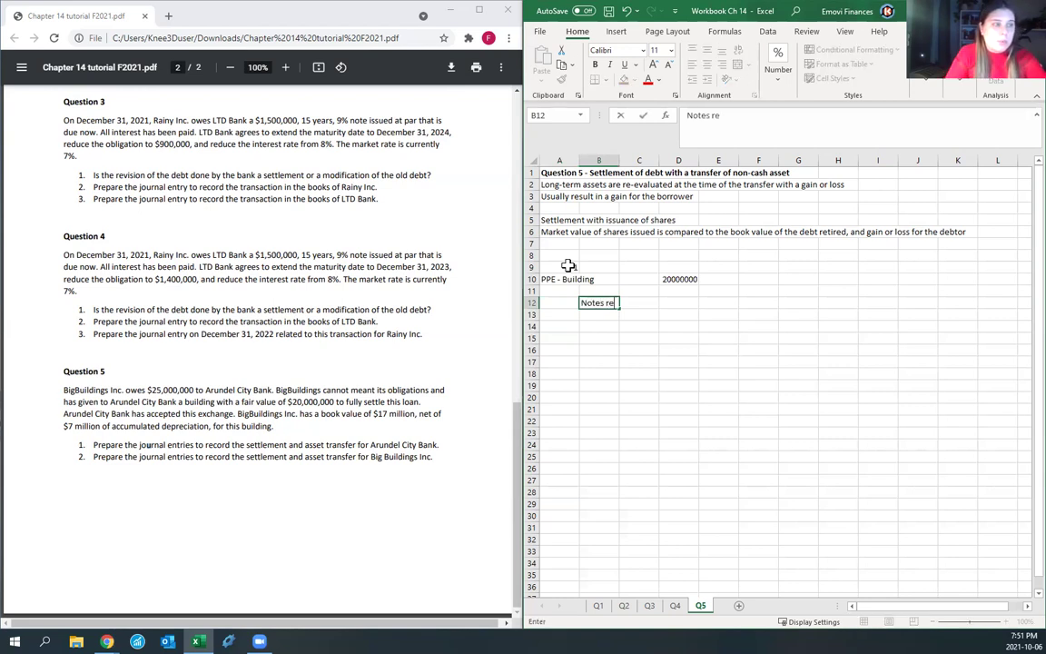
pyautogui.write('ceivable')
pyautogui.press('Right')
pyautogui.press('Right')
pyautogui.press('Right')
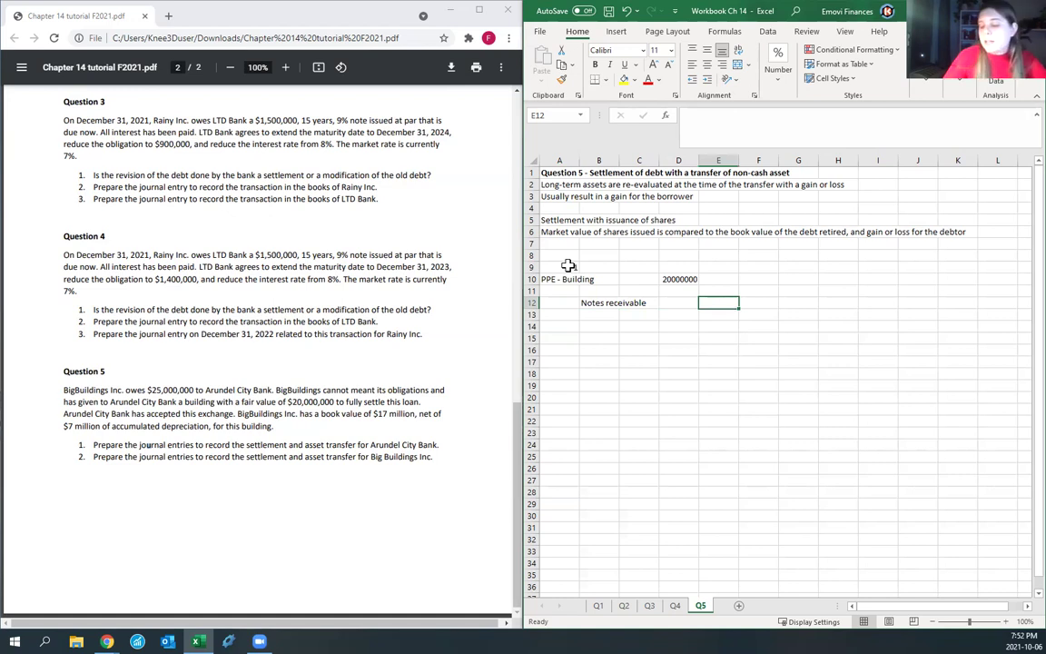
pyautogui.write('25000000')
pyautogui.press('Return')
# Step: Enter Loss on settlement in A11 with a debit of 5000000 in D11
pyautogui.press('Up')
pyautogui.press('Up')
pyautogui.press('Left')
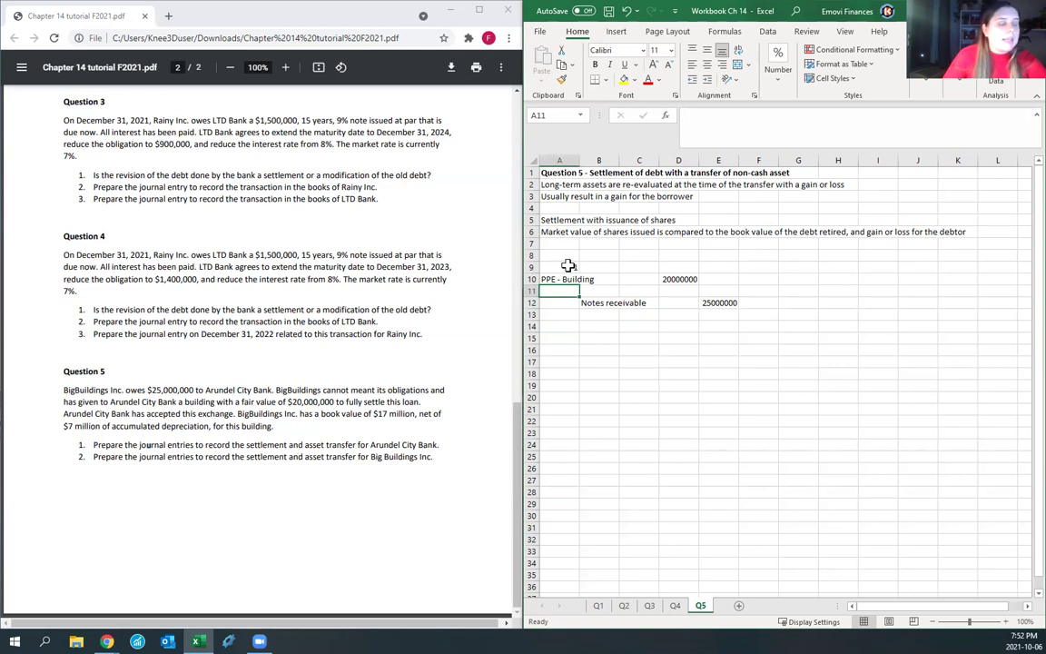
pyautogui.write('Loss on settlement')
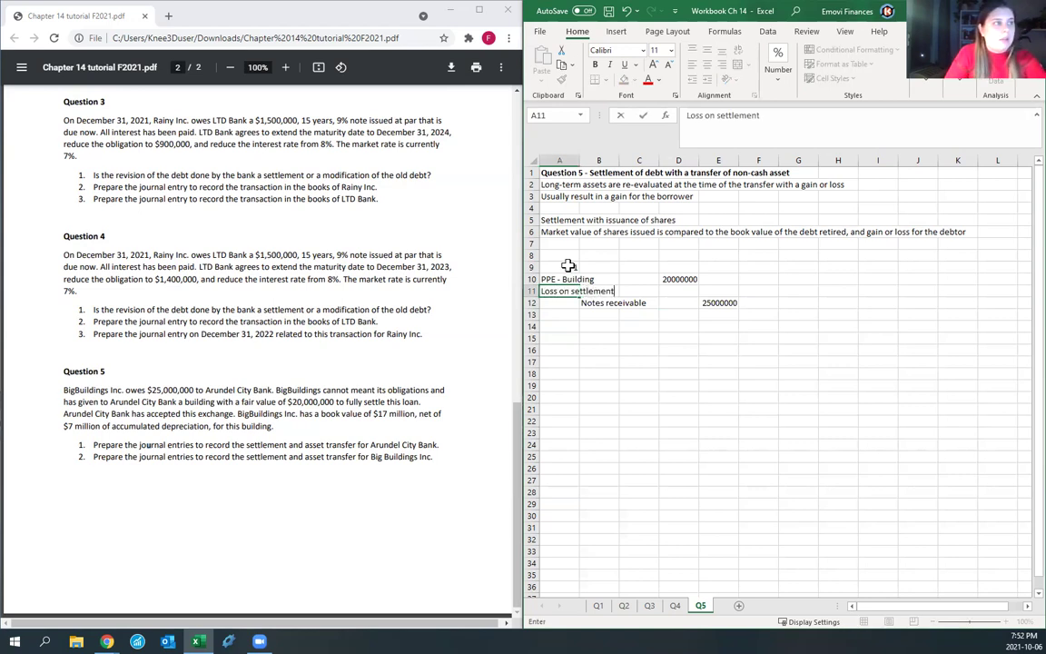
pyautogui.press('Right')
pyautogui.press('Right')
pyautogui.press('Right')
pyautogui.write('5000000')
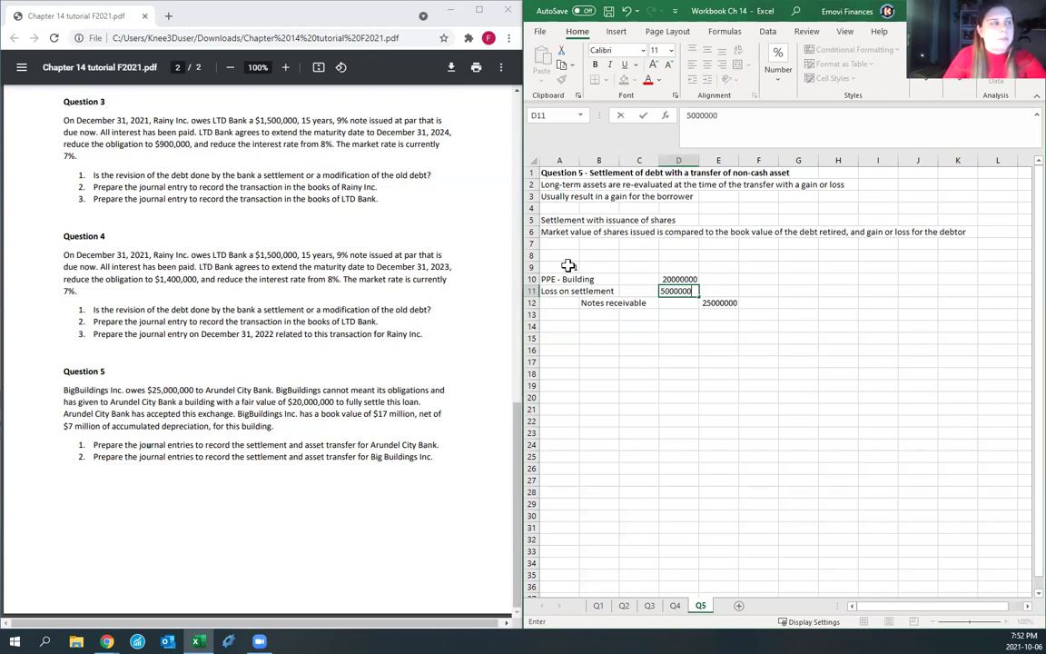
pyautogui.press('Return')
# Step: Number the second answer as 2 in A14 and enter Notes payable in A15 with a debit of 25000000 in D15
pyautogui.press('Down')
pyautogui.press('Down')
pyautogui.write('2')
pyautogui.press('Return')
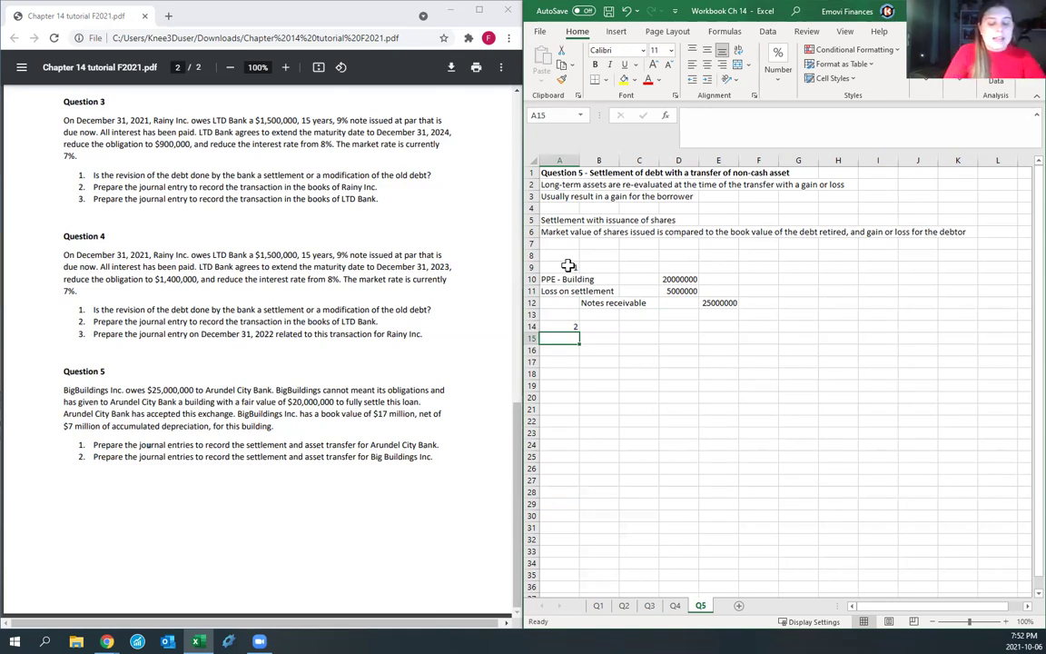
pyautogui.write('Notes payable')
pyautogui.press('Tab')
pyautogui.press('Tab')
pyautogui.press('Tab')
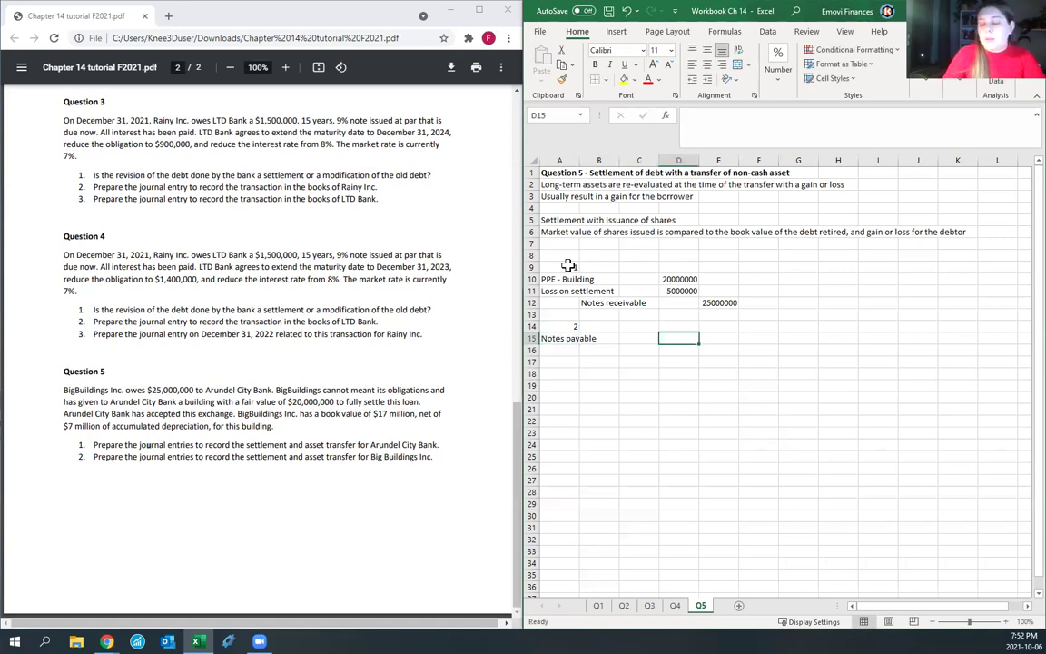
pyautogui.write('25000000')
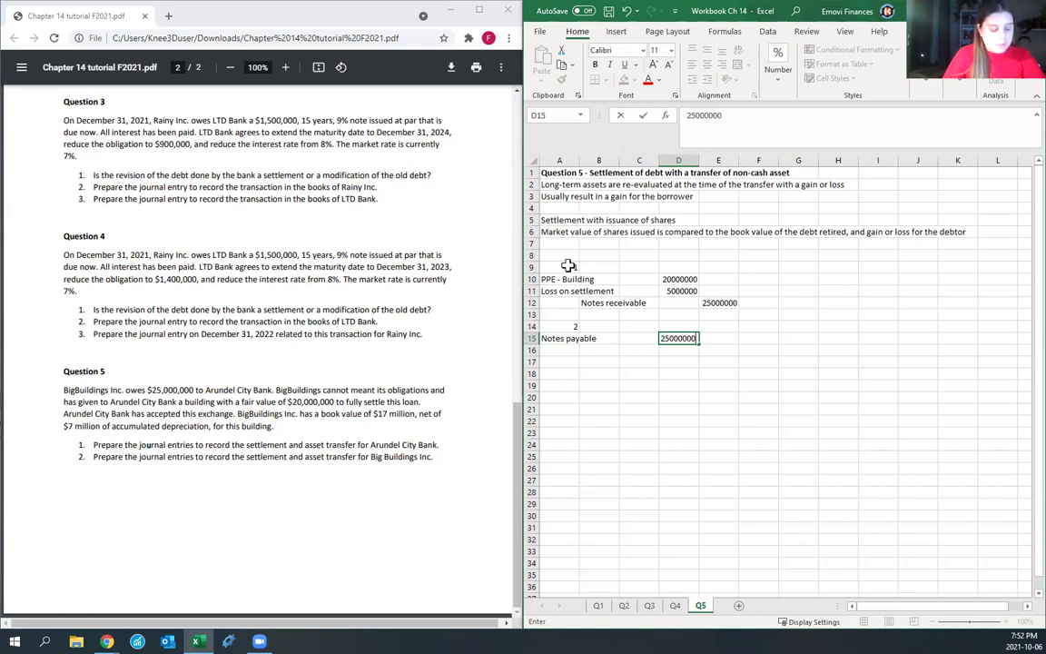
pyautogui.press('Return')
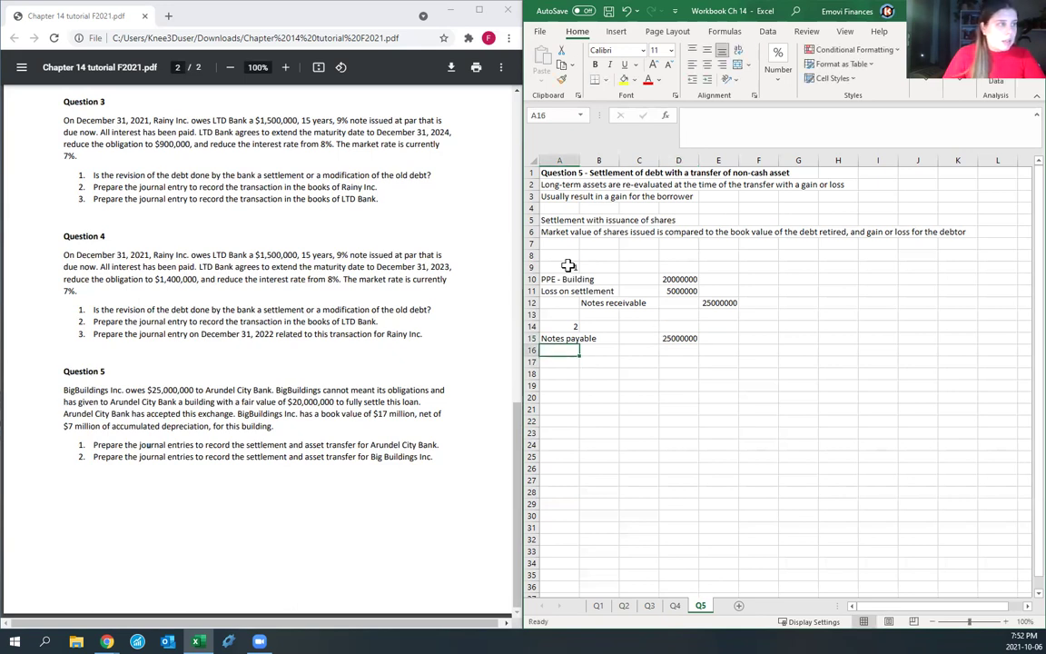
pyautogui.press('Return')
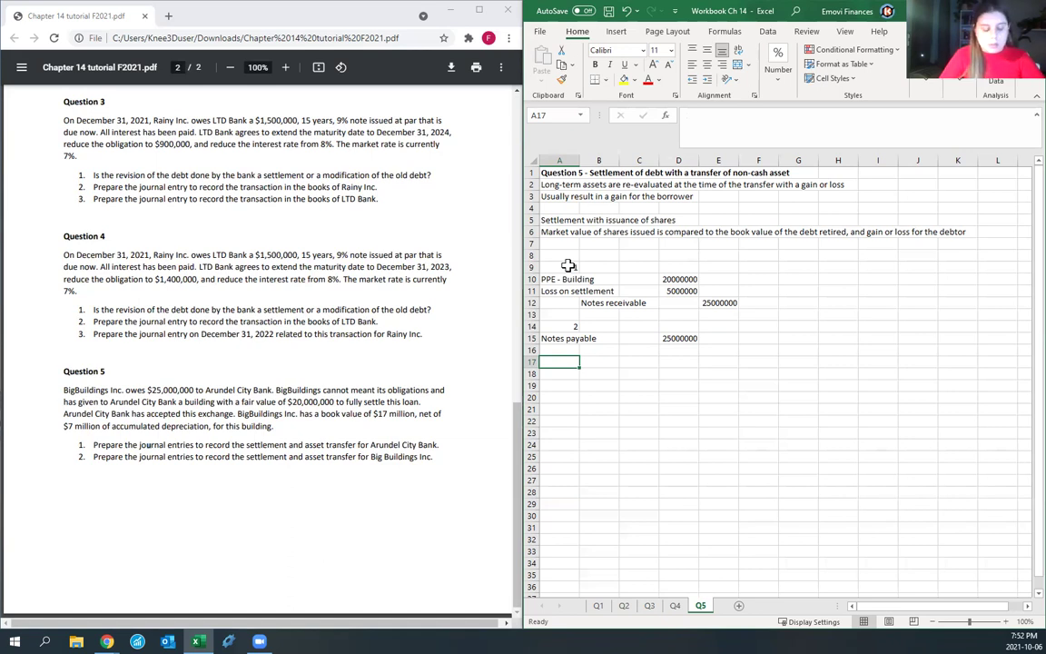
pyautogui.press('Right')
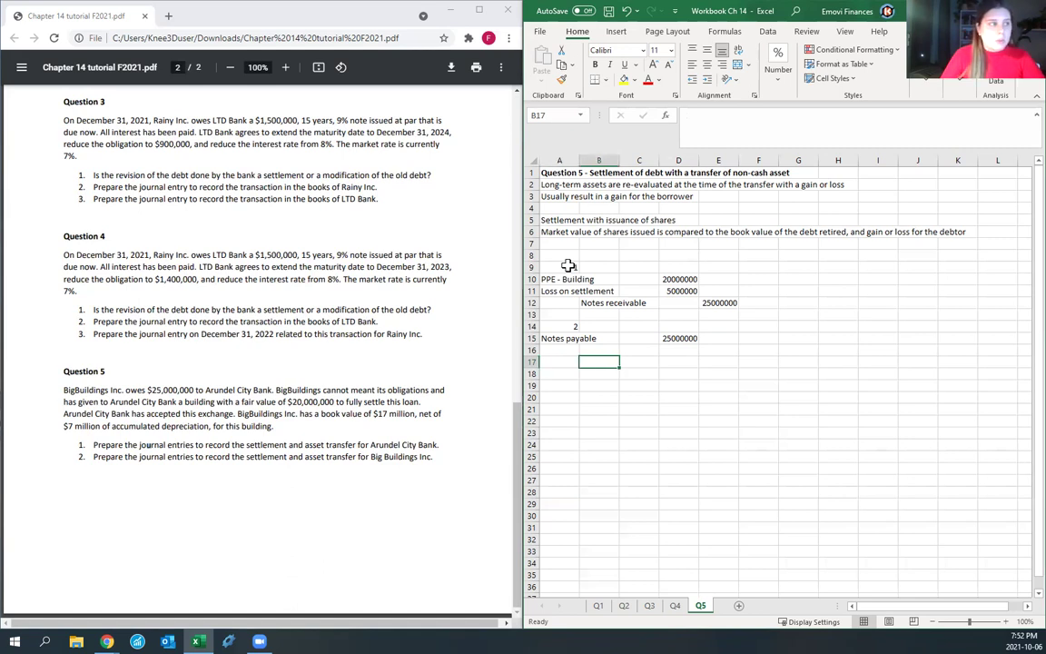
pyautogui.press('Up')
pyautogui.press('Left')
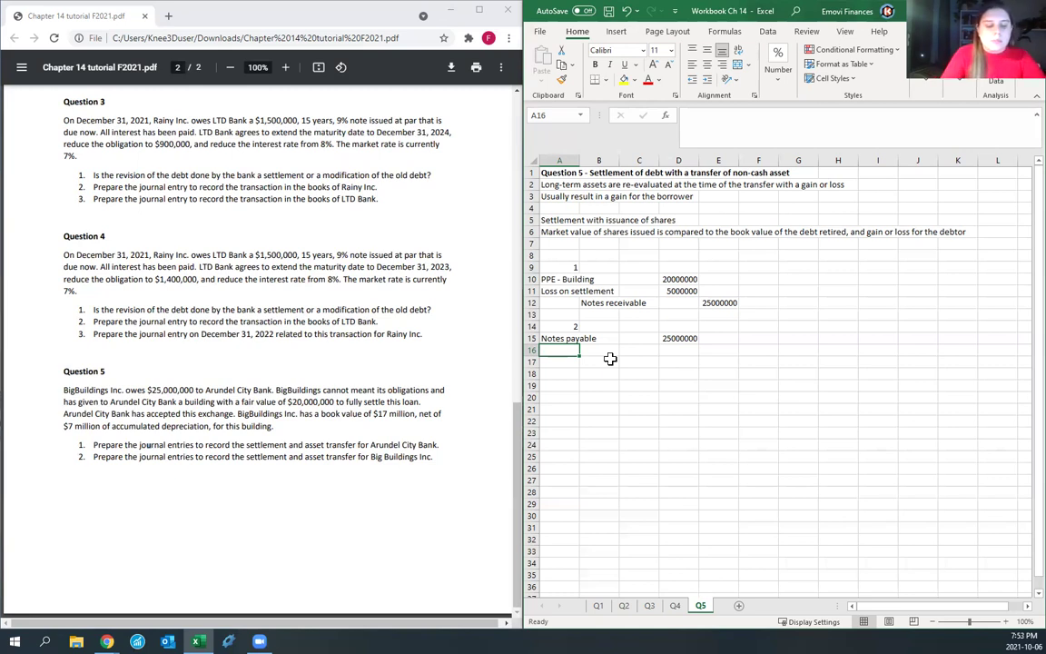
# Step: Enter Accumulated depreciation - Buildign in A16 with a debit of =70000000 in D16
pyautogui.write('Accumulated')
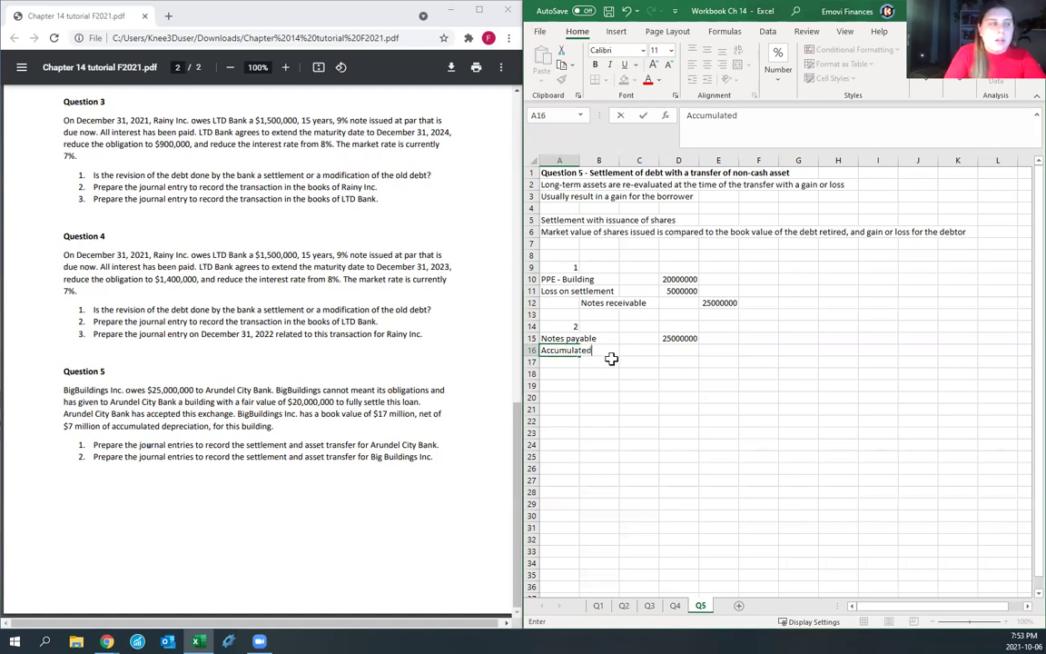
pyautogui.write(' depreciation - Buildign')
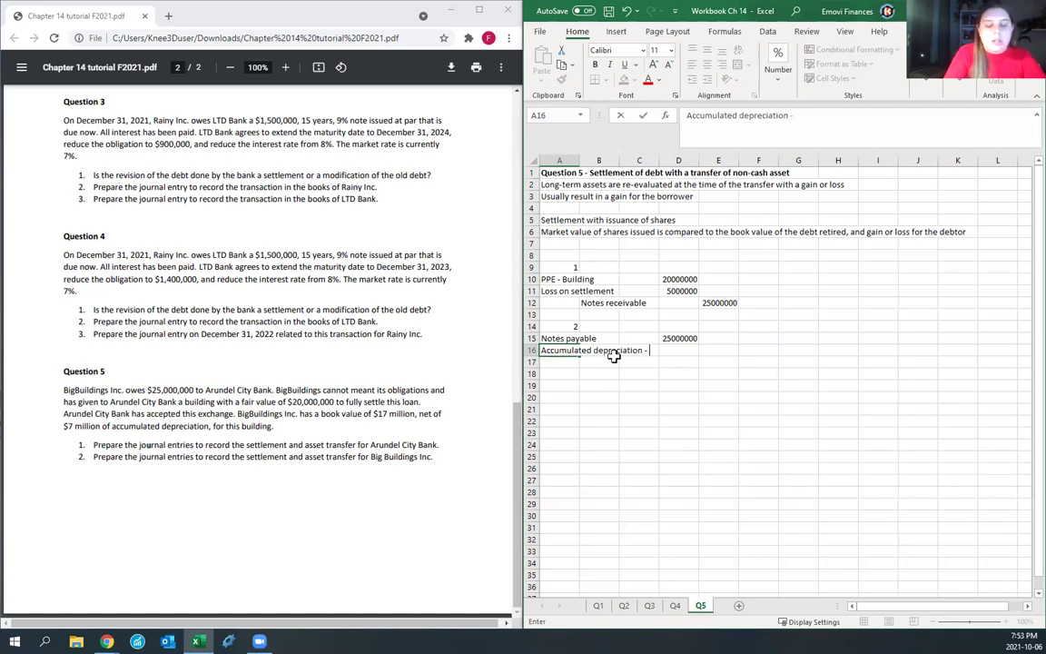
pyautogui.press('Tab')
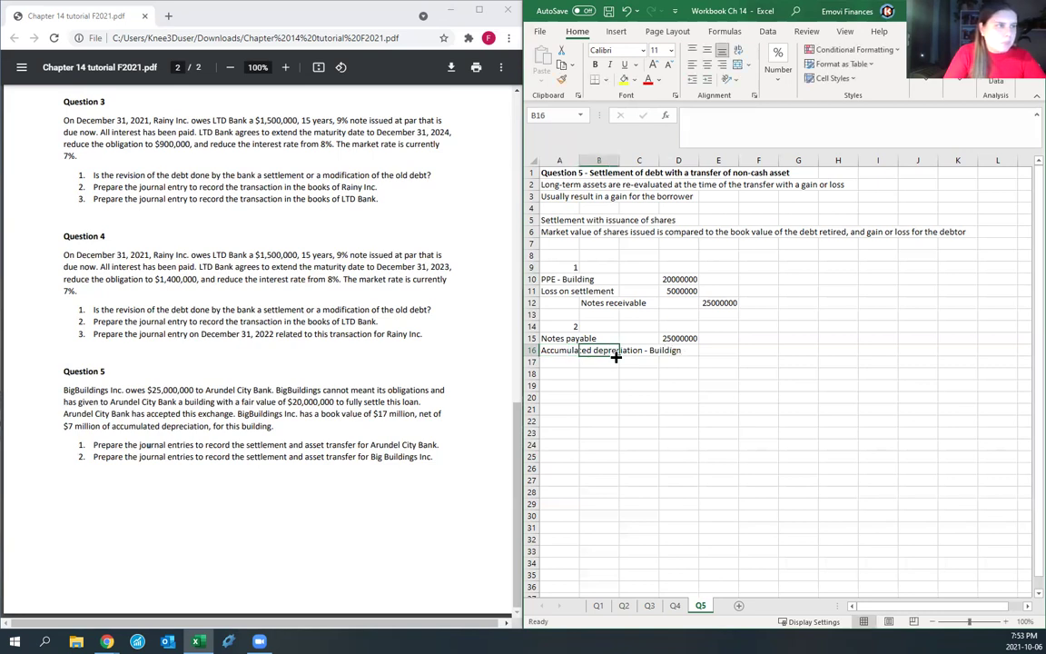
pyautogui.press('Tab')
pyautogui.press('Tab')
pyautogui.write('=')
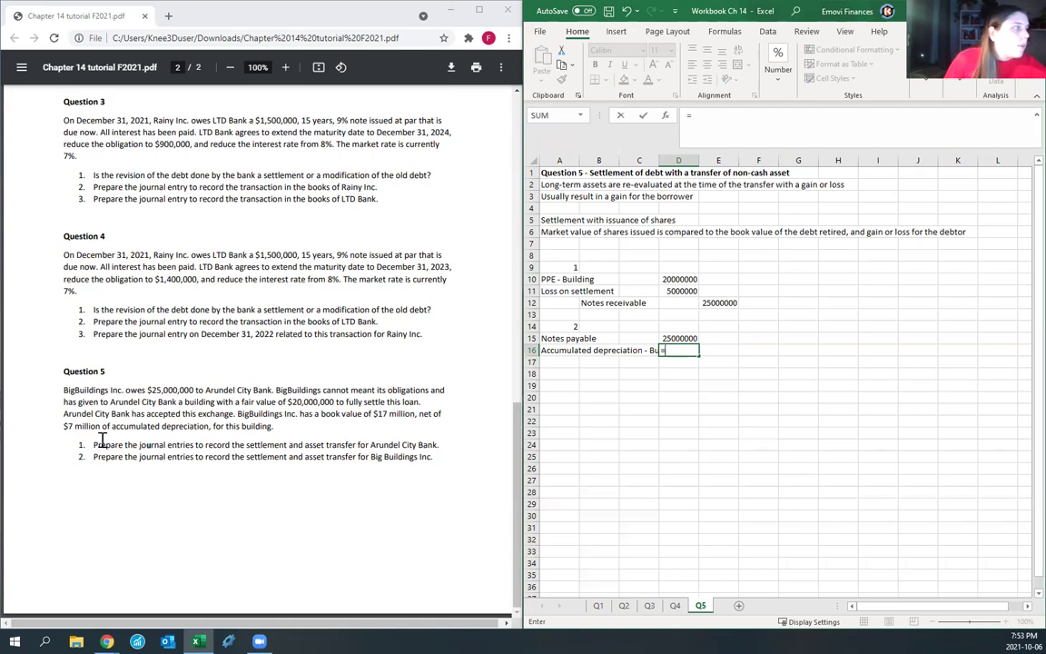
pyautogui.write('70000000')
pyautogui.press('Return')
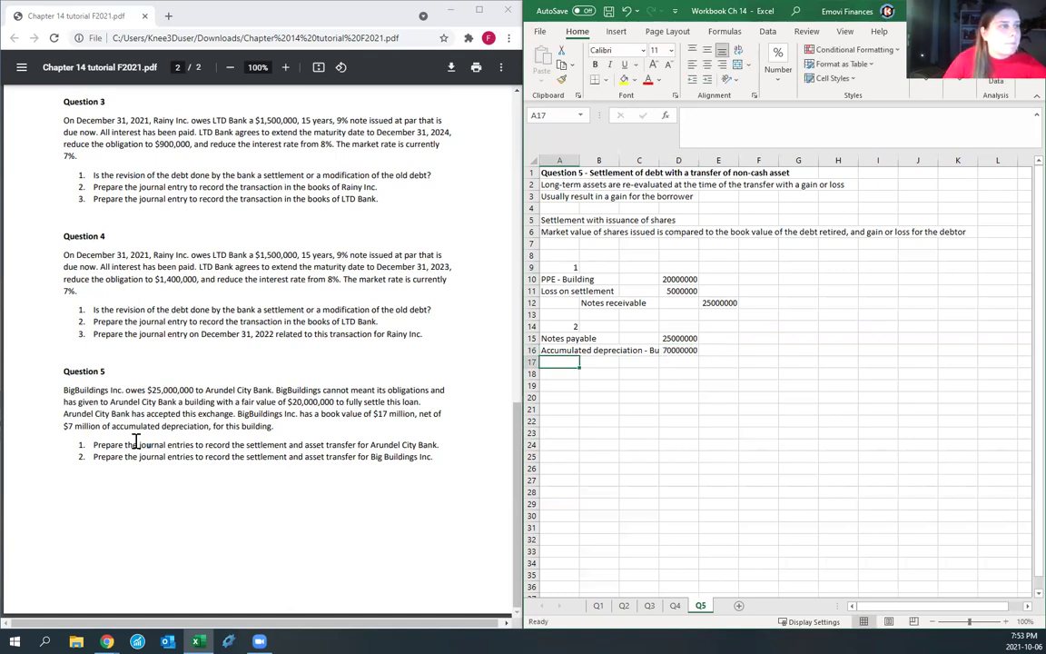
# Step: Correct the accumulated depreciation debit in D16 to 7000000
pyautogui.click(679, 349)
pyautogui.click(769, 127)
pyautogui.press('BackSpace')
pyautogui.press('Return')
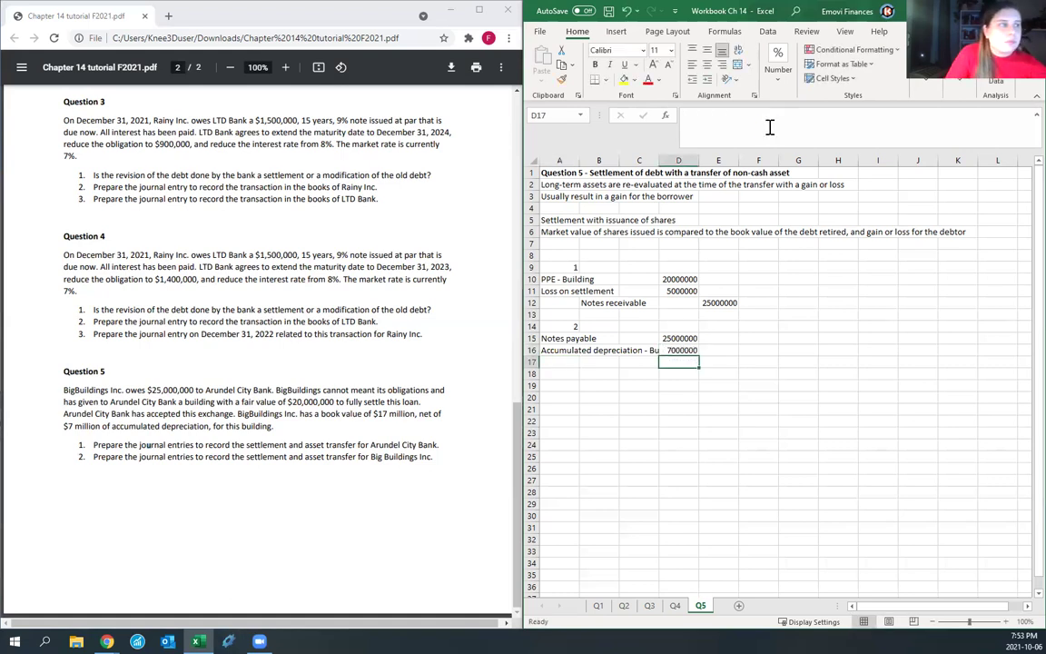
# Step: Enter Building as an indented credit line in B19, leaving rows 17 and 18 empty above it
pyautogui.click(572, 366)
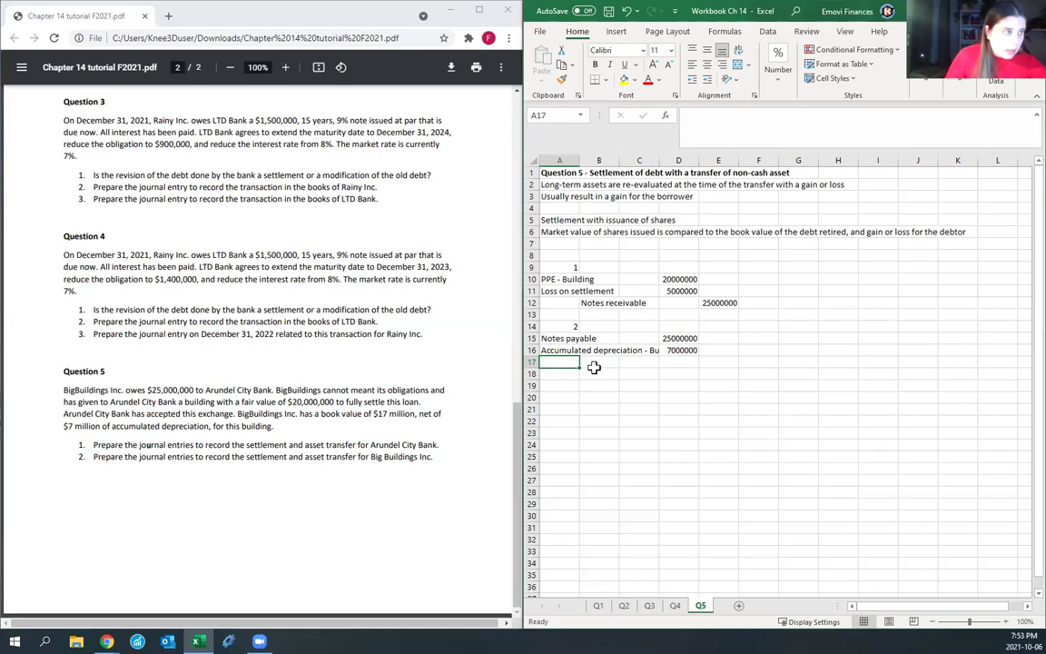
pyautogui.click(599, 367)
pyautogui.click(599, 375)
pyautogui.click(597, 386)
pyautogui.write('B')
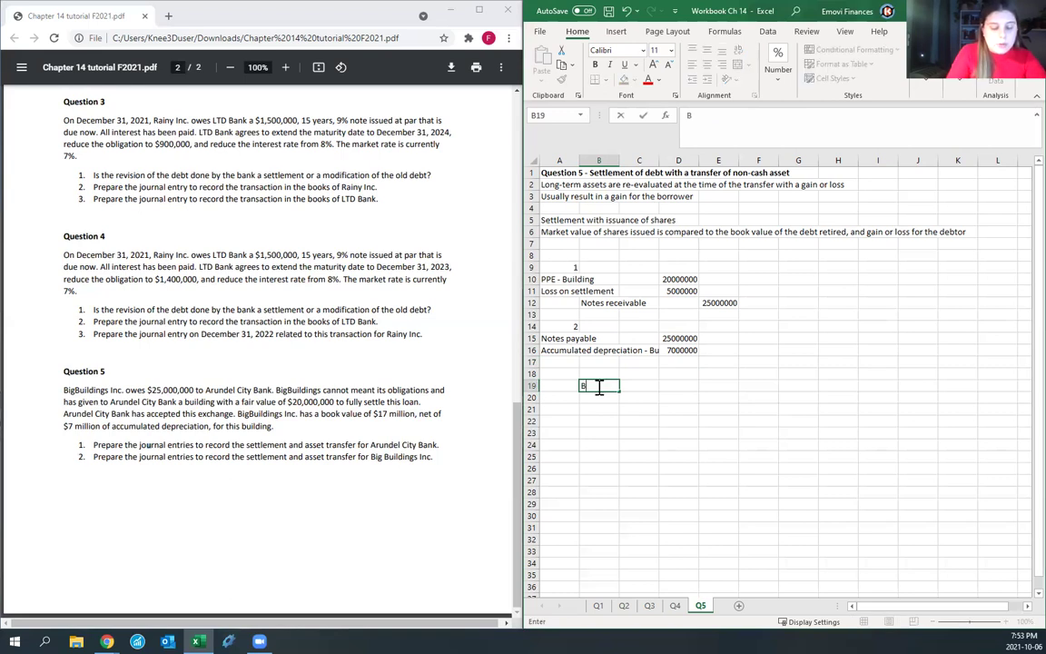
pyautogui.write('uilding')
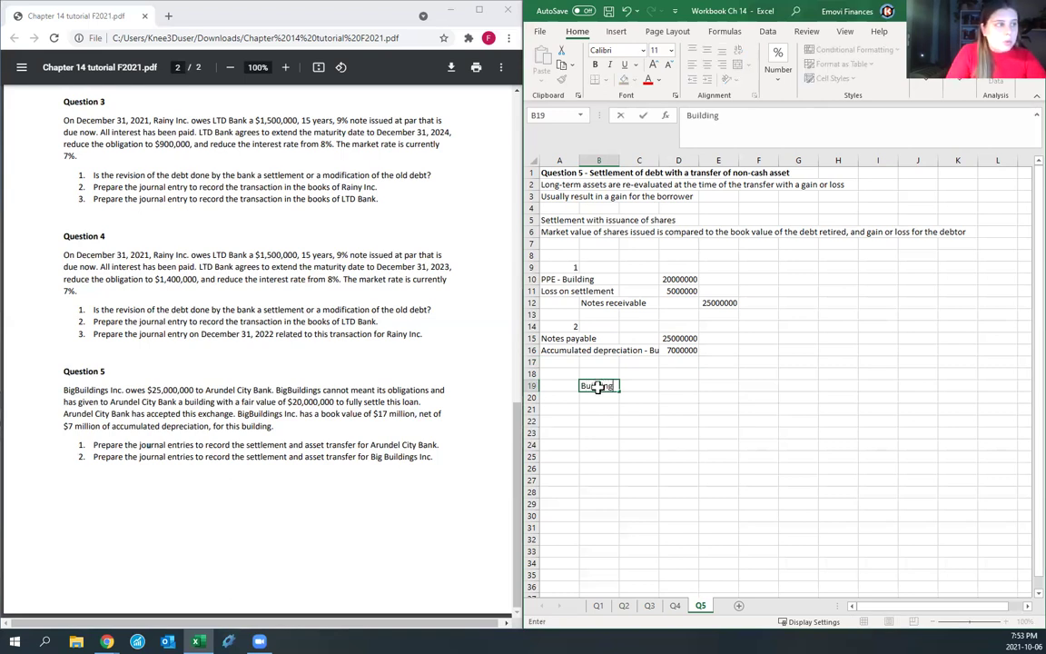
# Step: Calculate the building's original cost in E19 with the formula =17000000+7000000
pyautogui.press('Tab')
pyautogui.press('Tab')
pyautogui.press('Tab')
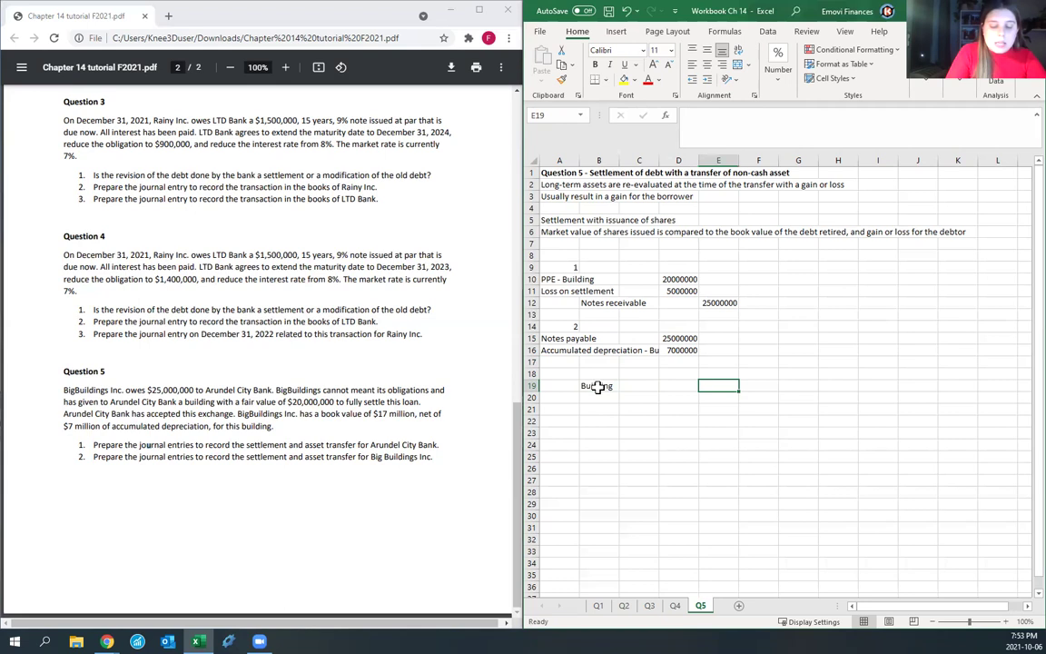
pyautogui.write('=17000')
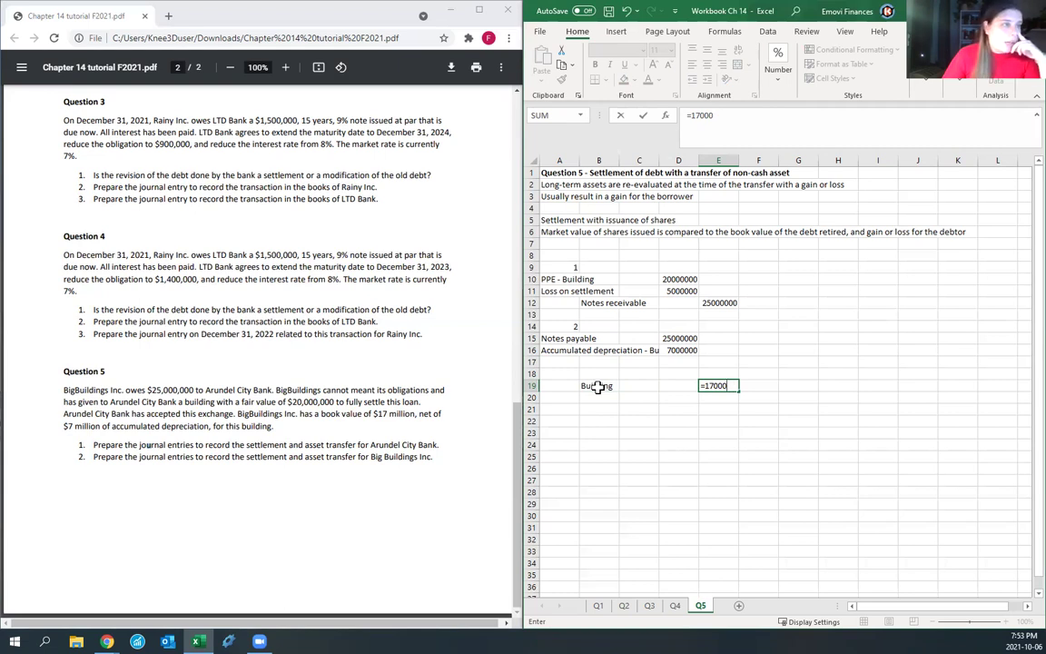
pyautogui.write('0')
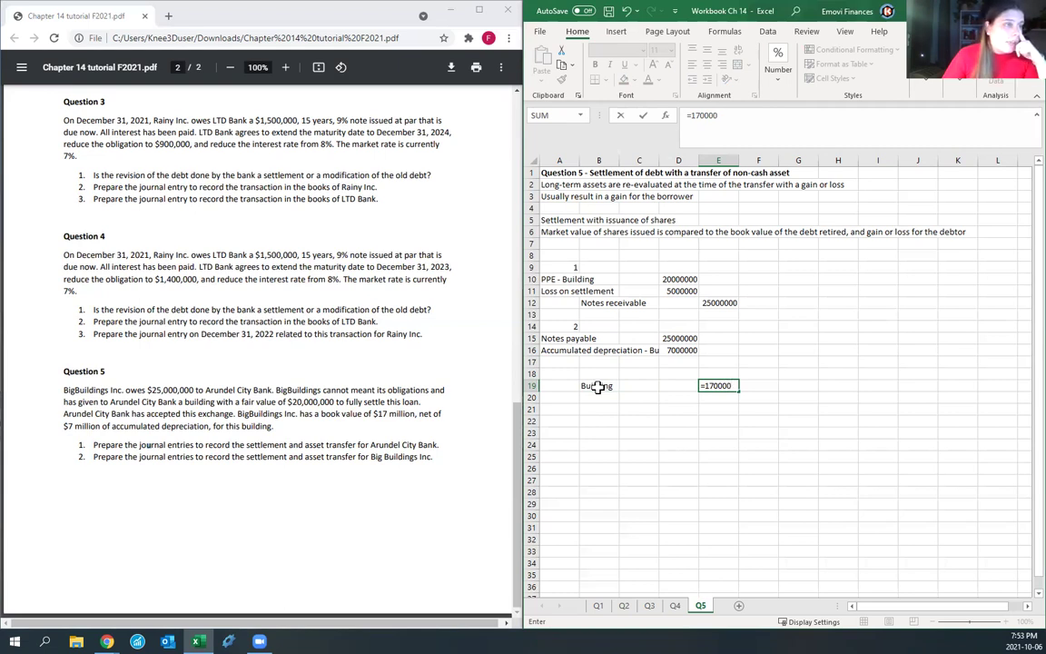
pyautogui.write('0')
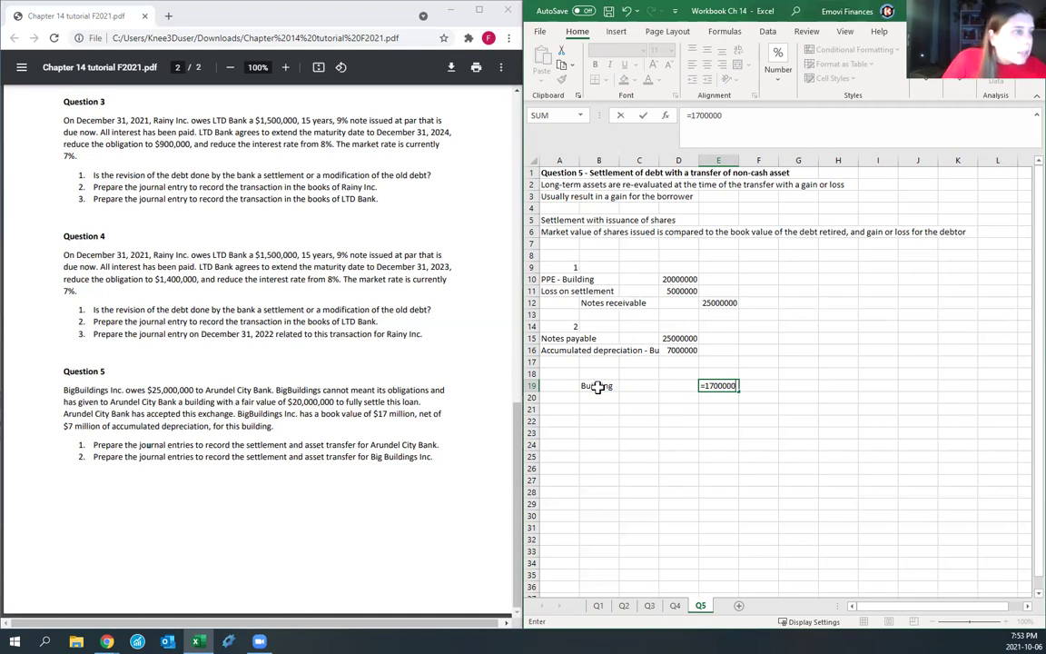
pyautogui.write('0+')
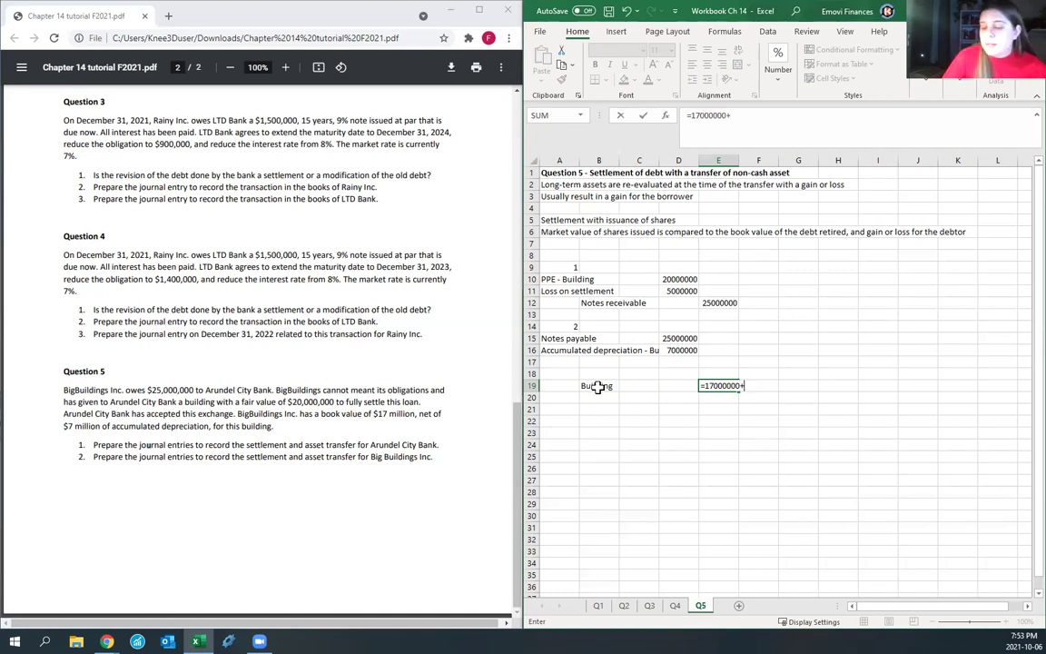
pyautogui.write('7000000')
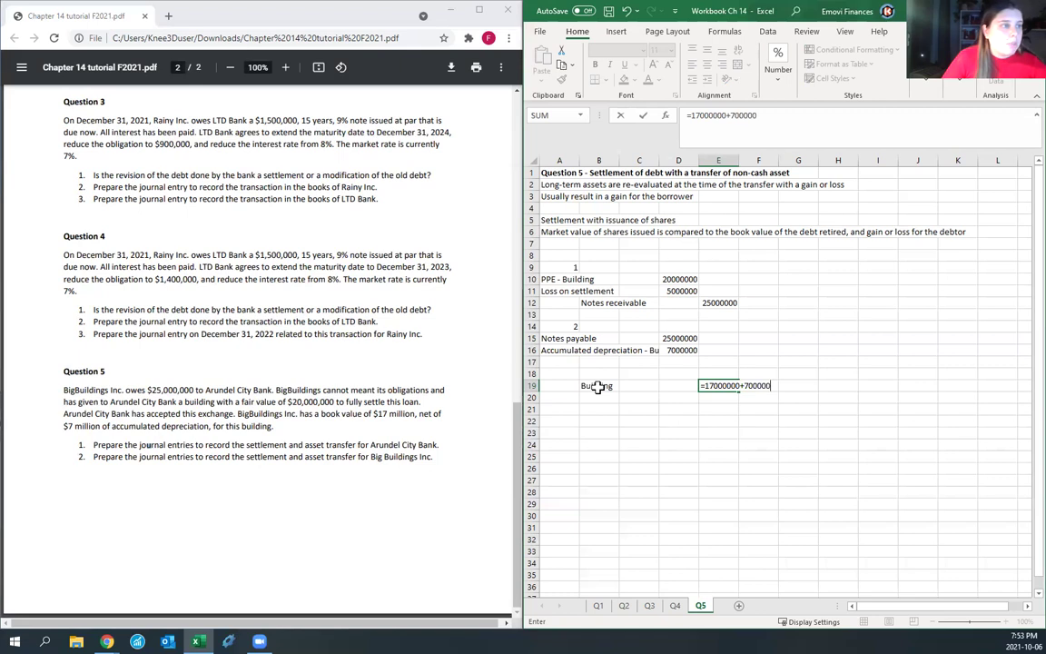
pyautogui.press('Return')
# Step: Enter Gain on disposal of building as a credit line in B17
pyautogui.click(598, 387)
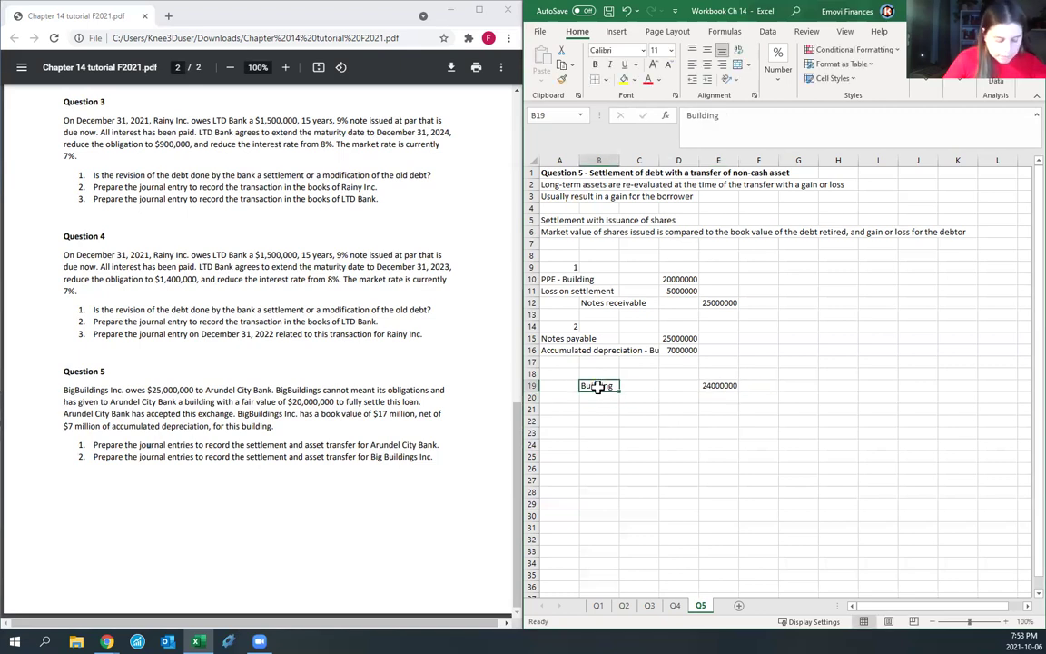
pyautogui.press('Up')
pyautogui.press('Up')
pyautogui.press('Left')
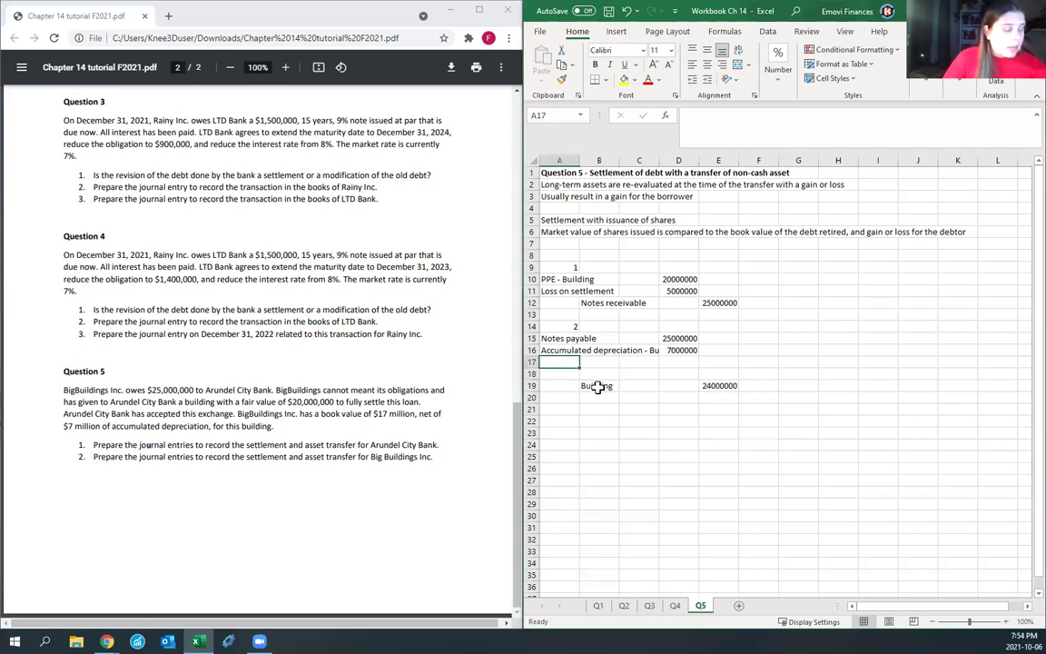
pyautogui.press('Right')
pyautogui.write('Gain o')
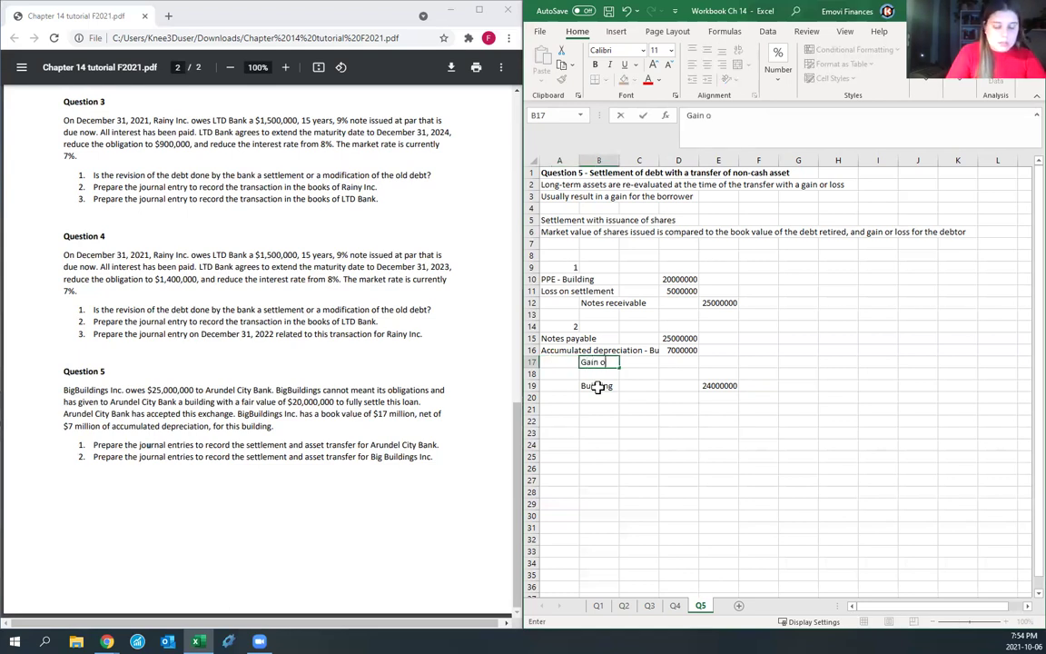
pyautogui.write('n disposal of building')
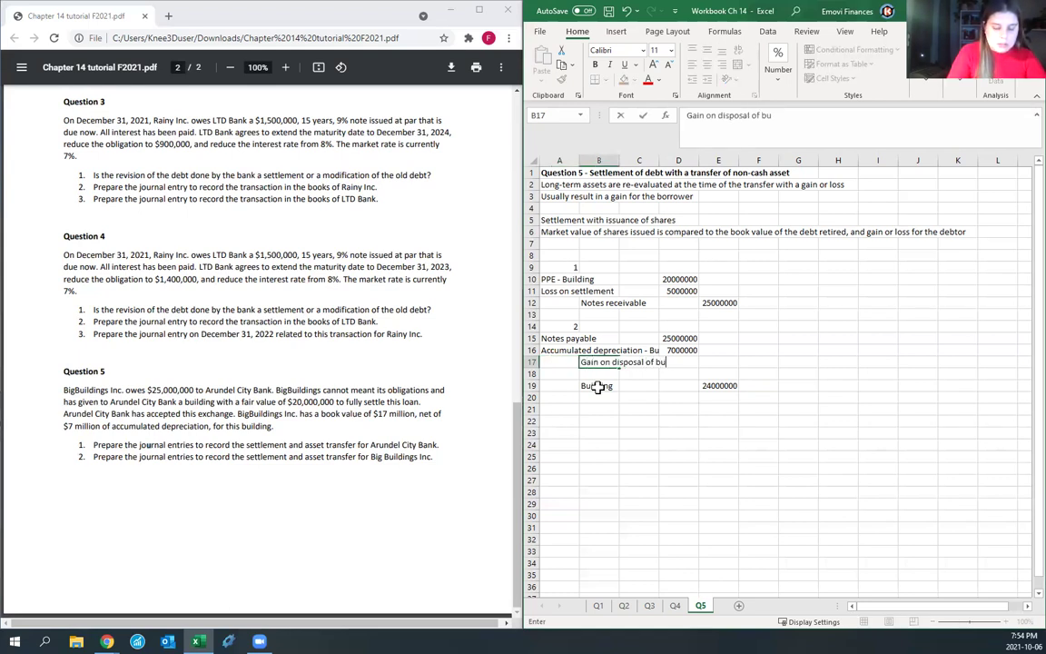
pyautogui.press('Right')
pyautogui.press('Right')
pyautogui.press('Right')
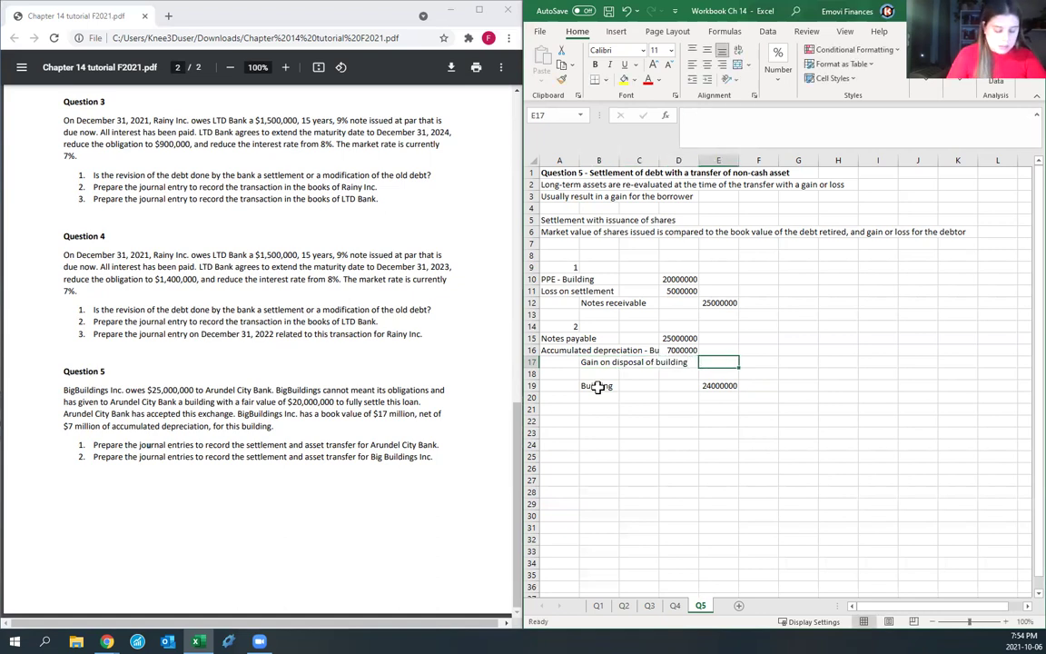
# Step: Enter Gain on restructuring of debt as a credit line in B18
pyautogui.press('Down')
pyautogui.press('Left')
pyautogui.press('Left')
pyautogui.press('Left')
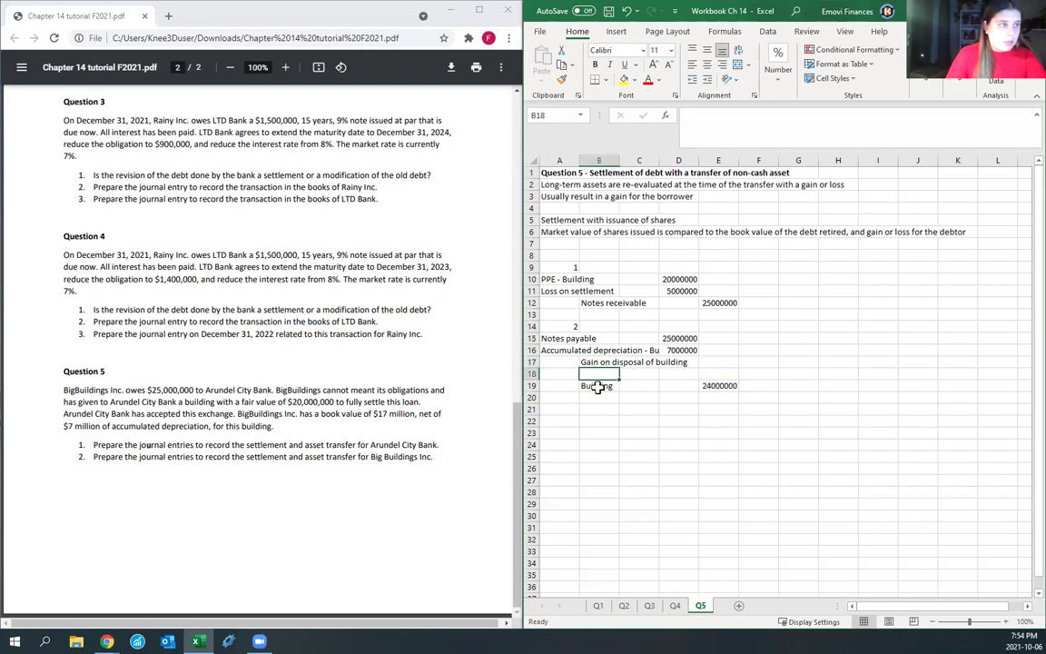
pyautogui.write('G')
pyautogui.press('Delete')
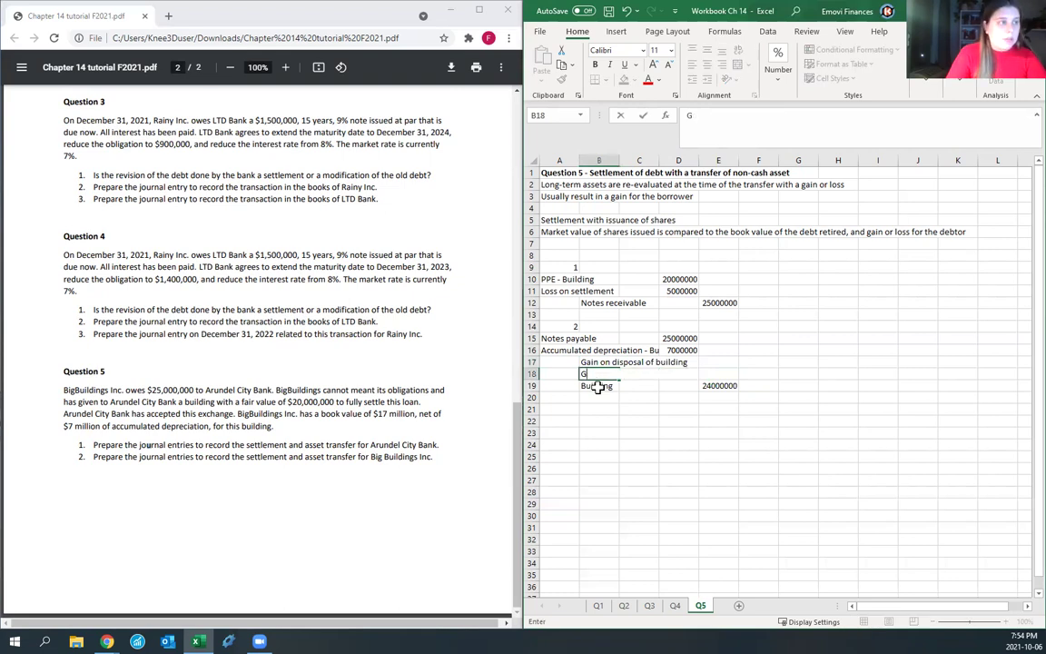
pyautogui.write('ain on ')
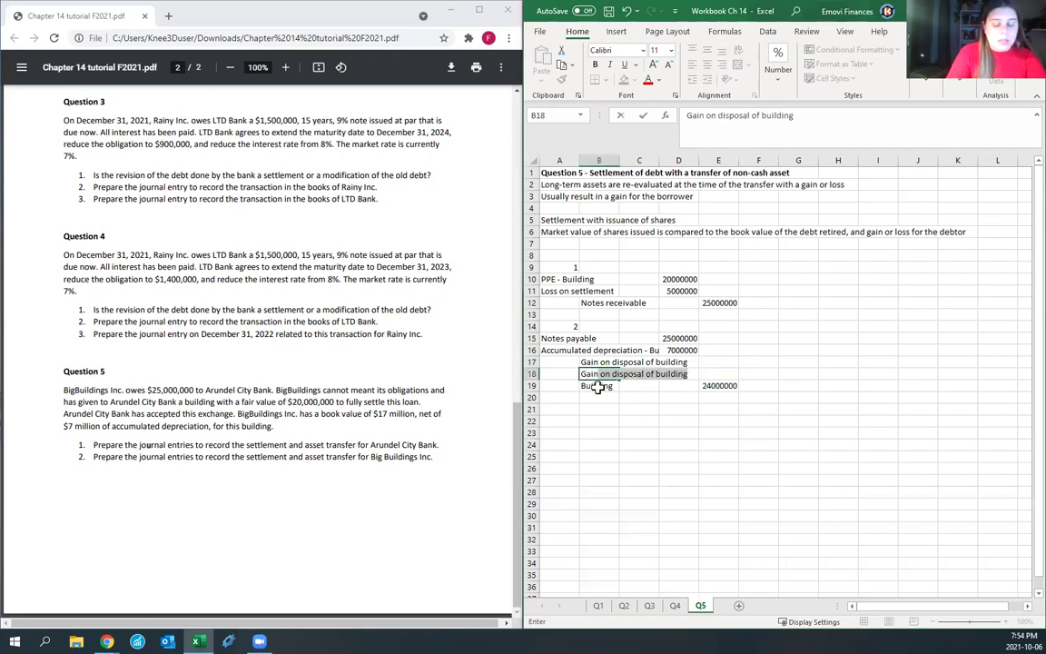
pyautogui.write('restru')
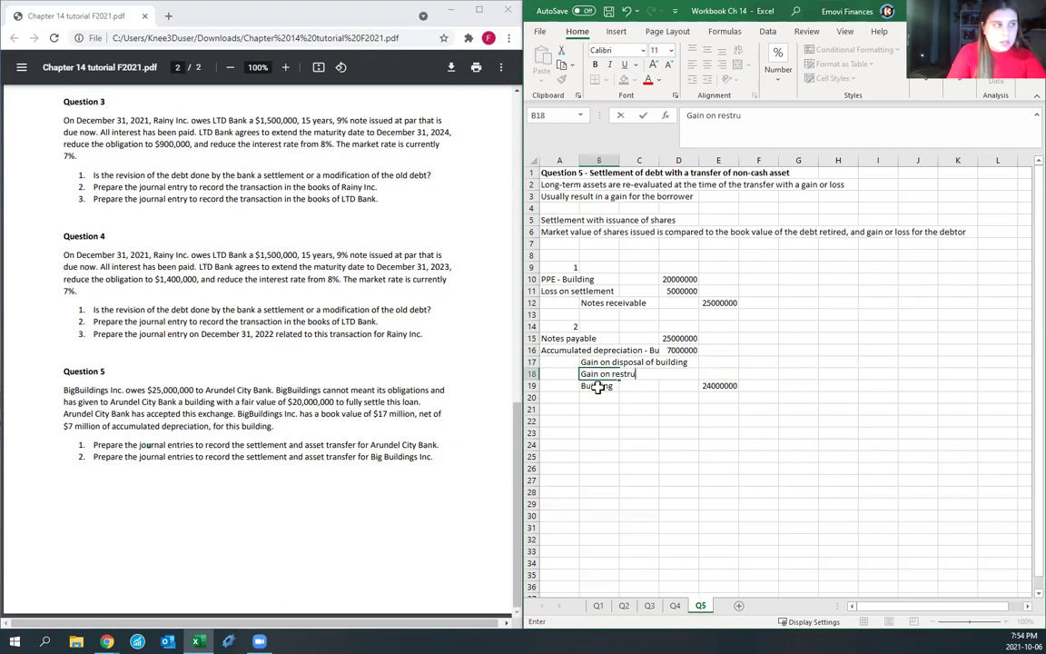
pyautogui.write('cturing of ')
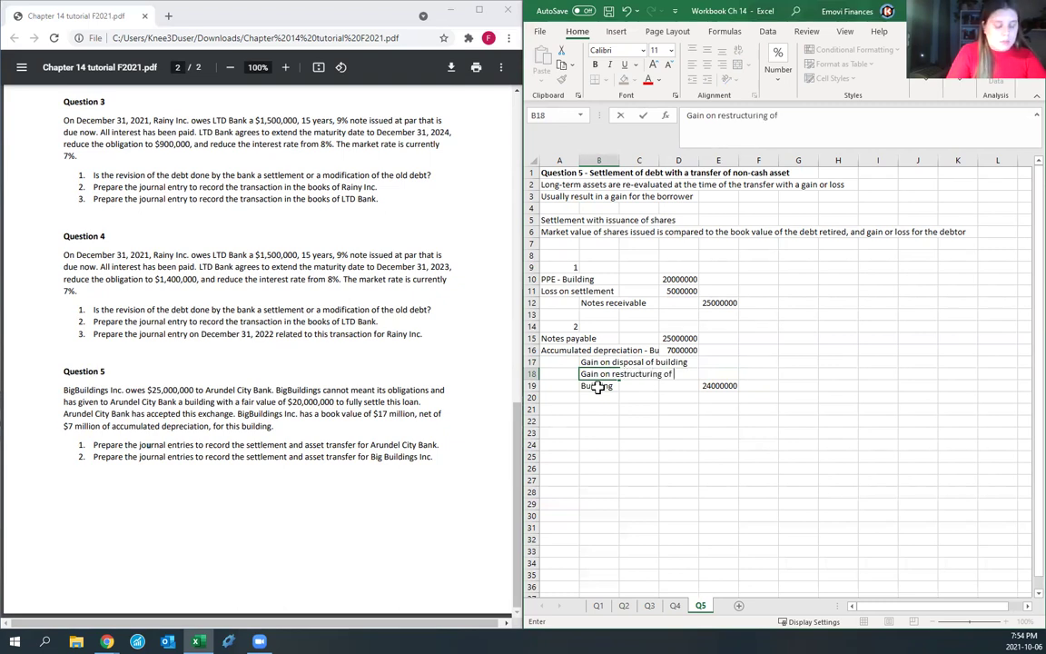
pyautogui.write('debt')
# Step: Enter =50000000 in E18 as the credit for the gain on restructuring of debt
pyautogui.press('Tab')
pyautogui.press('Tab')
pyautogui.press('Tab')
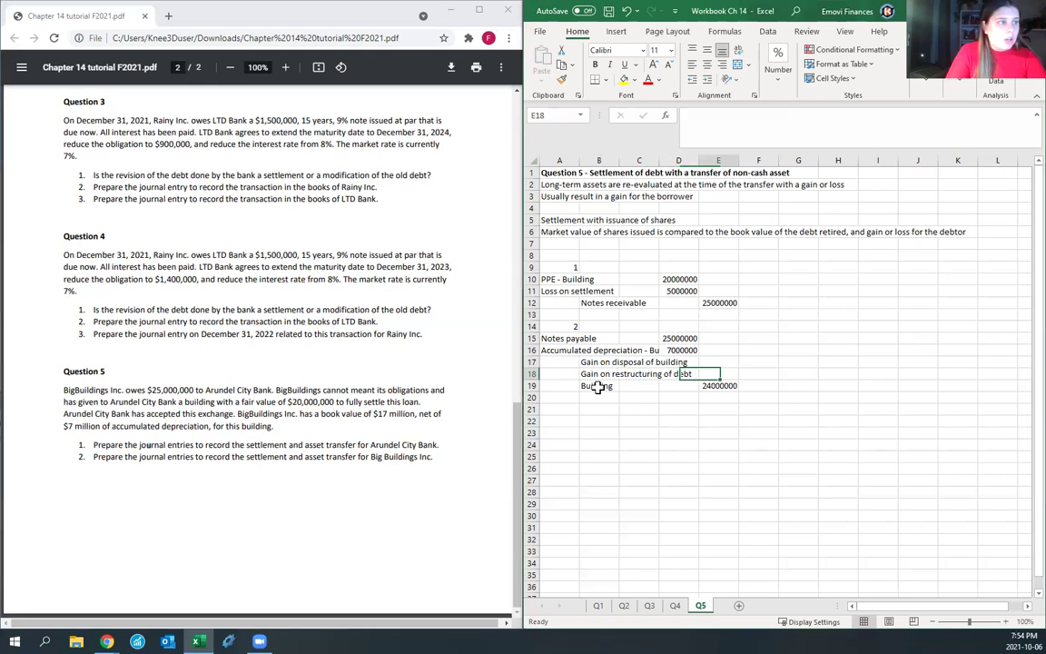
pyautogui.write('=')
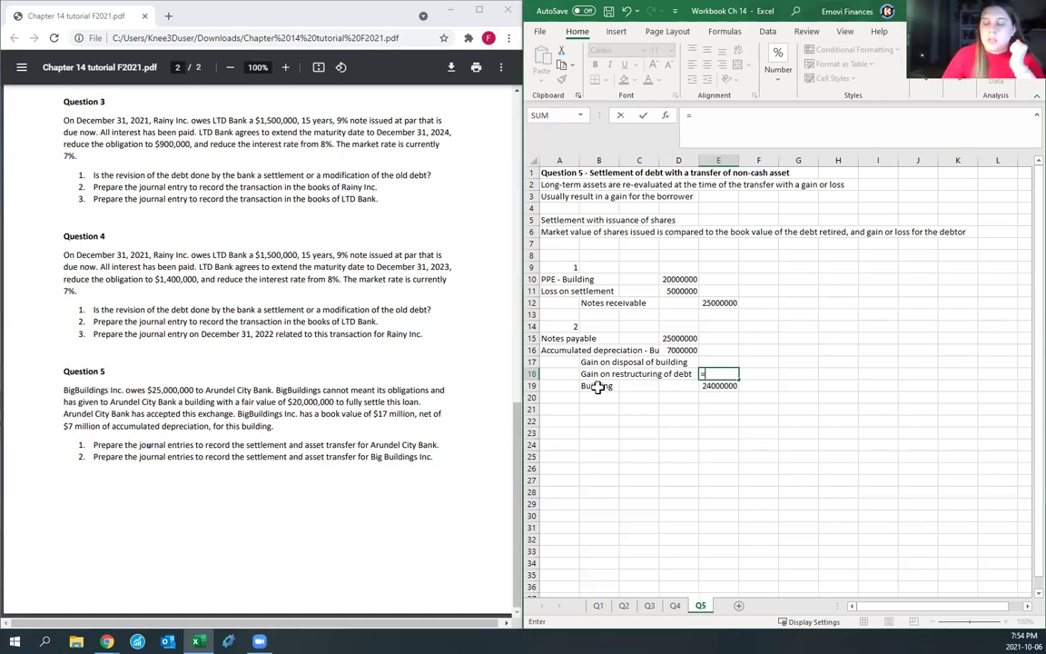
pyautogui.write('50')
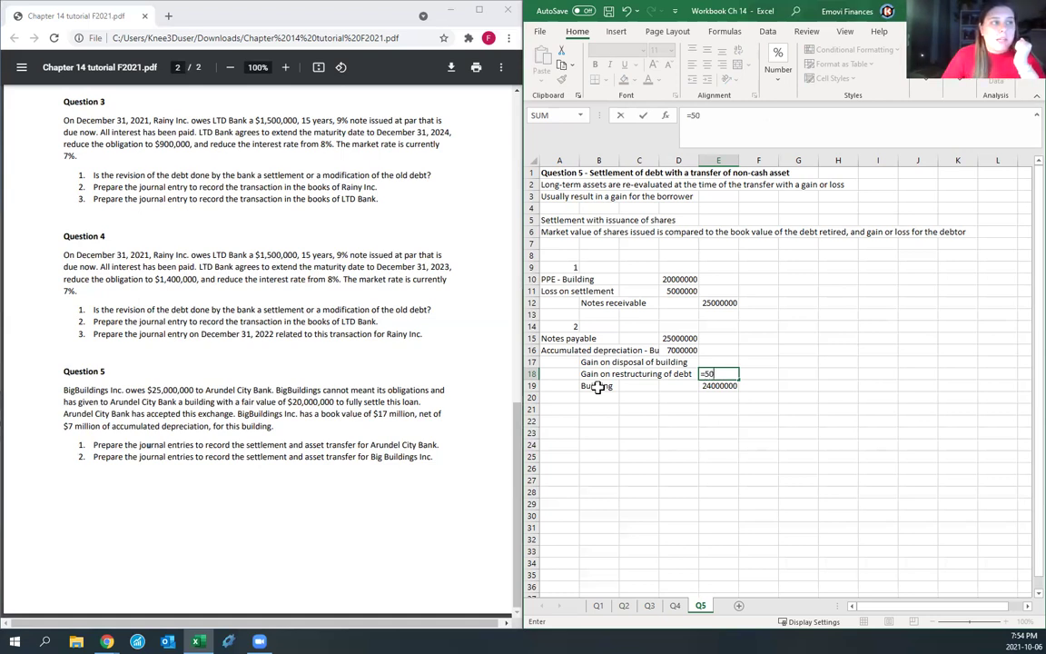
pyautogui.write('000000')
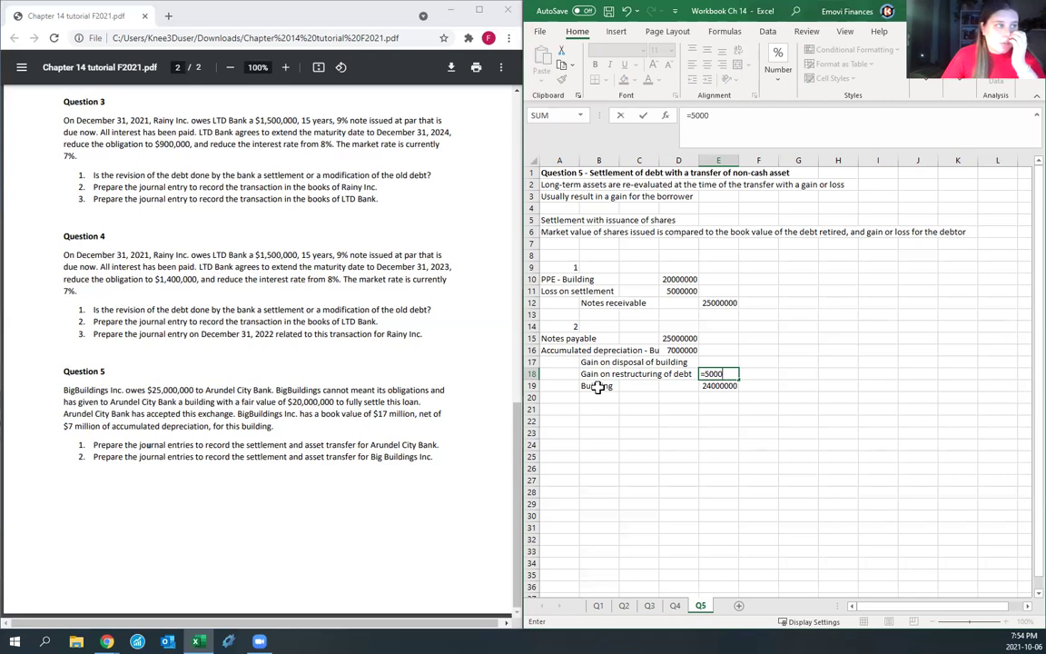
pyautogui.click(598, 387)
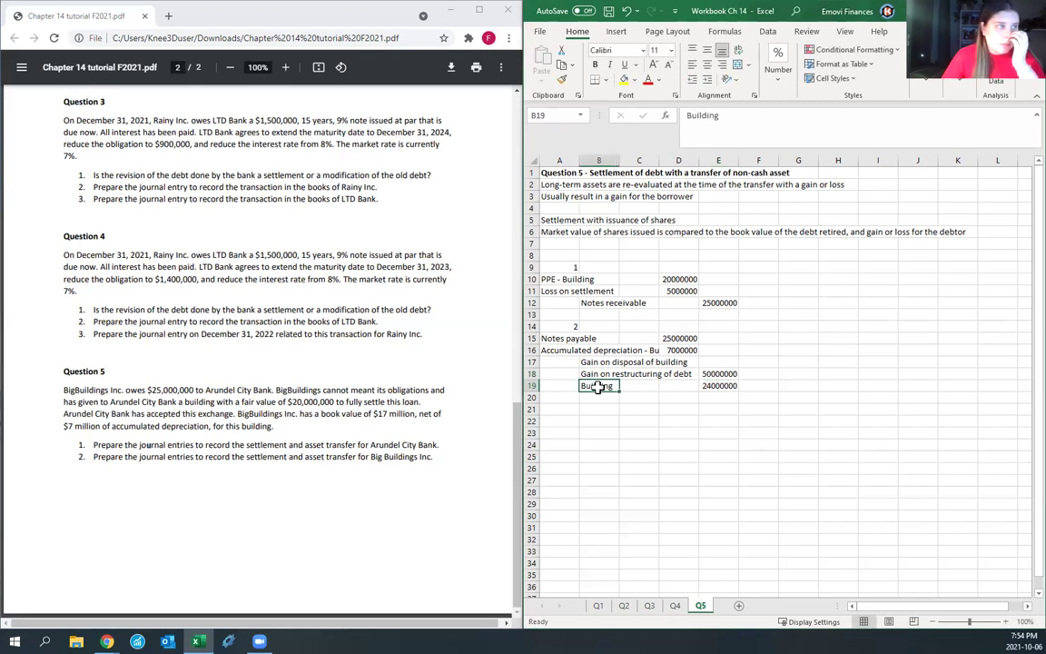
# Step: Correct the restructuring gain credit in E18 to 5000000
pyautogui.press('Up')
pyautogui.press('Up')
pyautogui.press('Right')
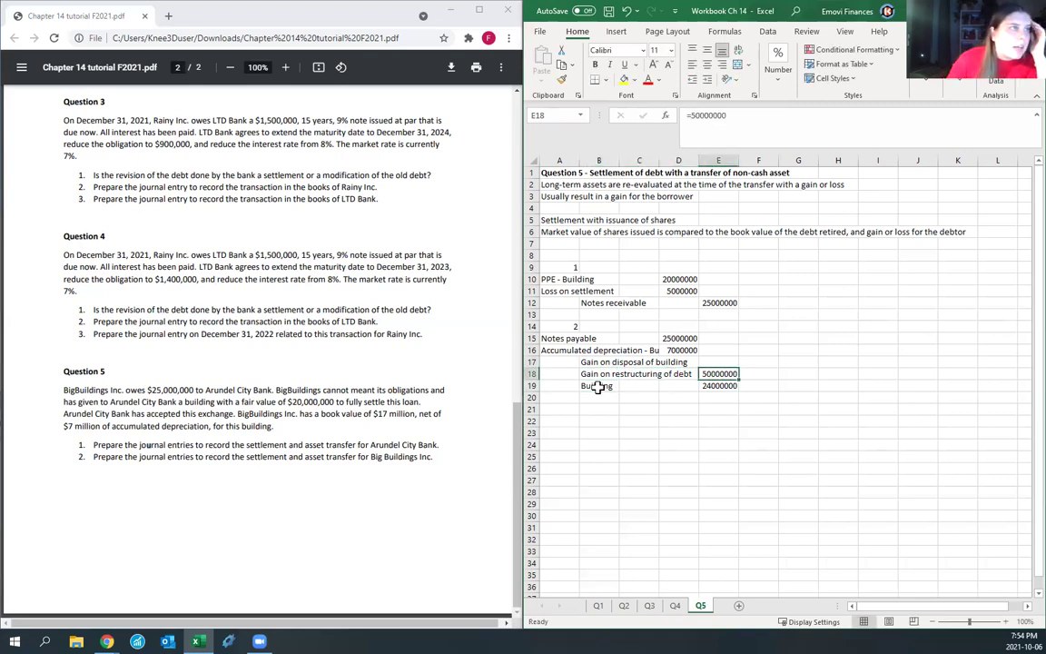
pyautogui.click(753, 119)
pyautogui.press('BackSpace')
pyautogui.hotkey('shift', 'Return')
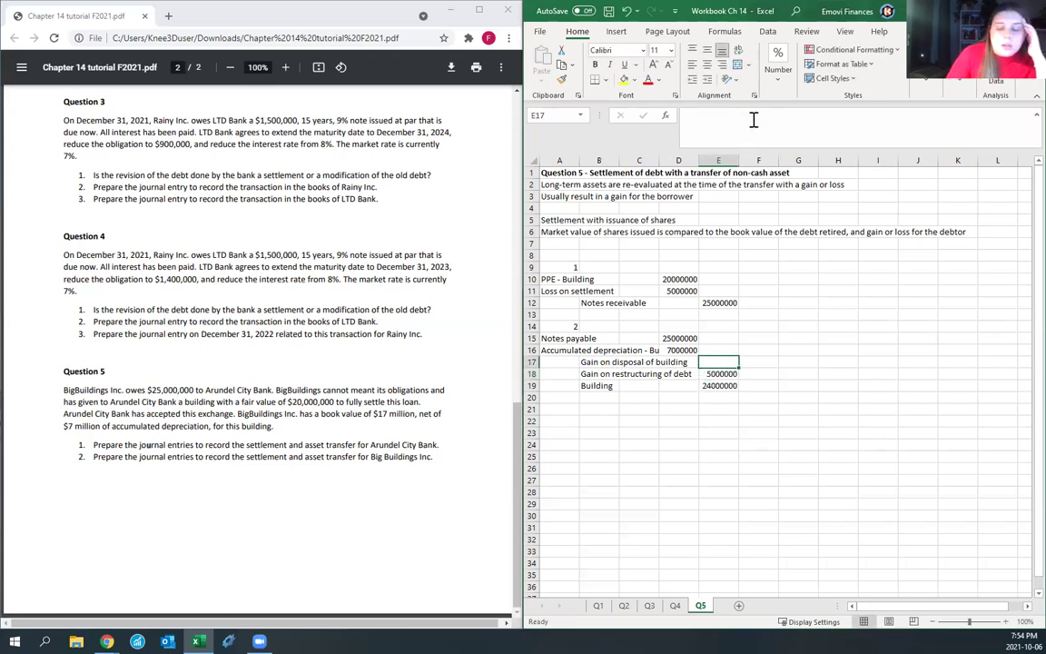
# Step: Enter =SUM(D15:D16)-SUM(E18:E19) in E17 as the credit for the gain on disposal of building
pyautogui.write('=sum')
pyautogui.press('Tab')
pyautogui.moveTo(670, 339); pyautogui.dragTo(677, 350)
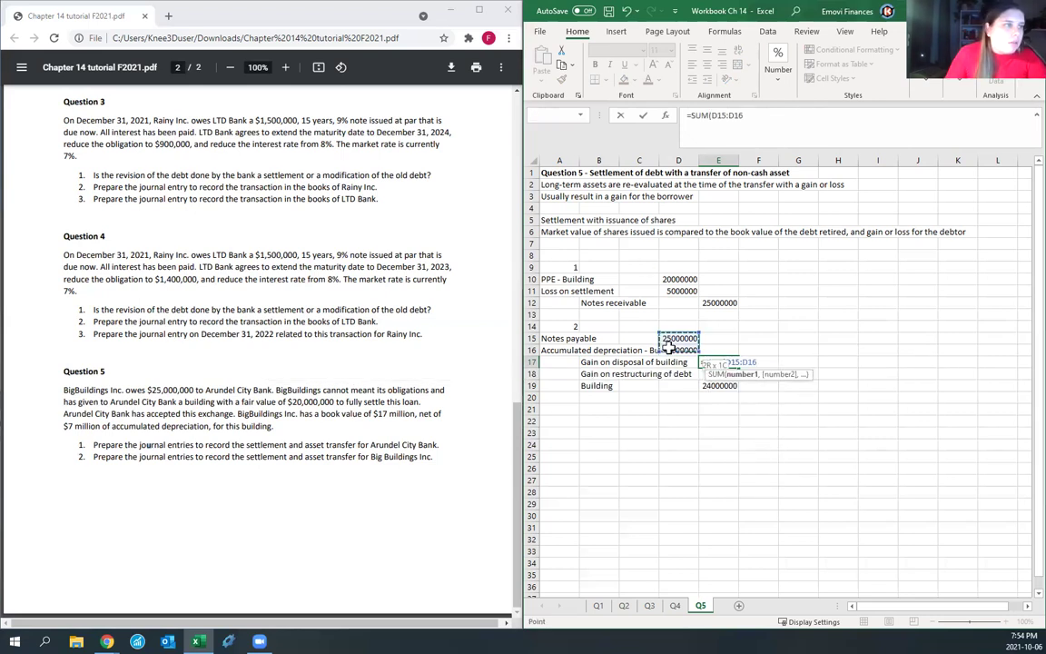
pyautogui.write(')-')
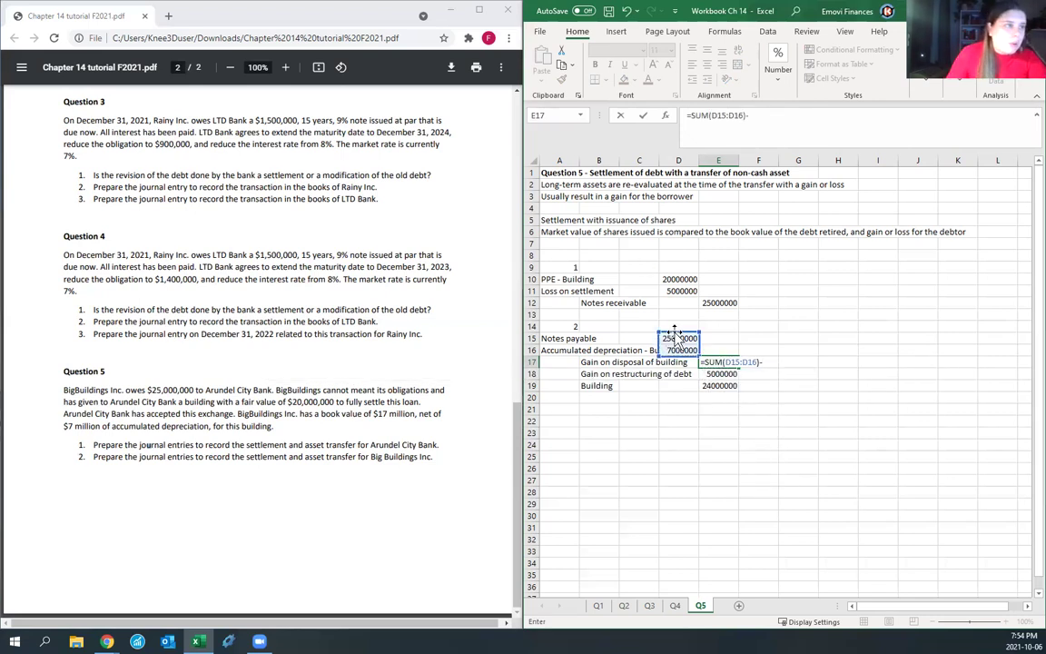
pyautogui.write('sum')
pyautogui.press('Tab')
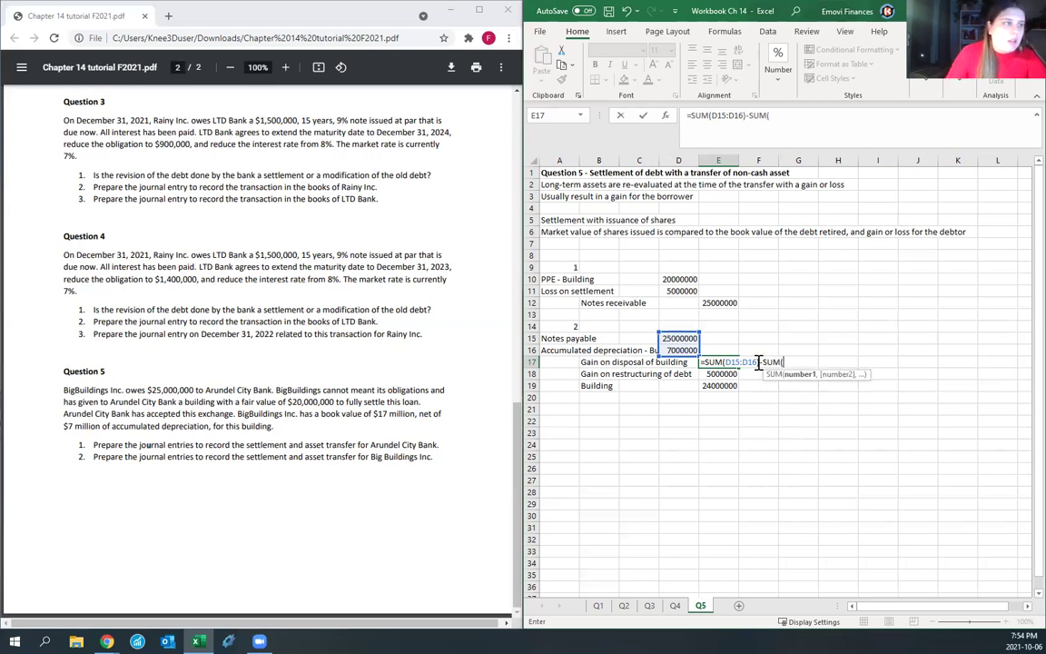
pyautogui.click(720, 384)
pyautogui.moveTo(724, 380); pyautogui.dragTo(730, 373)
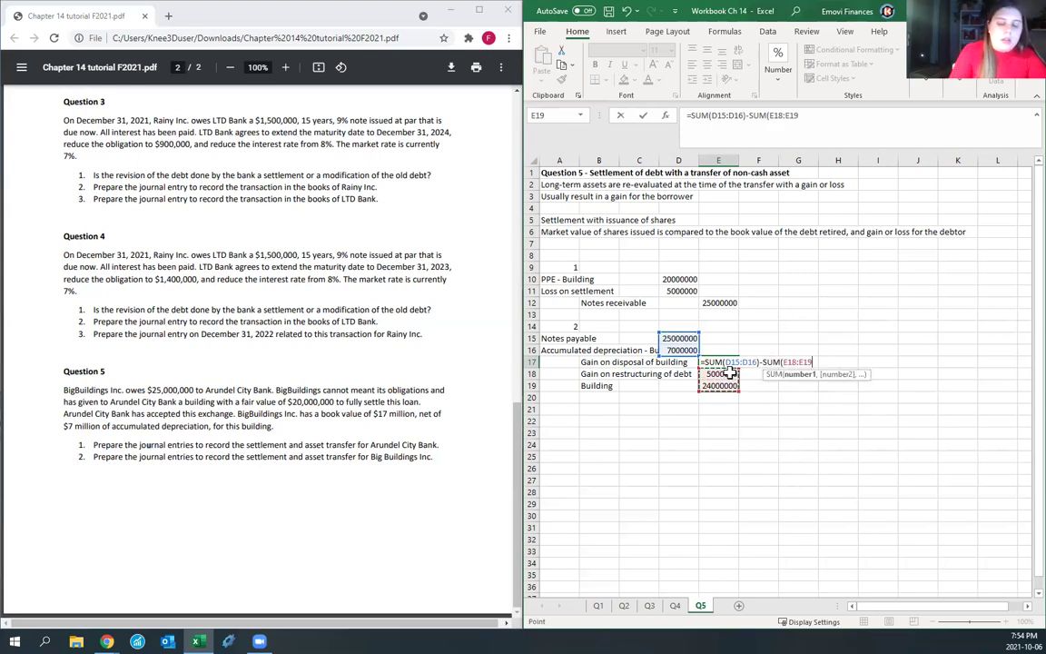
pyautogui.write(')')
pyautogui.press('Return')
pyautogui.press('Up')
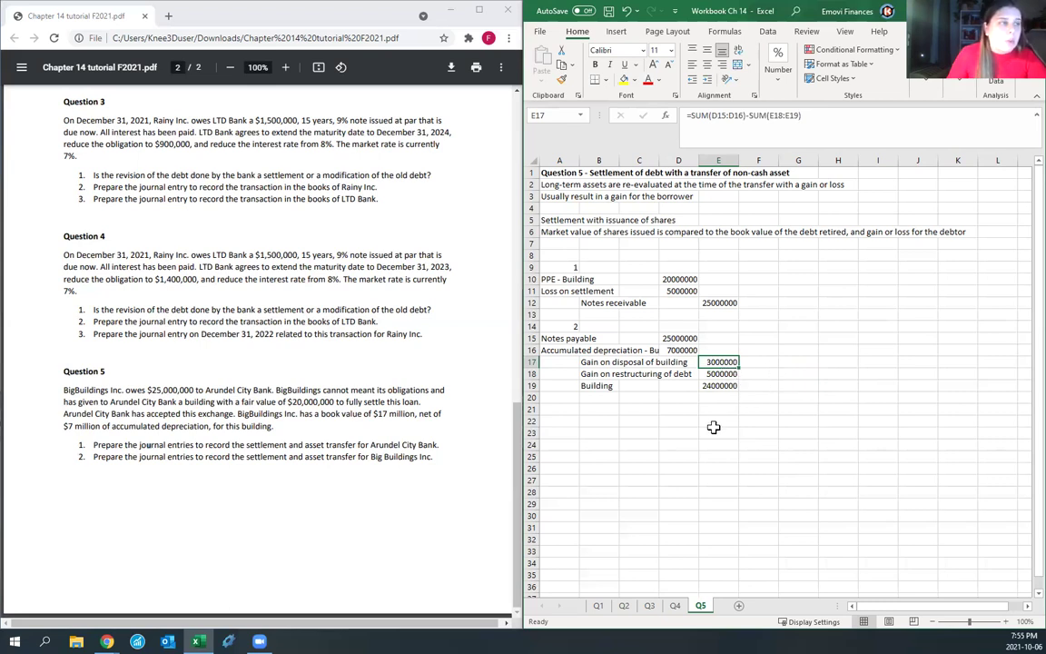
# Step: Add an FVM label in A21 below the second journal entry, with 200000 beside it in B21
pyautogui.click(562, 410)
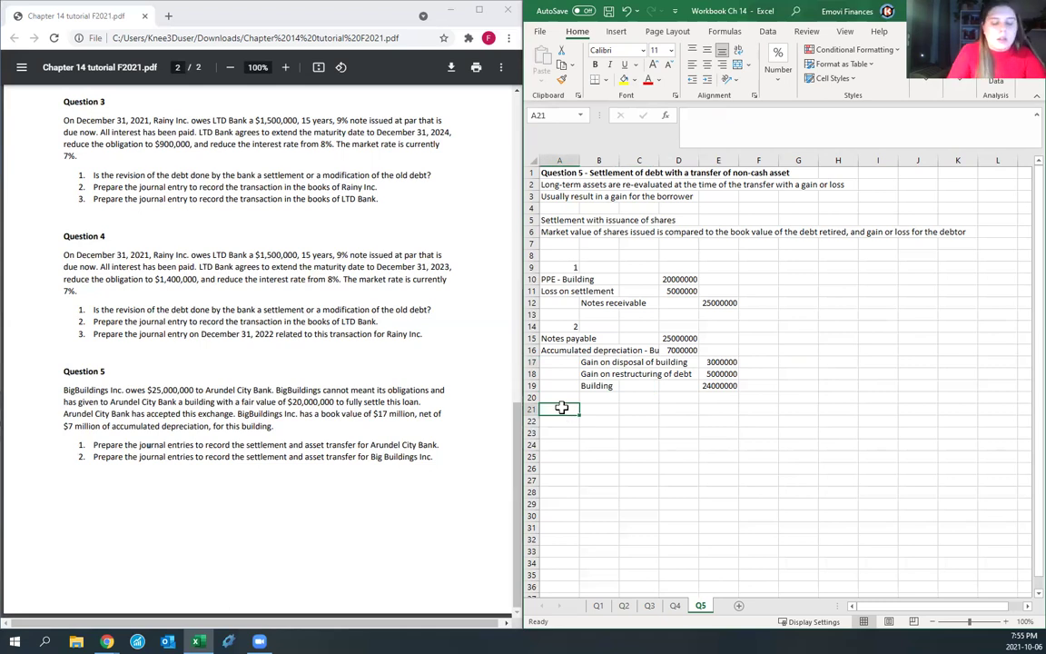
pyautogui.write('FVM')
pyautogui.press('Tab')
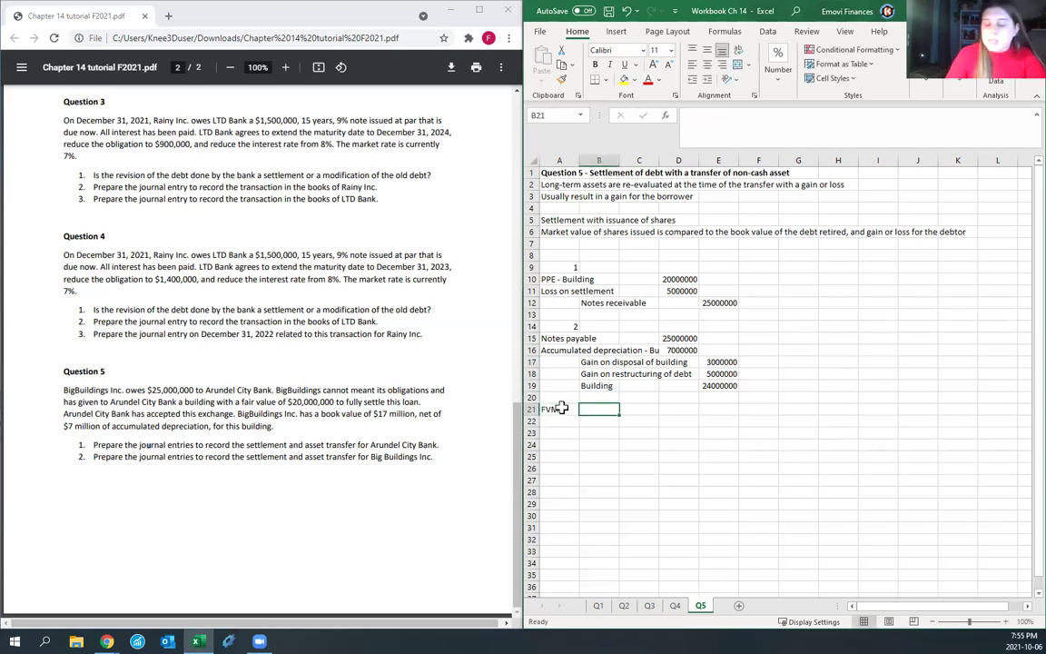
pyautogui.write('200000')
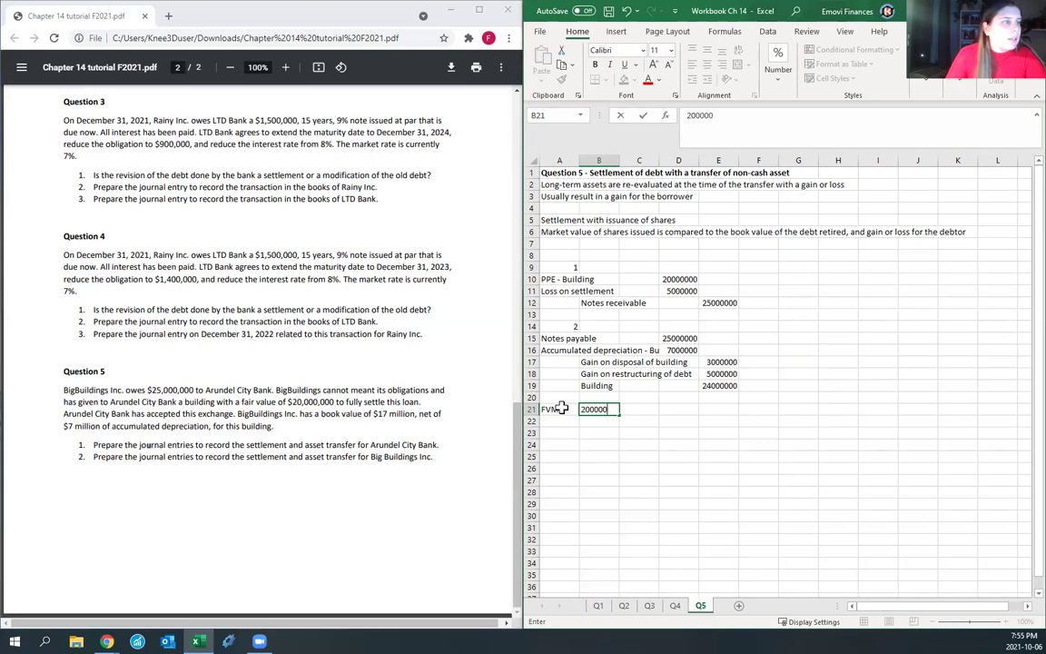
pyautogui.press('Return')
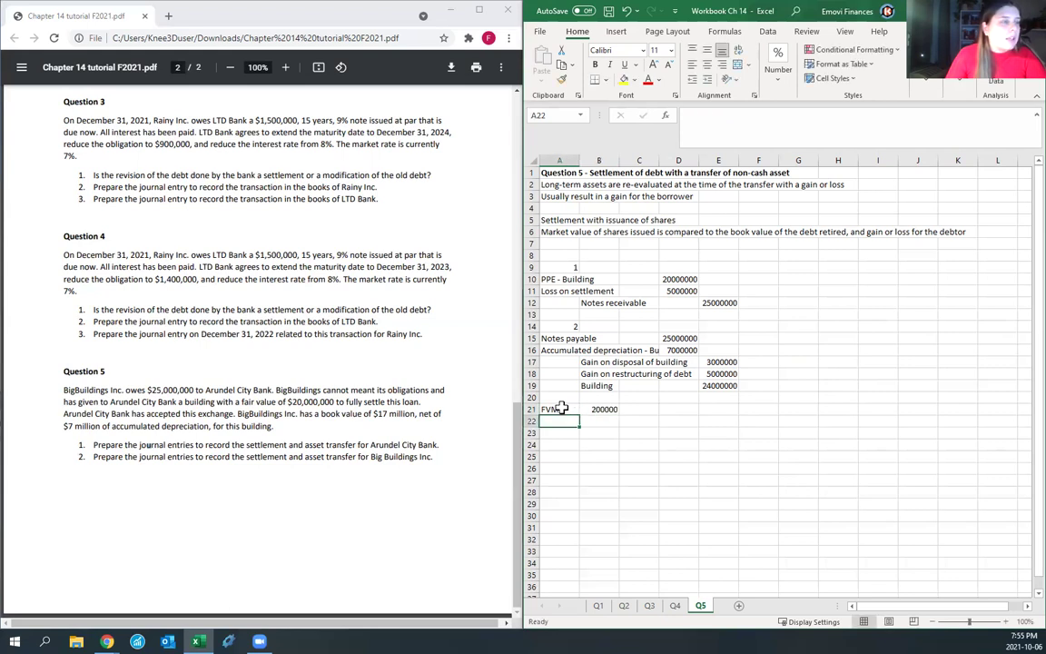
# Step: Label A22 as Book value and enter 24000000 in B22
pyautogui.write('Book value')
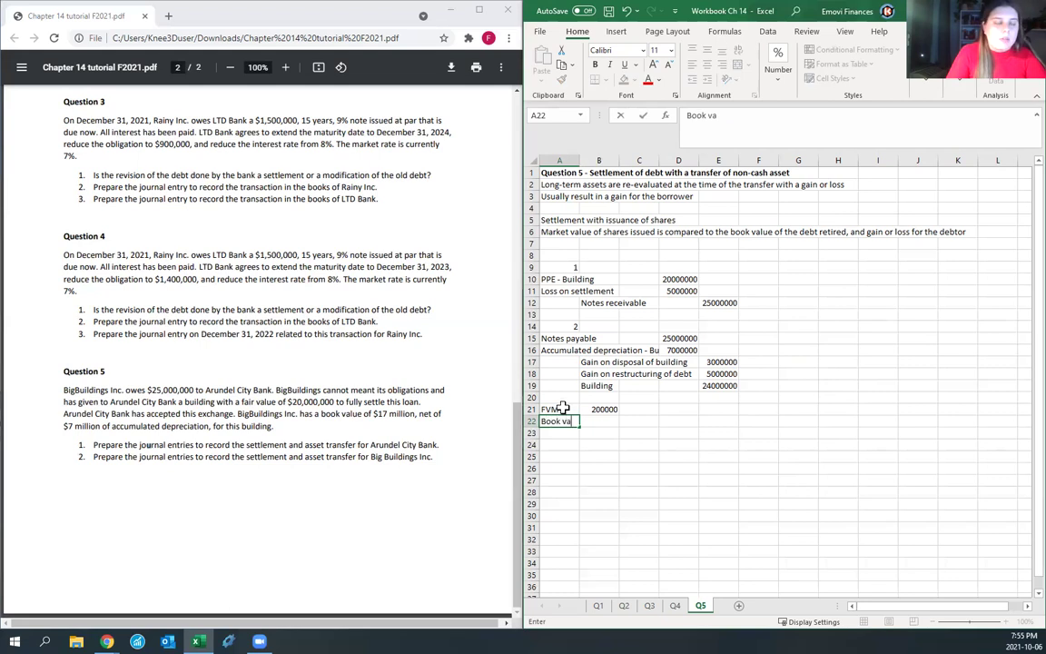
pyautogui.press('Tab')
pyautogui.press('Tab')
pyautogui.write('=')
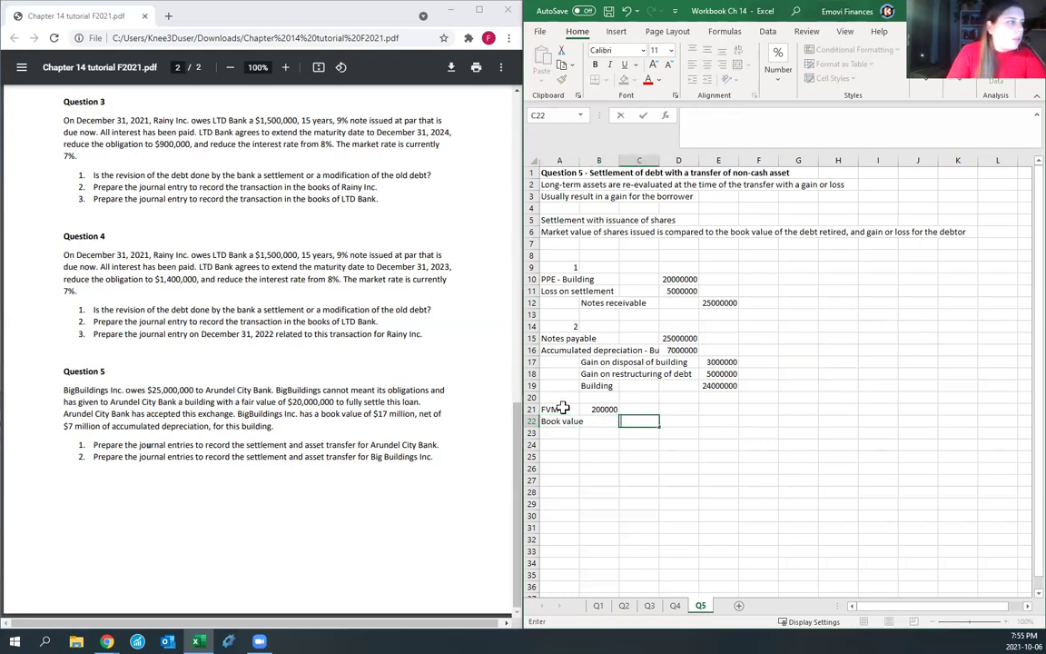
pyautogui.press('Escape')
pyautogui.press('Left')
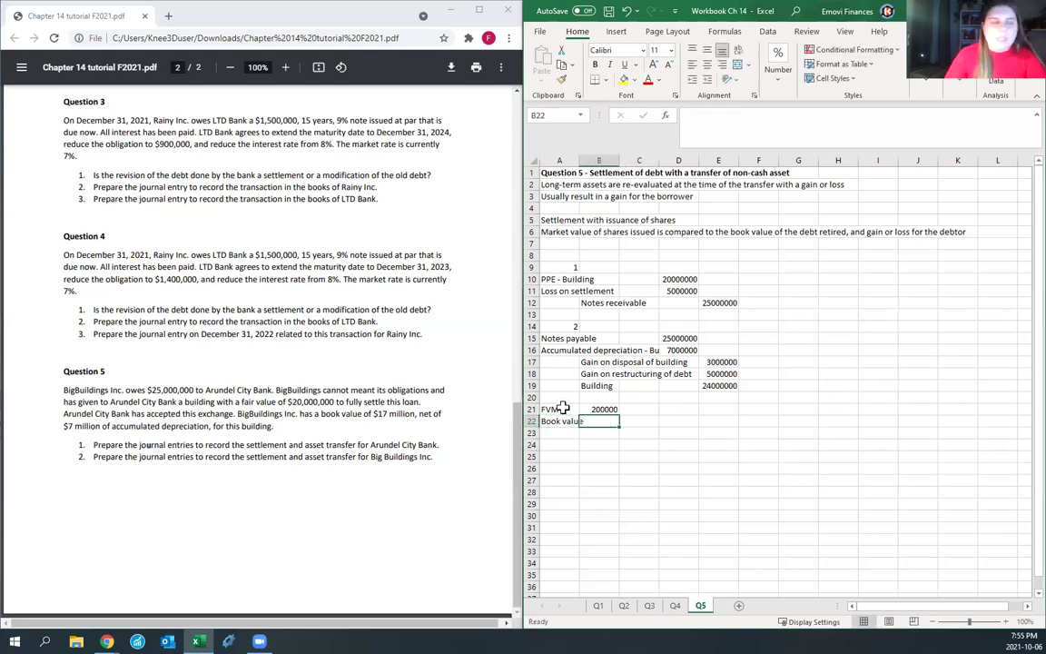
pyautogui.write('24000000')
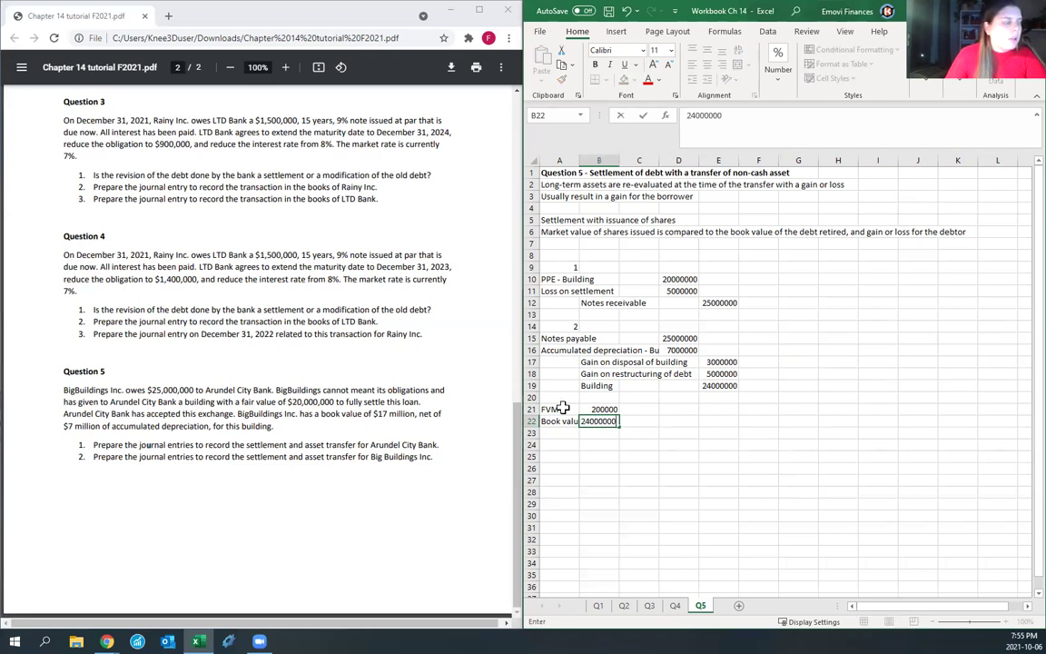
pyautogui.press('Return')
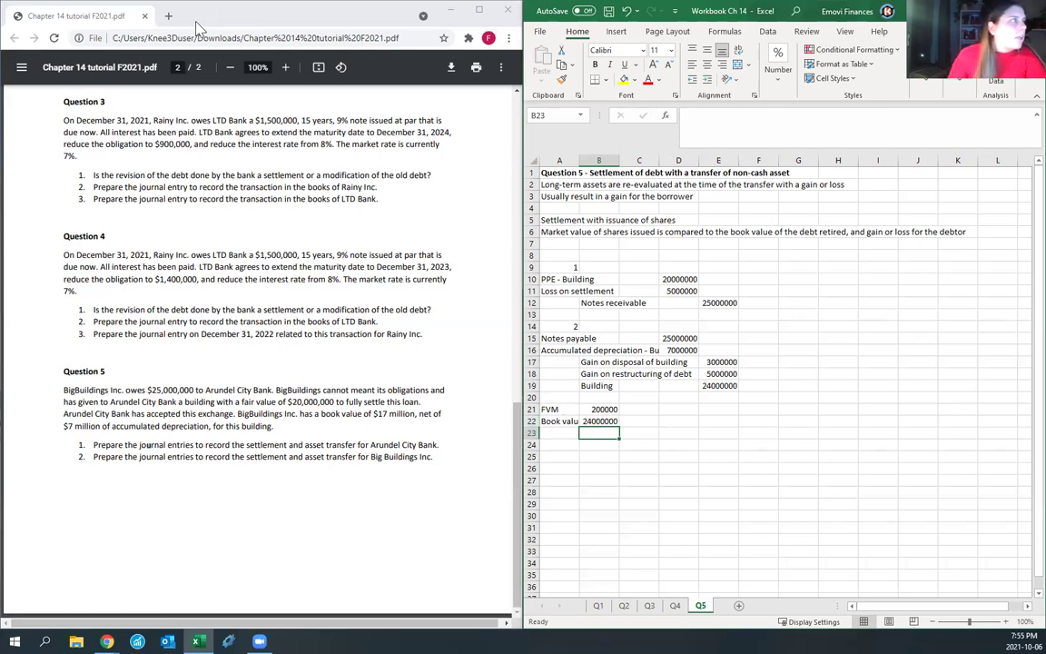
# Step: Open Google Drive in a new Chrome tab and minimize the browser window
pyautogui.click(168, 17)
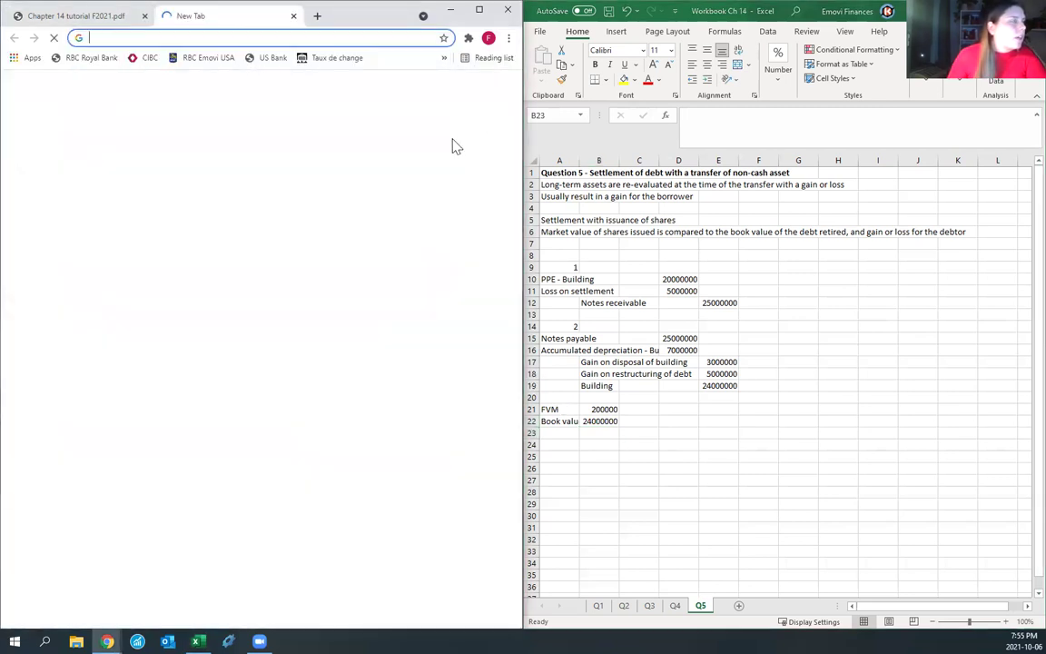
pyautogui.doubleClick(345, 18)
pyautogui.click(802, 276)
pyautogui.scroll(-3, 798, 354)
pyautogui.scroll(1, 781, 351)
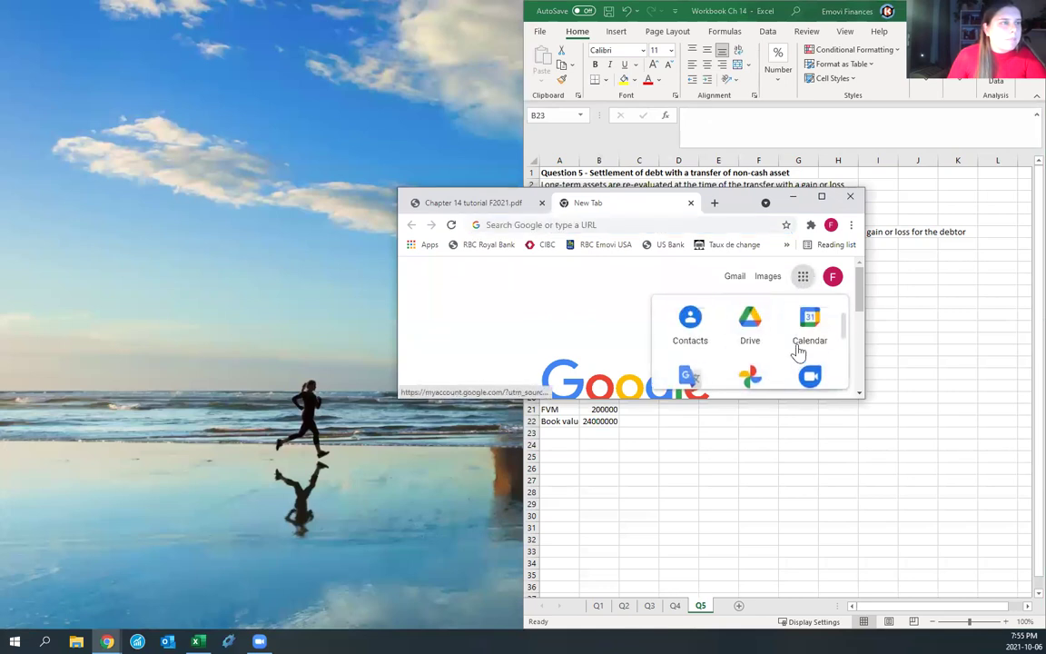
pyautogui.click(750, 324)
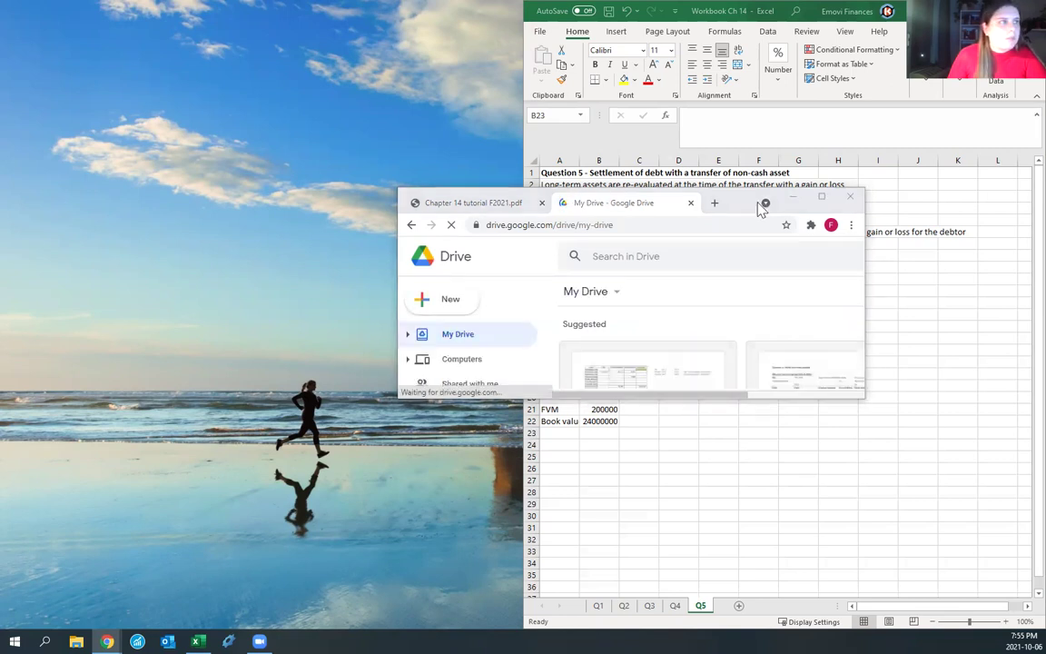
pyautogui.click(793, 196)
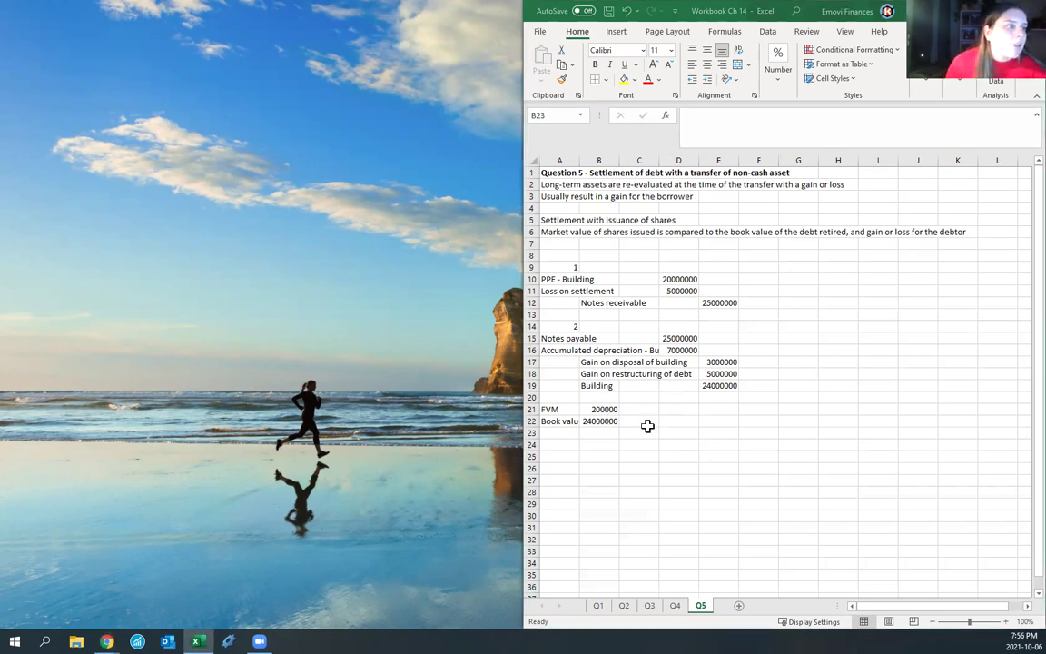
# Step: In the Excel Q5 sheet, label D21 as Book value and enter 17000000 in E21
pyautogui.click(601, 409)
pyautogui.click(672, 413)
pyautogui.write('Book value')
pyautogui.press('Tab')
pyautogui.write('170')
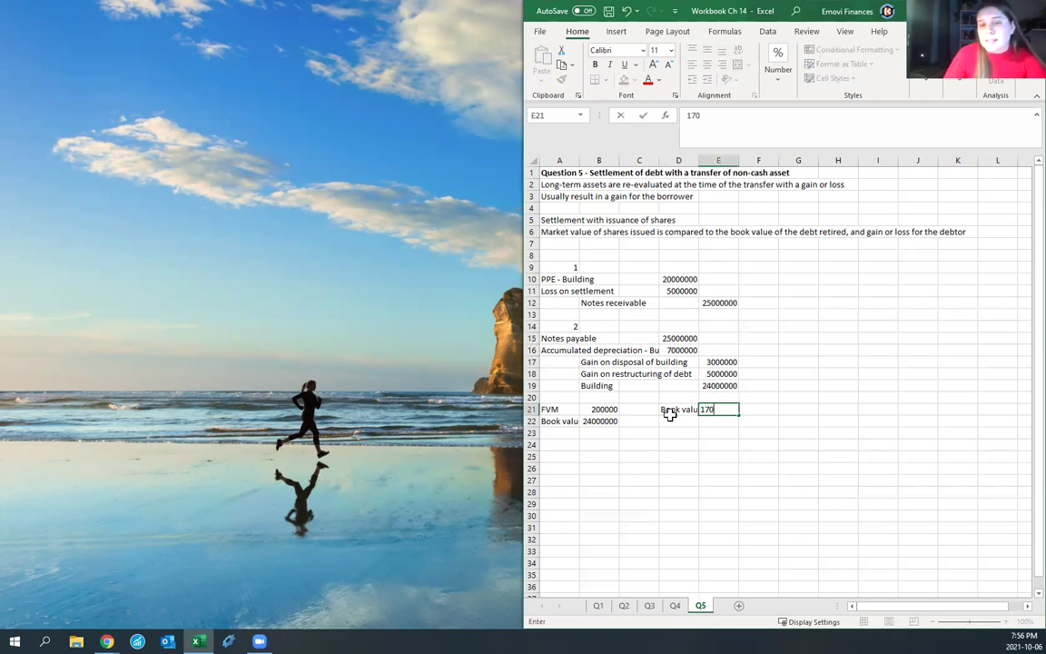
pyautogui.write('00000')
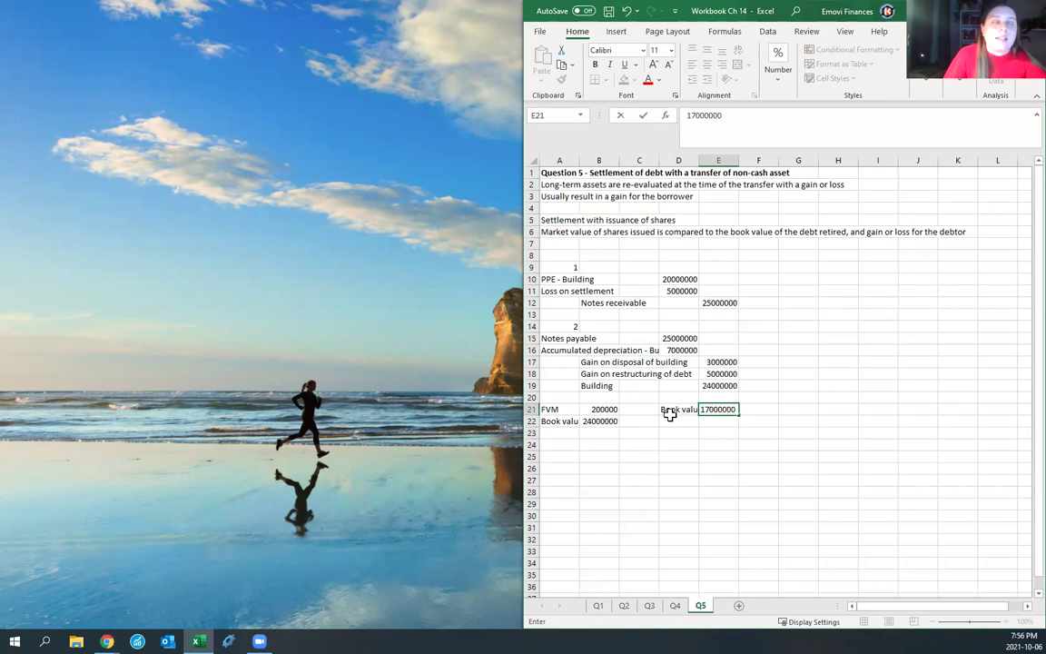
pyautogui.click(672, 422)
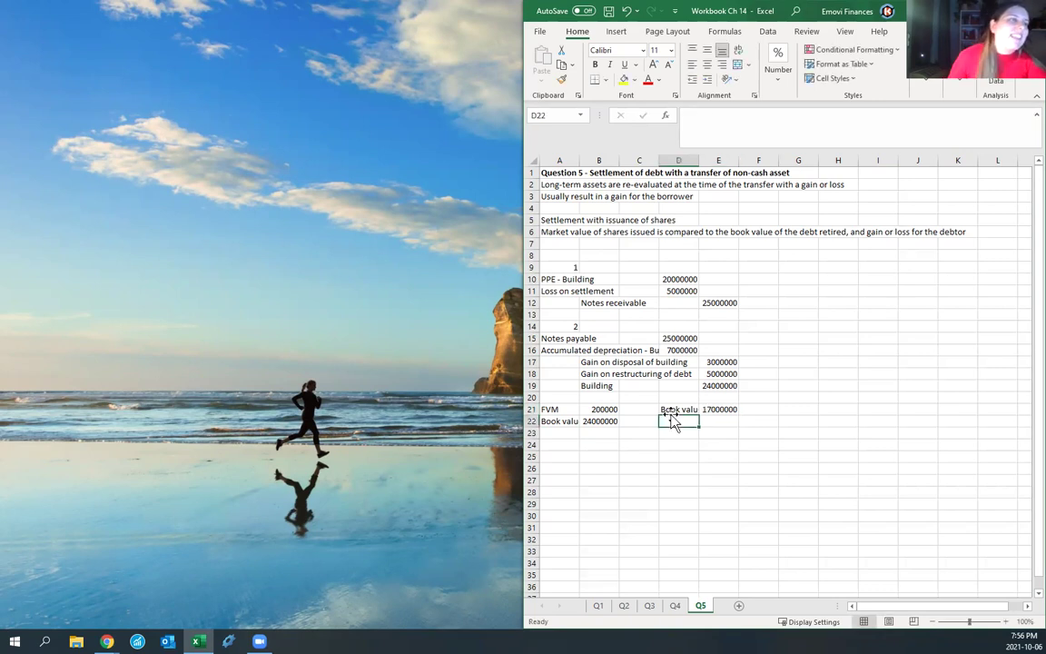
pyautogui.click(601, 409)
pyautogui.click(715, 409)
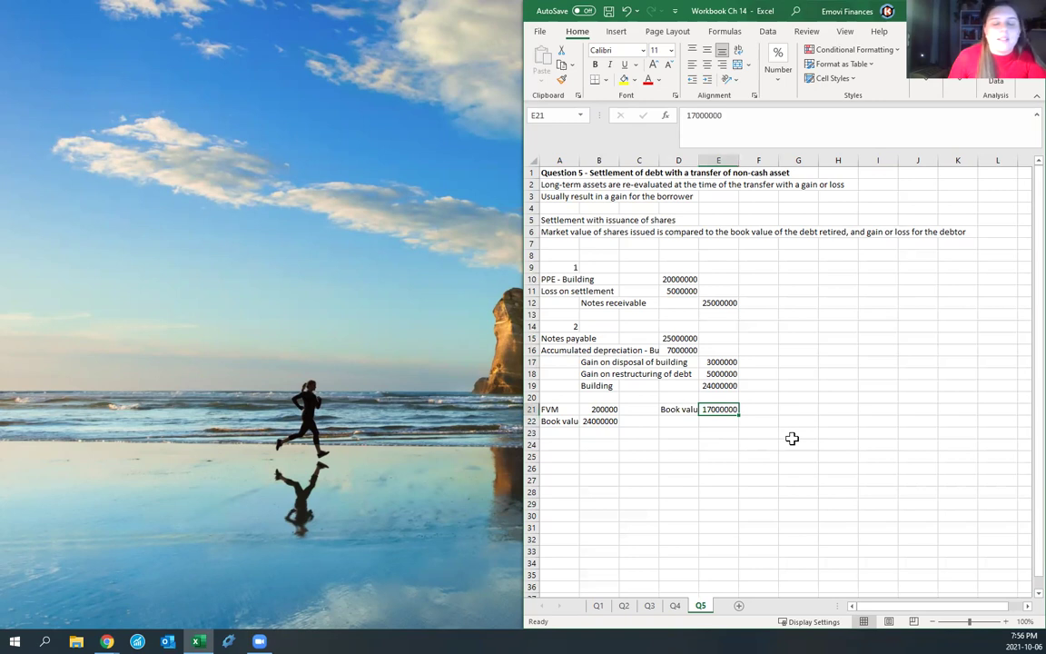